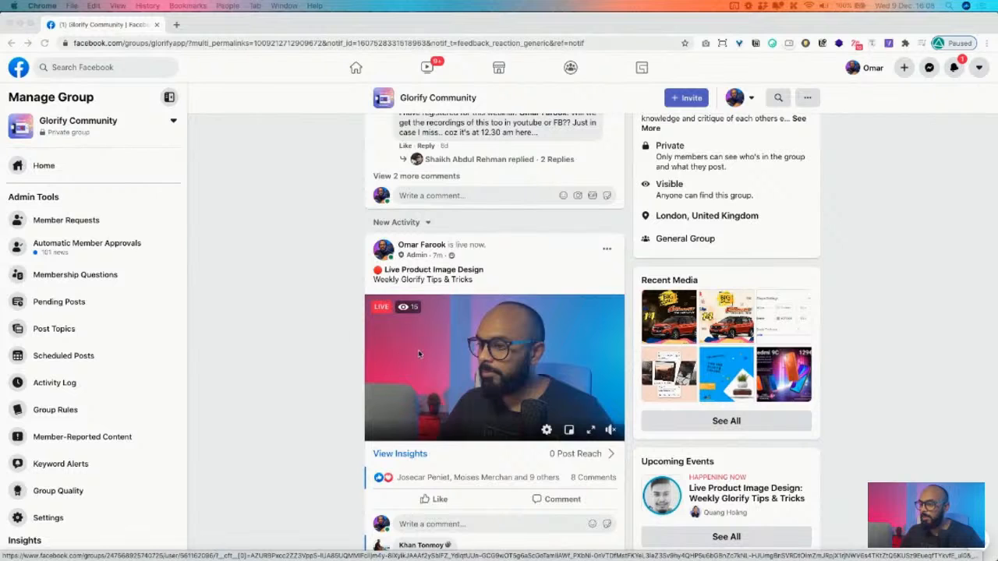
Scroll the Facebook post and briefly enlarge the resin table photo.
scroll(436, 352, "up", 5)
scroll(506, 352, "up", 10)
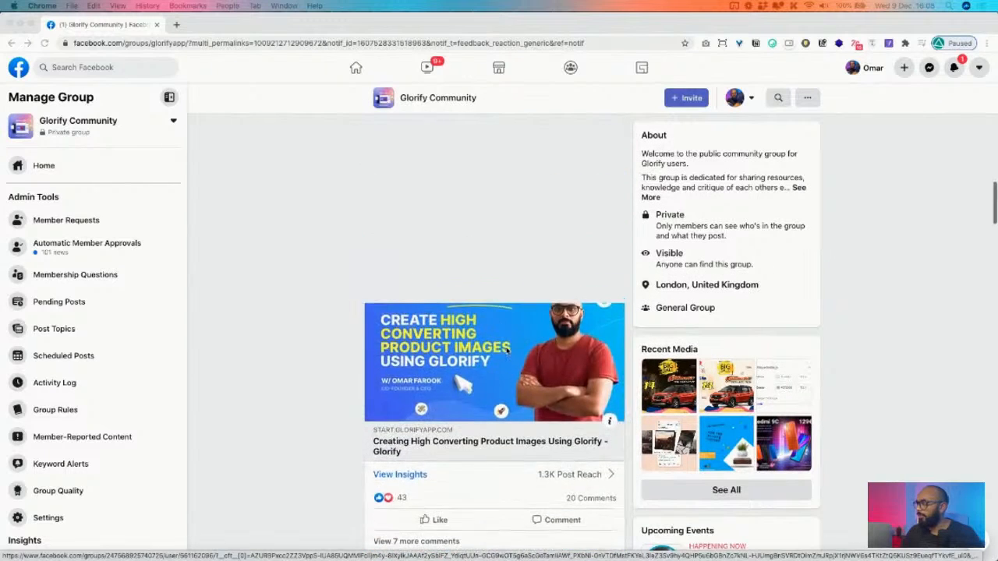
scroll(506, 352, "up", 10)
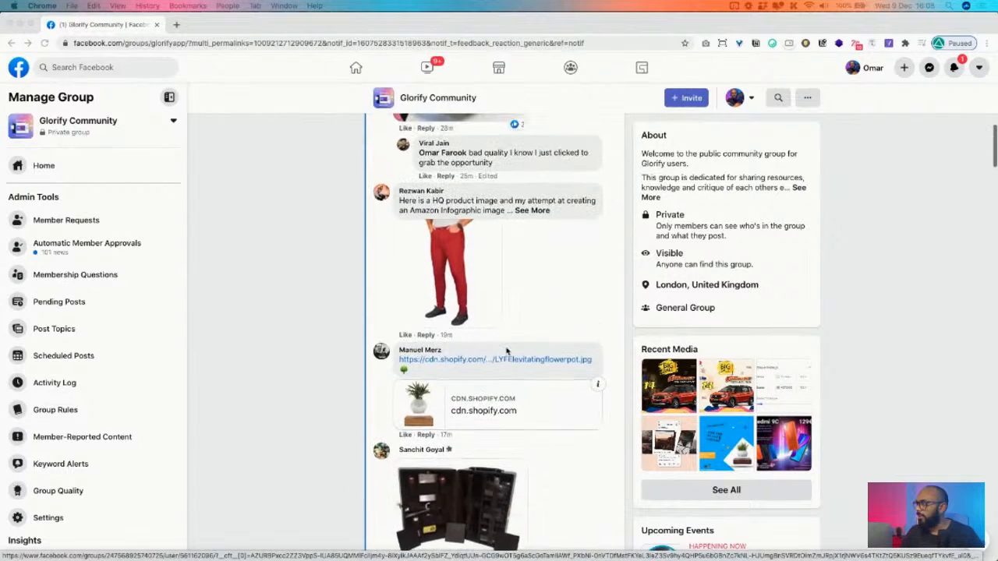
scroll(506, 352, "up", 3)
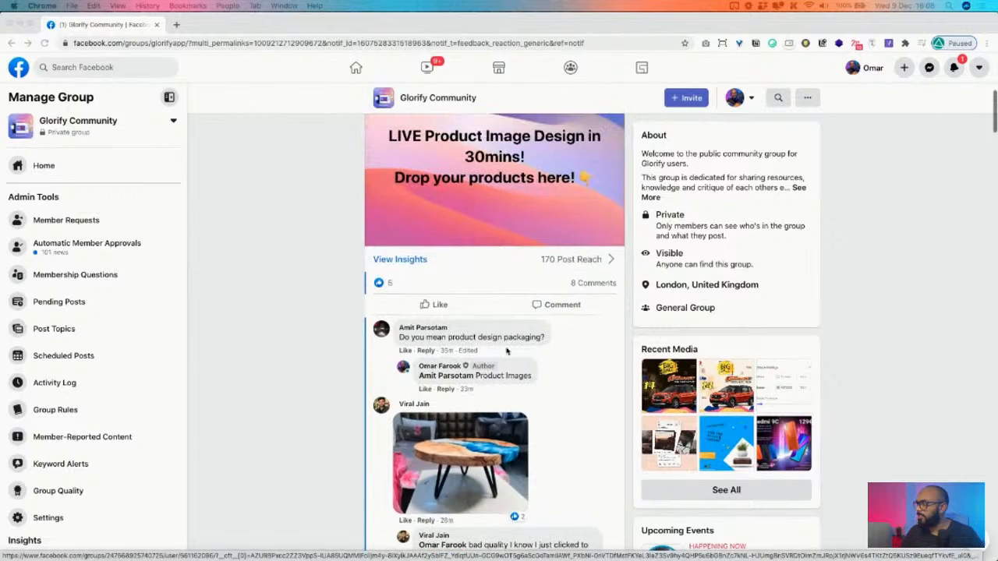
scroll(491, 389, "down", 3)
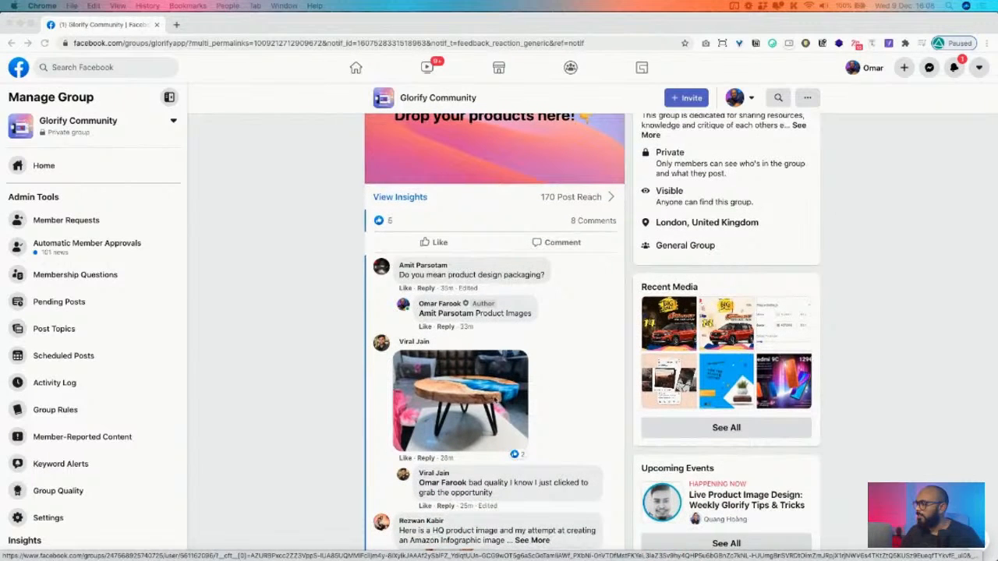
scroll(561, 400, "down", 1)
left_click(488, 332)
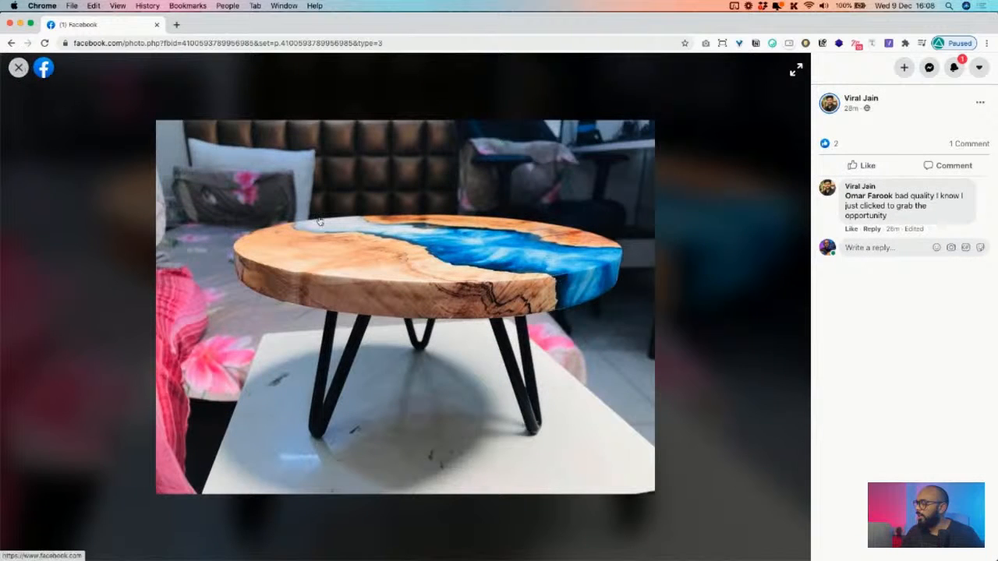
left_click(19, 67)
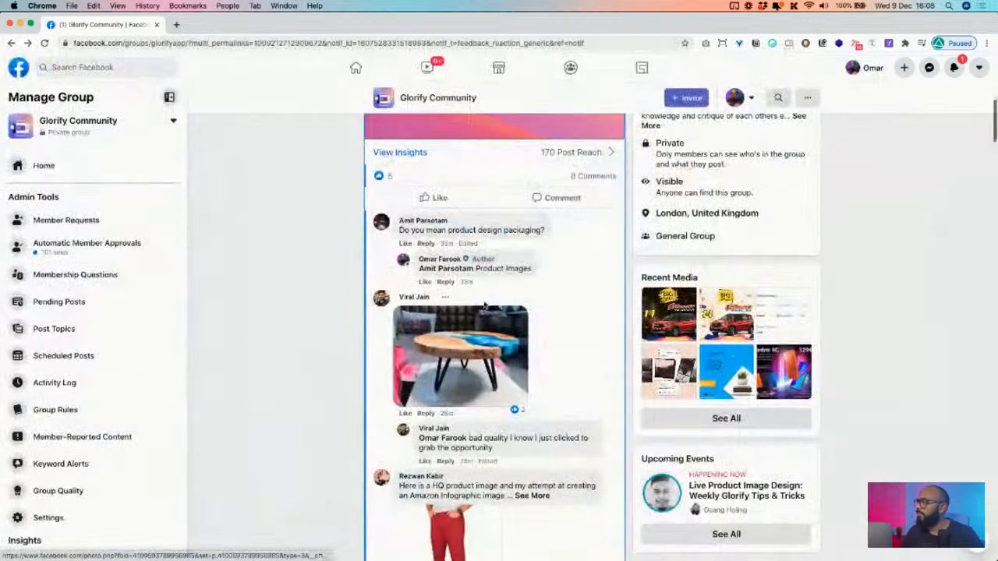
View the leather case and combination lock photos enlarged, then close them.
scroll(485, 308, "down", 5)
scroll(484, 305, "down", 9)
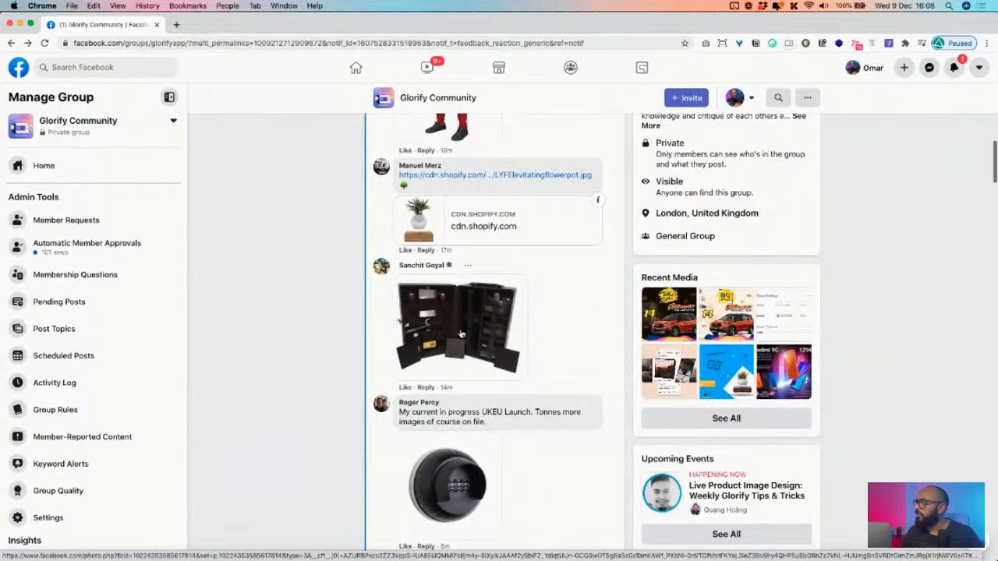
left_click(460, 334)
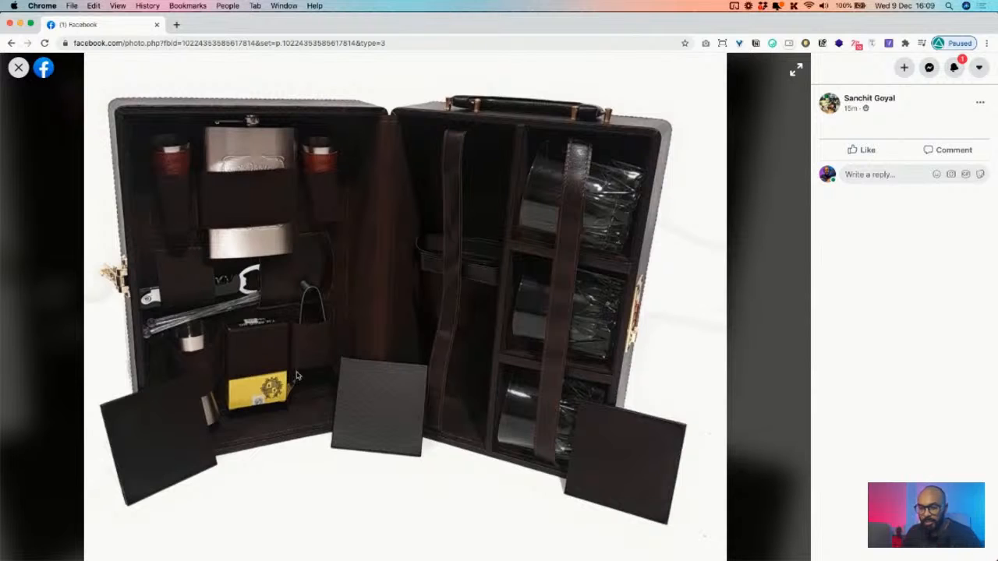
left_click(20, 68)
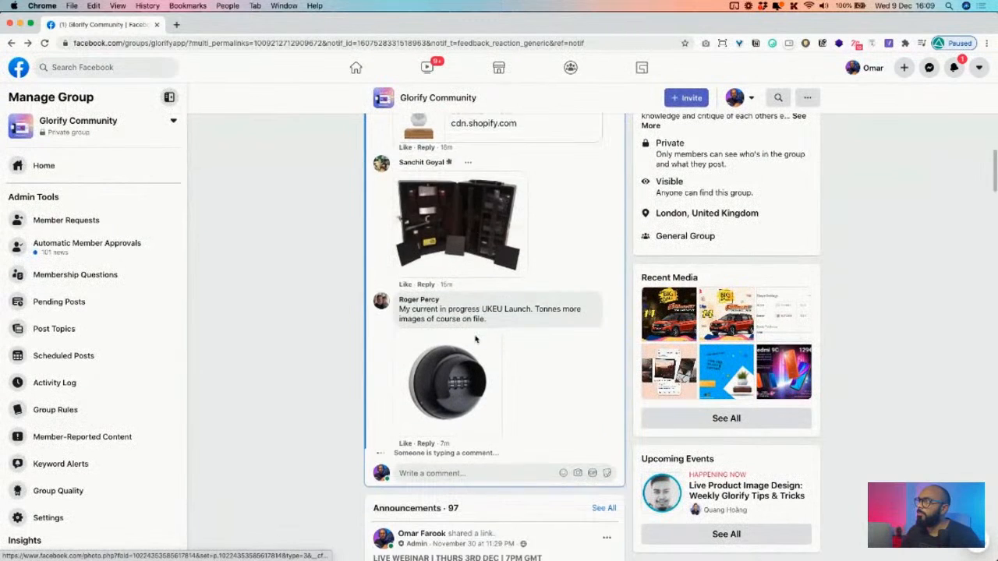
left_click(442, 380)
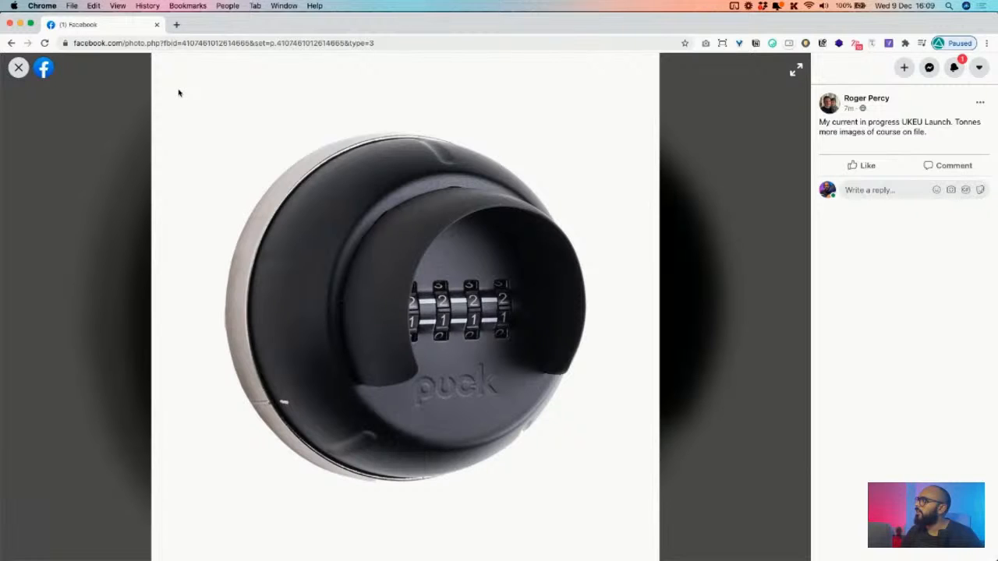
left_click(19, 68)
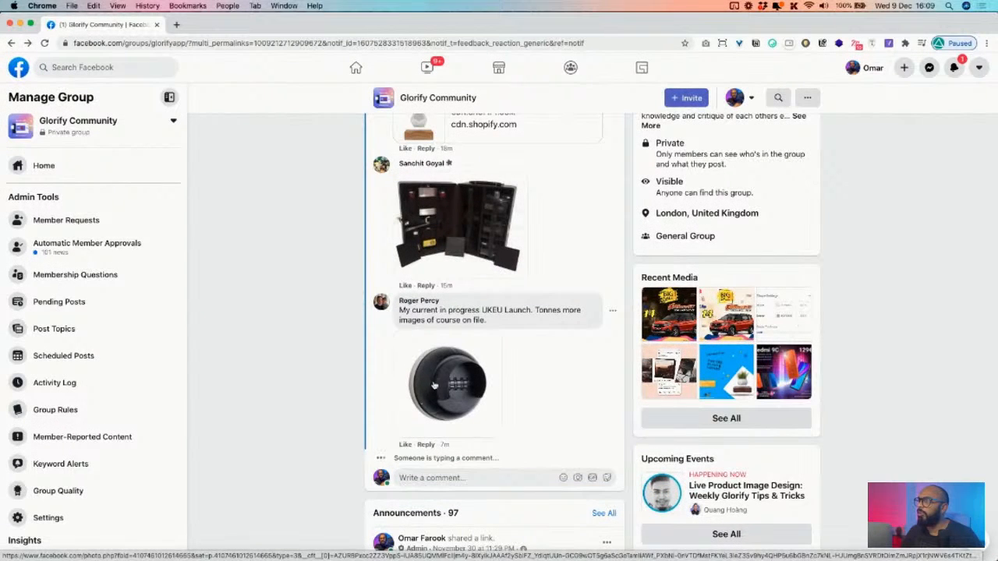
Save the enlarged resin table photo to the Desktop as a JPEG image.
scroll(552, 357, "up", 2)
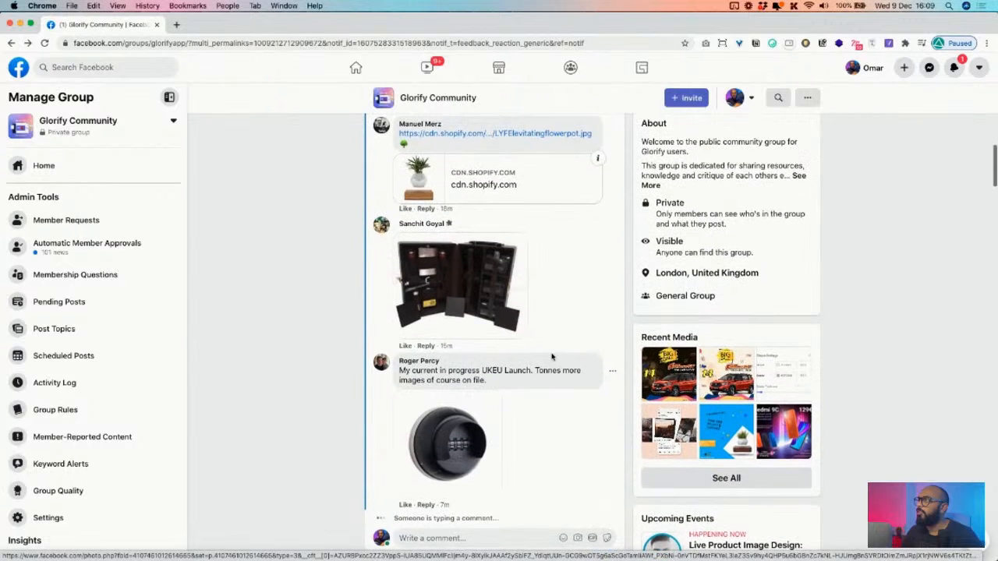
scroll(552, 356, "up", 2)
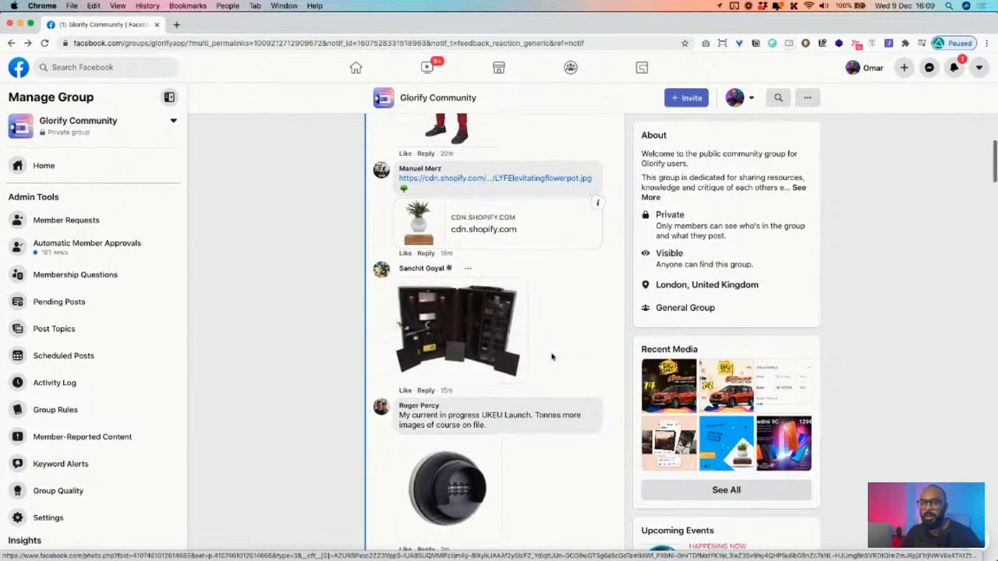
scroll(552, 356, "down", 1)
scroll(552, 357, "up", 5)
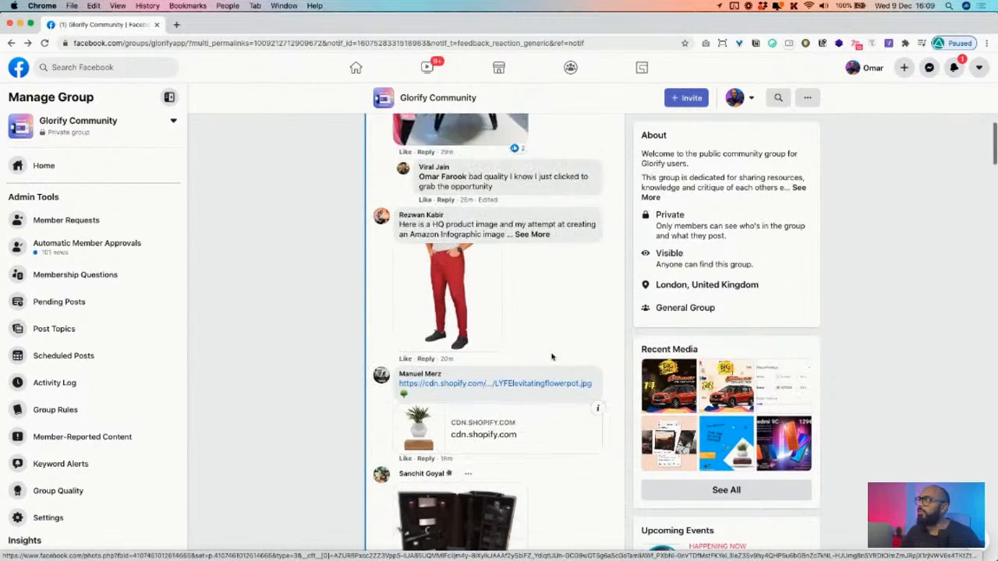
scroll(552, 356, "up", 5)
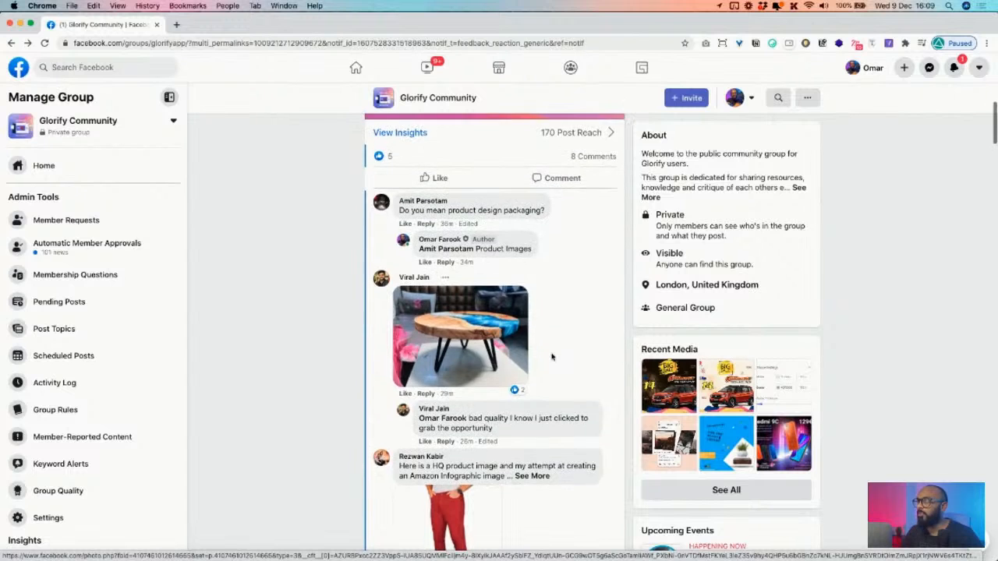
scroll(552, 356, "up", 2)
scroll(552, 356, "down", 15)
scroll(552, 357, "up", 3)
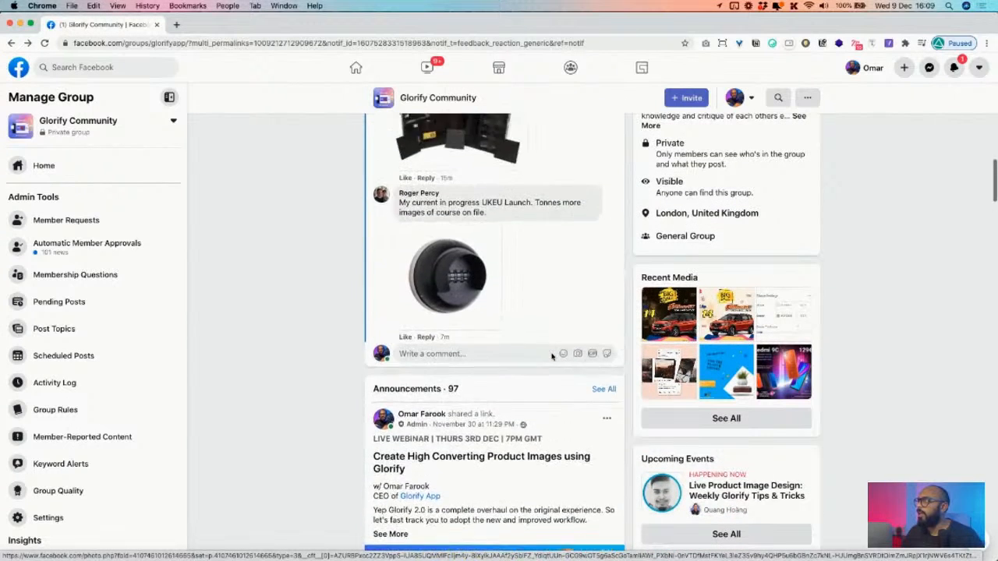
scroll(552, 356, "up", 8)
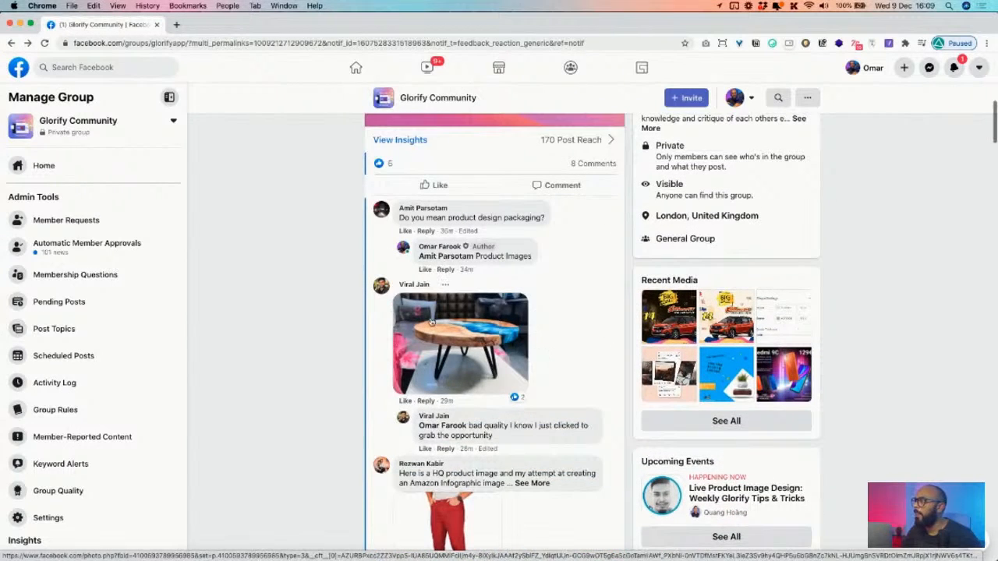
left_click(431, 322)
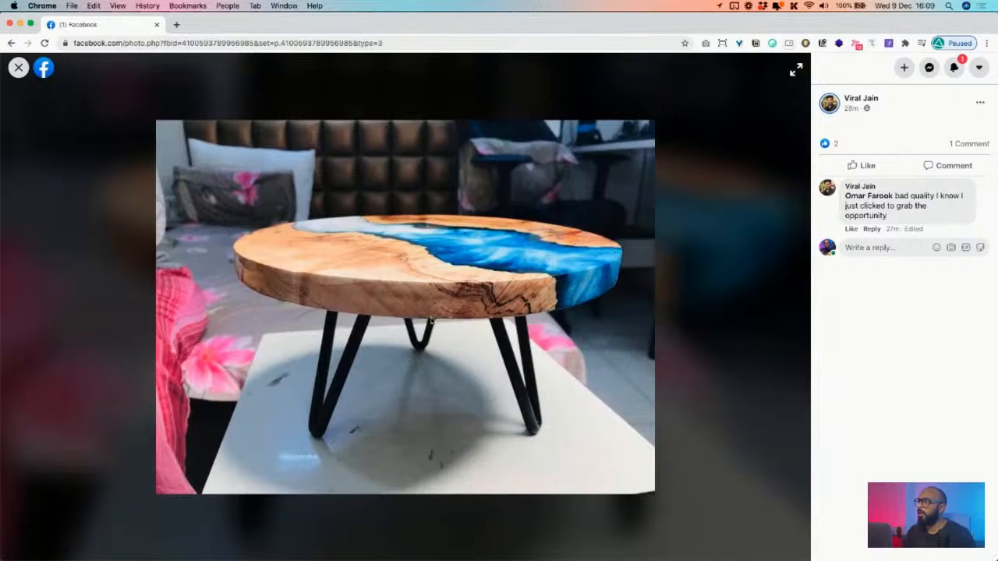
right_click(431, 319)
left_click(471, 334)
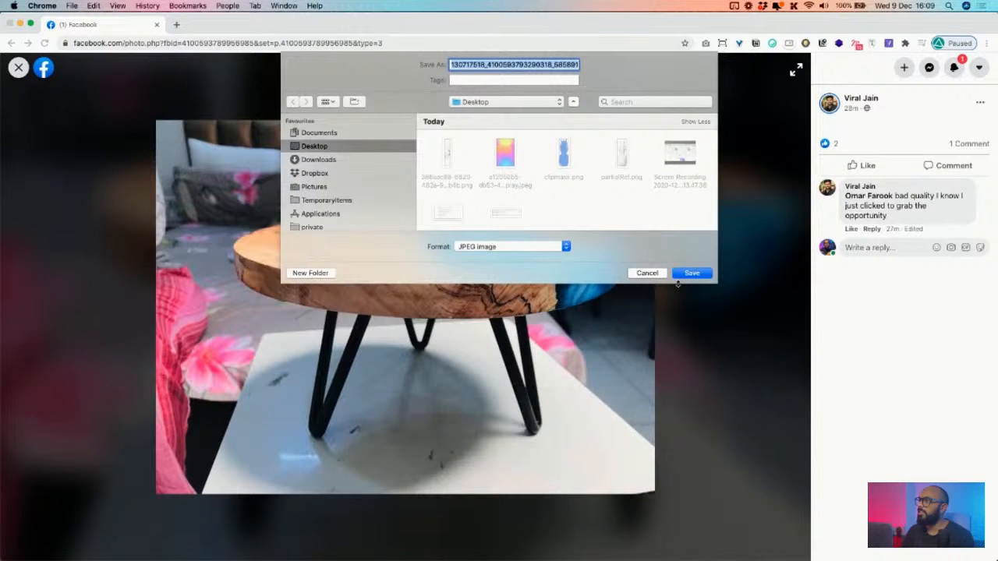
left_click(692, 273)
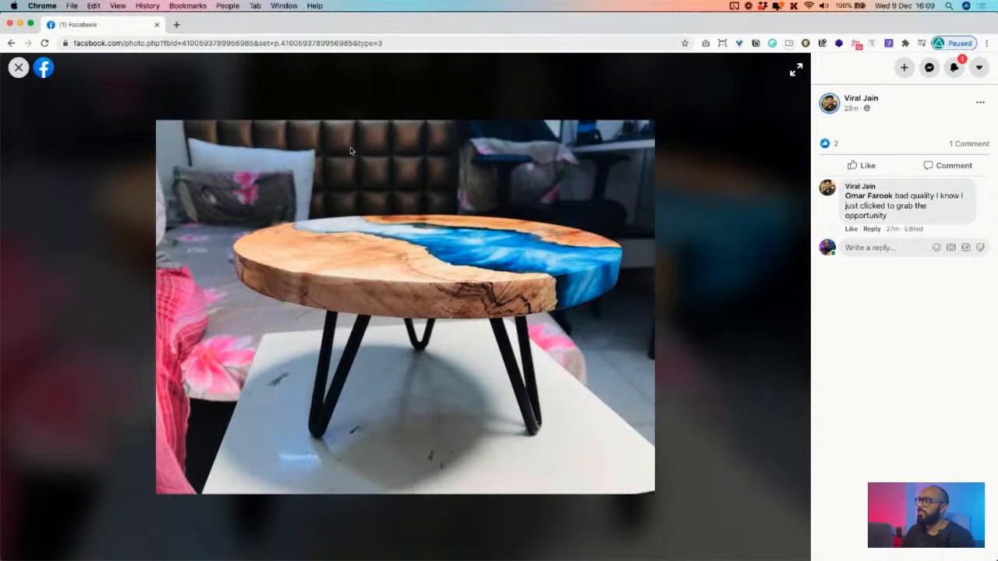
key("super+Tab")
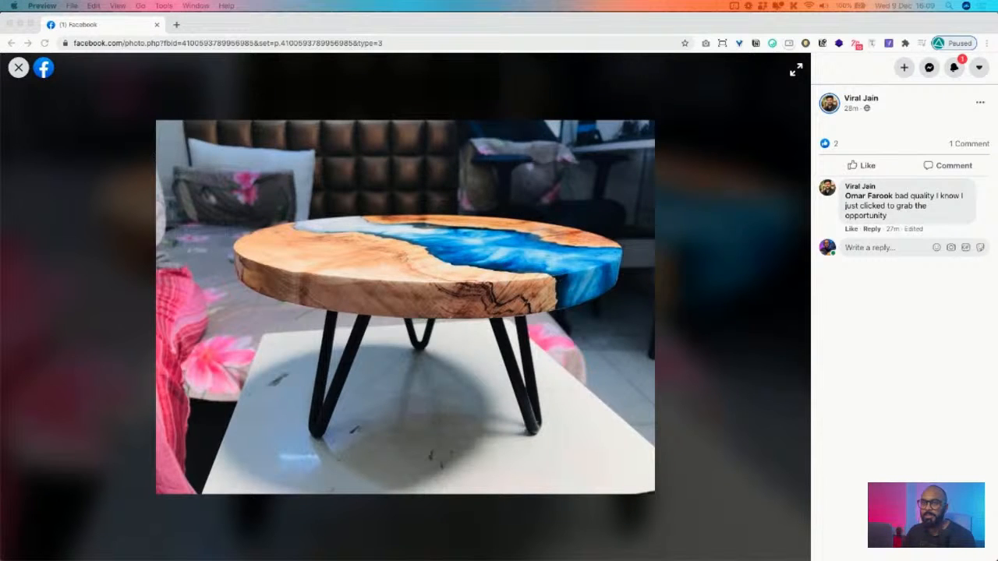
Return to the Glorify dashboard and page forward through Common Sizes to Facebook Wall Post.
left_click(20, 24)
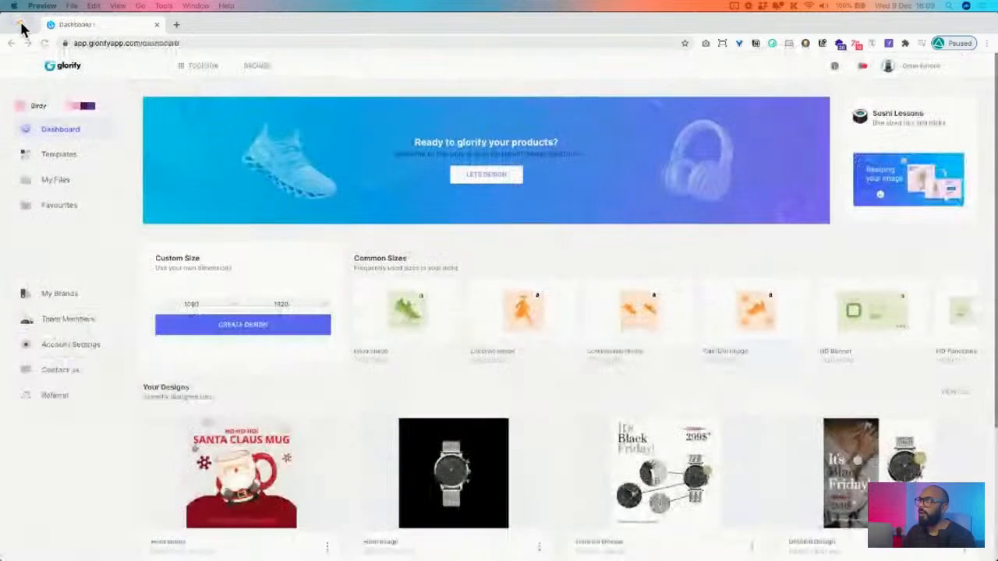
left_click(440, 395)
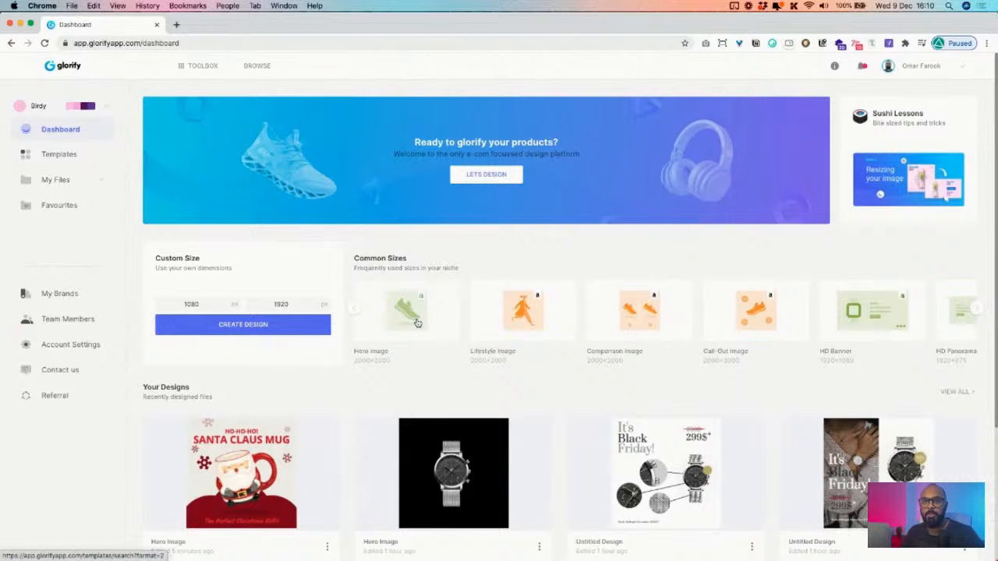
left_click(977, 311)
left_click(977, 311)
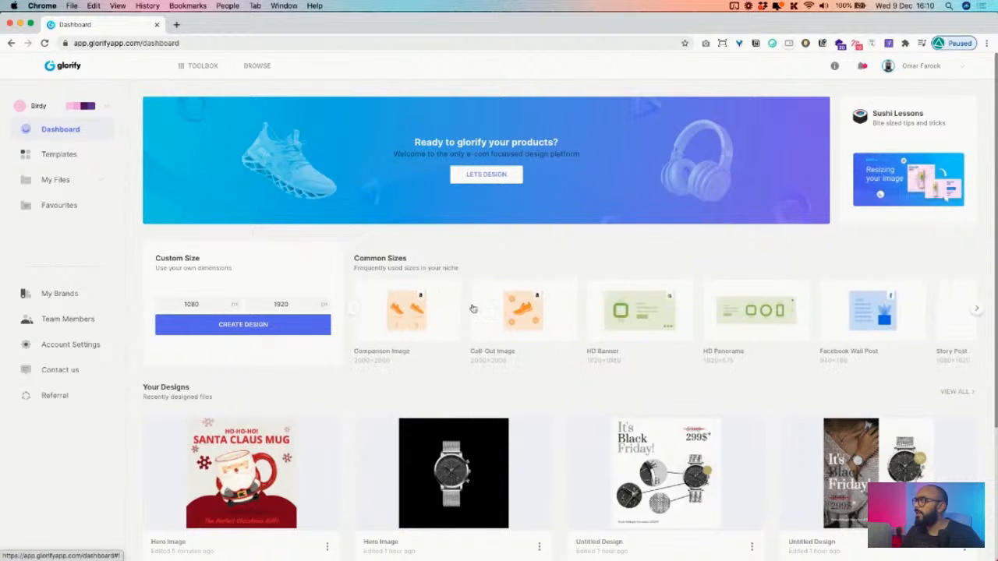
left_click(353, 311)
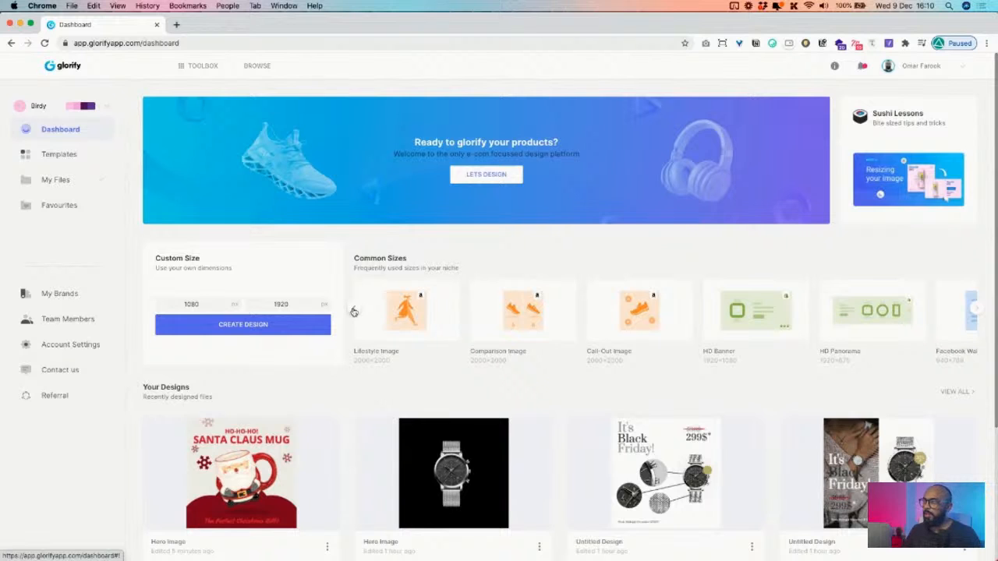
left_click(353, 312)
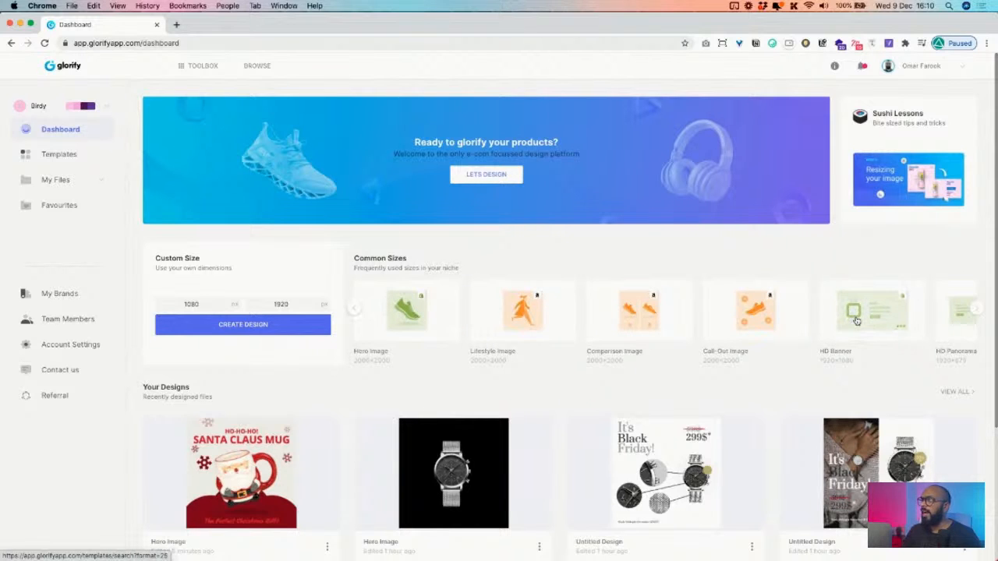
left_click(978, 311)
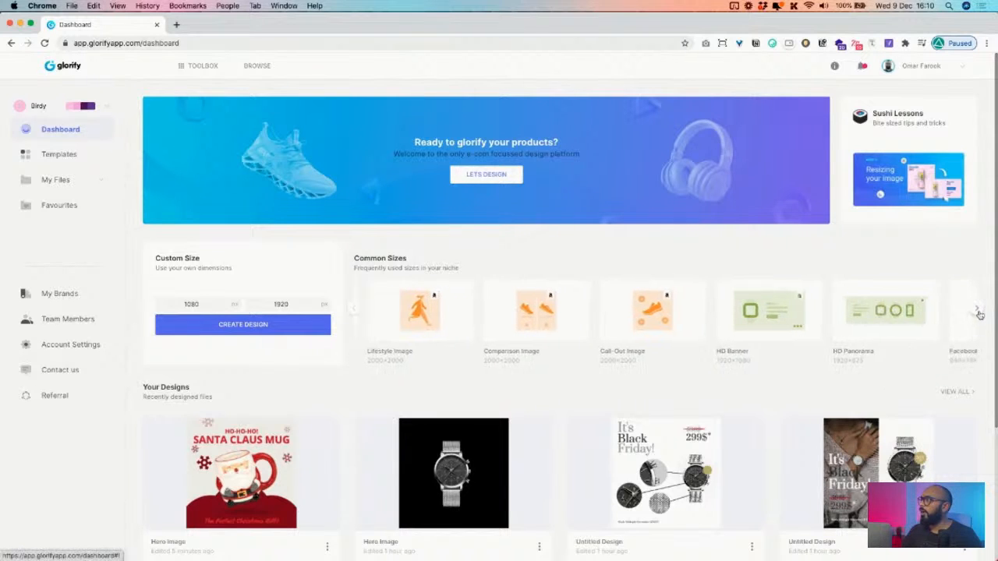
left_click(978, 312)
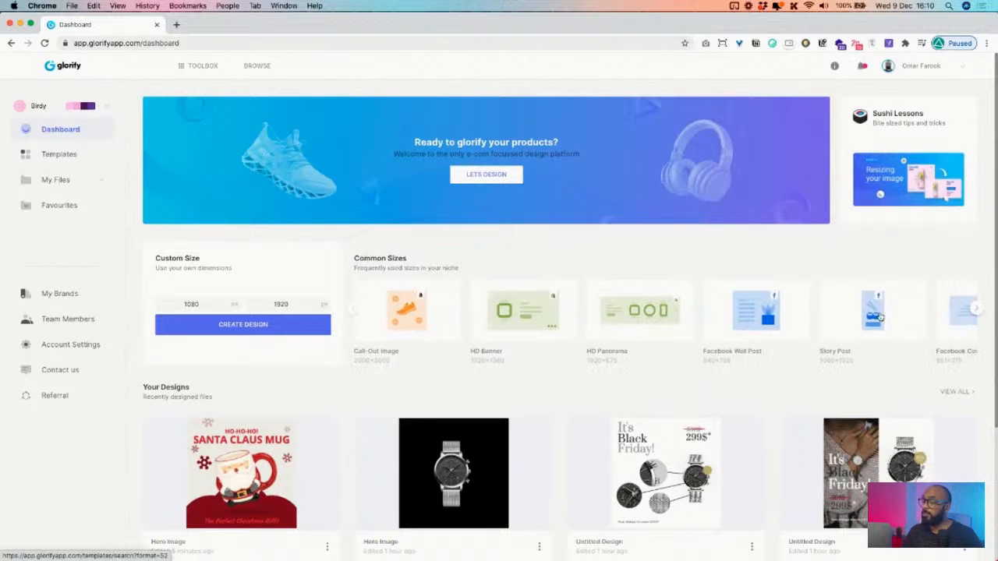
left_click(978, 311)
left_click(978, 311)
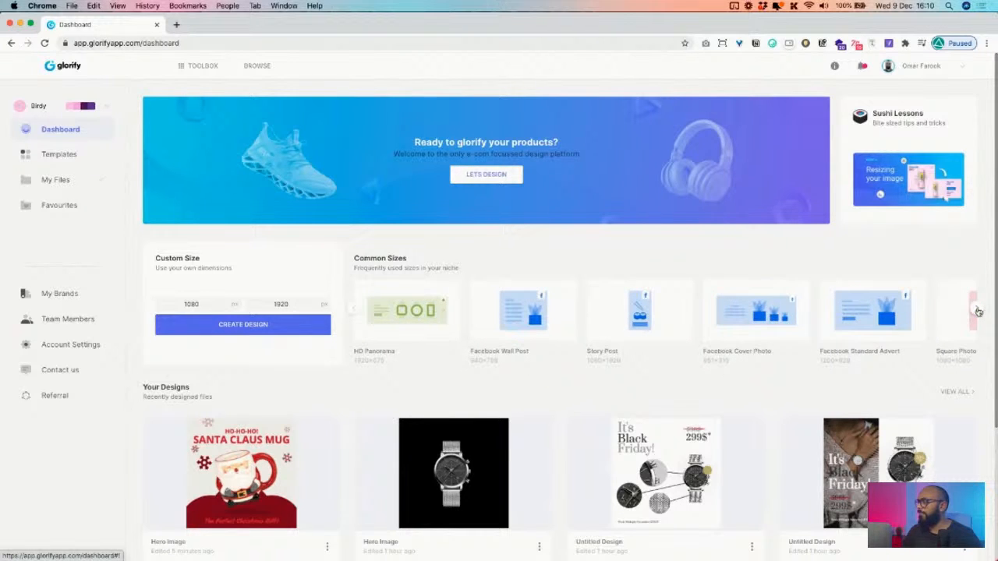
left_click(978, 312)
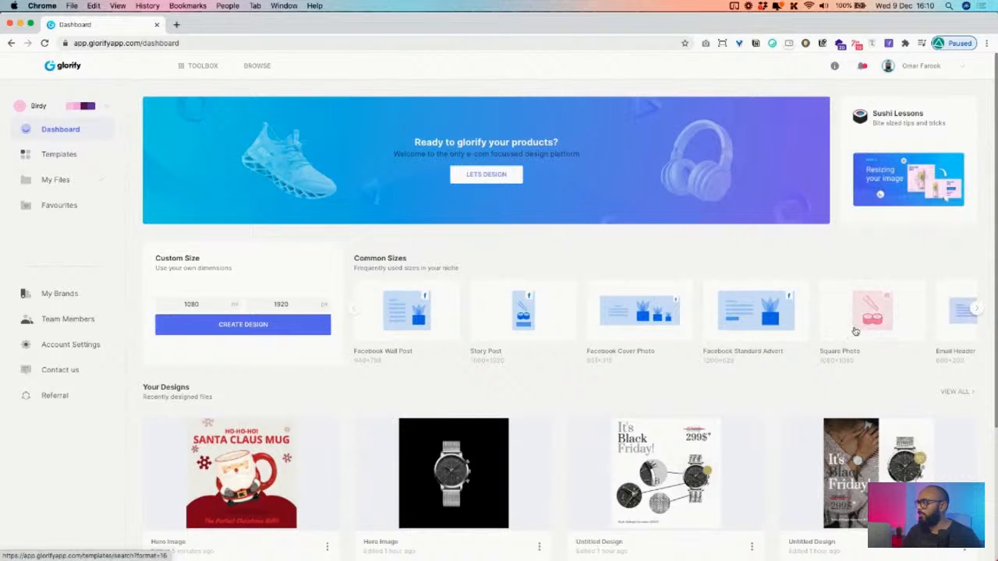
Page back through Common Sizes to Hero Image and open its templates.
left_click(352, 311)
left_click(352, 311)
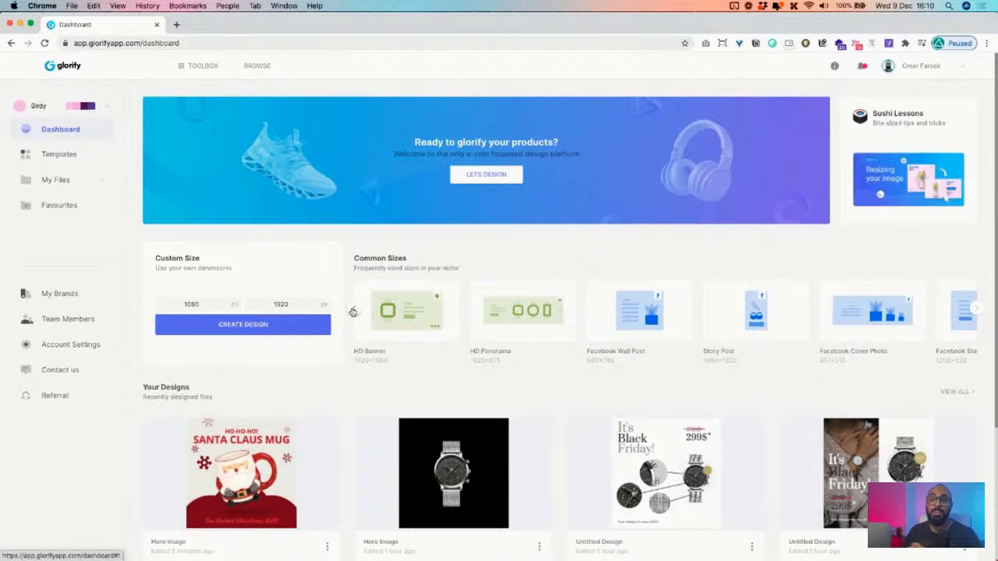
left_click(353, 311)
left_click(353, 311)
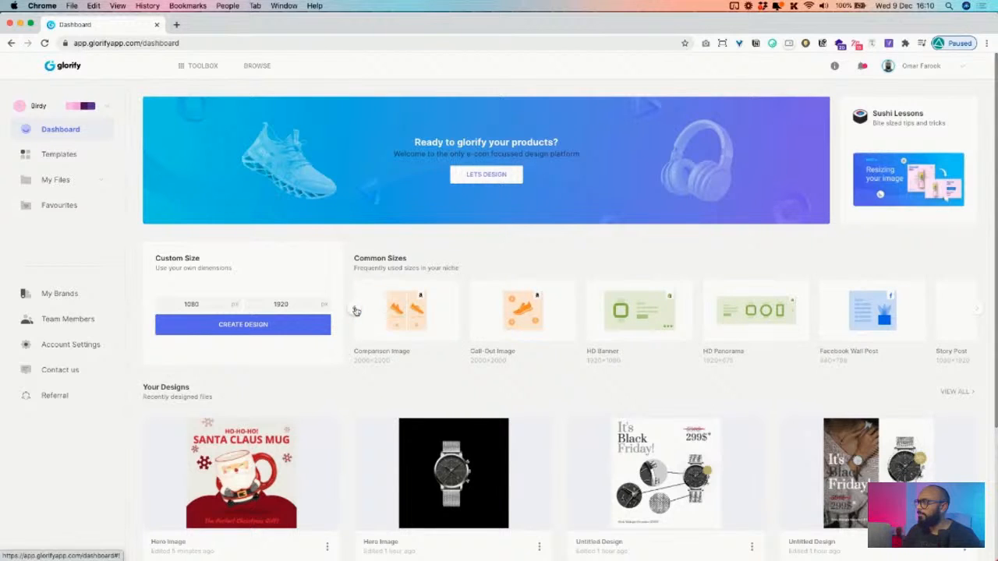
left_click(355, 311)
left_click(360, 313)
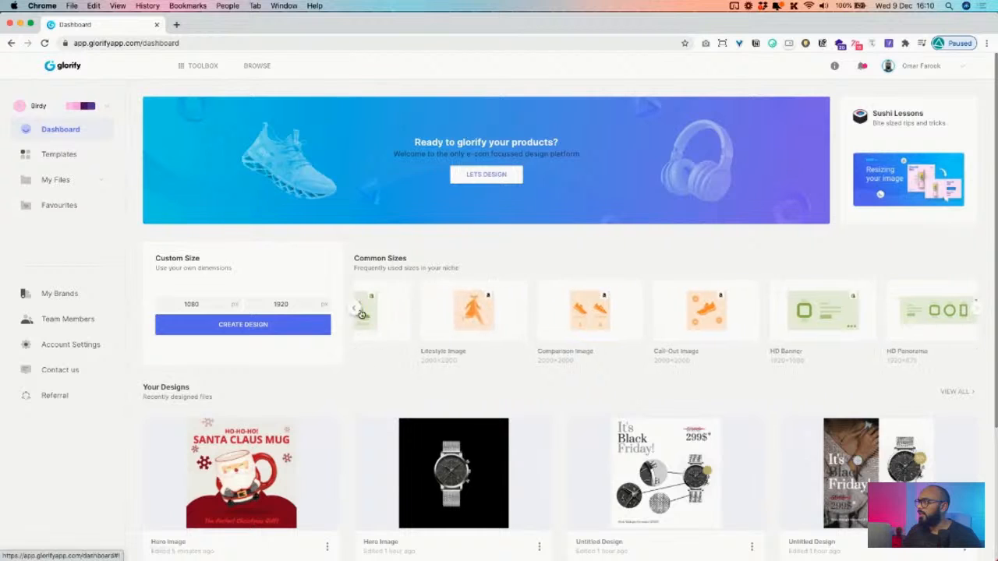
left_click(358, 312)
left_click(411, 316)
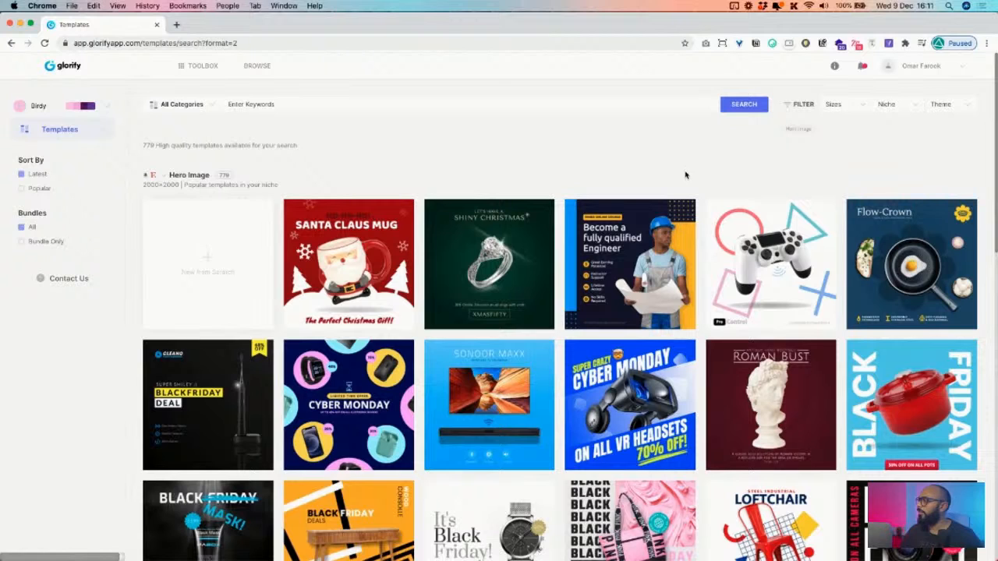
Start a blank Hero Image design and upload the resin table photo from the Desktop.
left_click(191, 247)
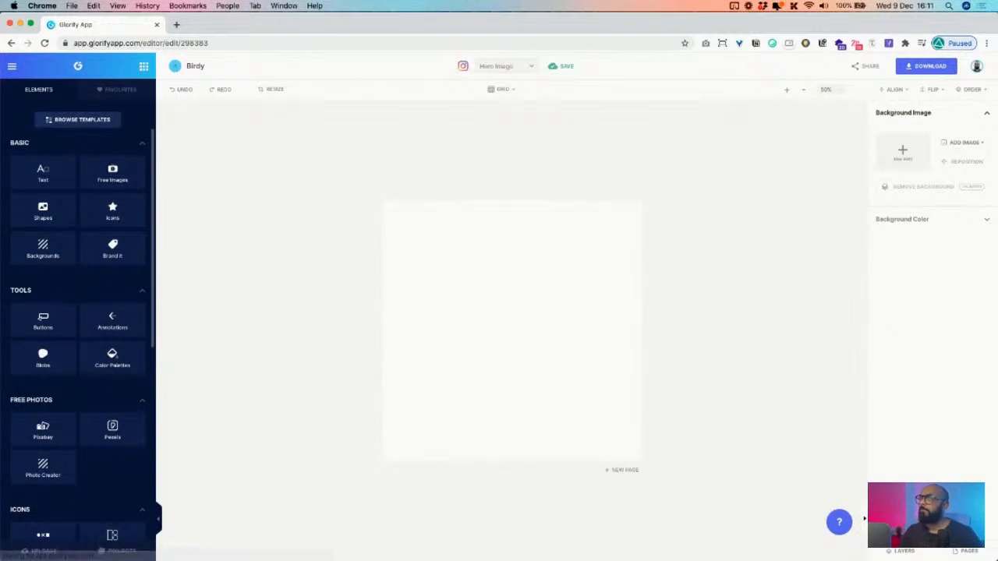
mouse_move(222, 534)
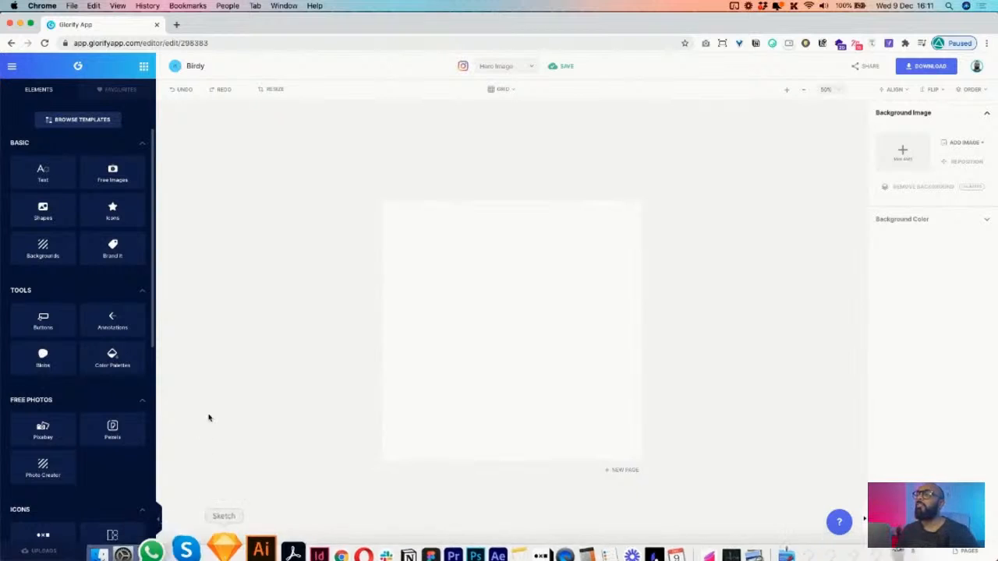
left_click(41, 551)
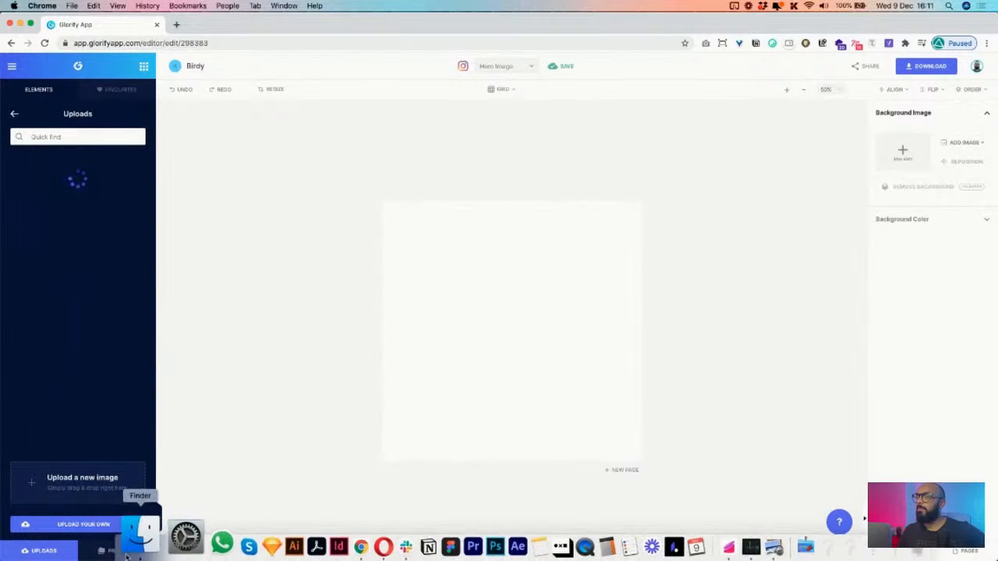
left_click(132, 537)
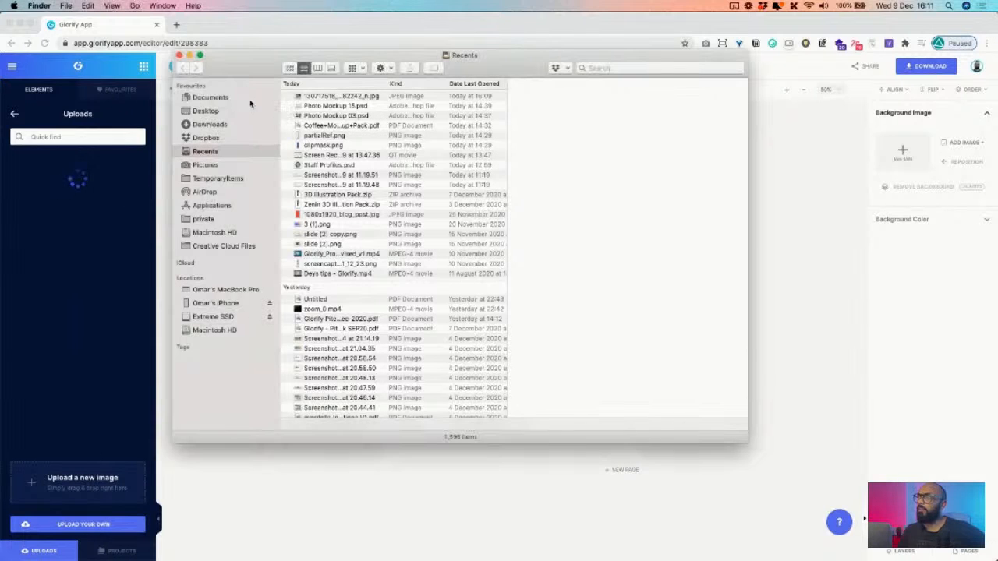
left_click(206, 111)
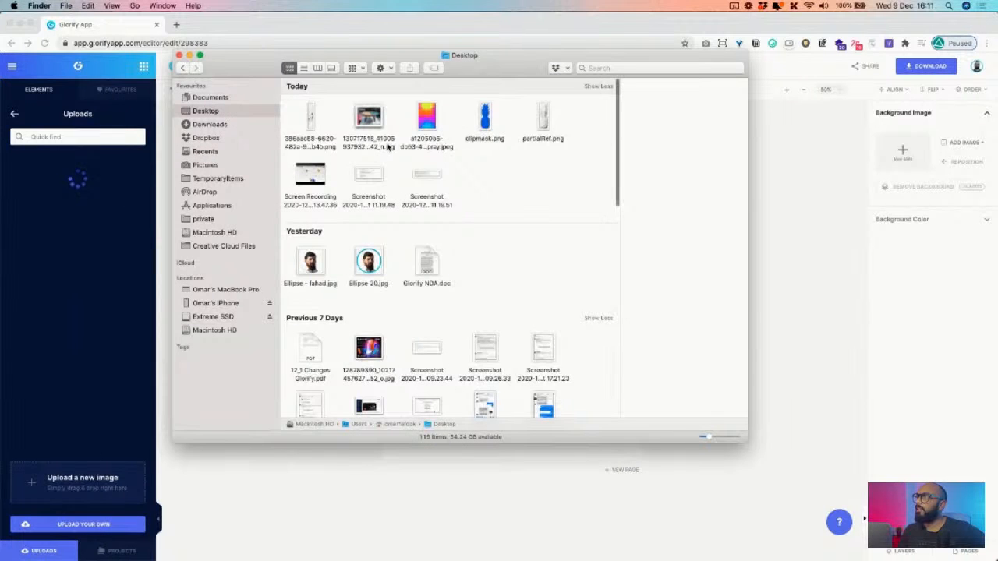
left_click_drag(376, 121, 67, 481)
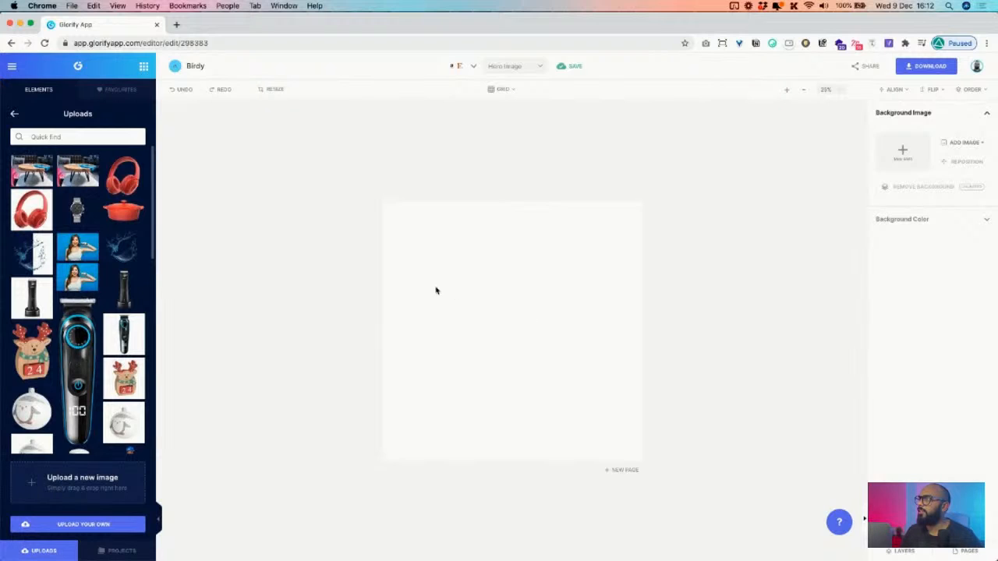
Add the uploaded table photo to the page, then move and enlarge it.
left_click(40, 175)
scroll(105, 285, "down", 1)
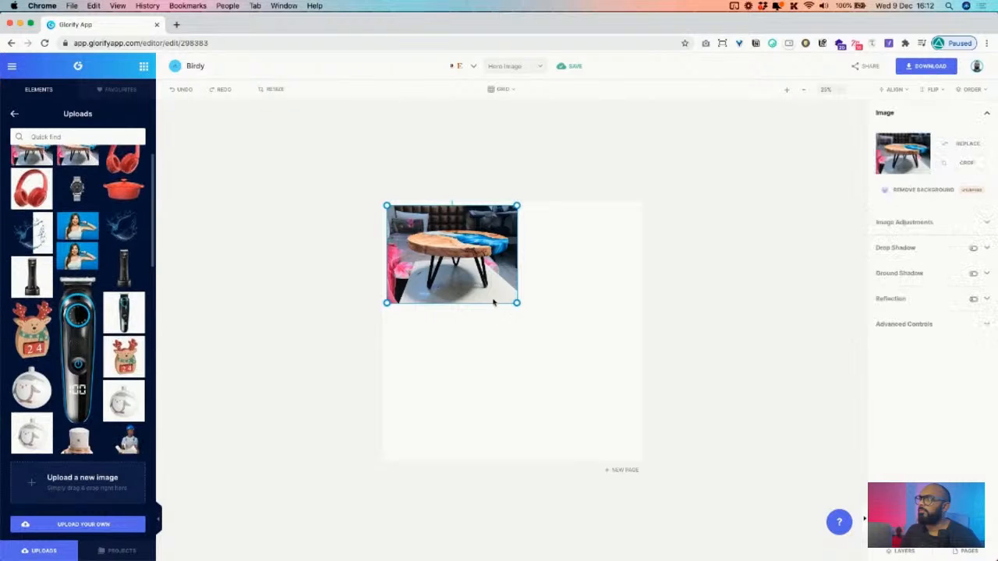
left_click_drag(460, 253, 499, 312)
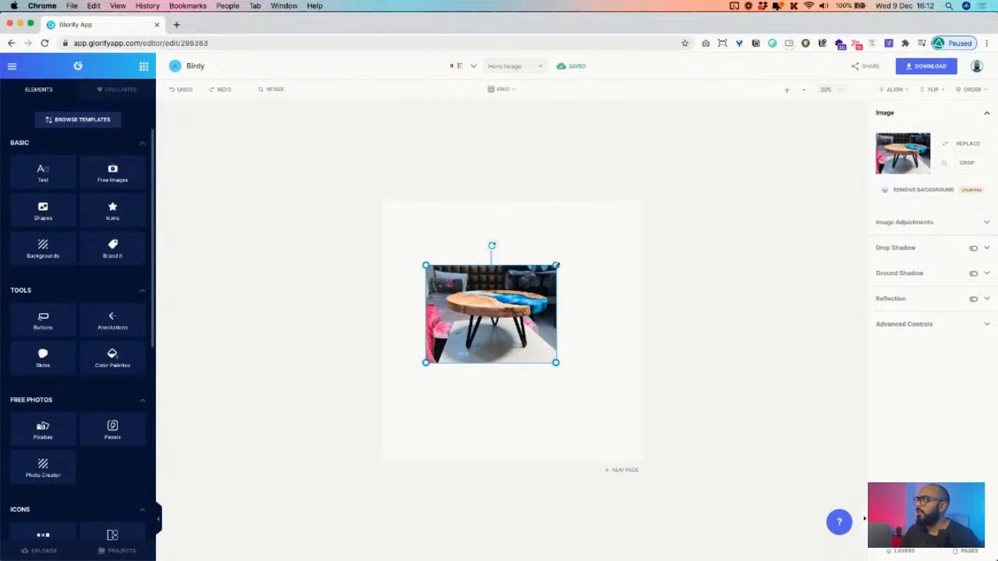
left_click_drag(555, 265, 553, 297)
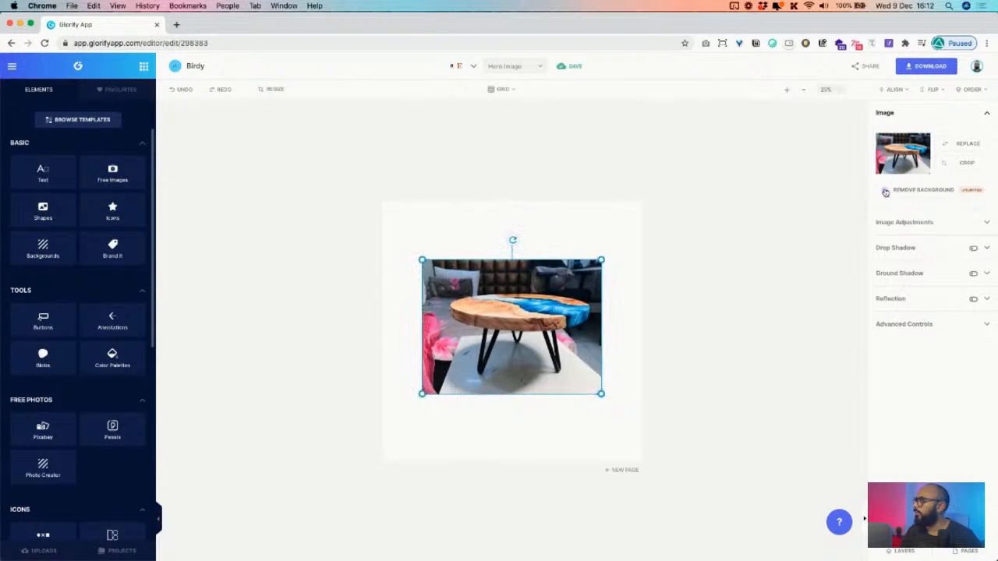
Run Remove Background on the table photo and mark the tabletop's back edge to keep.
left_click(927, 188)
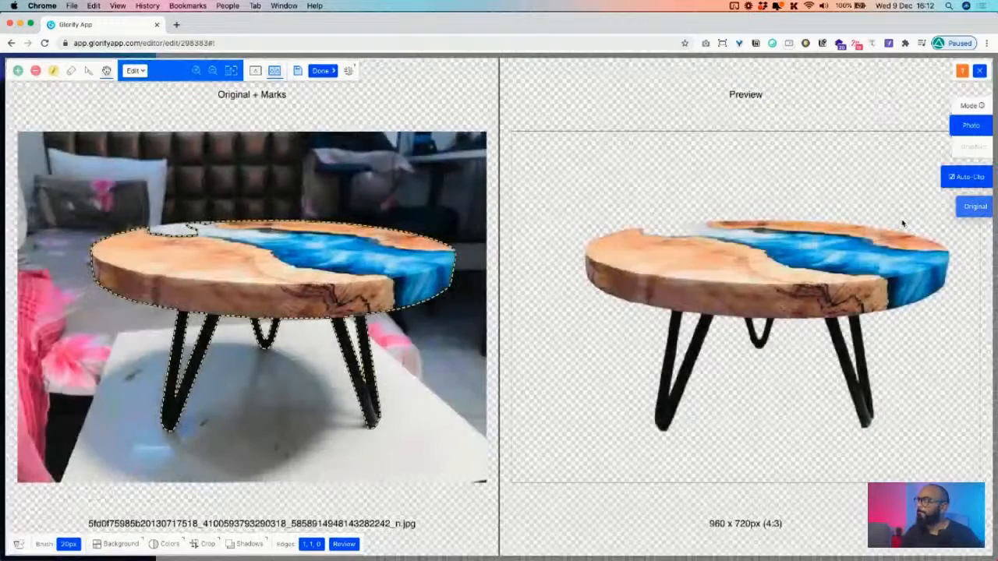
left_click(18, 71)
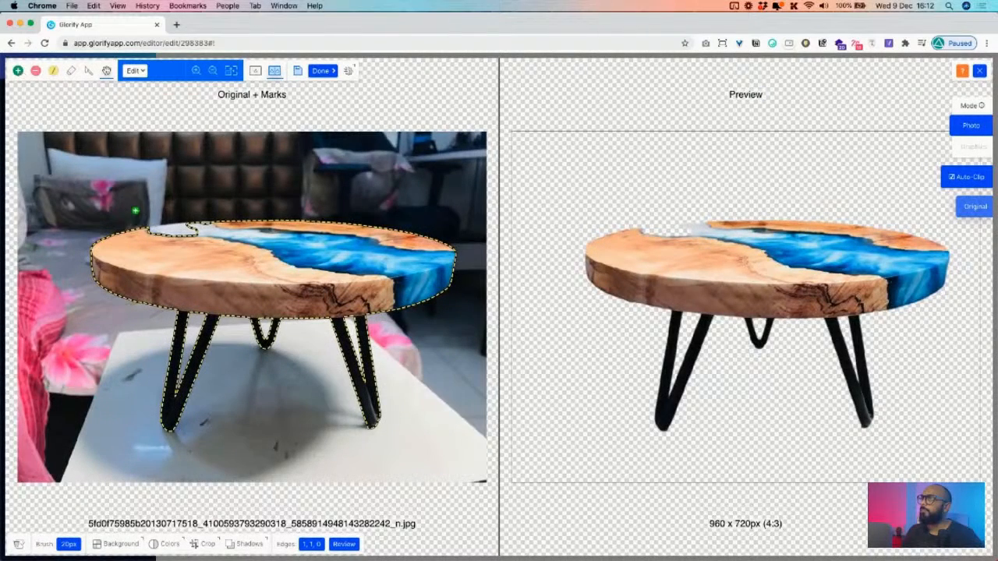
left_click_drag(148, 234, 202, 235)
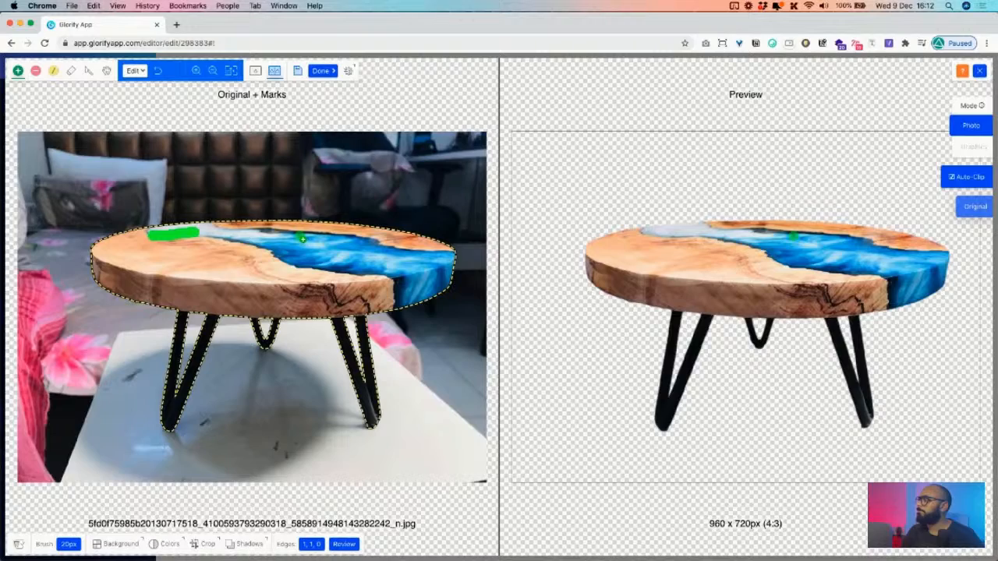
left_click(116, 544)
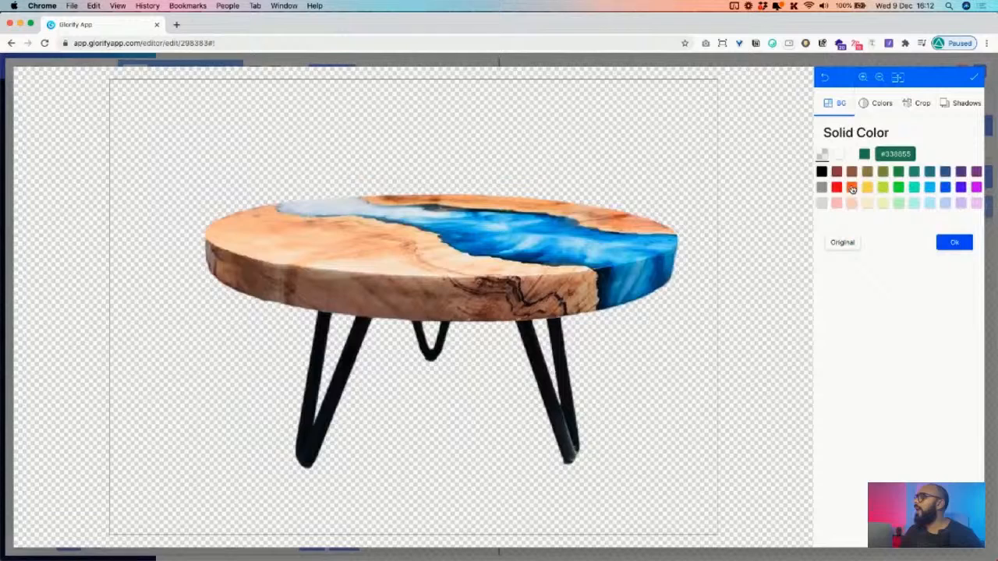
left_click(853, 189)
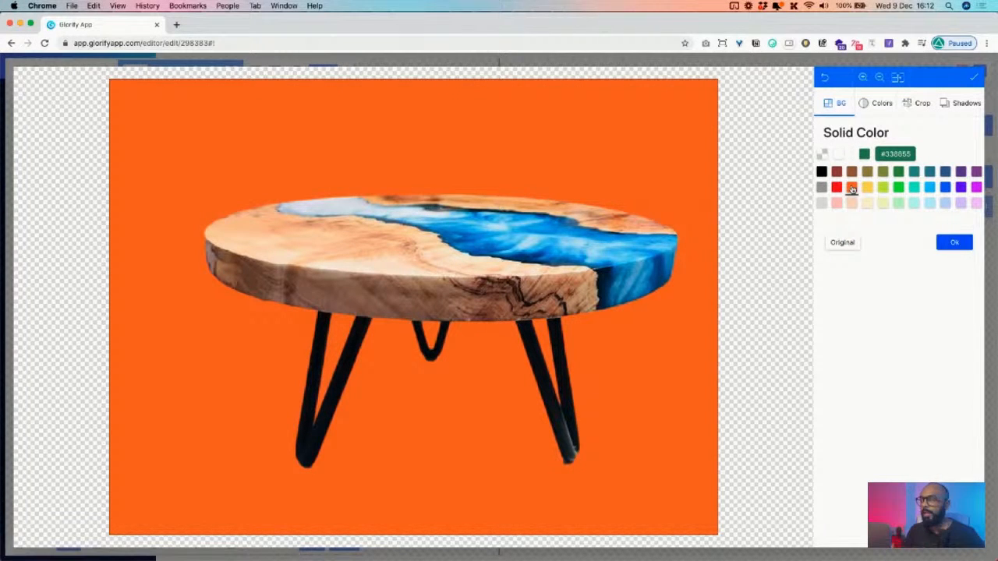
left_click(823, 155)
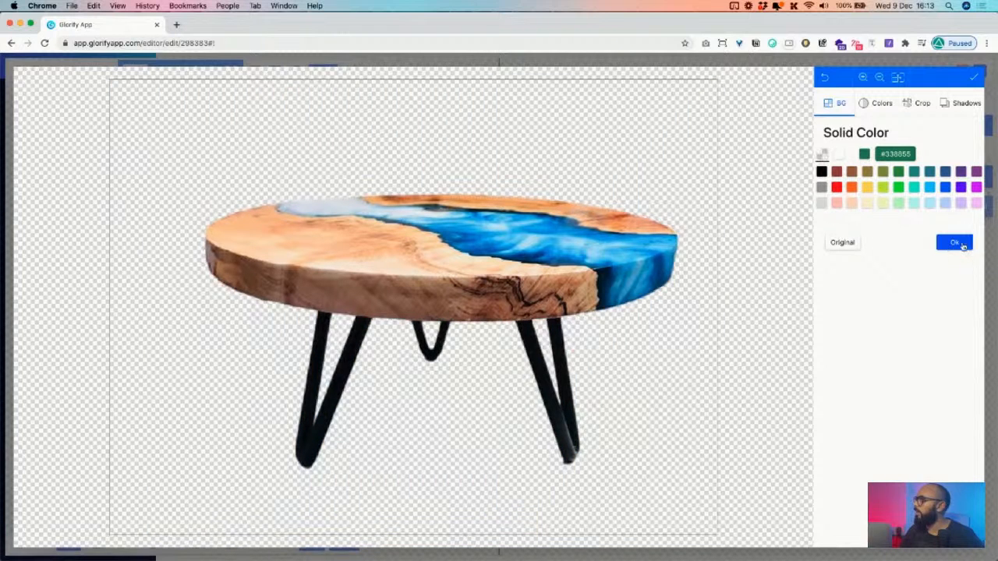
left_click(955, 243)
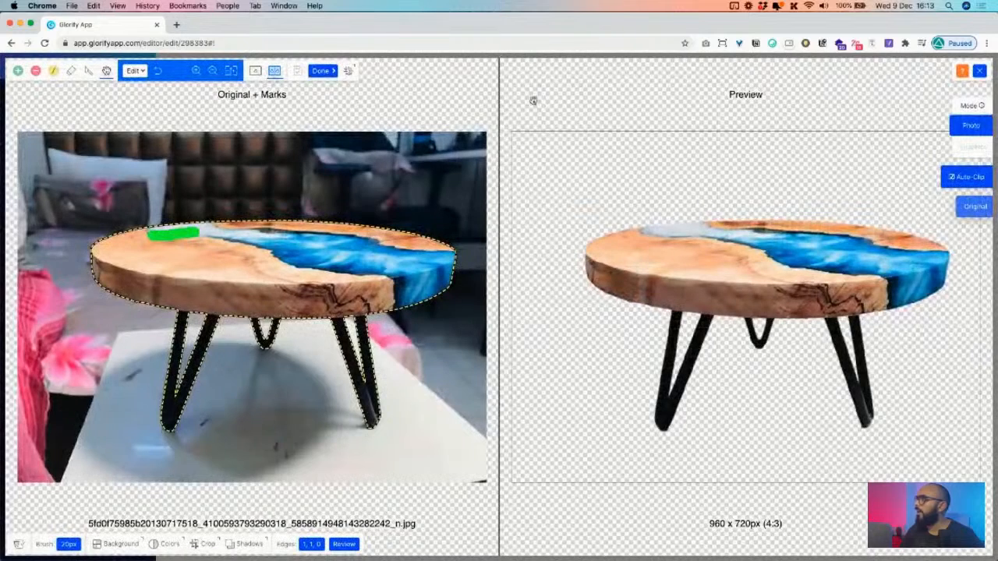
Apply the cutout, then crop the top, bottom, left and right empty space from the table image.
left_click(323, 71)
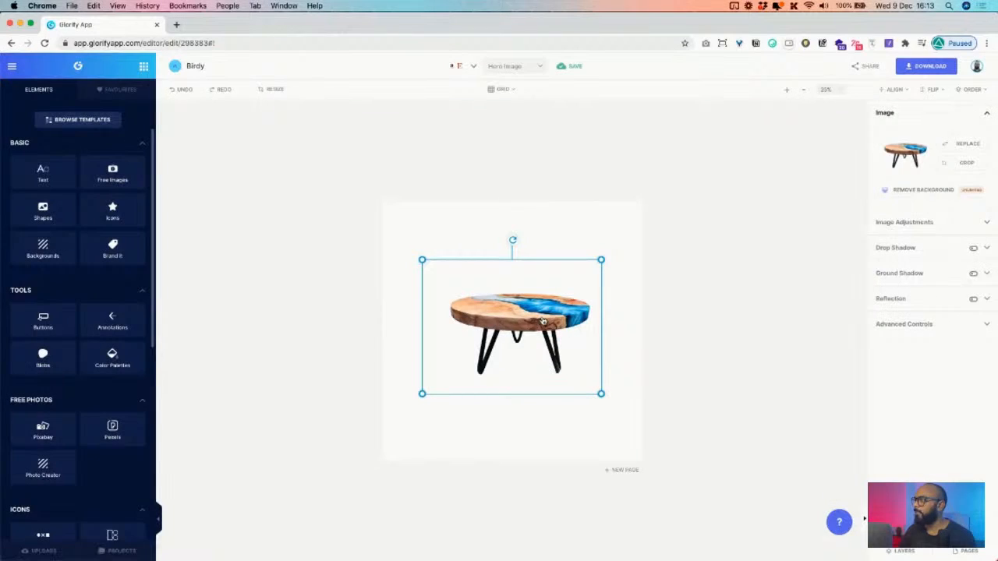
double_click(544, 321)
left_click_drag(494, 229, 494, 266)
left_click_drag(495, 395, 494, 376)
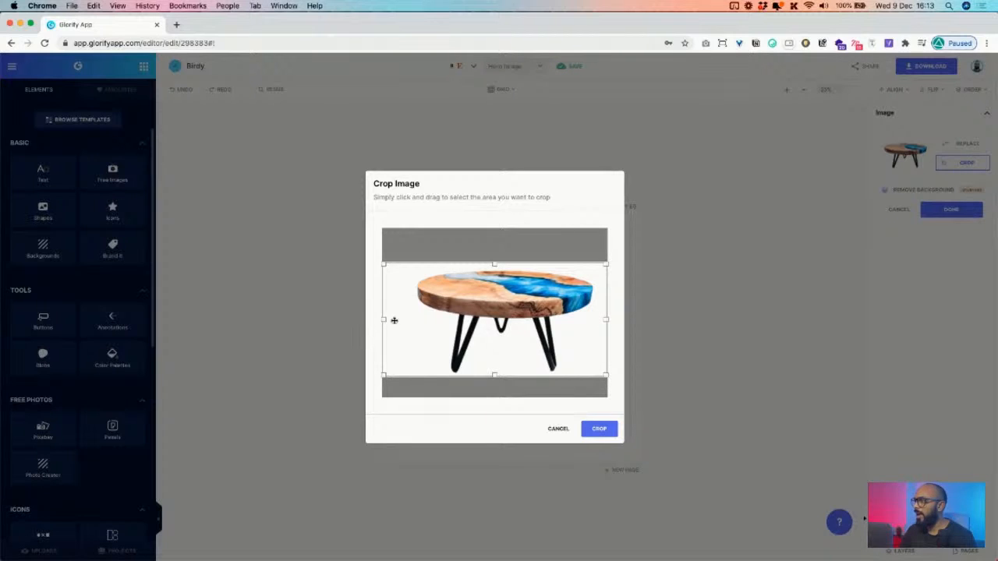
left_click_drag(394, 320, 421, 322)
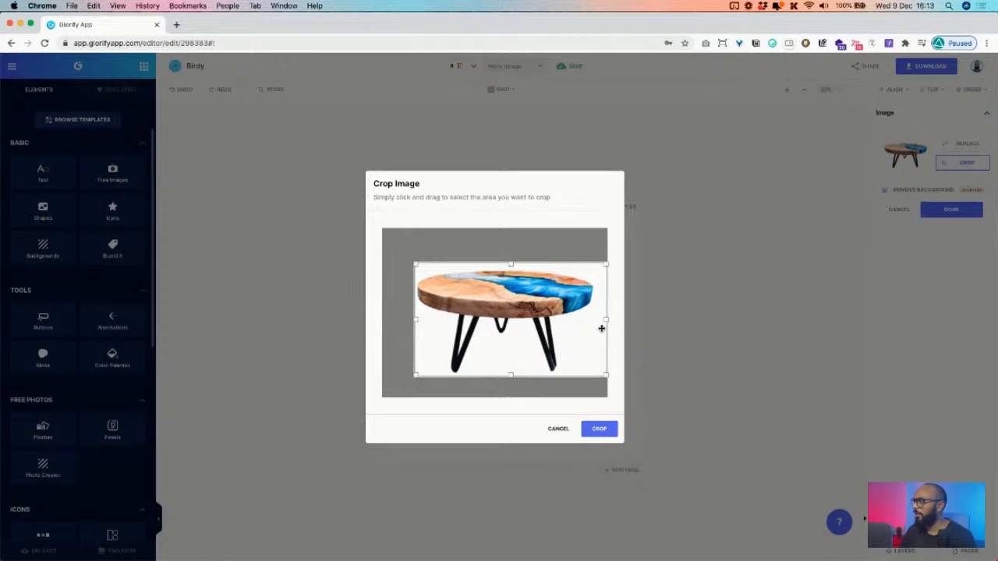
left_click_drag(606, 319, 595, 319)
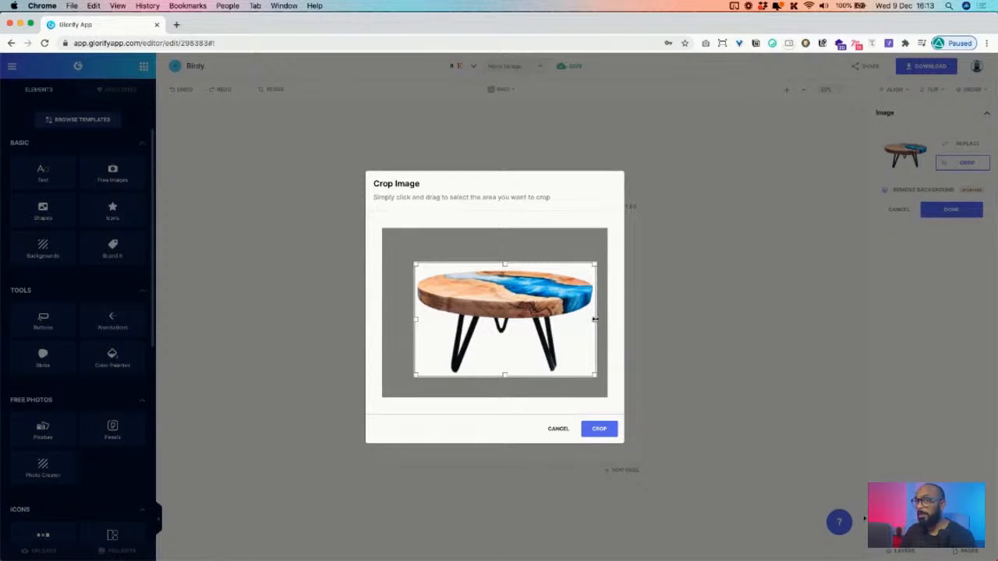
left_click(598, 431)
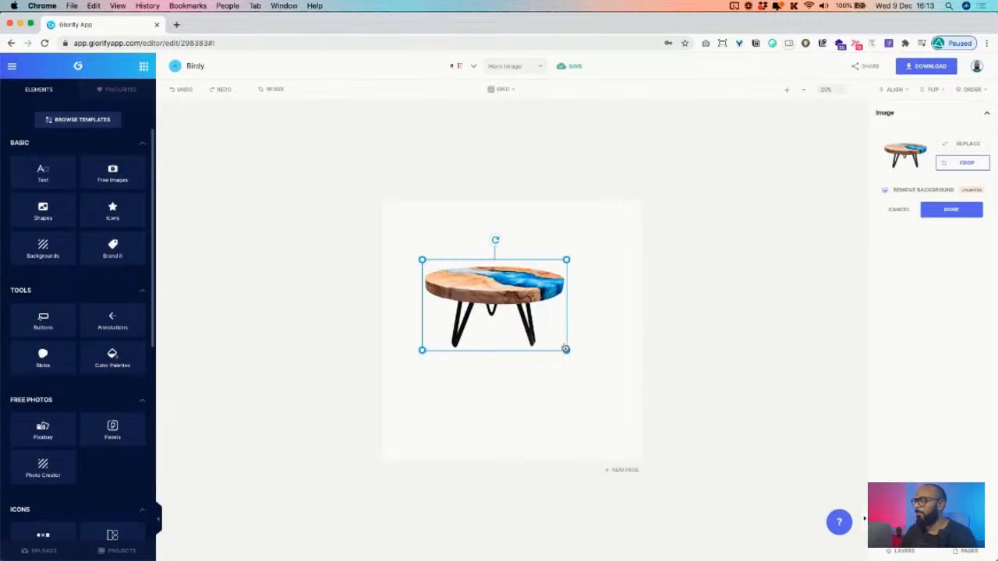
Enlarge the cropped table, shift it left and down, and zoom the view in twice.
left_click_drag(565, 349, 597, 401)
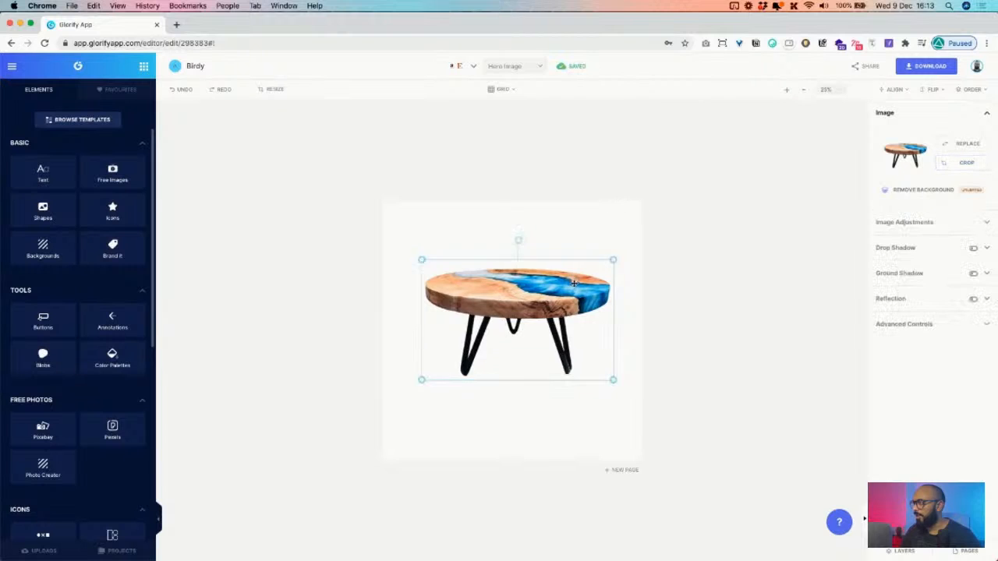
left_click_drag(574, 284, 565, 299)
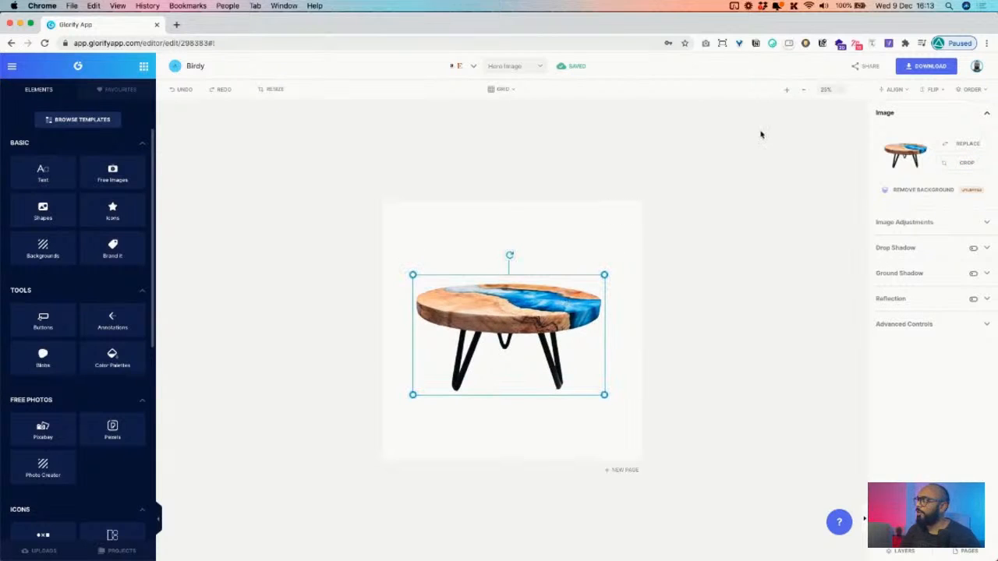
left_click(786, 90)
left_click(785, 91)
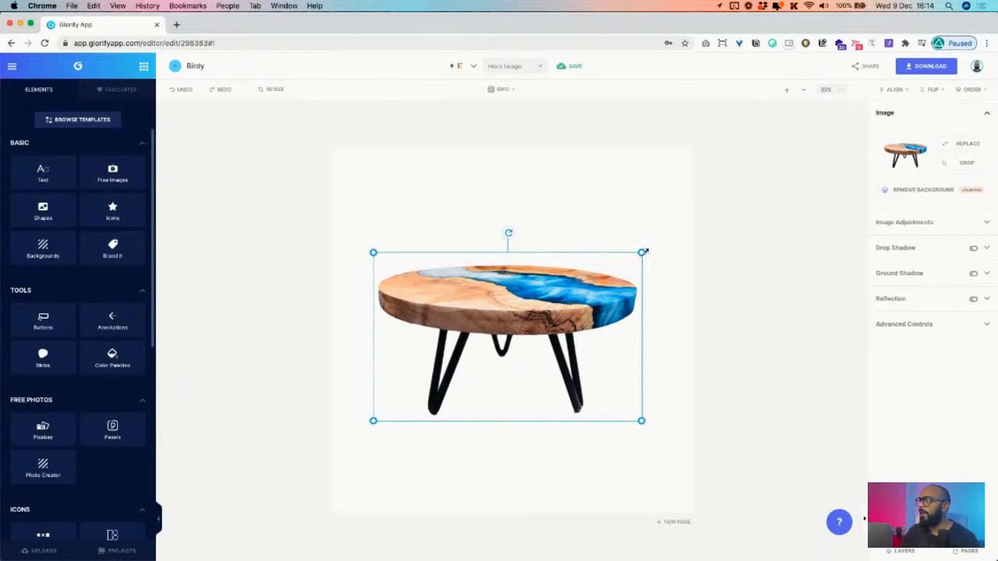
Make the table image larger and reselect it.
left_click_drag(642, 252, 666, 236)
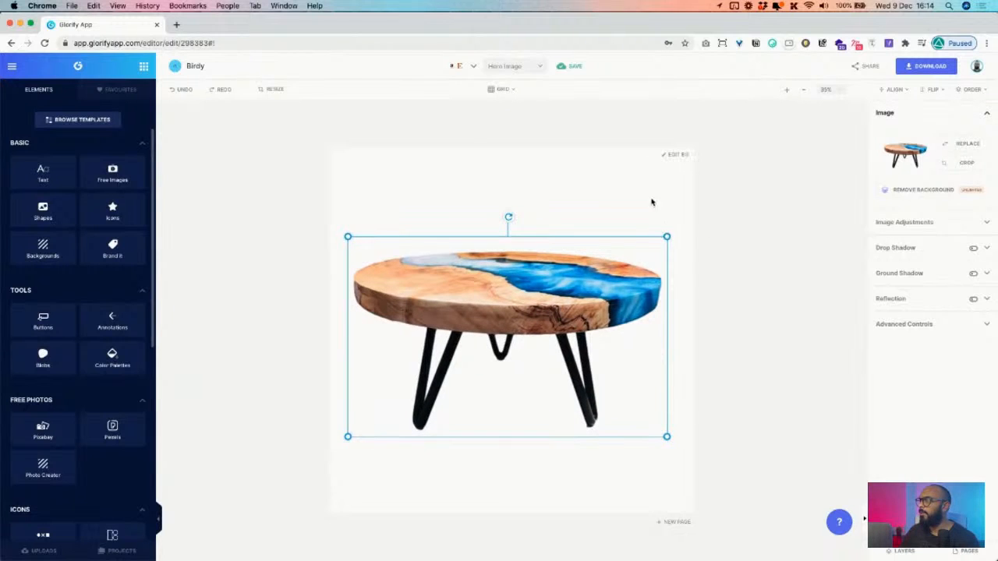
left_click(602, 203)
left_click(612, 273)
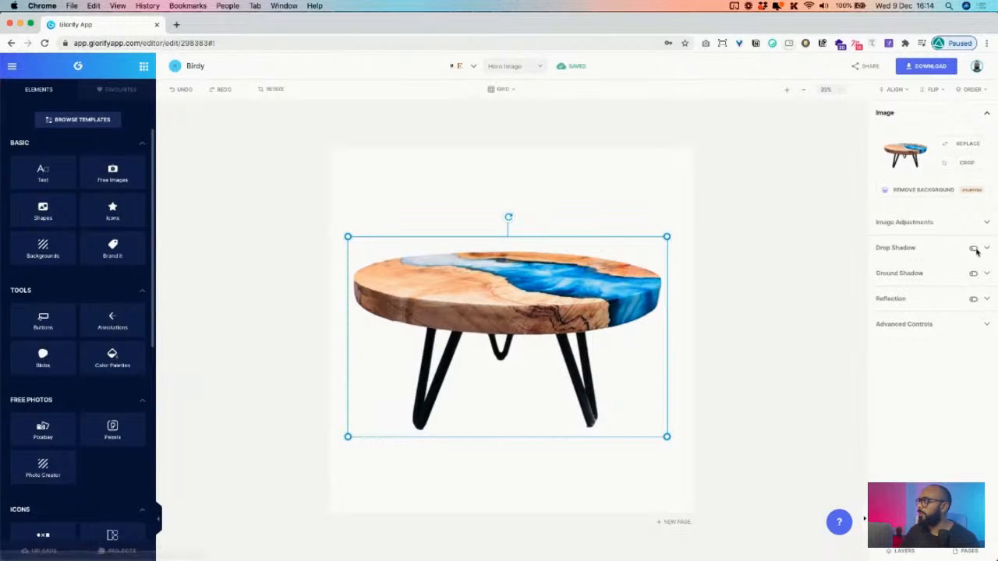
Enable a ground shadow, raise it under the legs, stretch it taller and blur it.
left_click(973, 274)
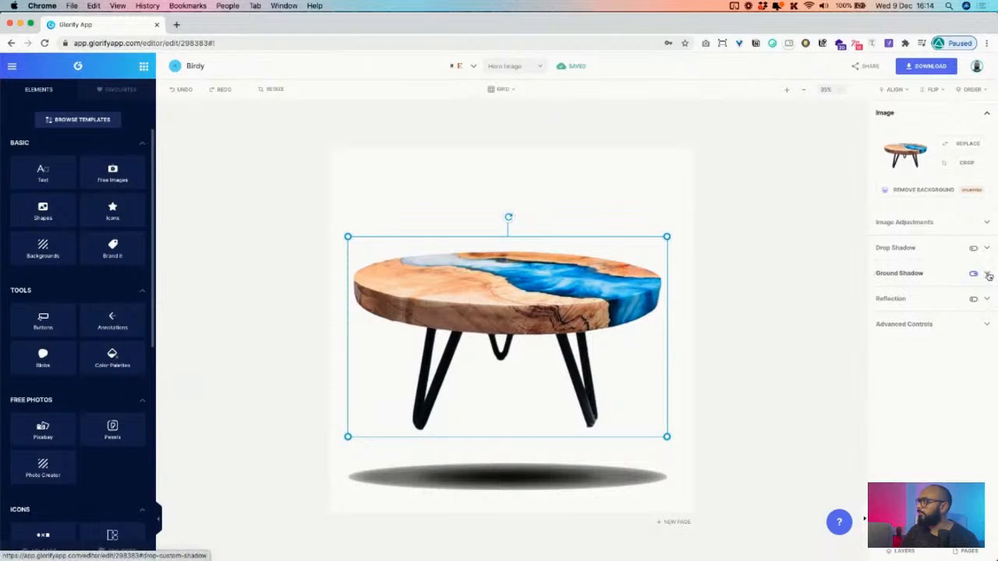
left_click(986, 274)
left_click_drag(929, 369, 827, 374)
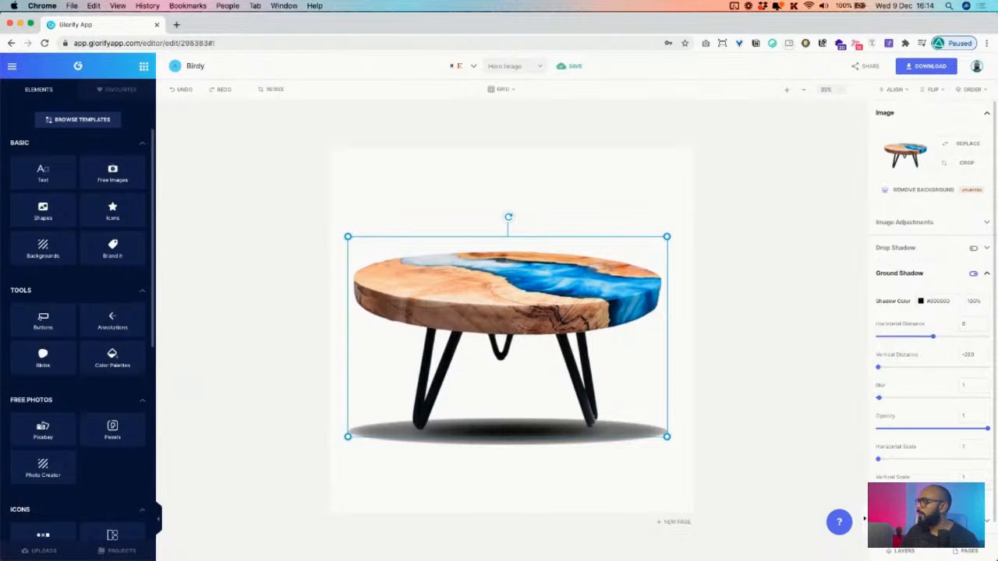
left_click_drag(878, 490, 898, 490)
left_click_drag(880, 399, 910, 431)
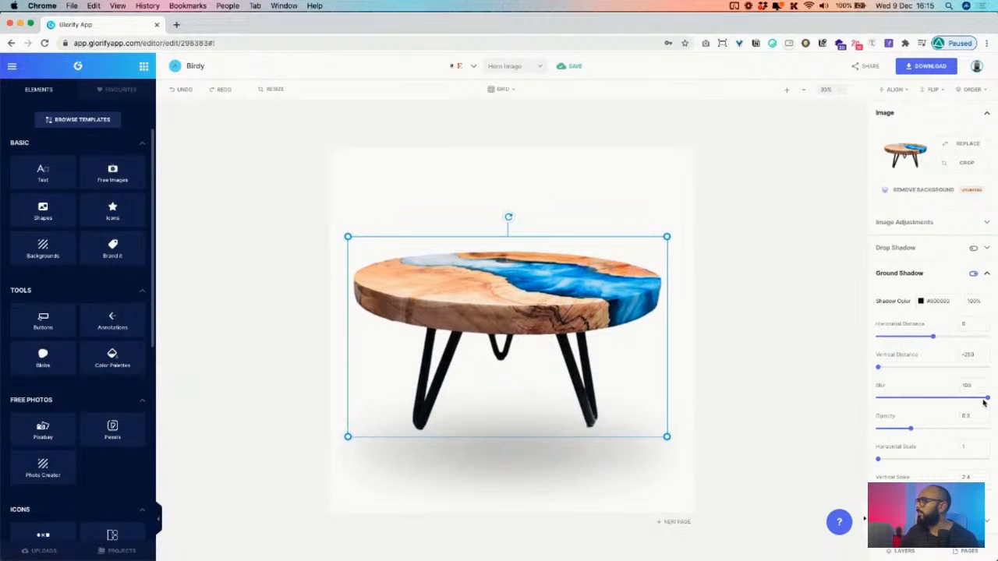
left_click_drag(987, 398, 979, 401)
Lower the shadow blur to 78 and begin retyping the Vertical Distance value.
left_click_drag(975, 400, 943, 403)
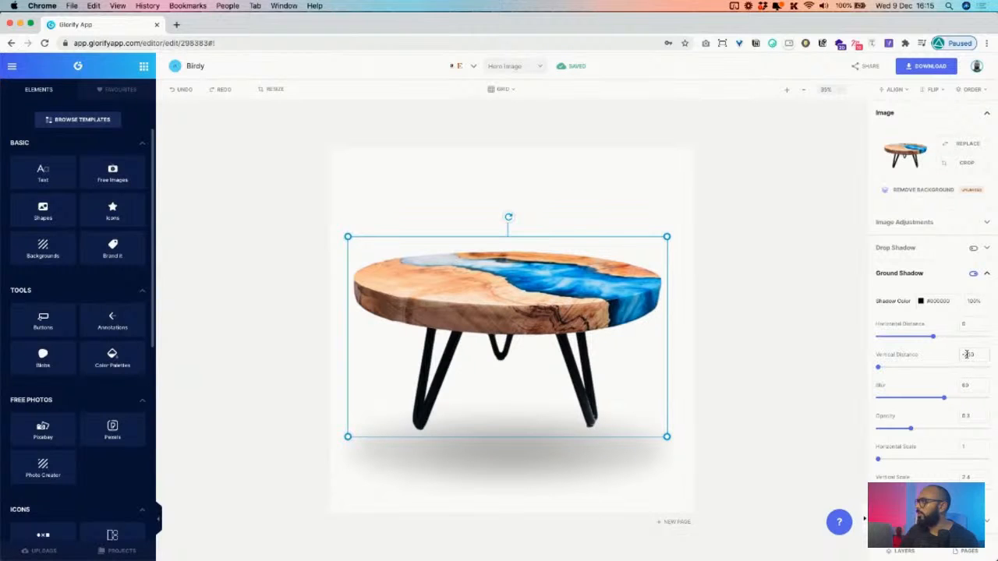
key("BackSpace")
type("300")
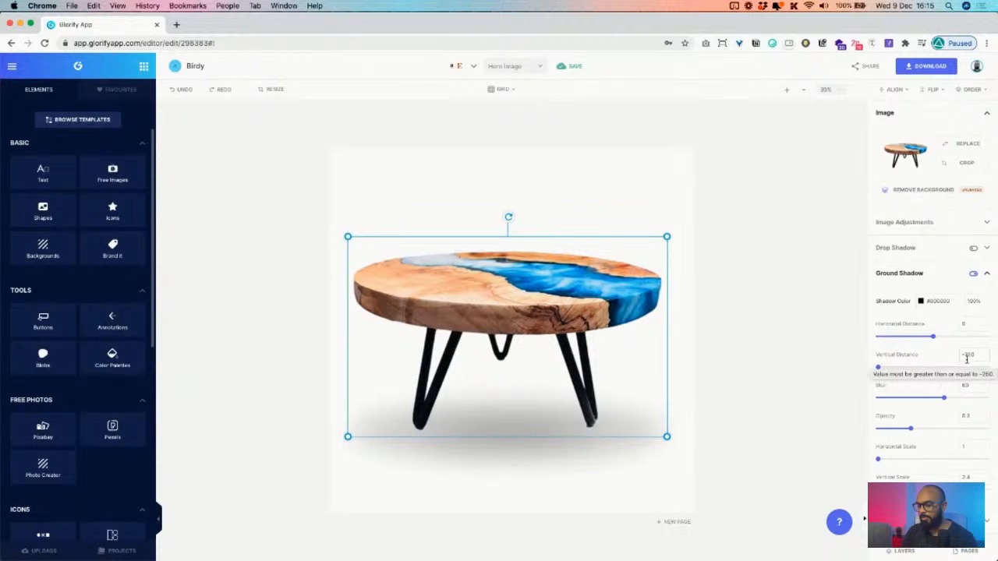
key("BackSpace")
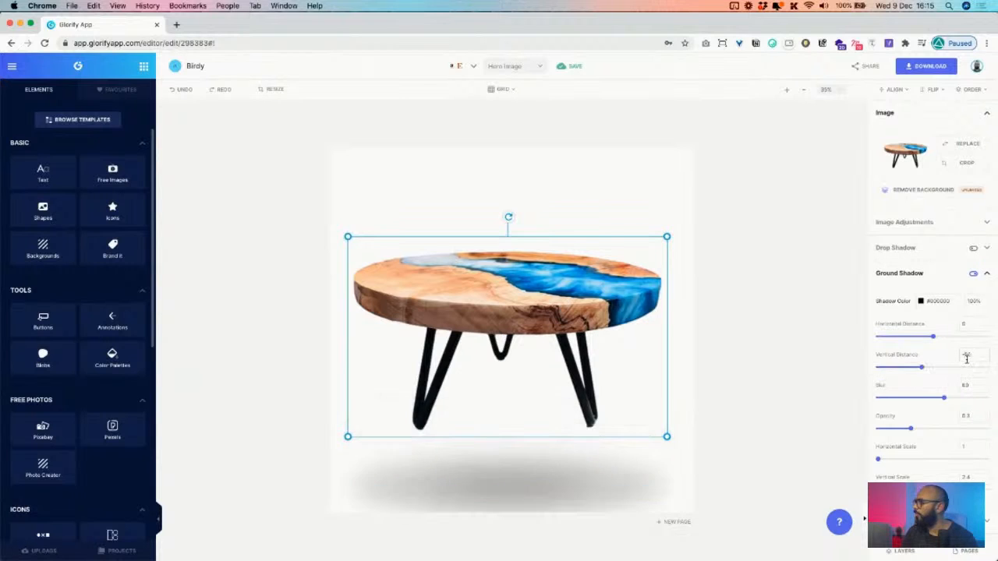
type("400")
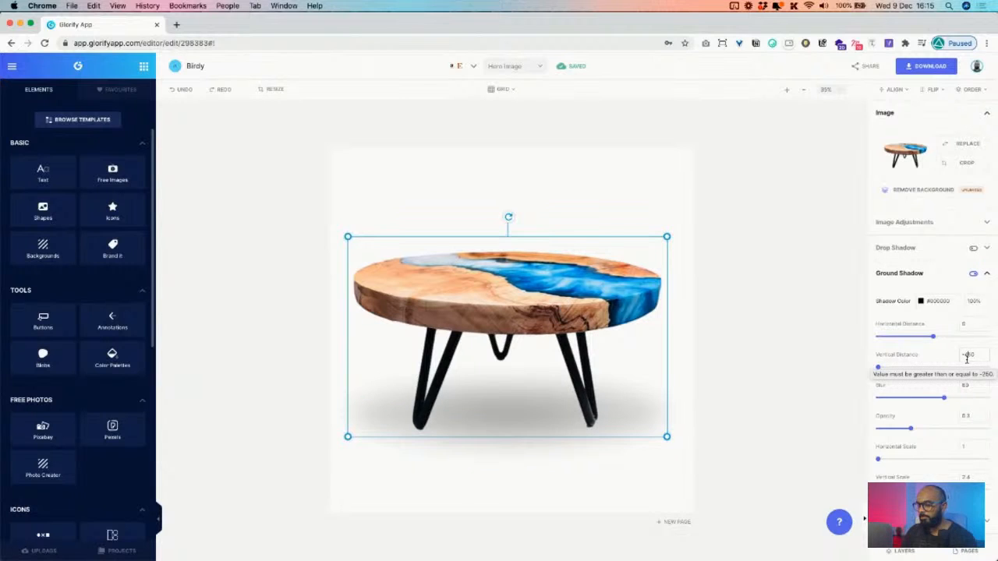
key("BackSpace")
type("5")
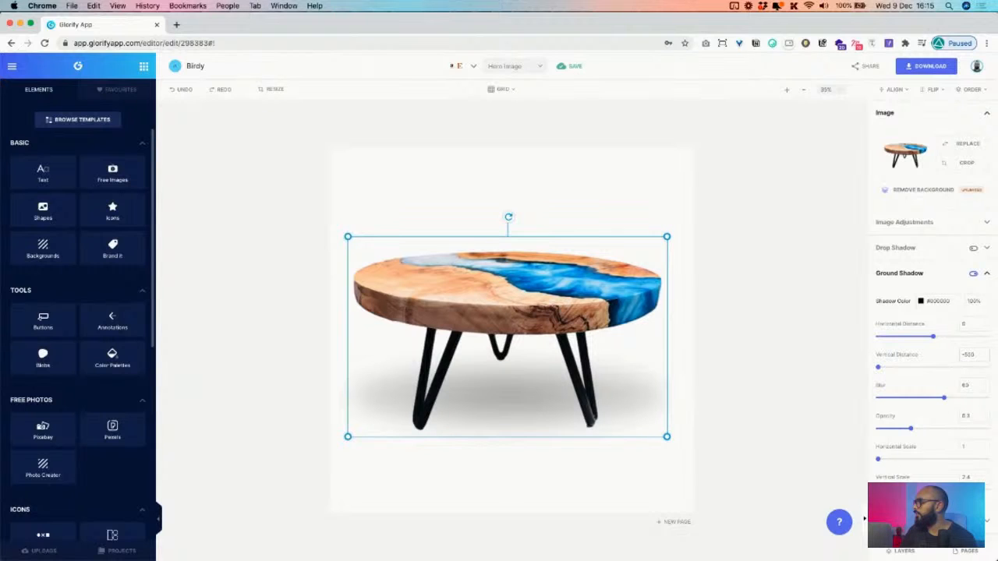
Stretch the shadow taller and set its Vertical Distance to about -600, then preview it.
left_click_drag(971, 490, 996, 476)
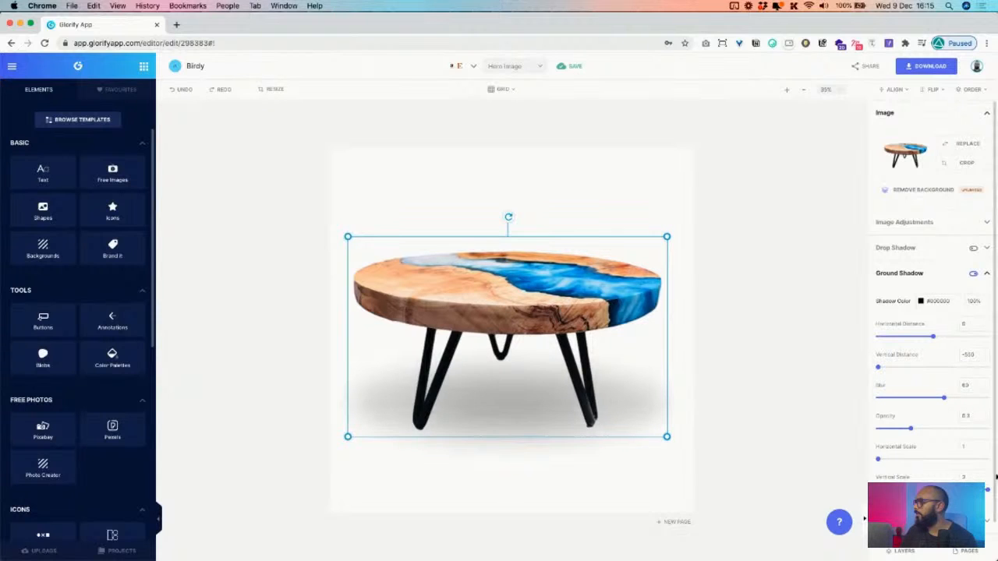
left_click(969, 356)
key("BackSpace")
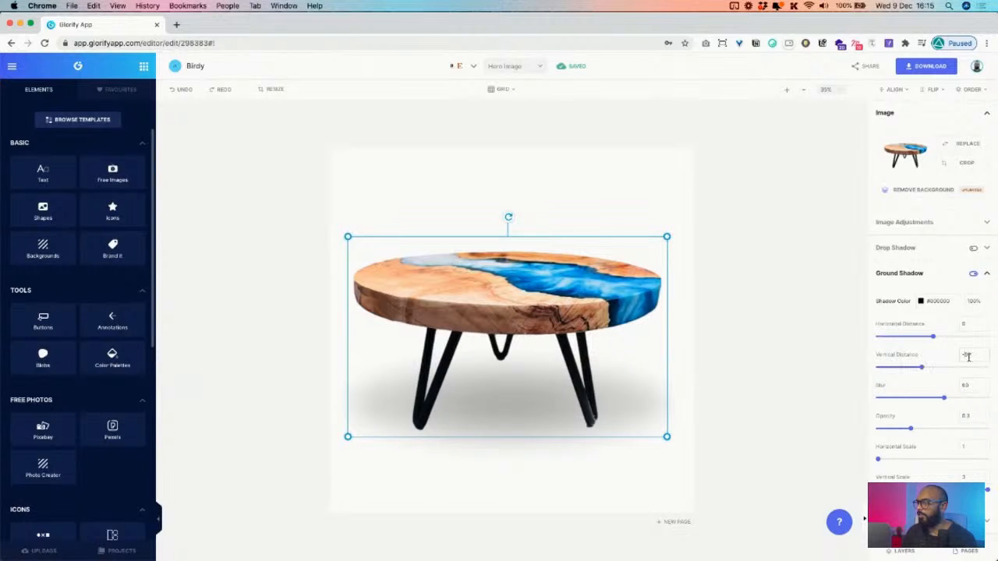
type("500")
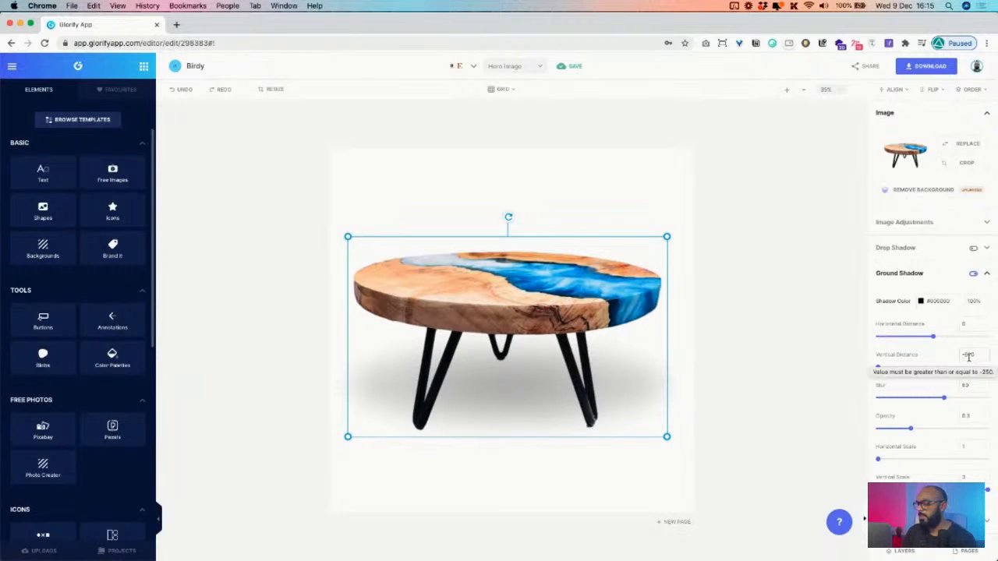
key("BackSpace")
type("0")
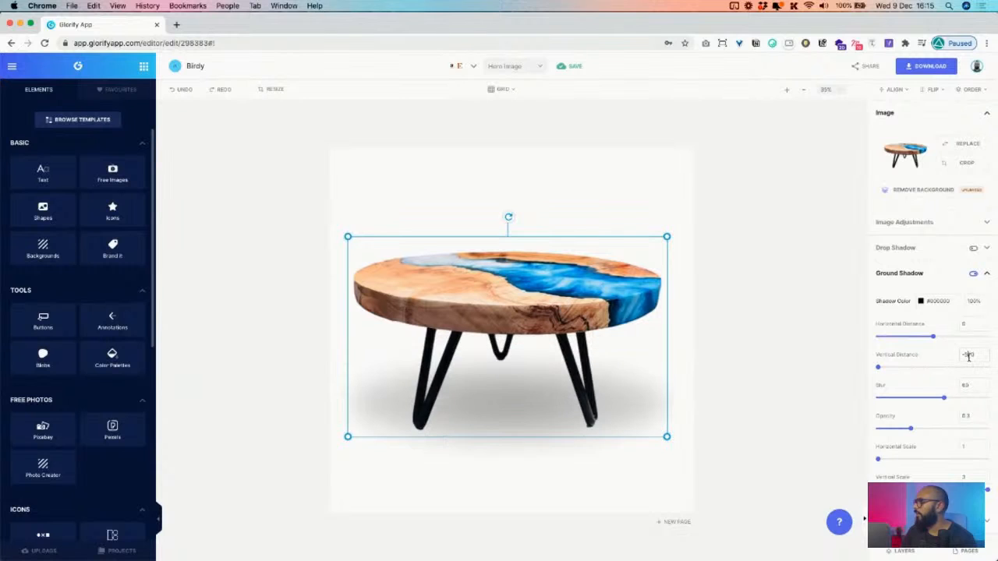
key("BackSpace")
type("3")
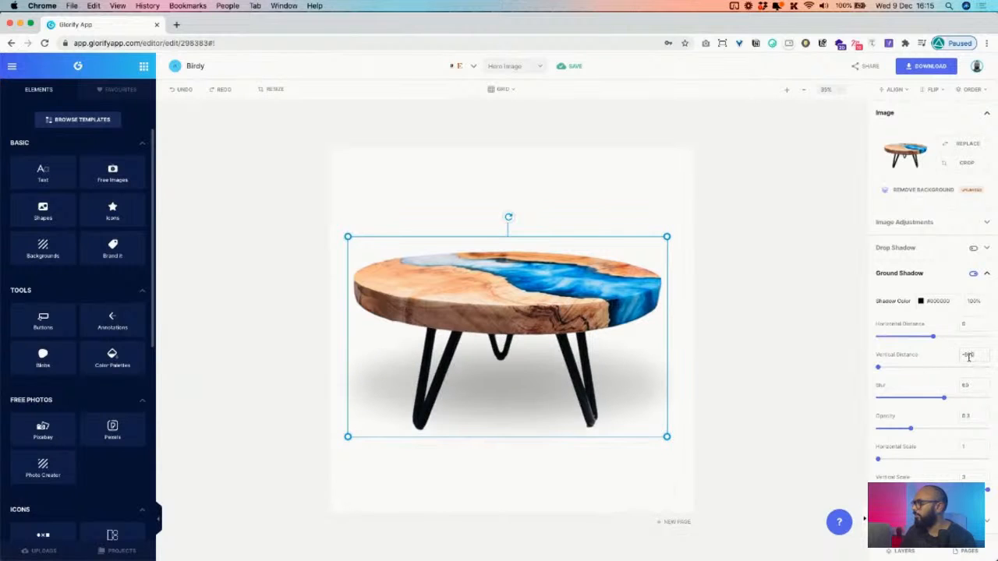
key("BackSpace")
type("2")
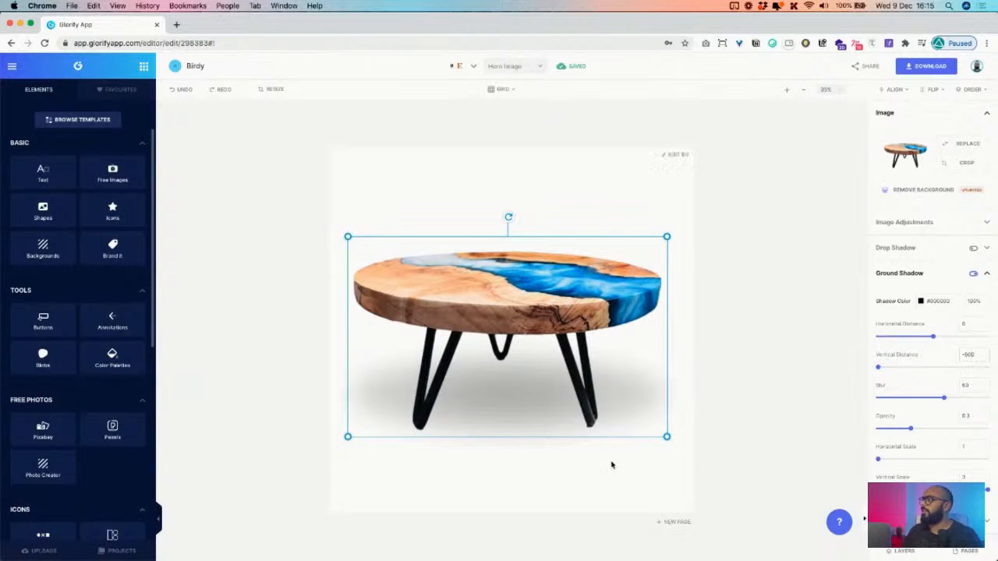
left_click(612, 477)
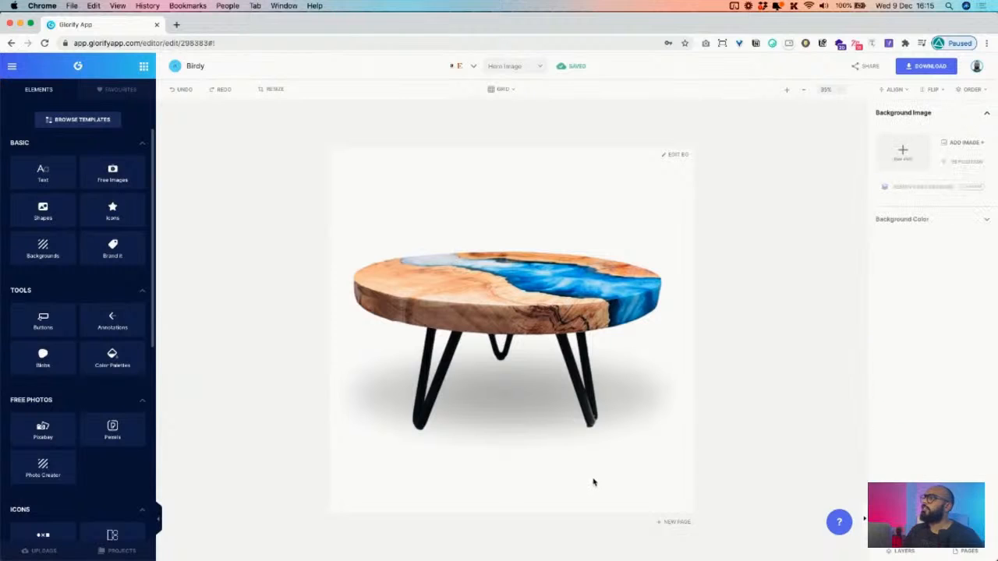
left_click(587, 422)
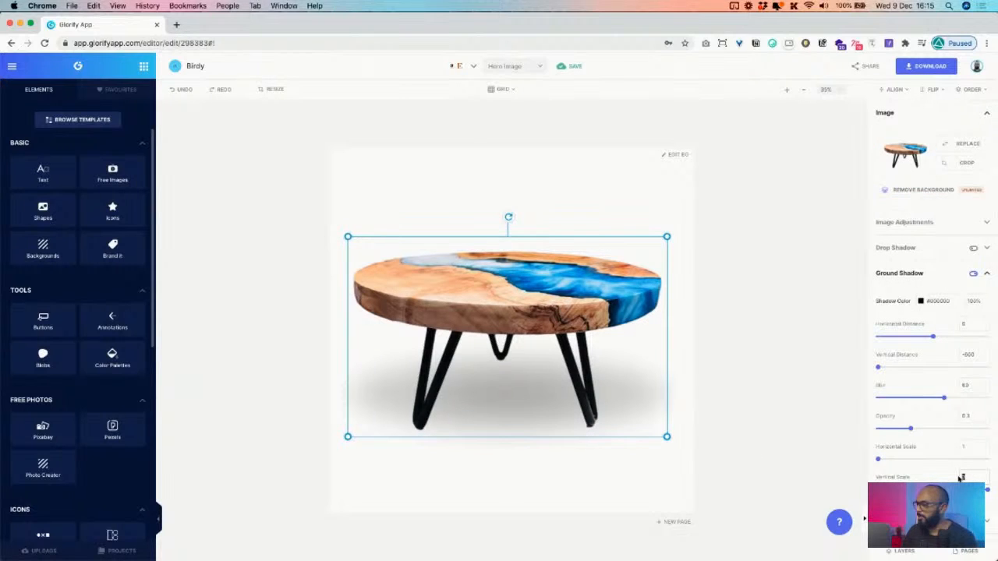
Set the ground shadow's Vertical Scale to 4 and deselect to preview it.
type("5")
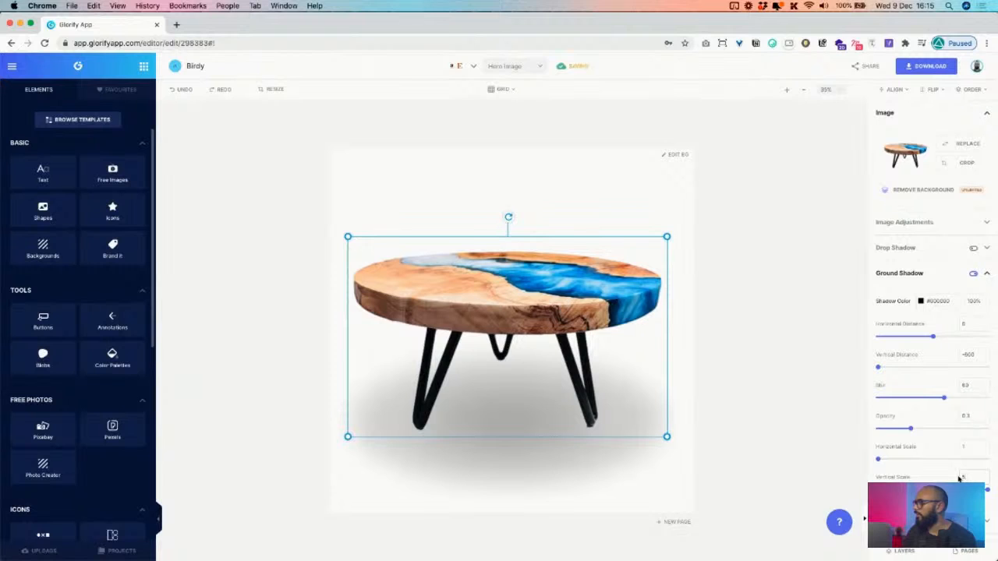
left_click(970, 363)
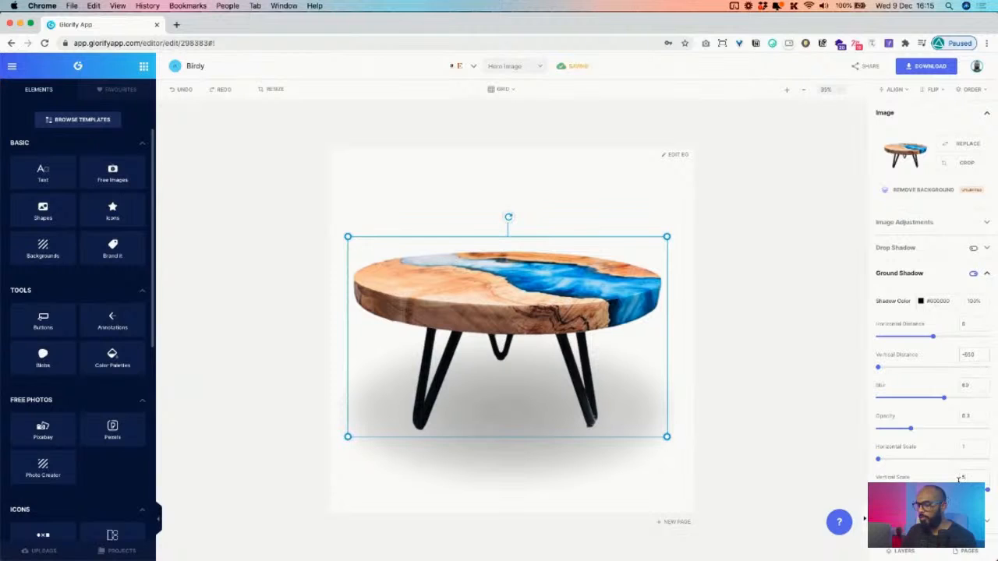
key("BackSpace")
type("4.5")
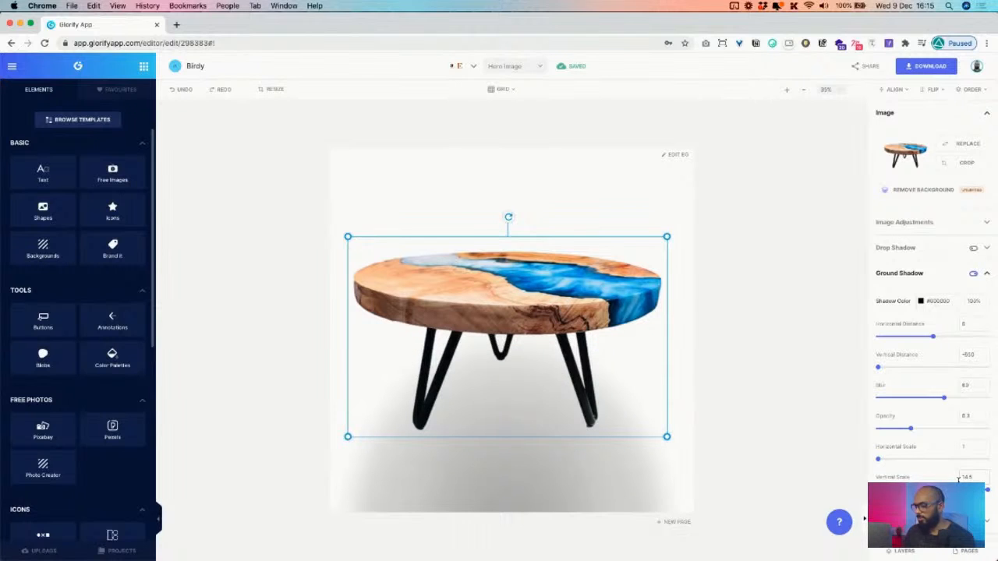
key("BackSpace")
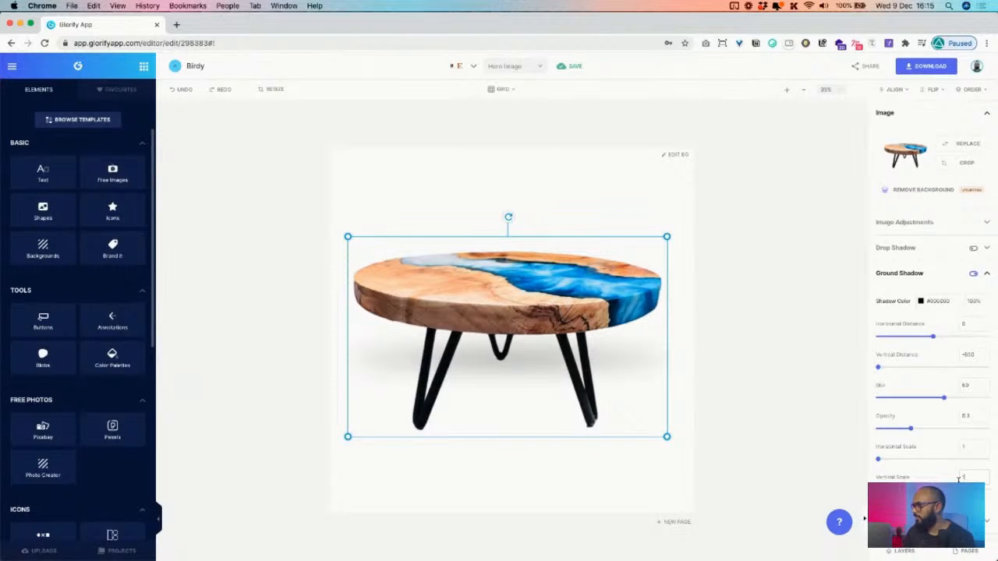
type("4")
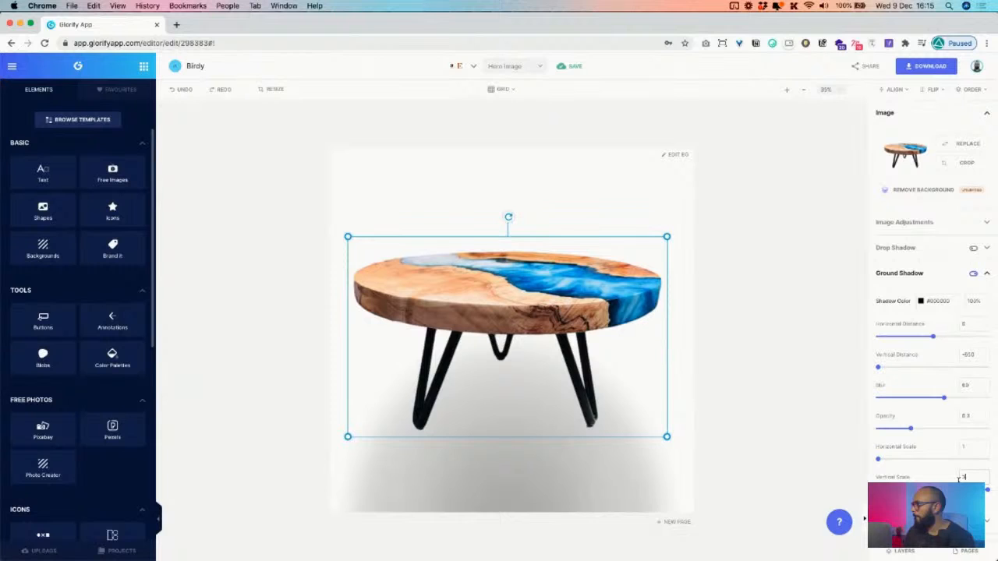
key("BackSpace")
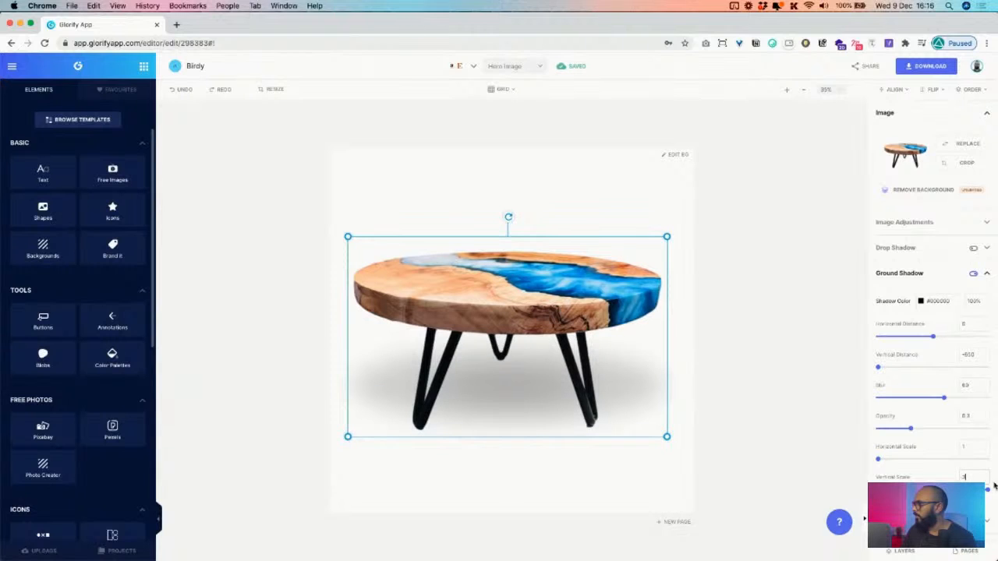
type("4")
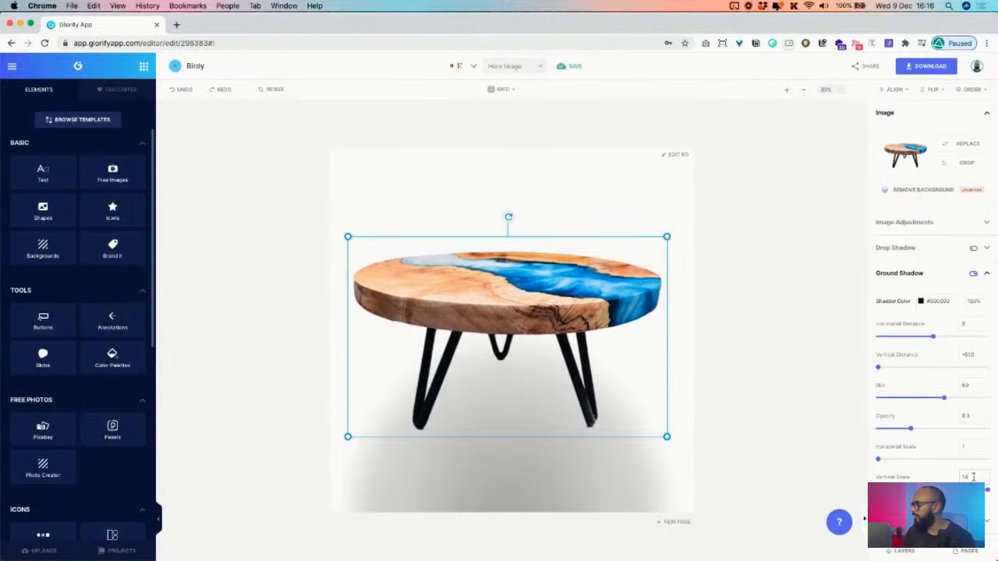
key("BackSpace")
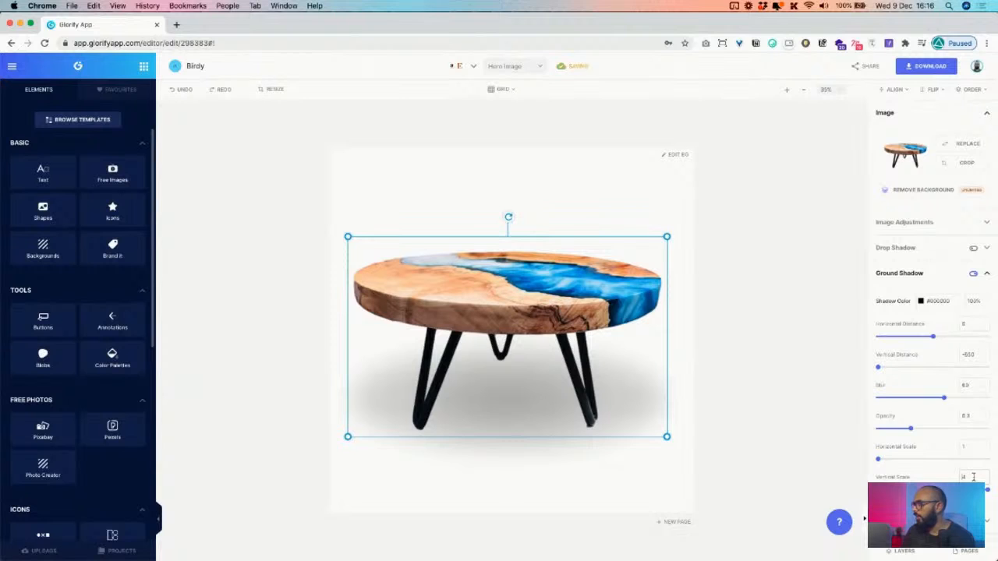
left_click(499, 483)
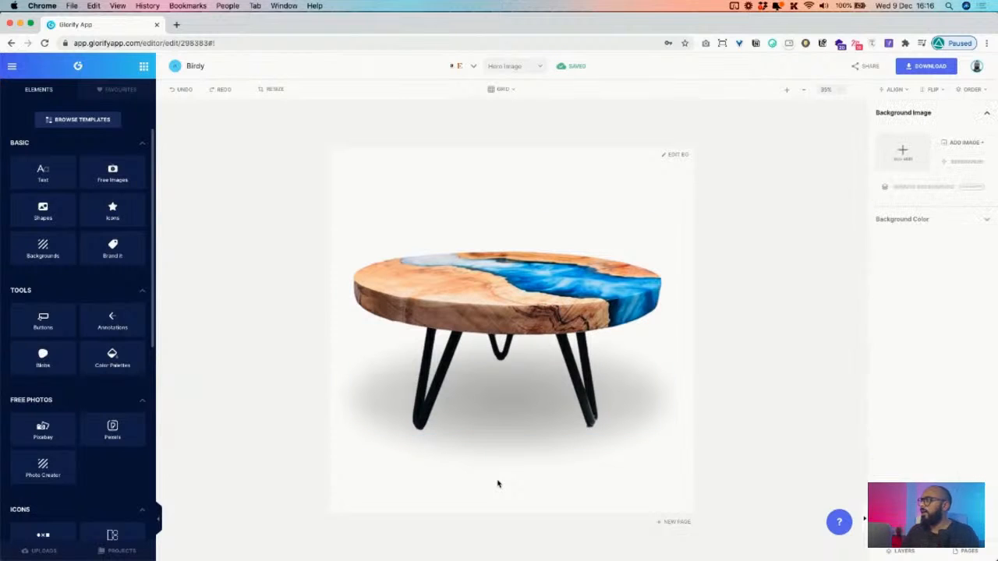
Lighten the ground shadow, lower its blur to about 39 and nudge the table up-right.
left_click(528, 398)
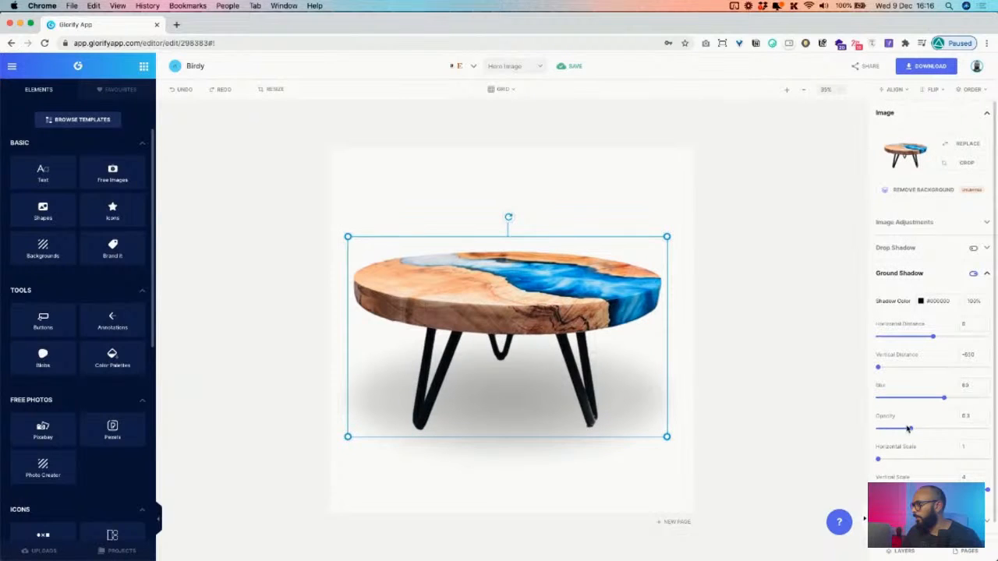
left_click_drag(909, 431, 897, 431)
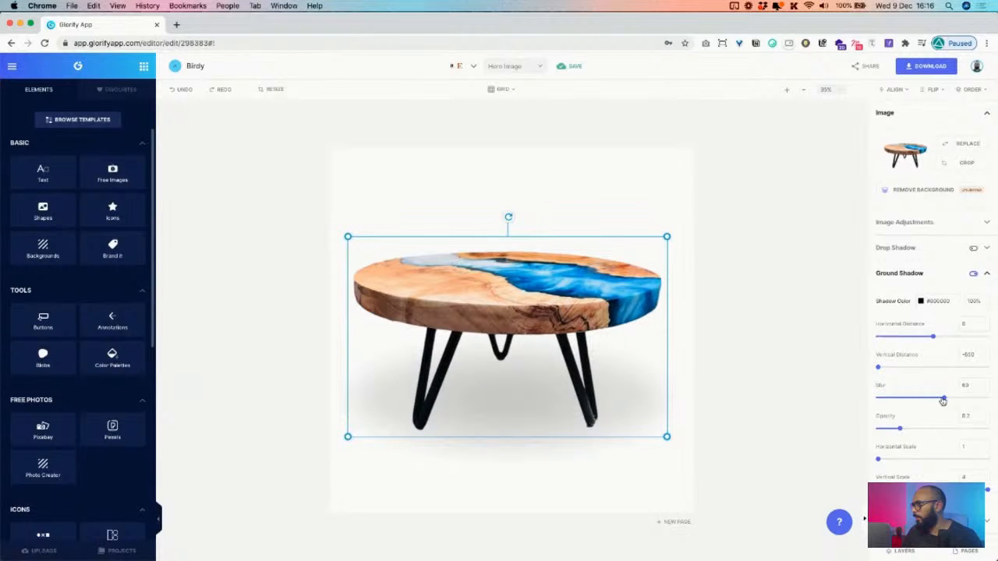
left_click_drag(944, 399, 930, 400)
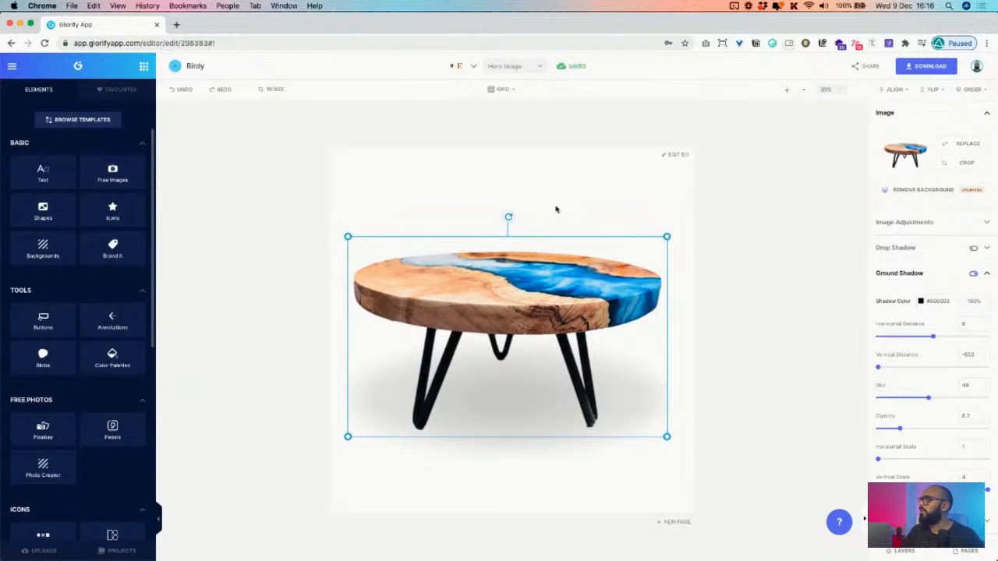
left_click(580, 210)
left_click(604, 269)
left_click_drag(604, 269, 613, 259)
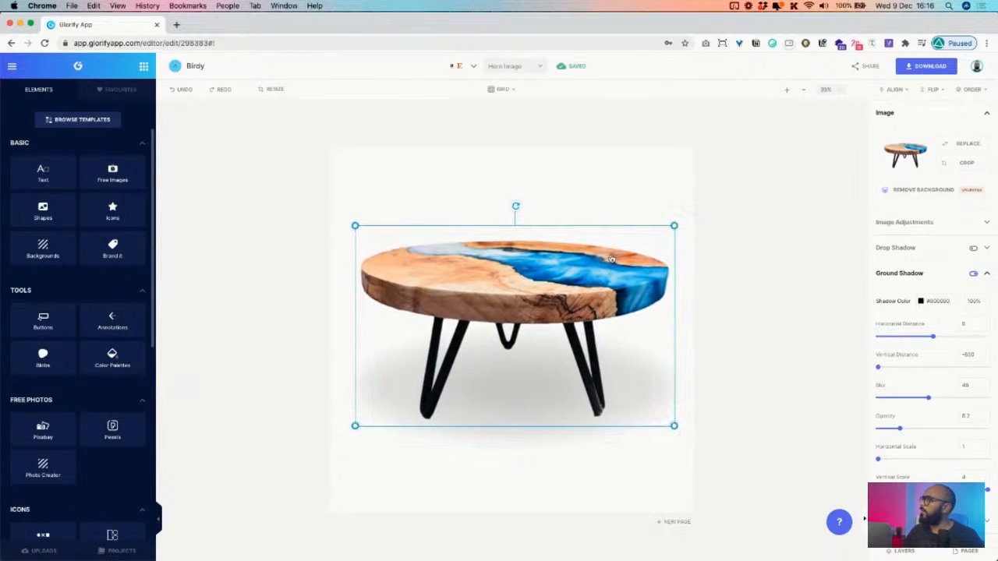
mouse_move(927, 399)
left_mouse_down()
mouse_move(904, 402)
mouse_move(917, 399)
left_mouse_up()
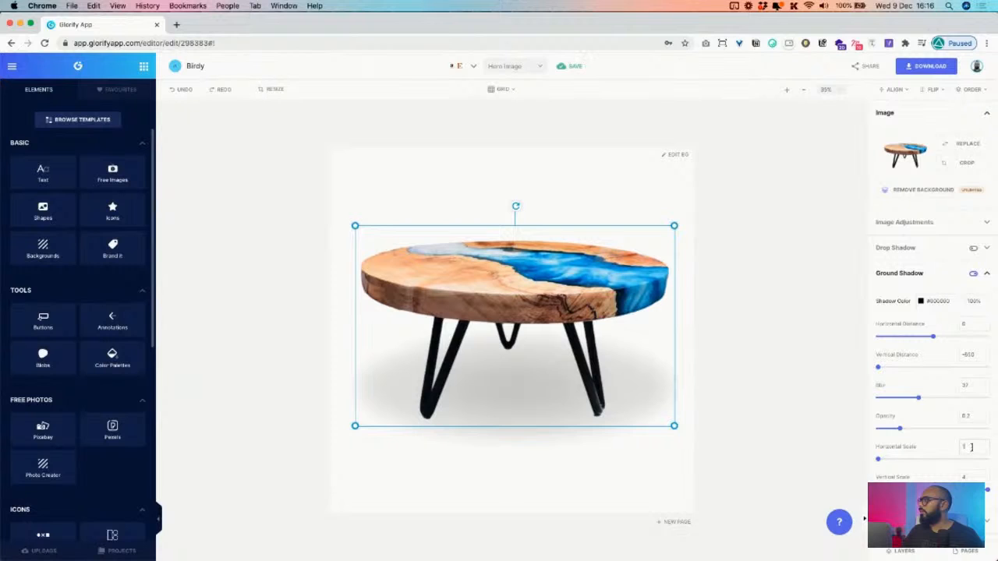
key("Up")
key("Up")
key("Up")
key("Up")
key("Up")
key("Up")
key("Up")
key("Up")
key("Up")
key("Up")
key("Up")
key("Up")
key("Down")
key("Down")
key("Down")
key("Down")
key("Down")
key("Down")
key("Down")
key("Down")
key("Down")
key("Down")
key("Down")
key("Down")
left_click(563, 444)
left_click(573, 309)
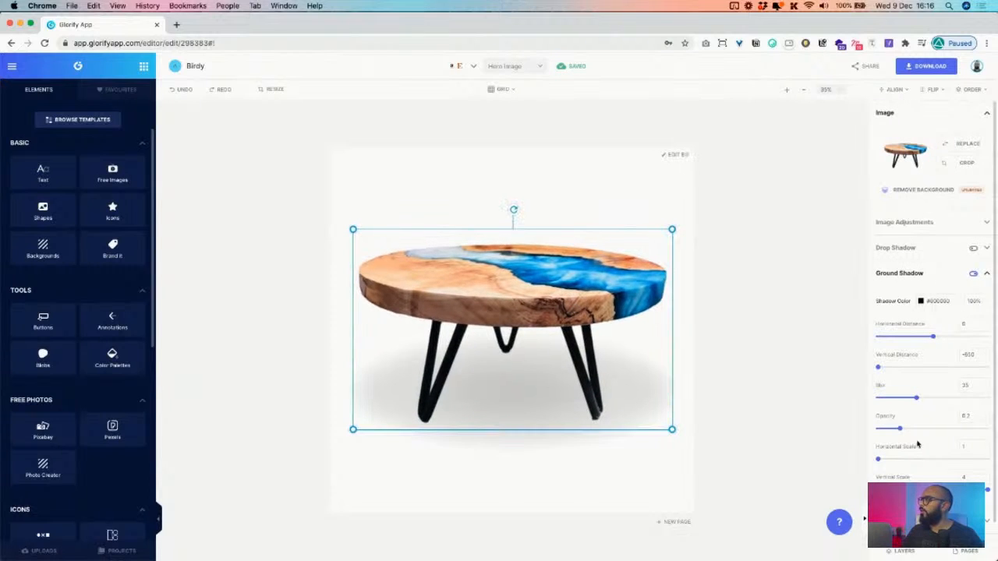
Settle the ground shadow at 0.2 opacity with a blur of about 91.
left_click_drag(898, 429, 892, 433)
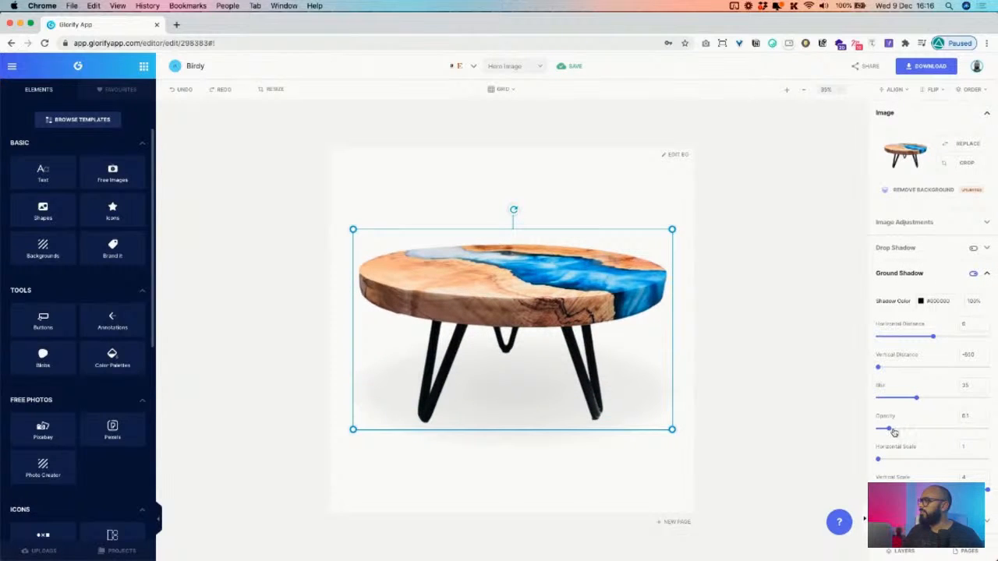
left_click(551, 481)
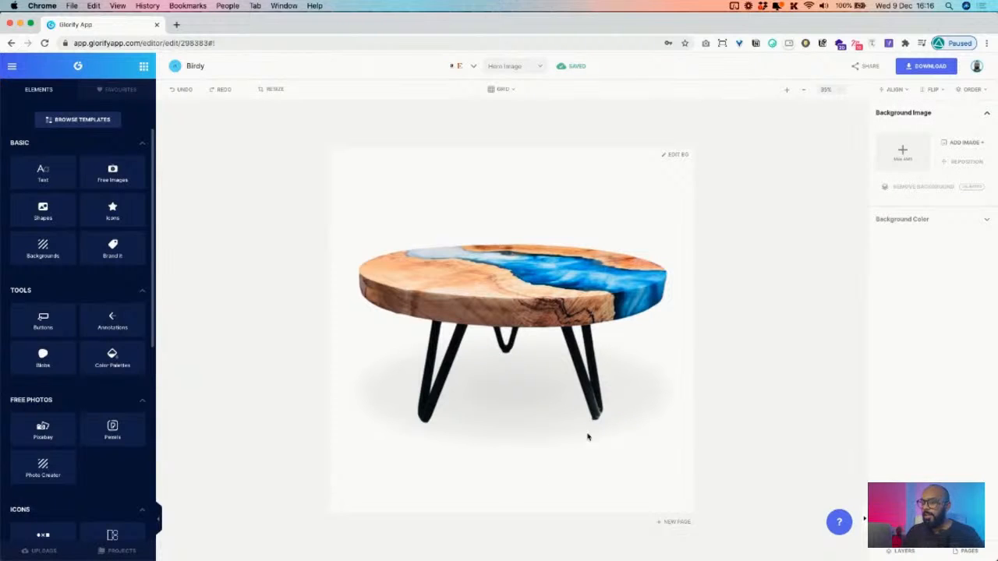
left_click(640, 323)
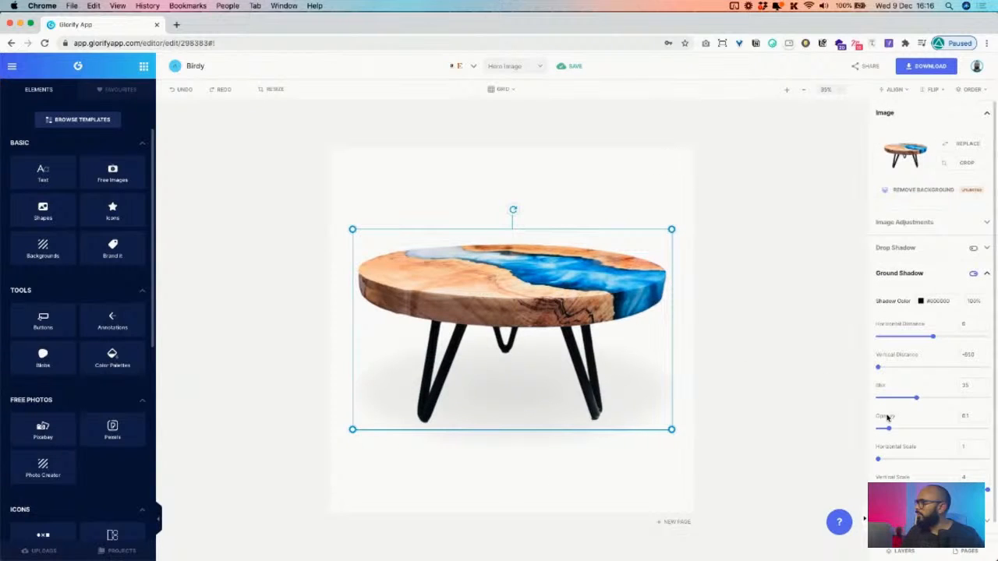
left_click_drag(917, 398, 977, 399)
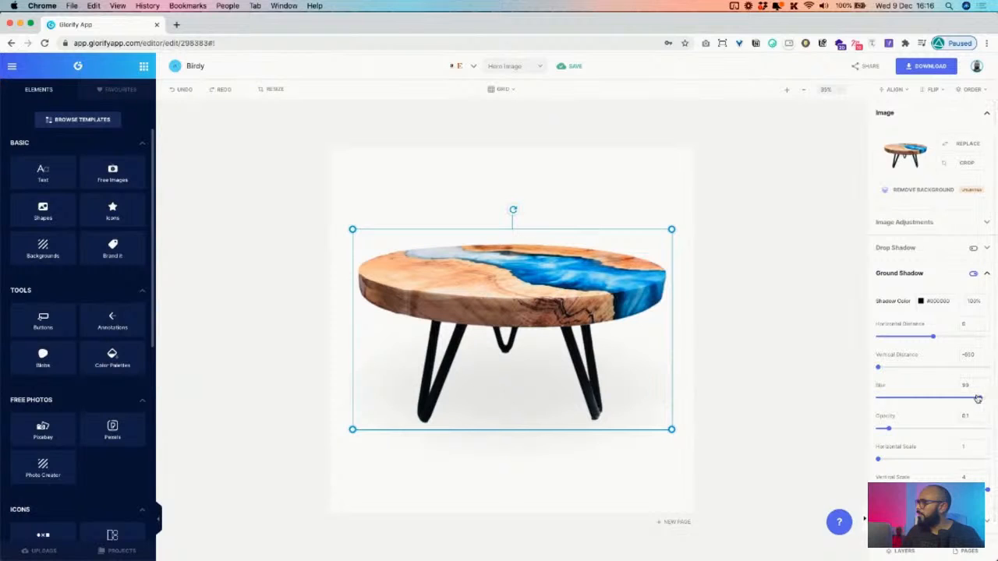
left_click_drag(889, 432, 902, 433)
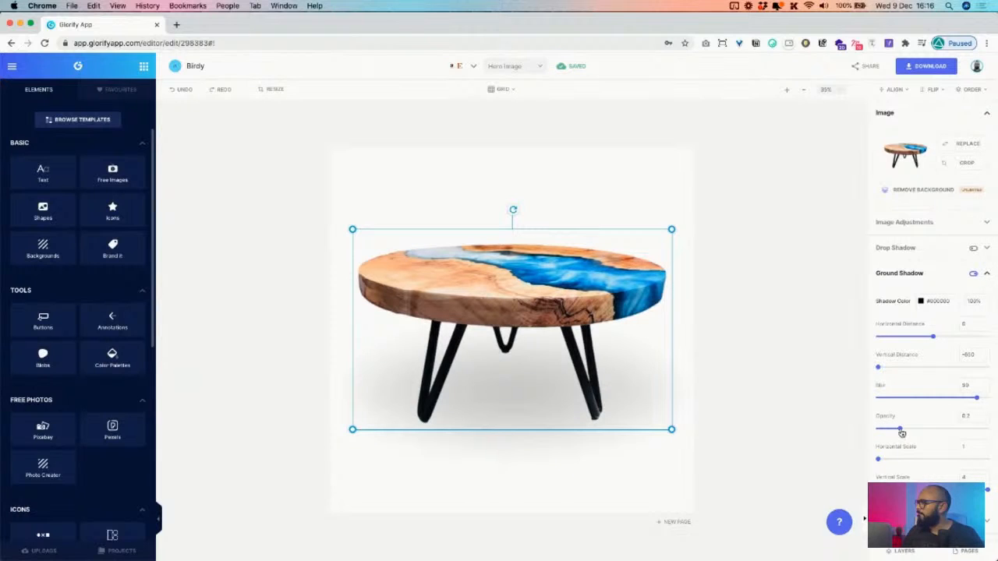
left_click_drag(975, 399, 965, 401)
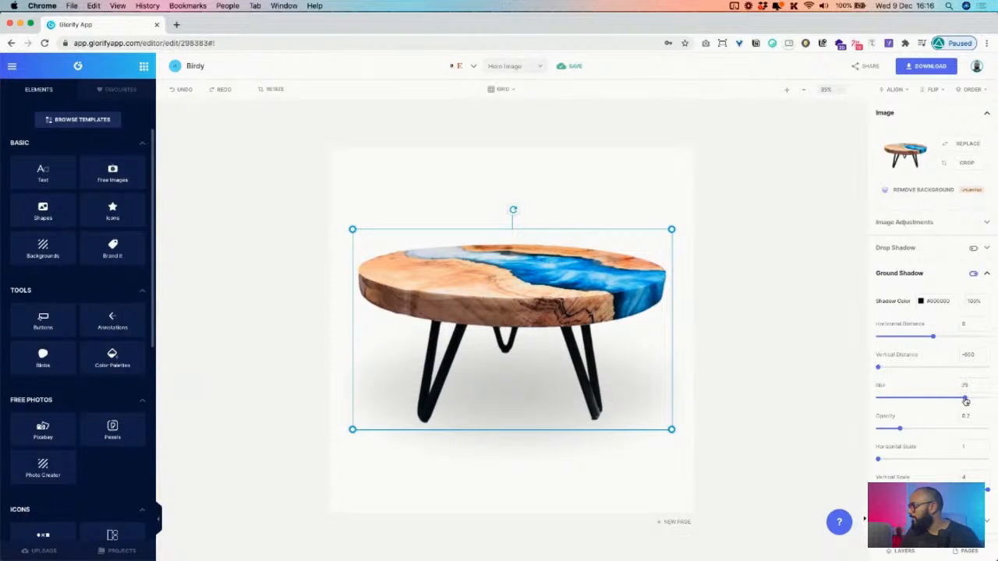
mouse_move(900, 433)
left_mouse_down()
mouse_move(909, 433)
mouse_move(899, 433)
left_mouse_up()
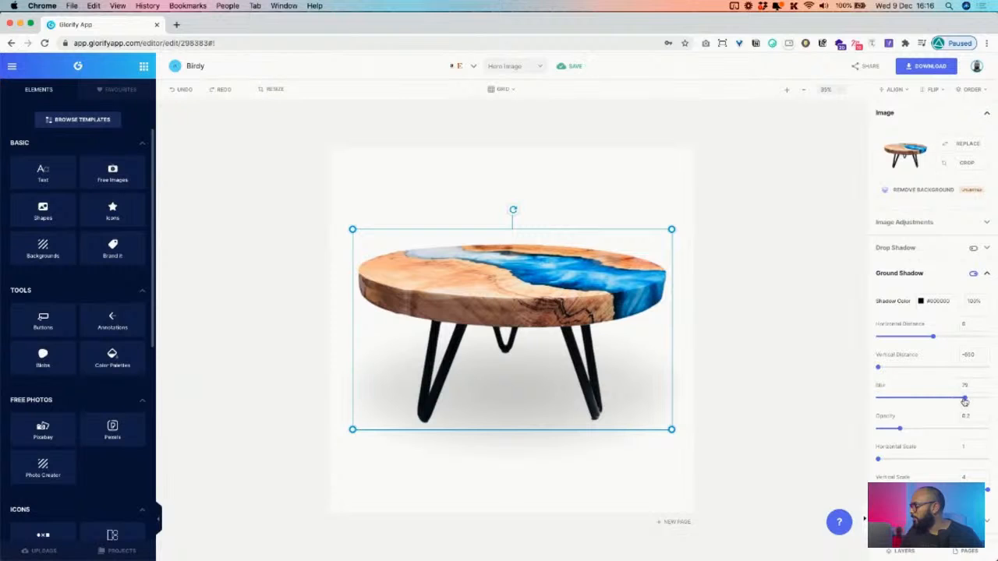
left_click_drag(965, 398, 979, 401)
left_click(594, 463)
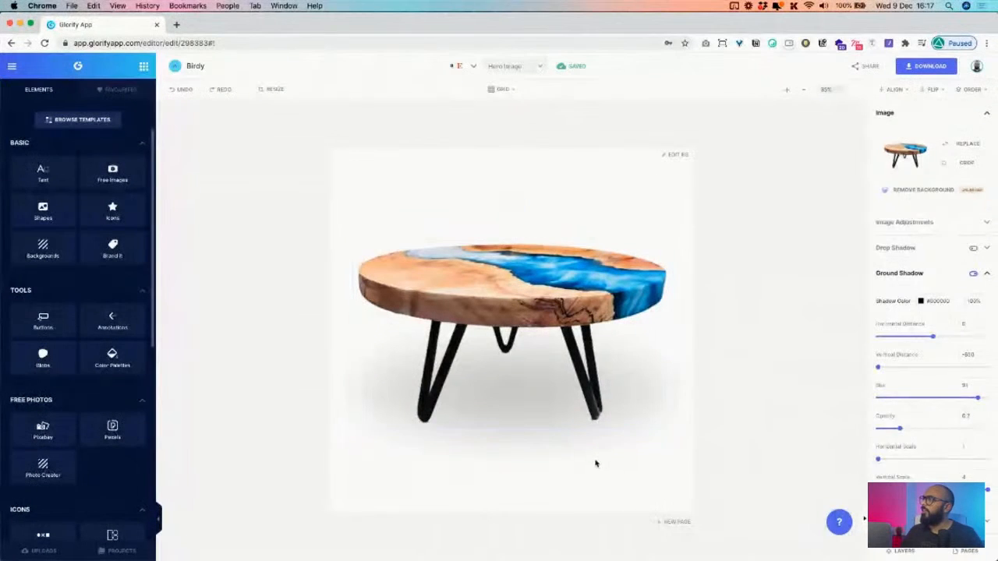
left_click(607, 279)
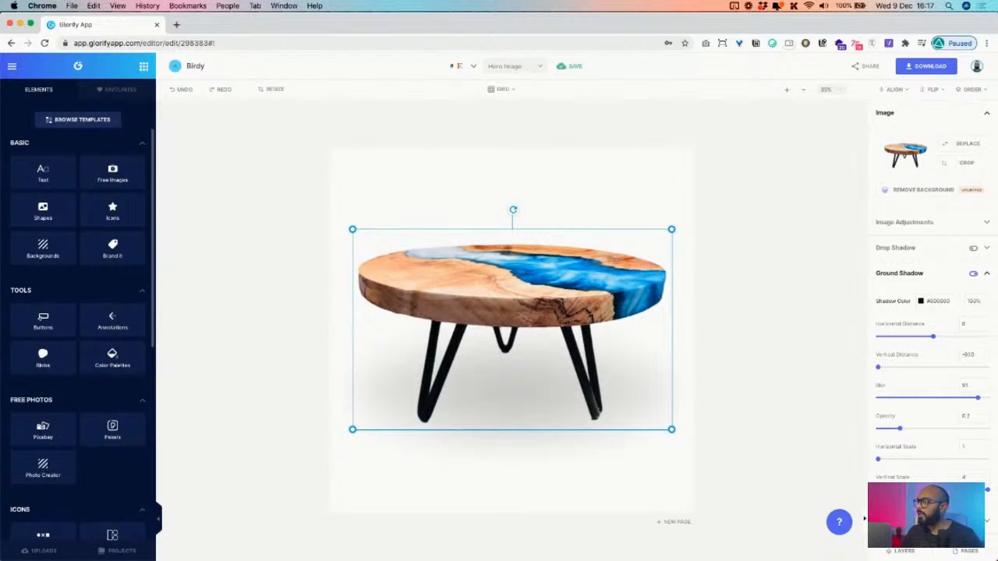
mouse_move(342, 551)
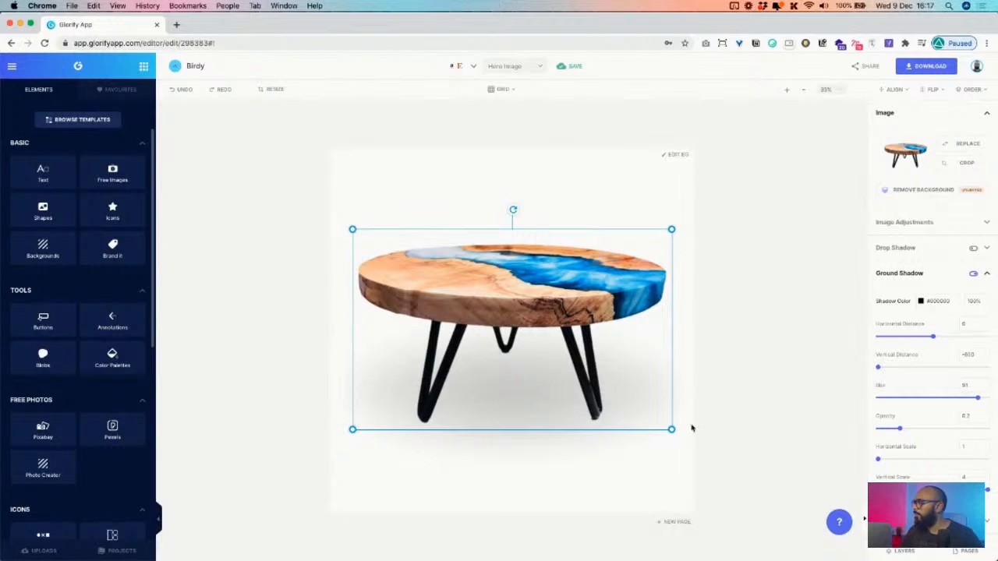
Raise the table photo's saturation to 0.41, brightness to 0.04 and contrast to 0.05.
left_click(899, 273)
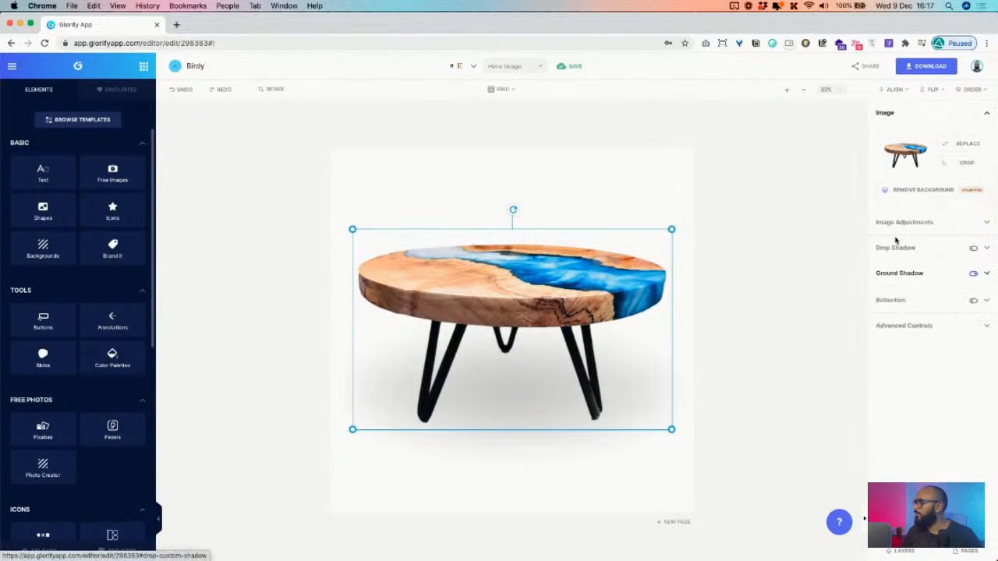
left_click(901, 225)
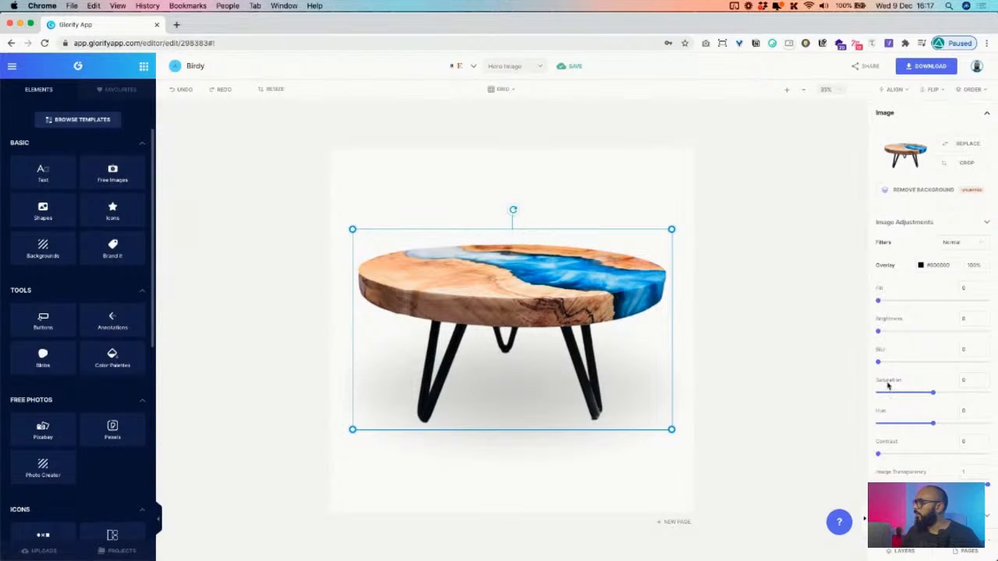
left_click_drag(931, 393, 954, 394)
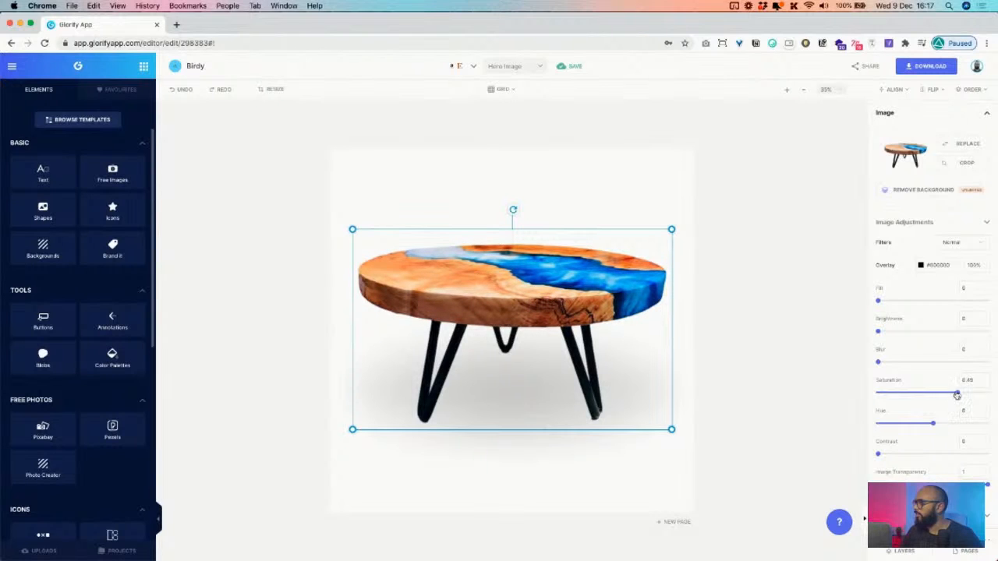
left_click_drag(882, 332, 883, 333)
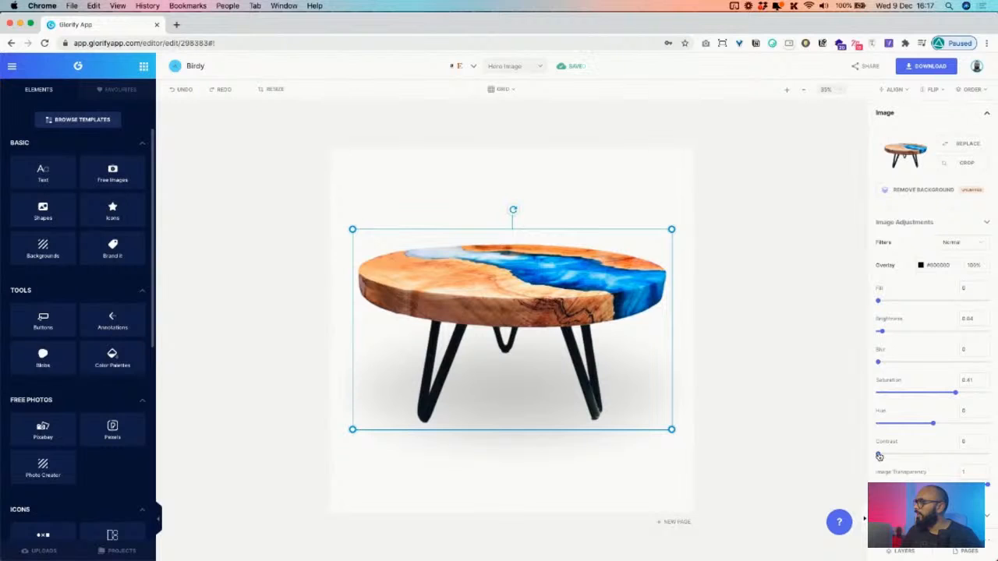
left_click_drag(879, 456, 886, 458)
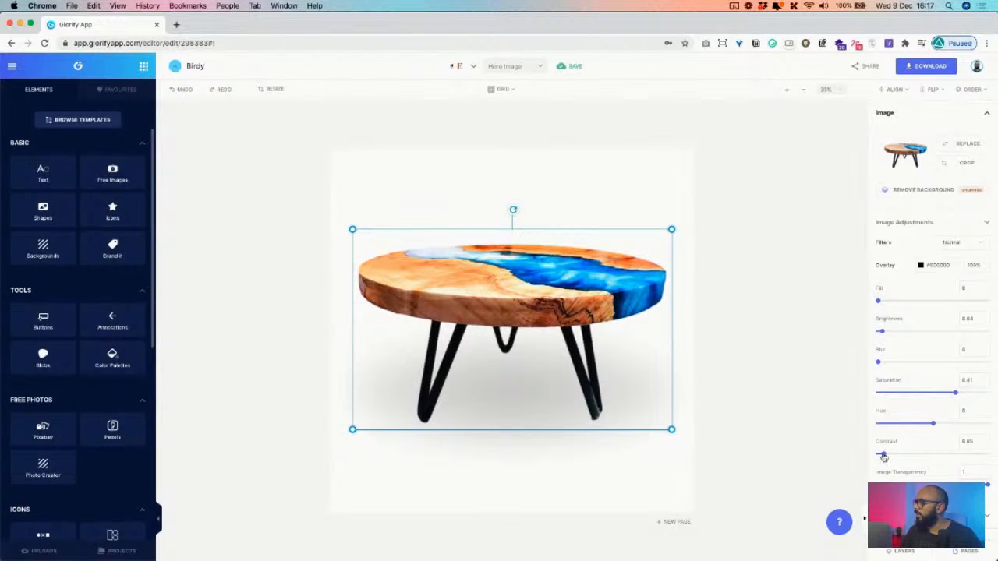
left_click(546, 455)
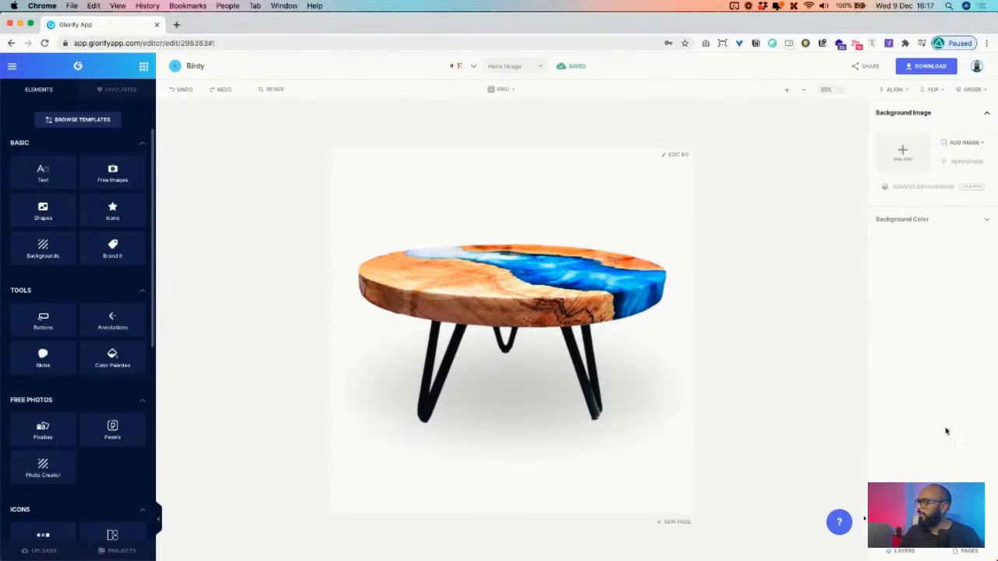
Duplicate Page 1 into a new Page 2, then reselect the table image.
left_click(965, 552)
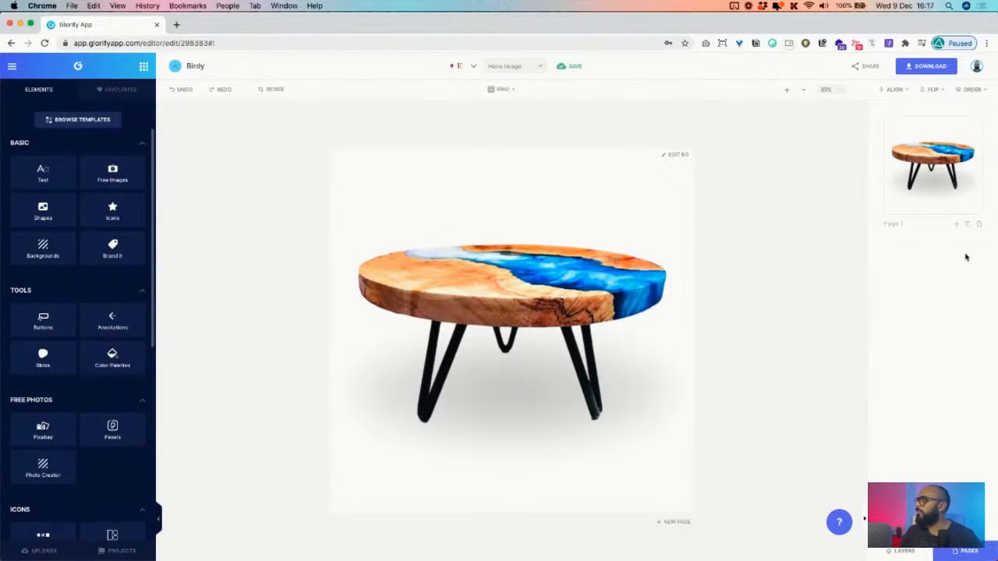
left_click(967, 226)
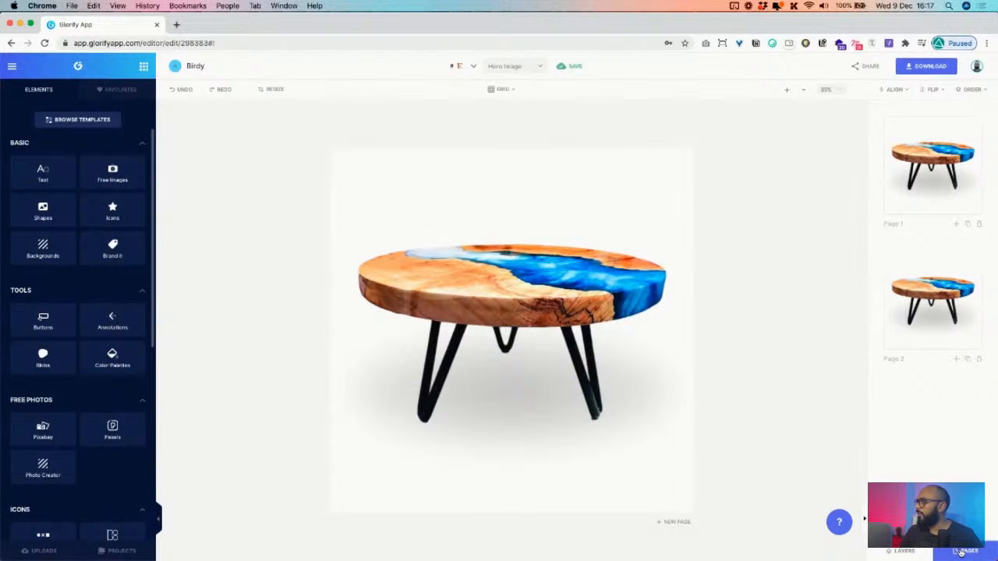
left_click(962, 552)
left_click(550, 315)
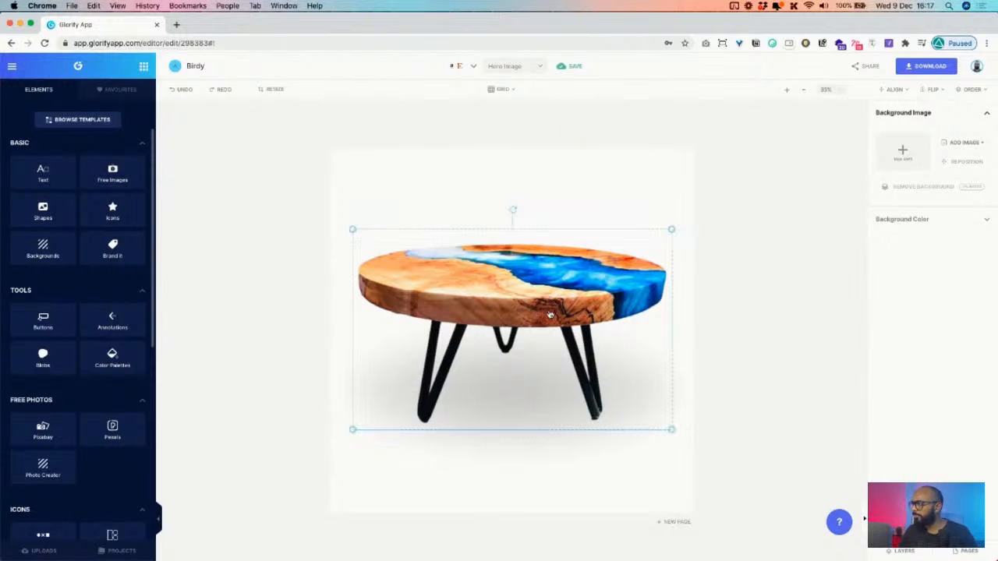
Open the Shapes library and preview the Patterns category.
left_click(44, 210)
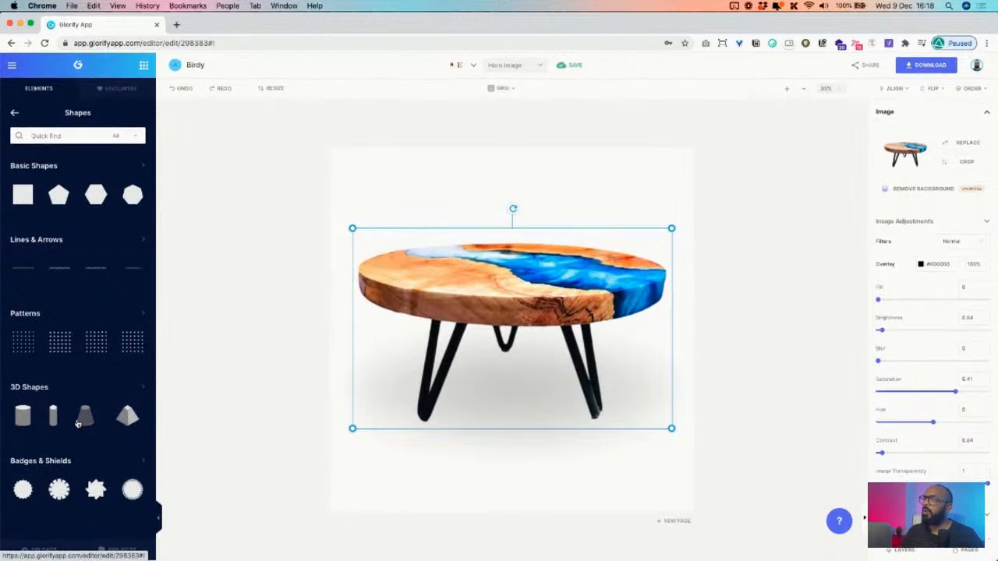
left_click(81, 316)
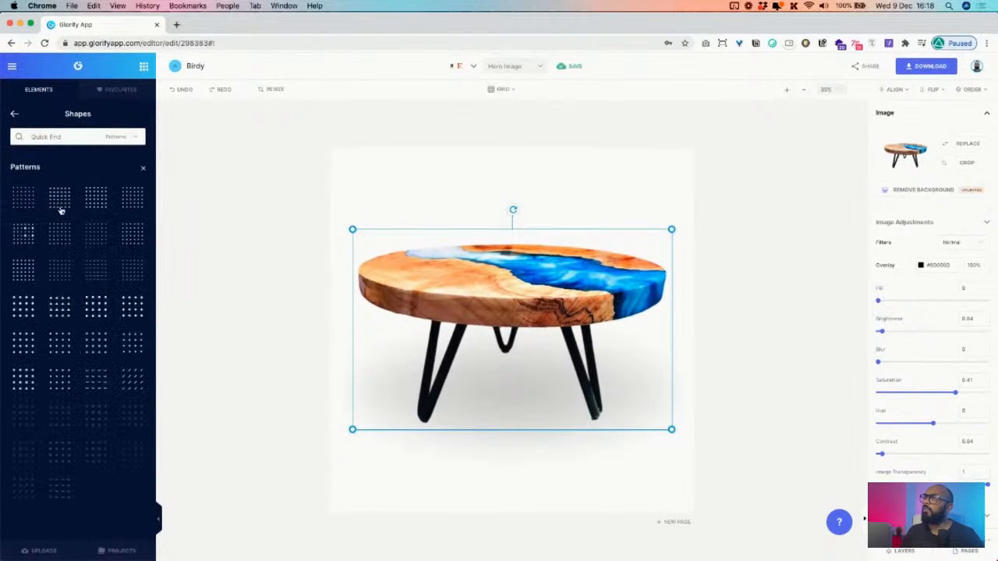
left_click(49, 168)
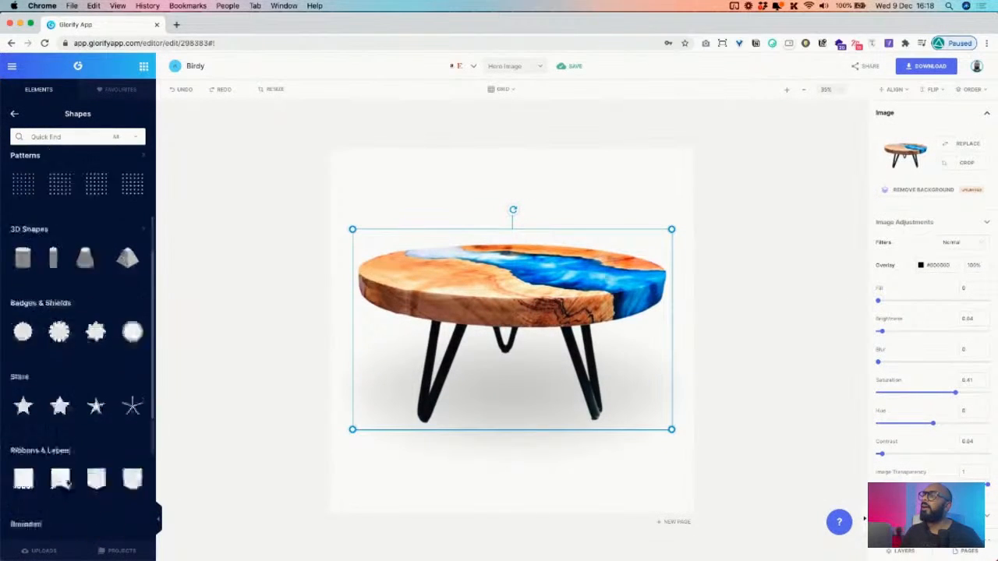
Browse the shape categories and show the full Patterns collection.
scroll(67, 484, "down", 3)
scroll(67, 483, "down", 5)
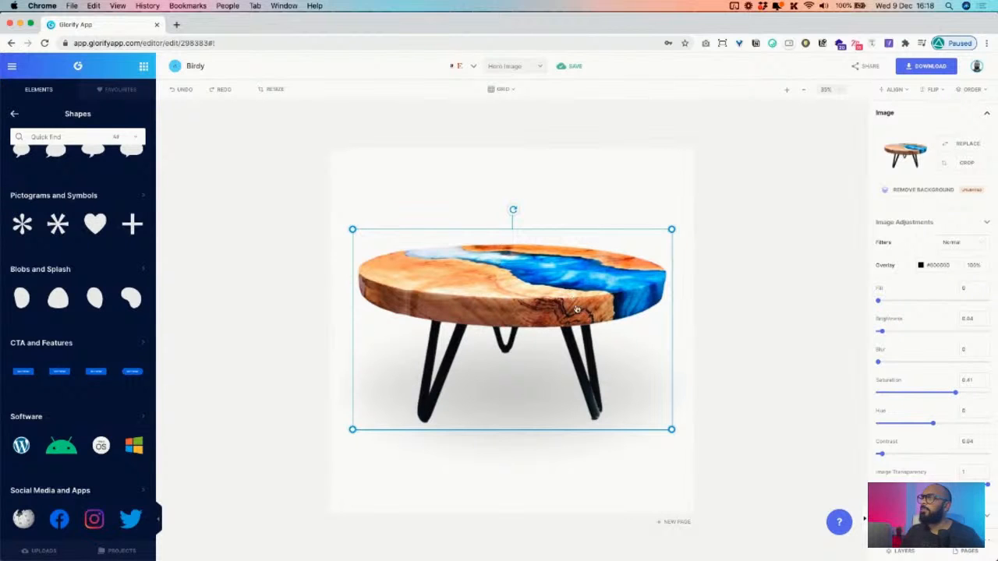
scroll(57, 336, "down", 2)
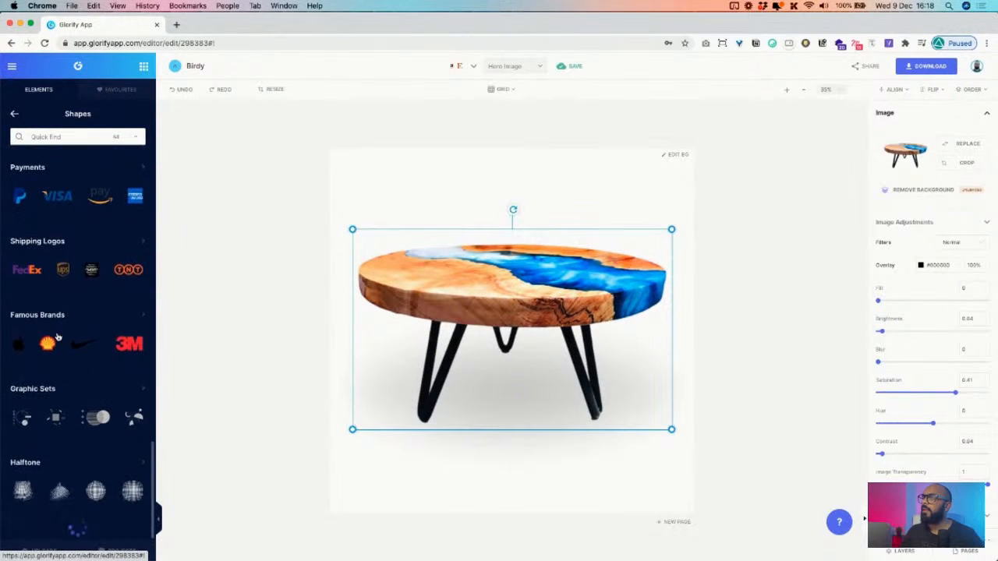
scroll(58, 337, "up", 1)
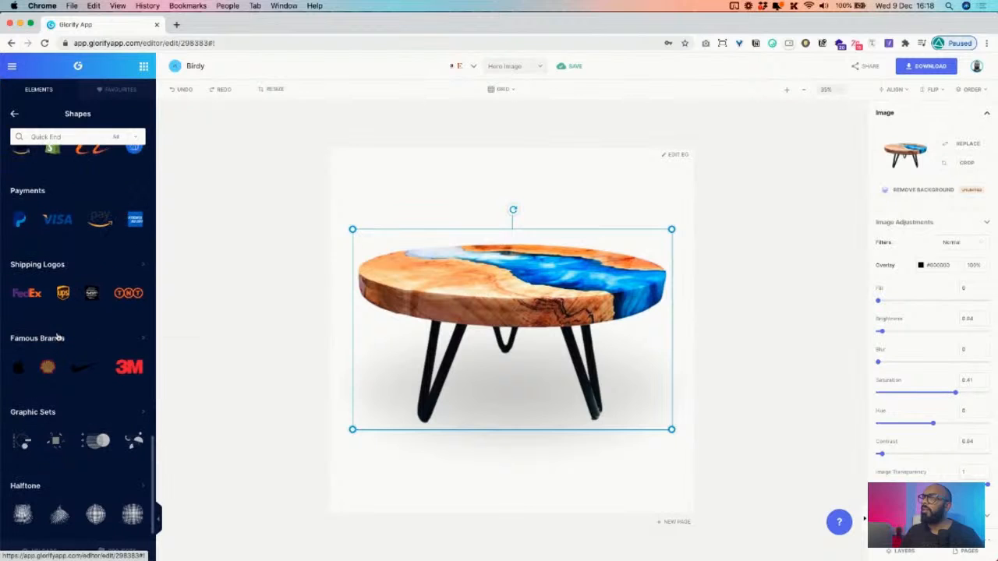
scroll(58, 337, "up", 8)
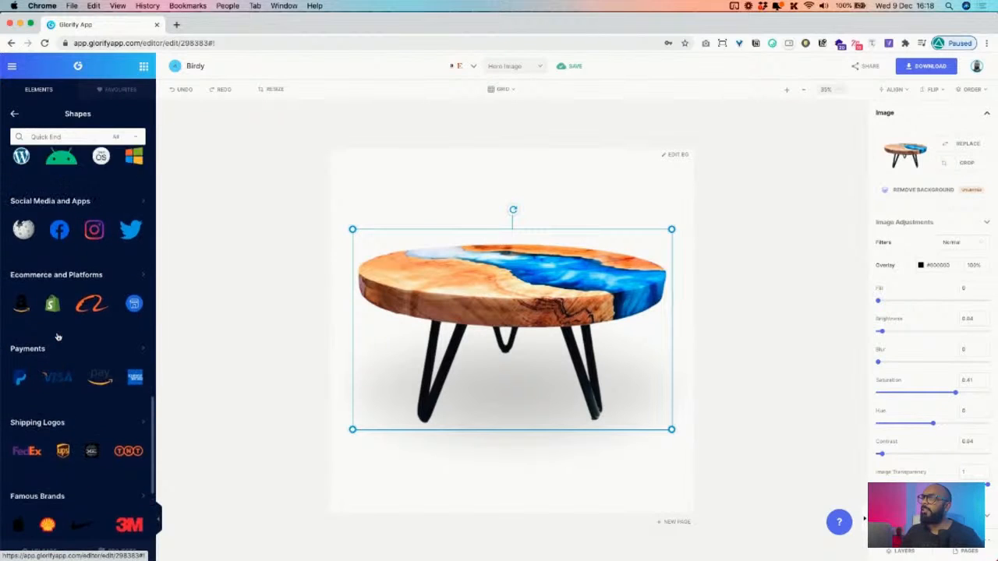
scroll(57, 337, "up", 4)
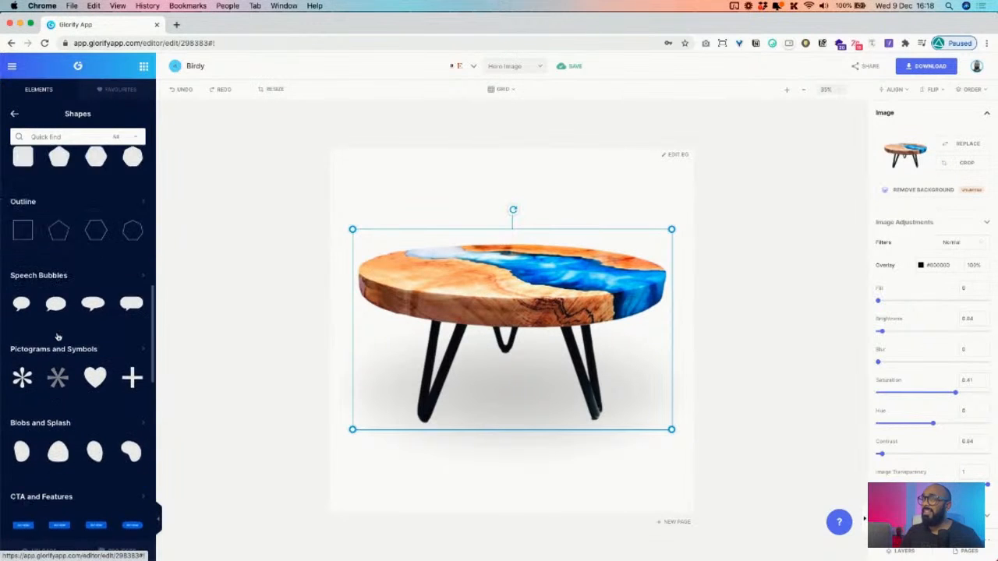
scroll(56, 338, "up", 6)
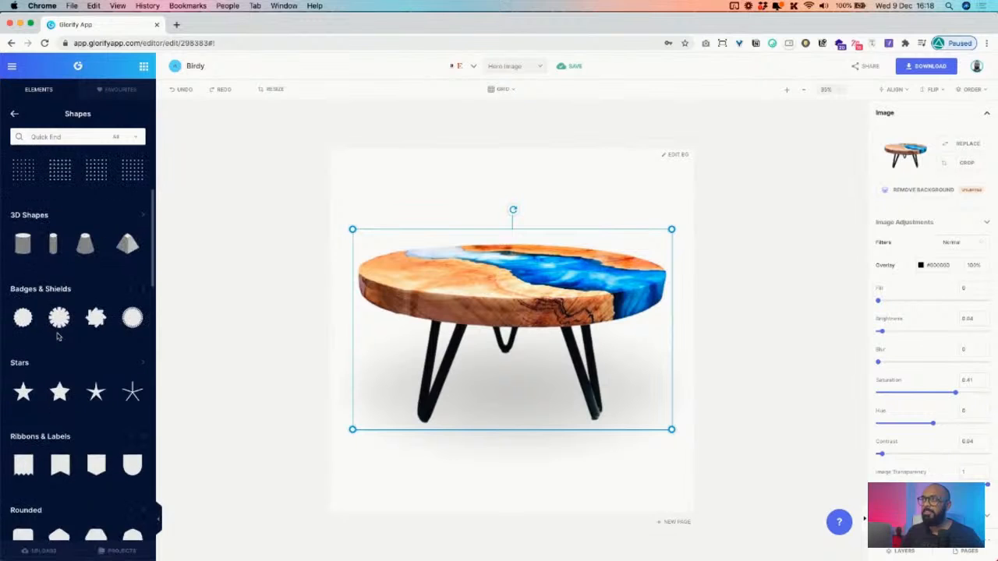
scroll(58, 337, "up", 3)
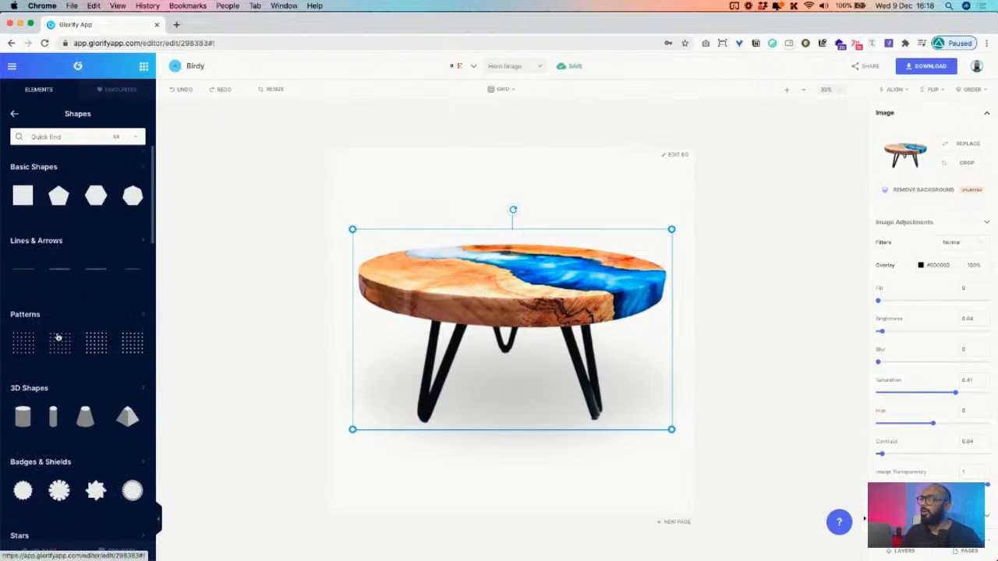
scroll(64, 237, "down", 1)
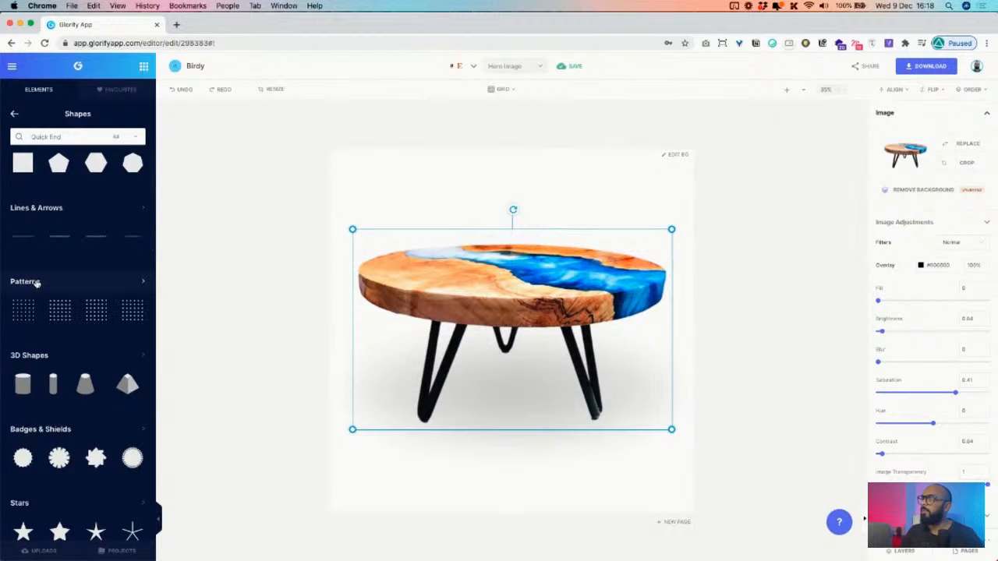
left_click(36, 283)
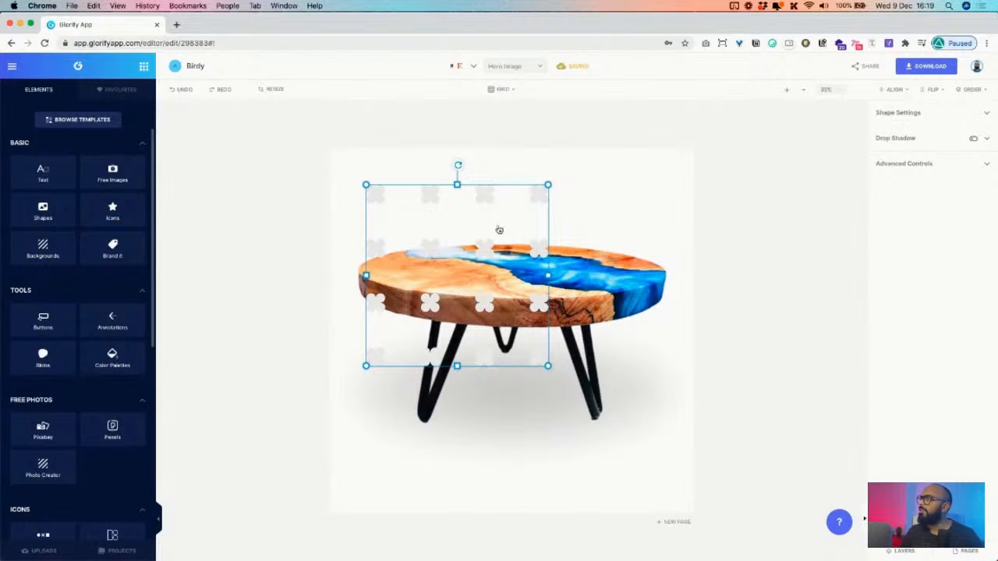
Delete the clover pattern and show the full Blobs and Splash shape collection.
key("Delete")
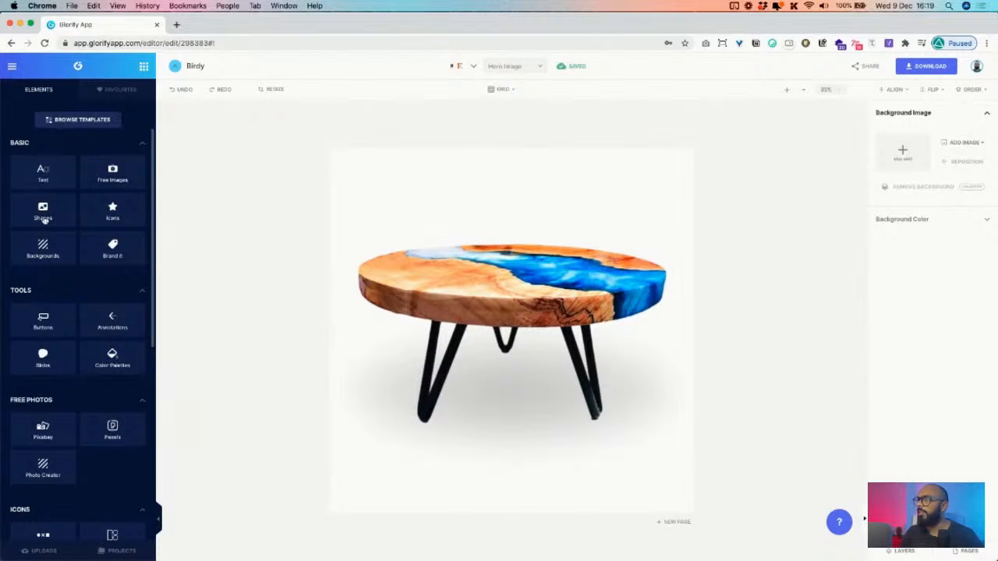
left_click(43, 212)
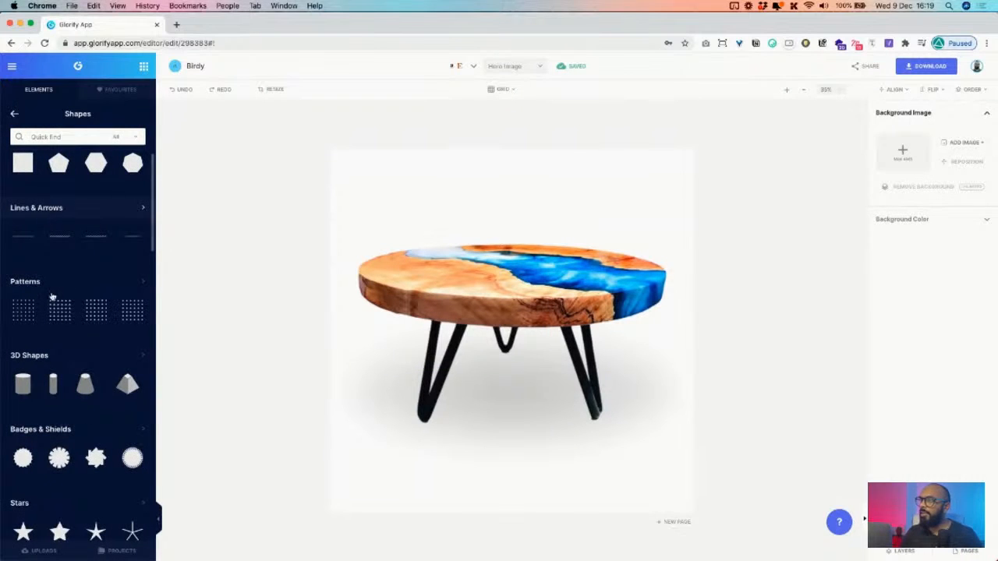
scroll(63, 350, "down", 3)
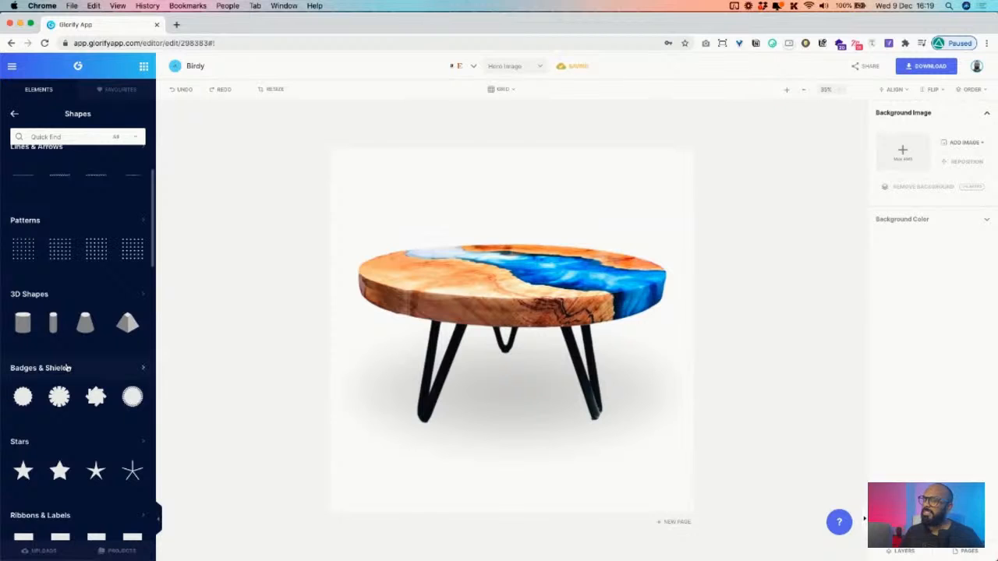
scroll(67, 368, "down", 12)
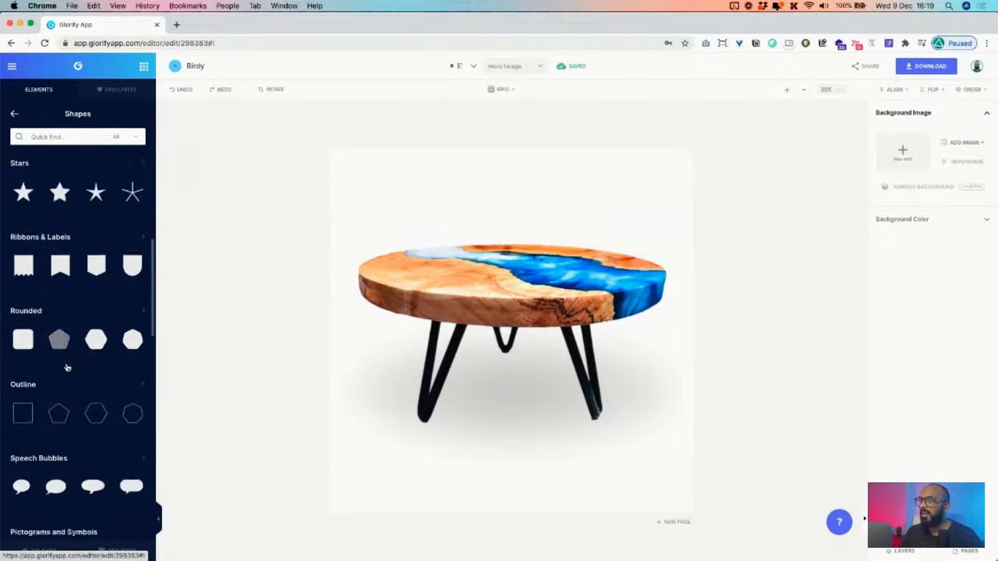
scroll(67, 367, "down", 11)
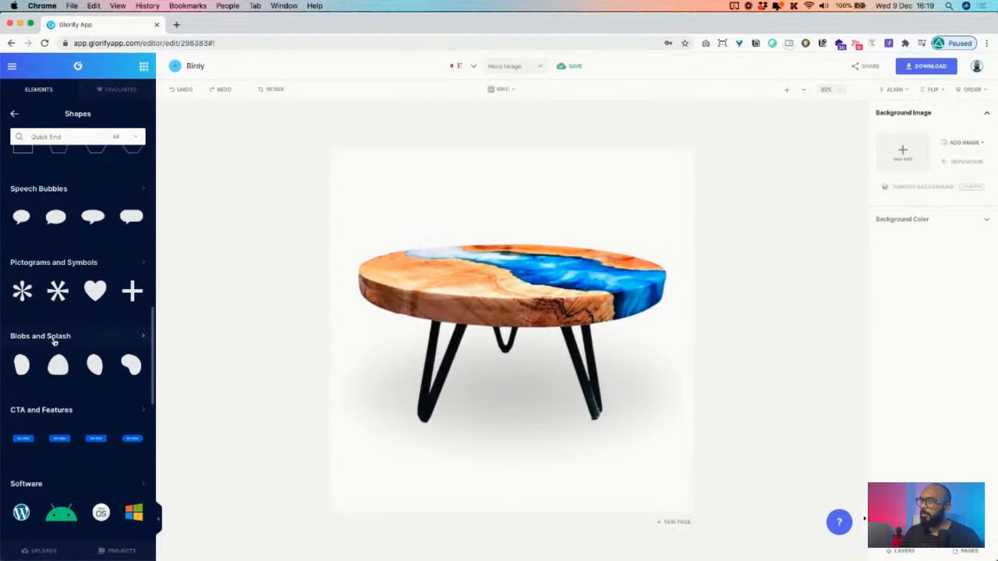
left_click(54, 338)
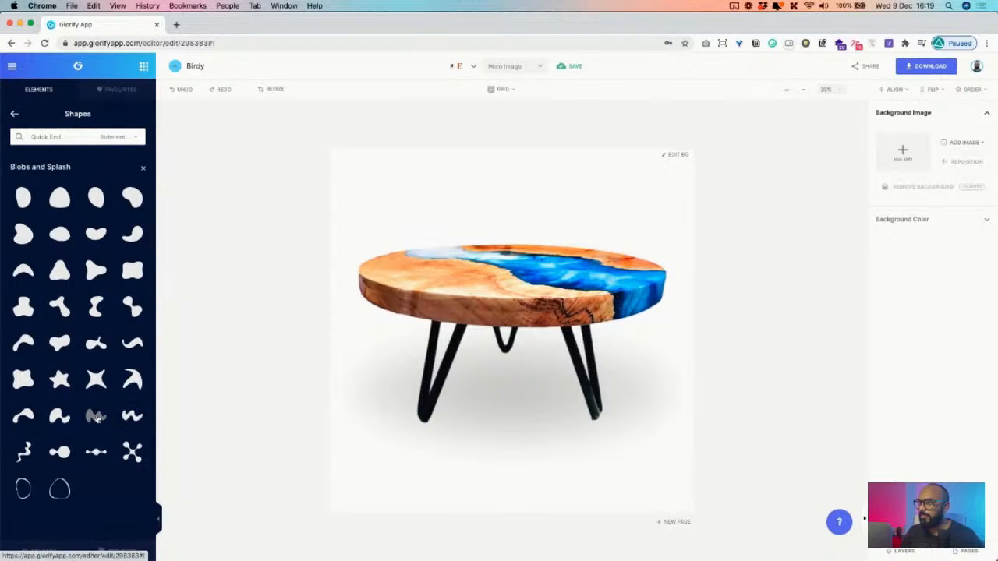
Add a wavy blob shape and enlarge it over the table.
left_click(59, 417)
left_click_drag(477, 290, 511, 309)
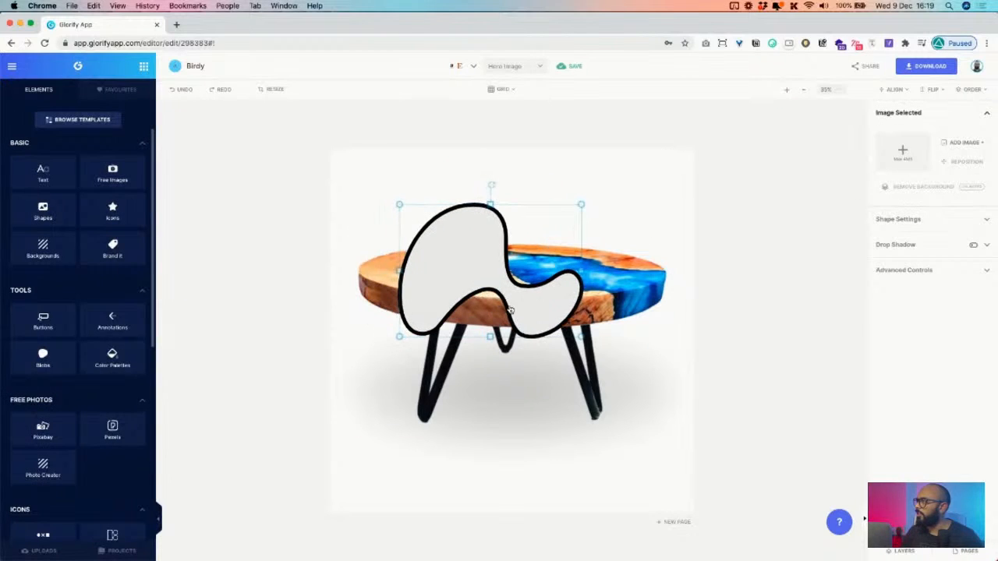
left_click_drag(581, 337, 676, 437)
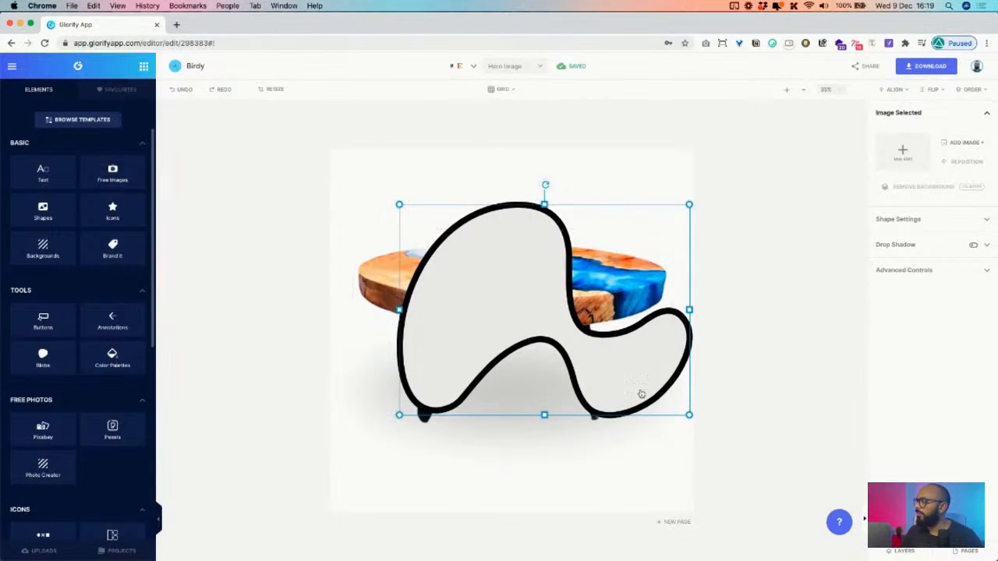
left_click_drag(641, 393, 601, 343)
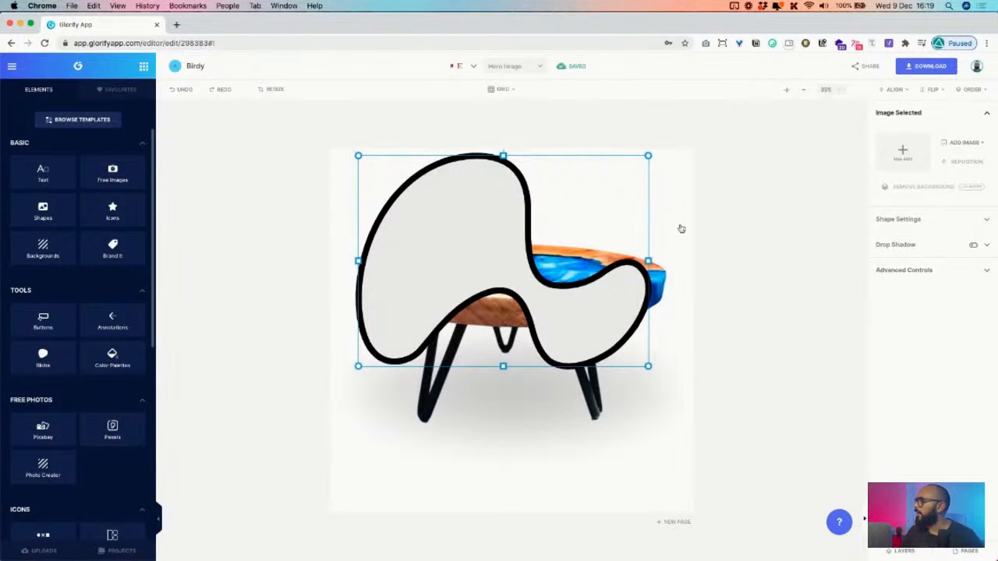
Set the blob's border thickness to 0 and send it behind the table.
left_click(897, 219)
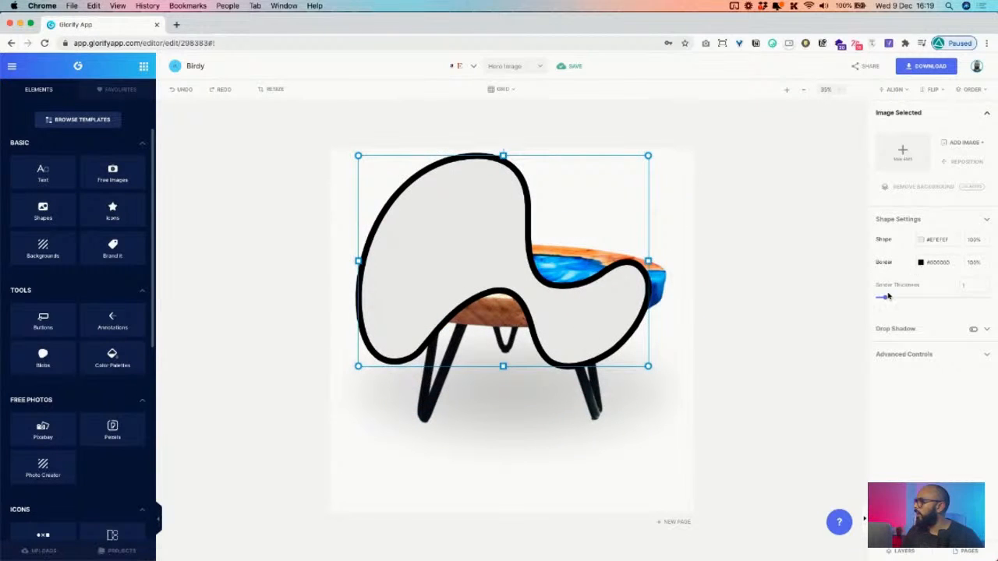
left_click_drag(889, 298, 820, 299)
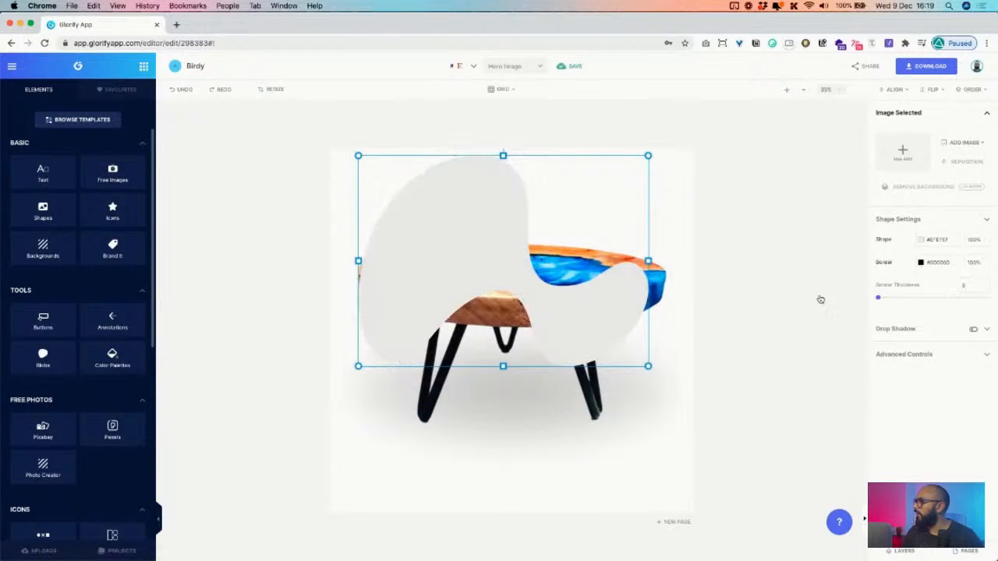
right_click(598, 290)
left_click(626, 424)
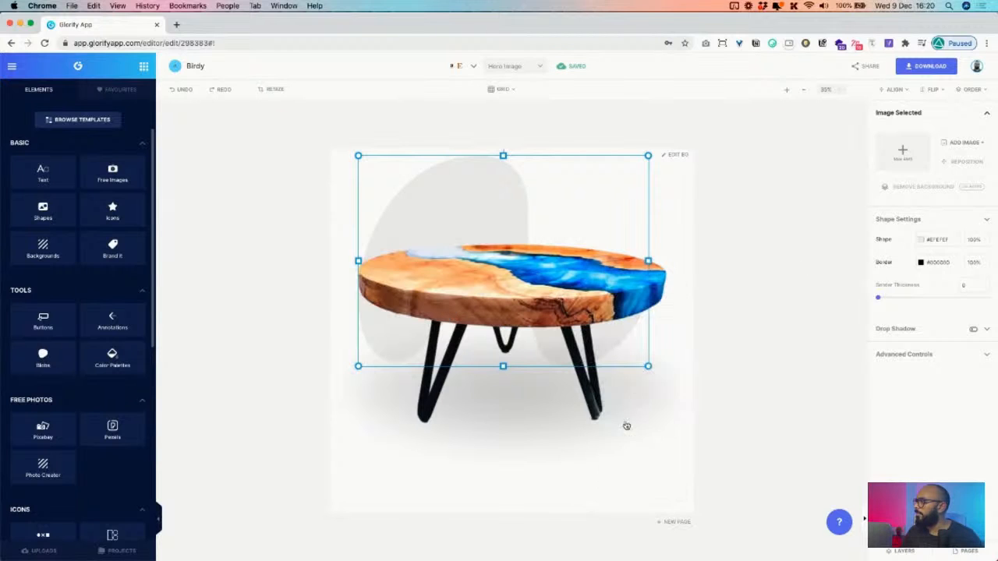
Move the table image lower and enlarge the grey blob behind it.
mouse_move(515, 218)
left_mouse_down()
mouse_move(510, 212)
mouse_move(524, 220)
left_mouse_up()
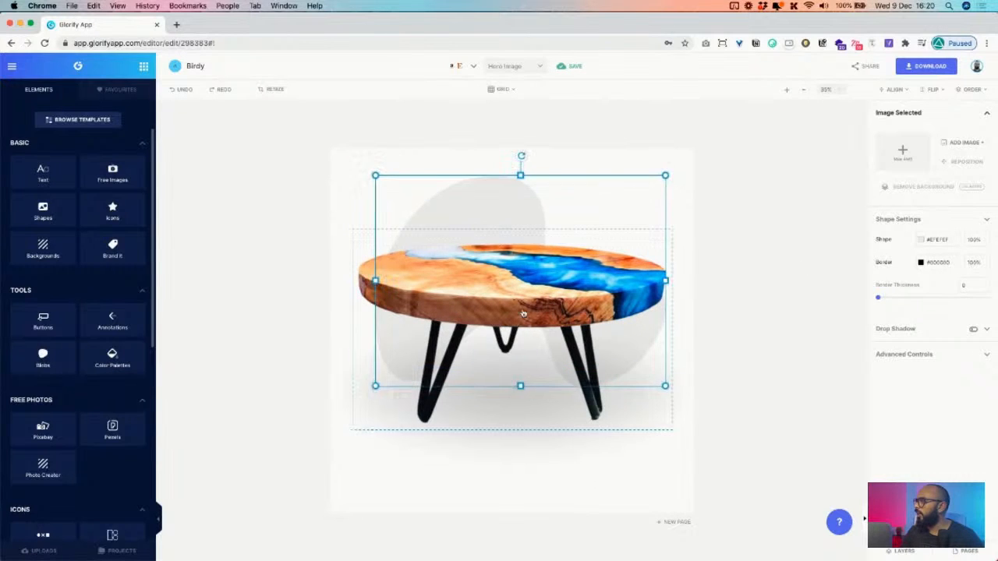
left_click_drag(523, 335, 523, 375)
left_click(513, 213)
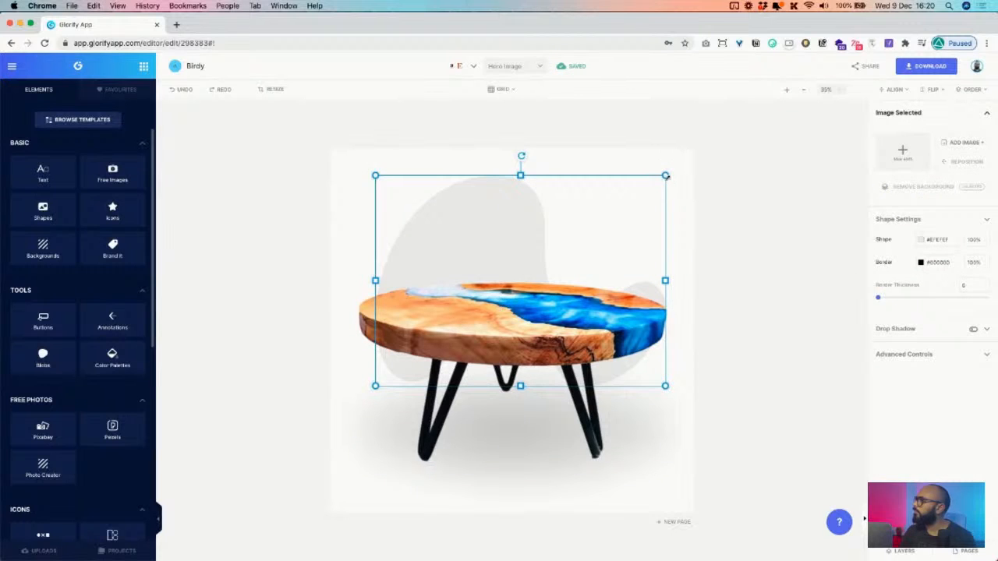
left_click_drag(665, 176, 680, 165)
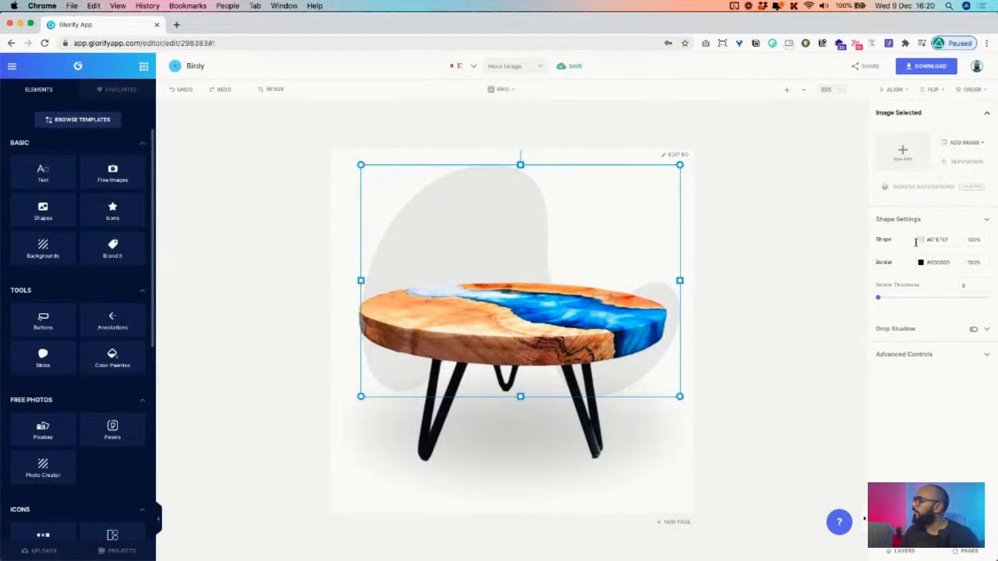
Fill the blob with a deep blue sampled from the table's resin.
left_click(923, 240)
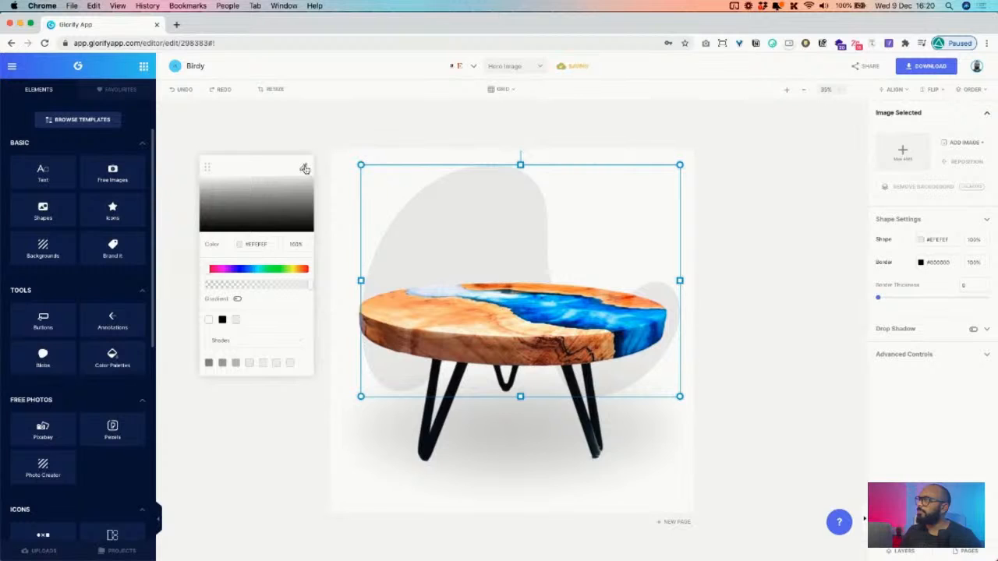
left_click(581, 299)
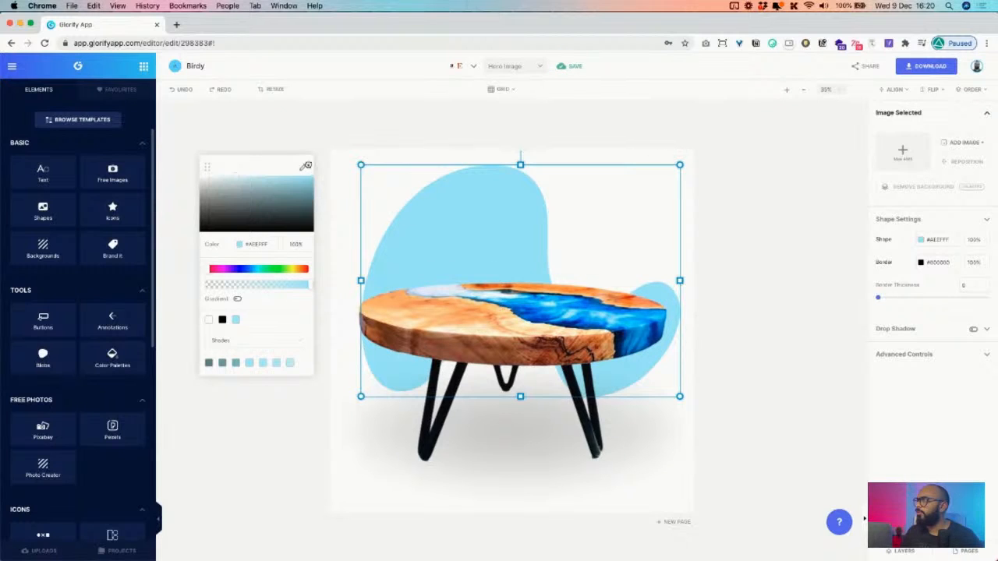
left_click(307, 166)
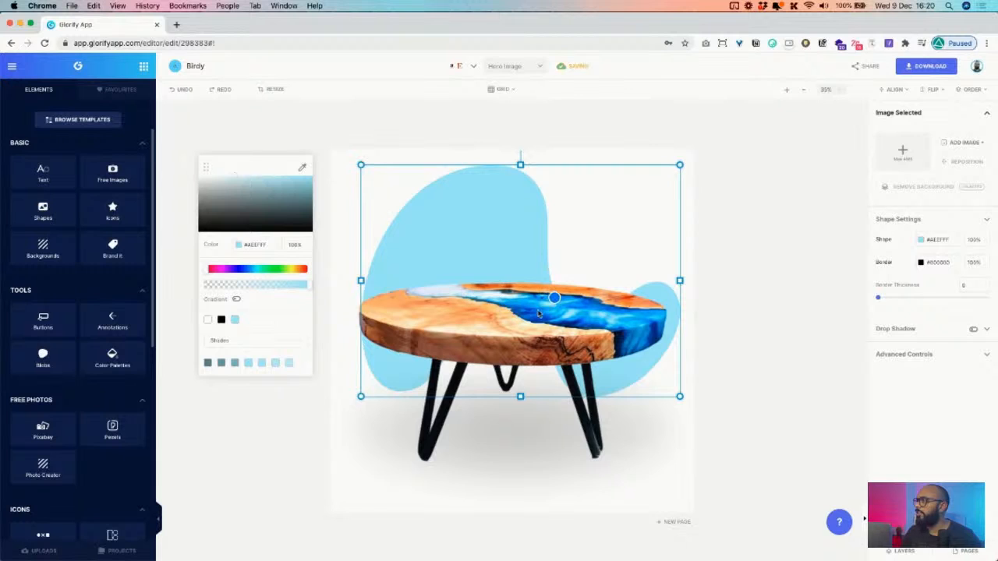
left_click(538, 313)
Enable a gradient fill and set its second stop to a pale tone from the table.
left_click(236, 298)
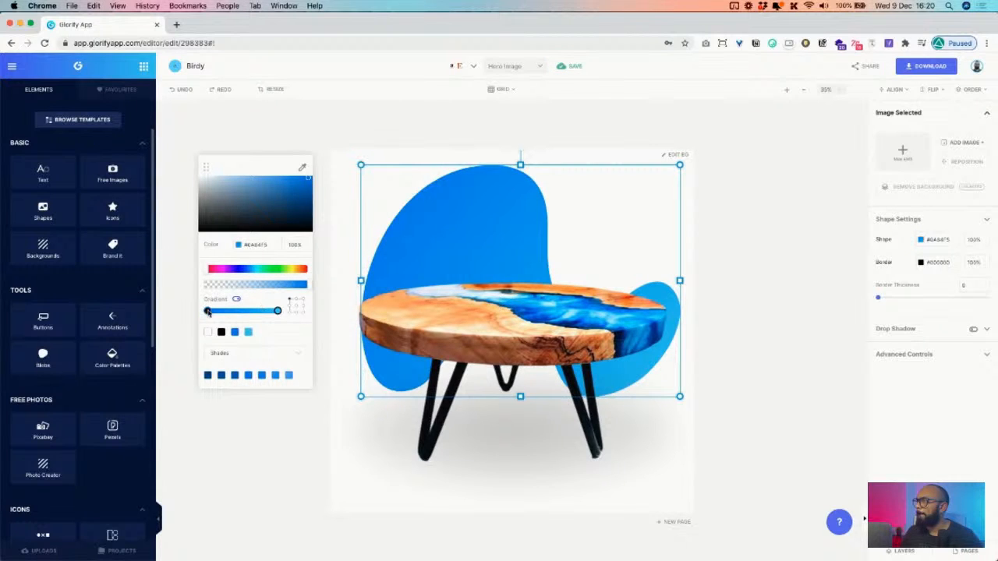
left_click(279, 312)
left_click(304, 169)
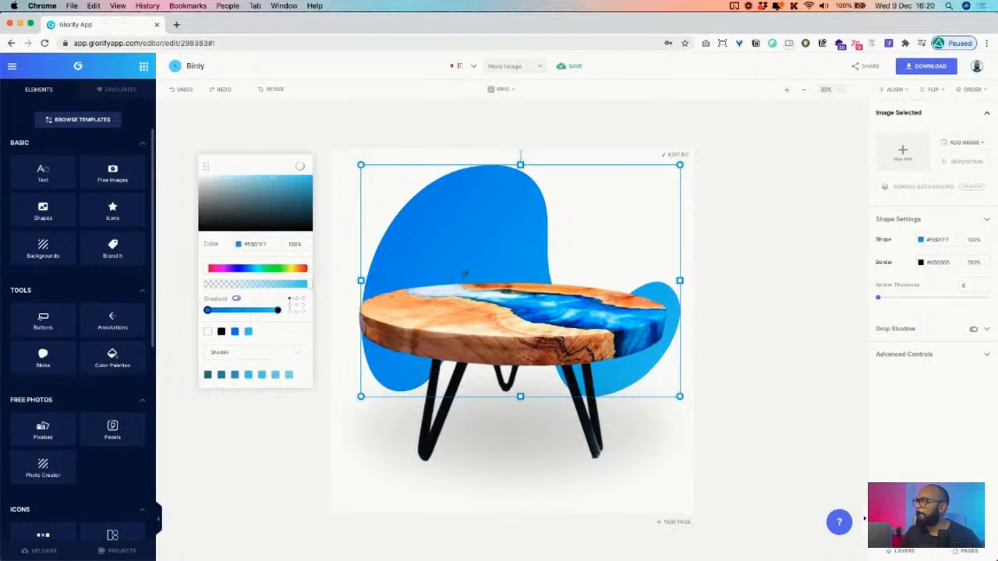
left_click(454, 295)
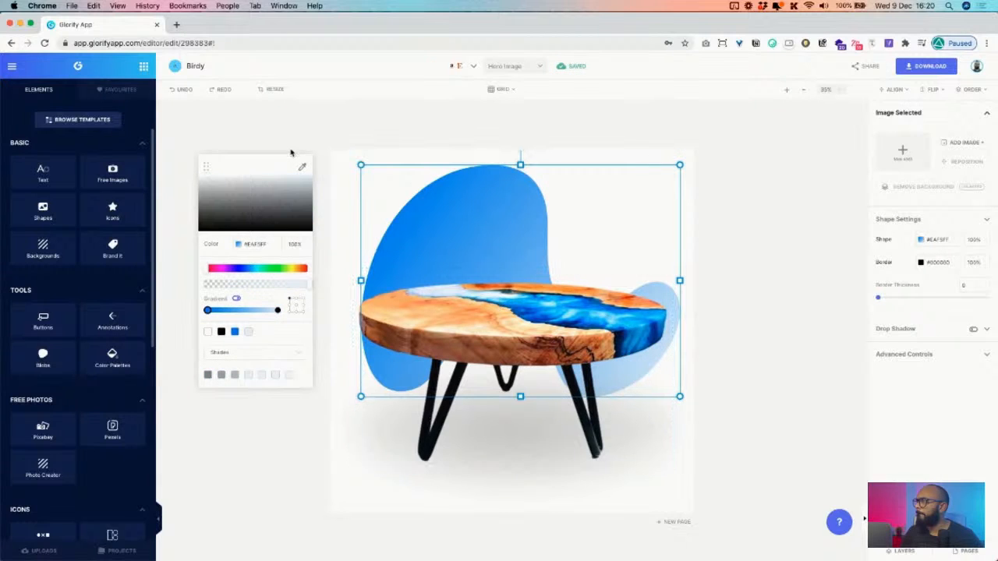
left_click(512, 306)
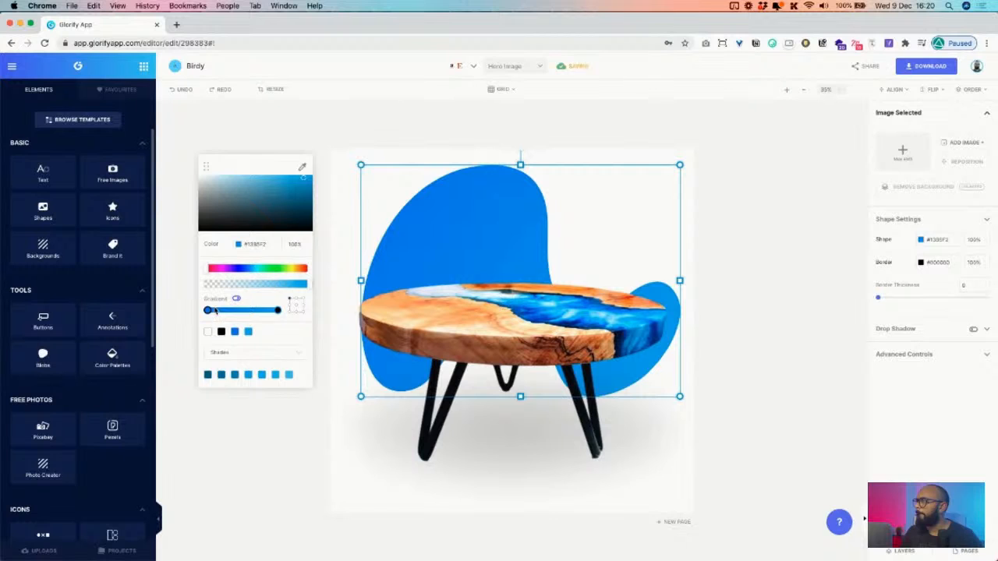
left_click(207, 310)
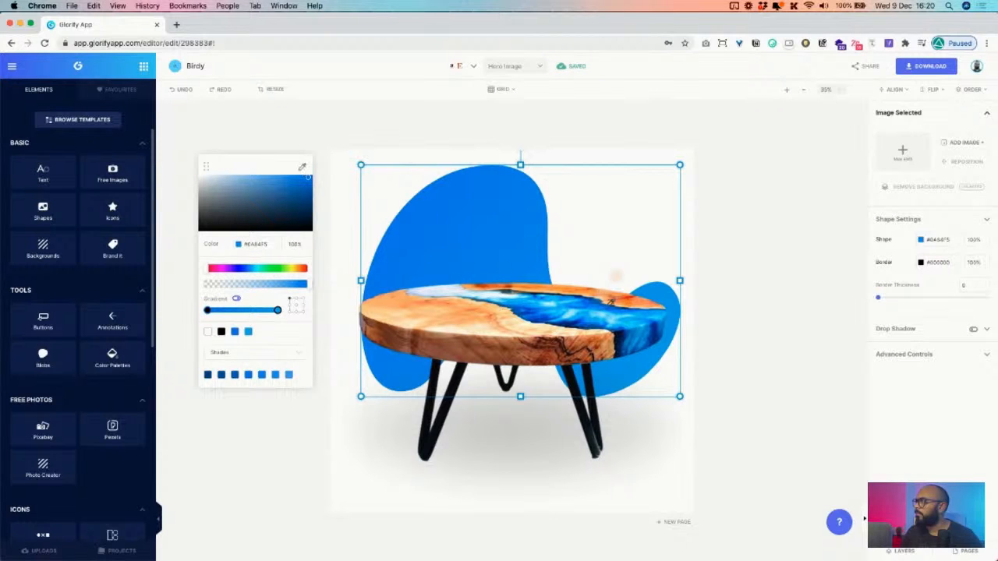
Resample resin blues, shift the second gradient stop greyer, and nudge the blob slightly.
left_click(623, 333)
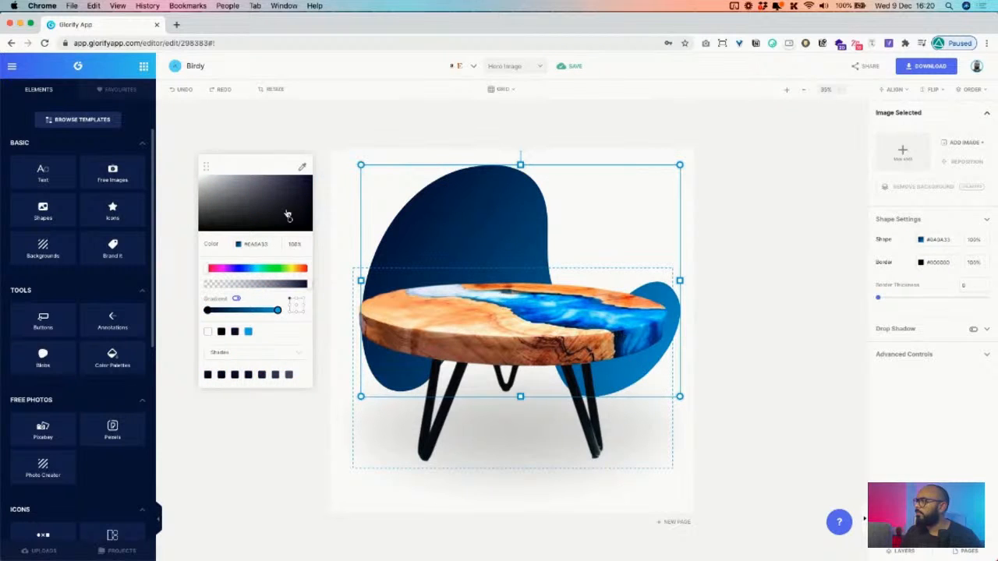
left_click(587, 306)
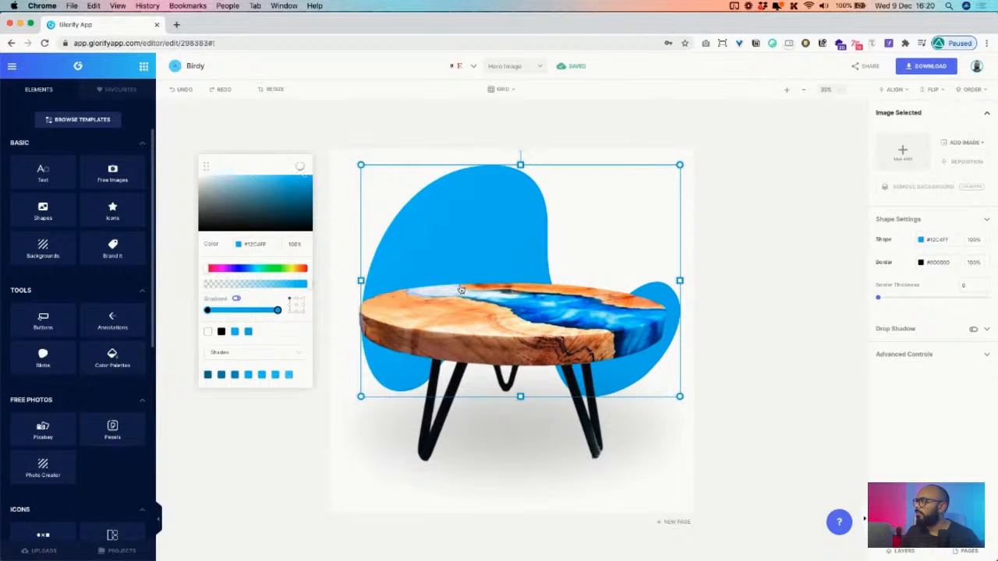
left_click(521, 307)
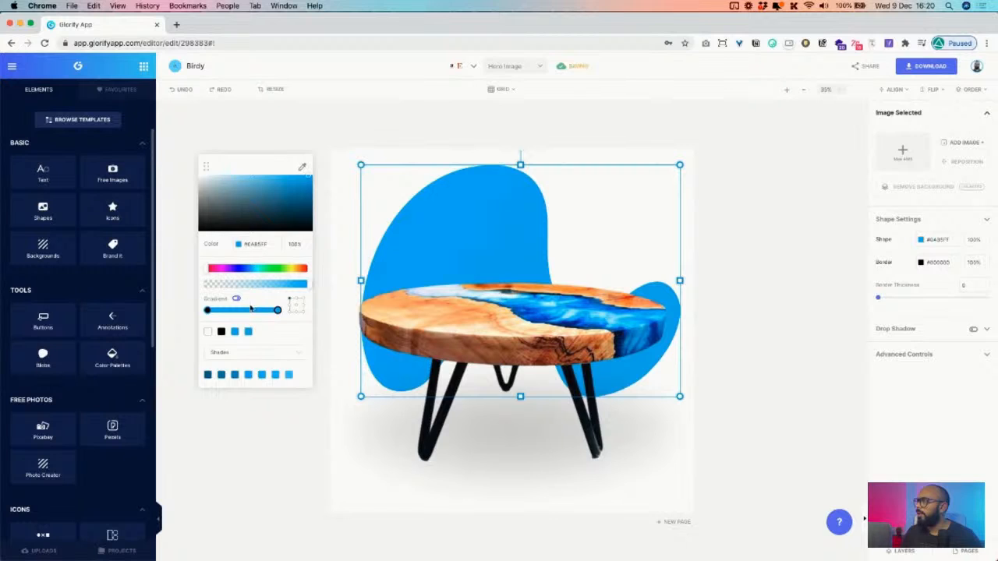
left_click(278, 312)
mouse_move(294, 180)
left_mouse_down()
mouse_move(247, 184)
mouse_move(243, 166)
mouse_move(251, 170)
left_mouse_up()
left_click_drag(521, 231, 513, 240)
left_click(684, 236)
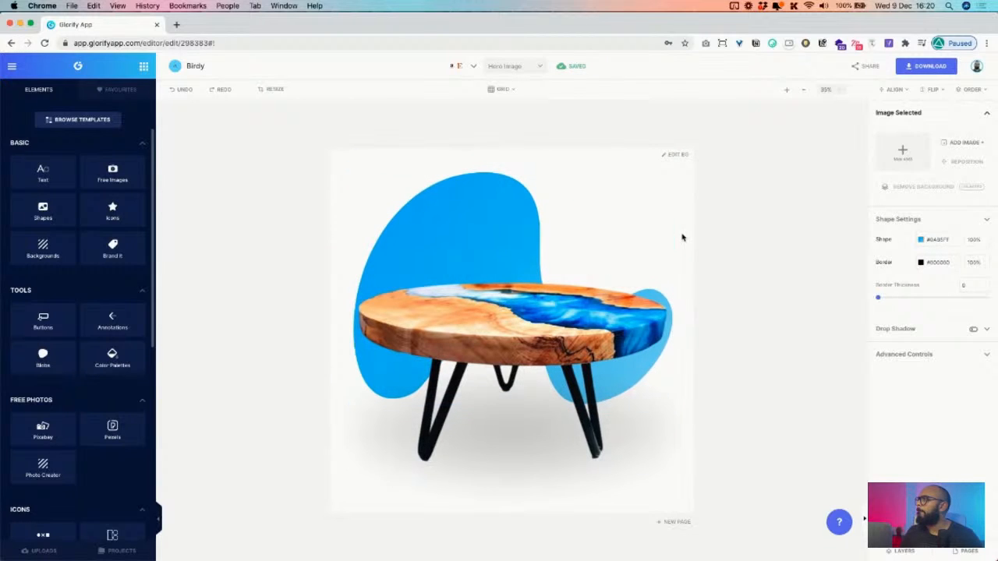
Fade both gradient stops of the blue blob to about 35% opacity, then show the pages.
left_click(528, 221)
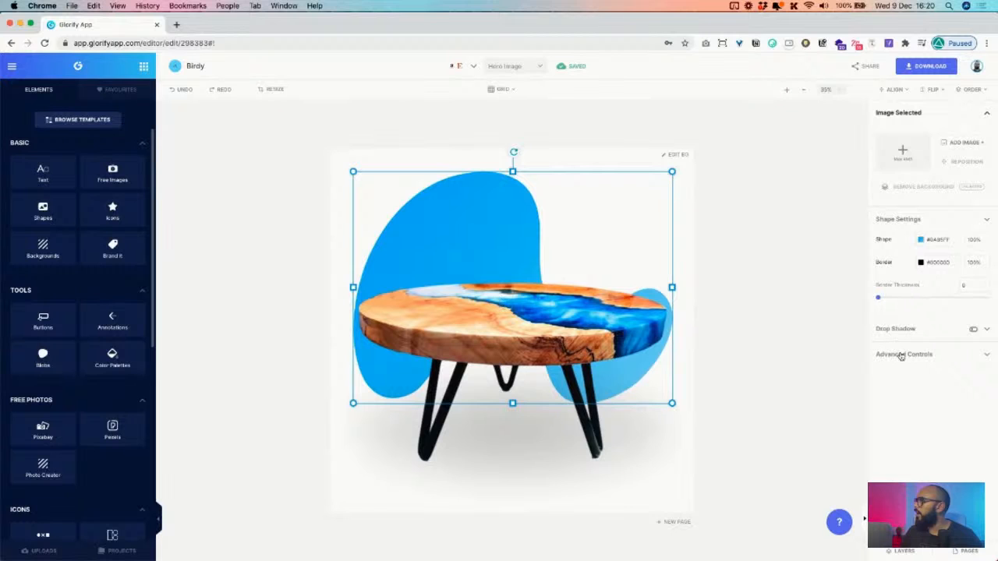
left_click(920, 240)
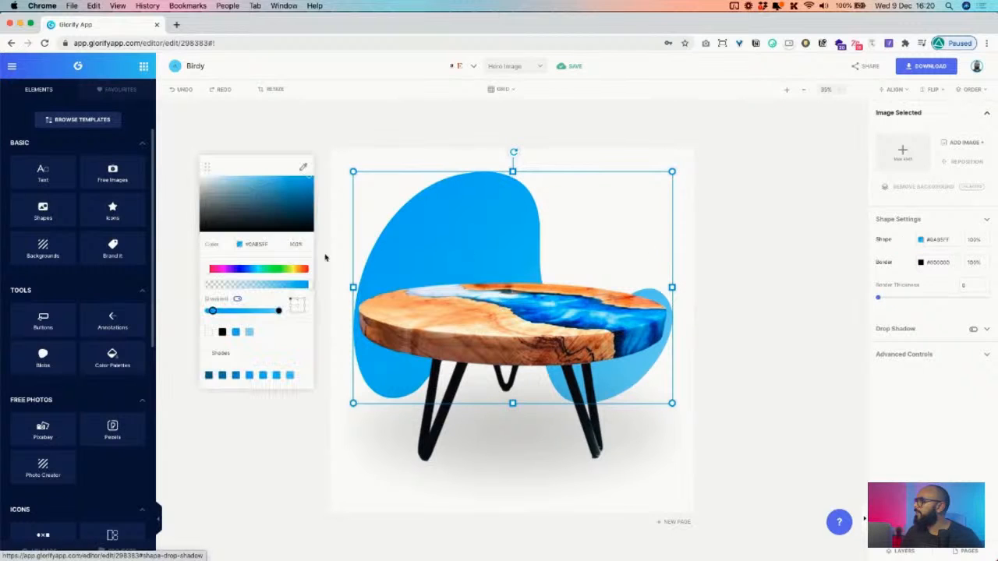
left_click_drag(309, 286, 251, 288)
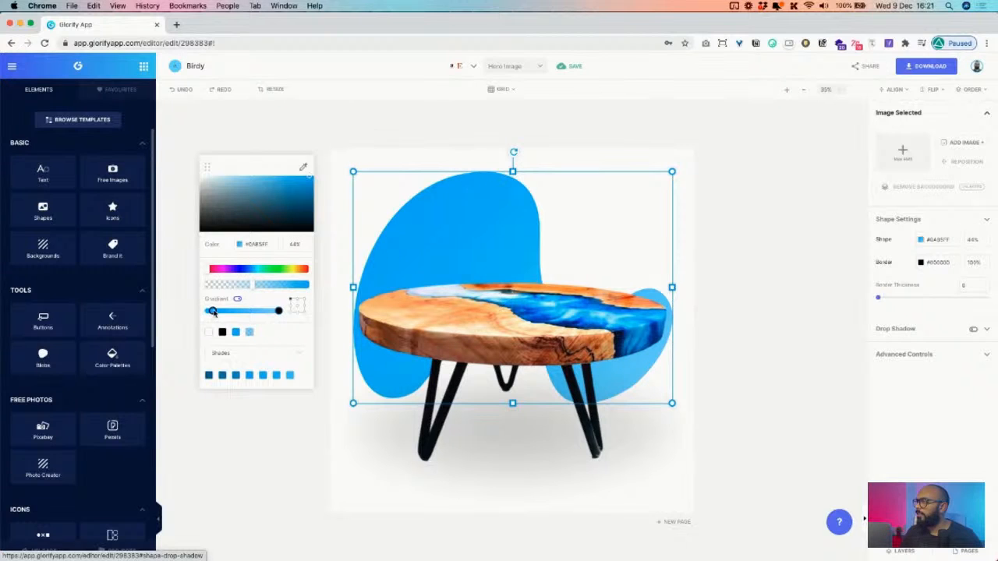
left_click(278, 310)
left_click_drag(308, 289, 237, 292)
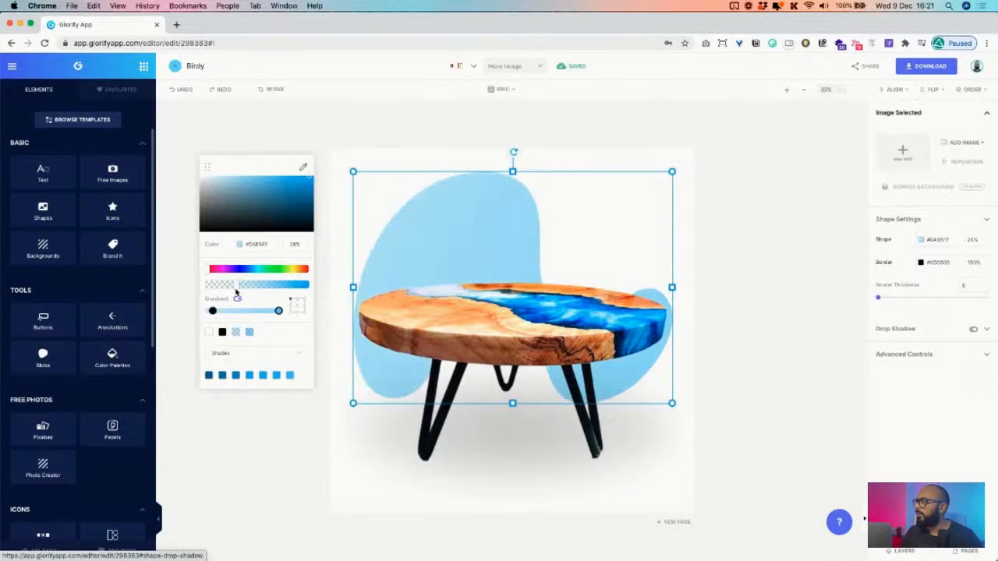
left_click(624, 506)
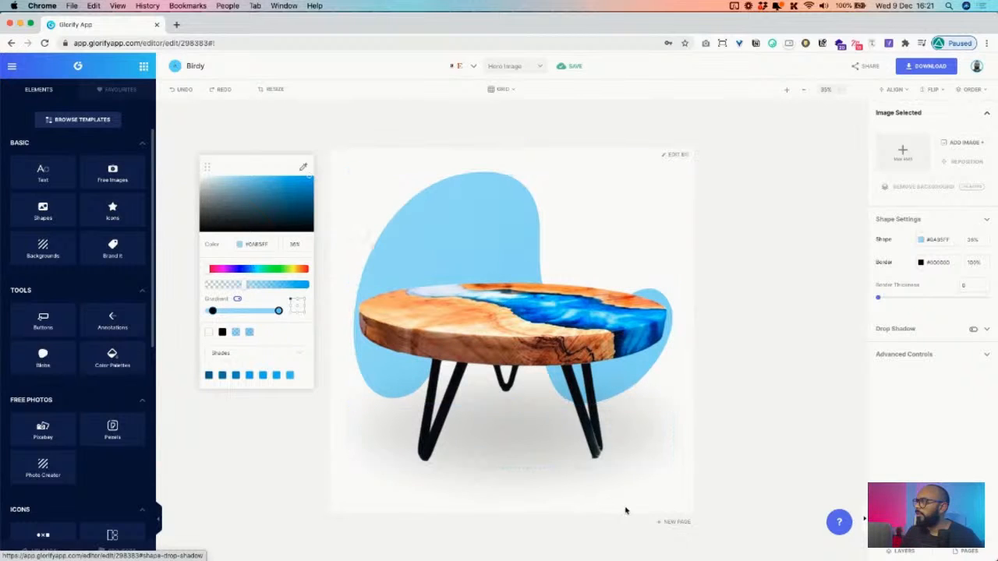
left_click(970, 554)
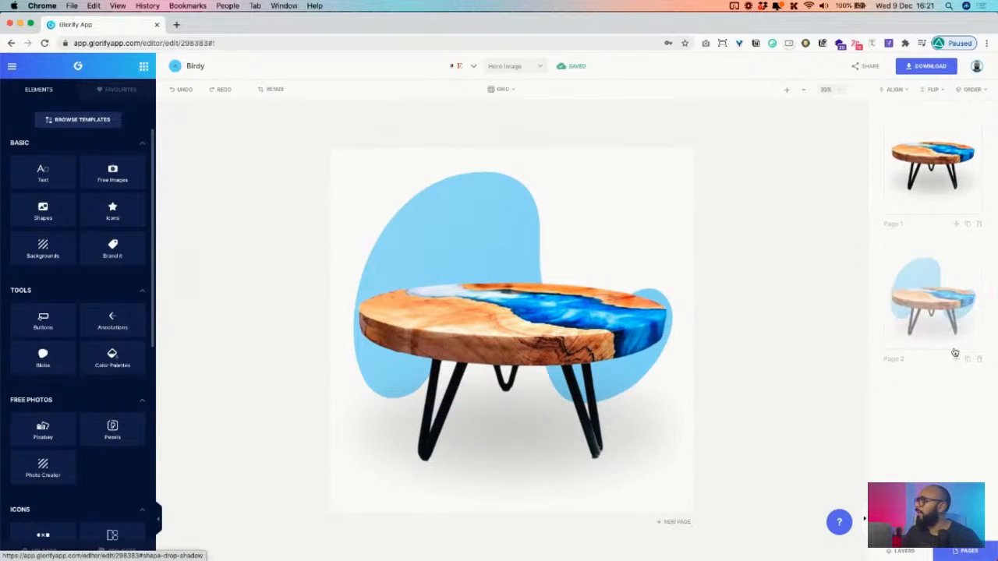
left_click(967, 360)
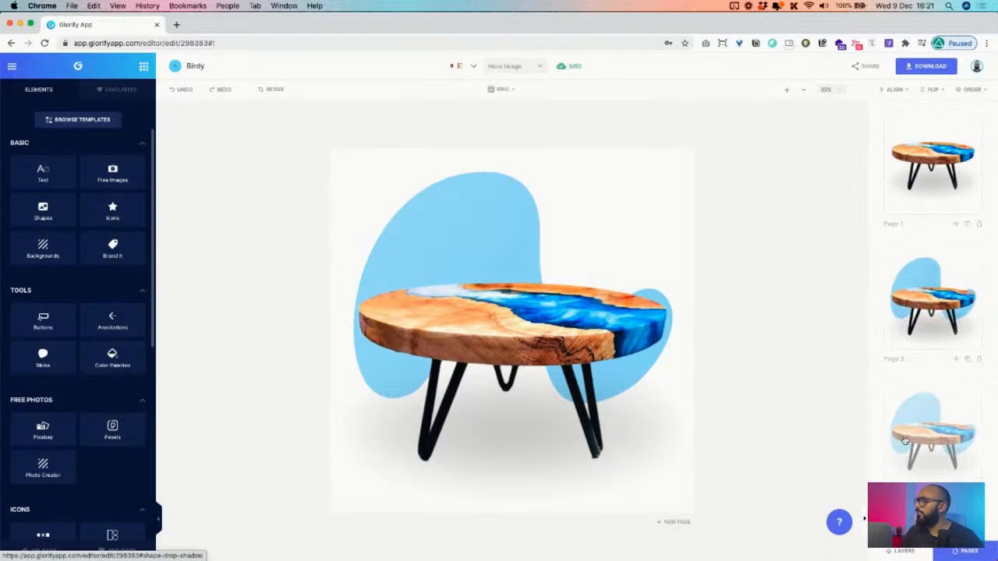
left_click(505, 185)
key("Delete")
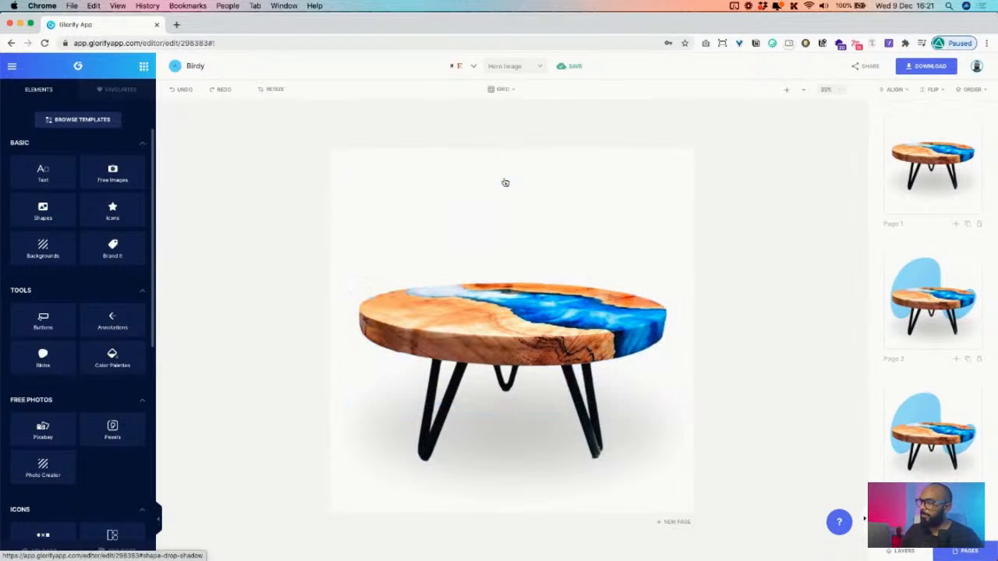
left_click(43, 209)
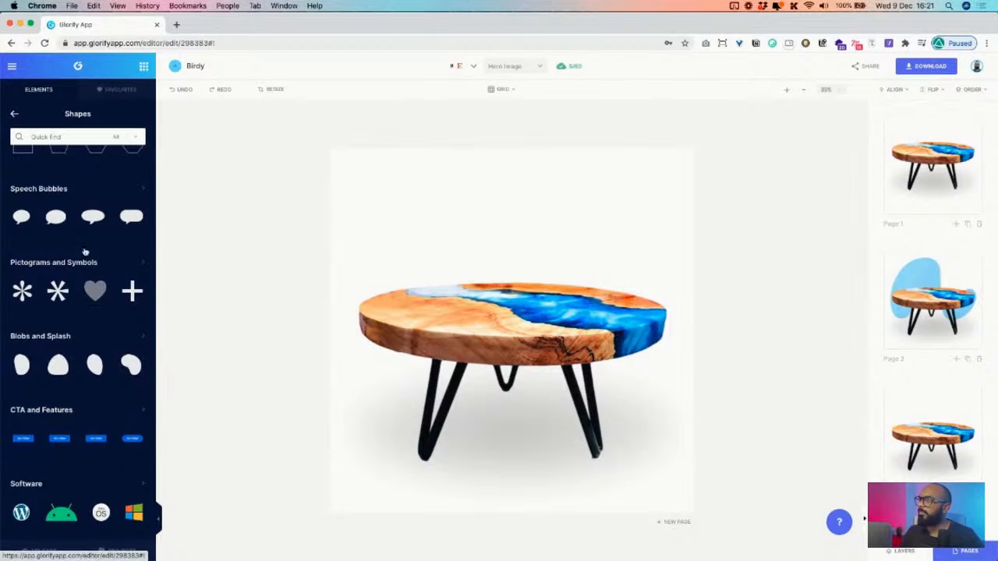
scroll(83, 262, "down", 1)
scroll(83, 262, "down", 10)
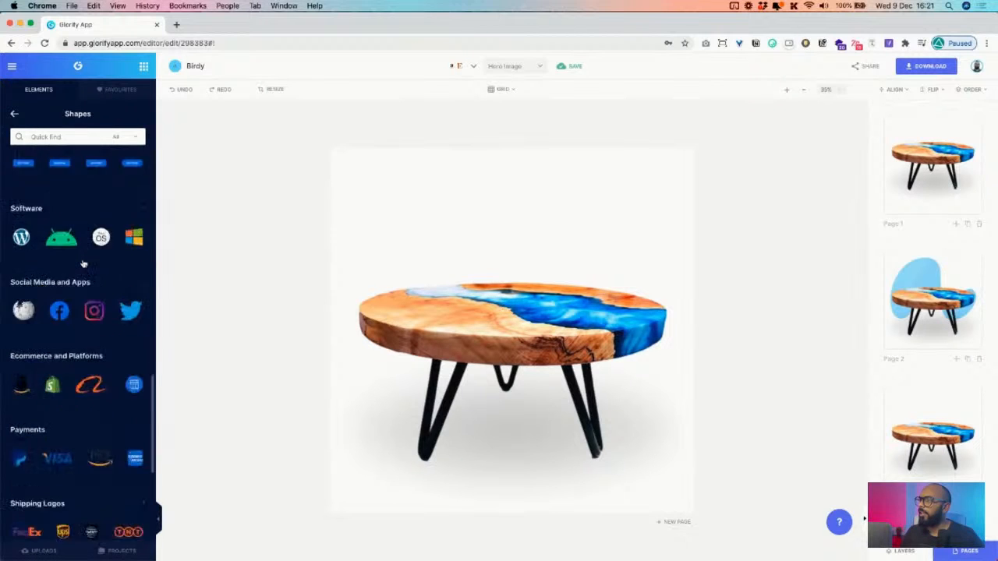
scroll(82, 257, "up", 14)
scroll(82, 256, "up", 8)
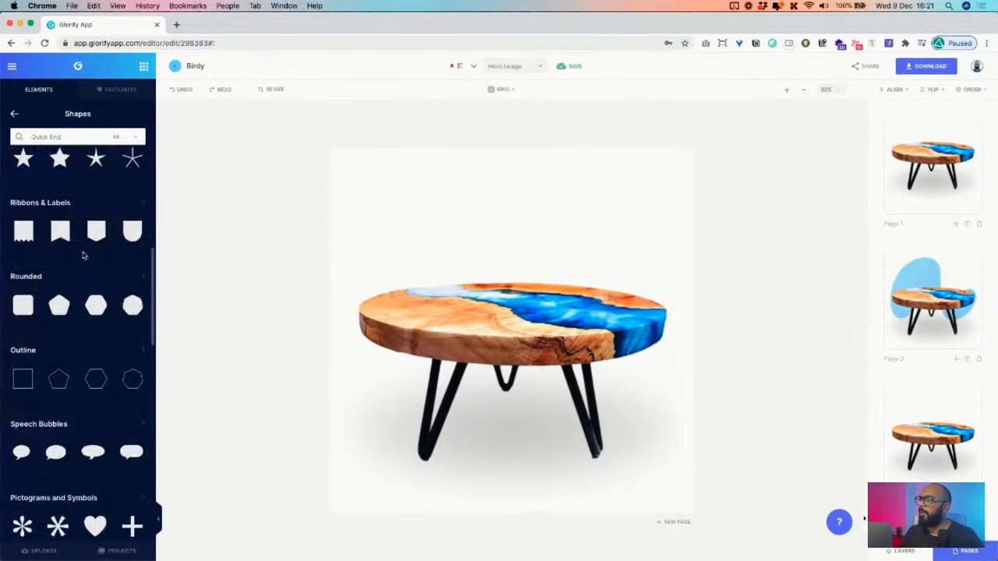
scroll(83, 255, "down", 6)
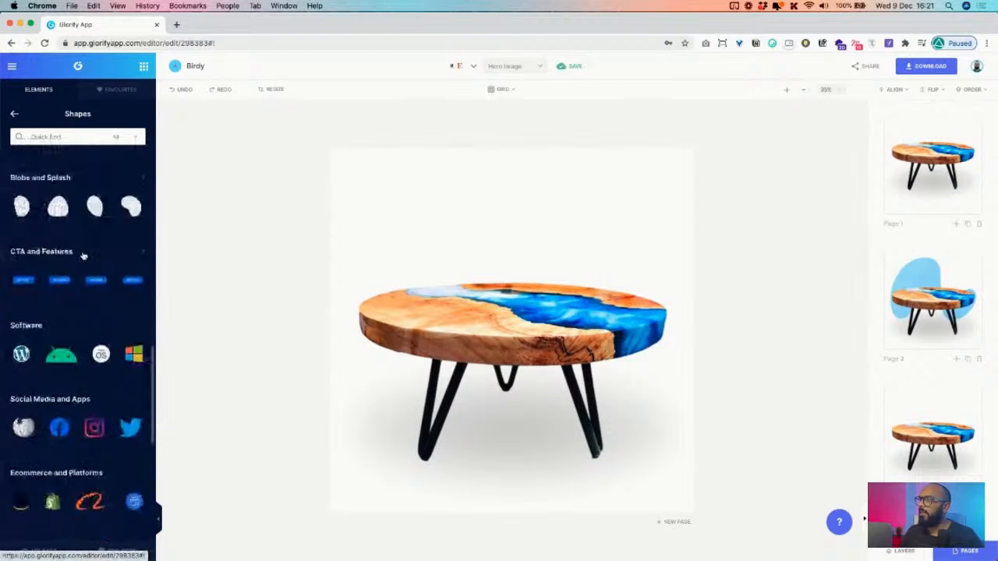
scroll(82, 256, "up", 3)
scroll(82, 253, "up", 5)
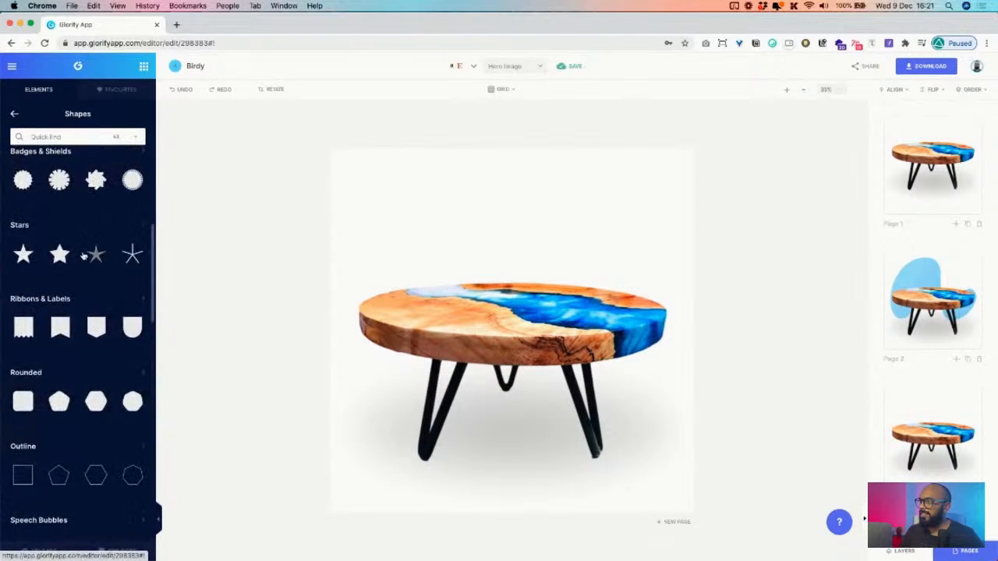
scroll(78, 281, "down", 3)
scroll(74, 321, "down", 2)
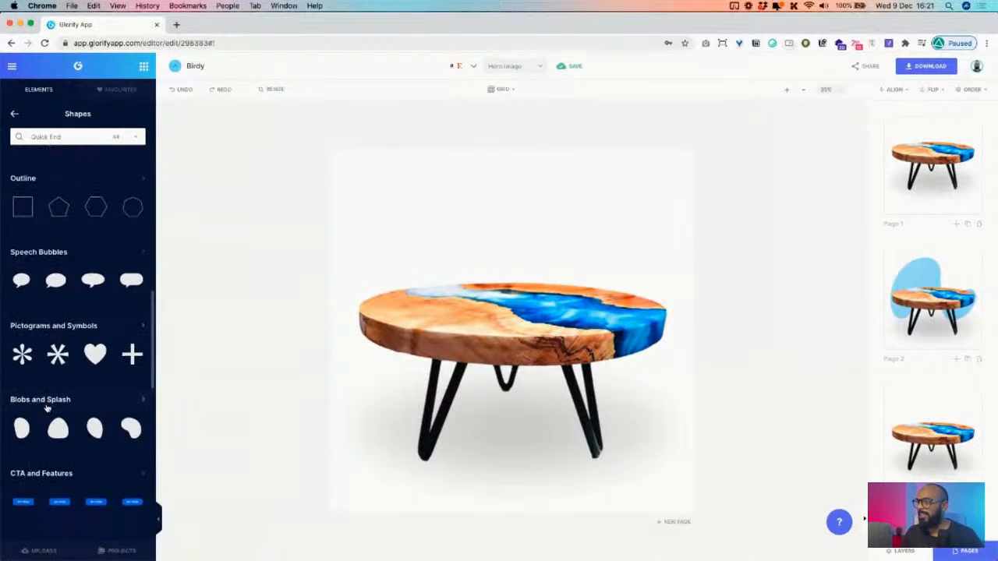
left_click(50, 401)
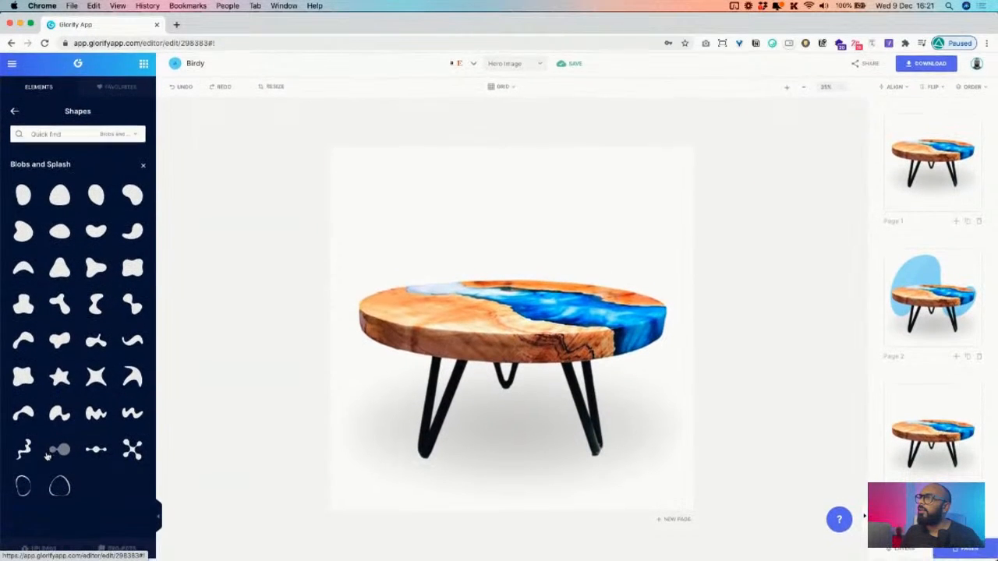
left_click(24, 488)
left_click_drag(484, 304, 552, 304)
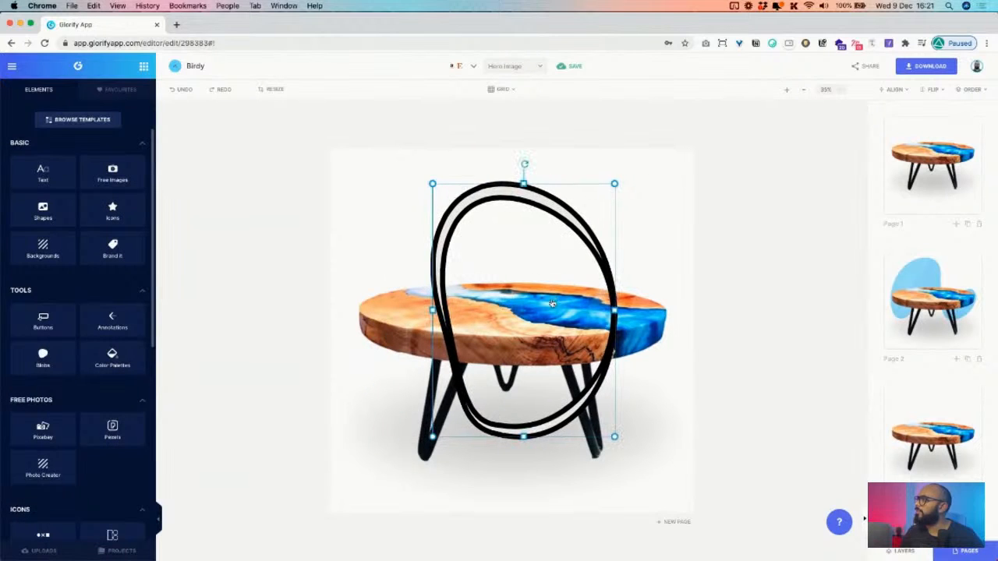
key("BackSpace")
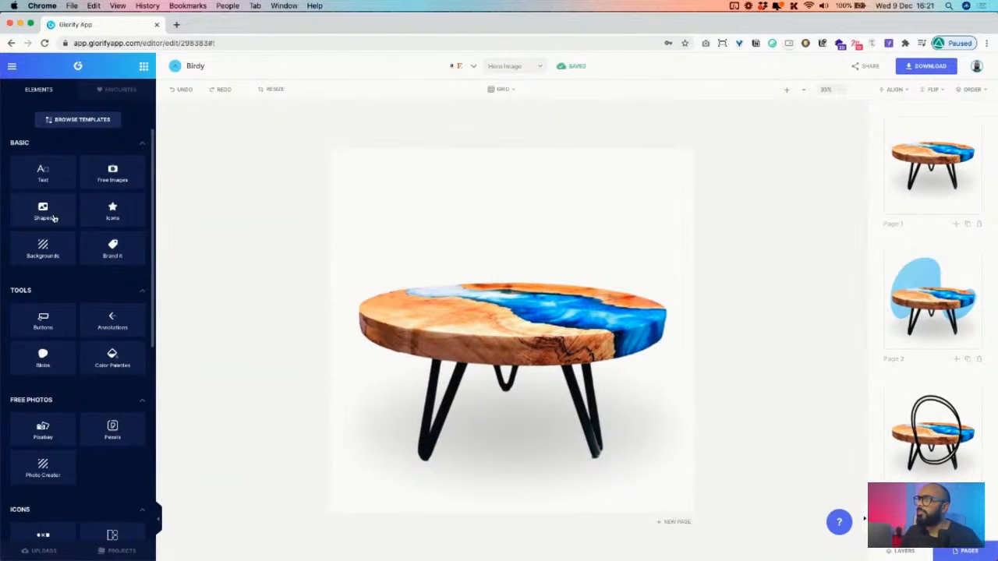
Add the rounded quarter-circle shape and enlarge it over the table's left side.
left_click(44, 212)
scroll(65, 314, "up", 10)
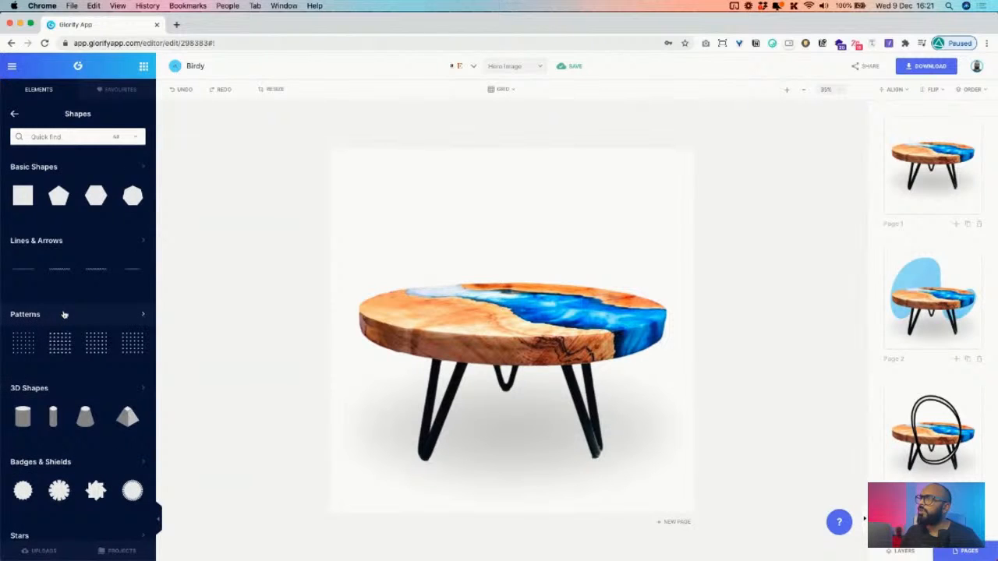
scroll(64, 314, "down", 10)
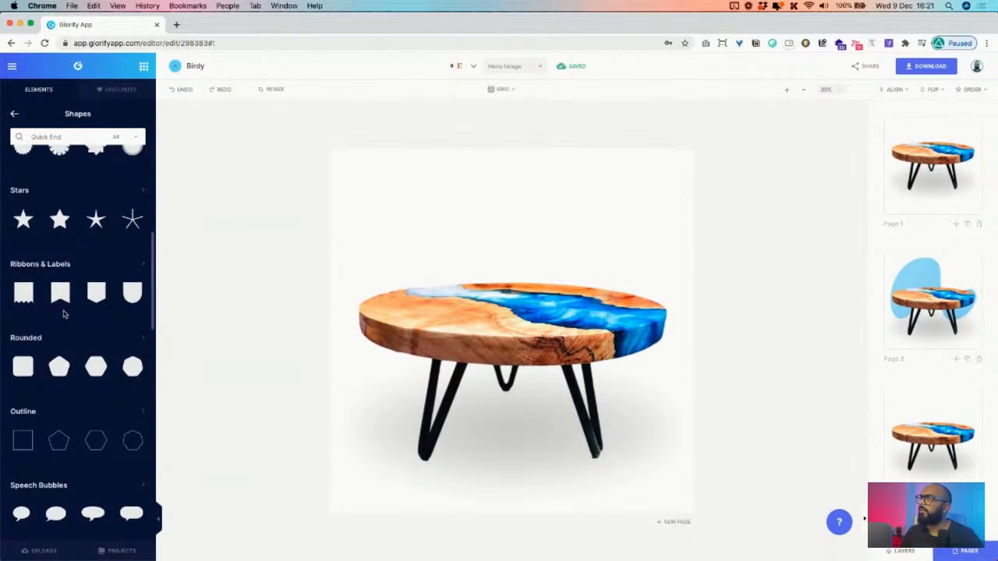
scroll(65, 314, "up", 3)
scroll(64, 315, "down", 5)
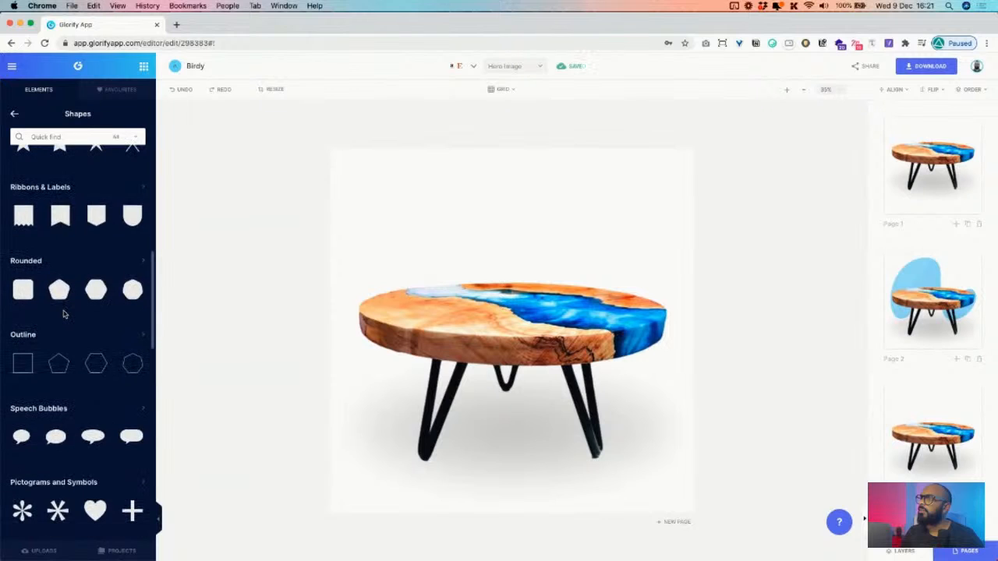
scroll(34, 294, "up", 1)
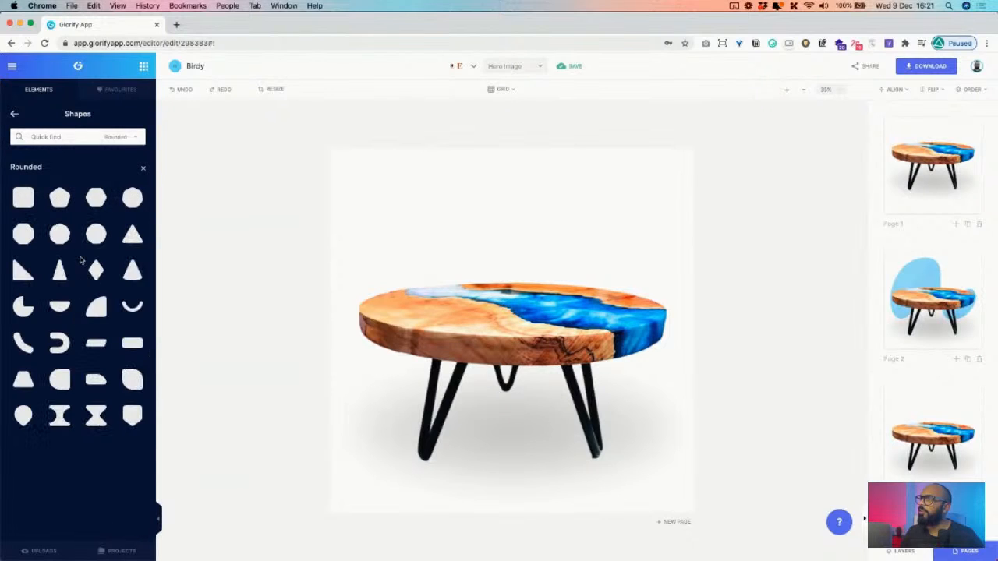
left_click(100, 311)
mouse_move(519, 252)
left_mouse_down()
mouse_move(574, 272)
mouse_move(515, 263)
mouse_move(526, 269)
left_mouse_up()
left_click_drag(553, 198, 581, 170)
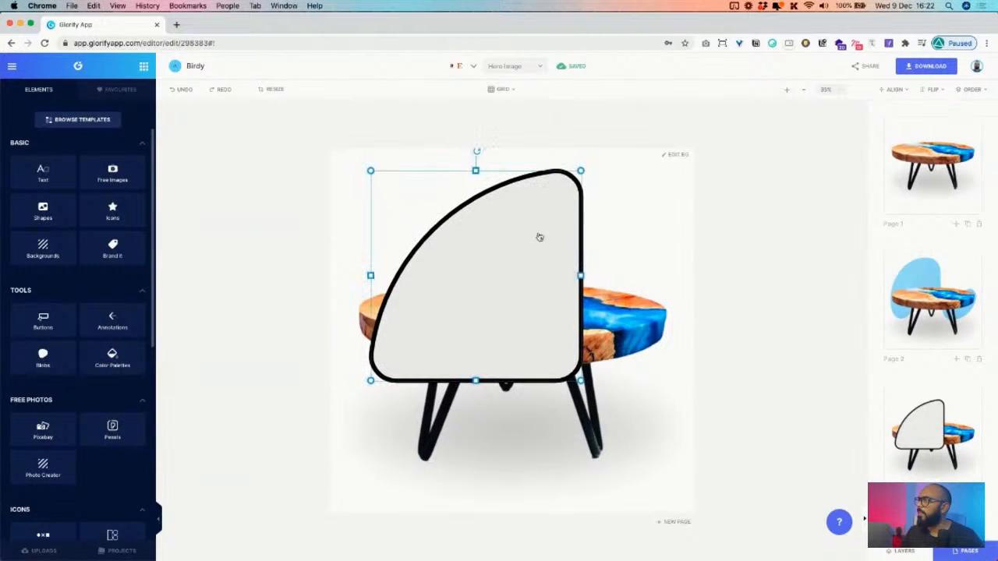
Set the quarter-circle's border thickness to 0 and layer it down behind the table.
left_click(970, 551)
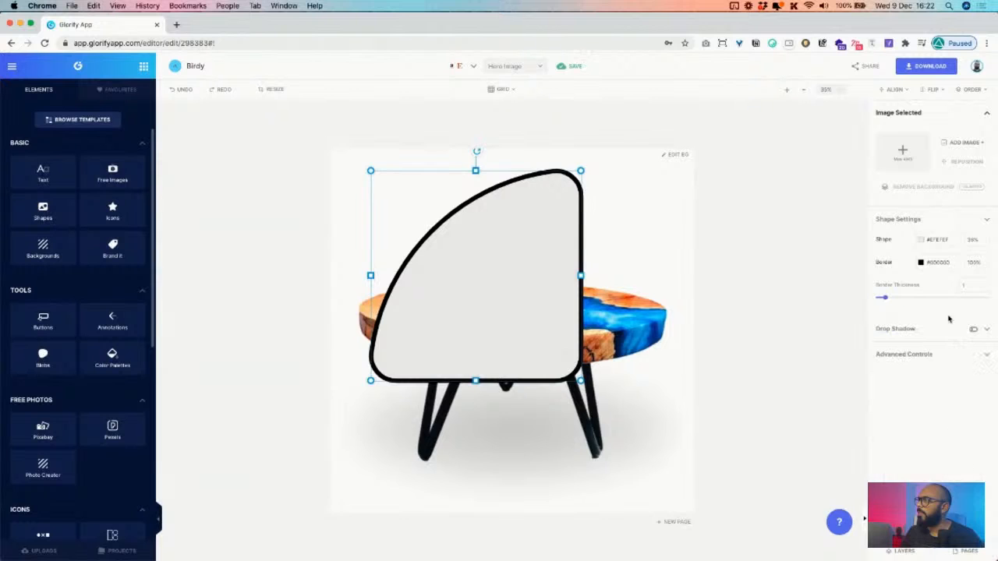
left_click_drag(889, 299, 842, 298)
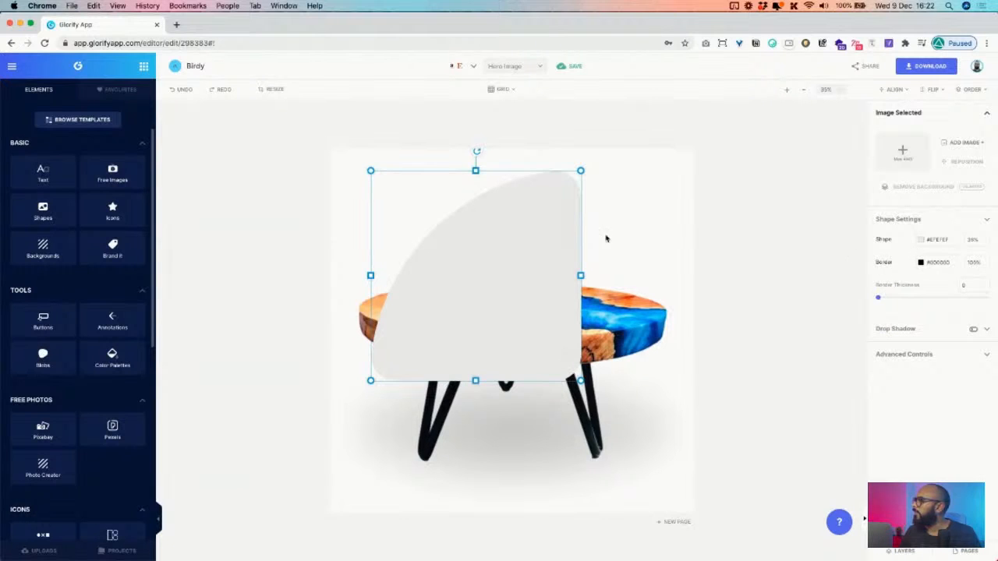
right_click(535, 238)
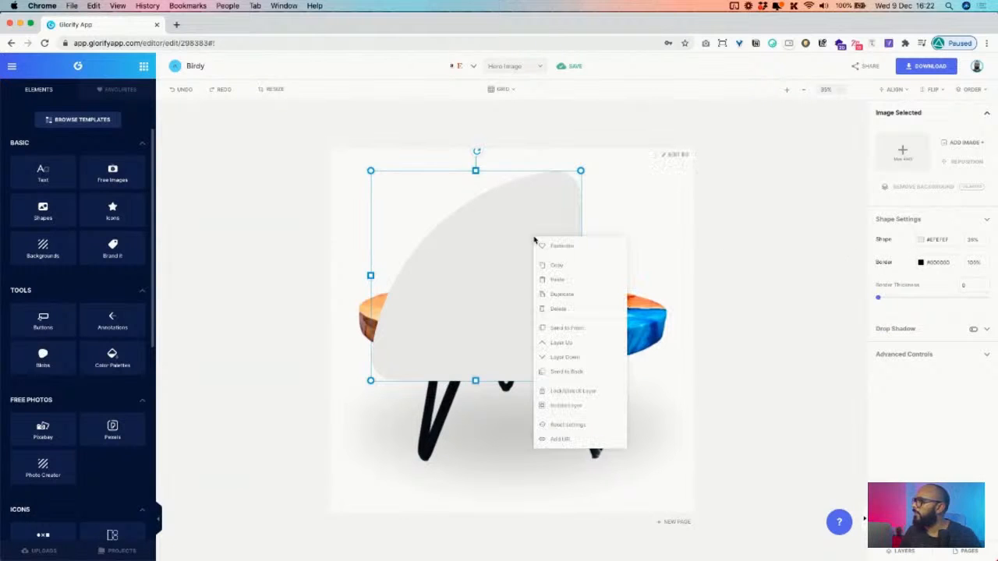
left_click(577, 359)
Reposition and enlarge the grey backdrop behind the table.
left_click_drag(553, 227, 531, 247)
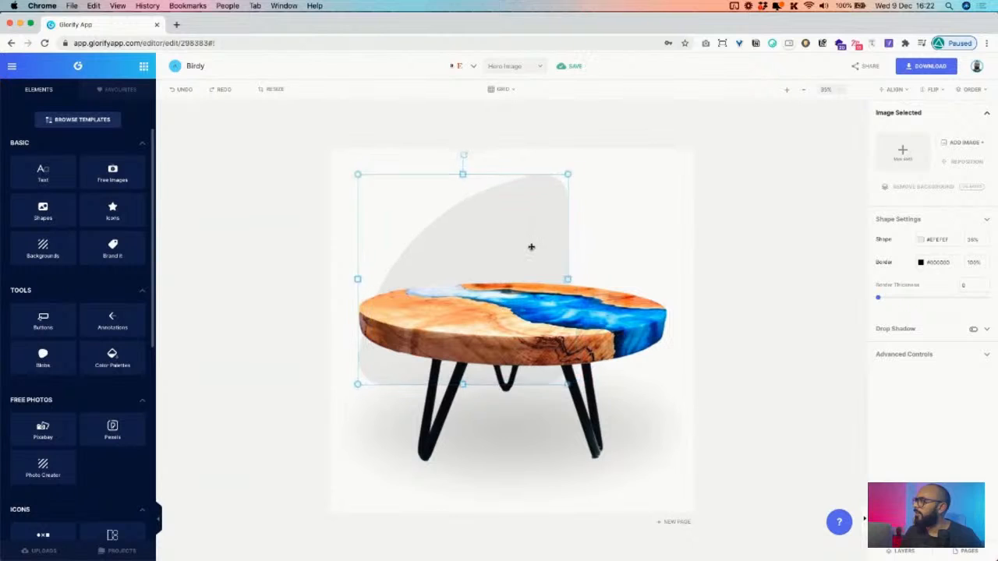
left_click(610, 350)
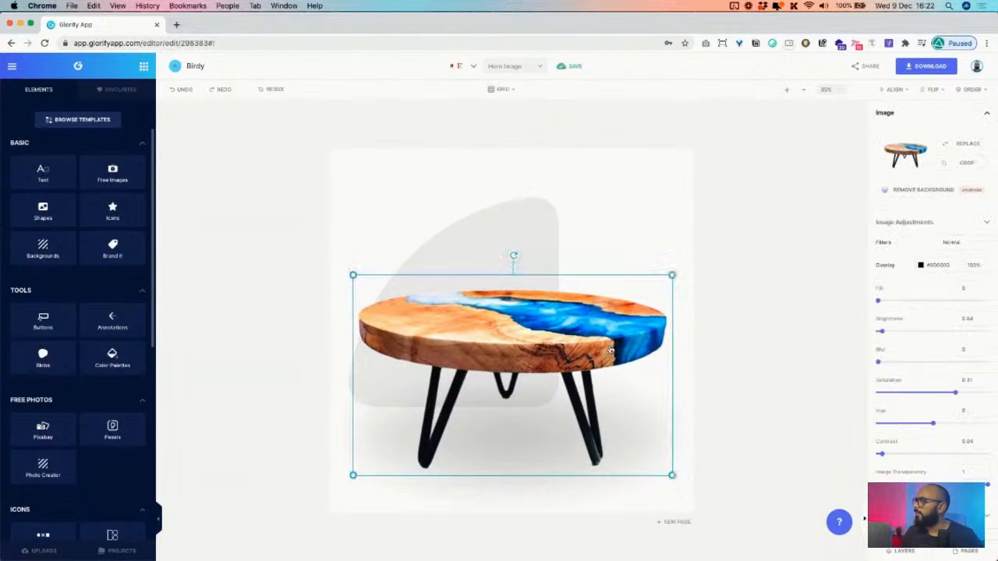
left_click_drag(521, 225, 545, 217)
left_click_drag(582, 188, 599, 170)
left_click_drag(537, 241, 538, 249)
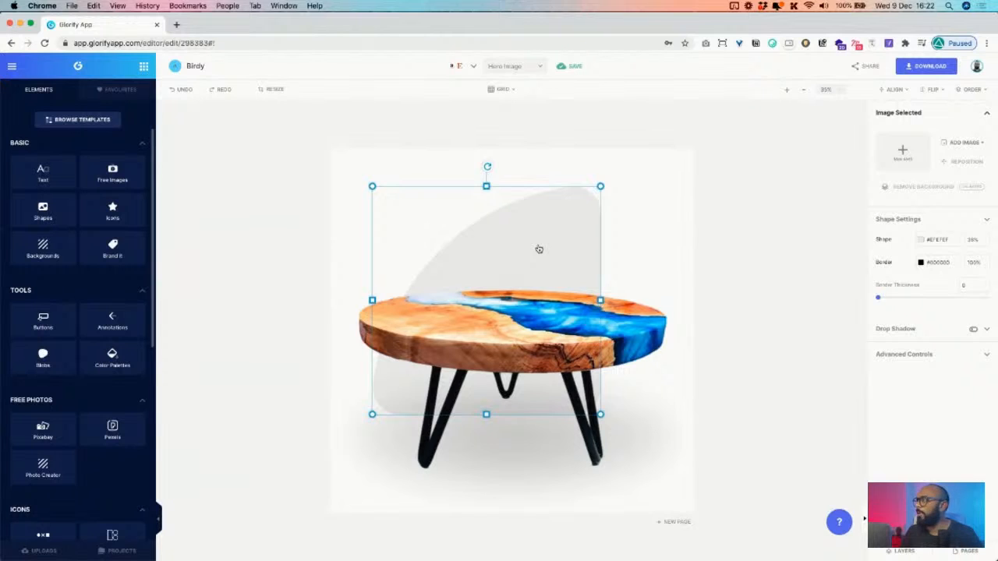
Fill the backdrop with pale cream #FFF2CE sampled from the table top at lower opacity.
left_click(923, 242)
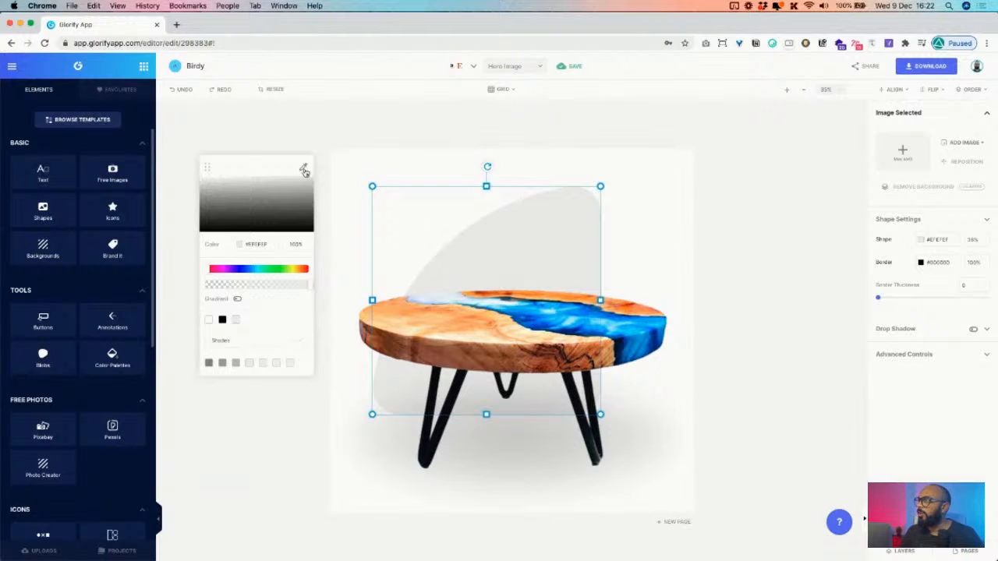
left_click(304, 169)
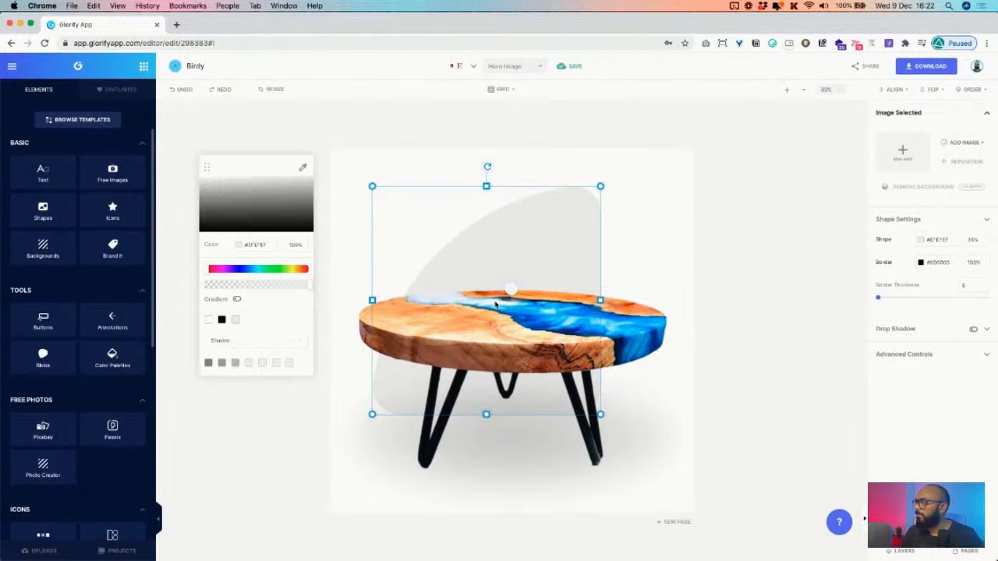
left_click(496, 305)
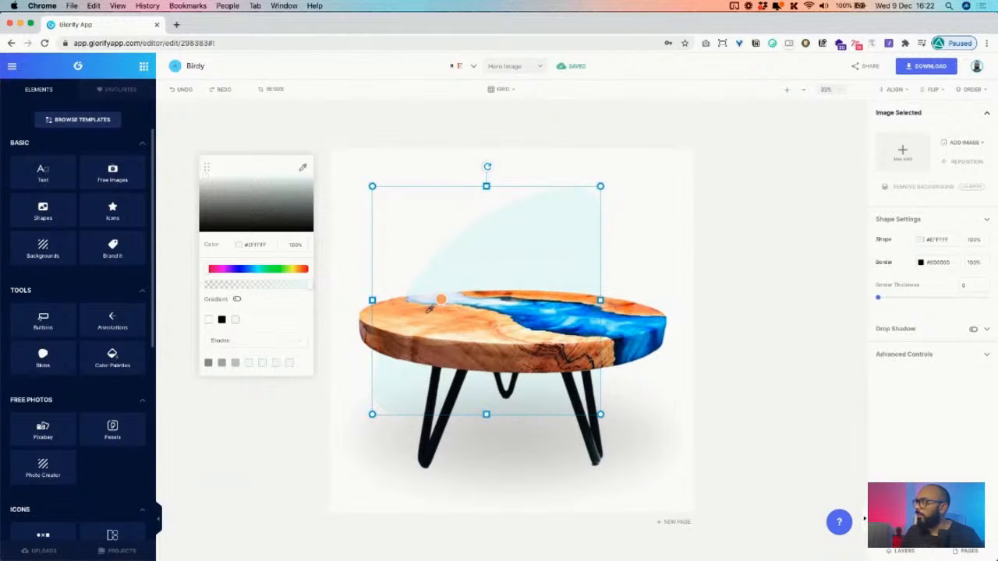
left_click(462, 331)
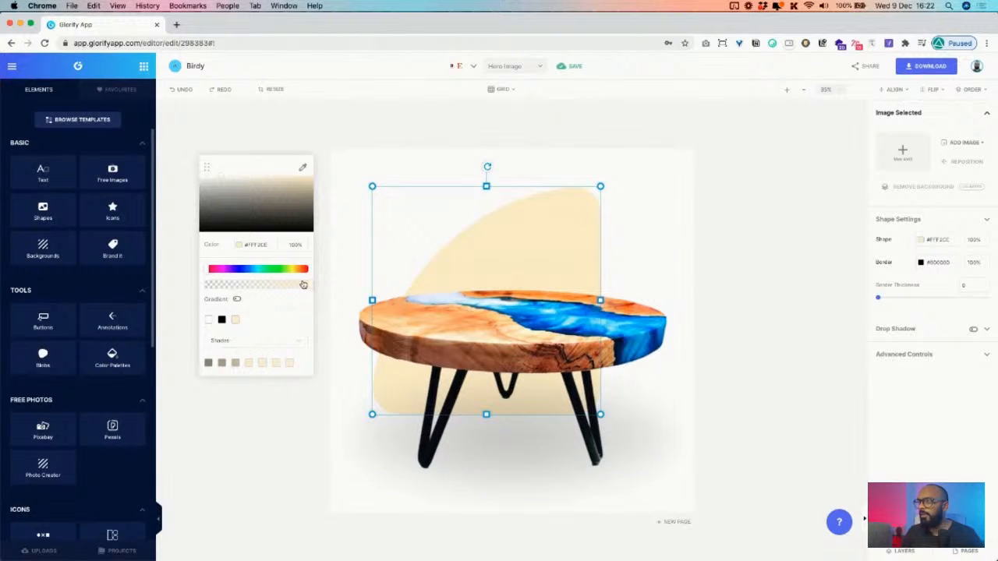
left_click_drag(307, 288, 286, 290)
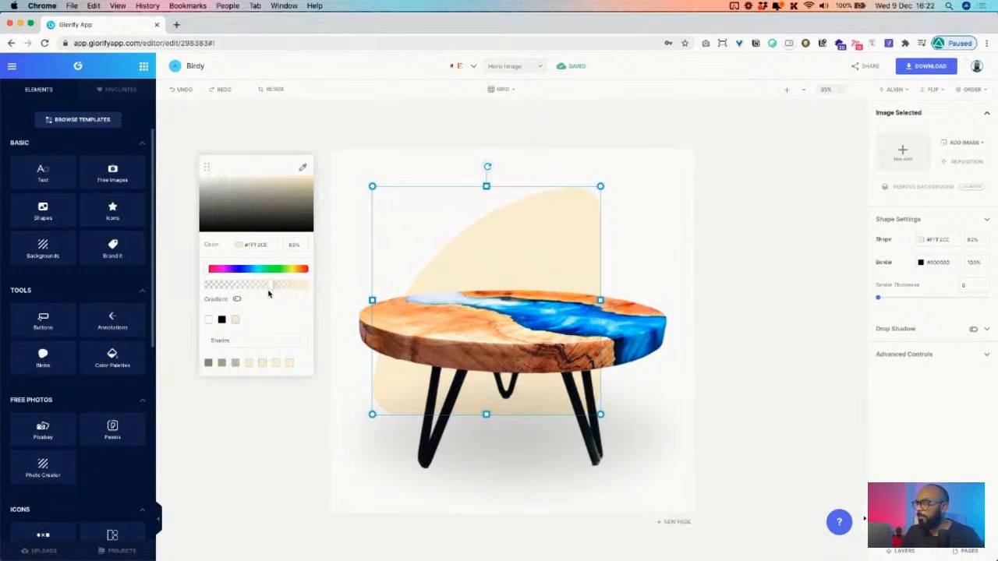
left_click(365, 244)
Shrink the cream backdrop slightly and reposition it behind the table.
mouse_move(536, 244)
left_mouse_down()
mouse_move(524, 270)
mouse_move(528, 260)
left_mouse_up()
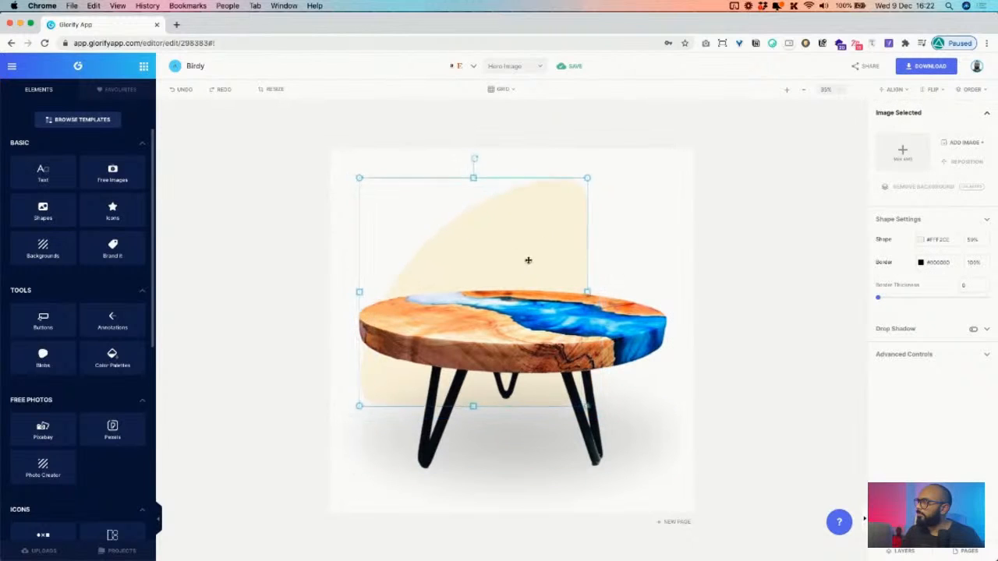
left_click_drag(603, 183, 588, 196)
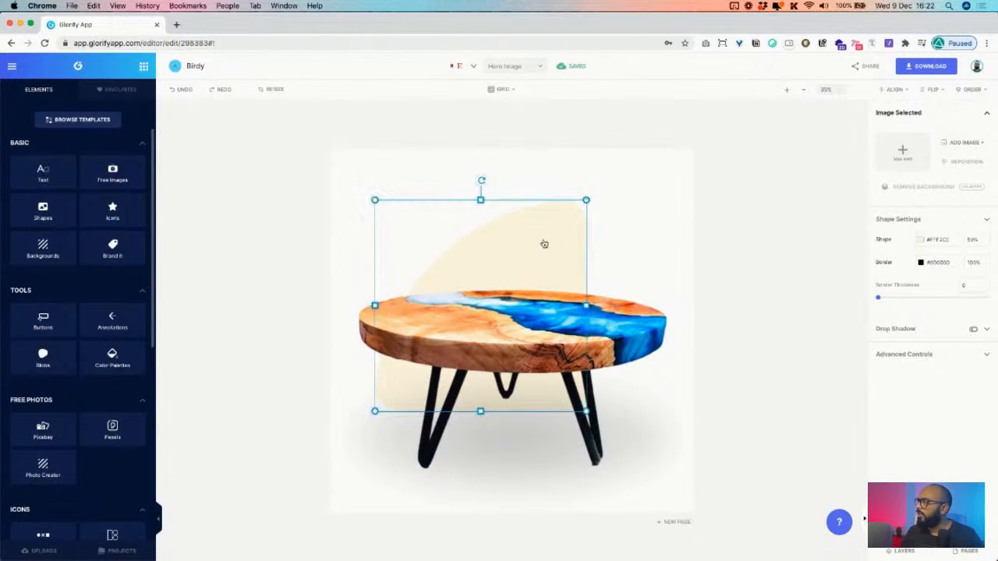
left_click_drag(544, 244, 549, 233)
left_click(648, 234)
left_click(636, 354)
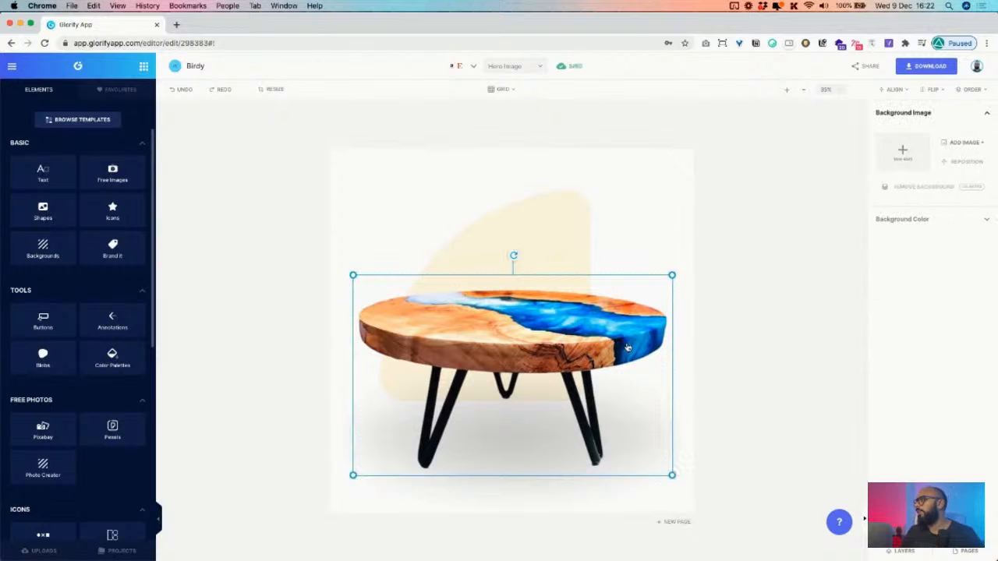
left_click(650, 238)
left_click(589, 226)
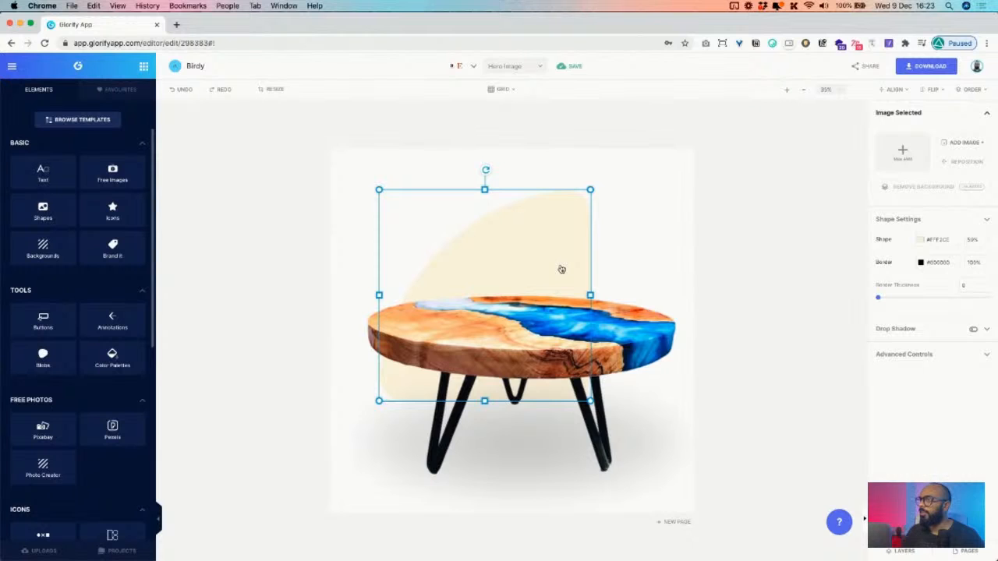
Add the U-shaped arc from the Rounded shapes and set its border thickness to 0.
left_click(42, 212)
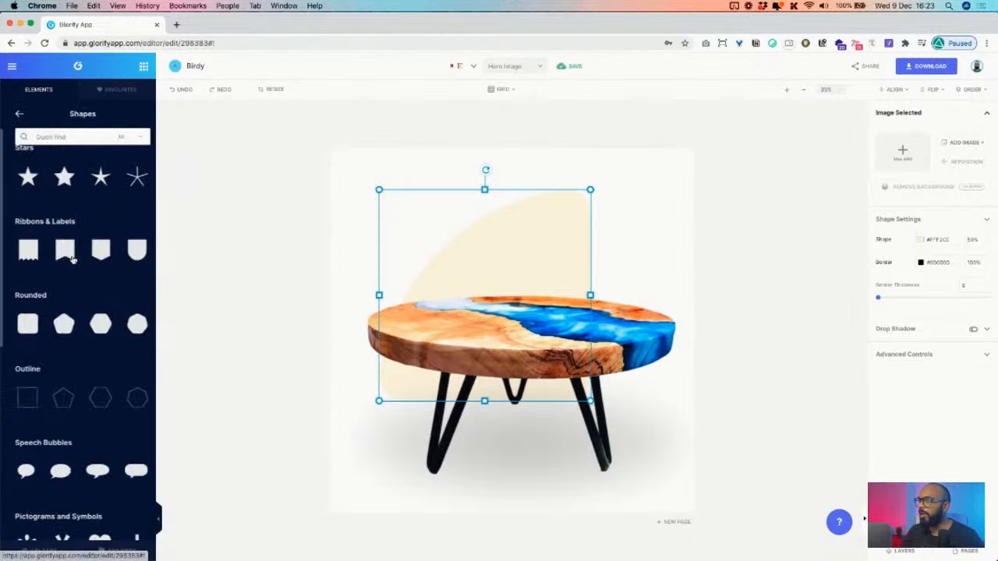
scroll(53, 334, "down", 2)
scroll(53, 334, "down", 3)
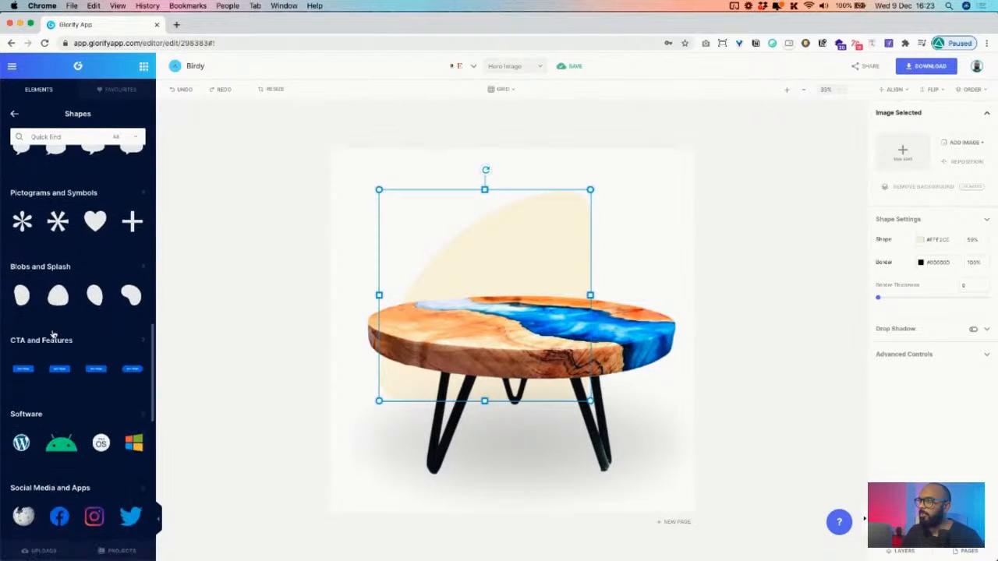
scroll(53, 334, "up", 5)
left_click(30, 398)
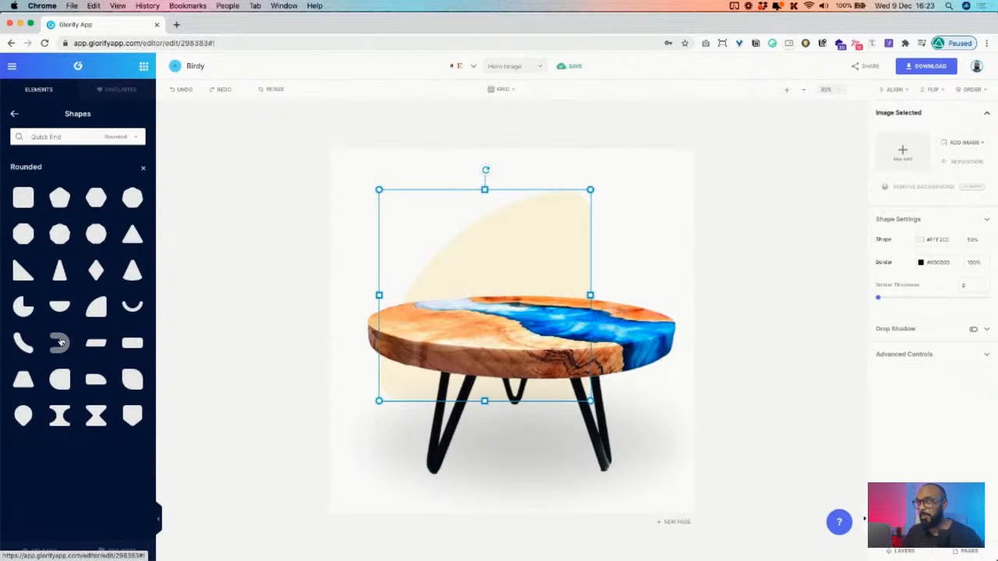
left_click(68, 343)
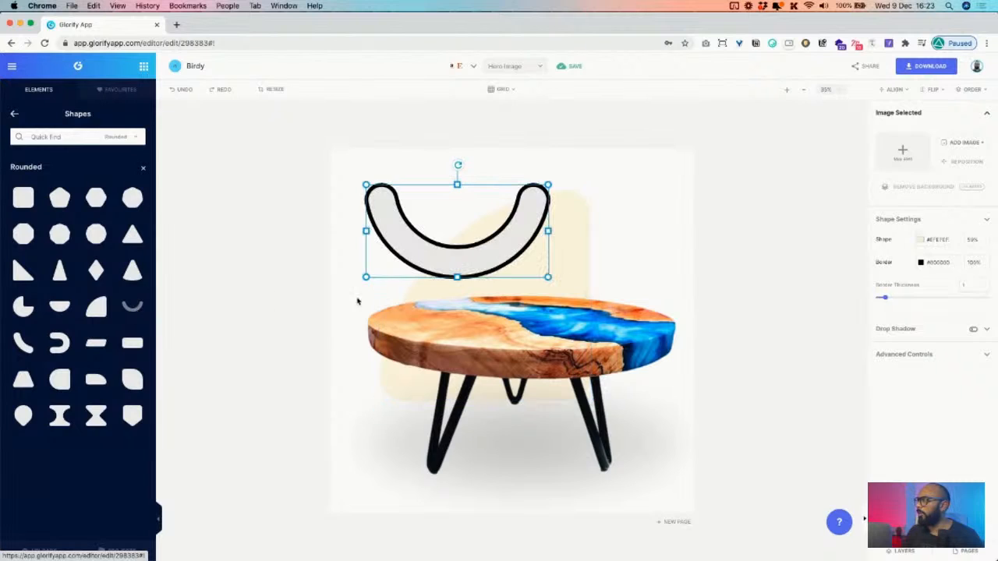
left_click_drag(884, 298, 856, 301)
Fill the U-shape with light blue sampled from the table top at 25% opacity.
left_click(920, 240)
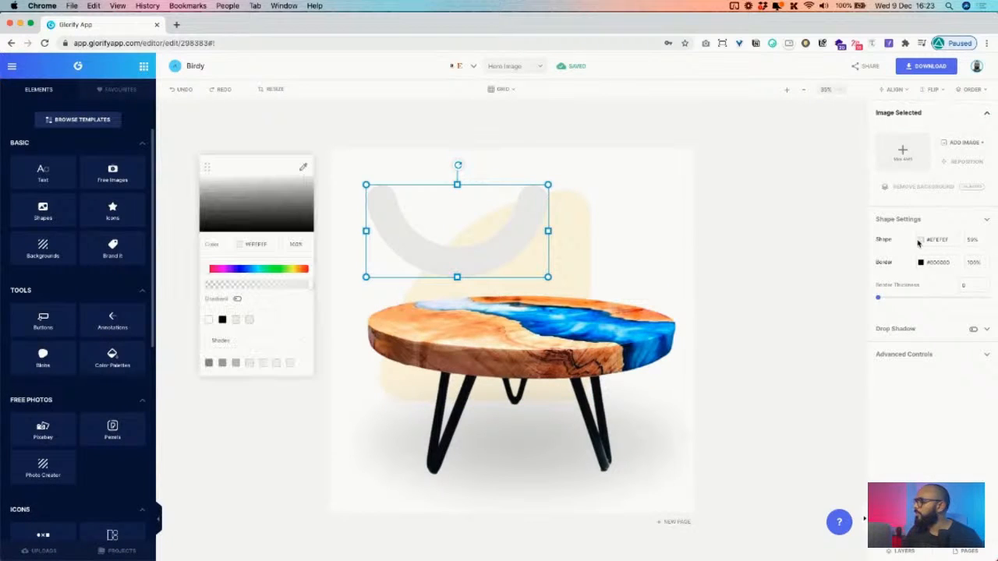
left_click(305, 168)
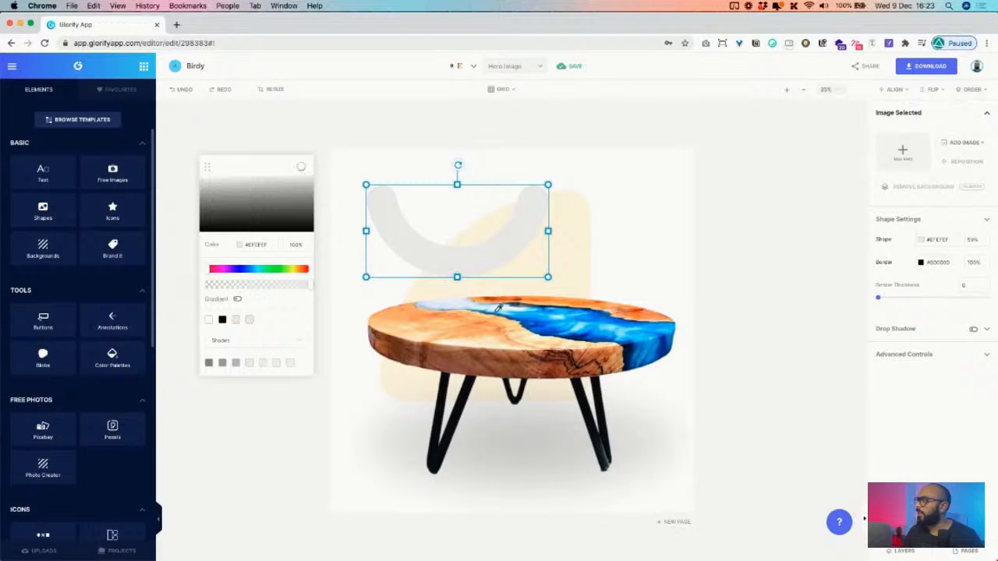
left_click(548, 308)
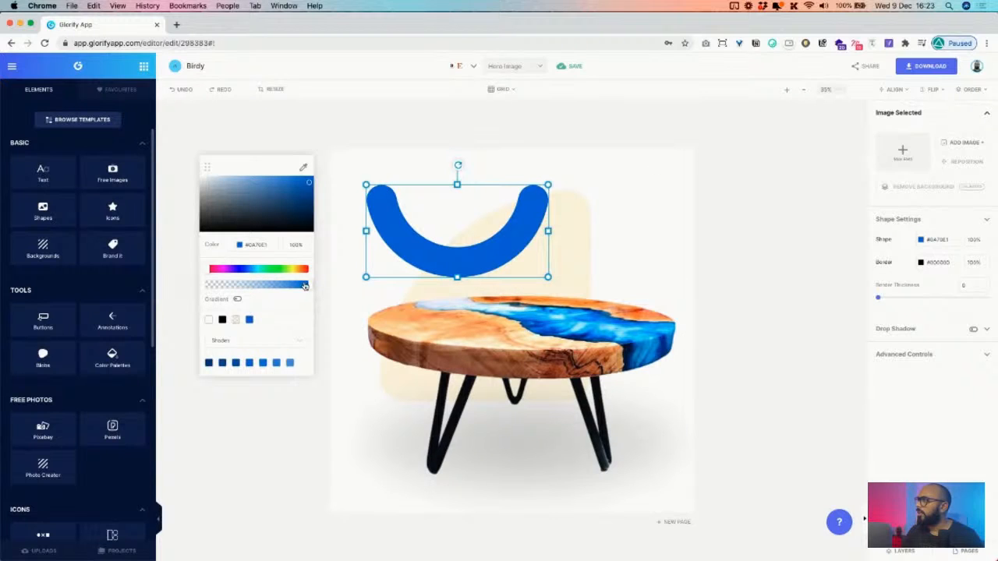
left_click_drag(305, 286, 223, 291)
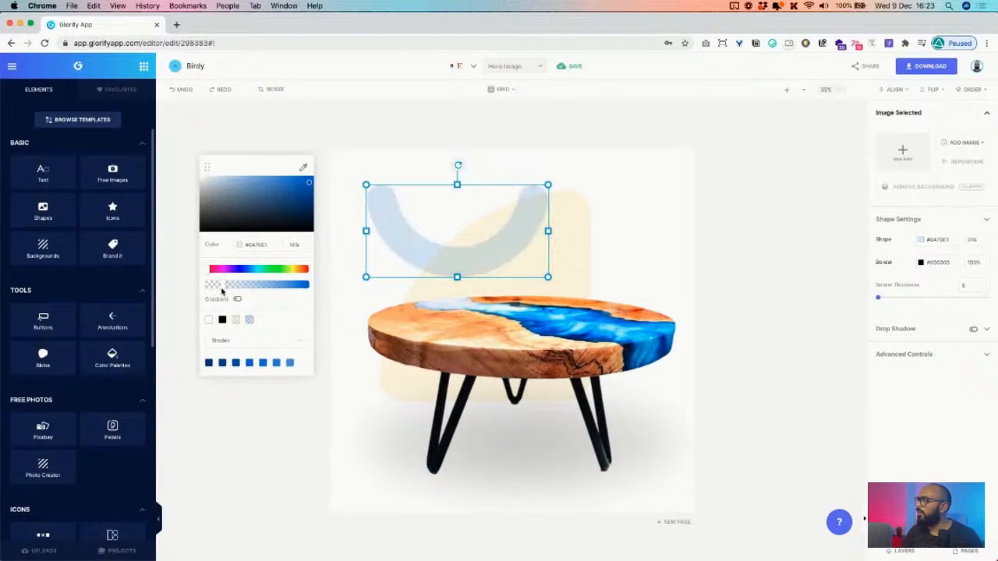
left_click(302, 170)
left_click(511, 306)
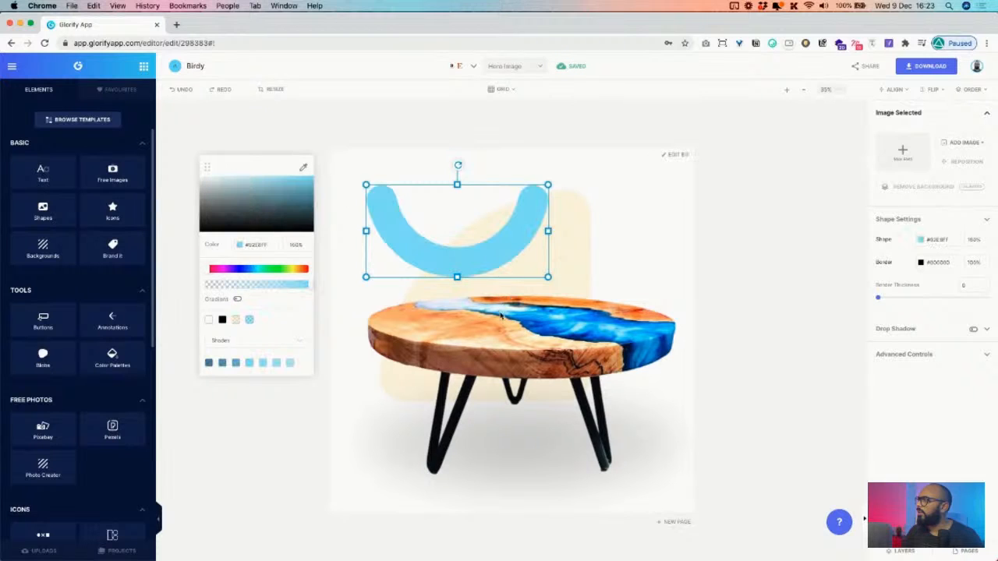
left_click_drag(300, 287, 233, 293)
Move the arc to the table's upper right, shrink it and tilt it clockwise.
left_click_drag(471, 265, 535, 258)
left_click_drag(612, 174, 648, 250)
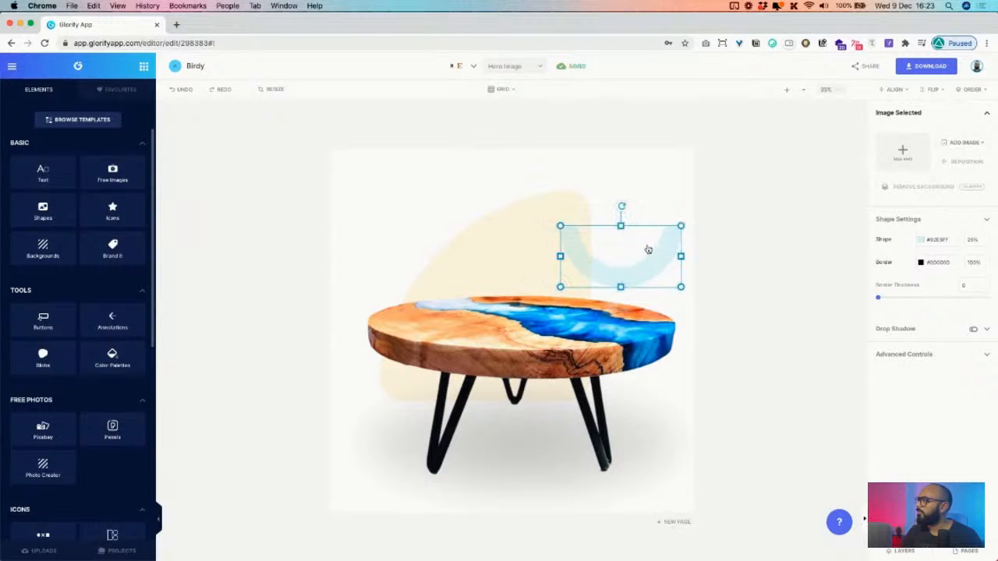
mouse_move(622, 208)
left_mouse_down()
mouse_move(645, 214)
mouse_move(636, 211)
left_mouse_up()
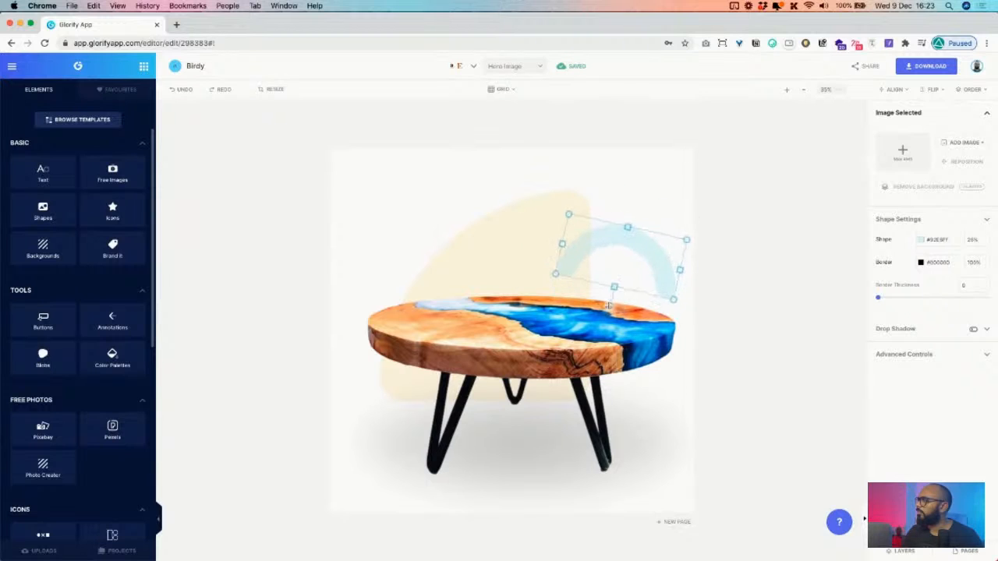
left_click_drag(605, 304, 606, 304)
left_click_drag(572, 210, 606, 258)
left_click(651, 239)
Nudge the table image up, the cream backdrop up-left, and the arc slightly up-left.
left_click_drag(491, 371, 486, 350)
left_click_drag(563, 224, 556, 218)
left_click(637, 244)
left_click_drag(637, 244, 626, 236)
left_click(646, 216)
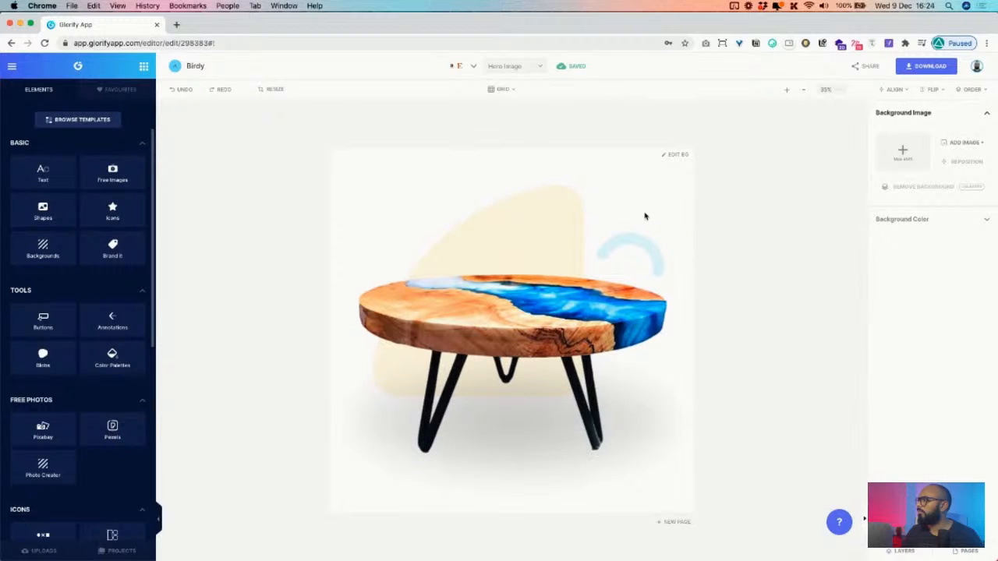
Give the arc a gradient fill with light and deep blue stops sampled from the river.
left_click(651, 234)
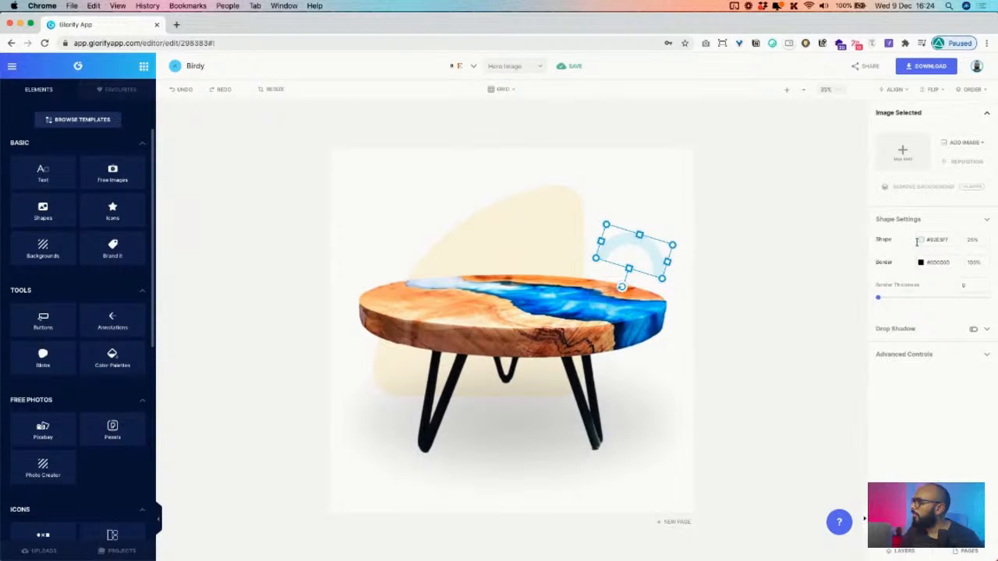
left_click(921, 240)
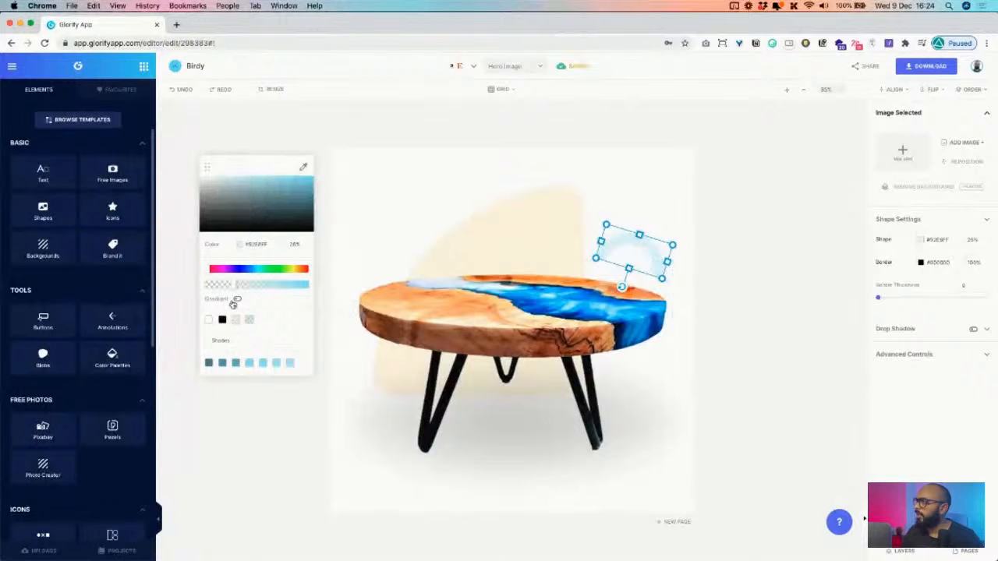
left_click(238, 300)
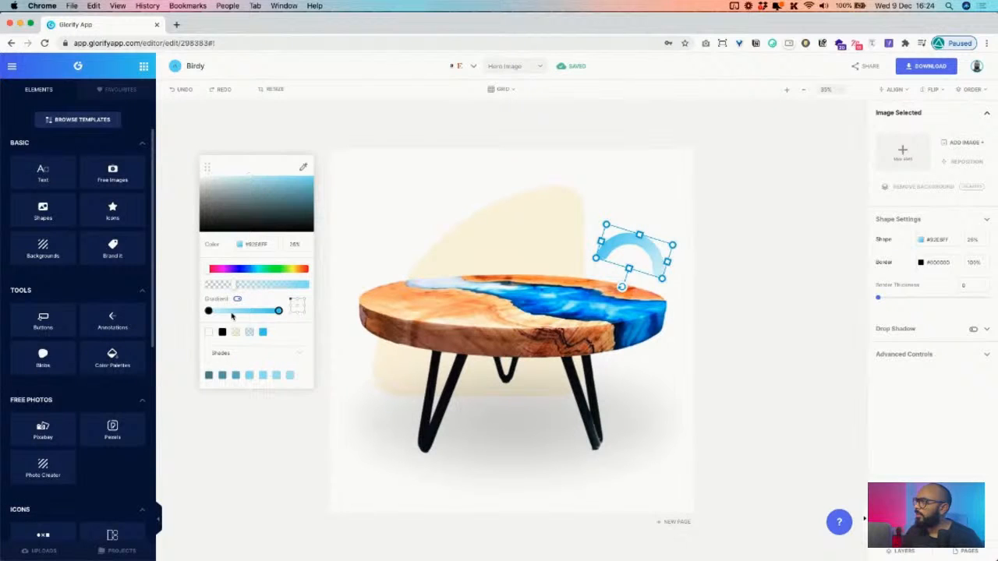
left_click(278, 311)
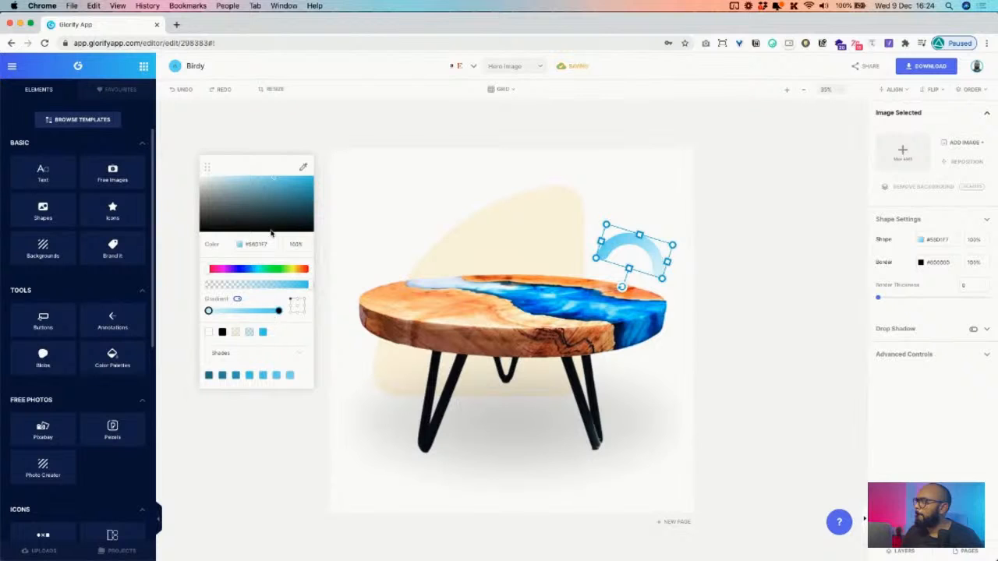
left_click(603, 304)
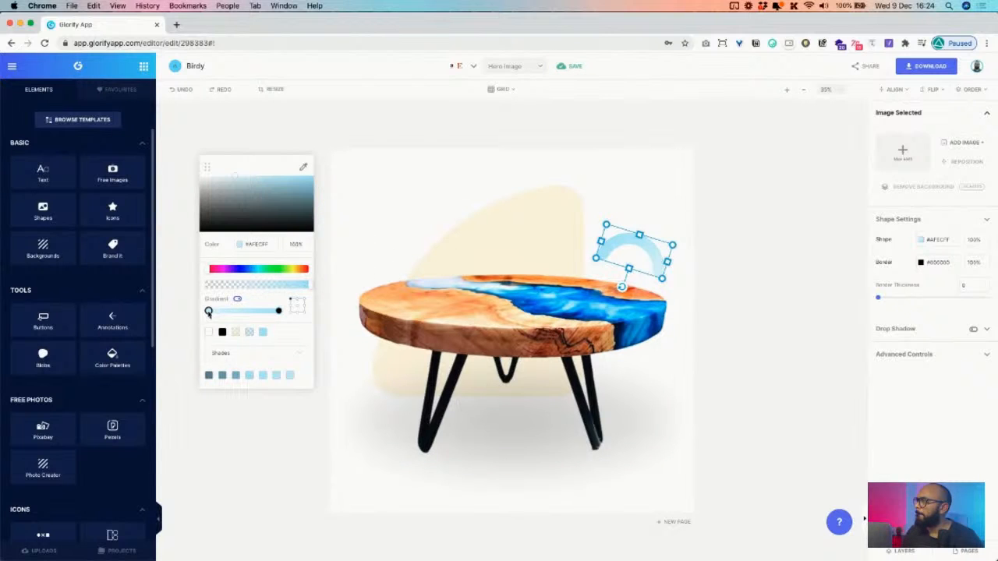
left_click(208, 311)
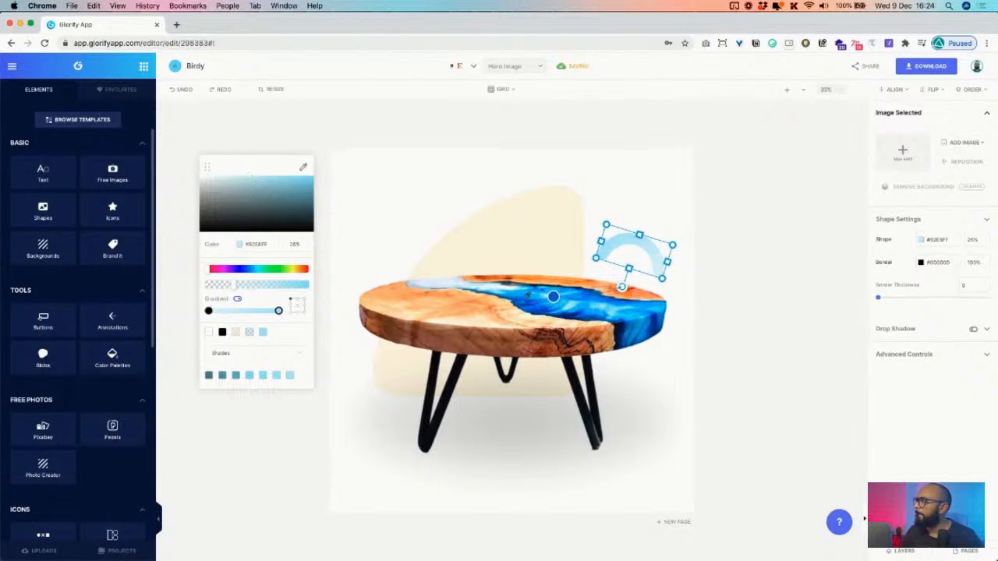
left_click(524, 303)
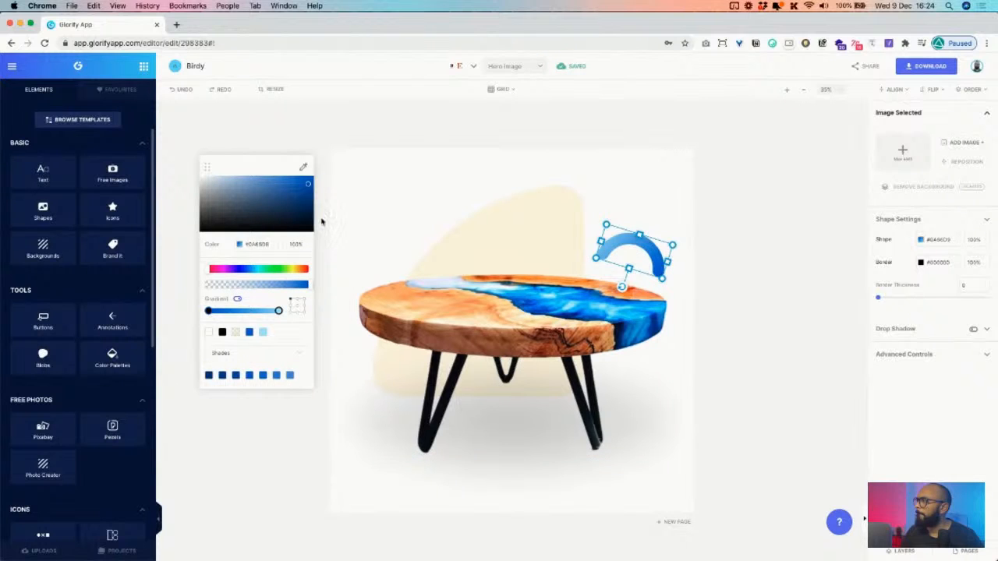
Rotate the arc further clockwise so it curls over the table's upper right edge.
left_click_drag(622, 287, 614, 283)
left_click(649, 392)
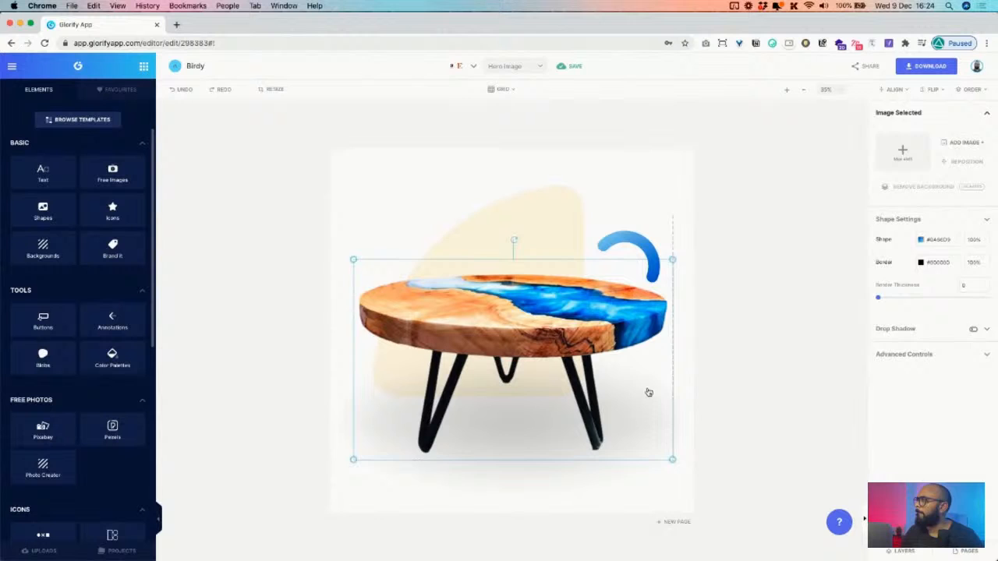
left_click(648, 245)
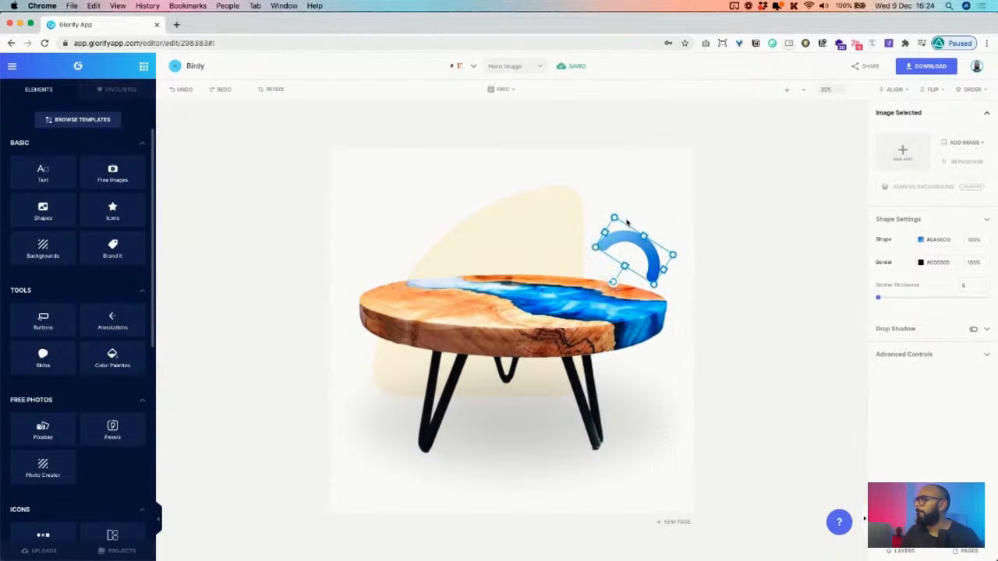
left_click(632, 212)
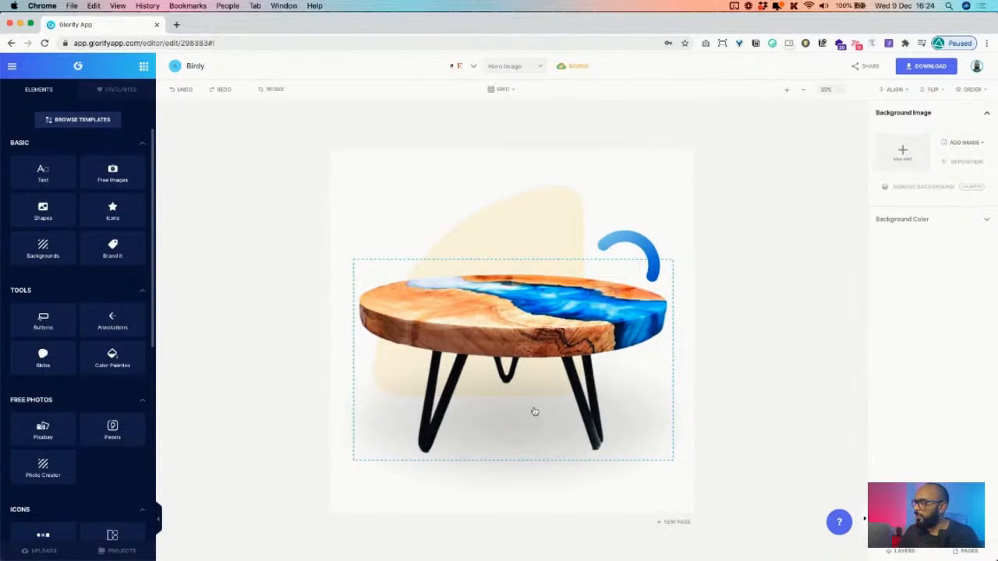
left_click(44, 359)
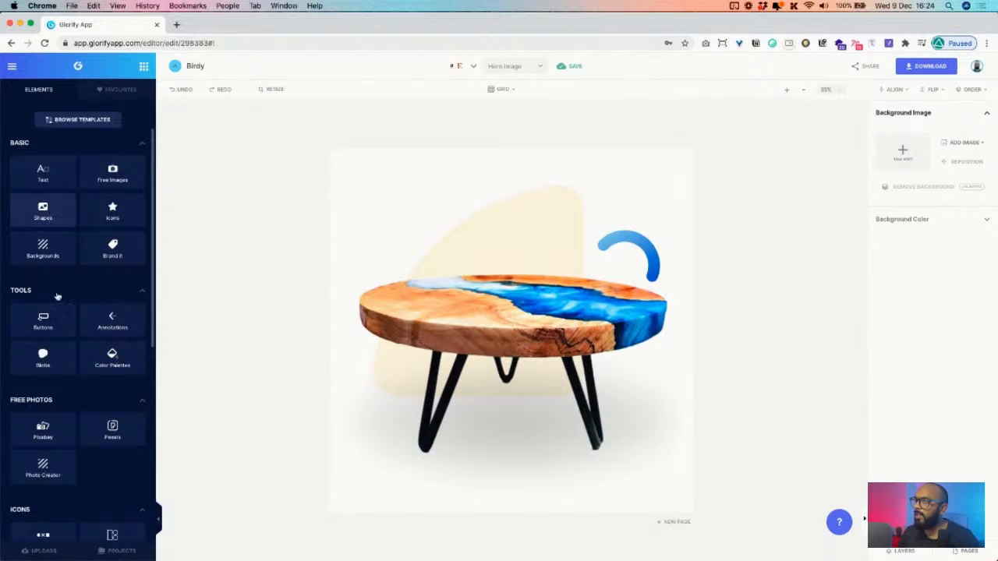
Add a curved shape from the Rounded shapes and place it, smaller, above the table.
scroll(58, 343, "down", 3)
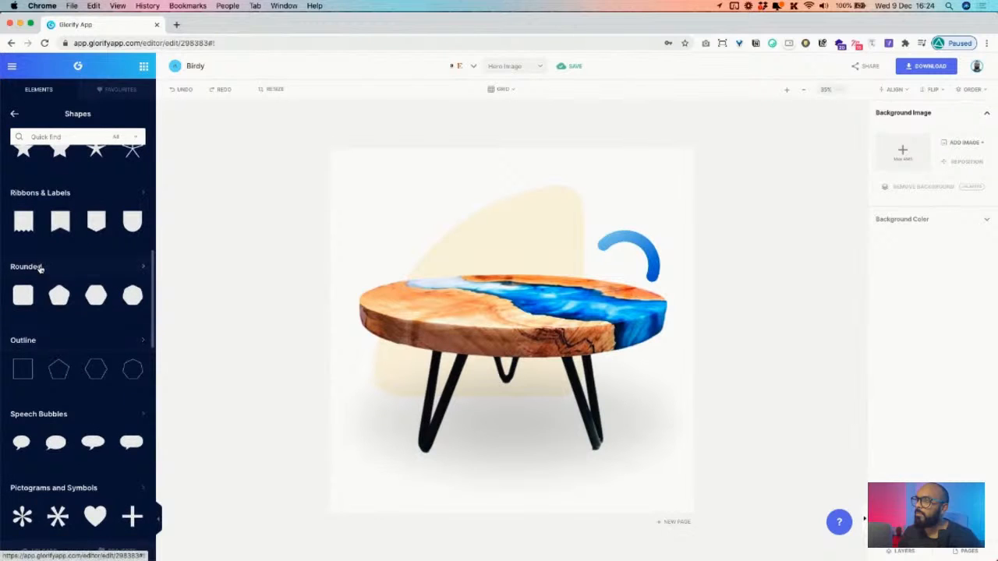
left_click(27, 267)
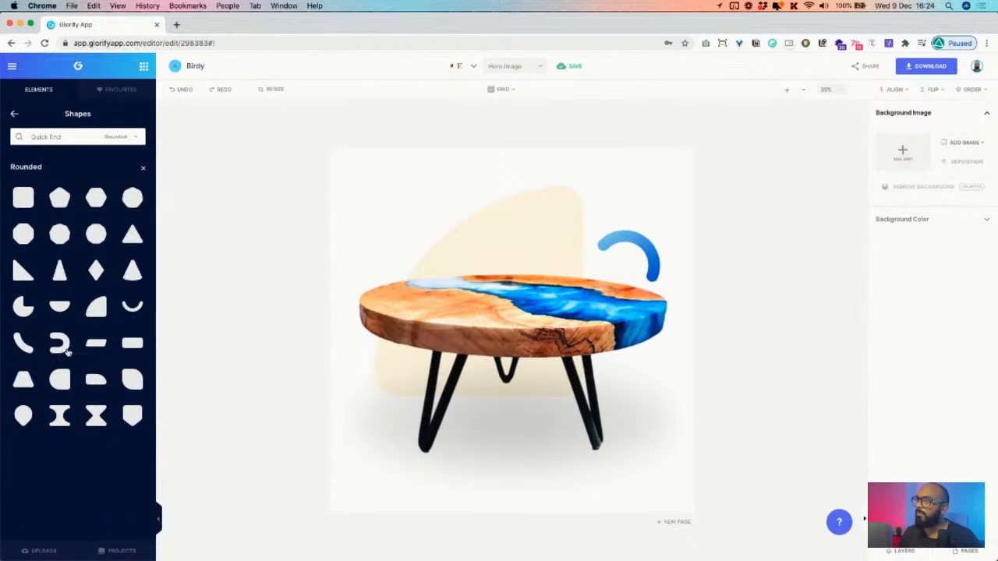
left_click(23, 343)
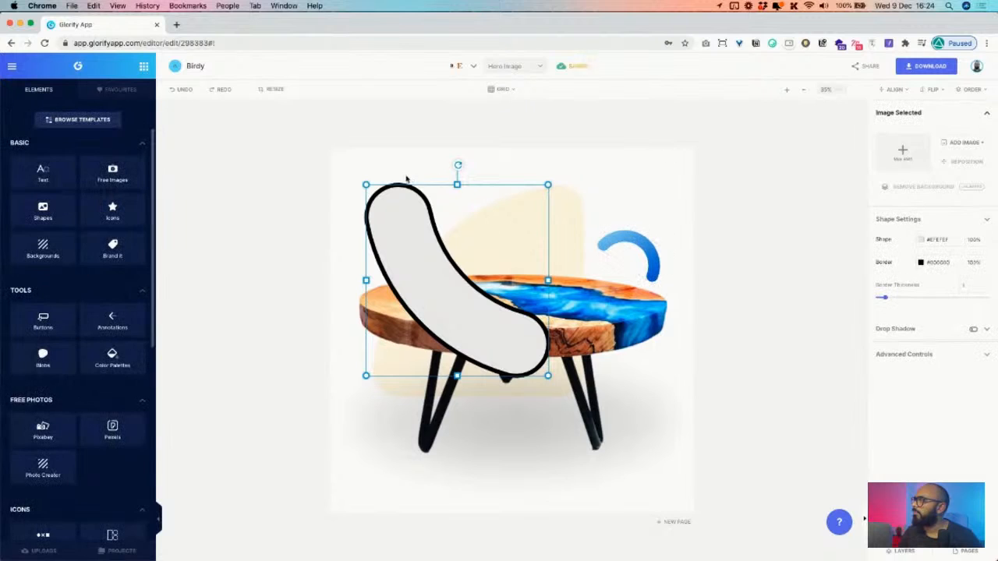
left_click_drag(366, 185, 540, 234)
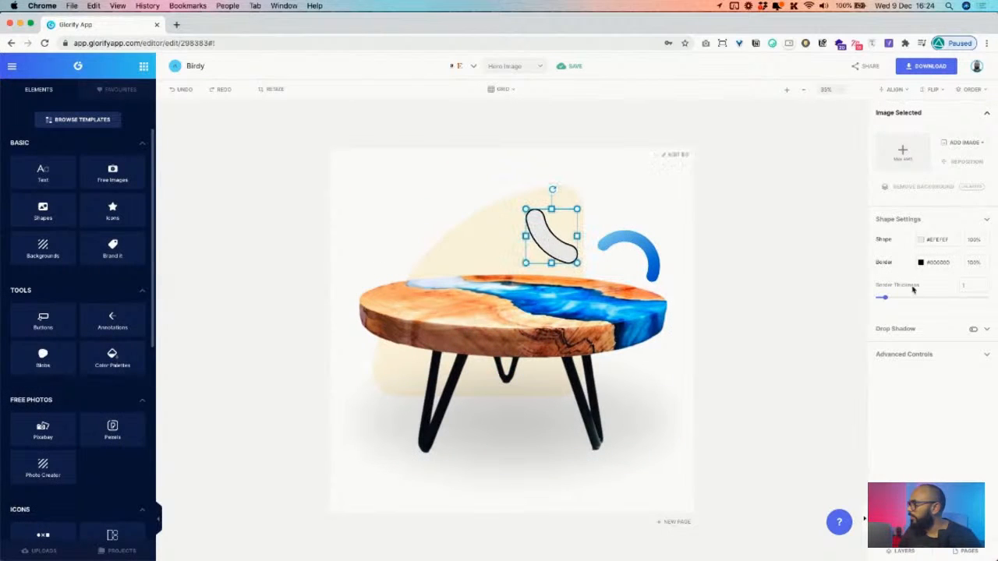
Reset the first blue arc's settings.
left_click(625, 234)
right_click(626, 234)
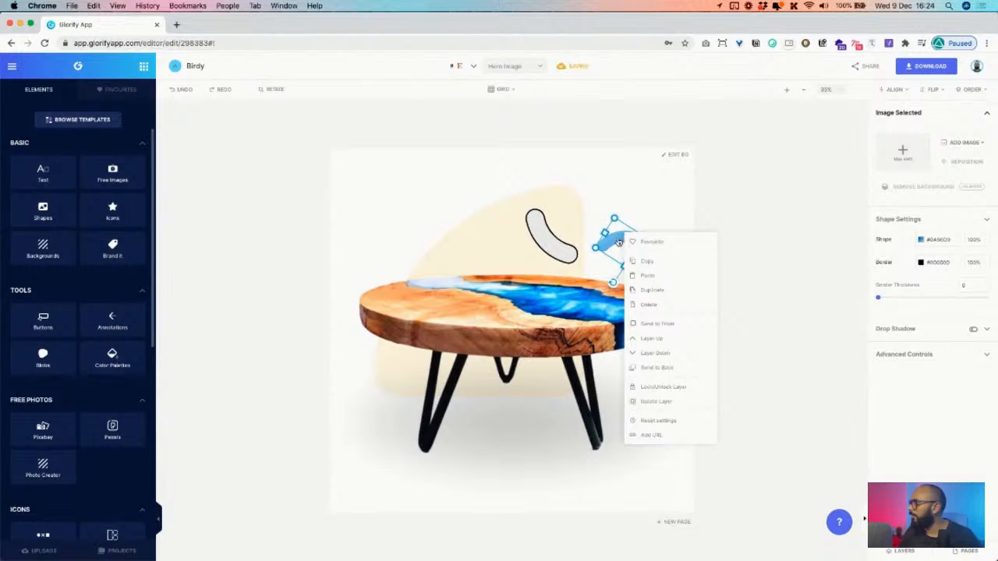
left_click(651, 421)
Give the new curved shape a light-to-dark blue gradient fill and no outline.
left_click(563, 248)
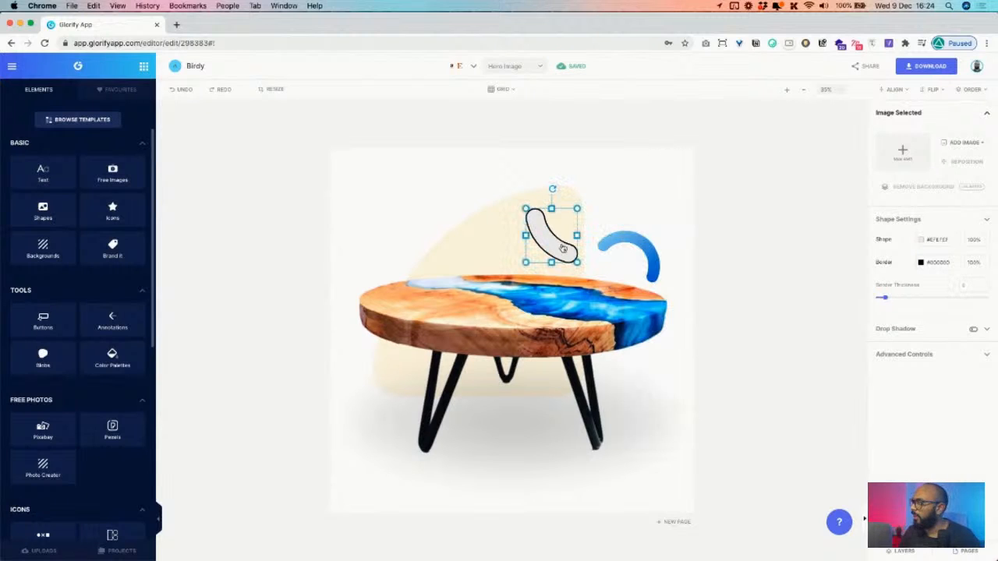
left_click(921, 241)
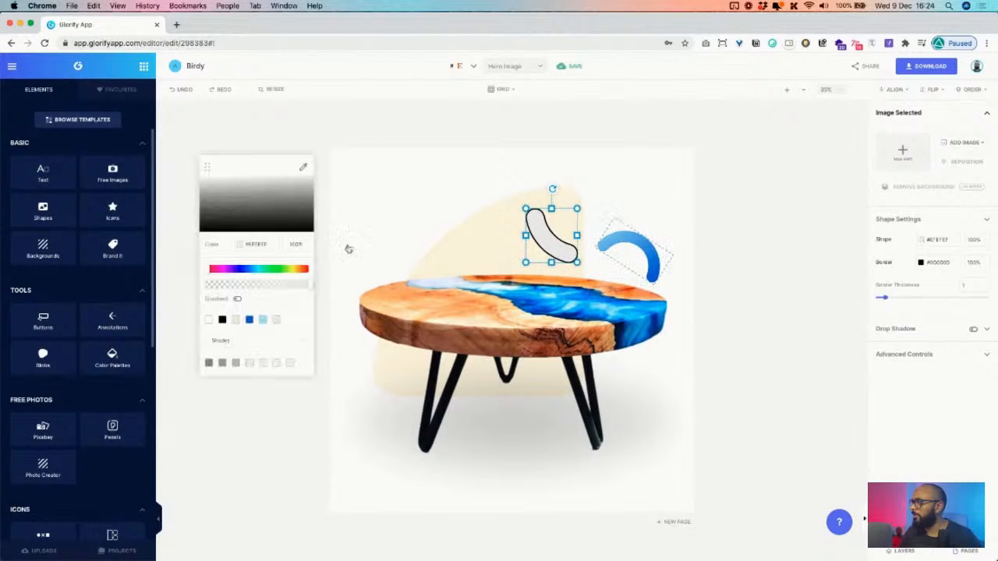
left_click(238, 300)
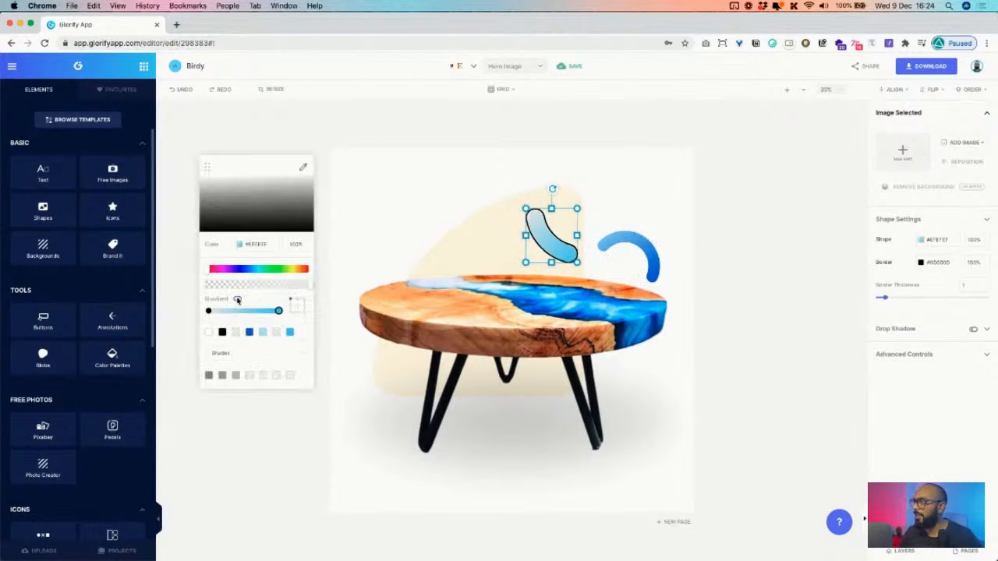
left_click(263, 334)
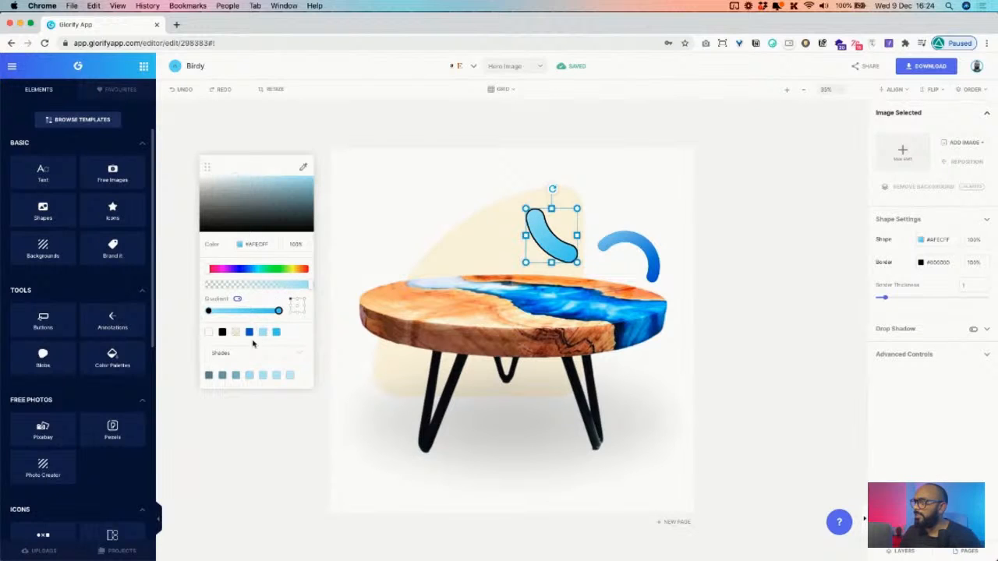
left_click(279, 312)
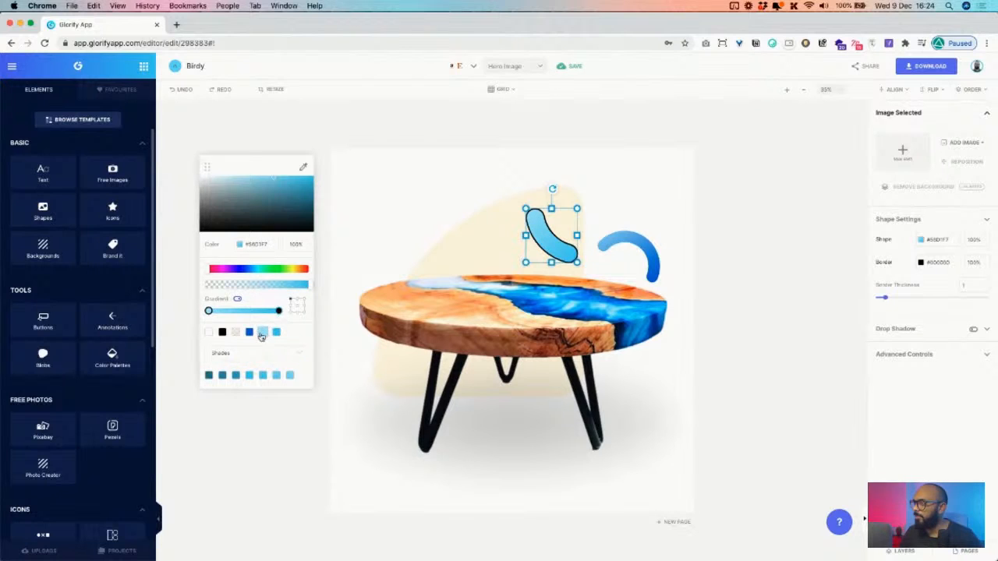
left_click(209, 311)
left_click(249, 333)
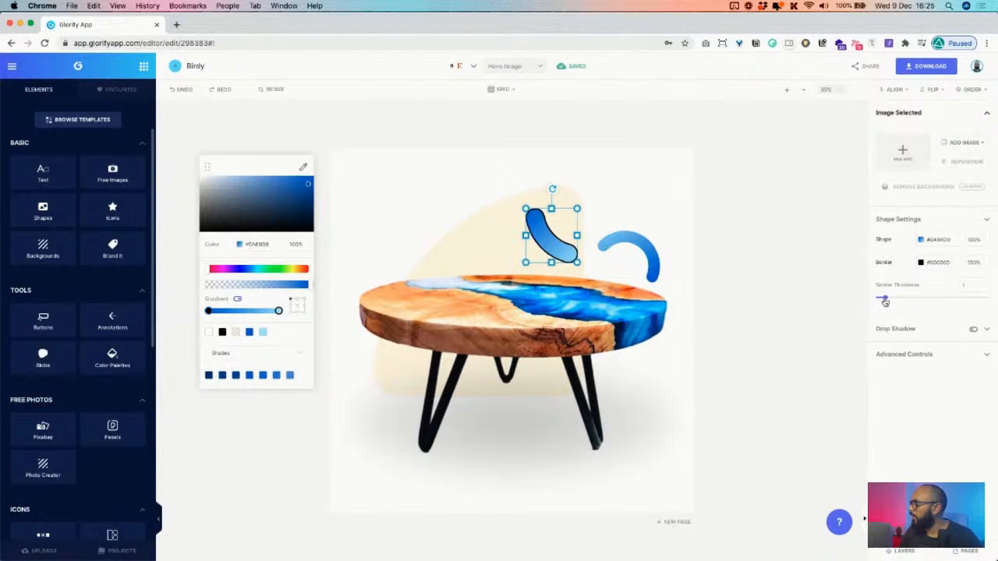
left_click_drag(885, 302, 878, 300)
left_click(752, 300)
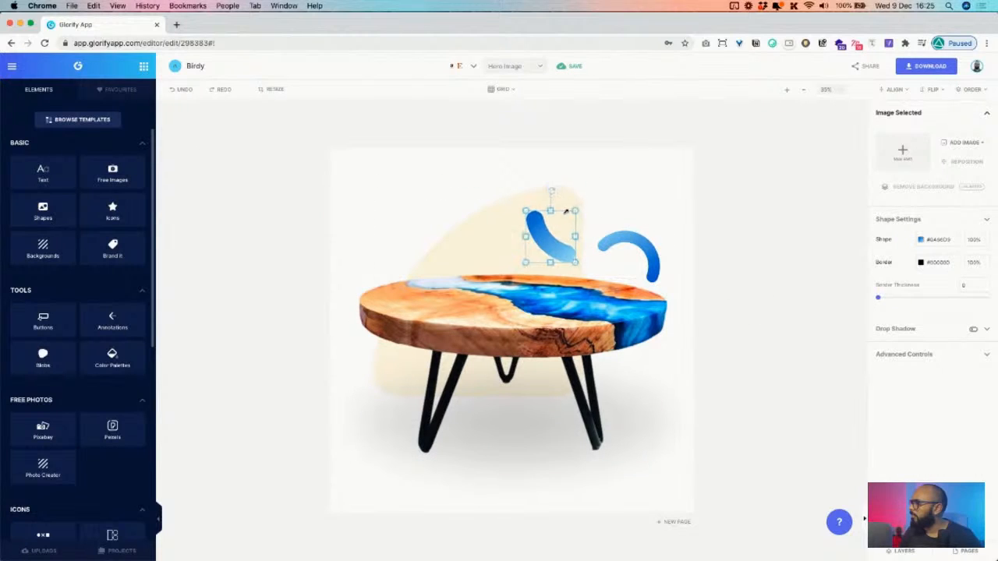
Shrink the small blue shape, move it beside the first arc and rotate it clockwise.
mouse_move(566, 212)
left_mouse_down()
mouse_move(554, 217)
mouse_move(574, 244)
mouse_move(575, 218)
mouse_move(565, 227)
left_mouse_up()
left_click_drag(607, 214, 622, 240)
left_click(655, 205)
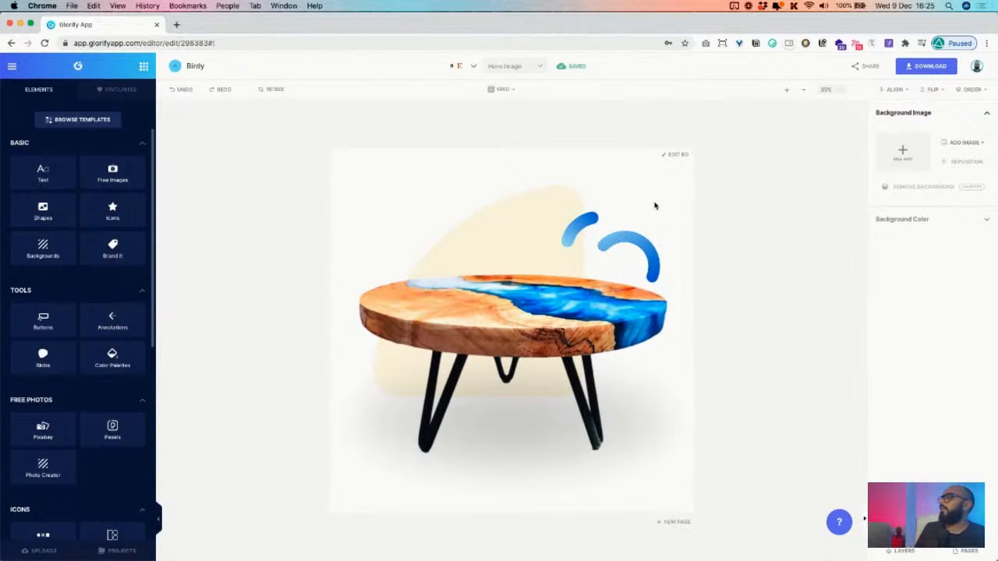
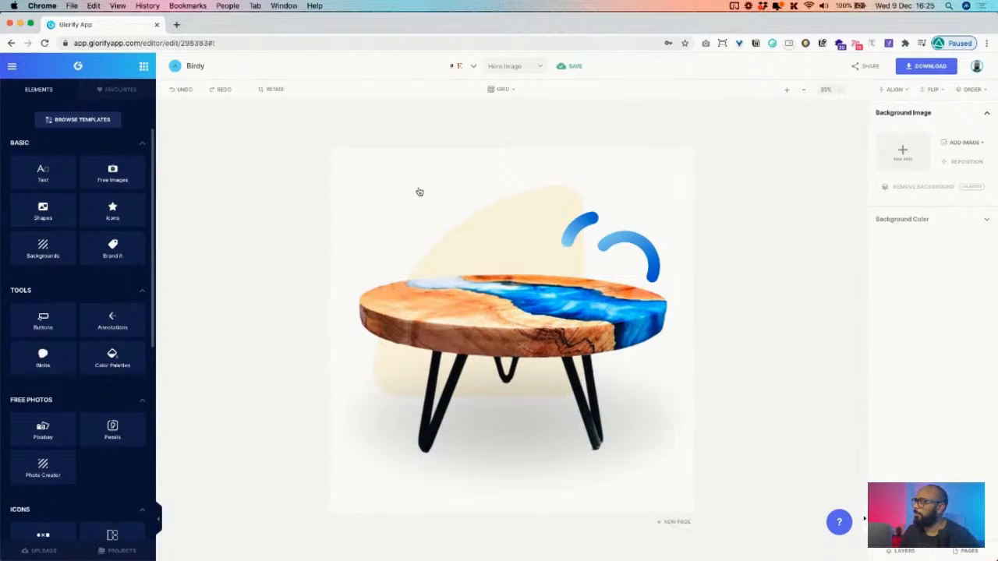
Select the beige backdrop shape behind the table and switch its fill to a gradient.
left_click(526, 234)
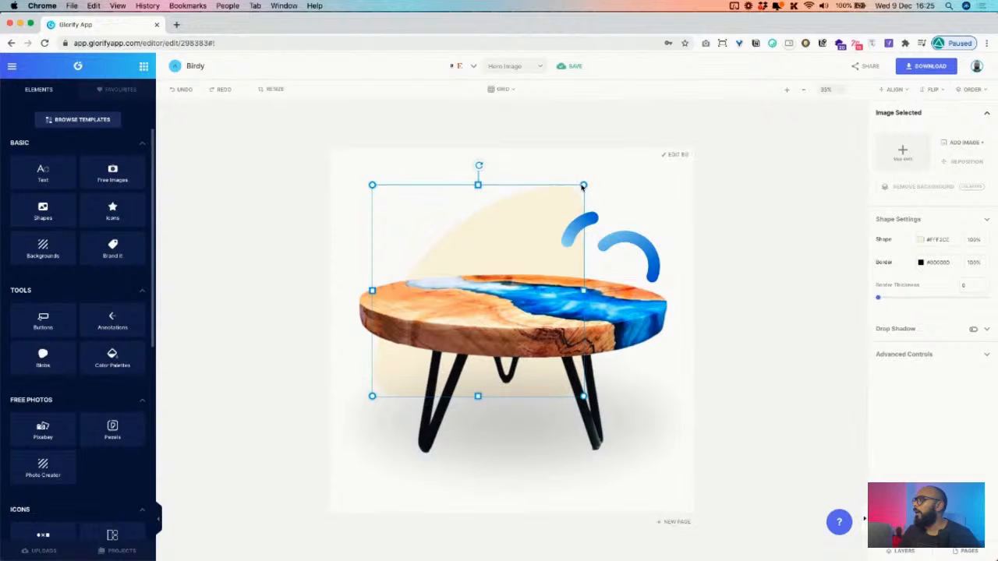
left_click(637, 179)
left_click(520, 238)
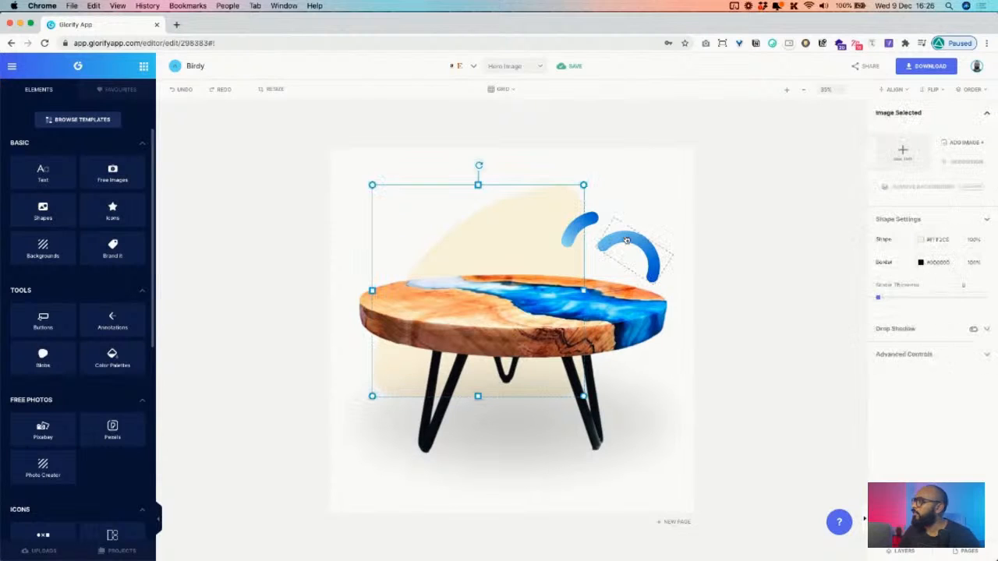
left_click(578, 232)
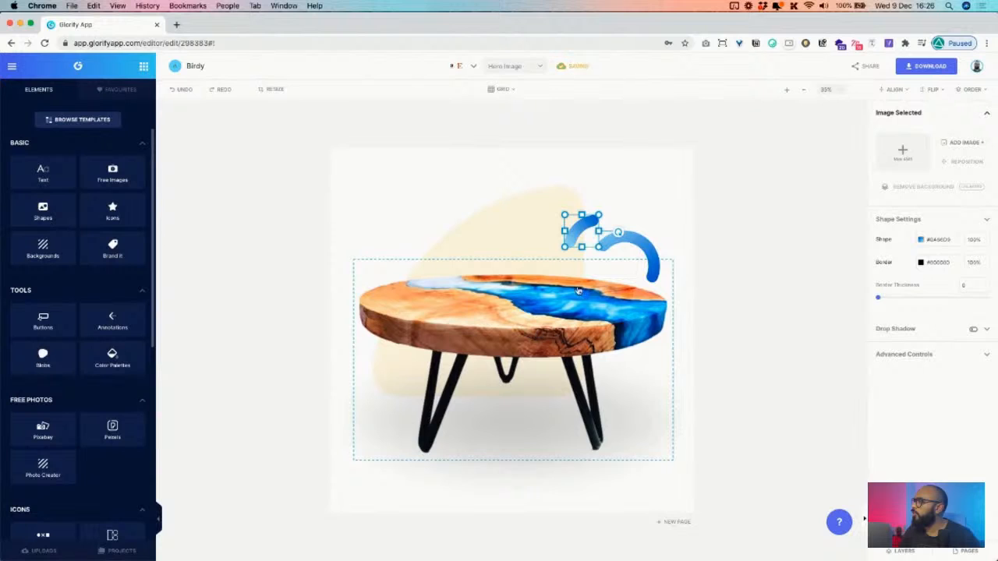
left_click(638, 242)
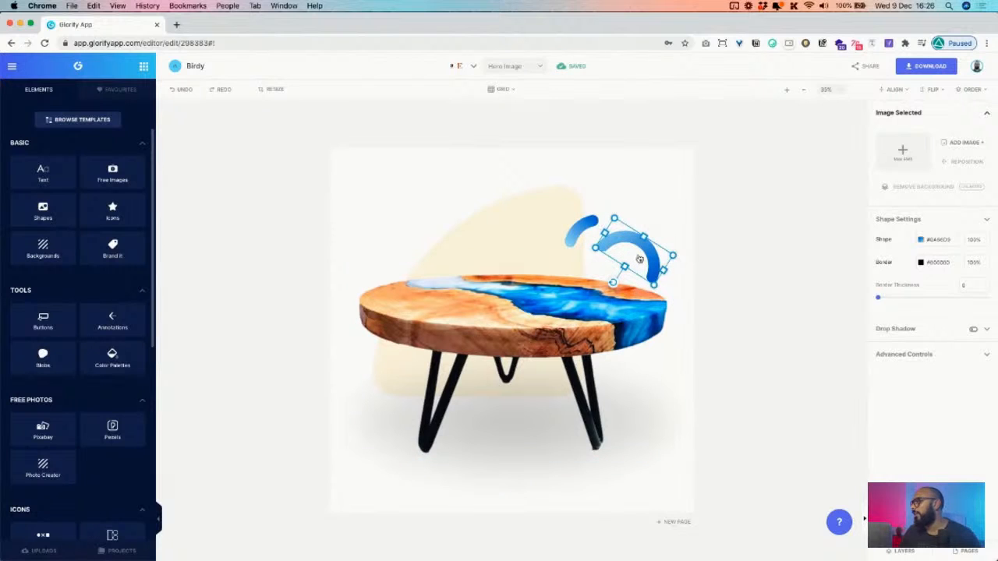
left_click(530, 212)
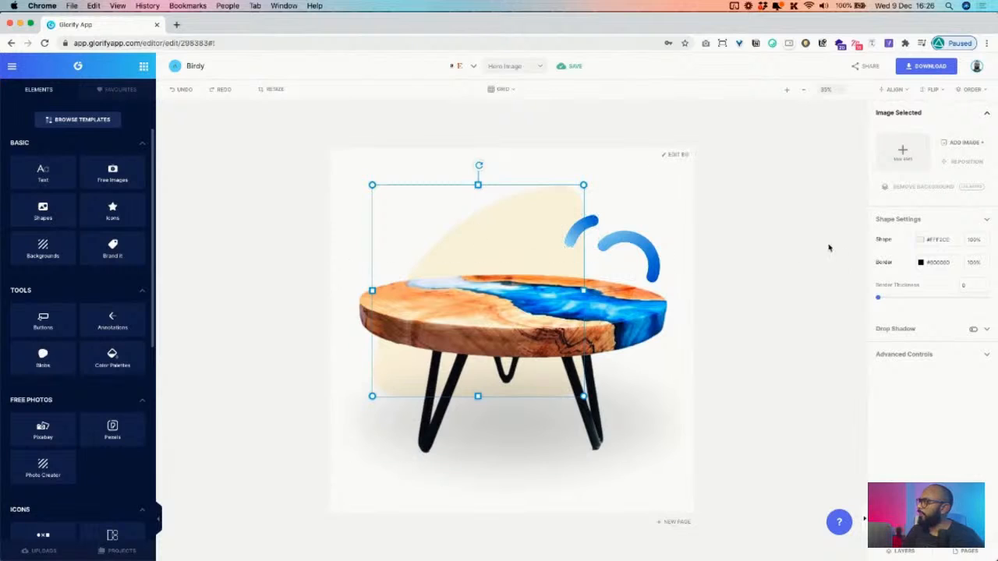
left_click(922, 240)
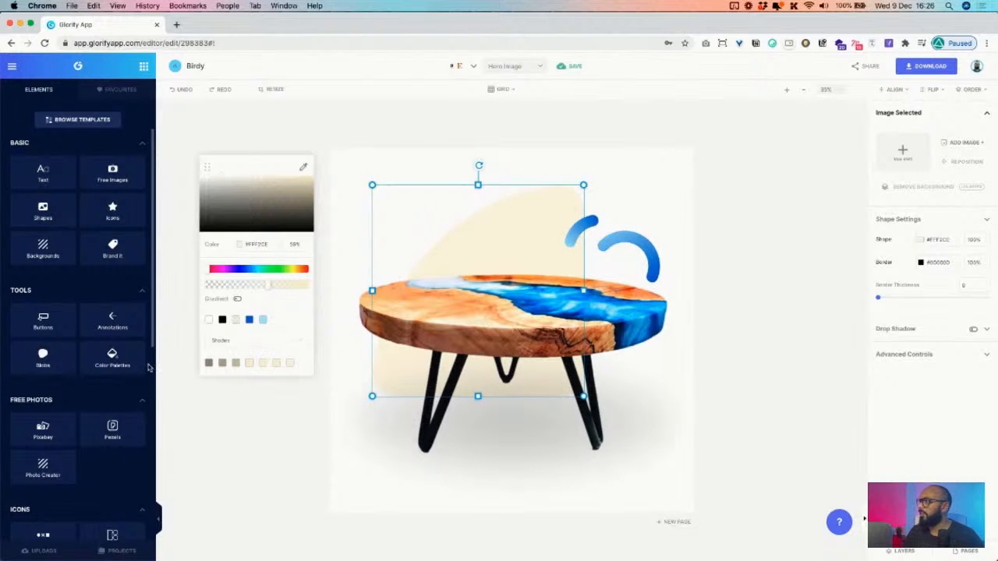
left_click(238, 300)
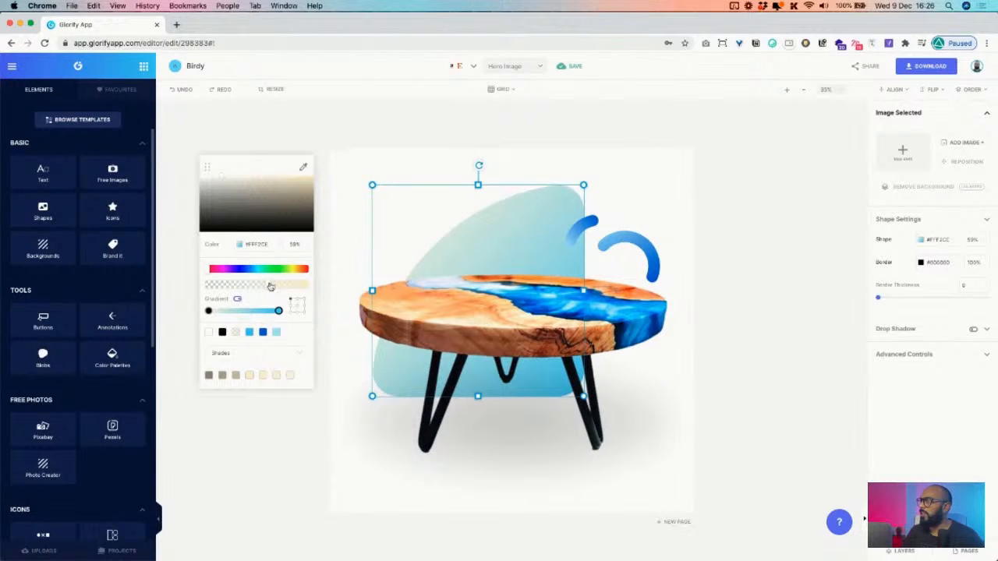
left_click(279, 310)
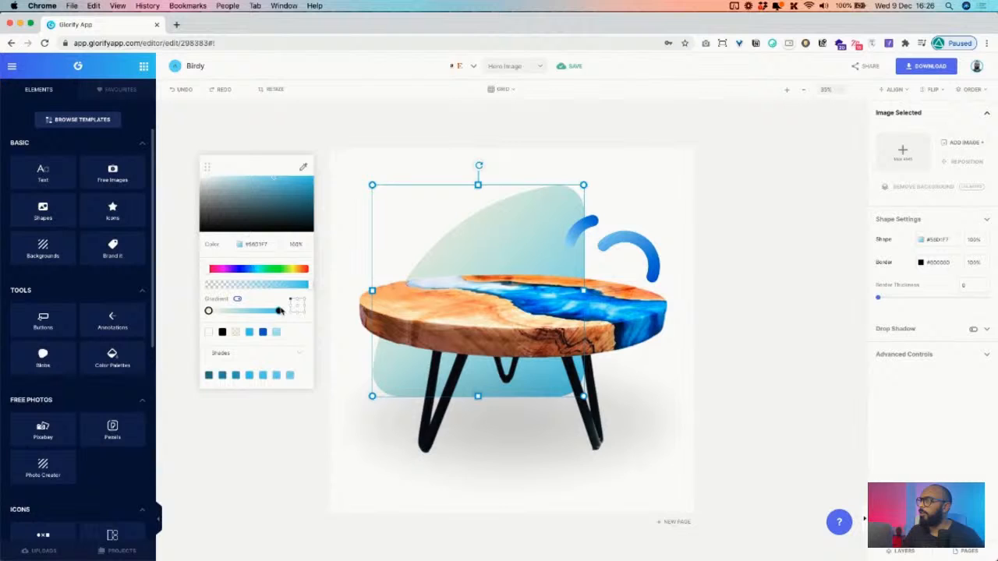
Sample the table's wood colour and lighten the fill to a soft peach (#FFF2CE, 59% opacity).
left_click(303, 166)
left_click(417, 287)
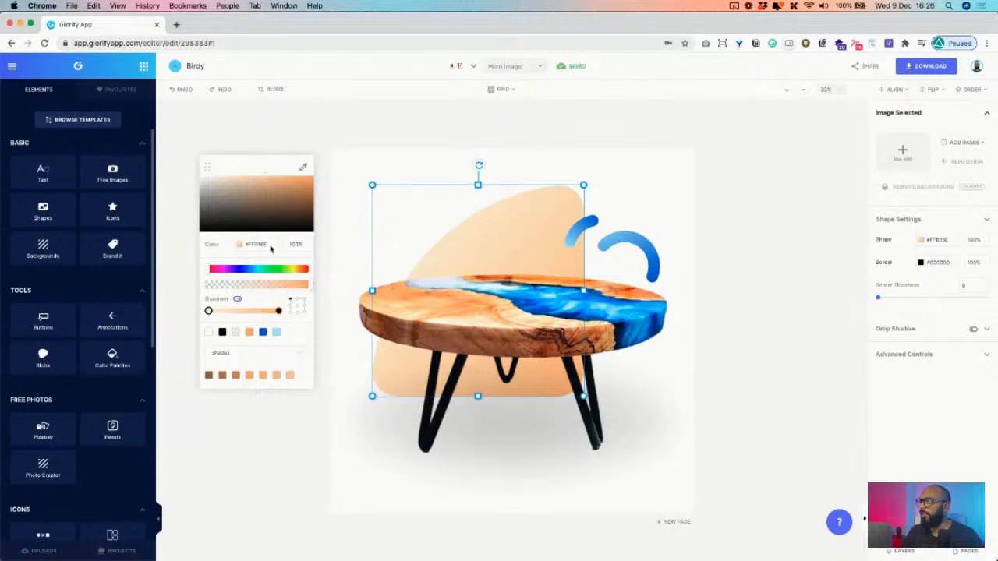
left_click_drag(265, 173, 221, 176)
left_click(250, 178)
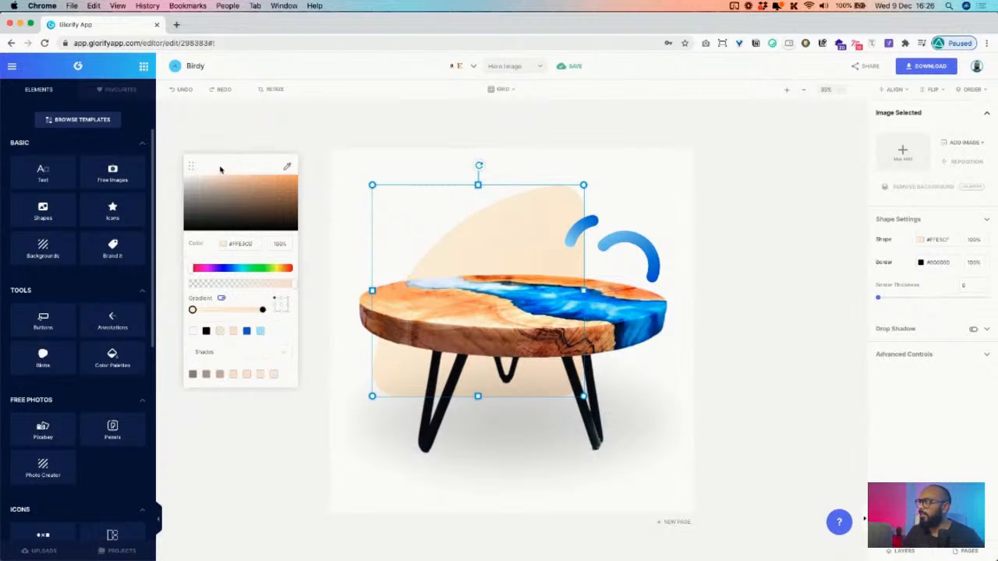
left_click_drag(220, 169, 238, 173)
left_click(340, 178)
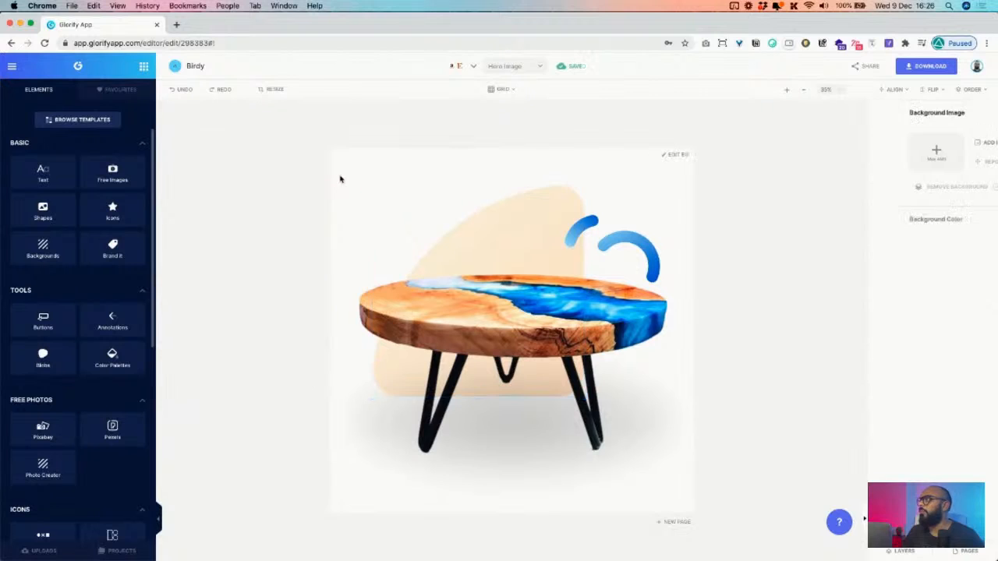
left_click(521, 210)
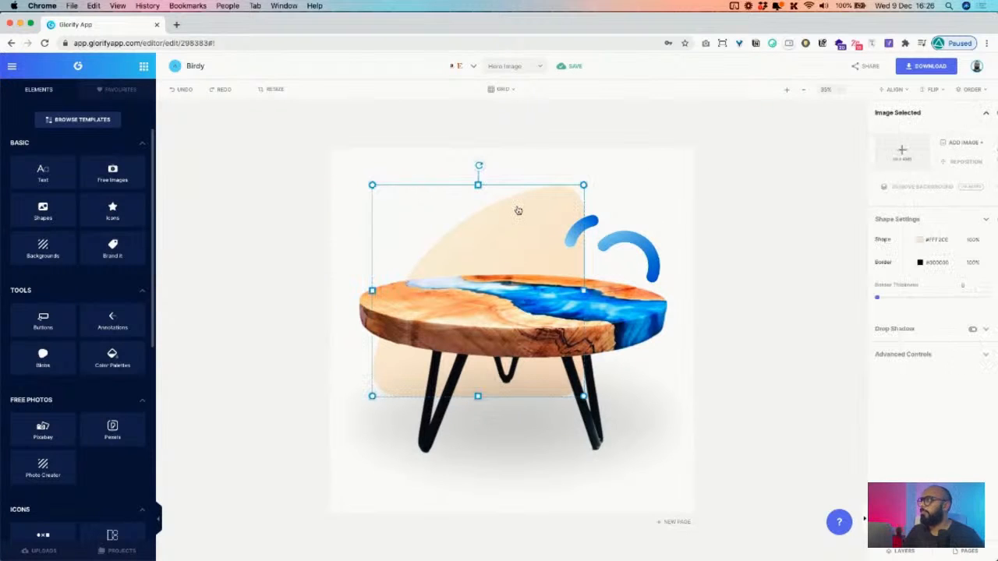
left_click(922, 242)
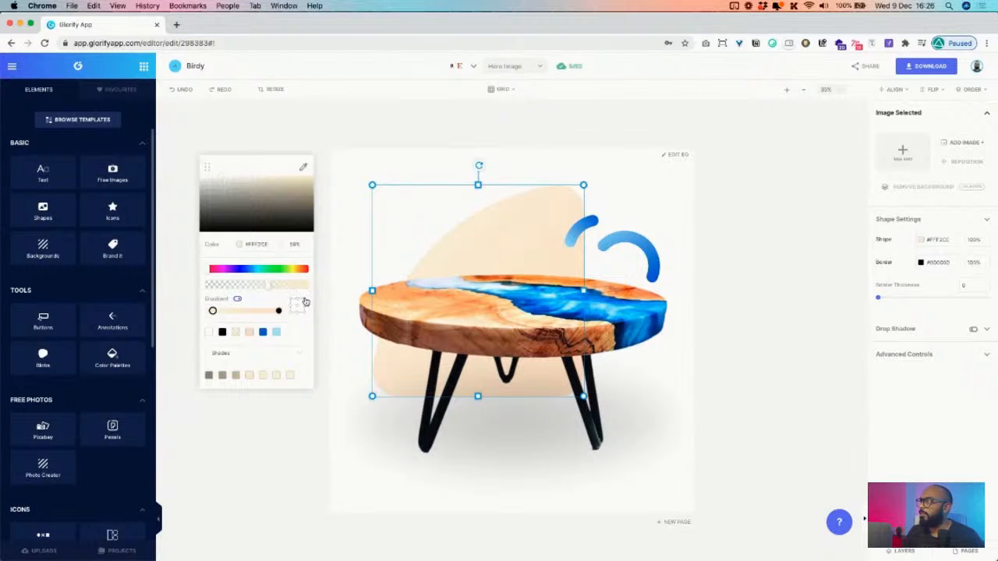
left_click(495, 515)
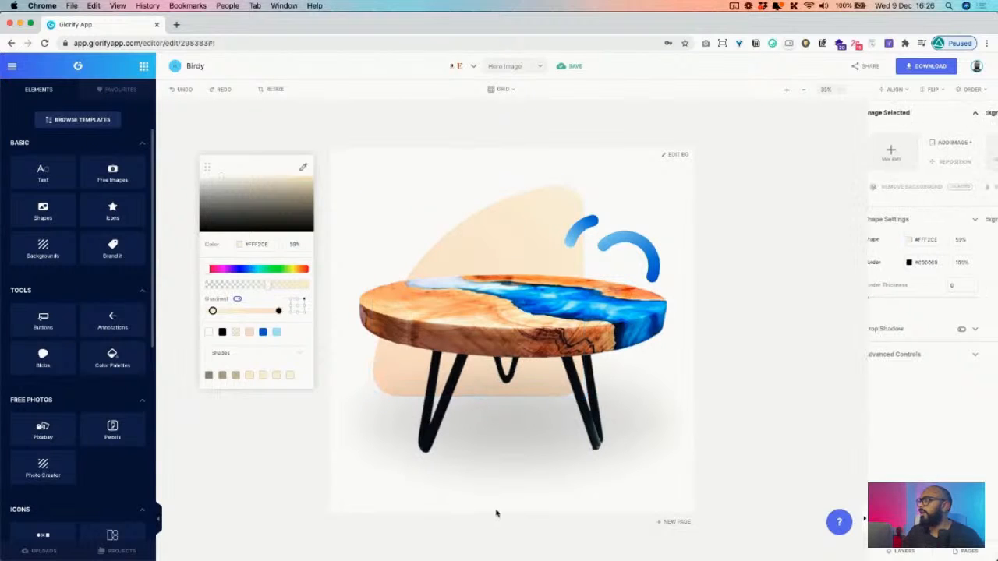
Shrink the peach shape slightly and shift it lower behind the table.
left_click(513, 228)
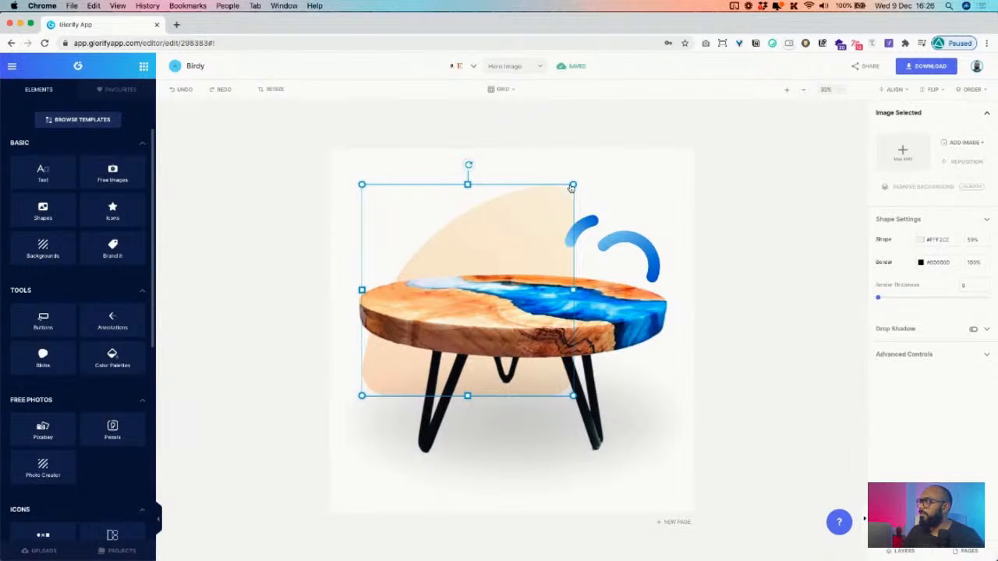
left_click_drag(571, 187, 557, 198)
mouse_move(519, 226)
left_mouse_down()
mouse_move(532, 206)
mouse_move(531, 215)
left_mouse_up()
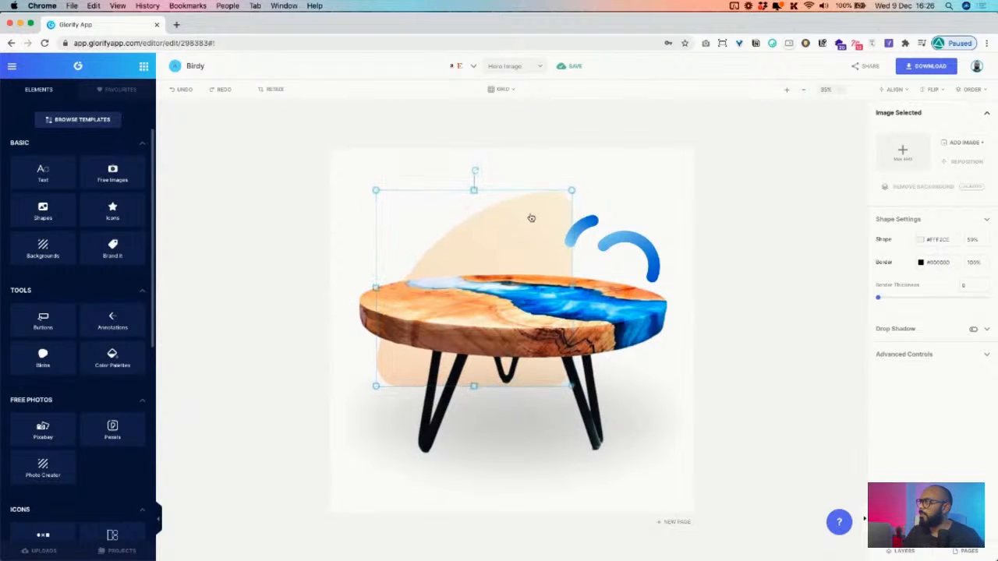
left_click(610, 248)
left_click(582, 236)
left_click(676, 397)
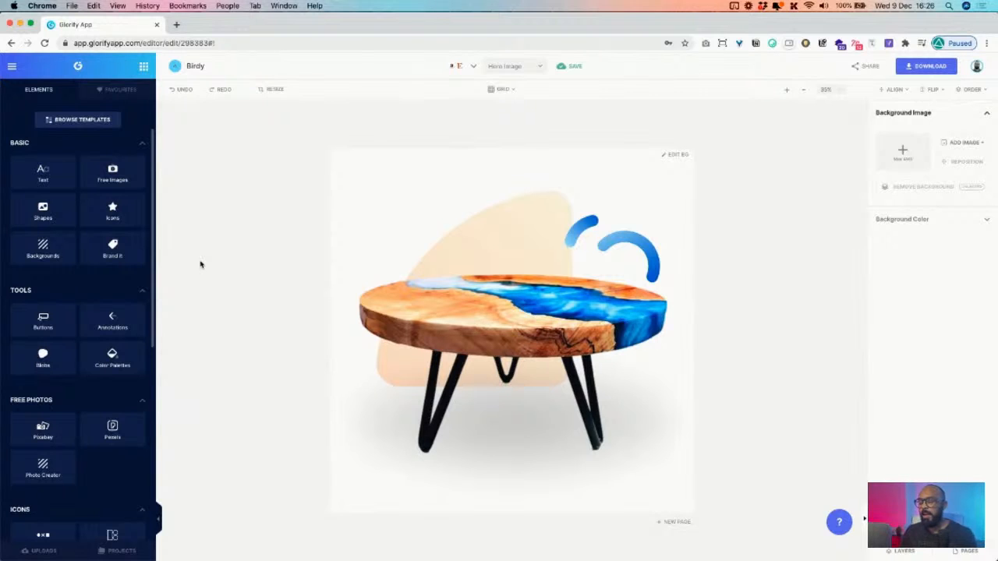
left_click(42, 173)
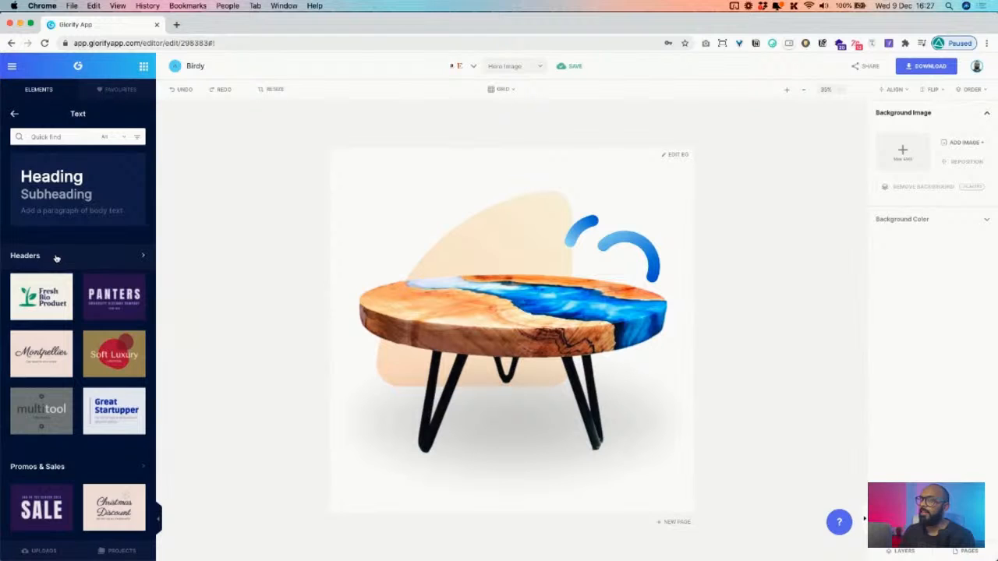
scroll(56, 258, "down", 10)
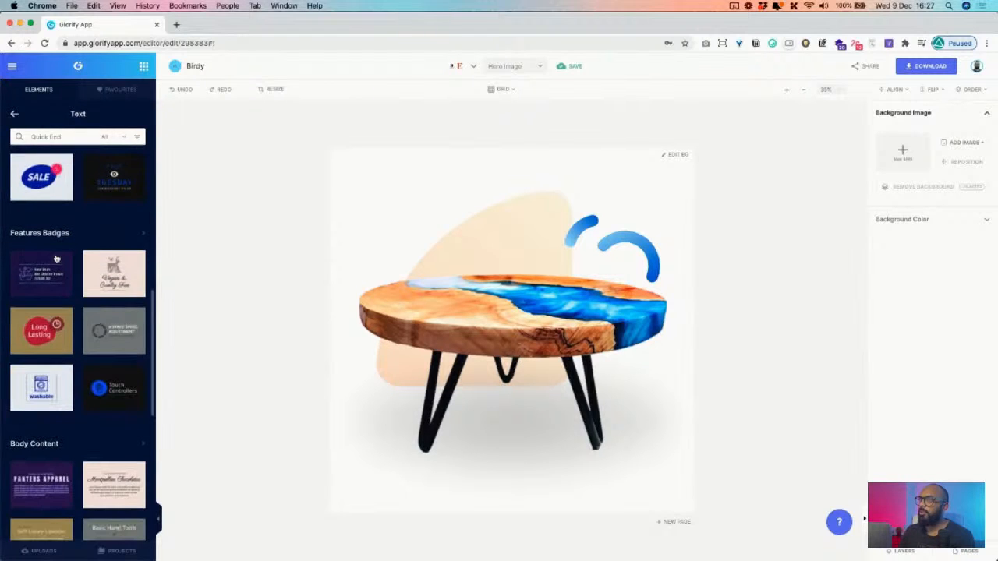
scroll(58, 234, "down", 5)
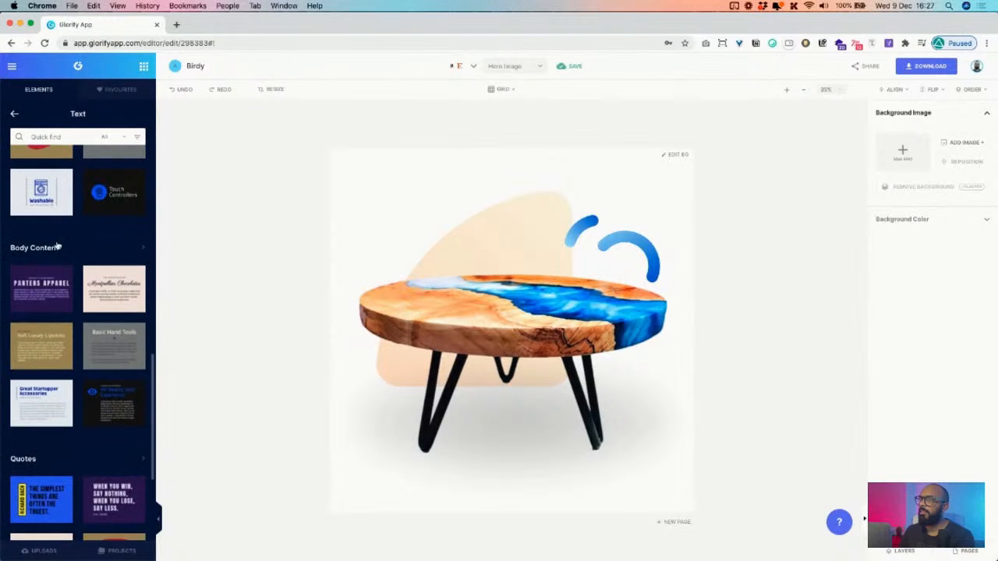
scroll(54, 249, "down", 5)
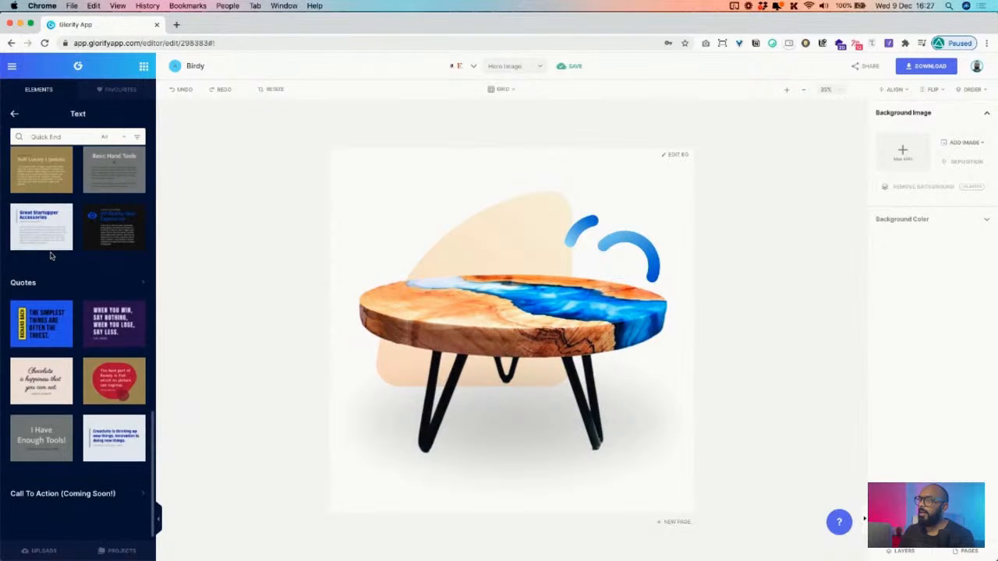
scroll(50, 258, "up", 10)
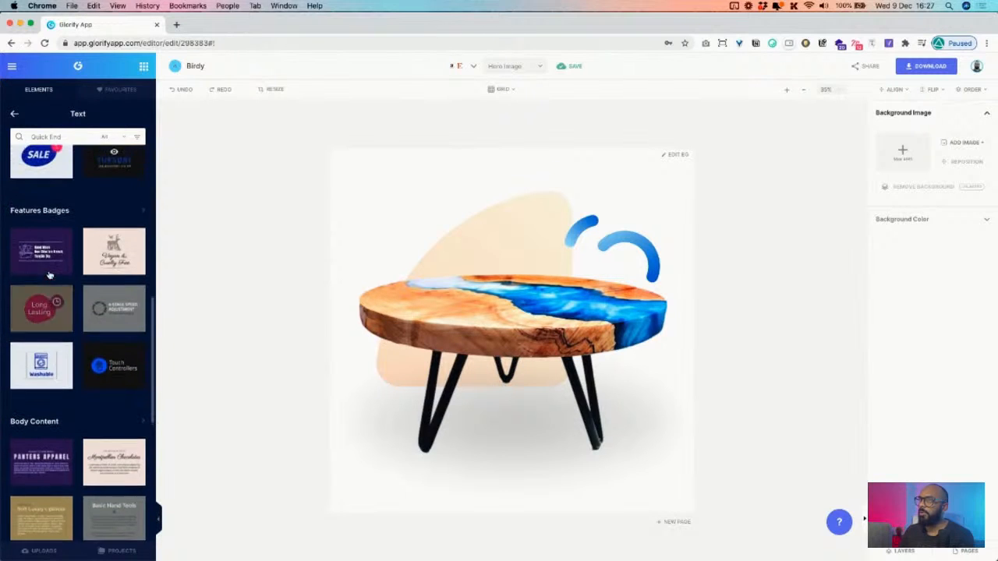
scroll(49, 275, "up", 2)
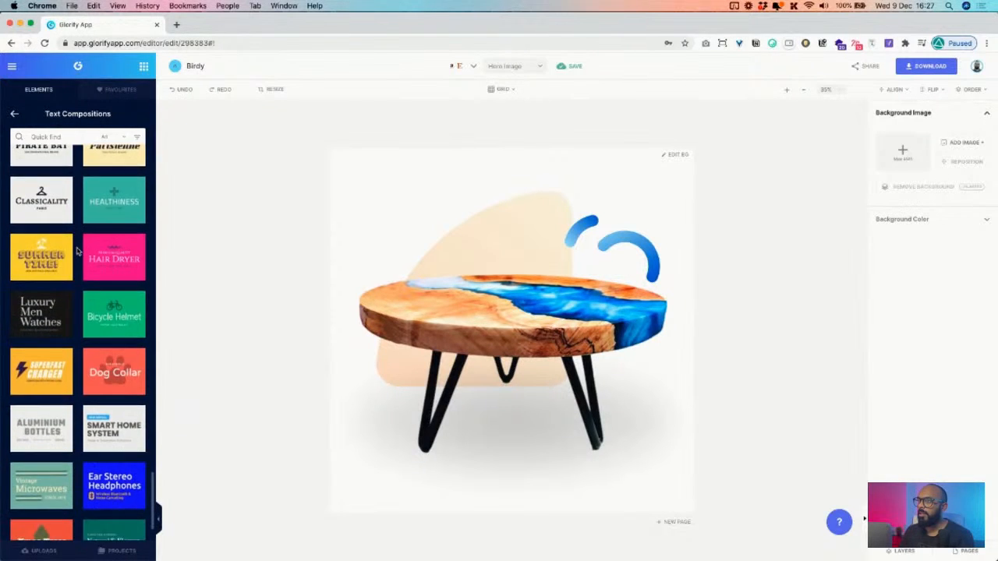
scroll(77, 251, "down", 3)
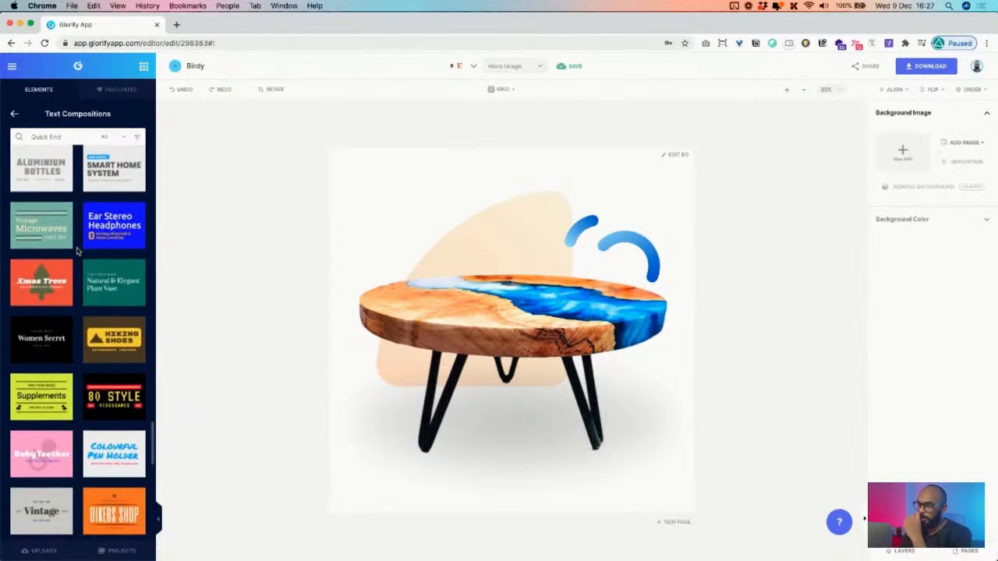
left_click(137, 140)
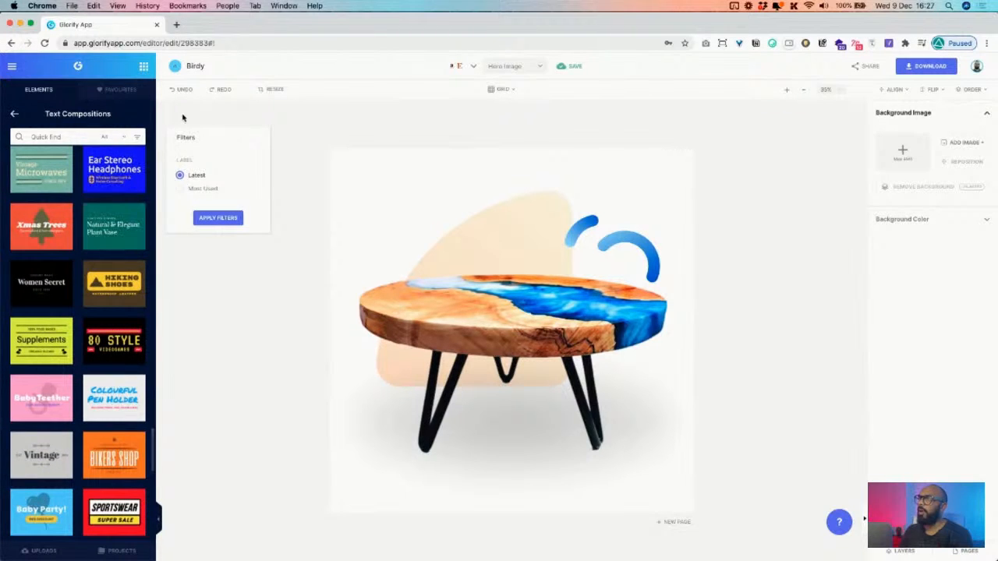
left_click(219, 217)
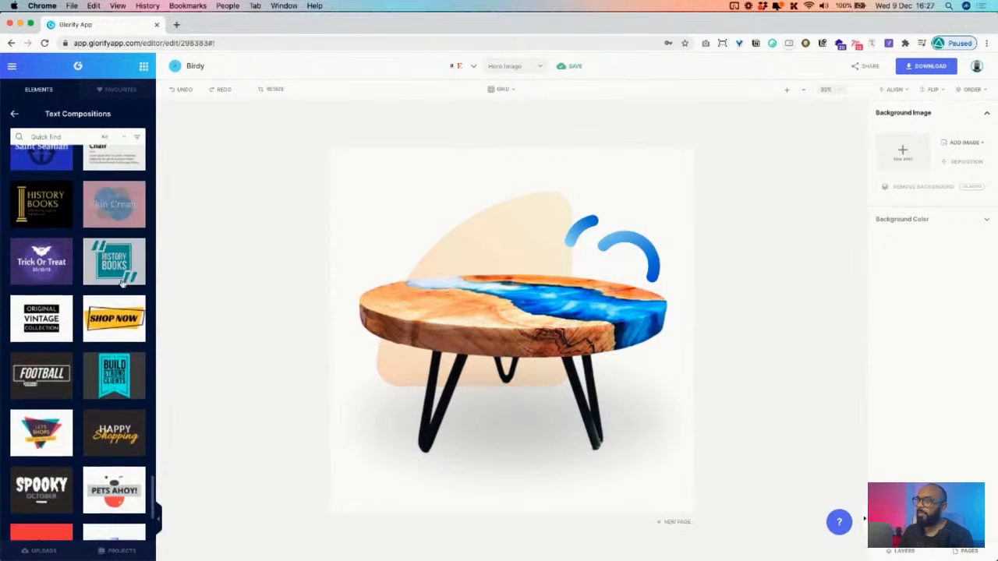
scroll(122, 284, "down", 5)
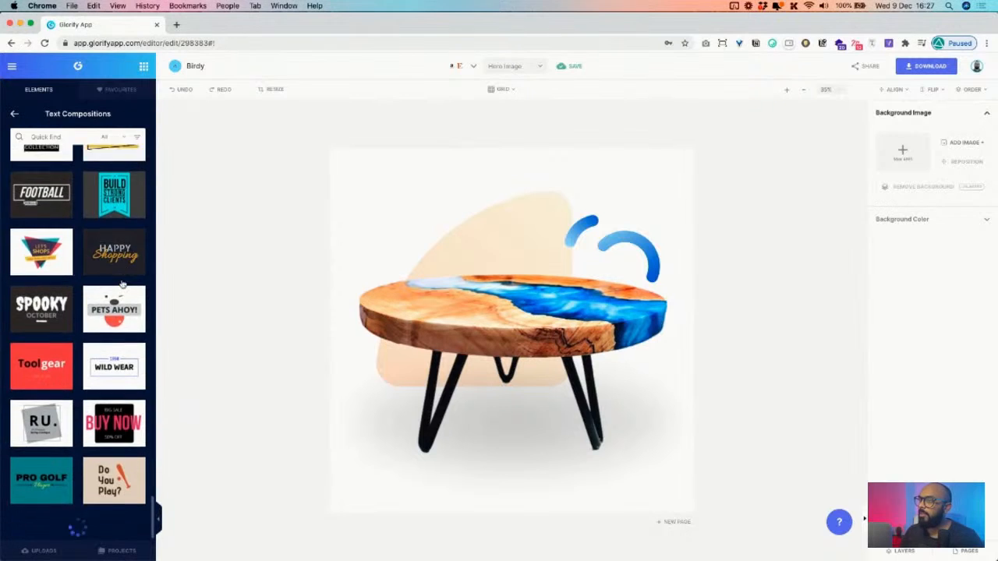
scroll(122, 285, "down", 5)
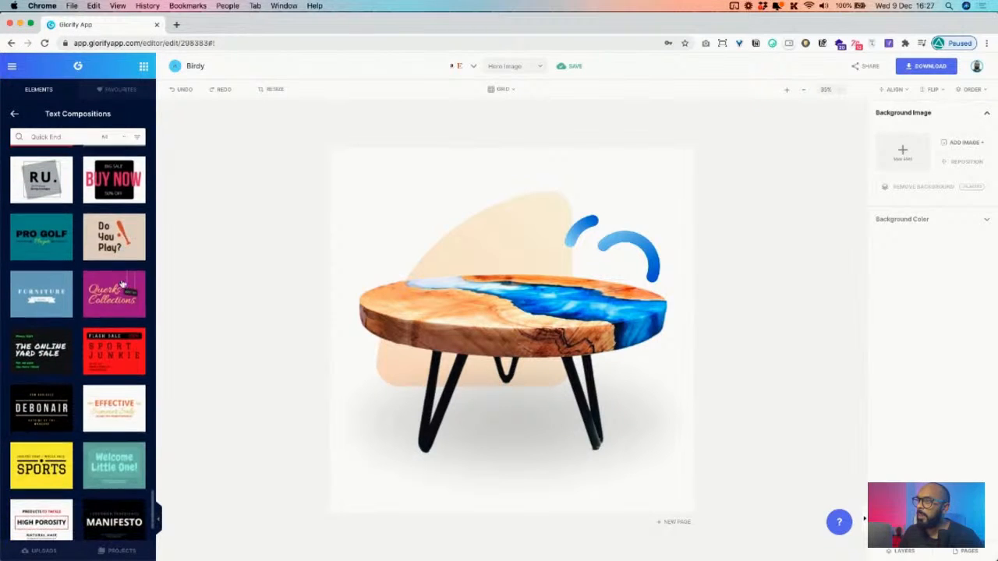
scroll(123, 285, "down", 5)
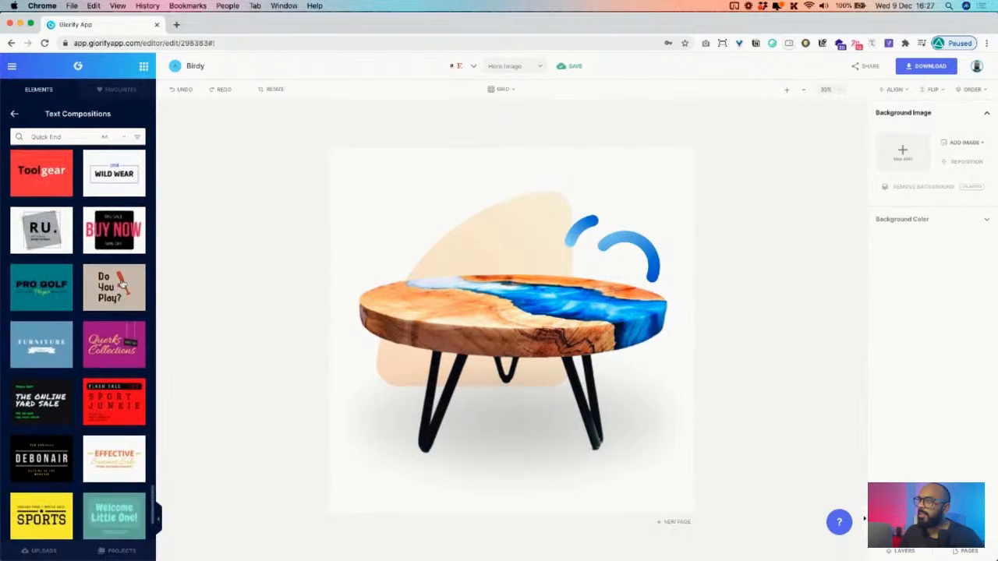
scroll(123, 285, "up", 6)
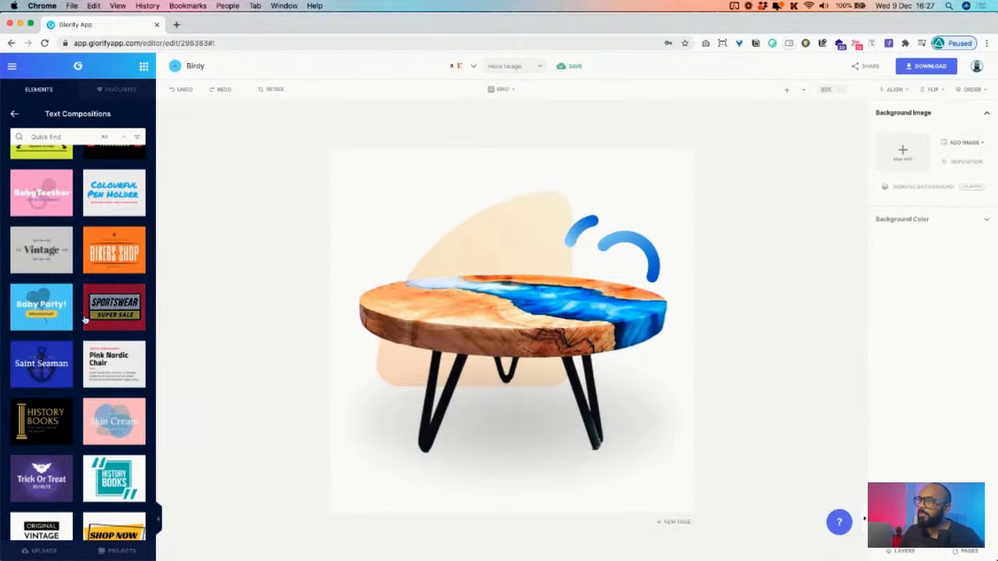
scroll(84, 318, "up", 1)
scroll(86, 317, "up", 1)
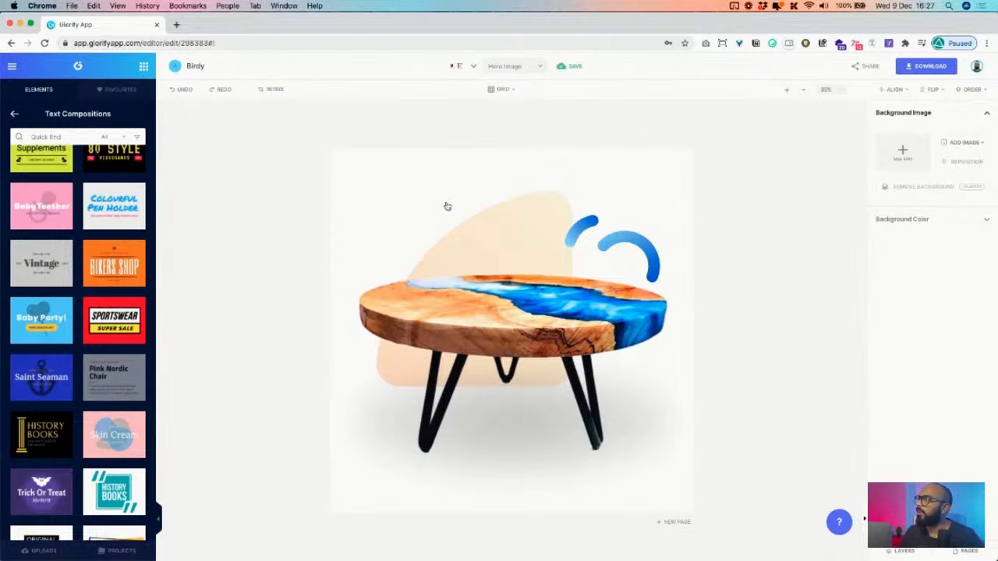
Add the Pink Nordic Chair text composition and fit it into the upper-left area.
left_click(456, 251)
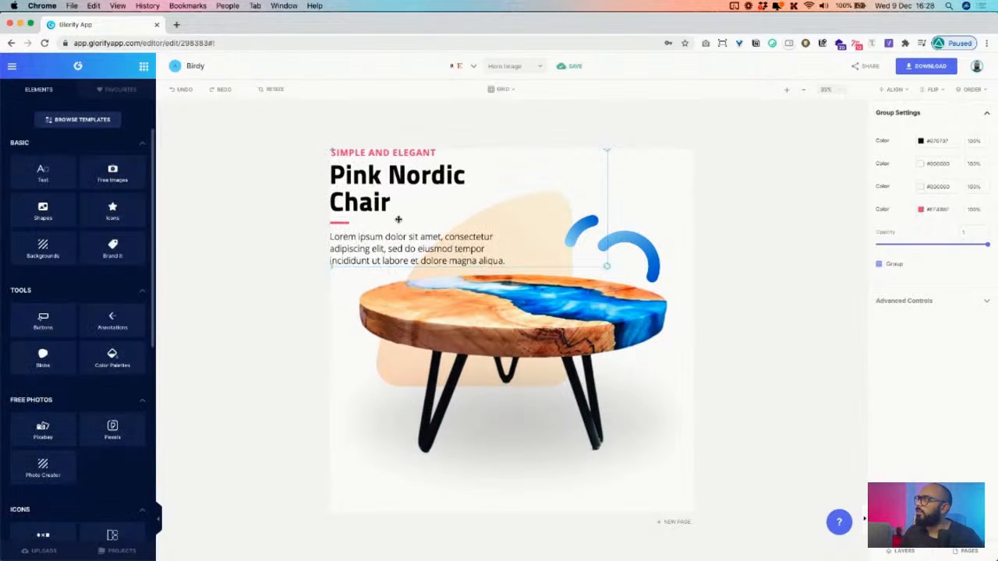
left_click_drag(400, 220, 417, 235)
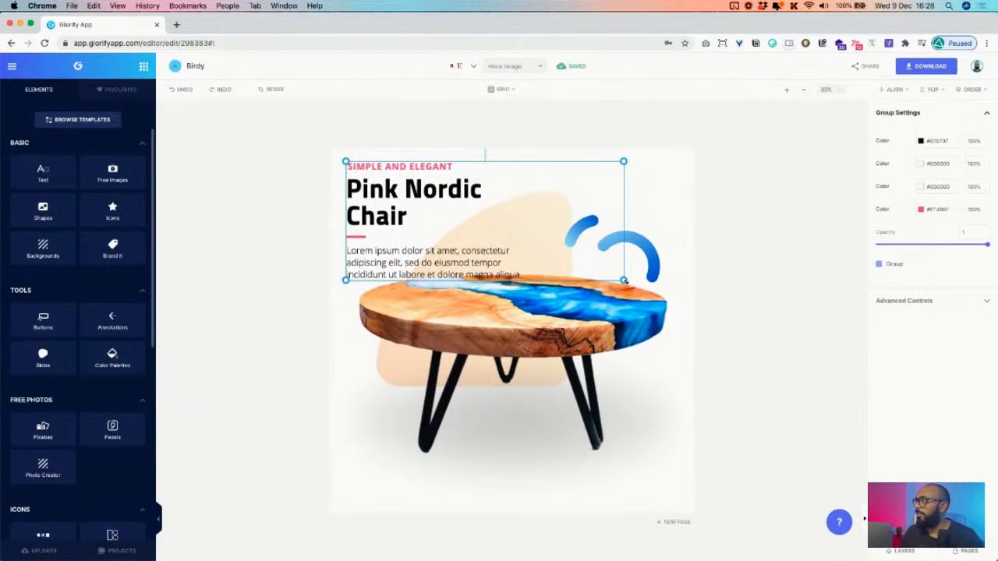
left_click_drag(614, 275, 429, 263)
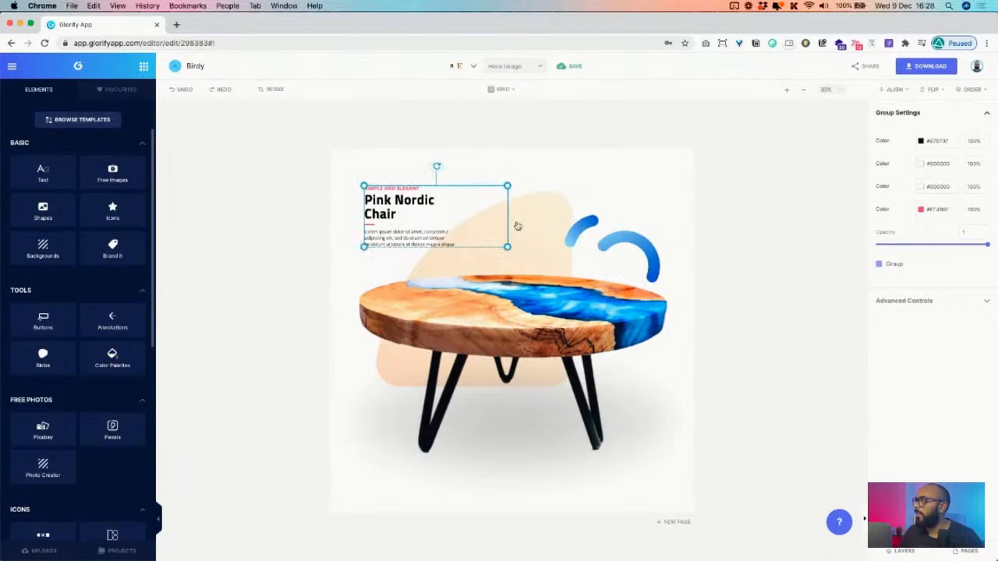
left_click_drag(414, 212, 409, 192)
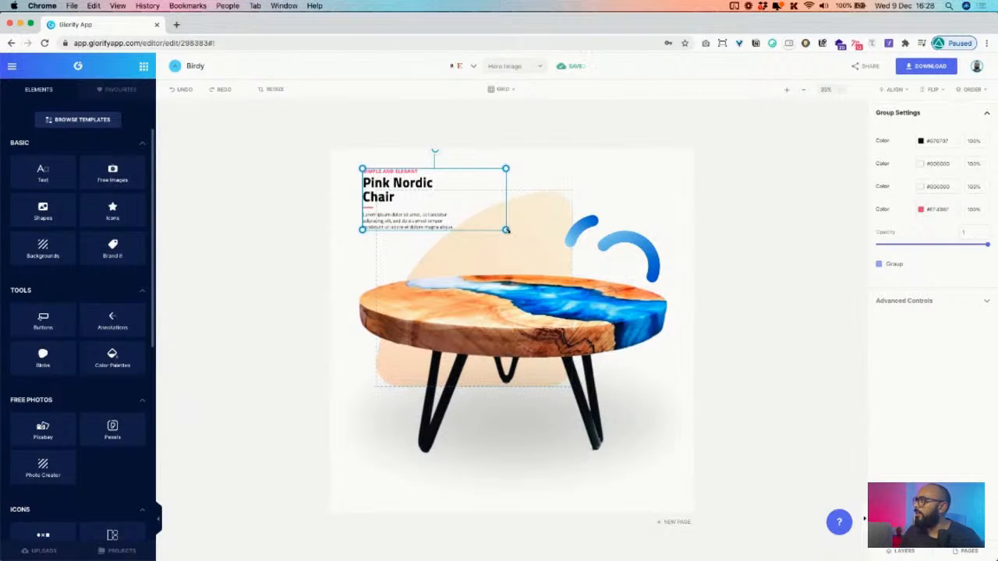
left_click_drag(506, 230, 523, 255)
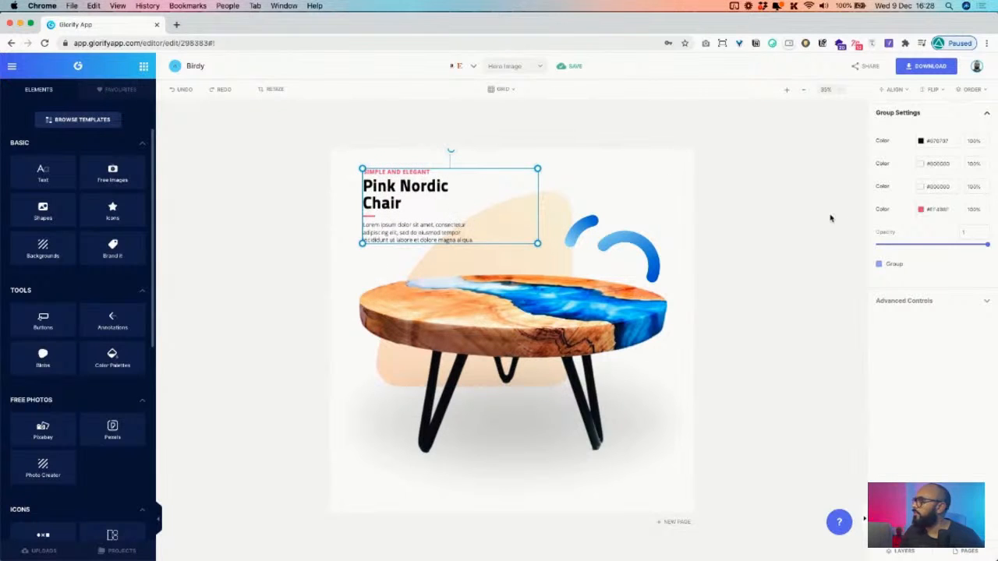
Ungroup the composition and move its lorem ipsum paragraph to the bottom of the canvas.
left_click(879, 263)
left_click(591, 180)
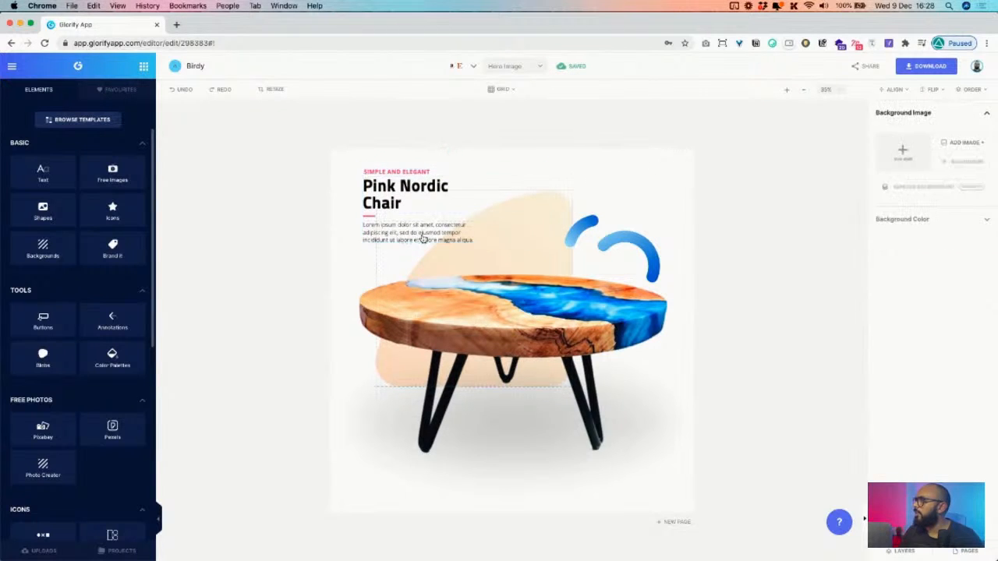
left_click(423, 238)
left_click_drag(420, 417, 422, 490)
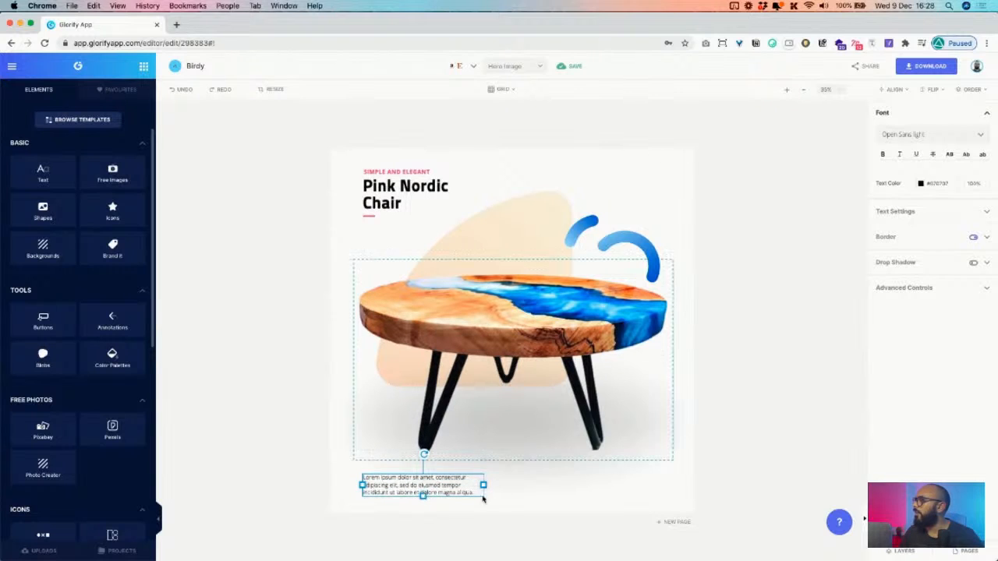
Widen the paragraph to two lines and colour it with the table top's orange.
left_click_drag(484, 485, 542, 481)
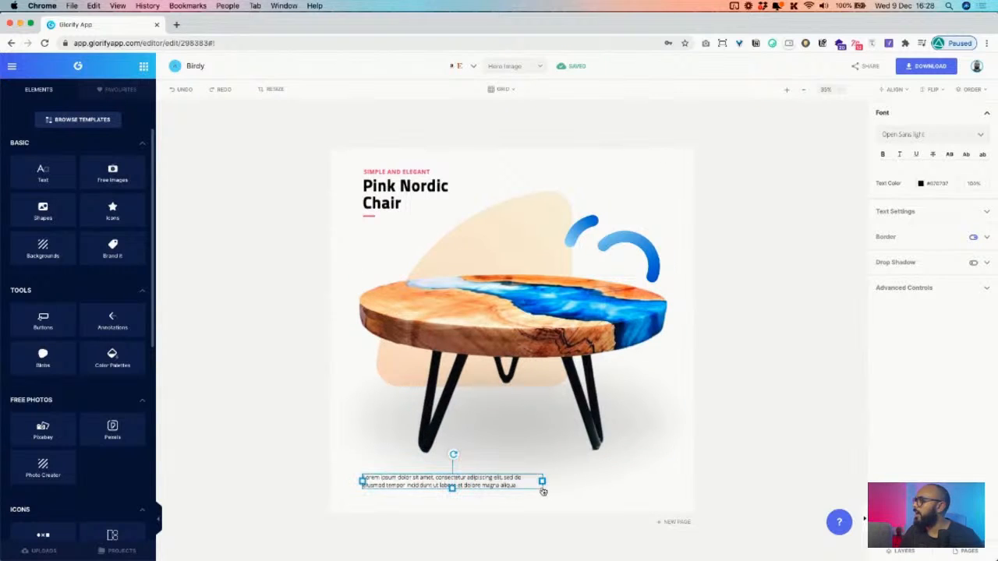
left_click(920, 184)
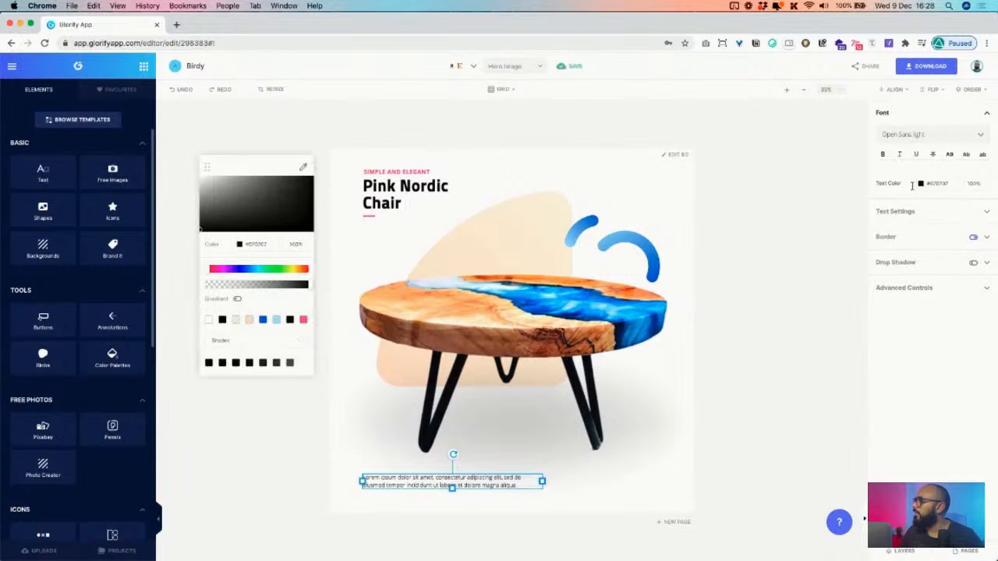
left_click(302, 167)
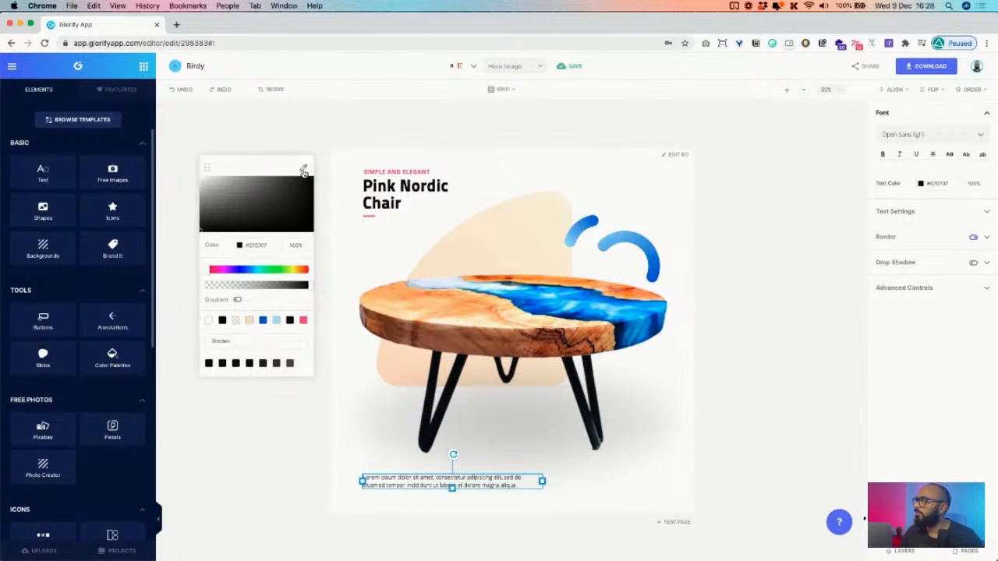
left_click(446, 315)
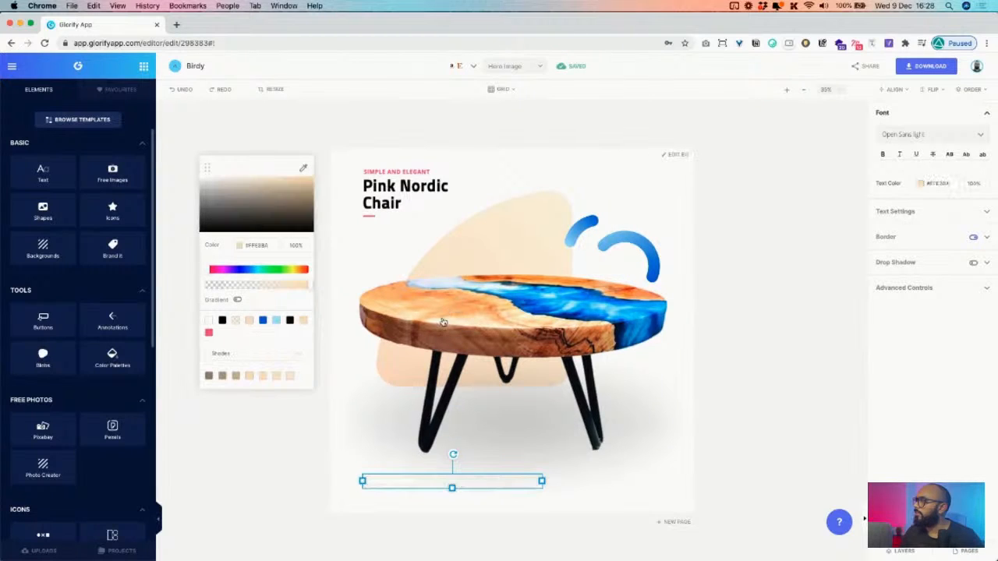
left_click(302, 168)
left_click(456, 287)
left_click(343, 423)
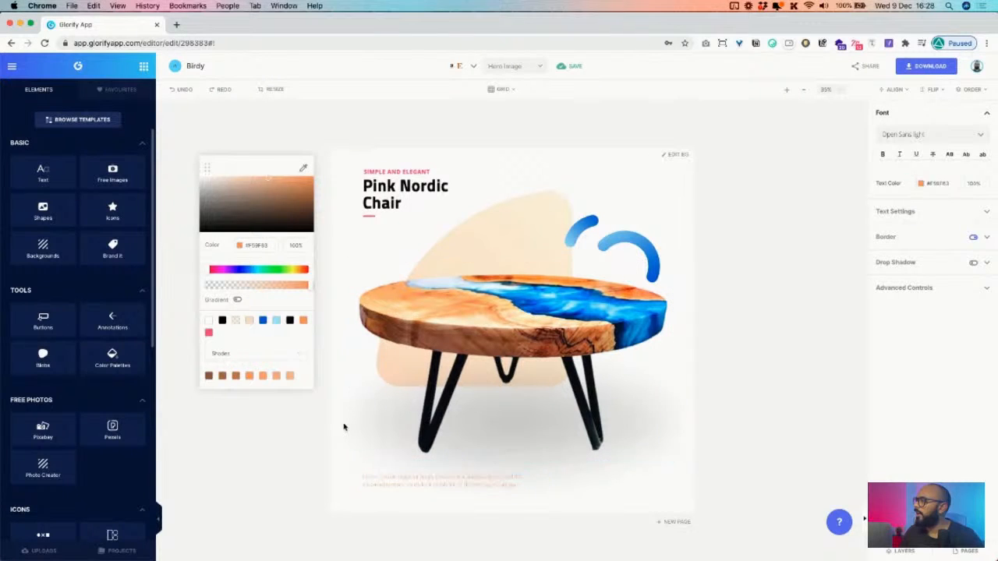
Make the SIMPLE AND ELEGANT subtitle and the accent line under Chair the same orange.
left_click(402, 185)
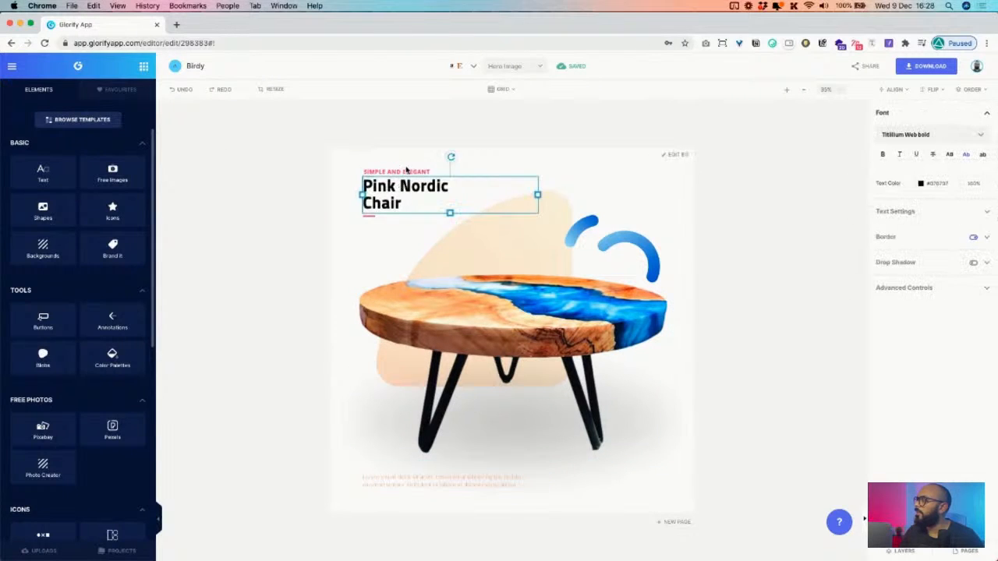
left_click(404, 172)
left_click(921, 183)
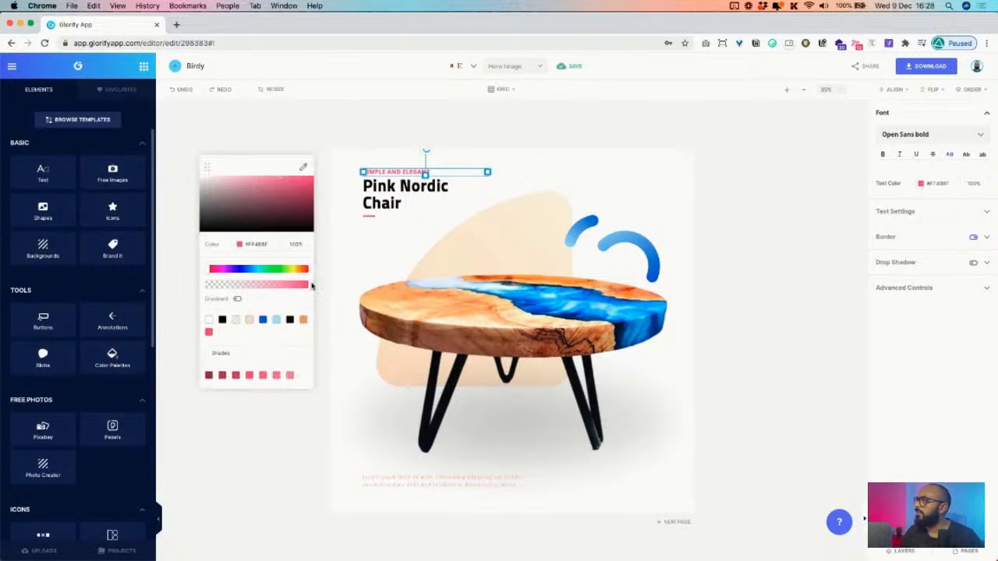
left_click(303, 320)
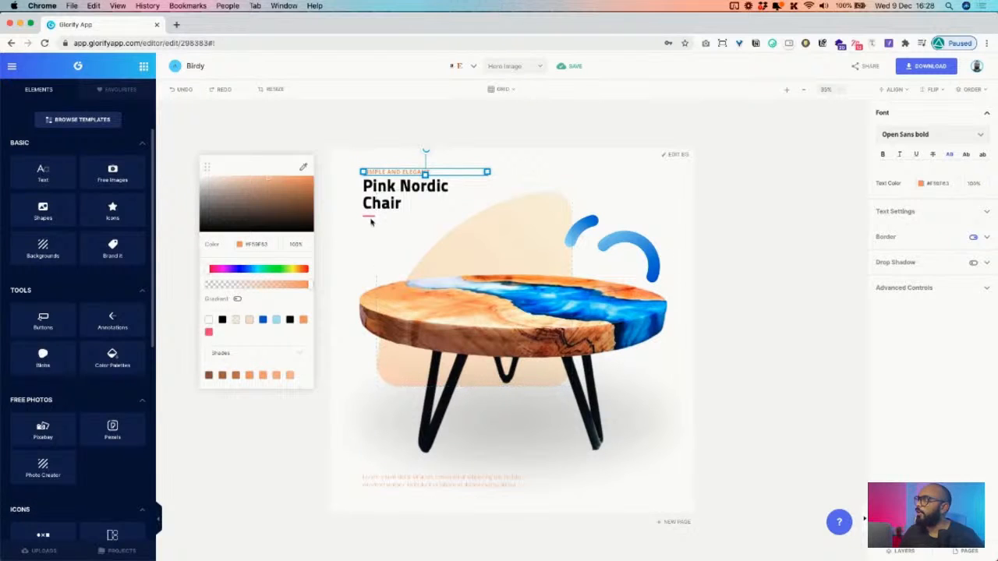
left_click(368, 217)
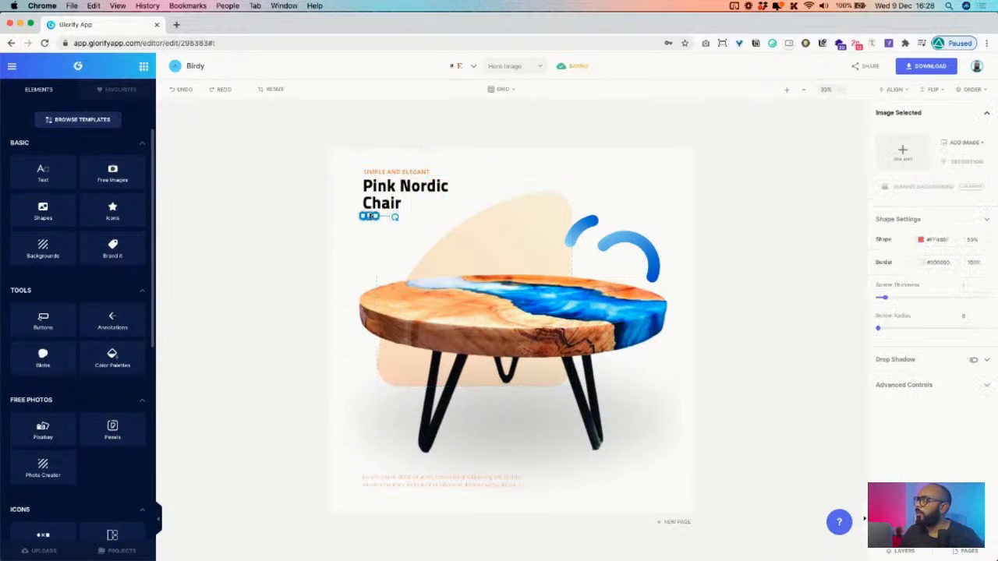
left_click(922, 240)
left_click(305, 319)
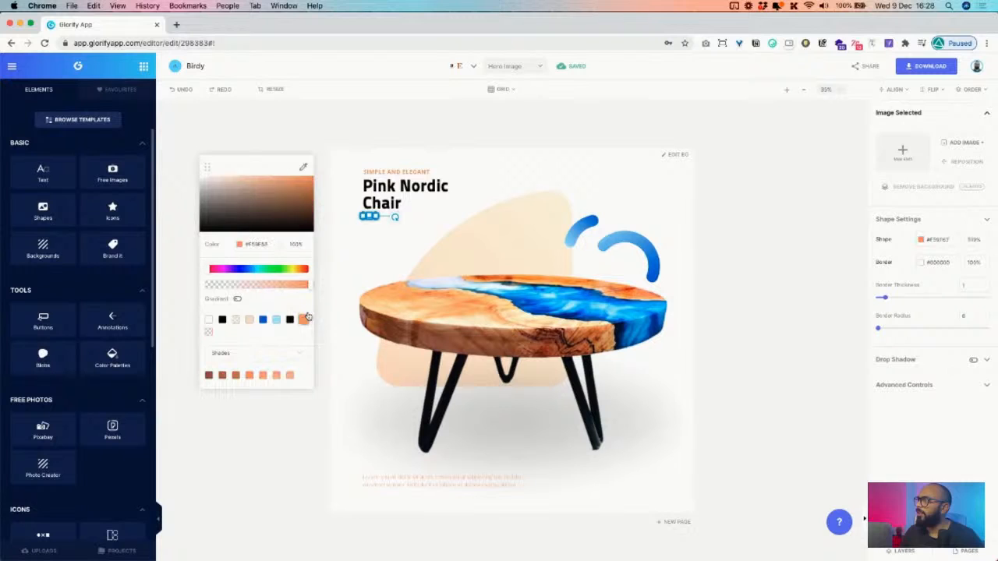
left_click(357, 256)
Start editing the Pink Nordic Chair headline and select the word Pink.
left_click(428, 197)
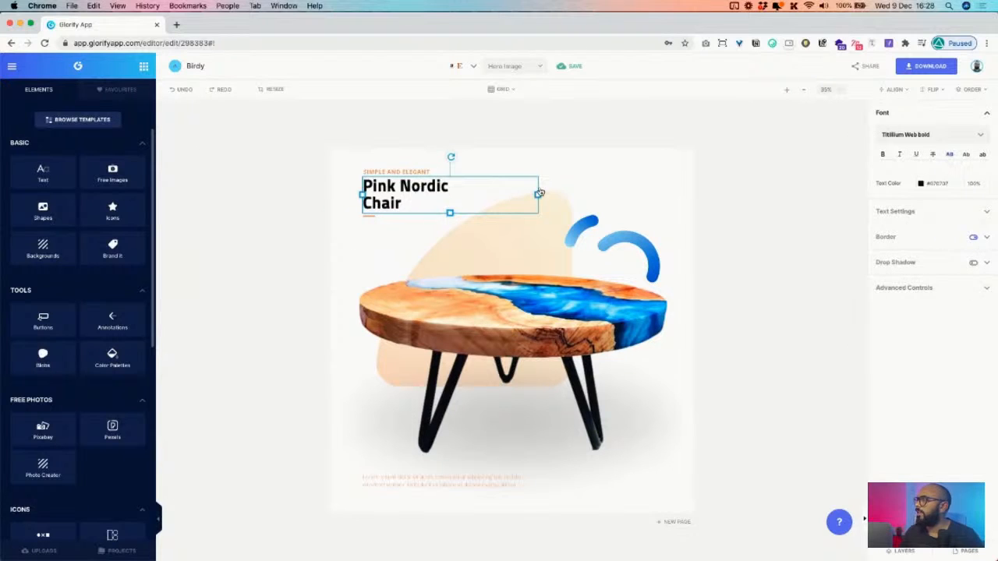
double_click(406, 191)
left_click_drag(396, 187, 338, 186)
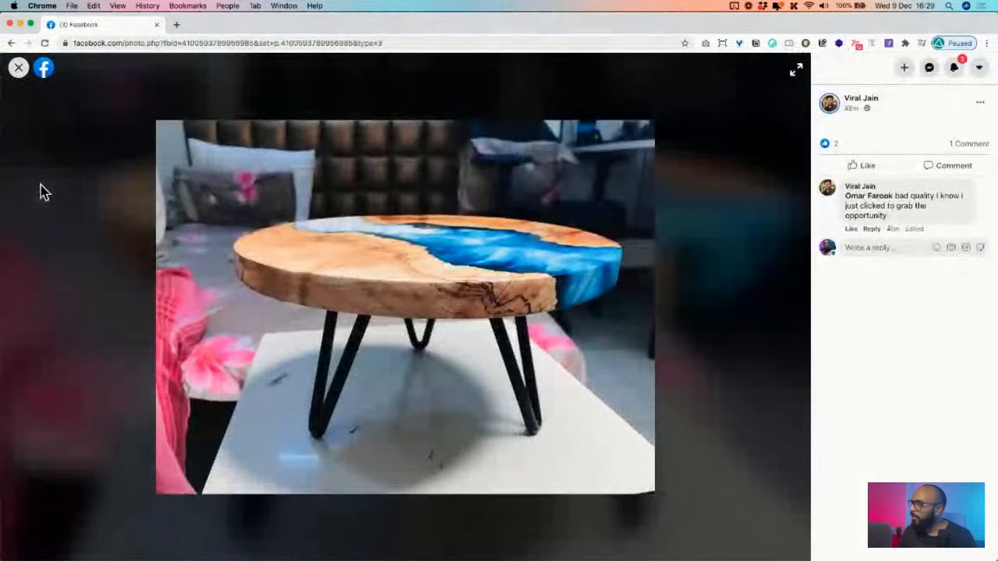
left_click(19, 68)
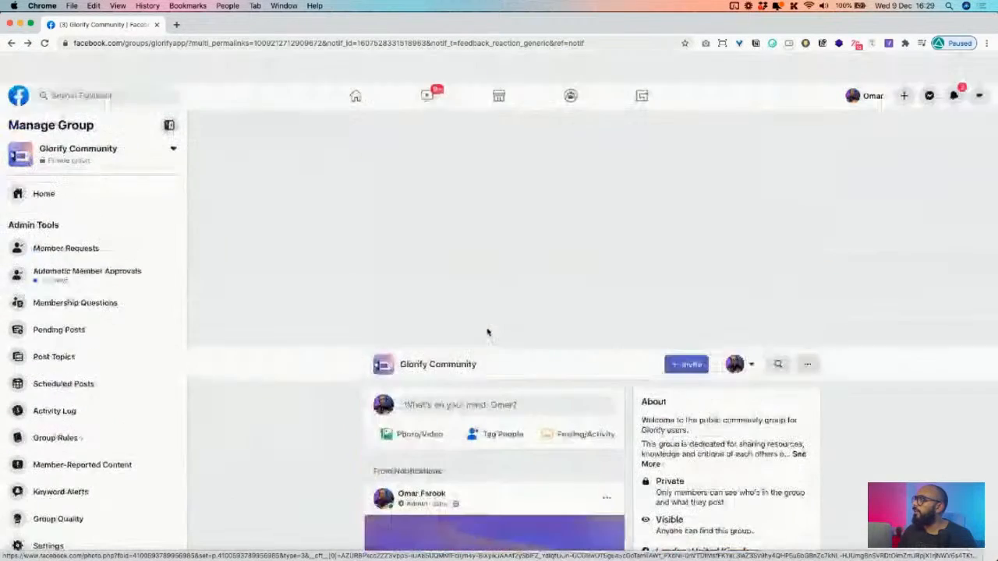
scroll(489, 334, "down", 15)
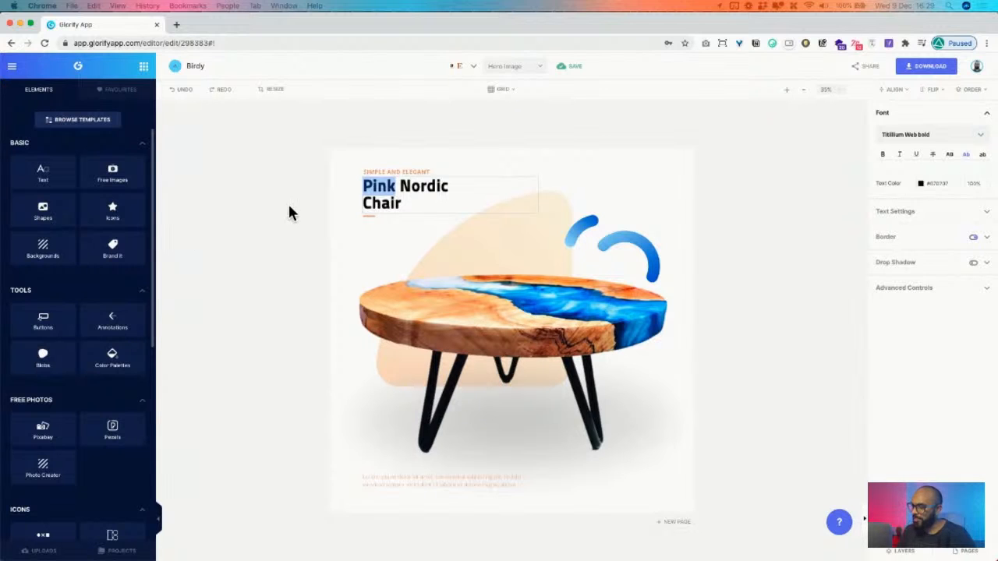
Replace the headline text with 'Deep Ocean' over 'Coffee Table' on two lines, fixing typos.
double_click(449, 189)
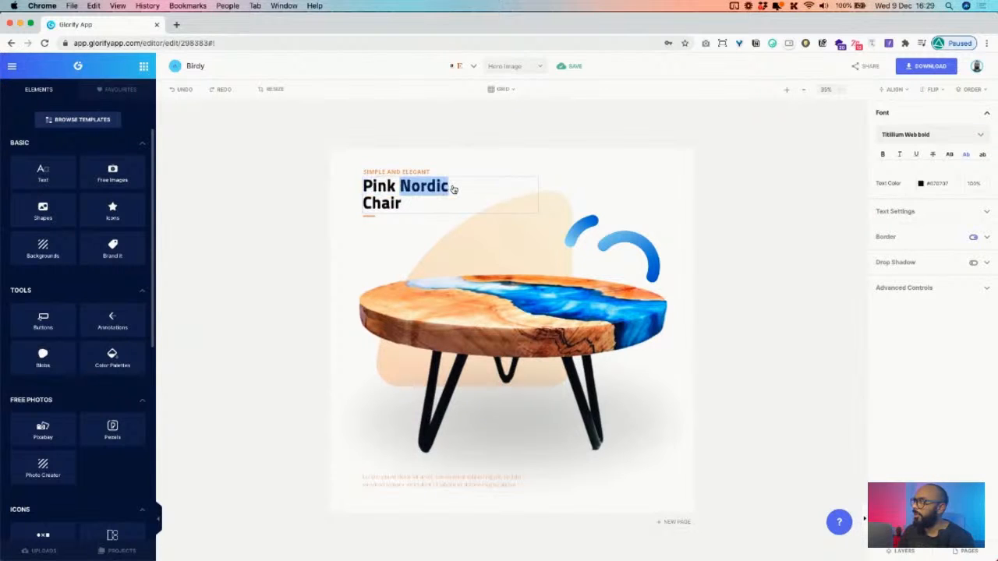
left_click(453, 190)
left_click_drag(401, 207, 352, 185)
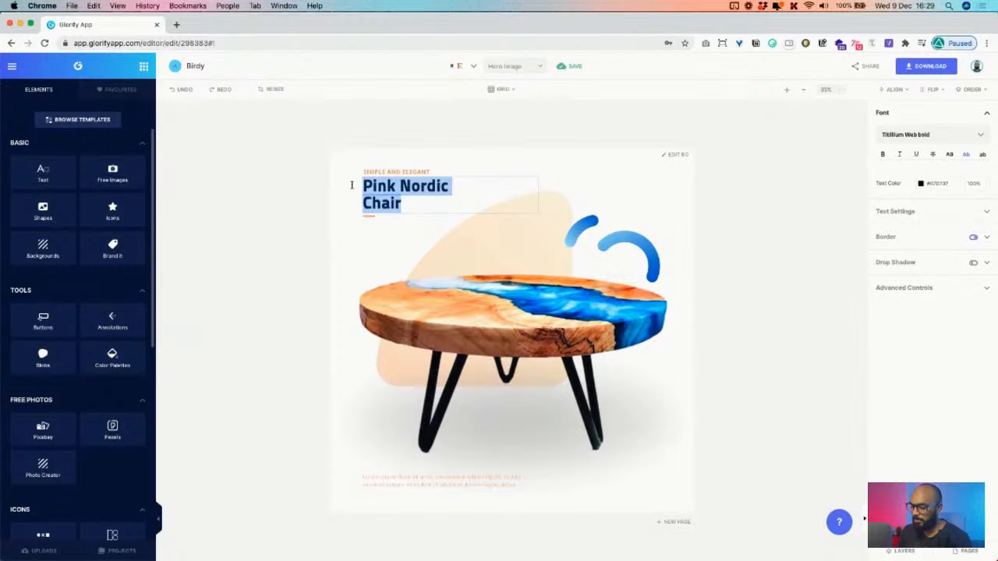
type("Deep OCeean")
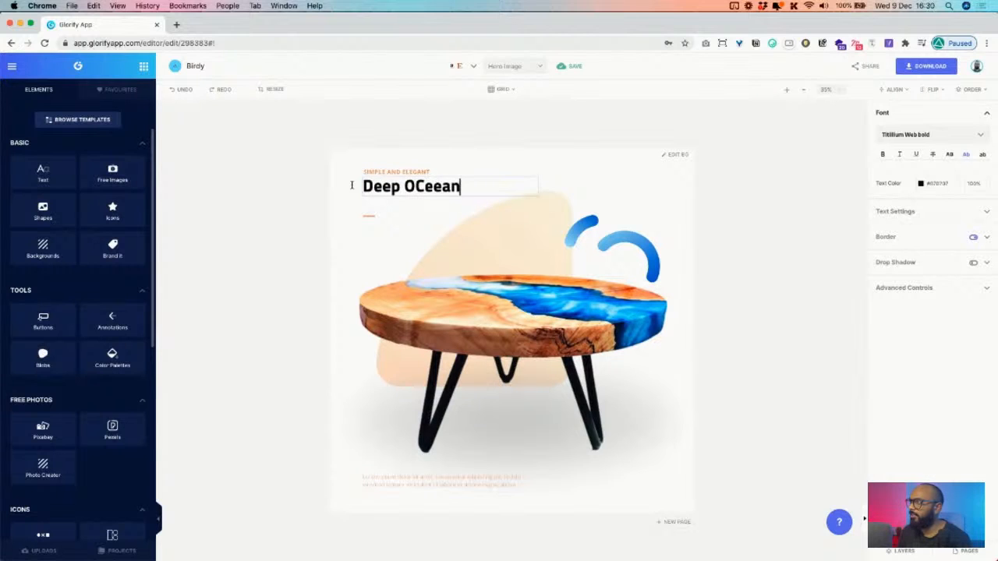
key("BackSpace")
key("BackSpace")
key("BackSpace")
key("BackSpace")
key("BackSpace")
type("cean")
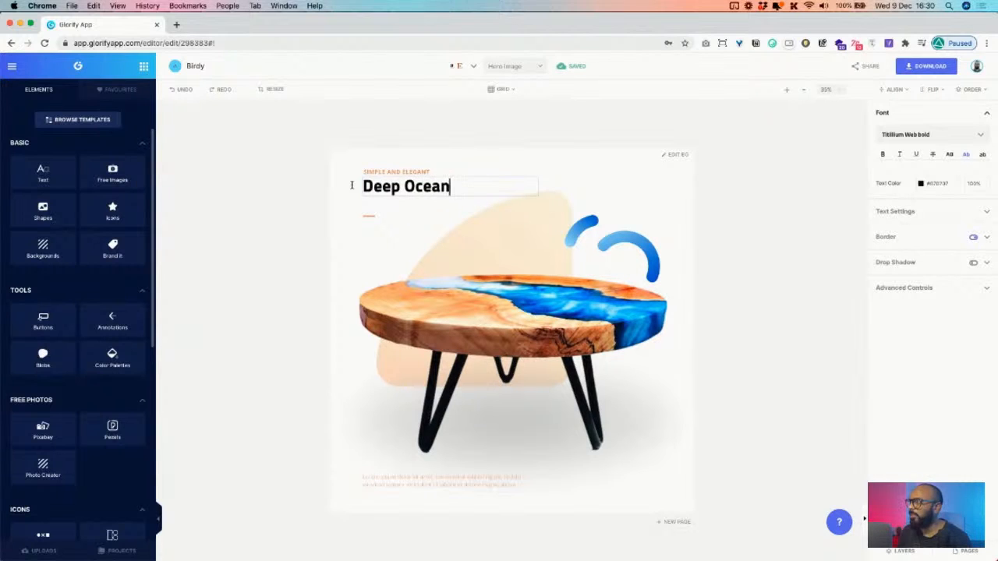
key("Return")
type("Cof")
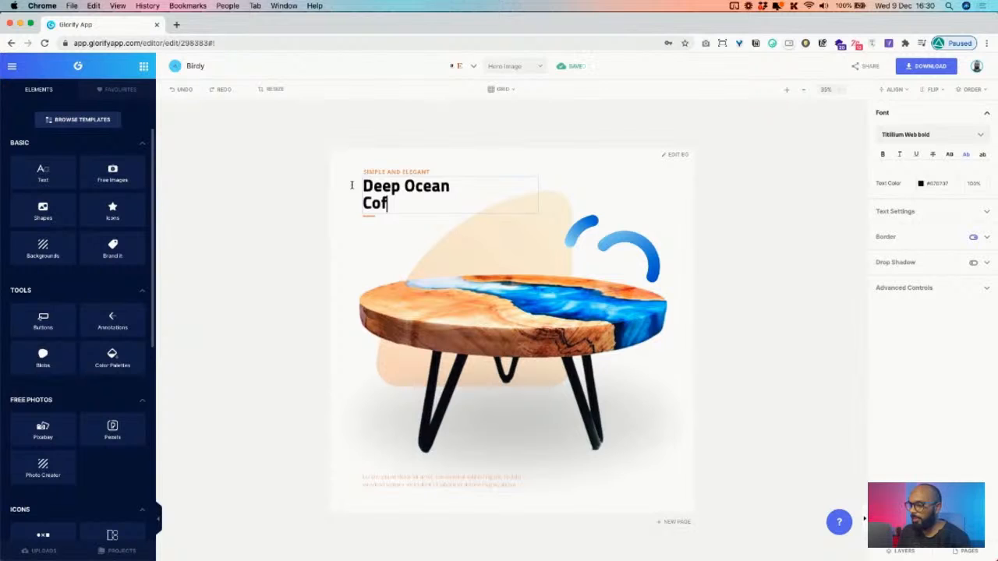
type("fee")
key("BackSpace")
key("BackSpace")
key("BackSpace")
type("e")
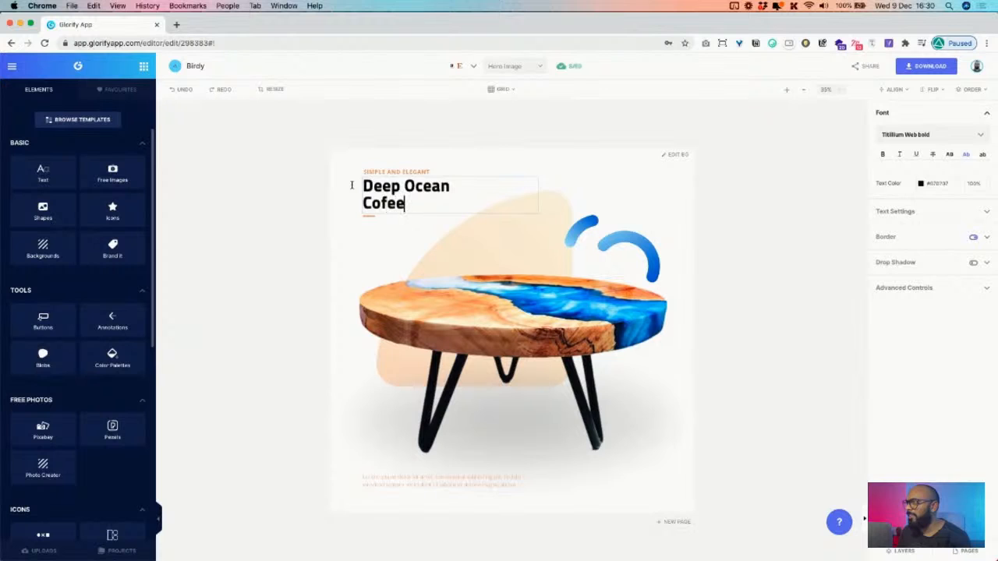
key("BackSpace")
type("fee ")
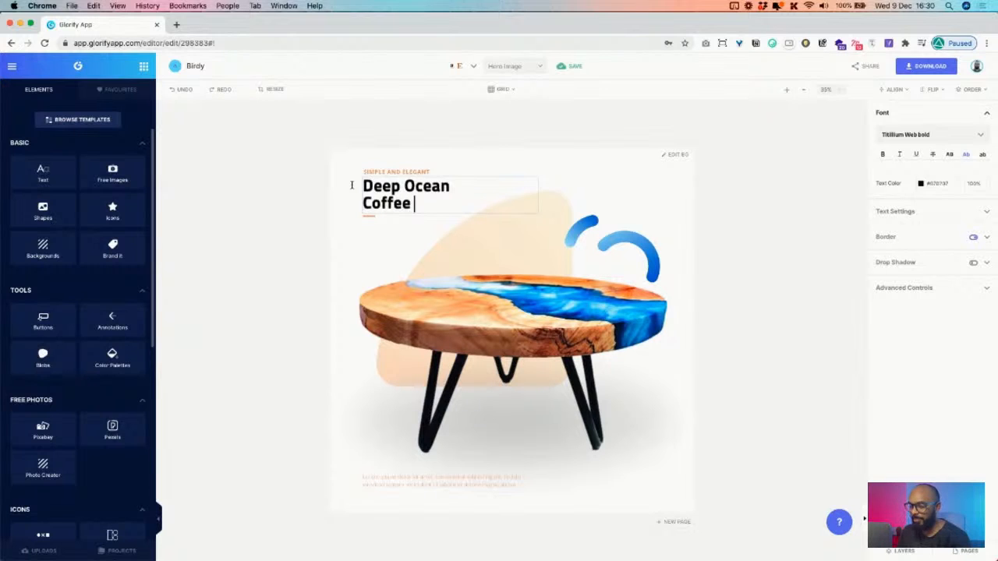
type("Table")
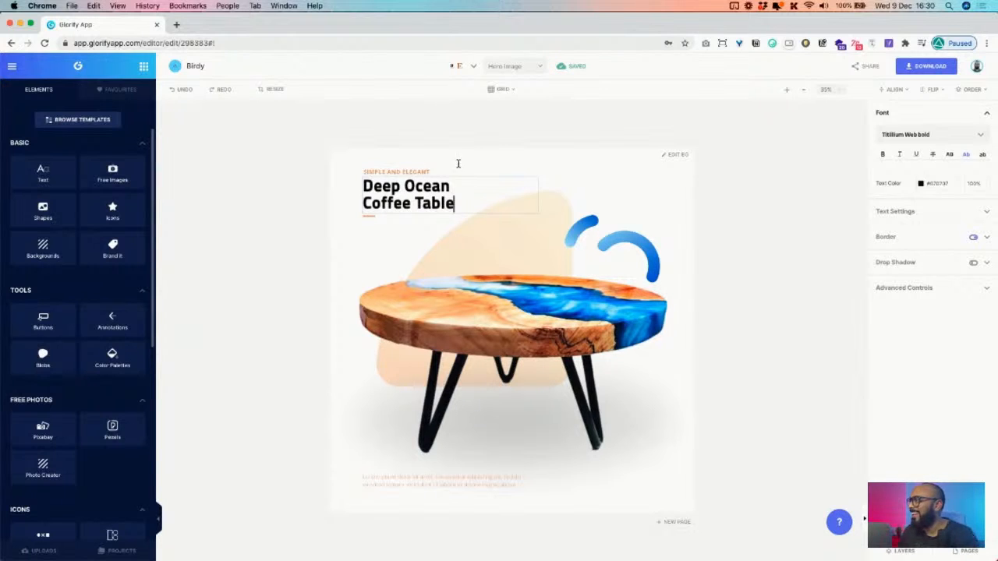
left_click(543, 169)
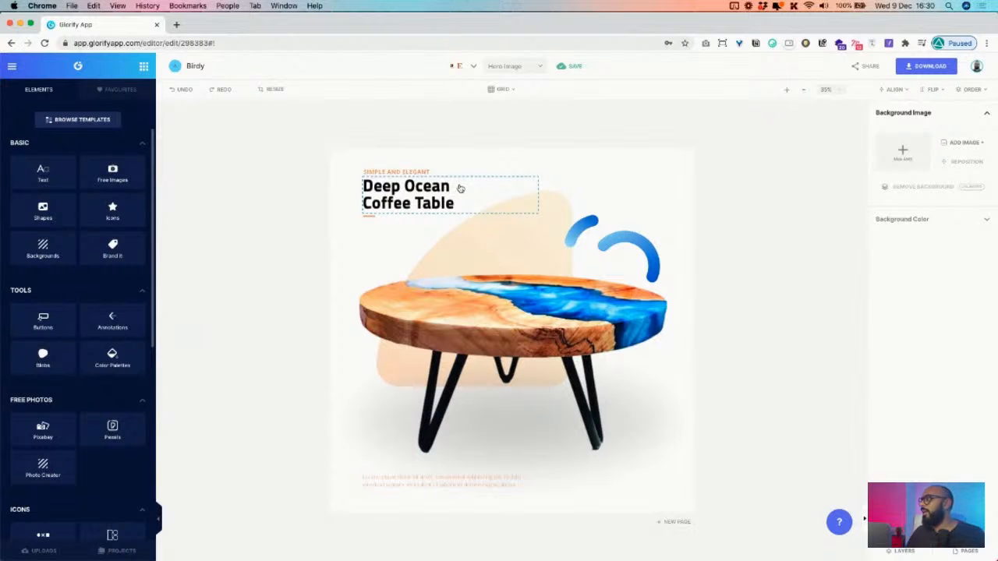
Colour the words Deep Ocean with the blue preset.
double_click(460, 189)
left_click(433, 190)
left_click_drag(452, 188, 364, 190)
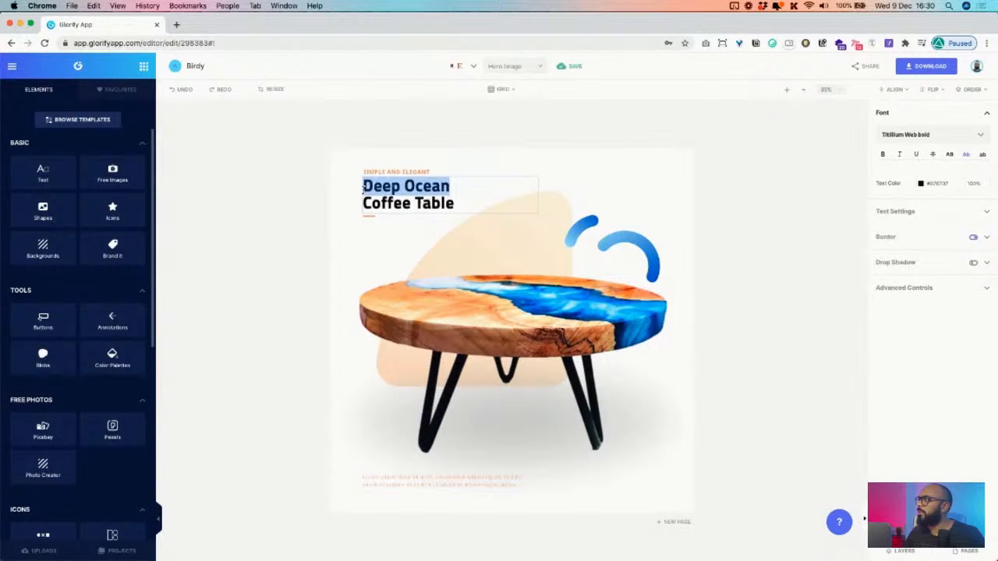
left_click(921, 184)
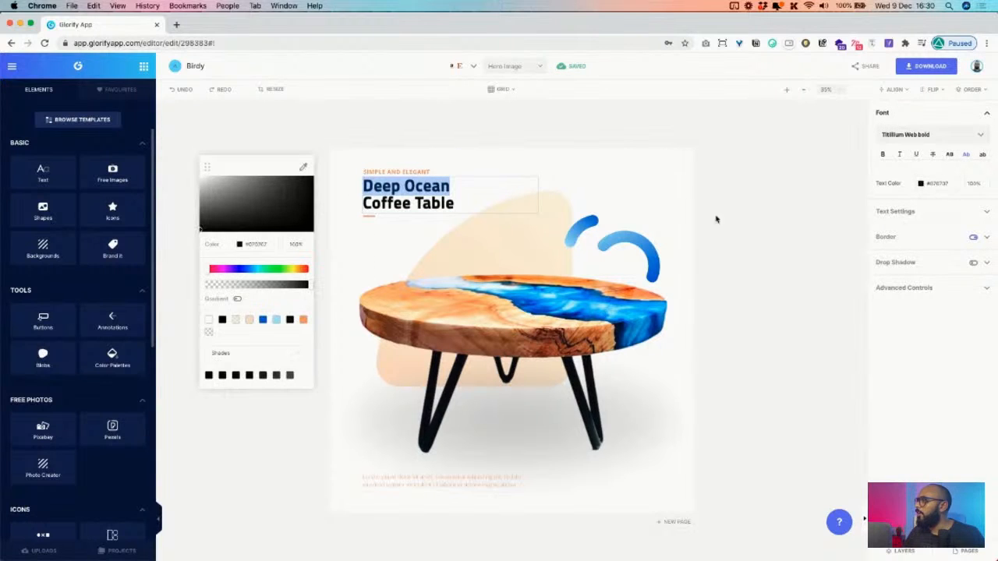
left_click(263, 321)
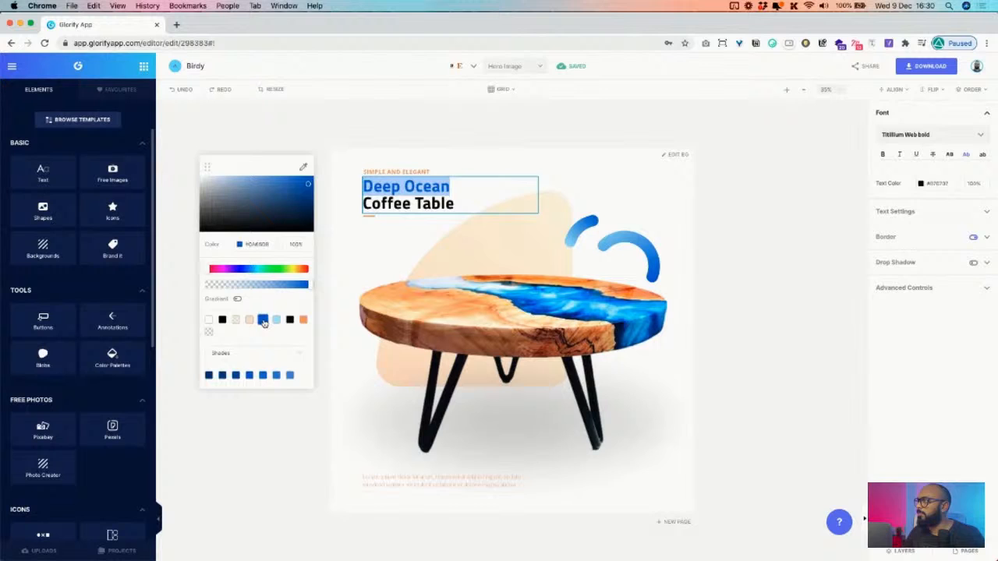
left_click(394, 252)
left_click(383, 216)
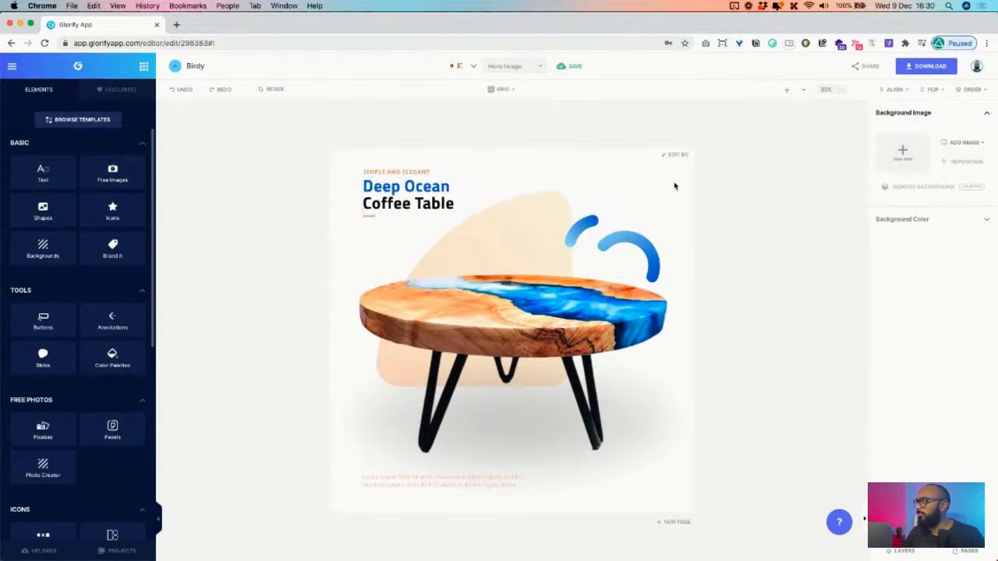
Nudge the headline box into line with the alignment guides.
left_click(535, 191)
double_click(509, 186)
left_click(569, 176)
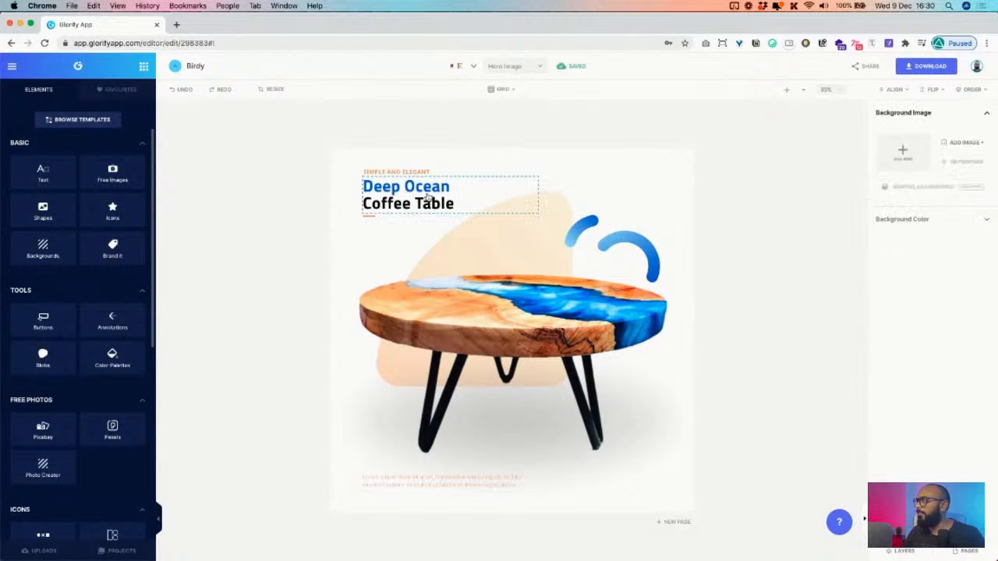
left_click(535, 193)
left_click_drag(534, 193, 538, 195)
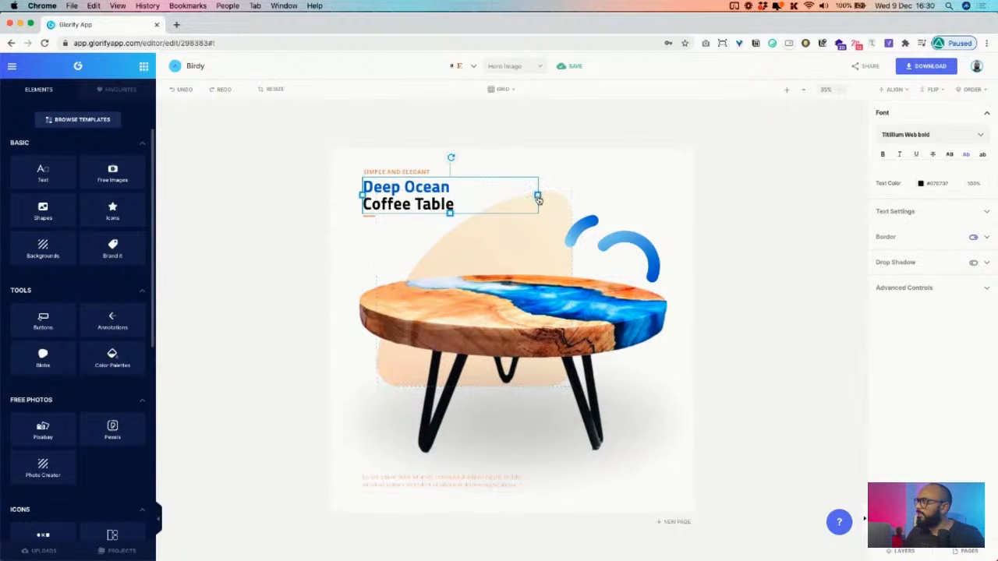
left_click(433, 204)
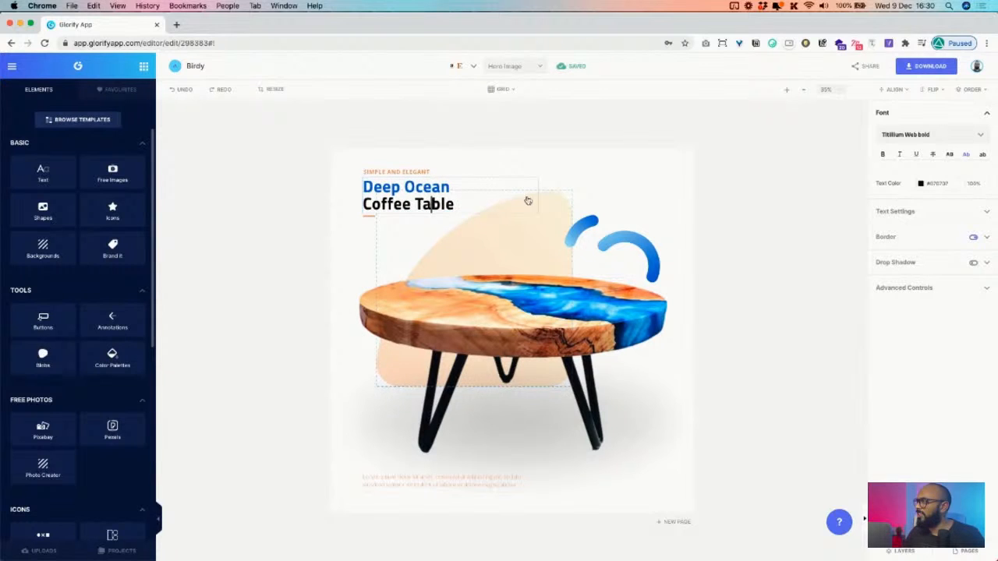
left_click(389, 226)
left_click(364, 201)
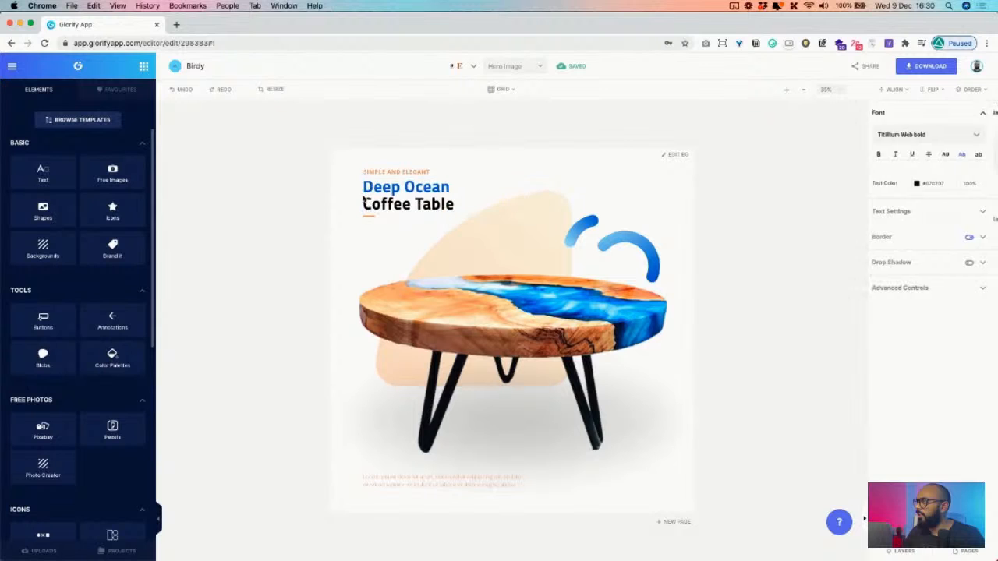
left_click(370, 201)
left_click_drag(538, 196, 538, 195)
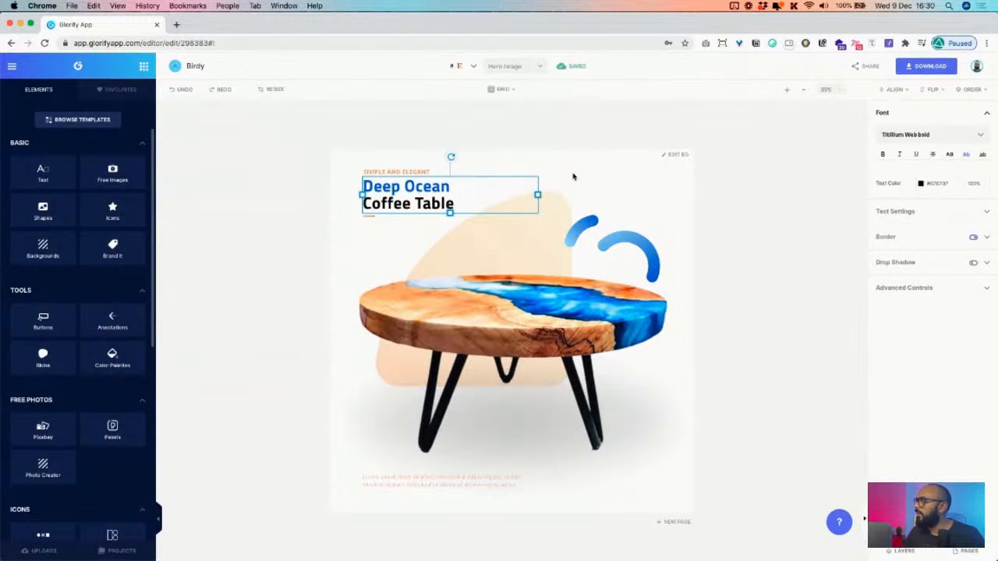
left_click(535, 249)
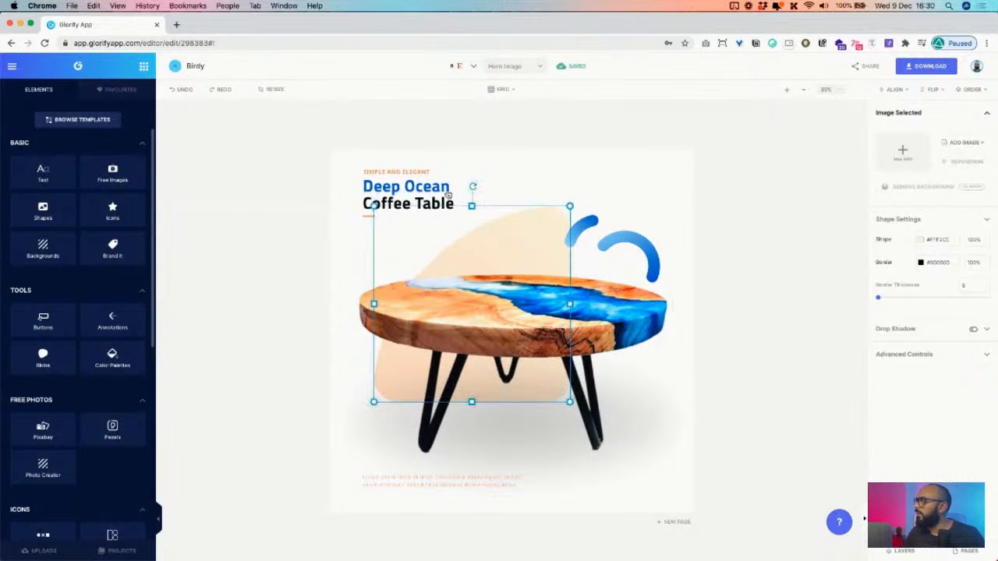
left_click(447, 195)
mouse_move(536, 199)
left_mouse_down()
mouse_move(519, 194)
mouse_move(537, 194)
left_mouse_up()
Zoom in and move the Deep Ocean Coffee Table headline along the alignment guide.
left_click(418, 174)
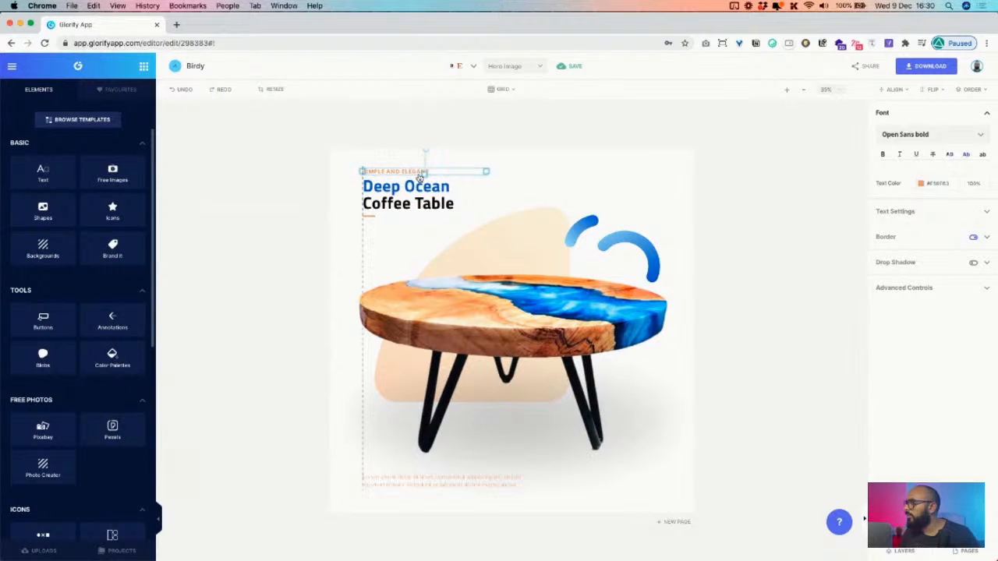
left_click(786, 89)
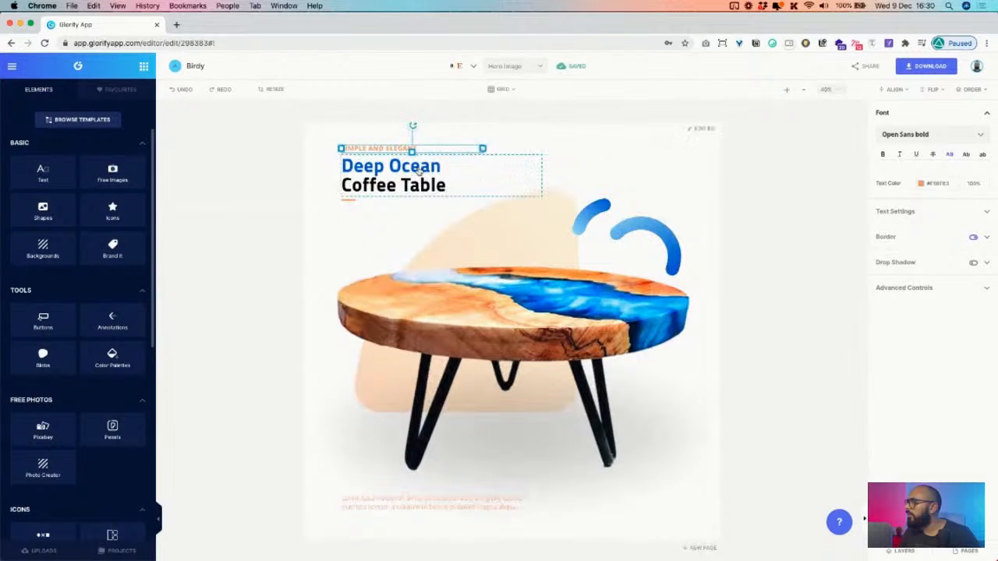
left_click(511, 174)
left_click_drag(542, 179, 541, 173)
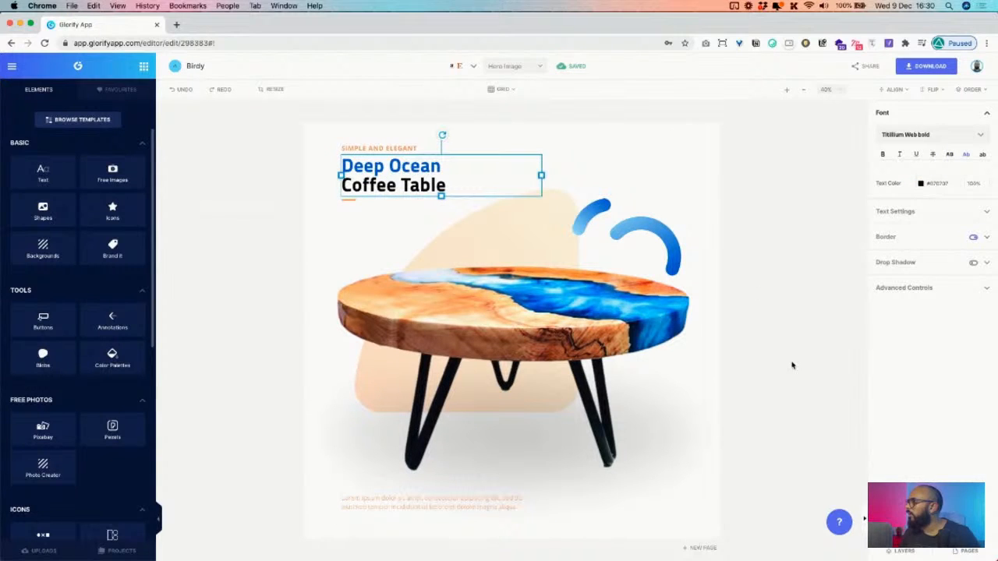
Using the Layers list, move the small orange accent line slightly down.
left_click(911, 552)
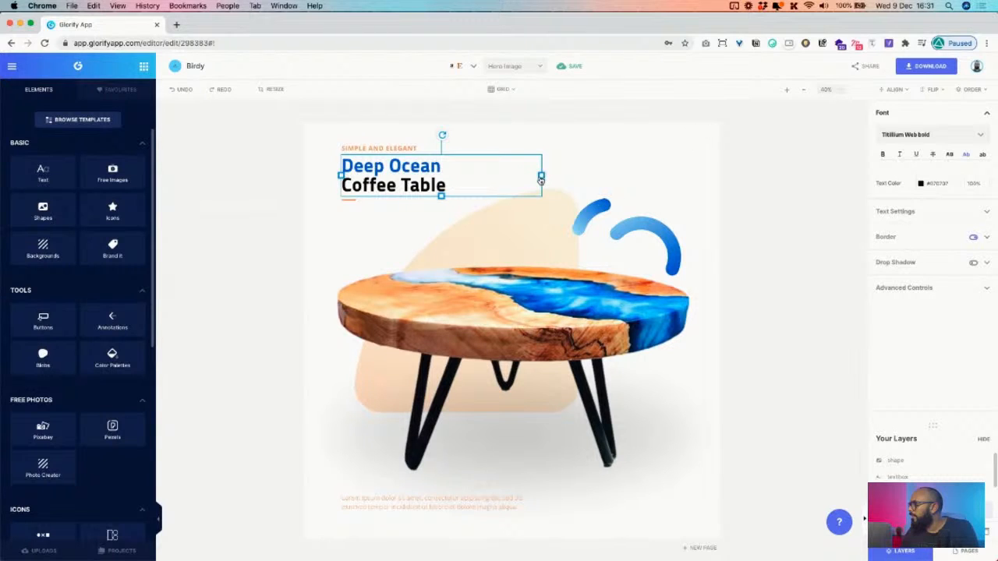
left_click(601, 179)
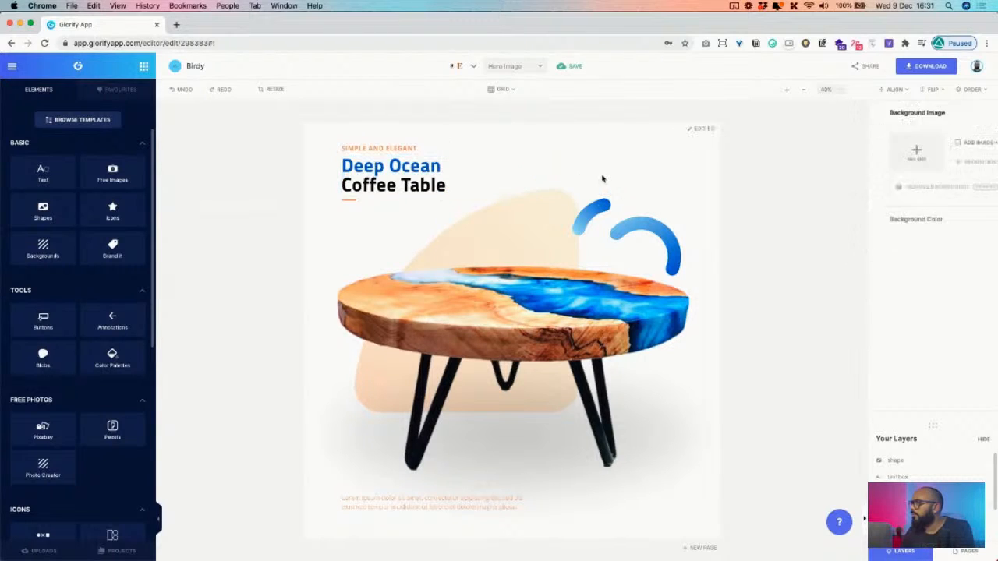
left_click(349, 200)
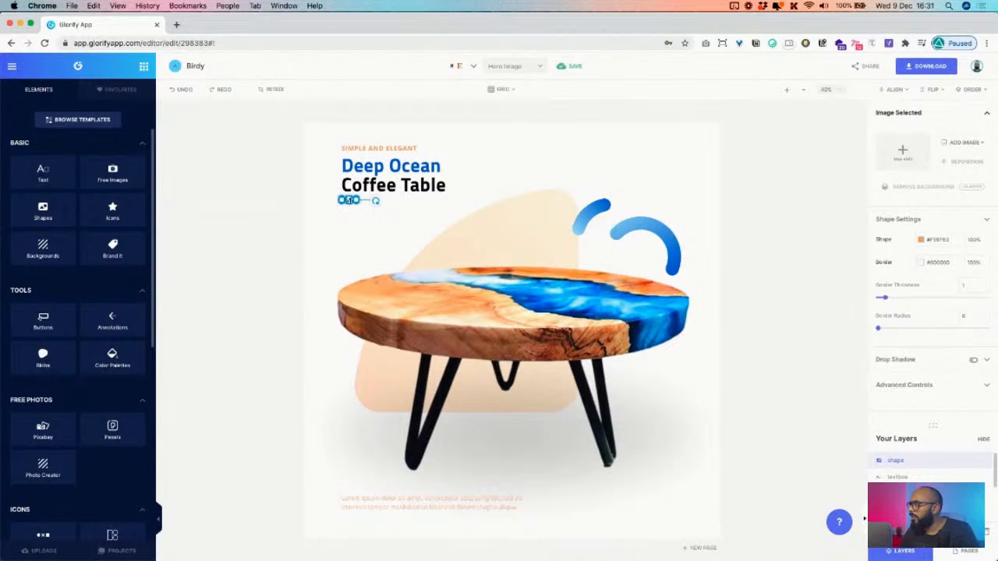
left_click_drag(347, 205, 349, 202)
left_click(346, 225)
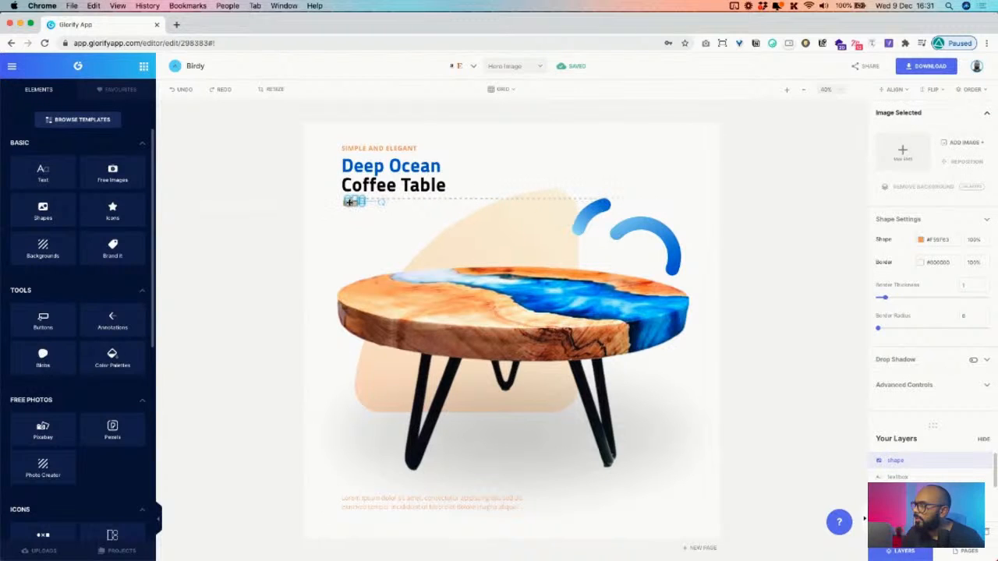
left_click(342, 230)
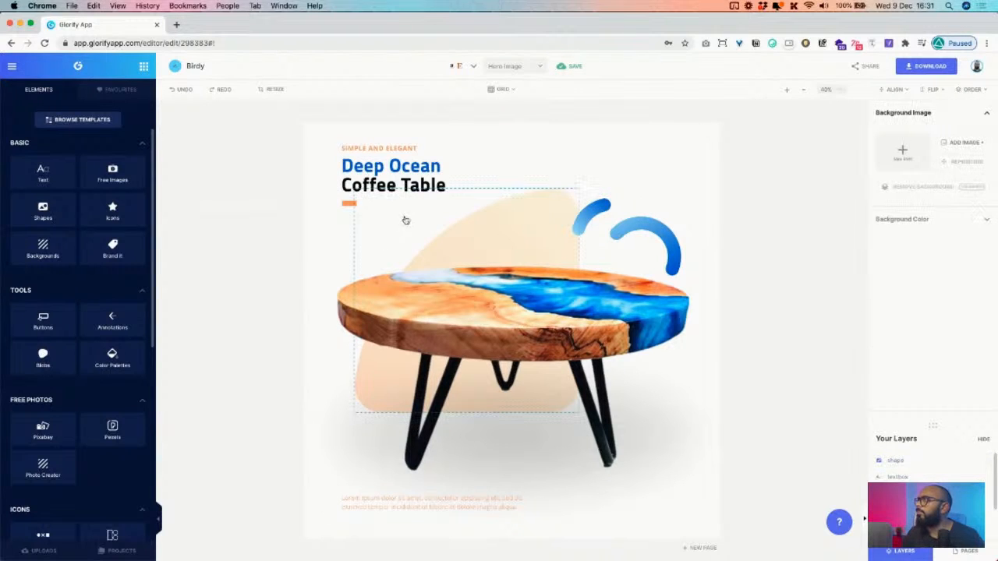
left_click(352, 205)
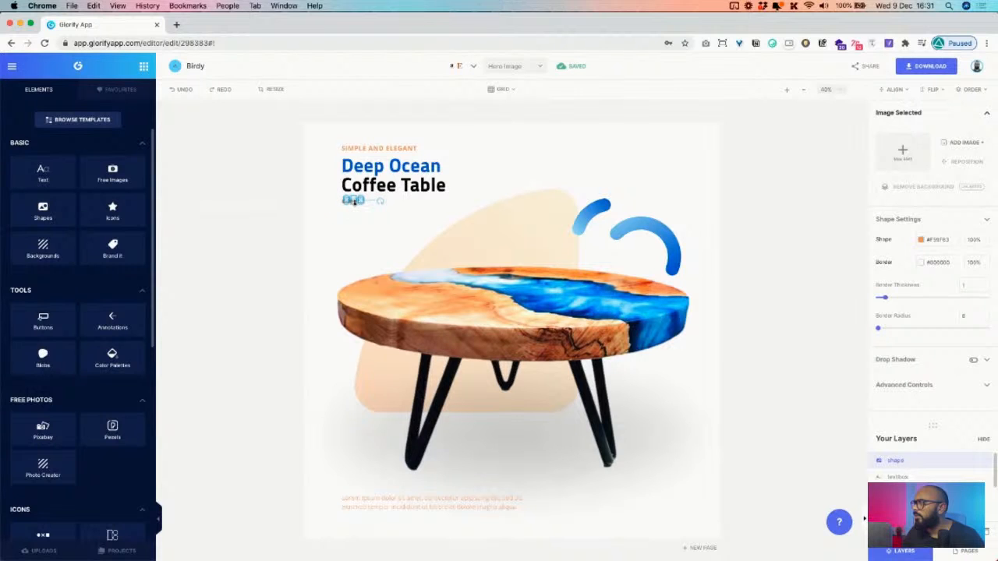
left_click(333, 225)
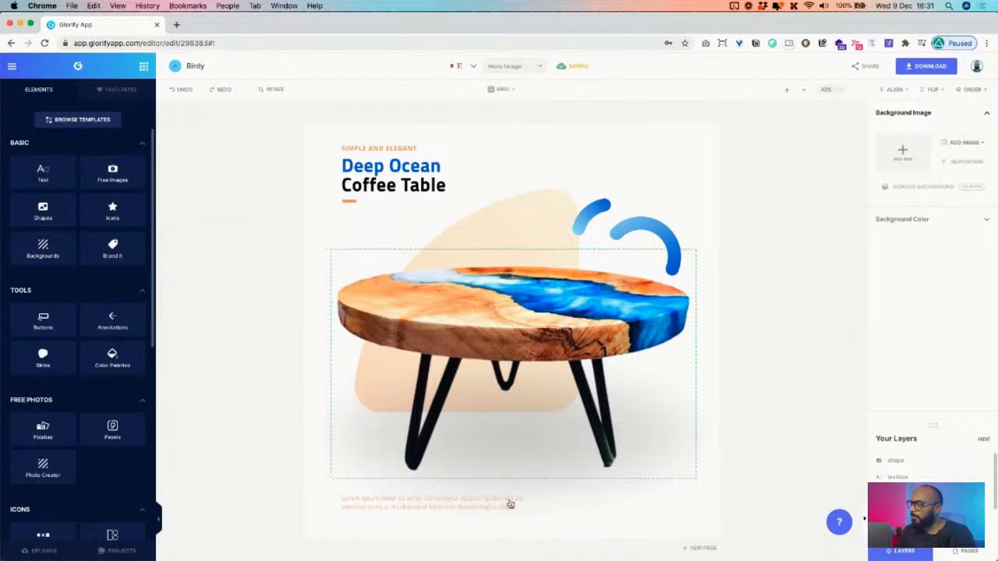
Shift the body text box into place and show the pages list.
left_click(536, 503)
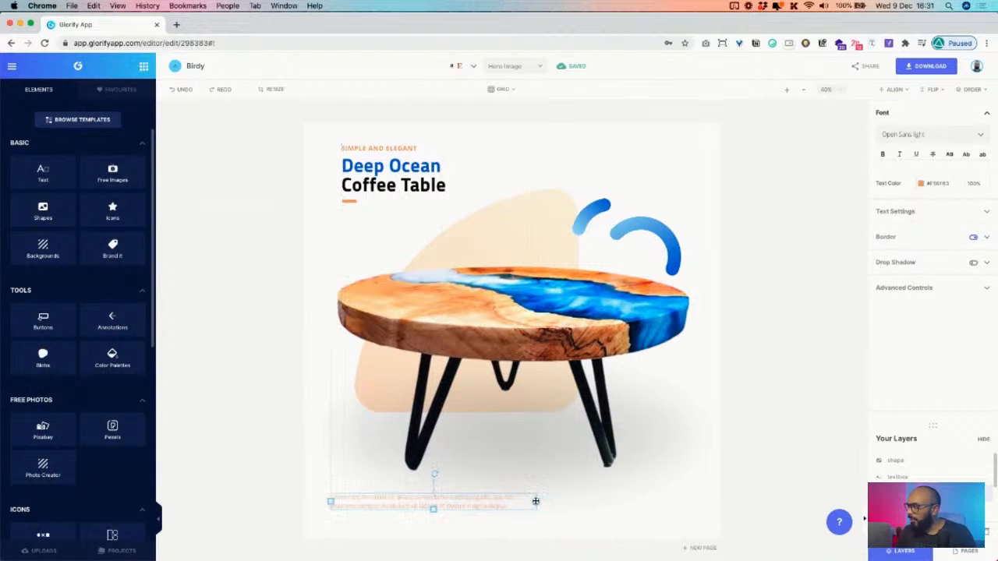
left_click_drag(536, 502, 494, 497)
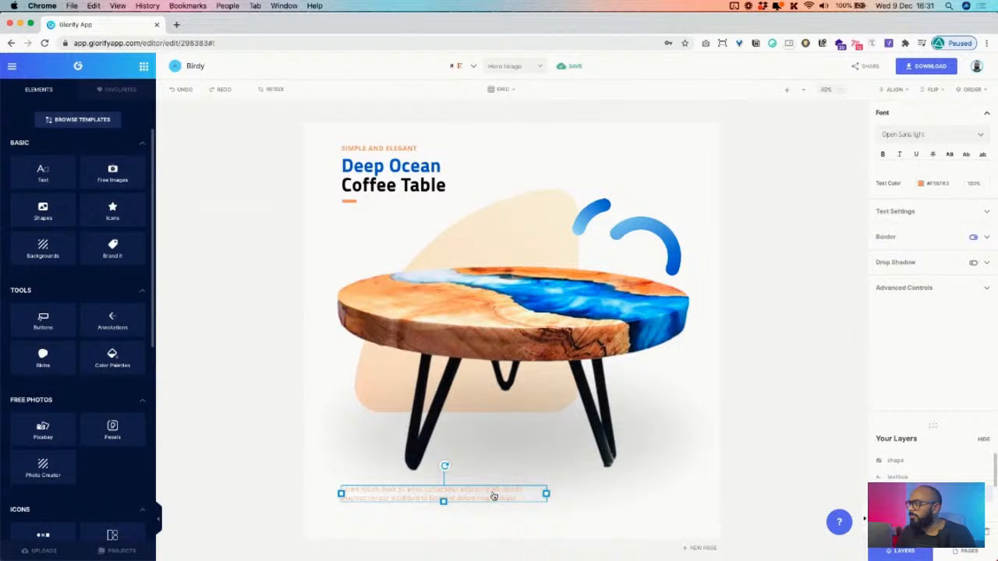
left_click(613, 504)
left_click(967, 554)
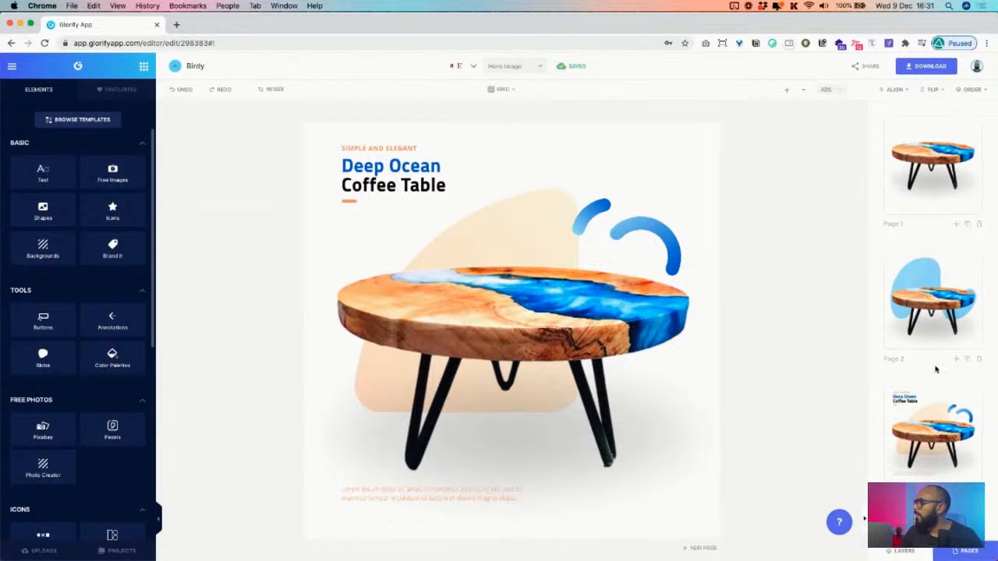
Check Page 2, return to the Page 3 banner, and open the Smart Resize presets.
scroll(935, 370, "down", 1)
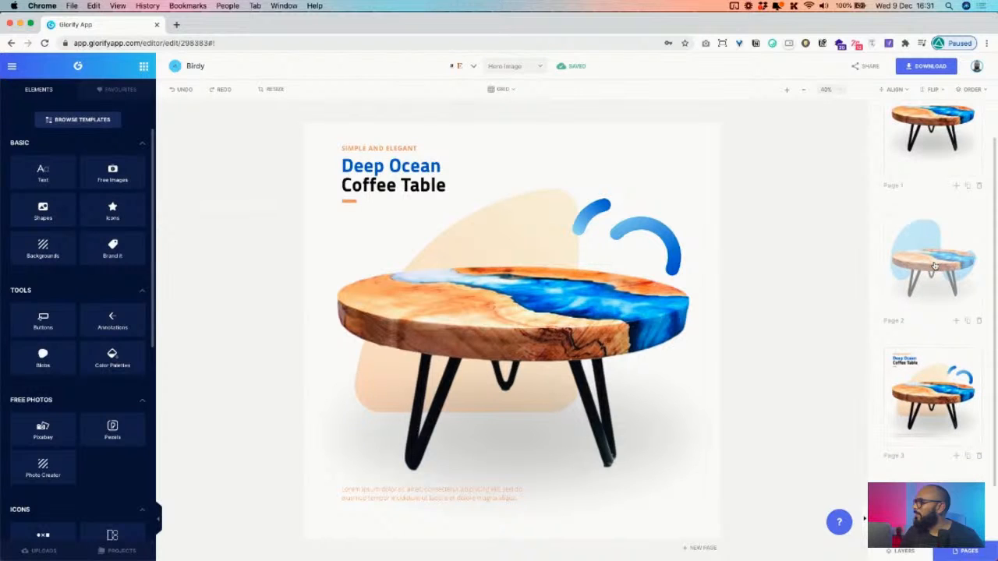
left_click(934, 266)
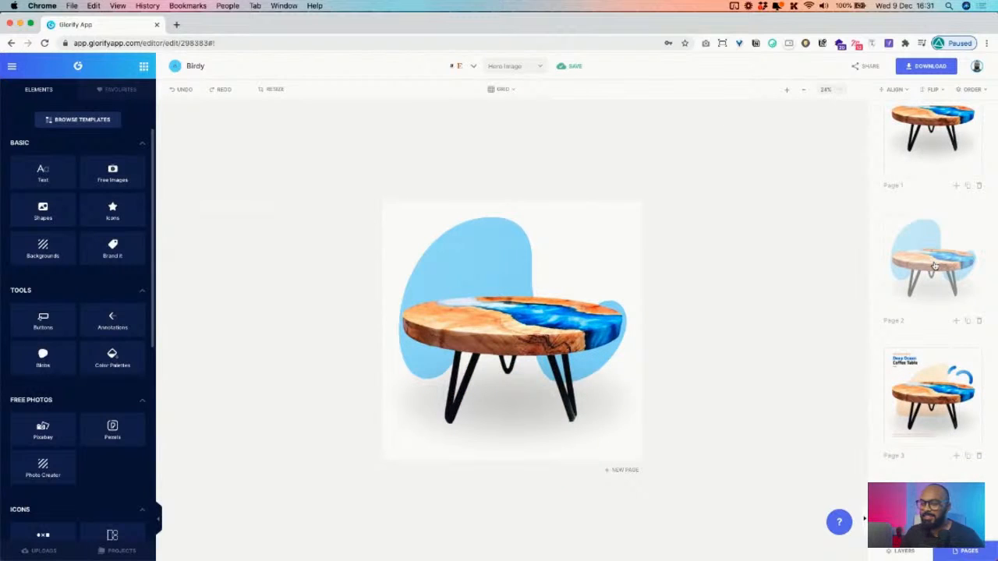
left_click(935, 397)
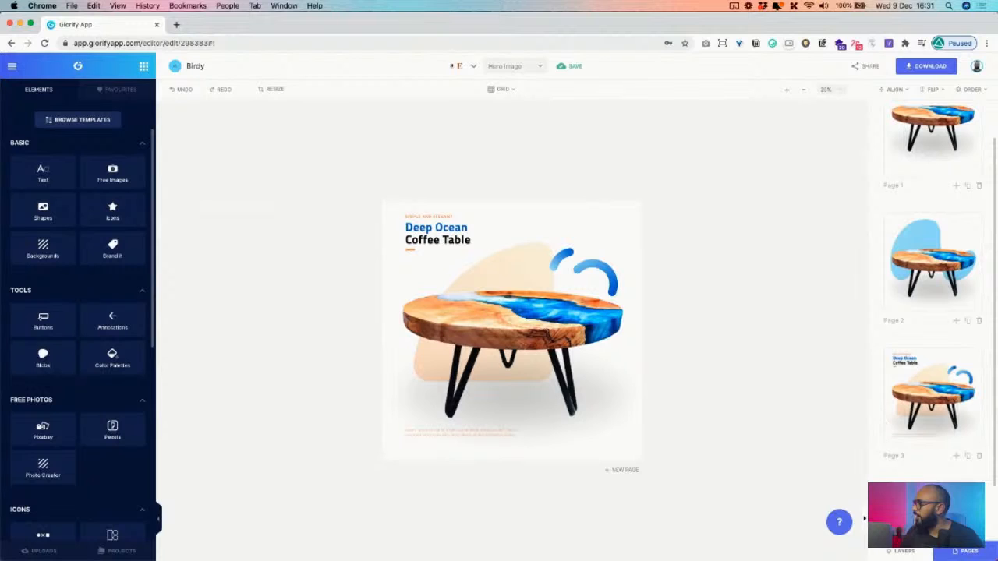
scroll(933, 312, "down", 2)
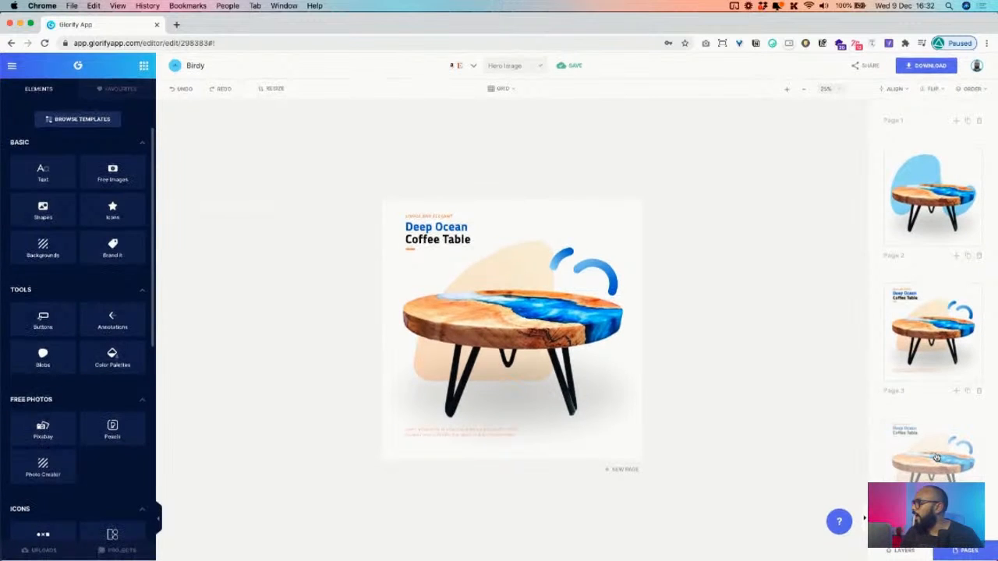
left_click(965, 558)
left_click(965, 557)
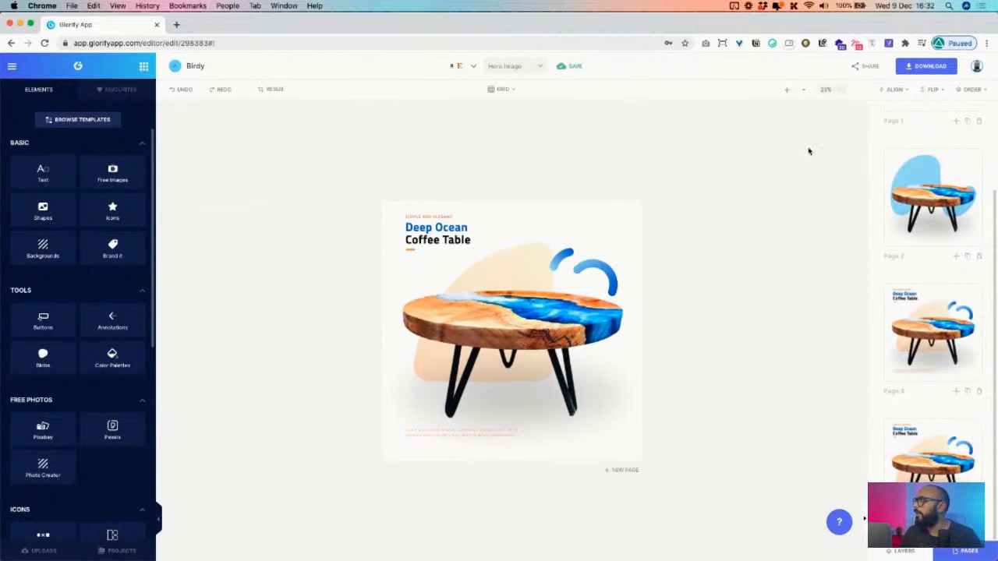
left_click(271, 89)
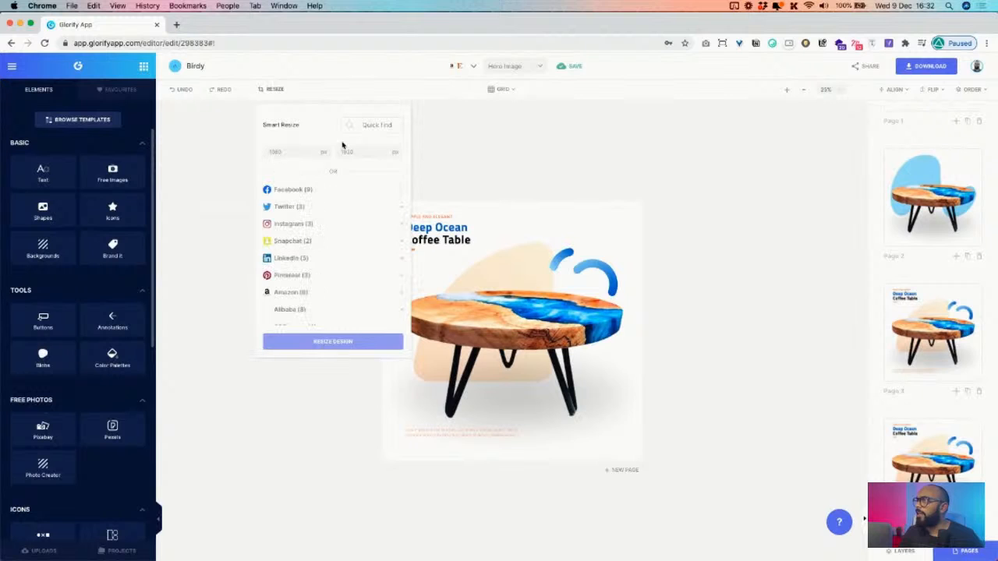
Apply Shopify's HD Banner preset to the current canvas and zoom in on the result.
scroll(306, 225, "down", 3)
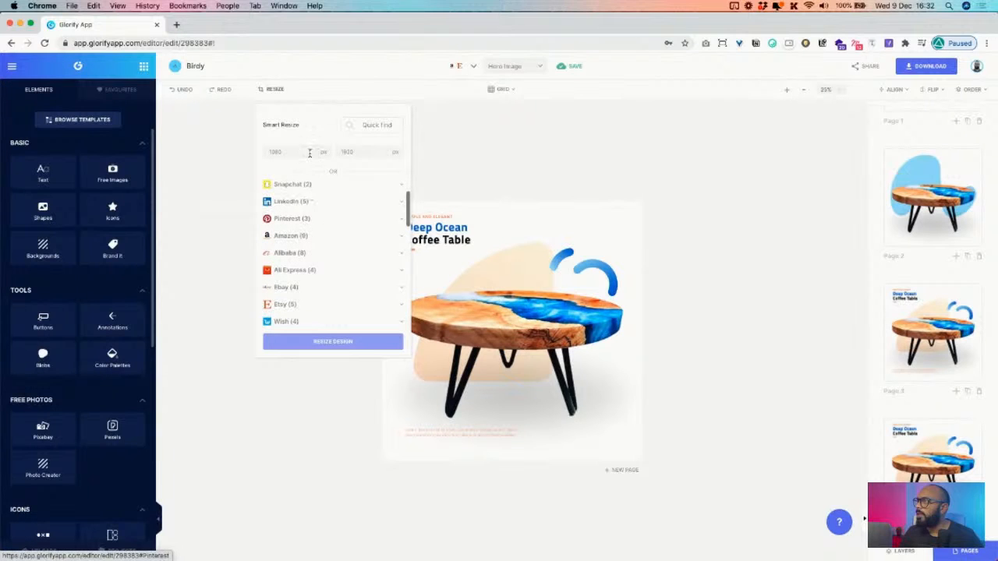
scroll(294, 258, "down", 5)
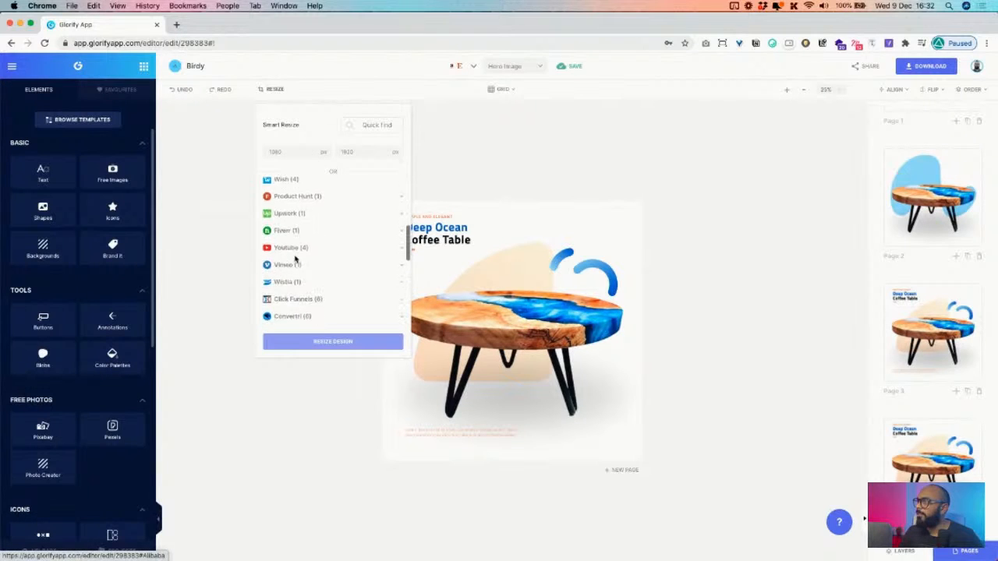
scroll(294, 258, "down", 5)
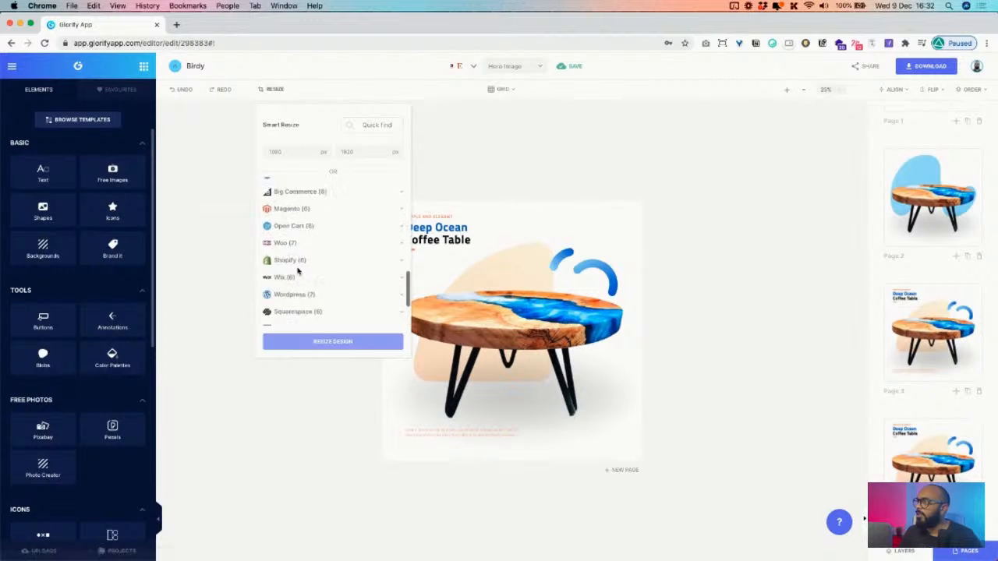
scroll(296, 272, "down", 2)
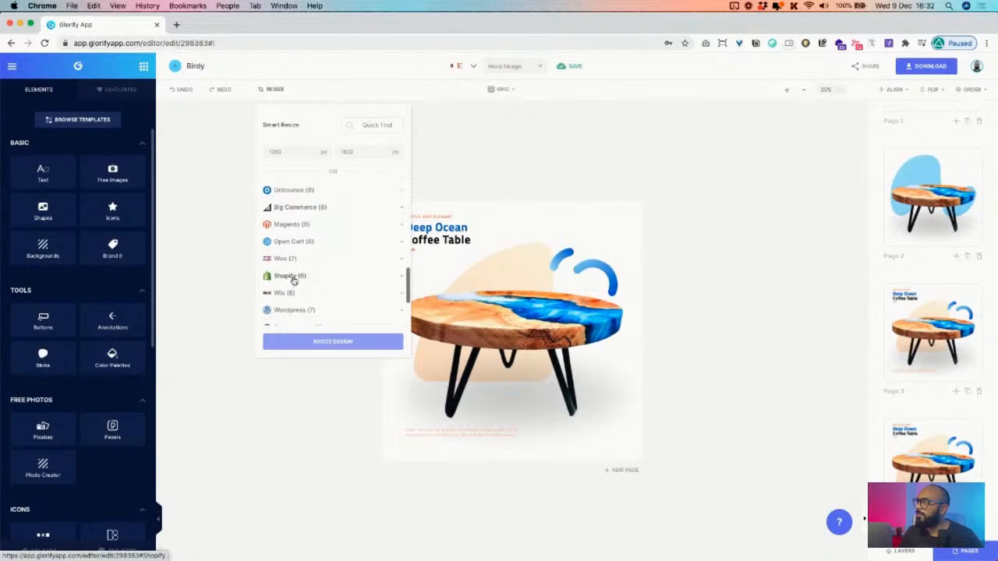
left_click(293, 278)
scroll(293, 281, "down", 1)
left_click(333, 260)
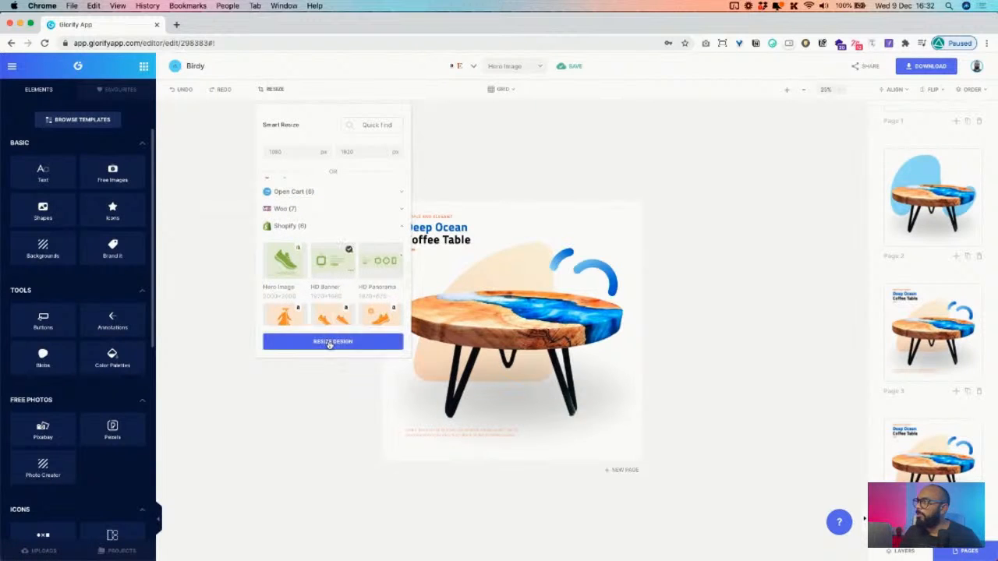
left_click(332, 343)
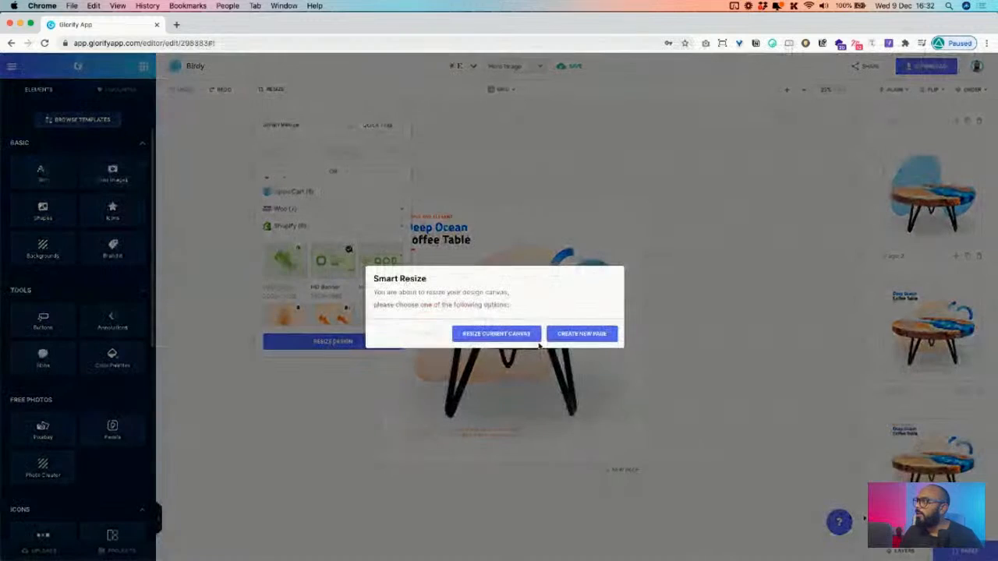
left_click(496, 334)
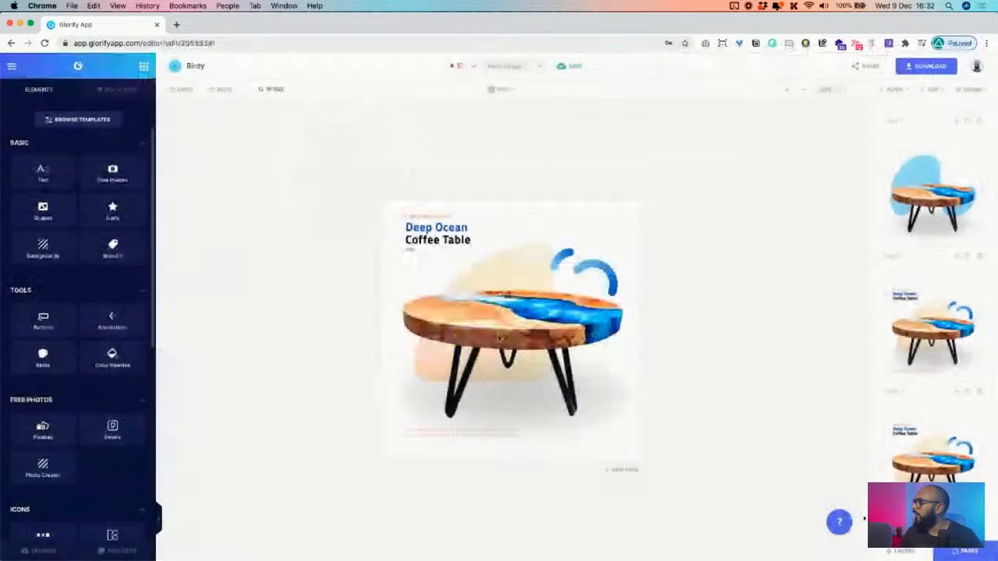
left_click(787, 91)
Move the coffee table group right, then shift the heading text left and enlarge it.
left_click(788, 91)
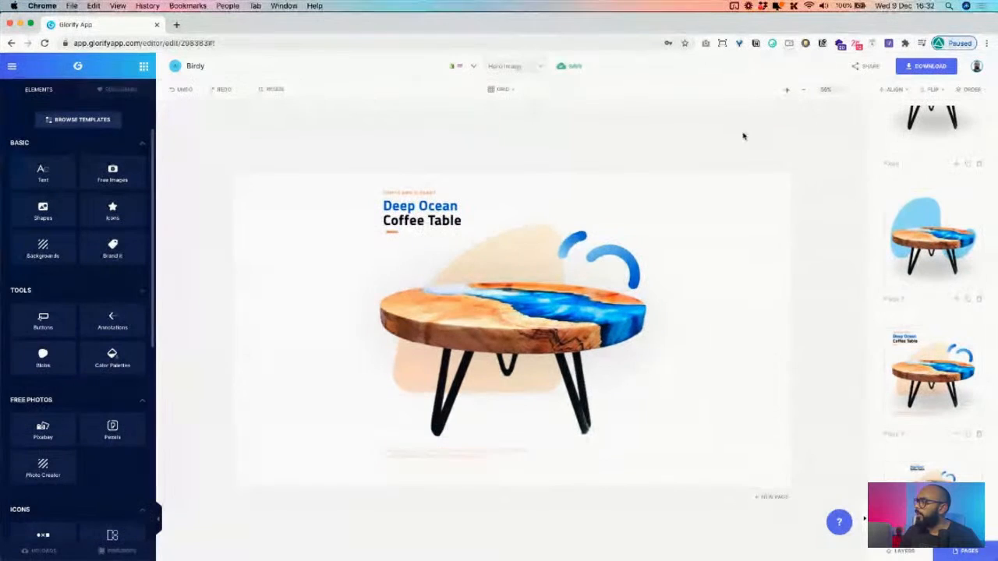
left_click_drag(331, 256, 644, 404)
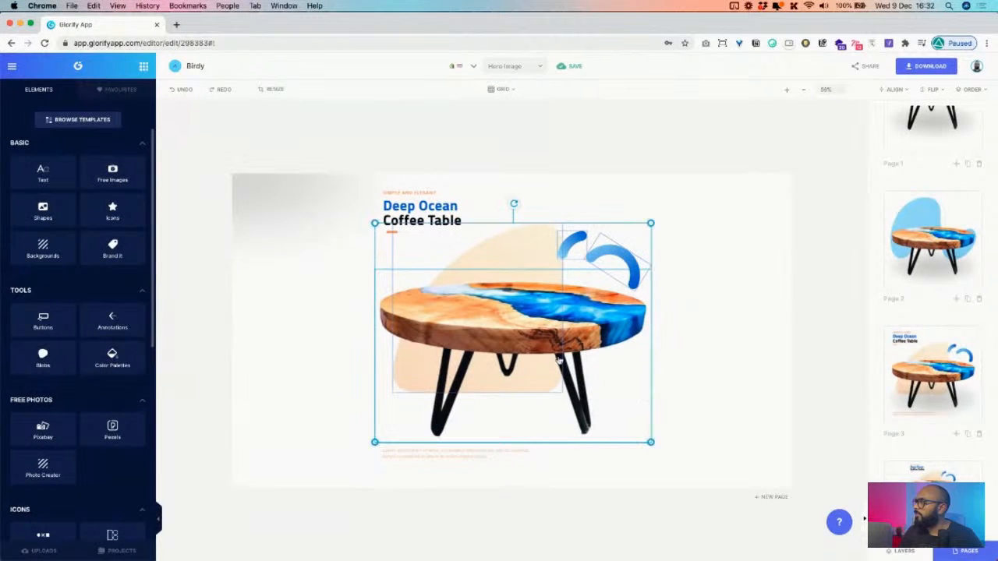
left_click_drag(552, 343, 649, 343)
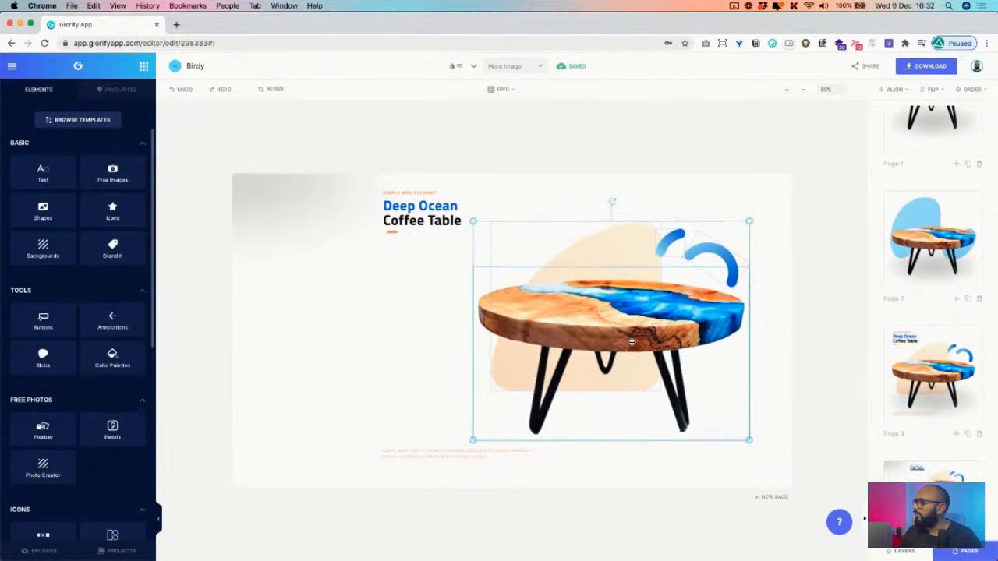
left_click(405, 315)
left_click_drag(432, 254, 318, 279)
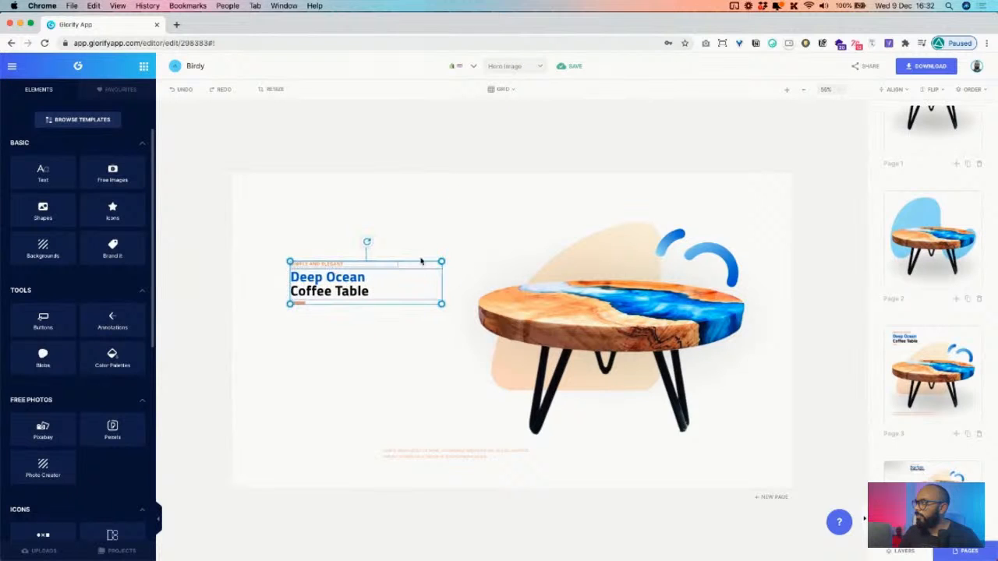
left_click_drag(442, 262, 575, 224)
left_click(525, 187)
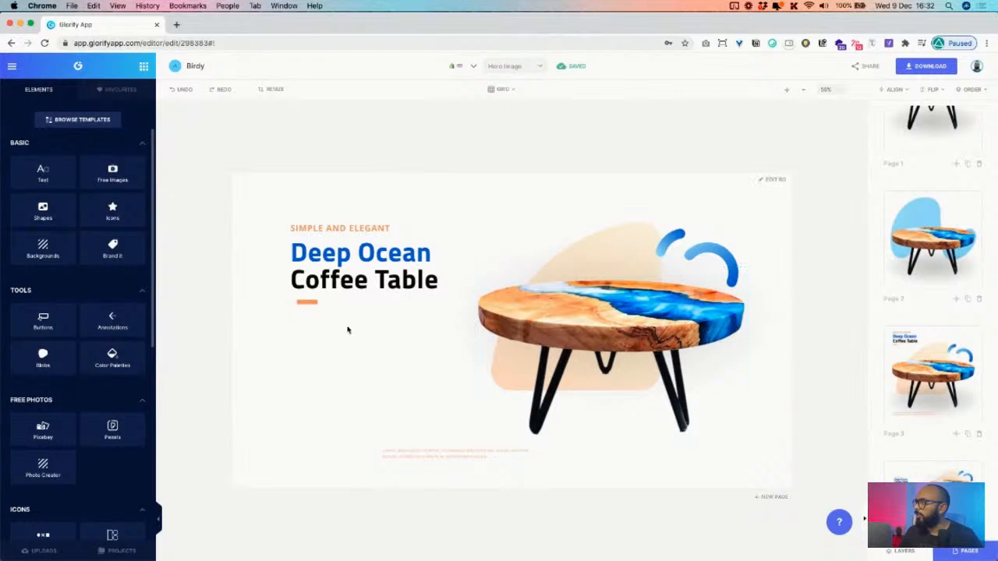
Place the narrowed paragraph under the orange dash, align the dash left, and narrow the heading box.
left_click_drag(412, 452, 315, 335)
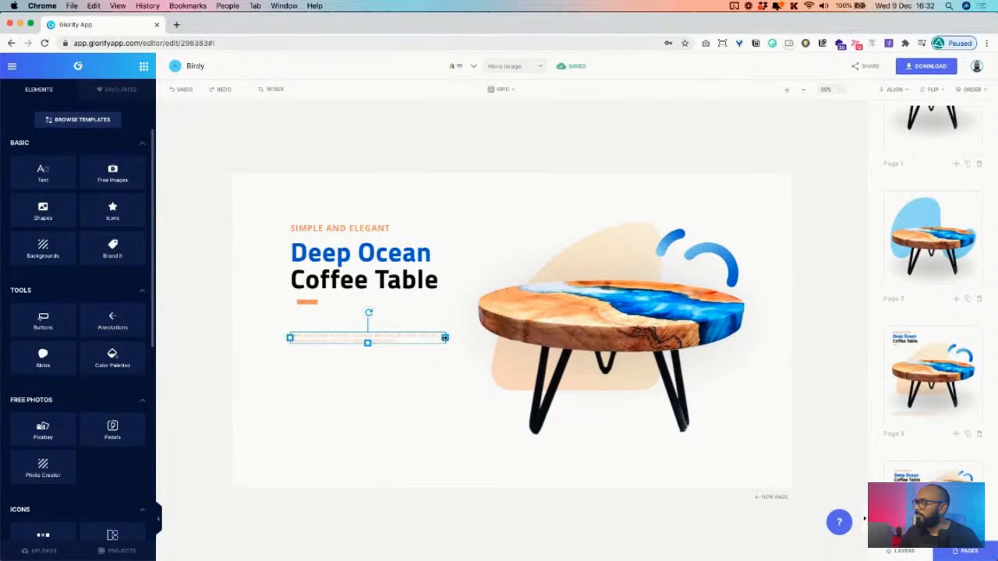
left_click_drag(445, 338, 363, 344)
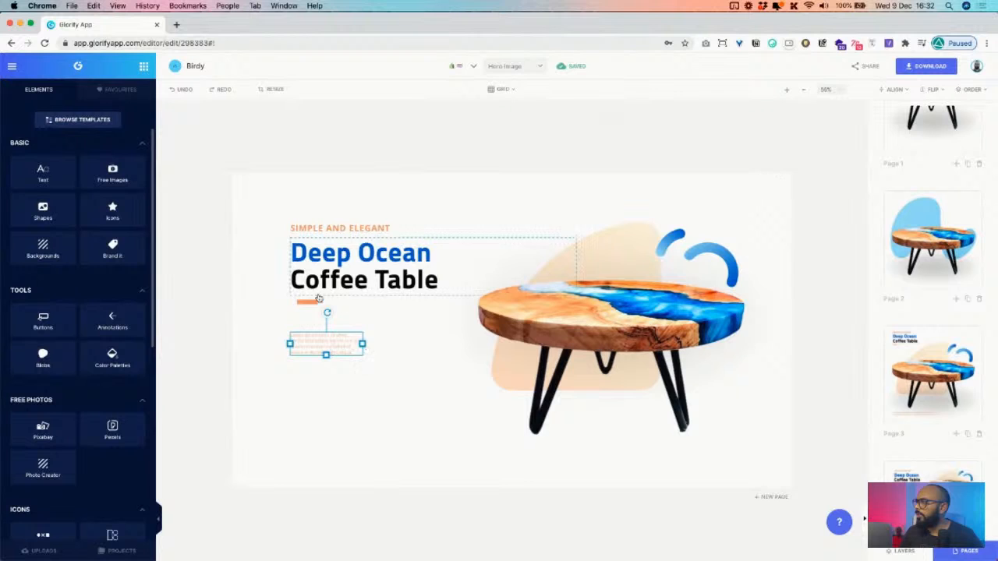
left_click_drag(314, 300, 300, 301)
left_click(343, 270)
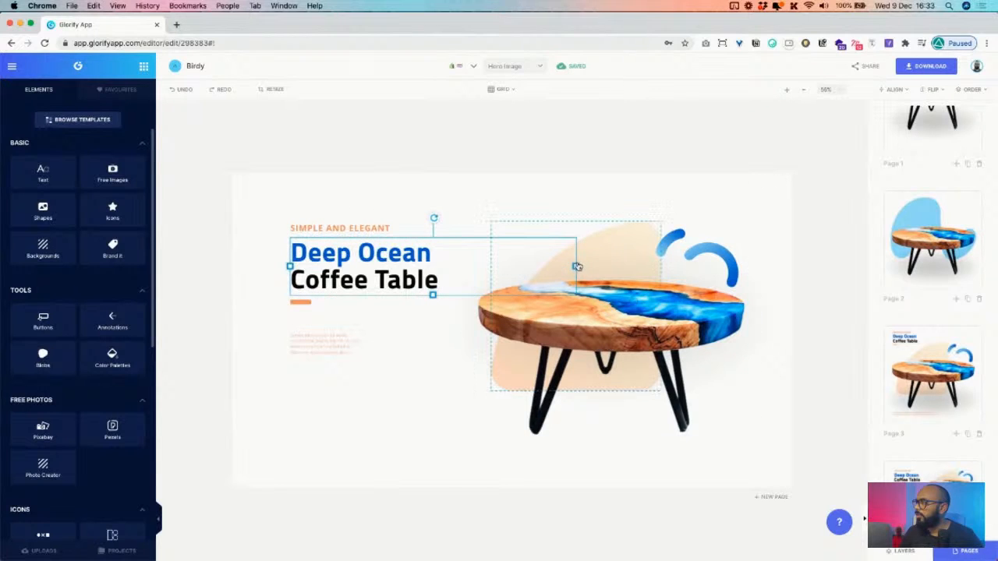
left_click_drag(577, 267, 466, 267)
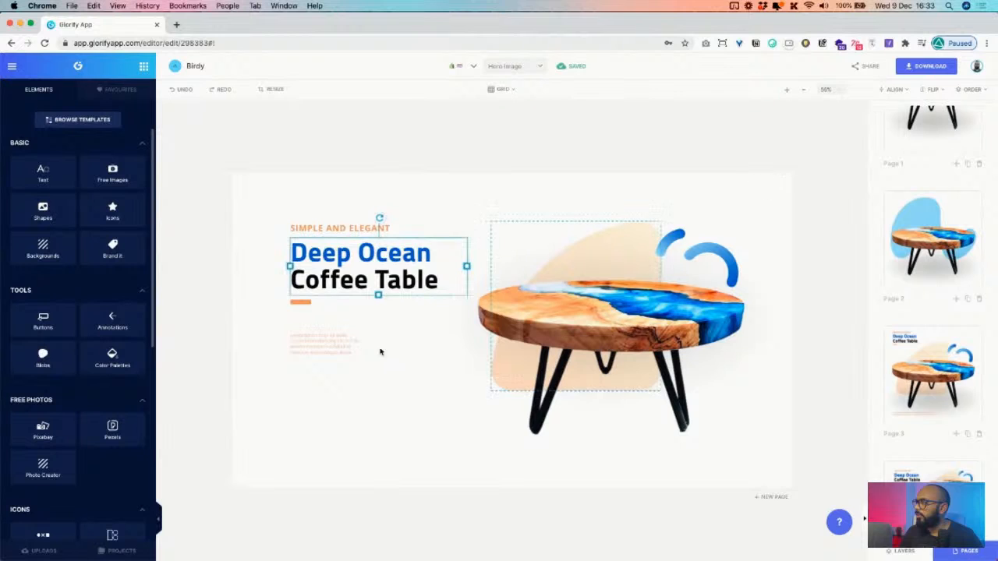
left_click_drag(323, 340, 325, 345)
Move the subtitle, headline and orange dash together slightly lower, level with the table.
left_click(321, 279)
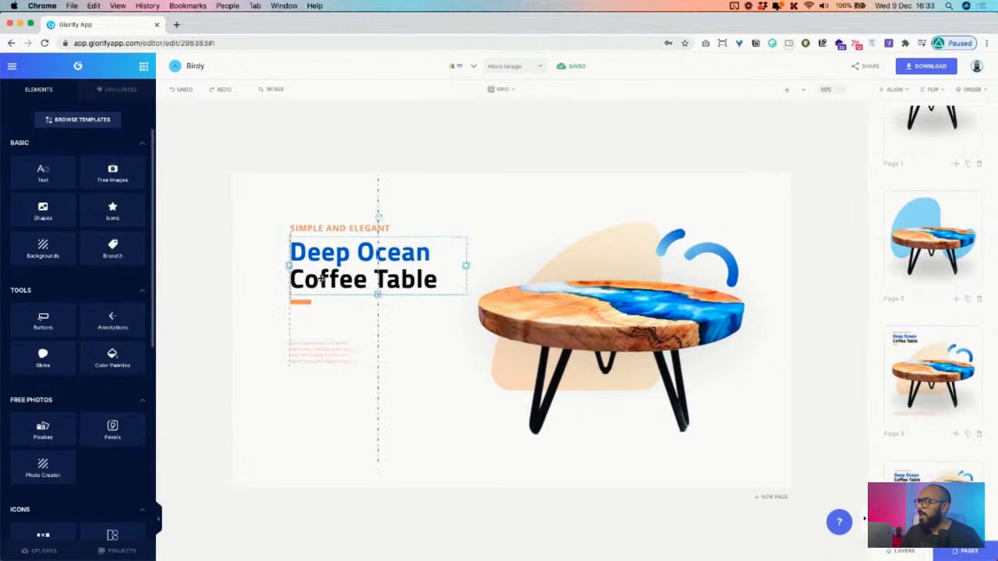
left_click(324, 231)
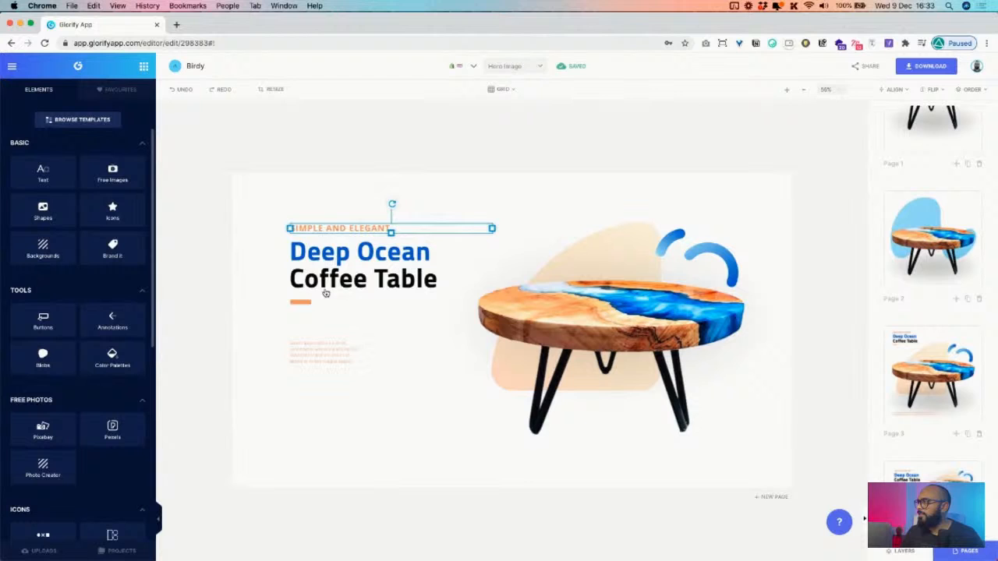
left_click(384, 324)
left_click_drag(284, 206, 340, 320)
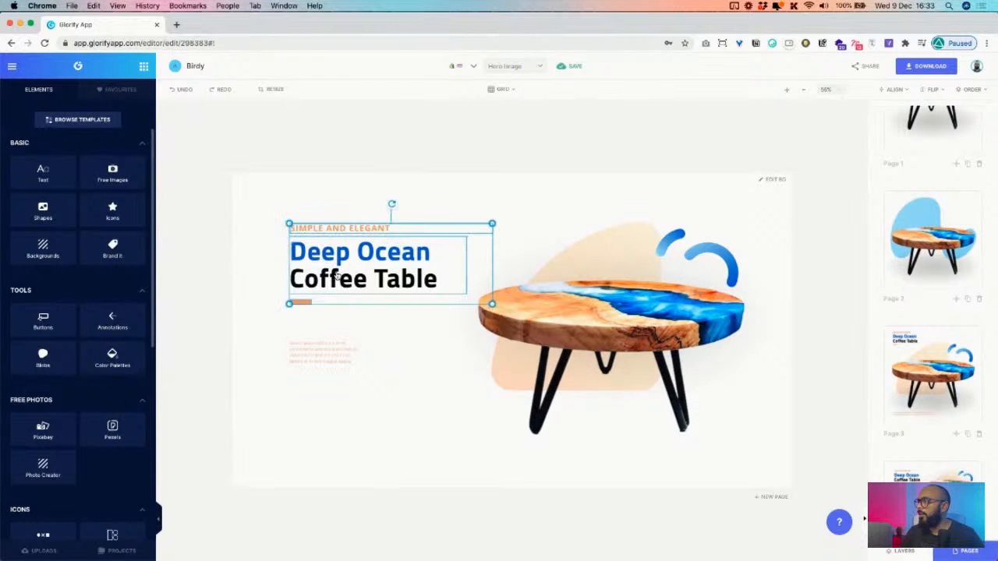
left_click_drag(337, 277, 337, 292)
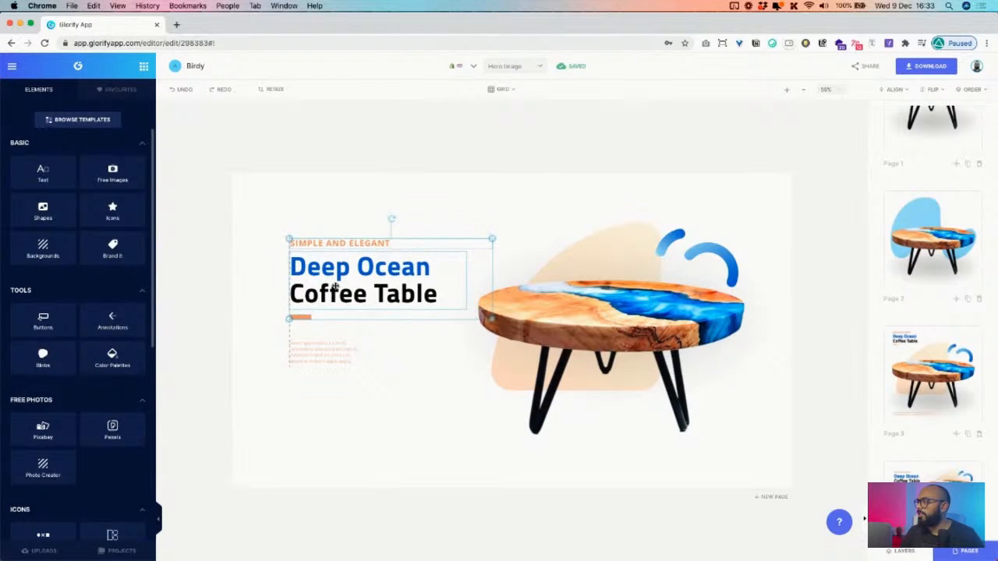
left_click(497, 238)
left_click(463, 216)
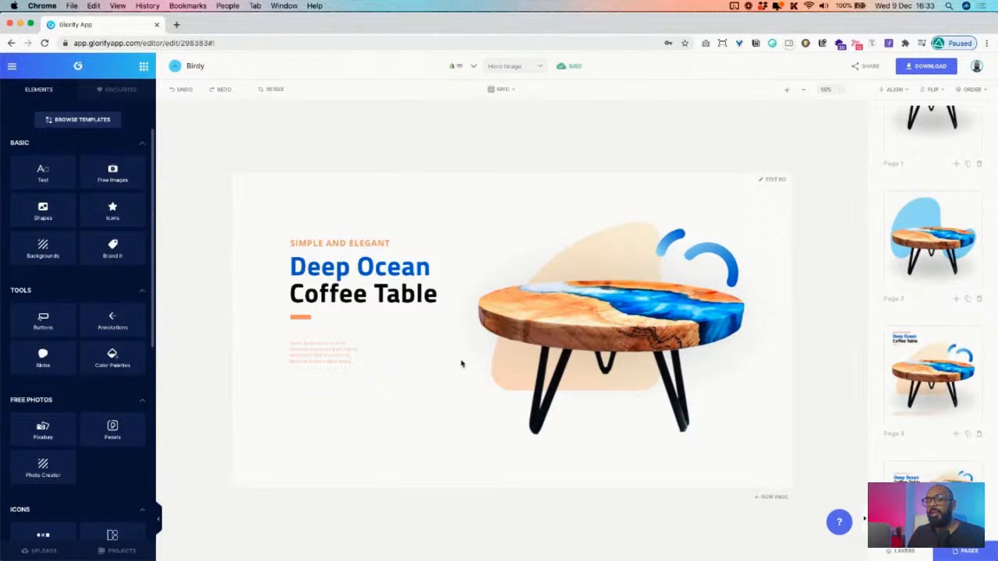
Select the coffee table image and bring up its properties panel.
left_click_drag(476, 206, 741, 441)
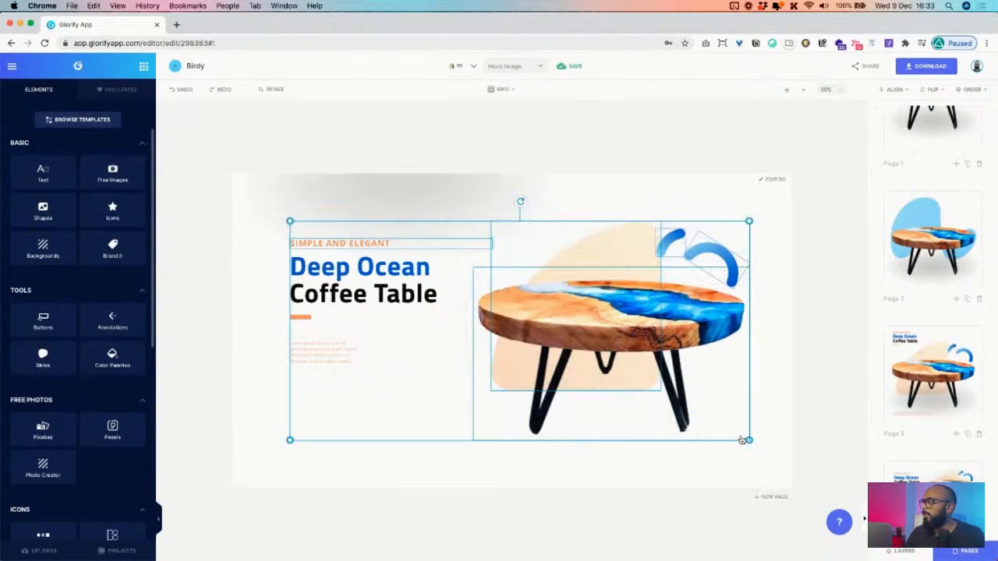
left_click(706, 467)
left_click(733, 328)
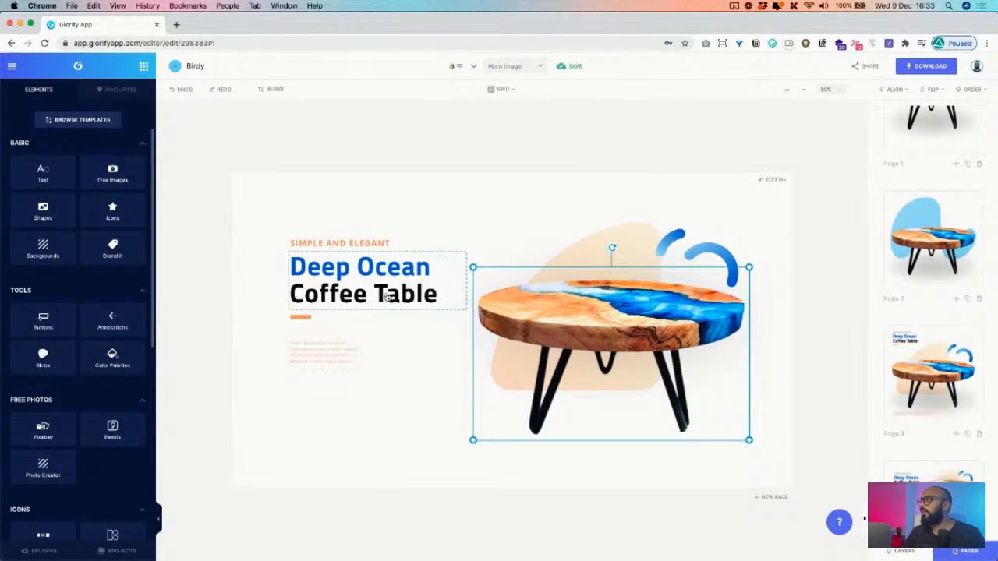
left_click(456, 288)
left_click(633, 360)
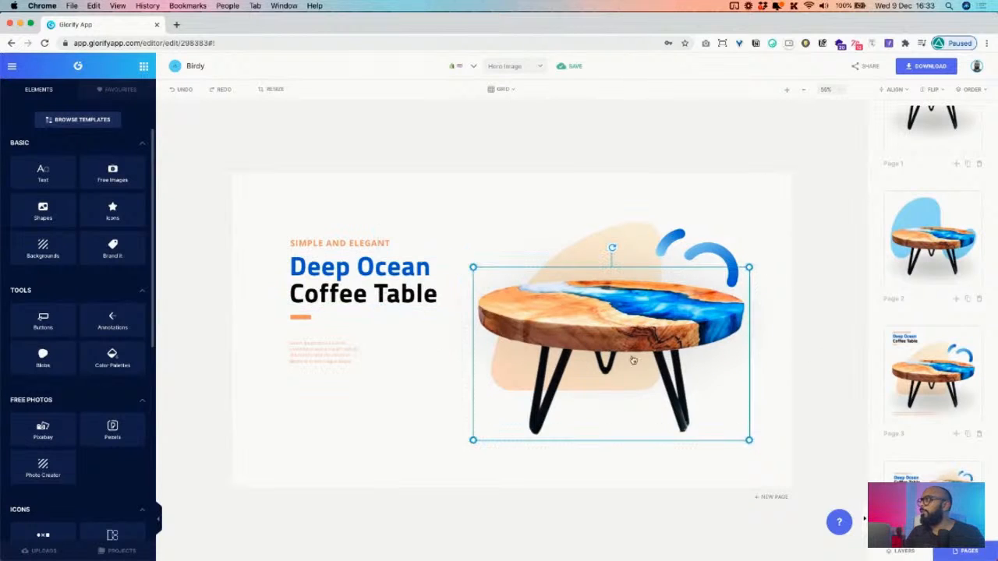
left_click(956, 551)
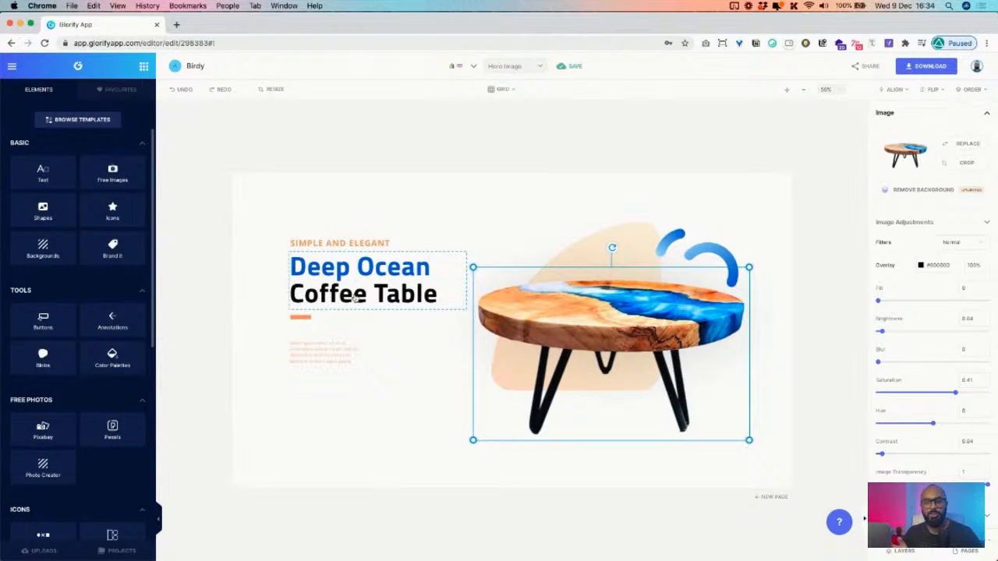
Nudge the blob, swoosh and table group slightly lower, then reselect the table photo.
left_click_drag(539, 212, 722, 420)
mouse_move(689, 344)
left_mouse_down()
mouse_move(451, 469)
mouse_move(459, 502)
mouse_move(705, 355)
mouse_move(710, 327)
mouse_move(694, 345)
left_mouse_up()
left_click(413, 420)
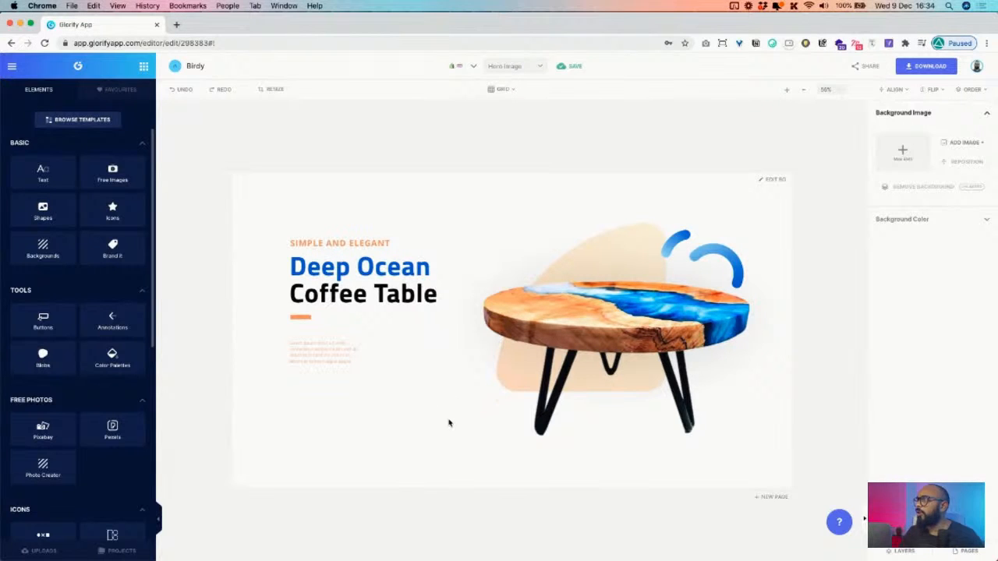
left_click(609, 352)
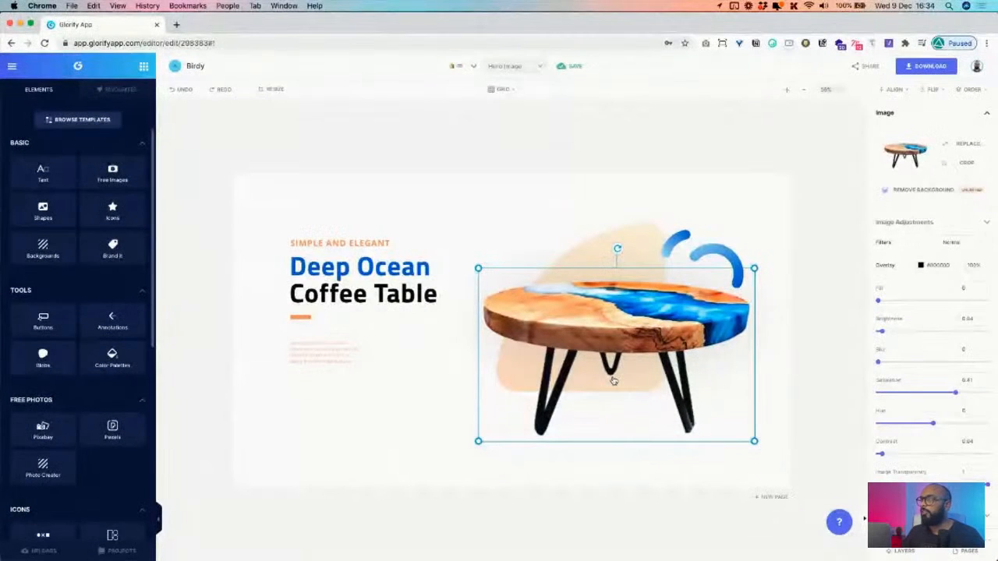
left_click(295, 208)
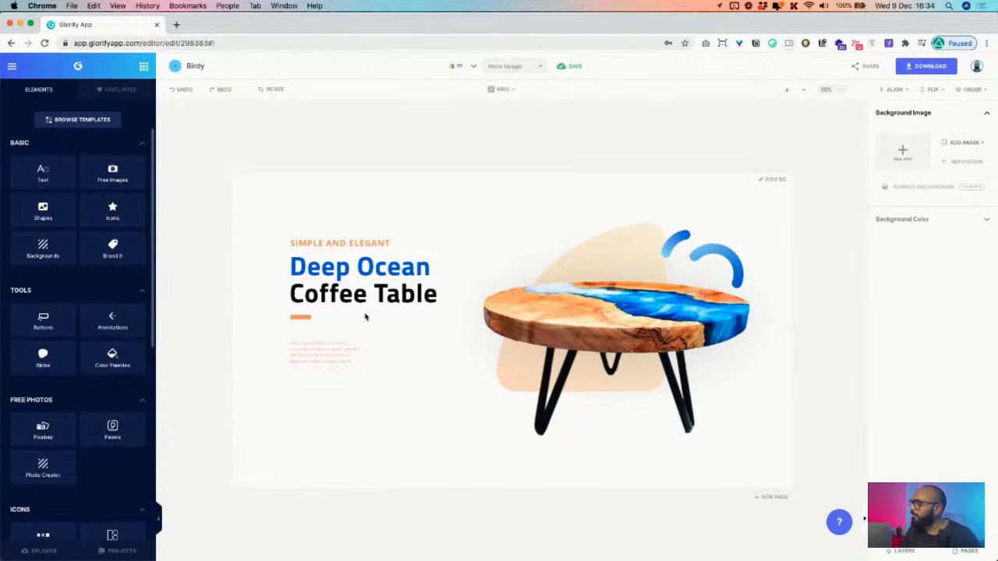
left_click(686, 375)
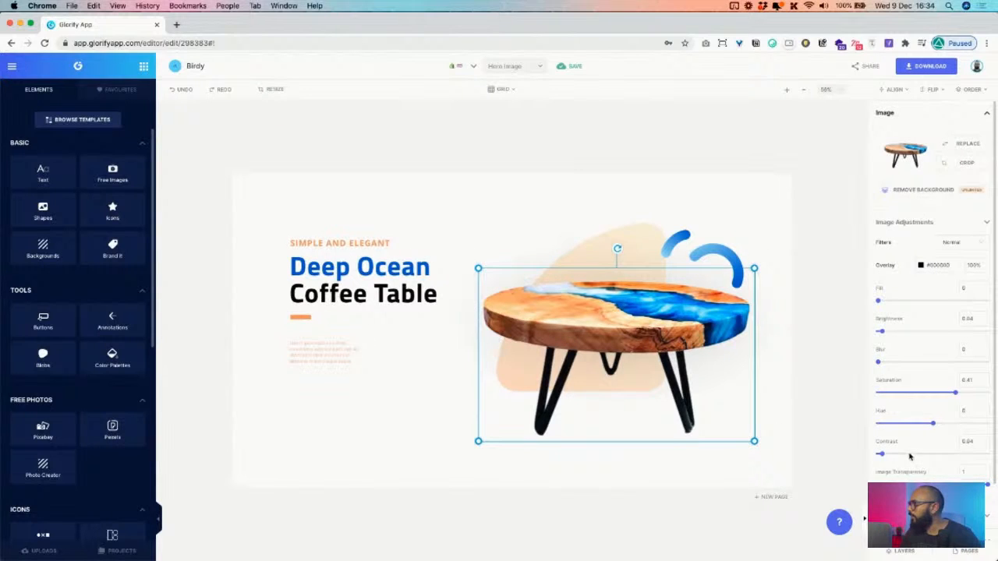
Enable a ground shadow under the table with vertical distance -350.
scroll(909, 456, "down", 3)
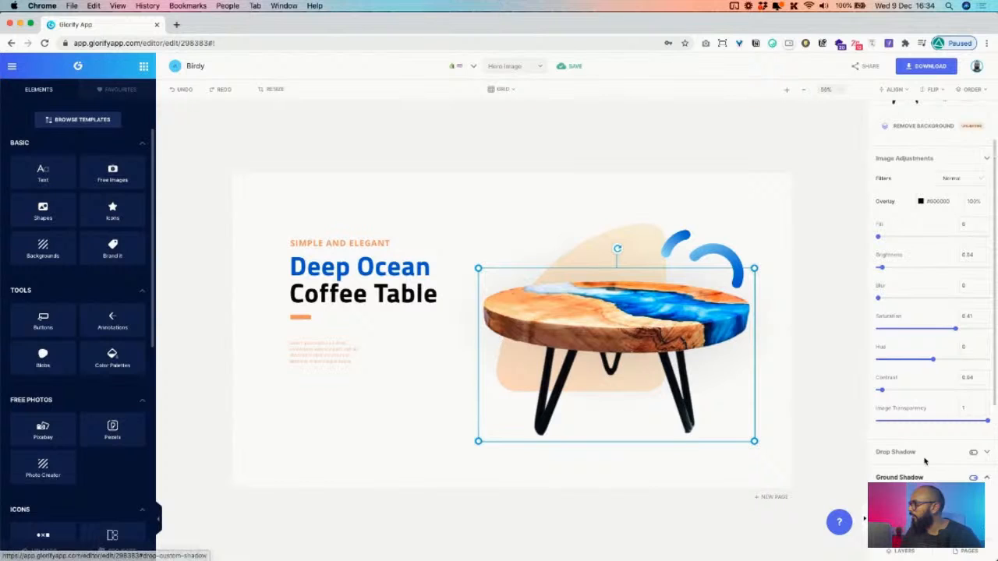
scroll(925, 462, "down", 5)
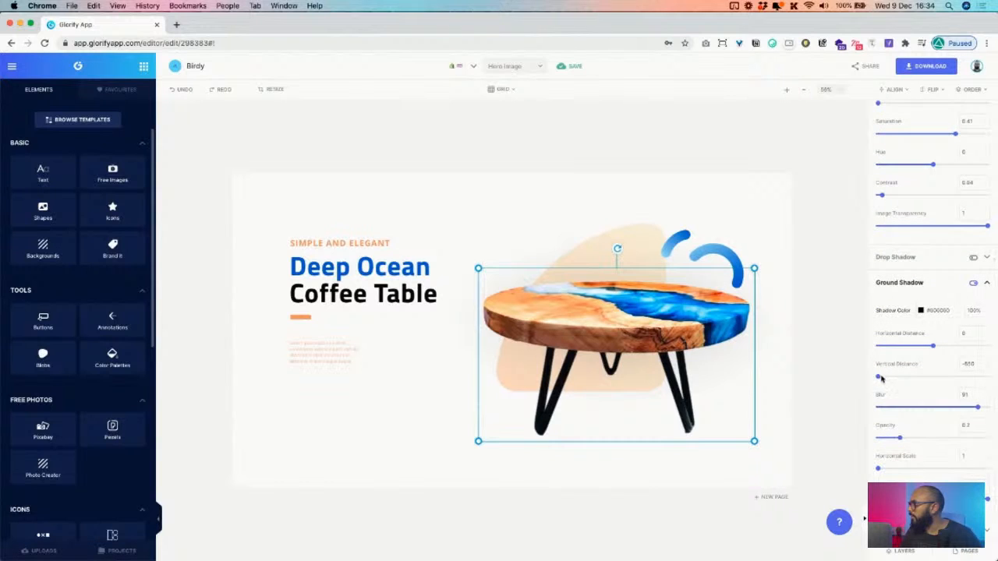
left_click_drag(878, 380, 819, 388)
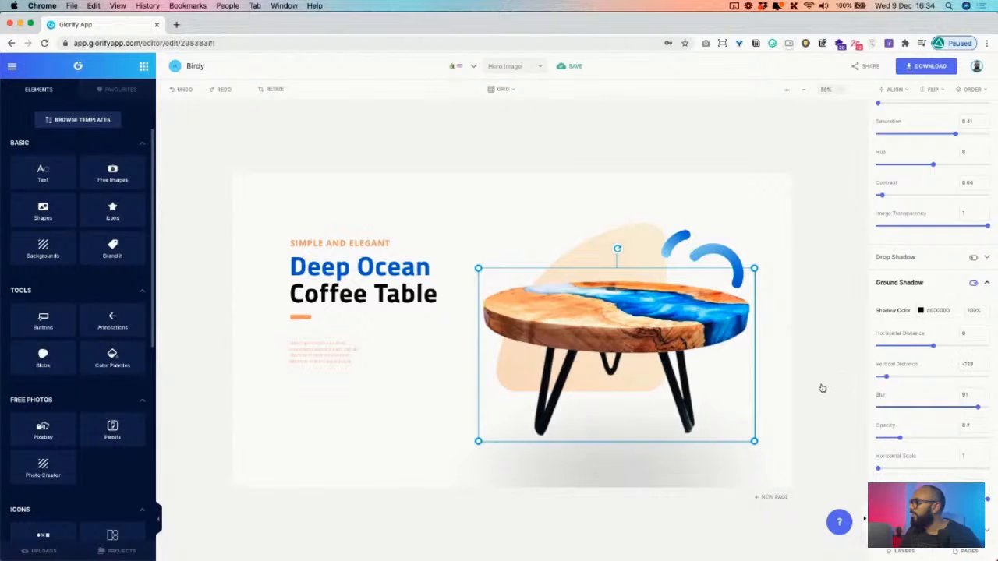
left_click(967, 364)
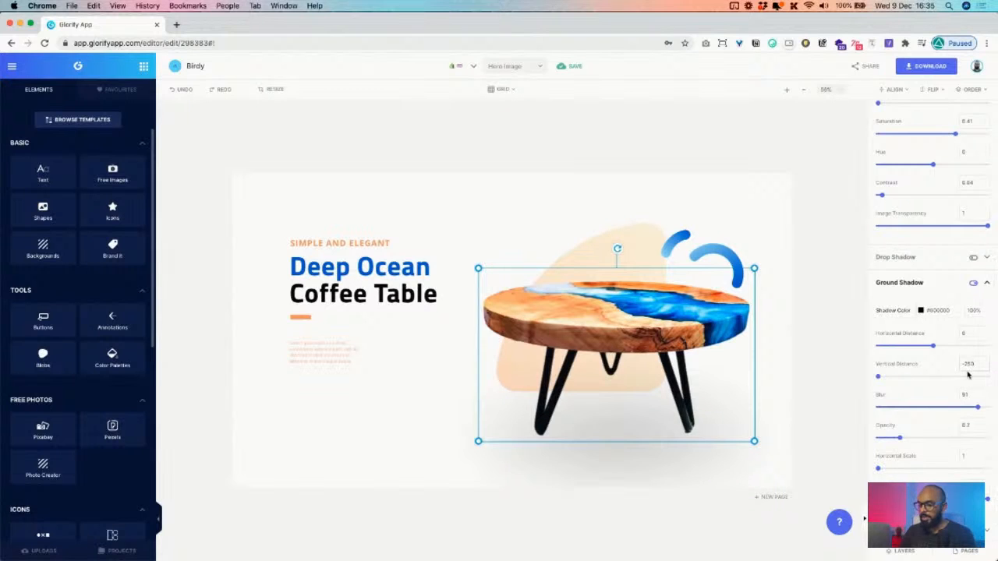
key("BackSpace")
type("65")
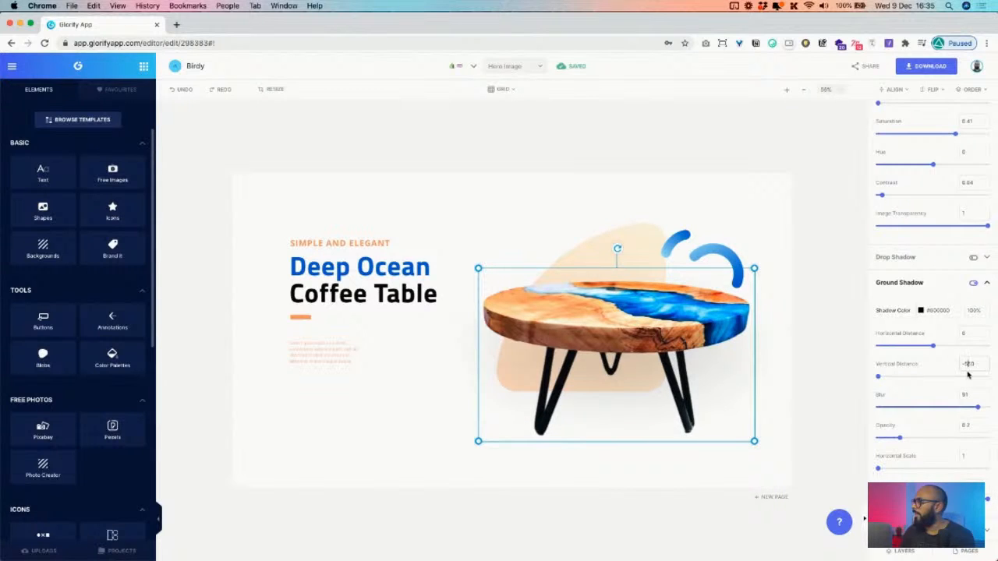
key("BackSpace")
type("400")
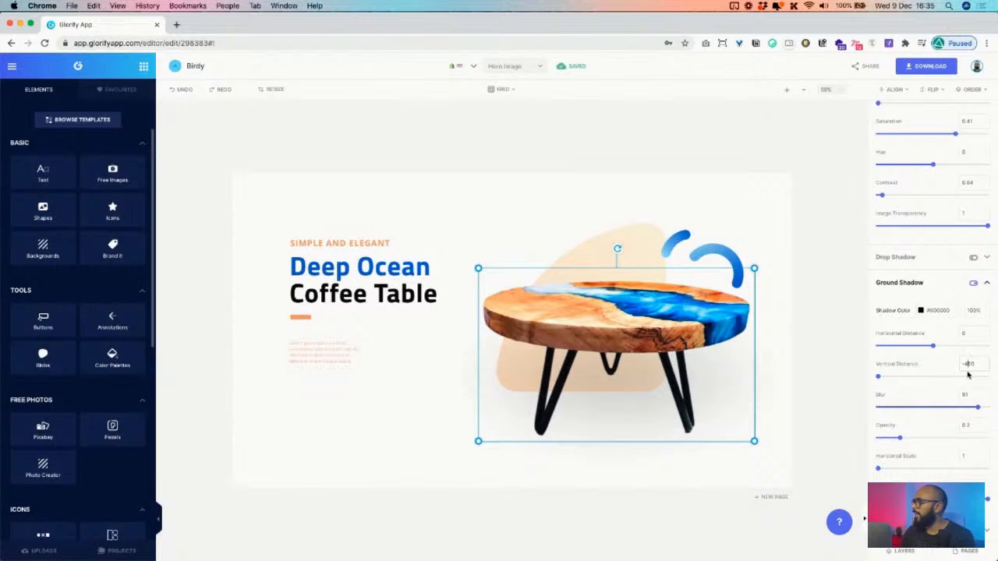
key("BackSpace")
type("35")
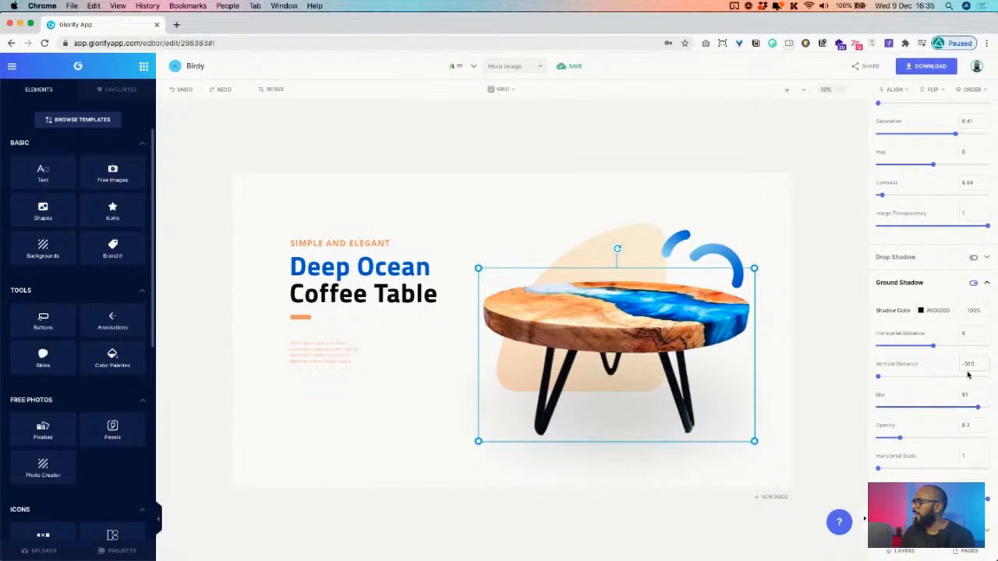
Lower the ground shadow blur to 78 and deselect to view the result.
left_click(512, 222)
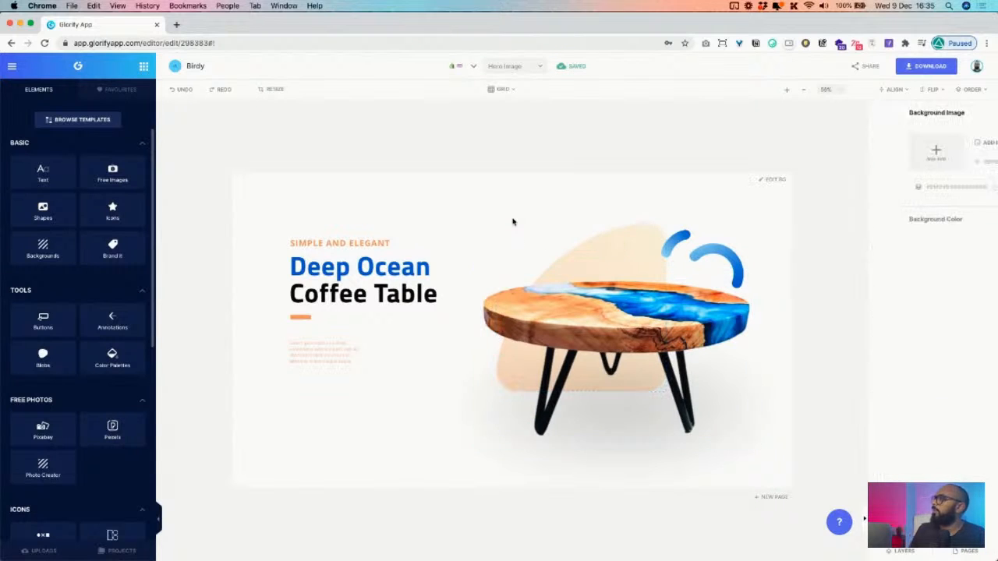
left_click(604, 383)
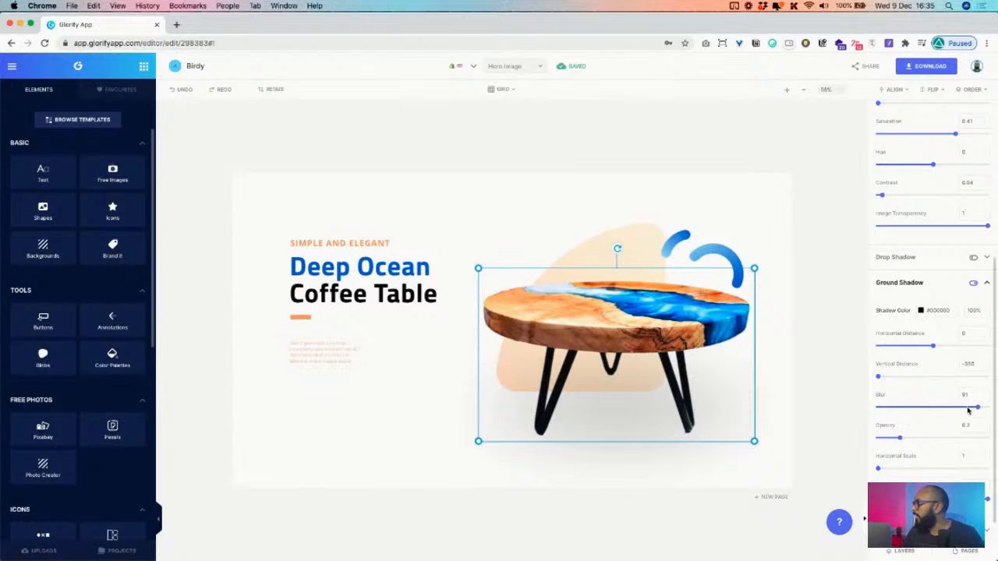
left_click_drag(977, 407, 935, 416)
left_click(414, 424)
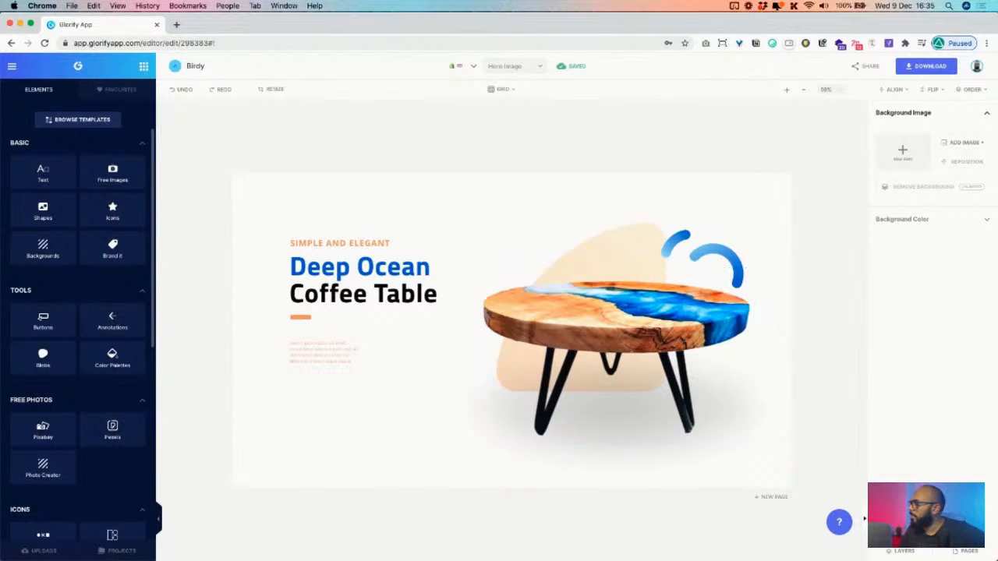
left_click(967, 554)
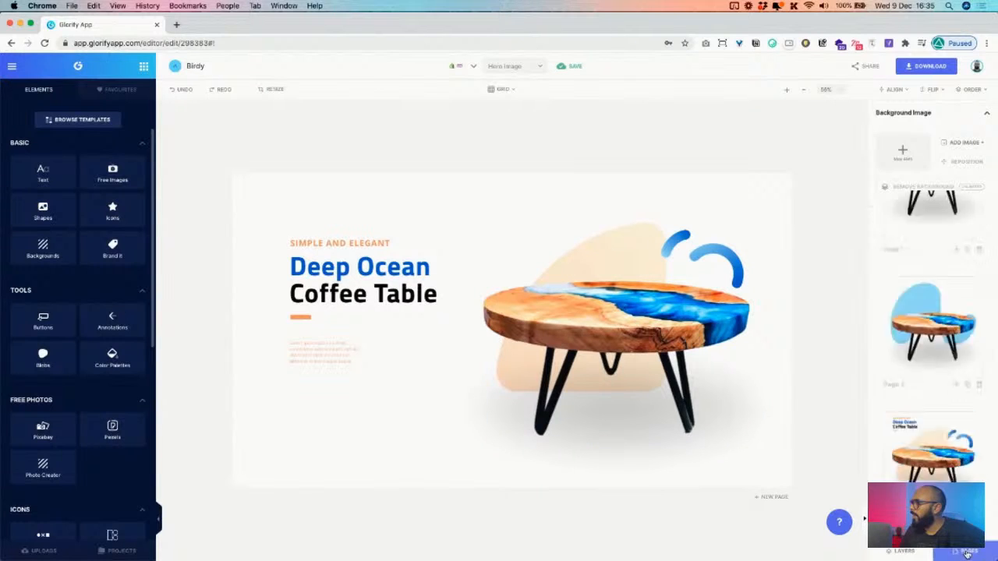
scroll(963, 390, "down", 3)
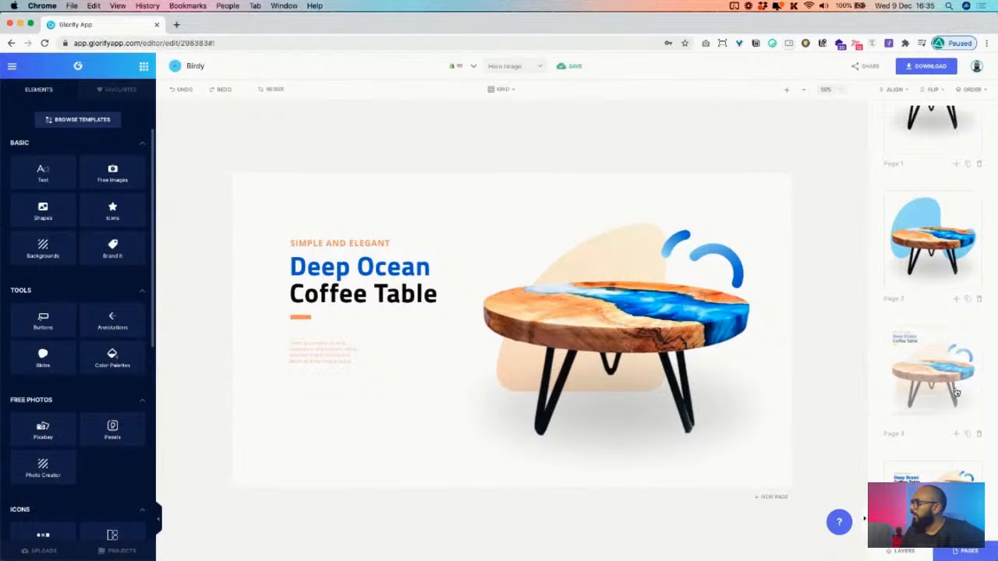
scroll(957, 392, "up", 2)
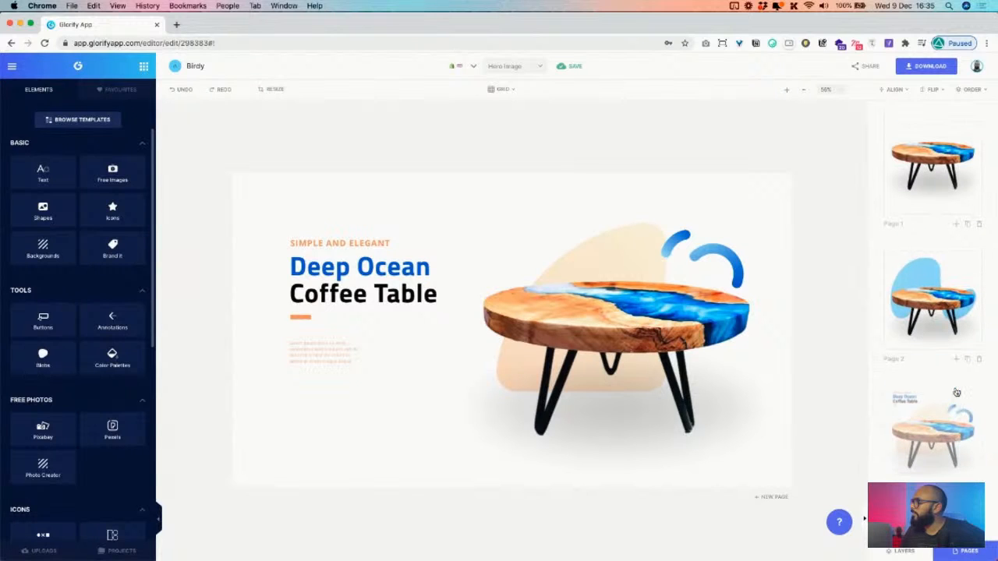
scroll(954, 287, "down", 1)
scroll(953, 280, "up", 2)
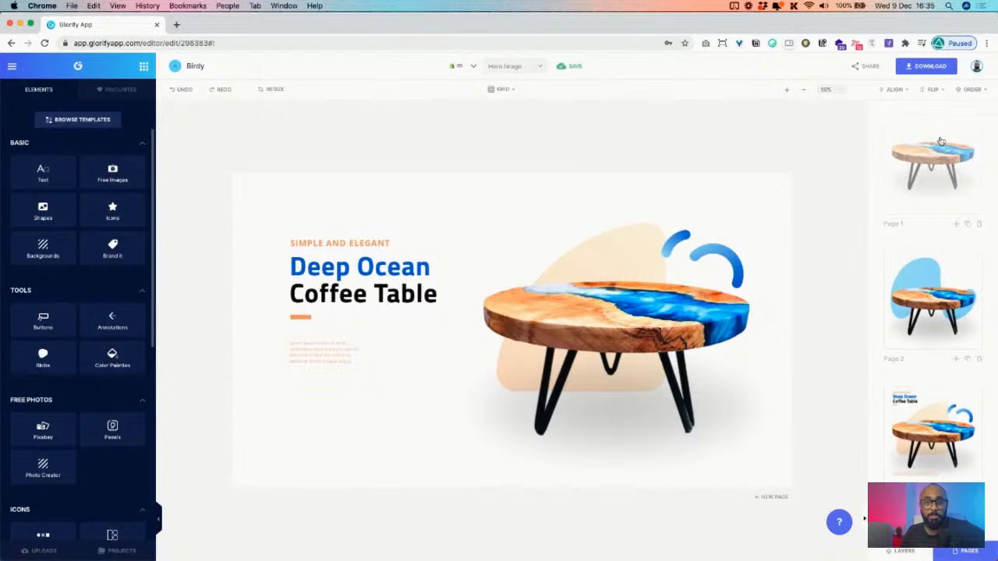
scroll(896, 297, "down", 3)
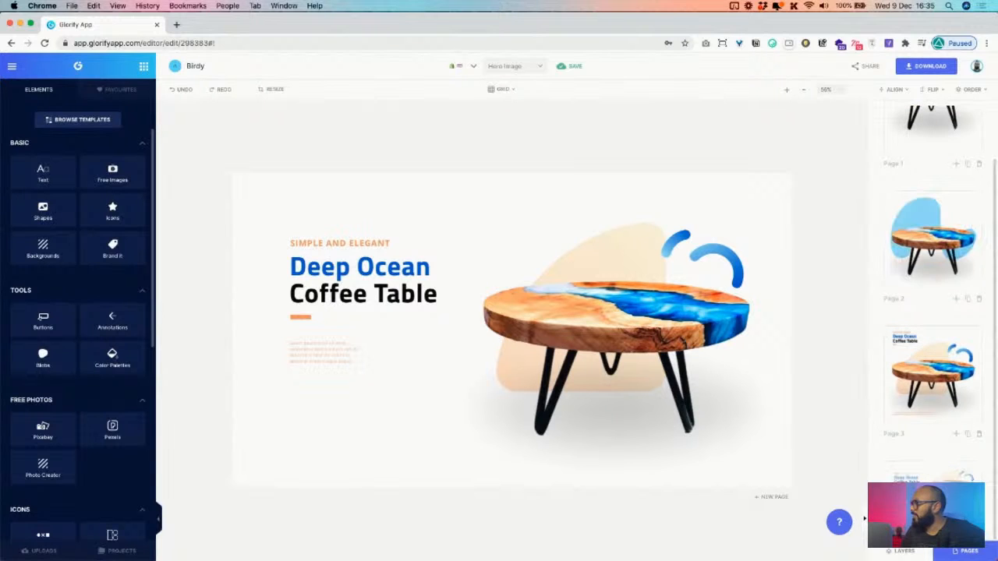
left_click(970, 552)
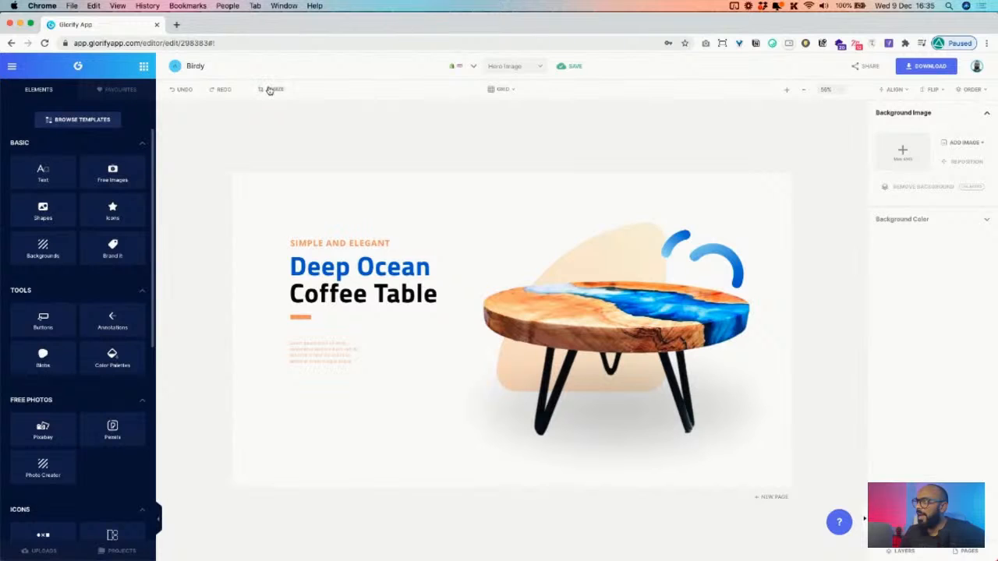
left_click(269, 90)
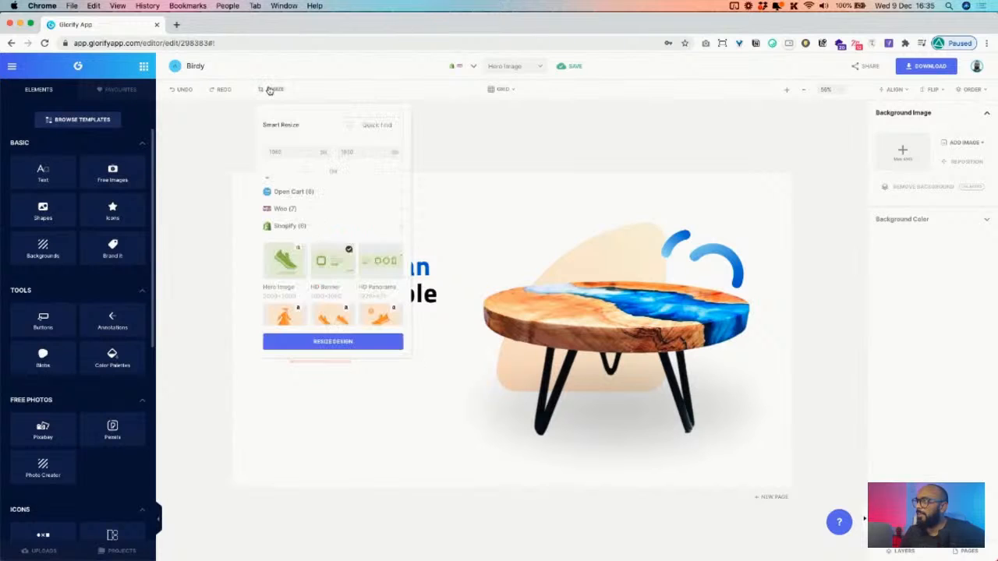
left_click(298, 227)
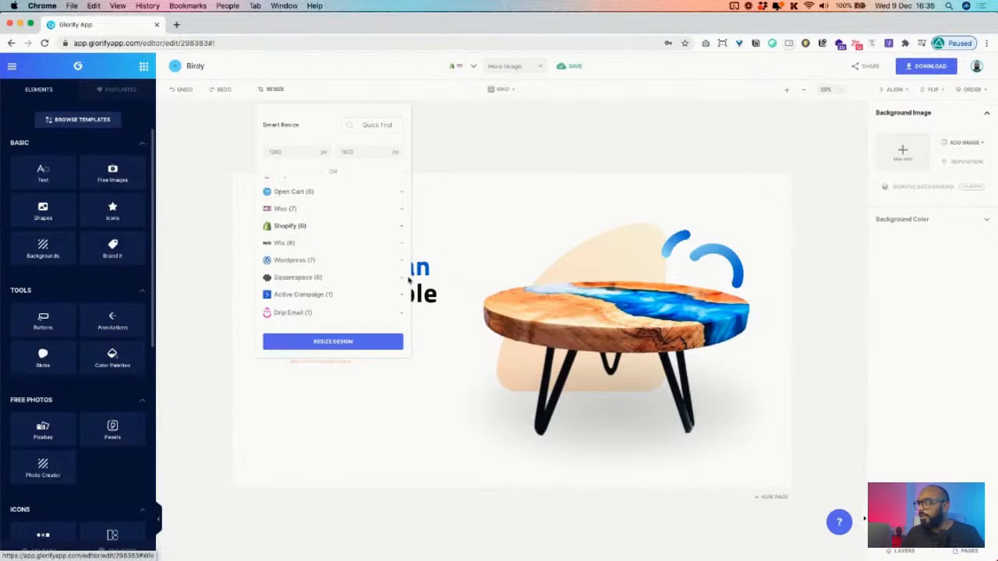
left_click(453, 361)
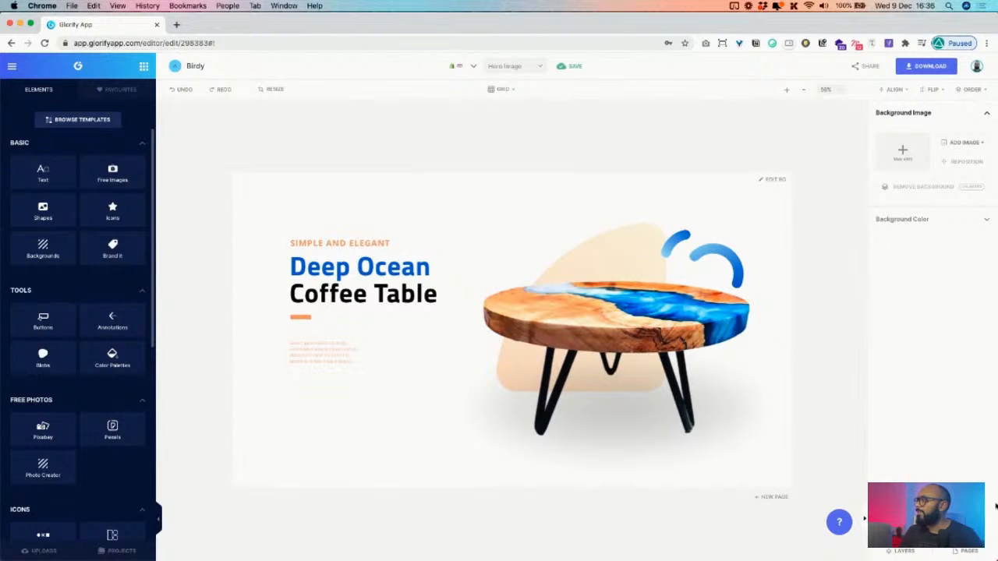
Open the PAGES panel to show thumbnails of all the design's pages.
left_click(965, 551)
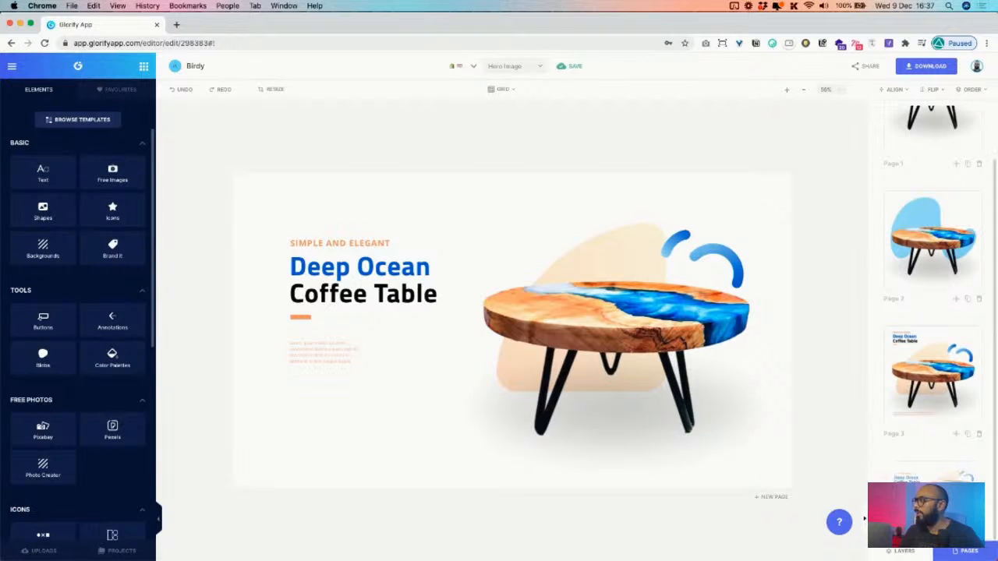
Resize a copy of the banner to Facebook Standard Advert on a new page and zoom in.
left_click(284, 93)
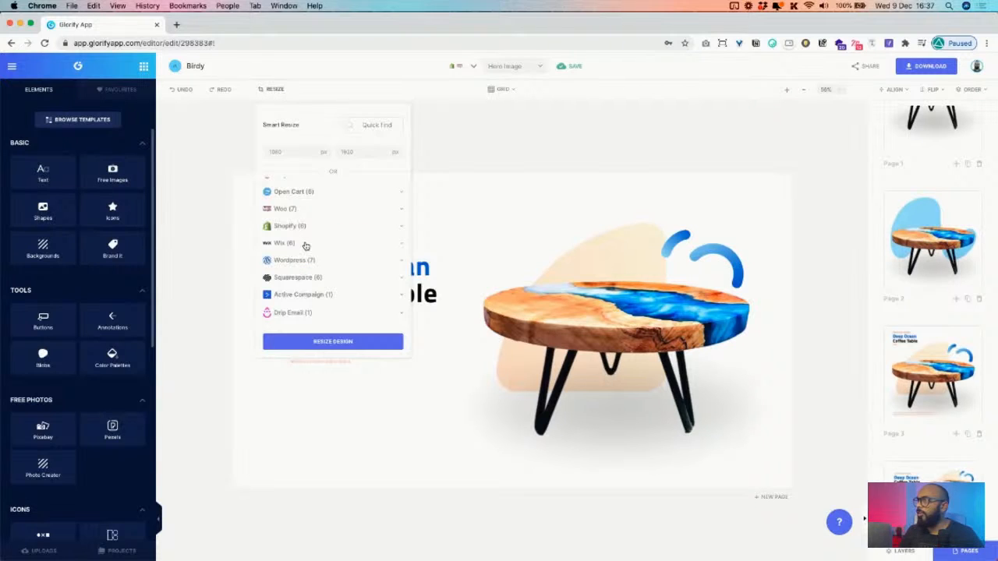
scroll(306, 245, "up", 10)
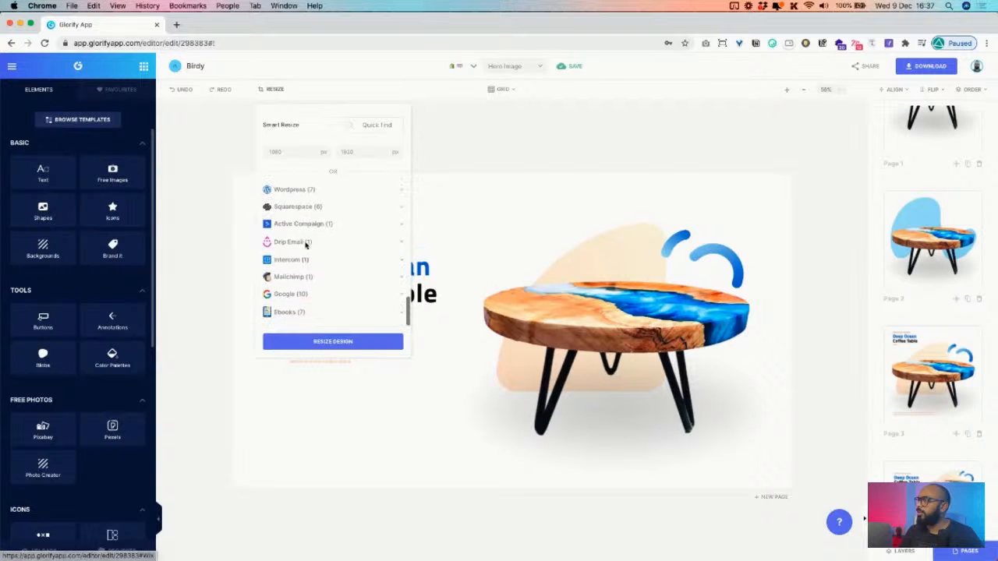
scroll(308, 241, "up", 2)
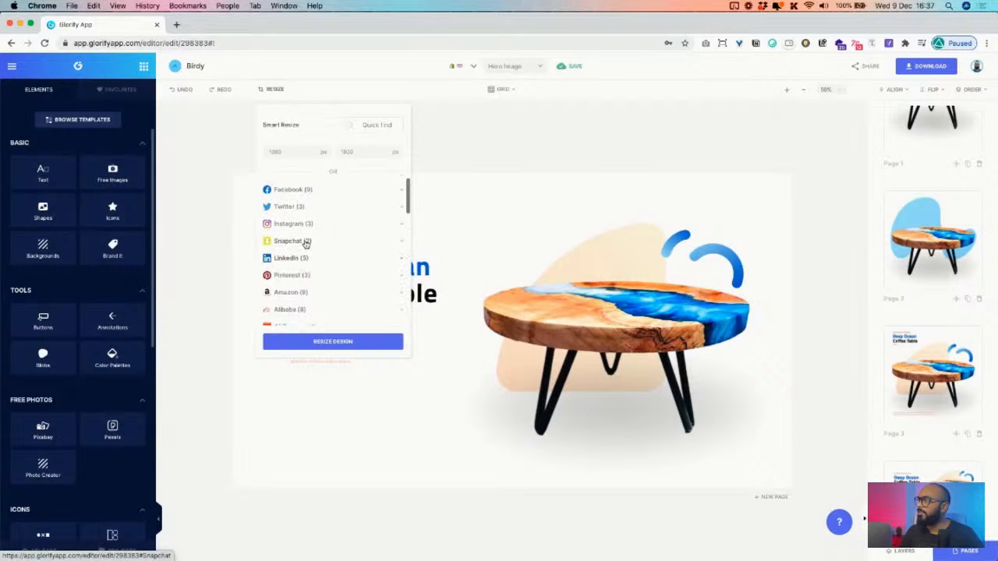
left_click(292, 190)
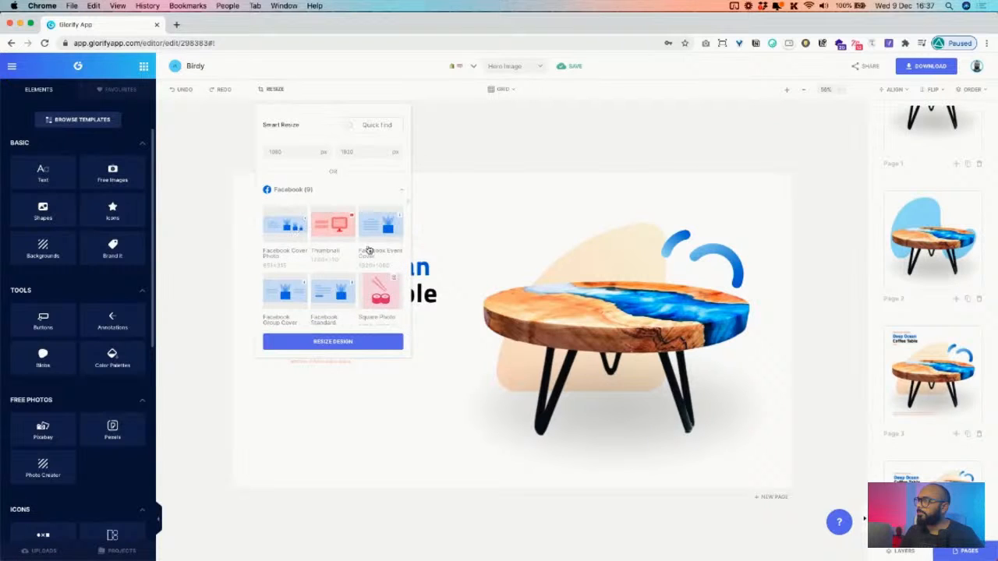
scroll(336, 242, "down", 1)
left_click(335, 254)
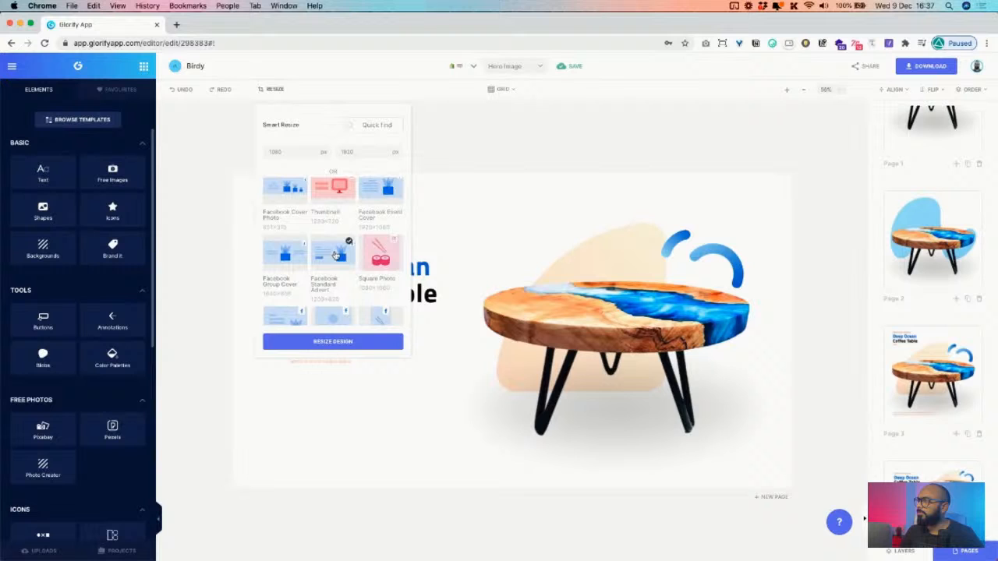
left_click(333, 344)
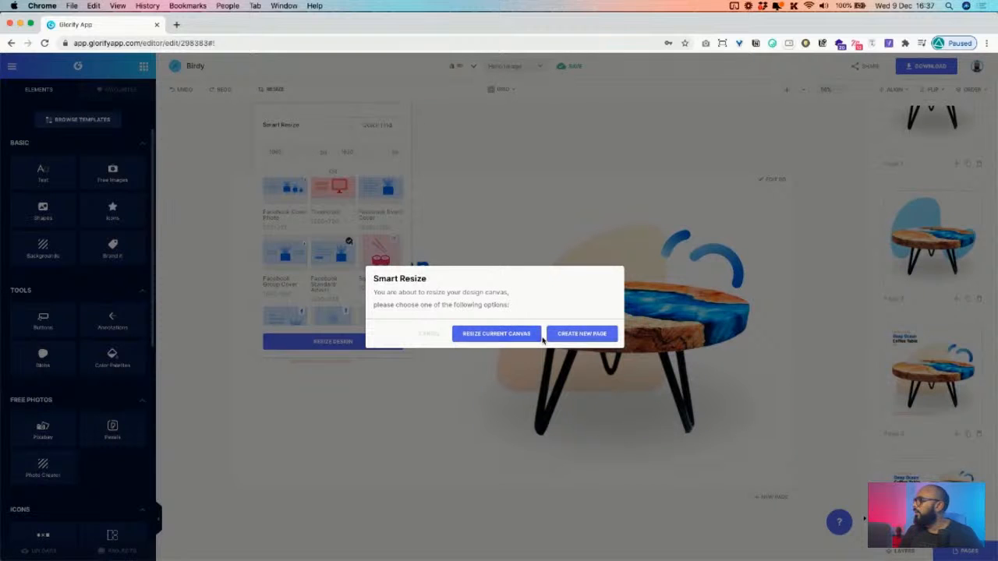
left_click(581, 337)
scroll(927, 370, "down", 2)
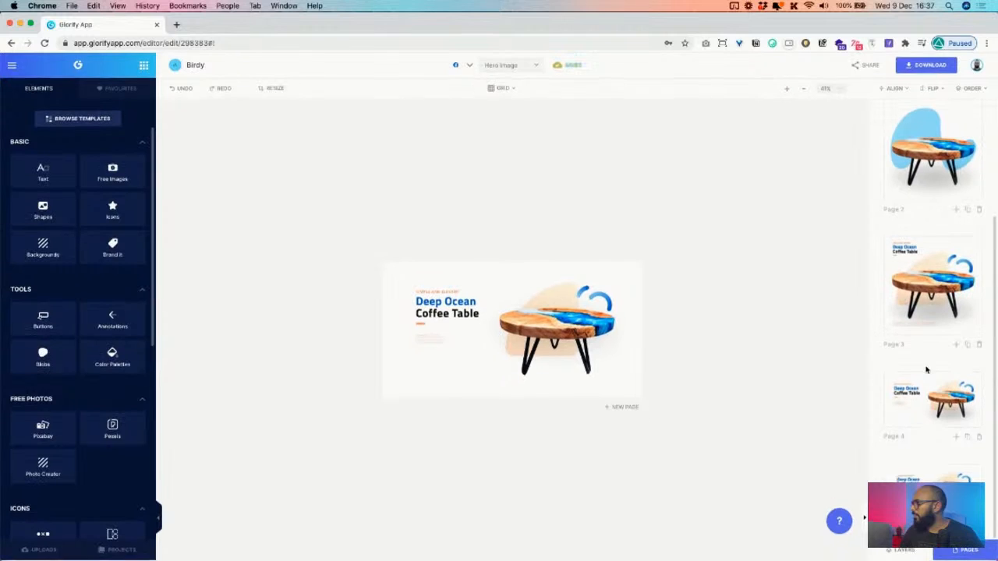
left_click(787, 91)
left_click(787, 93)
left_click(787, 94)
left_click(787, 94)
left_click(787, 93)
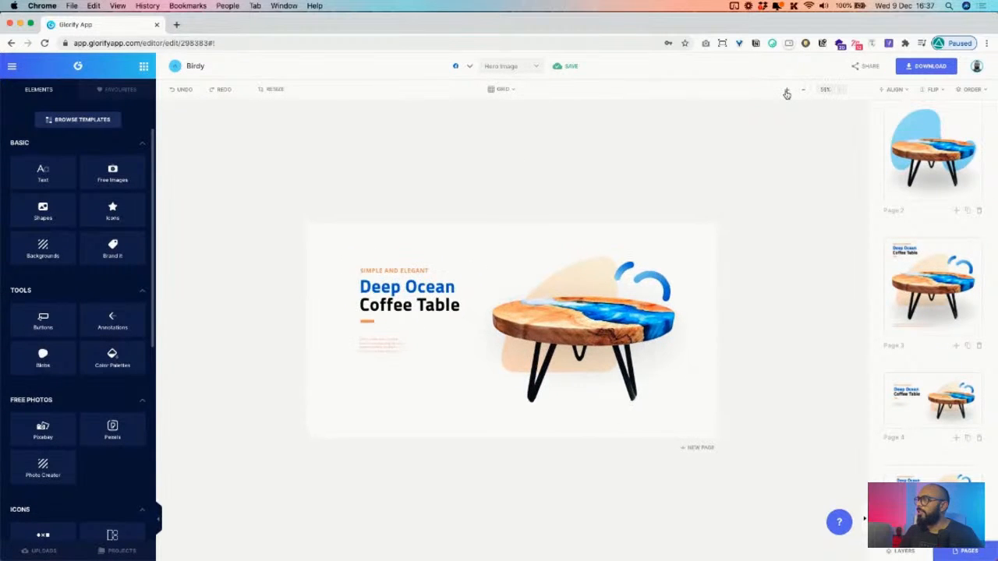
left_click(787, 94)
left_click(787, 94)
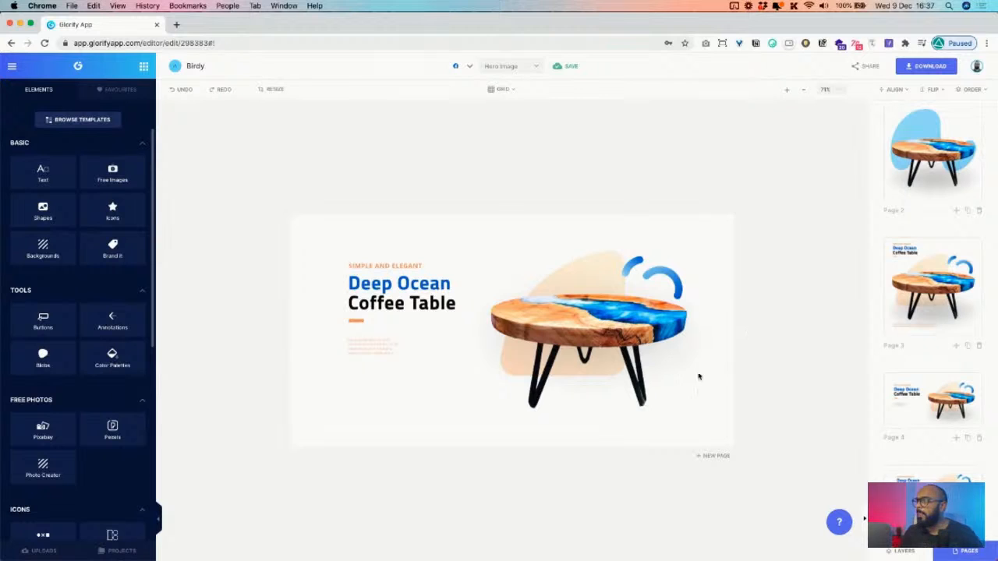
Delete the empty small text box beneath the Deep Ocean Coffee Table heading.
left_click(367, 349)
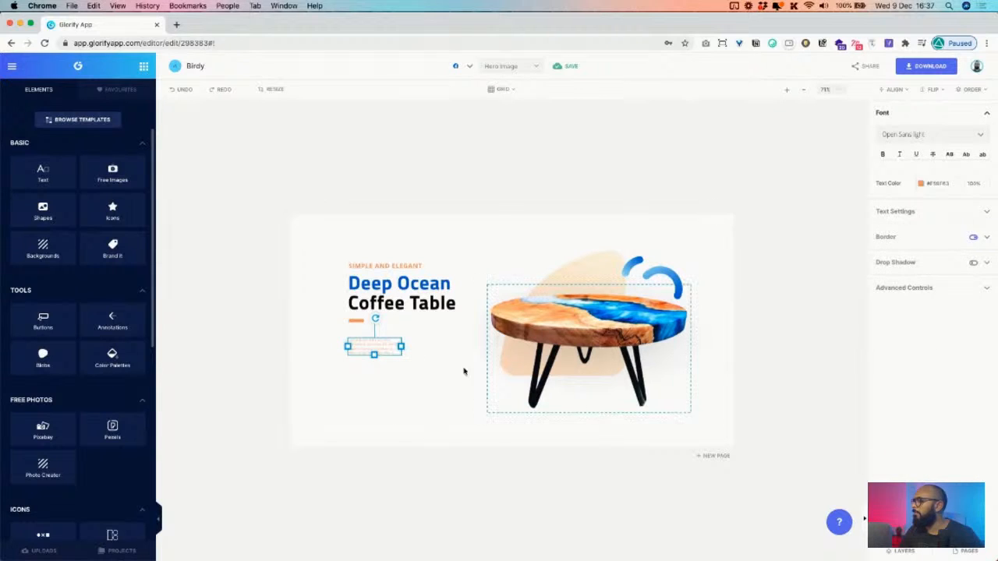
double_click(375, 347)
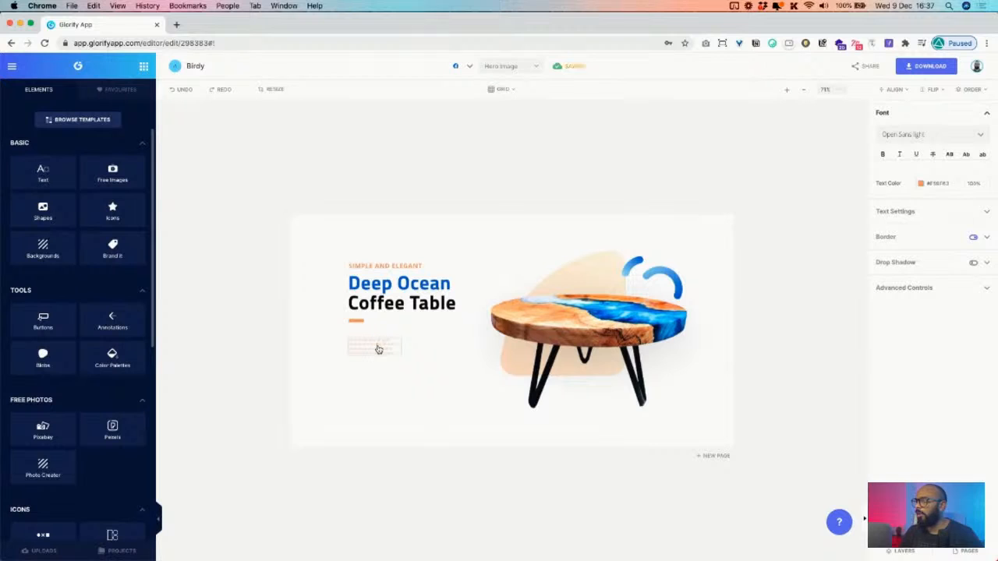
left_click(379, 350)
left_click(393, 354)
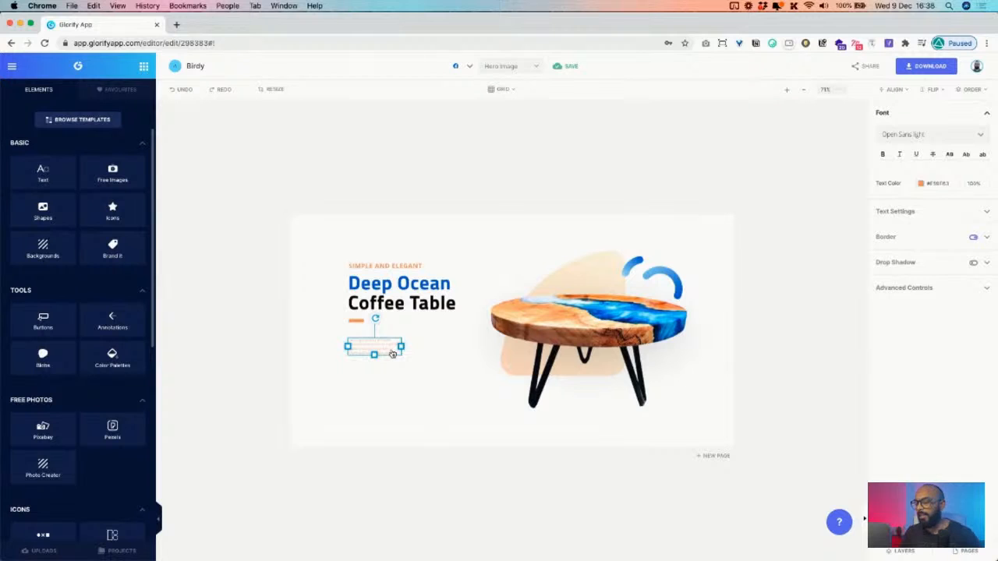
key("Delete")
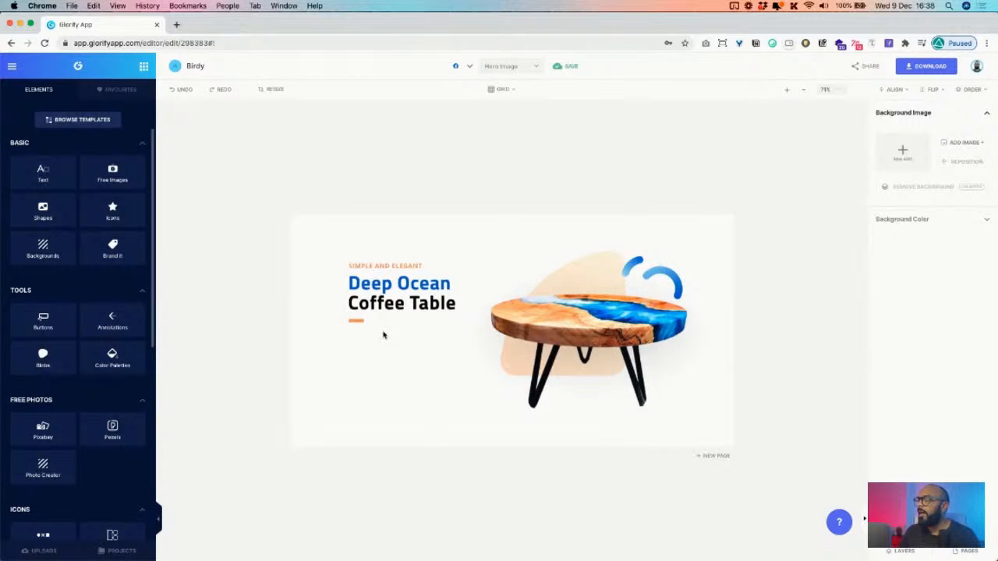
Add a Buy Now button below the heading and remove both cart icons.
left_click(44, 325)
left_click(70, 159)
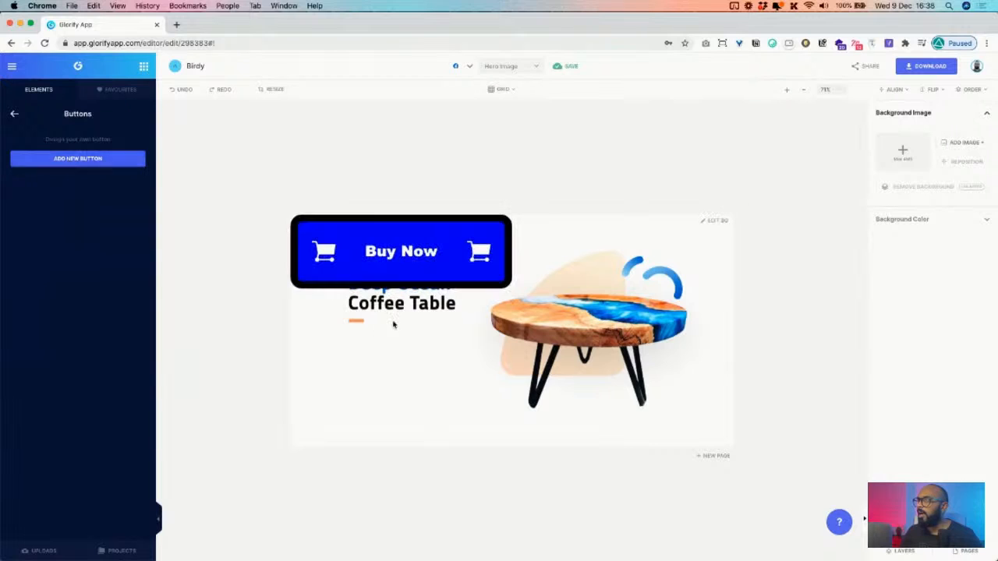
left_click_drag(403, 265, 444, 383)
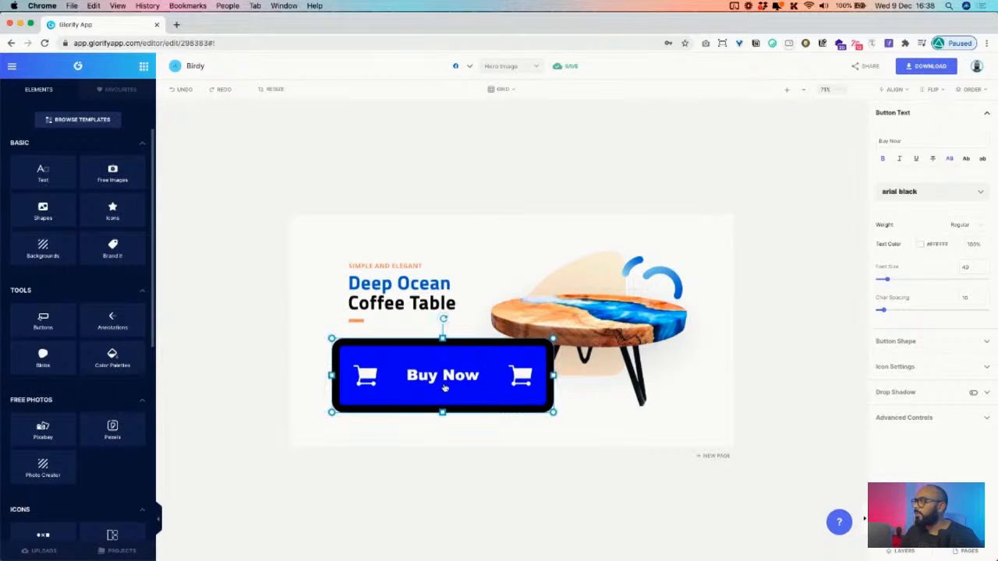
left_click(901, 365)
left_click(879, 392)
scroll(906, 398, "down", 2)
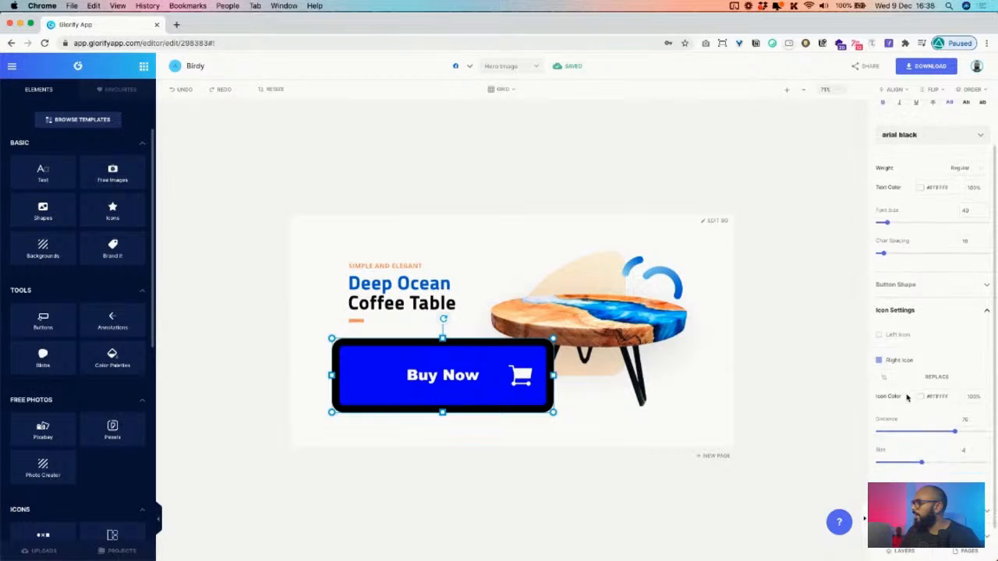
left_click(879, 352)
left_click_drag(552, 377, 503, 376)
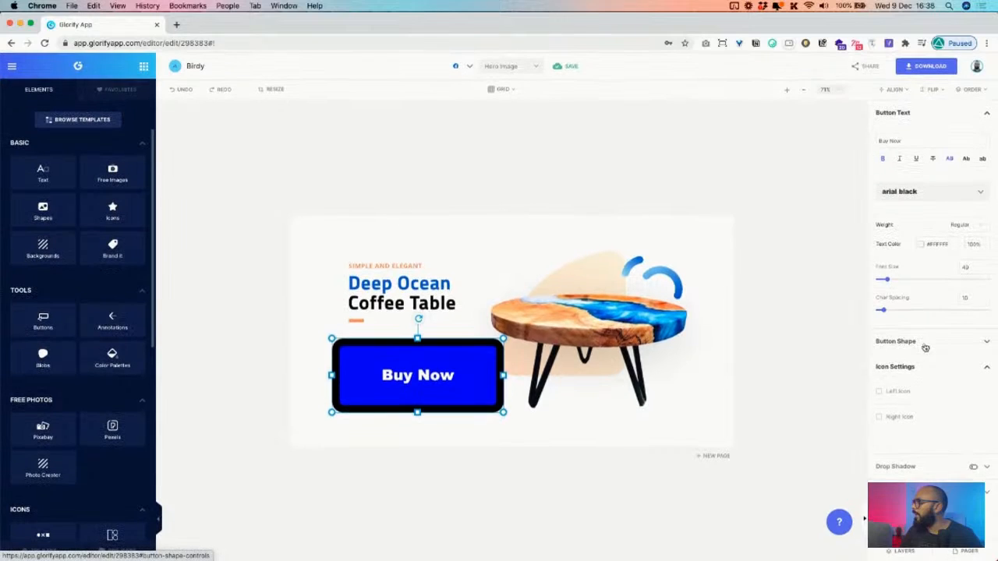
left_click(905, 368)
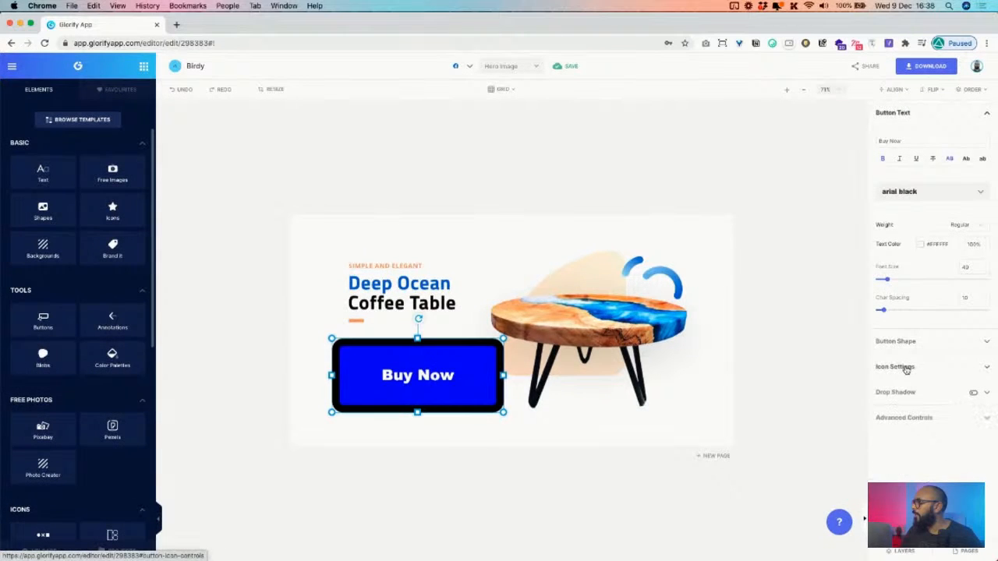
Shrink the button to about 128x54, reduce its text size, and lower the corner rounding.
left_click(903, 343)
left_click(902, 343)
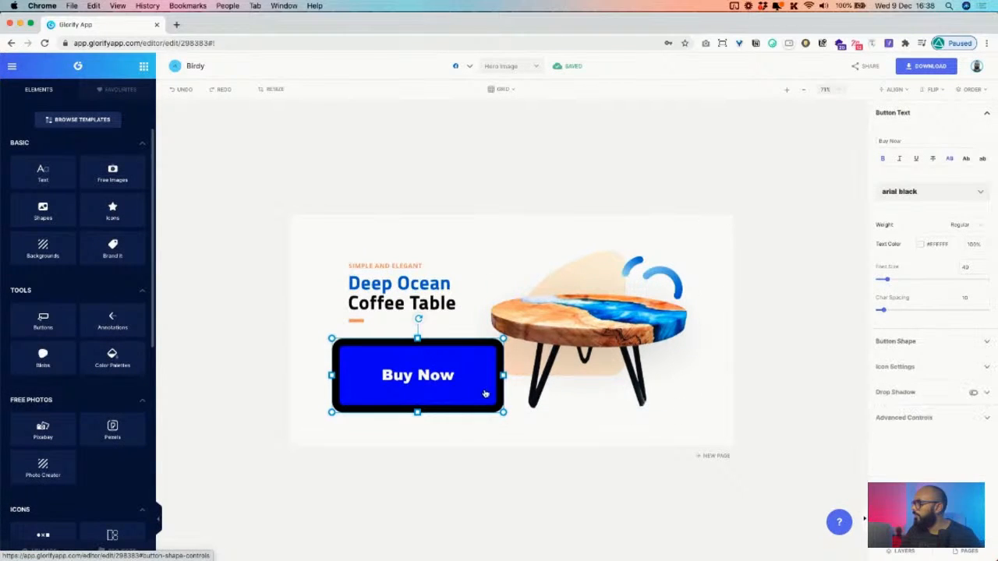
left_click_drag(503, 412, 432, 381)
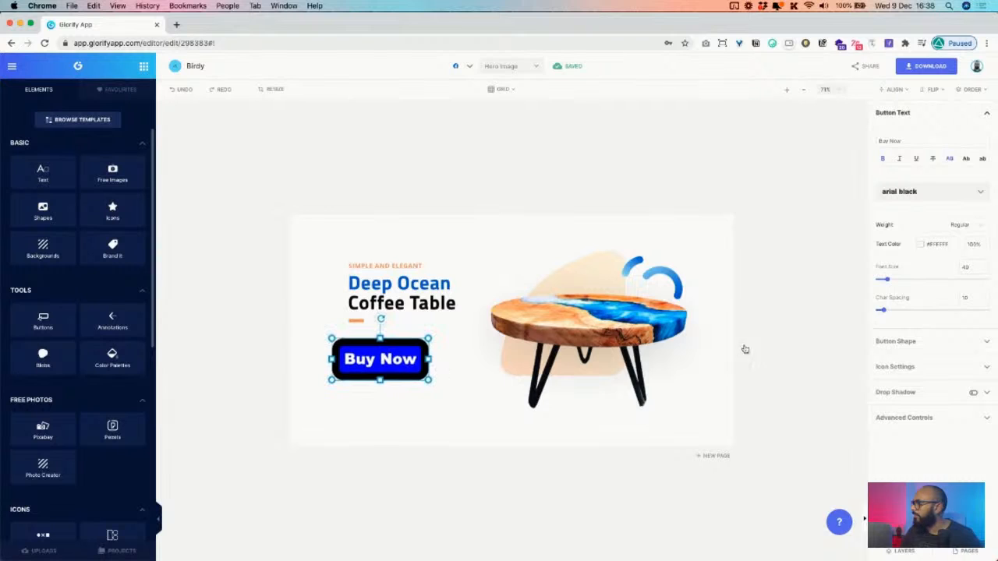
left_click_drag(886, 277, 881, 282)
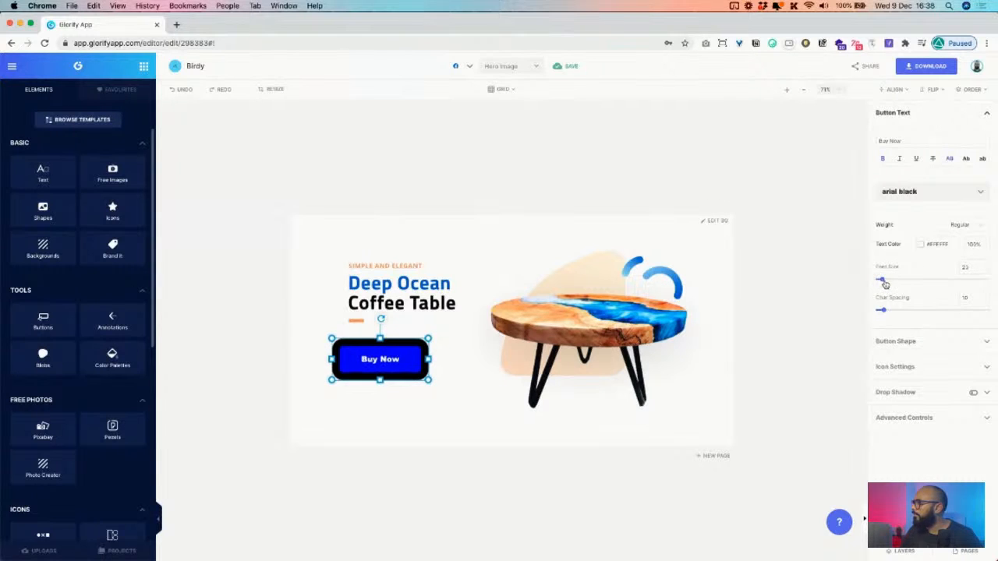
left_click(895, 342)
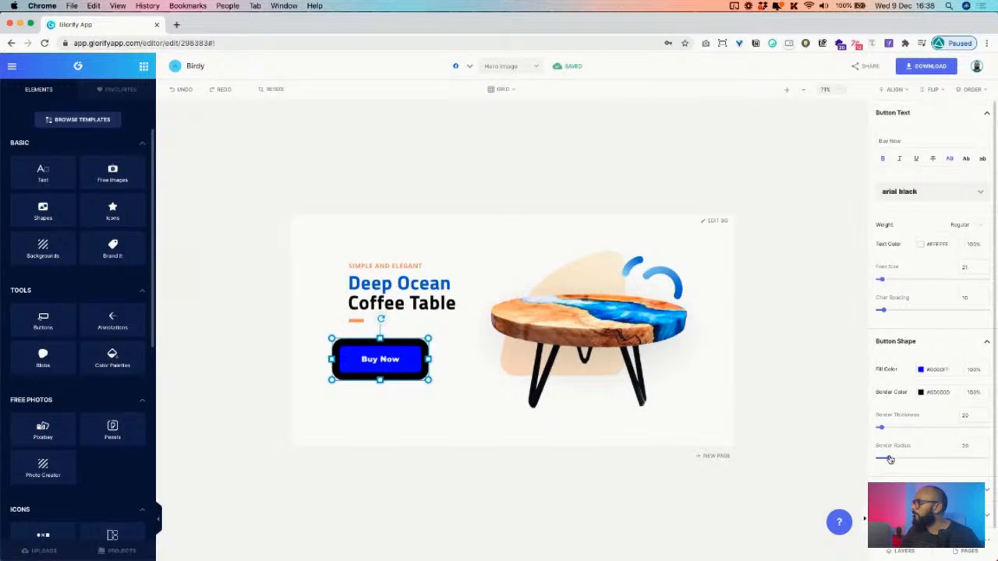
left_click_drag(887, 460, 833, 430)
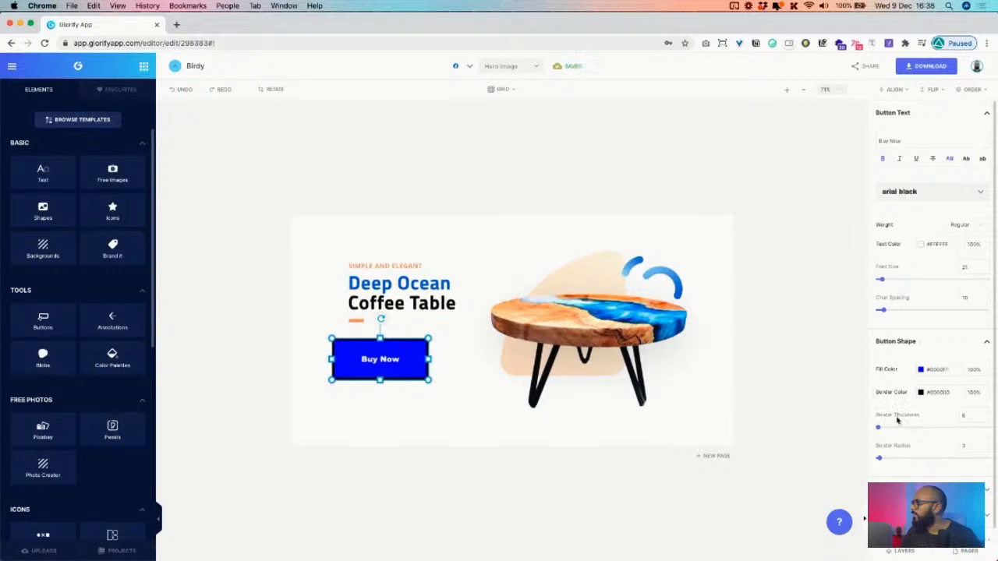
Make the button border fully transparent and give it a blue gradient fill.
left_click(921, 392)
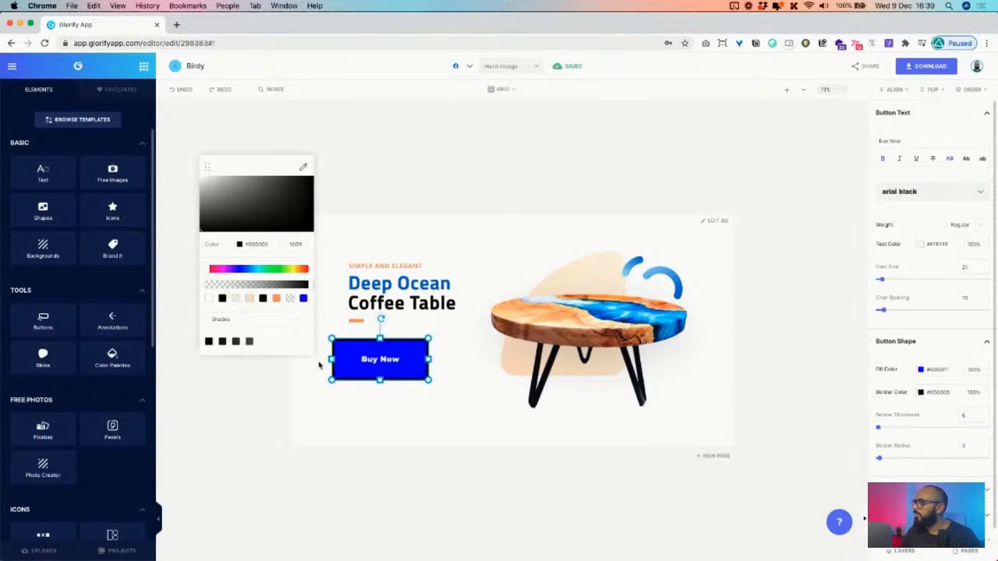
left_click(290, 284)
left_click_drag(162, 286, 196, 299)
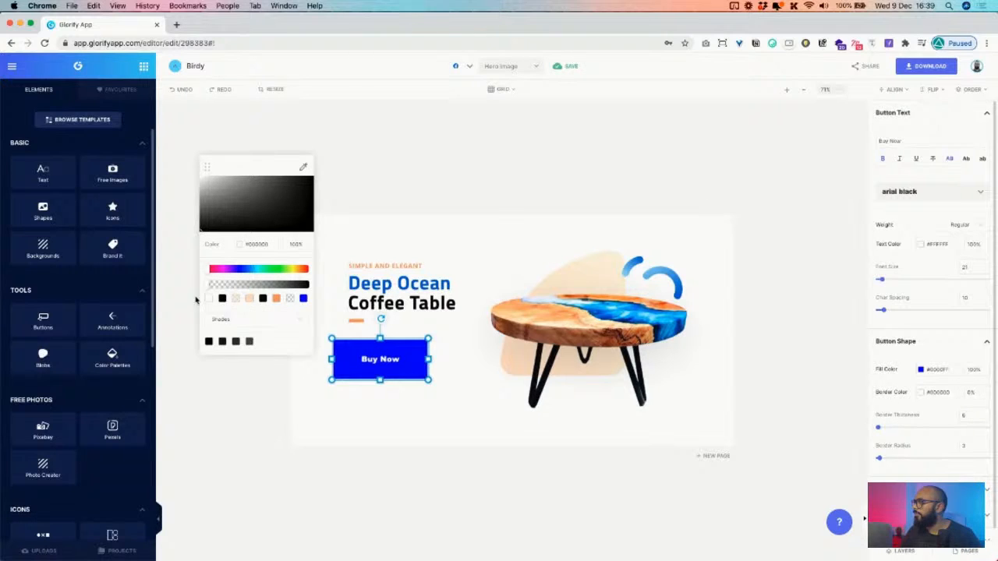
left_click(922, 394)
left_click(923, 393)
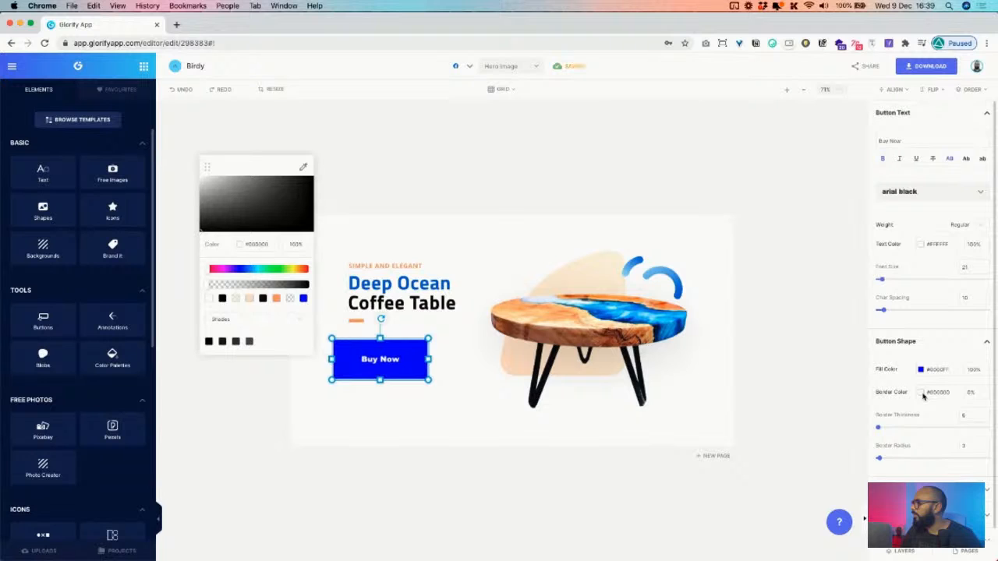
left_click(921, 370)
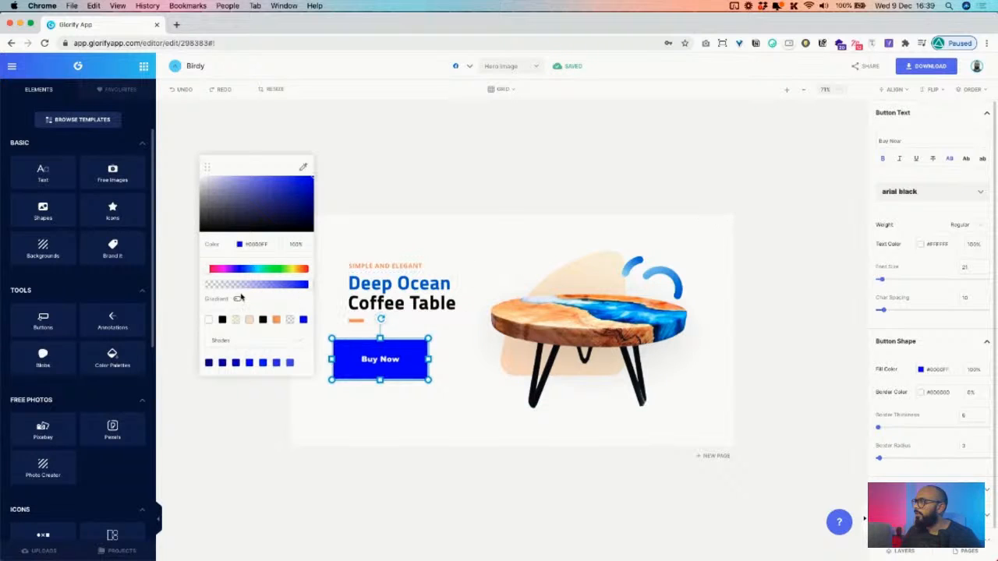
left_click(238, 300)
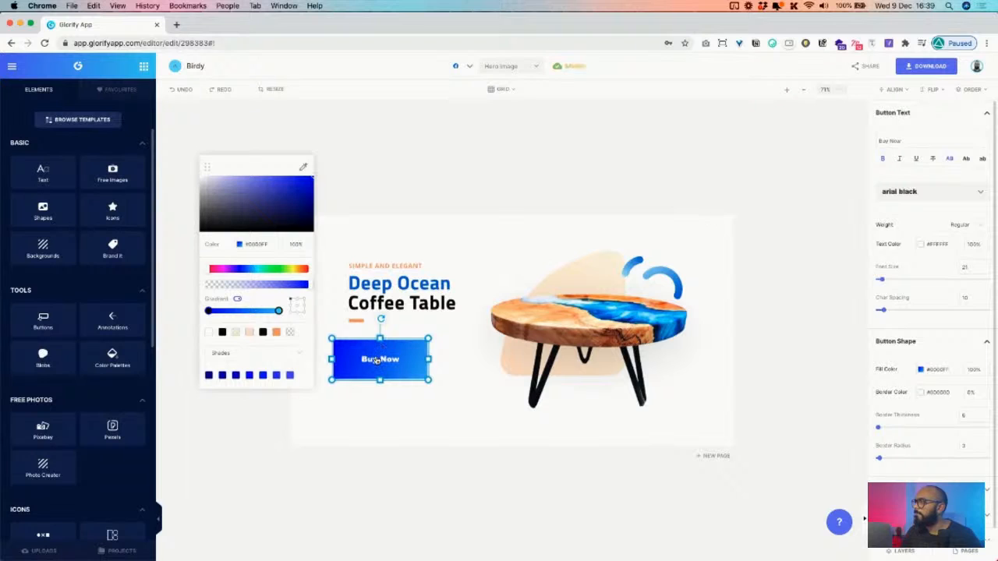
left_click(413, 345)
Shrink the Buy Now button, give it slight corner rounding and move it slightly lower.
left_click_drag(428, 340, 402, 352)
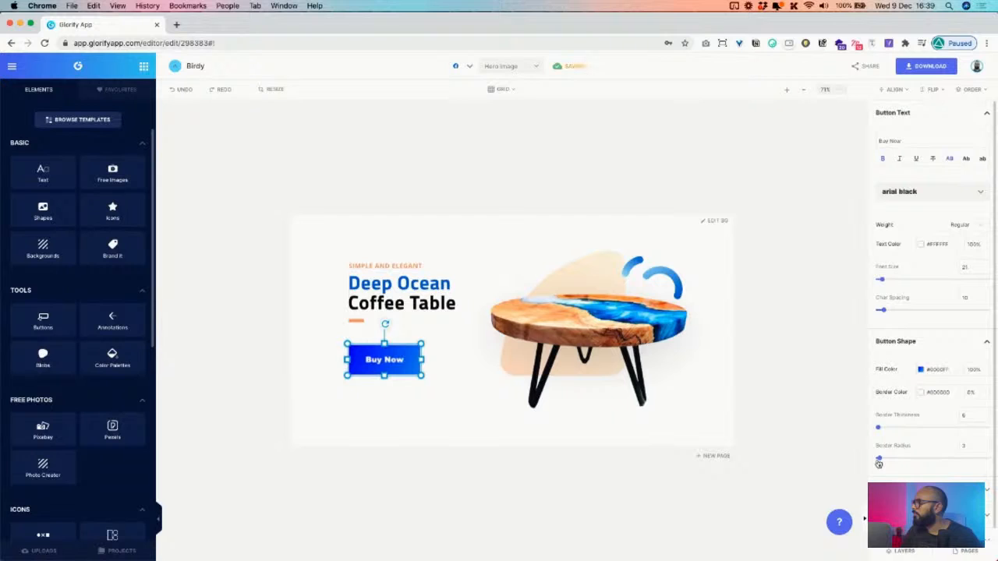
left_click_drag(879, 464, 831, 463)
left_click_drag(879, 464, 882, 464)
left_click(484, 408)
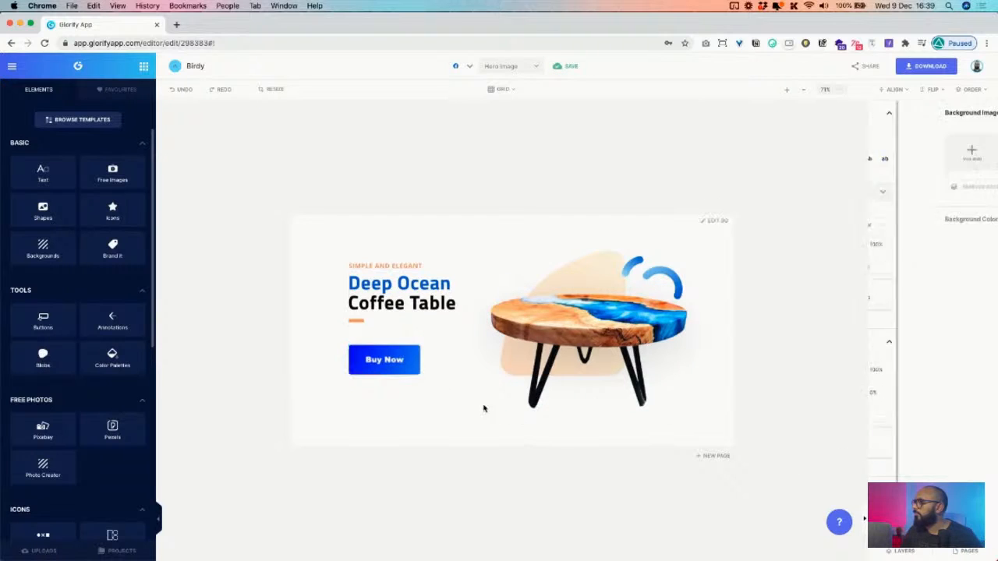
left_click(418, 375)
mouse_move(385, 375)
left_mouse_down()
mouse_move(389, 360)
mouse_move(391, 371)
left_mouse_up()
left_click(405, 421)
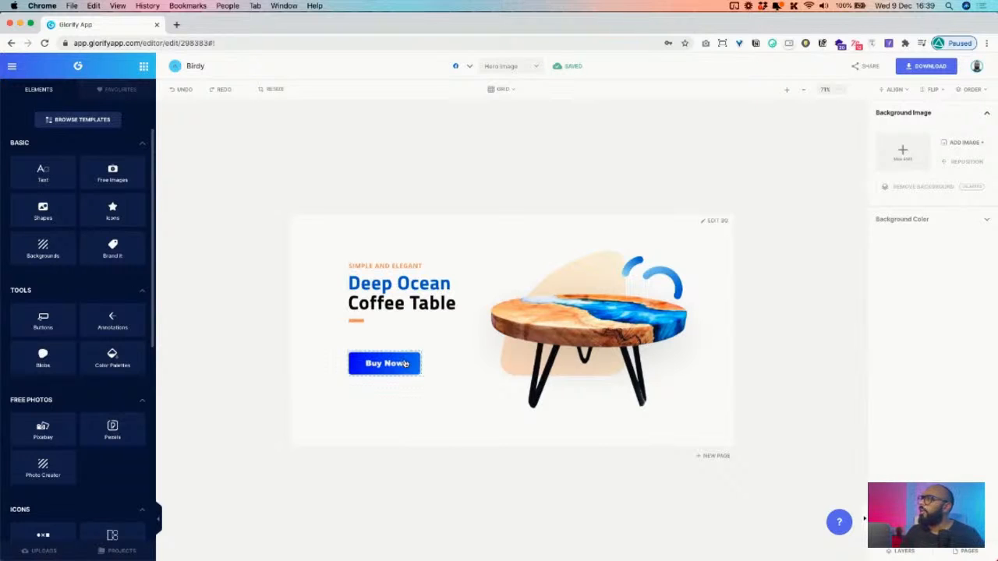
left_click(406, 364)
left_click(430, 408)
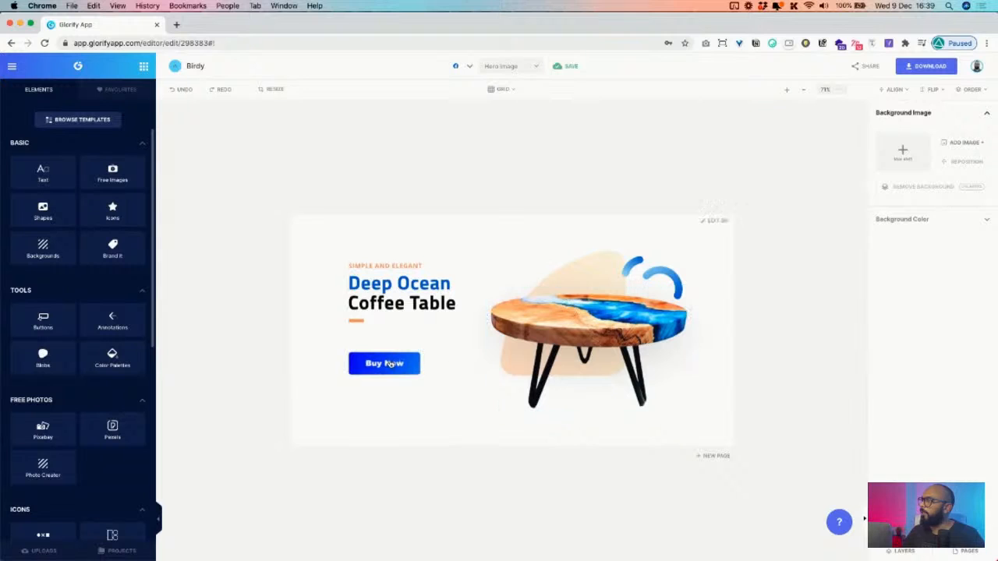
left_click(387, 364)
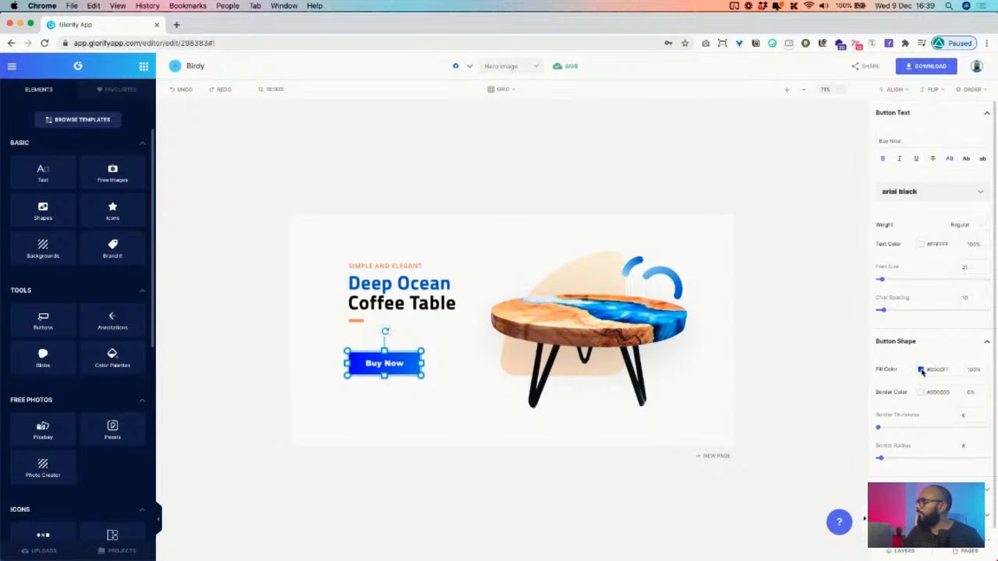
Replace the gradient with a solid black fill and shrink the button slightly.
left_click(921, 371)
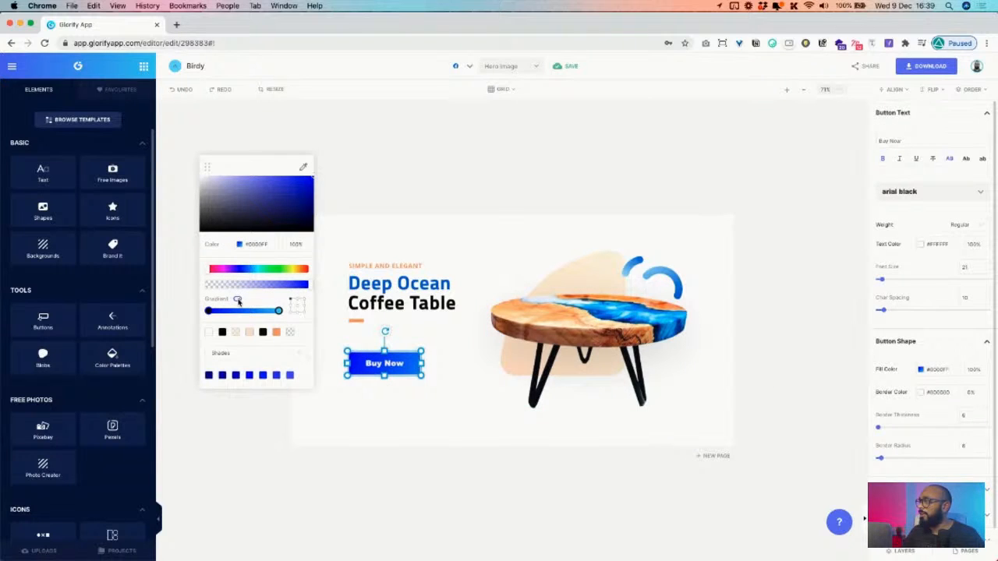
left_click(237, 301)
left_click(222, 320)
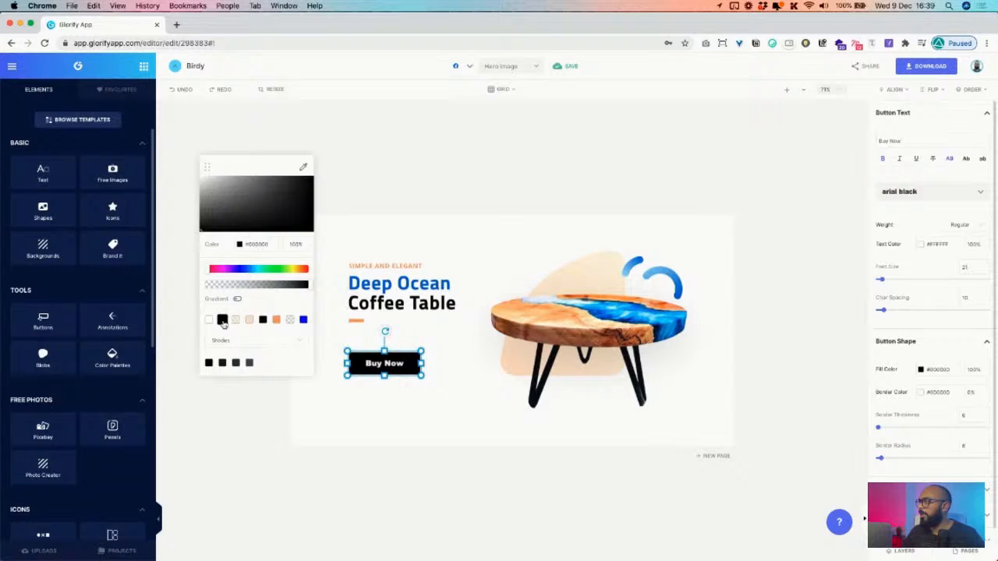
left_click(401, 414)
left_click(413, 373)
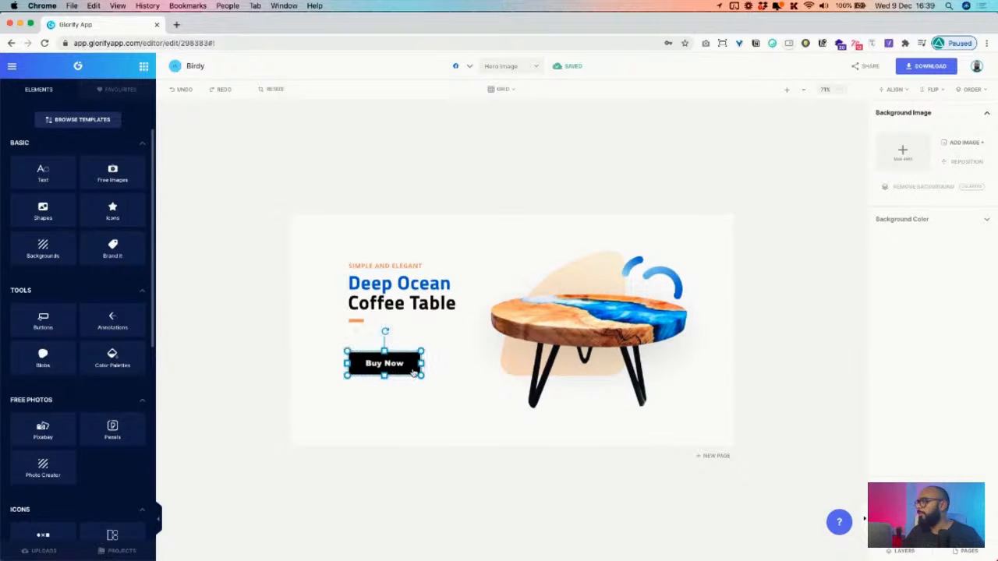
left_click_drag(420, 375, 412, 372)
left_click(413, 410)
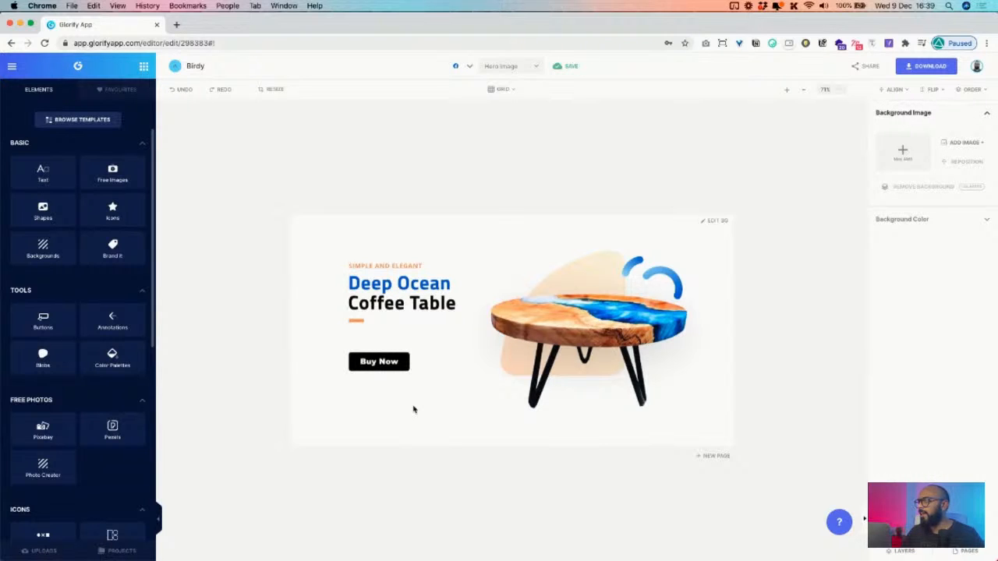
left_click(408, 363)
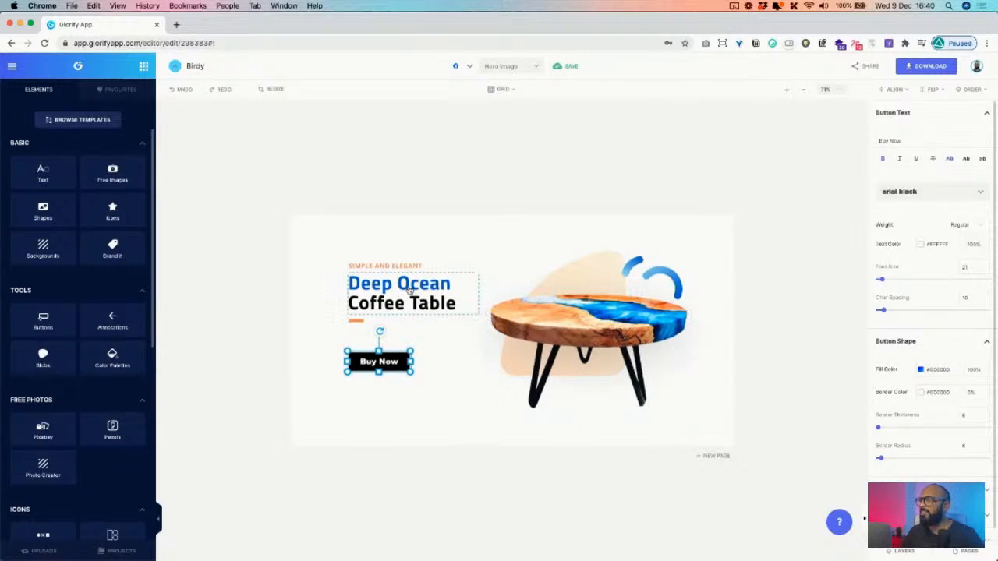
left_click(386, 285)
double_click(386, 285)
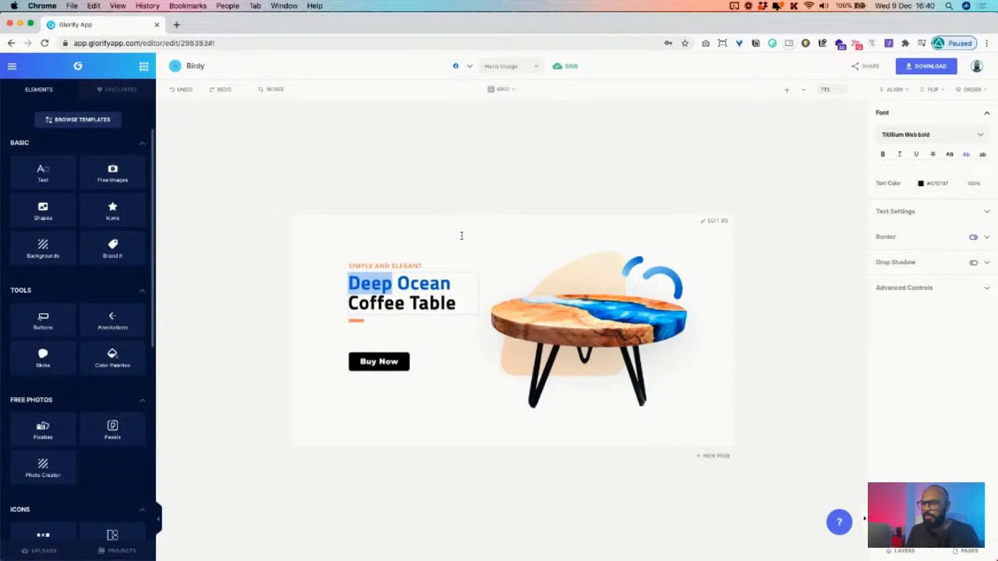
left_click(434, 339)
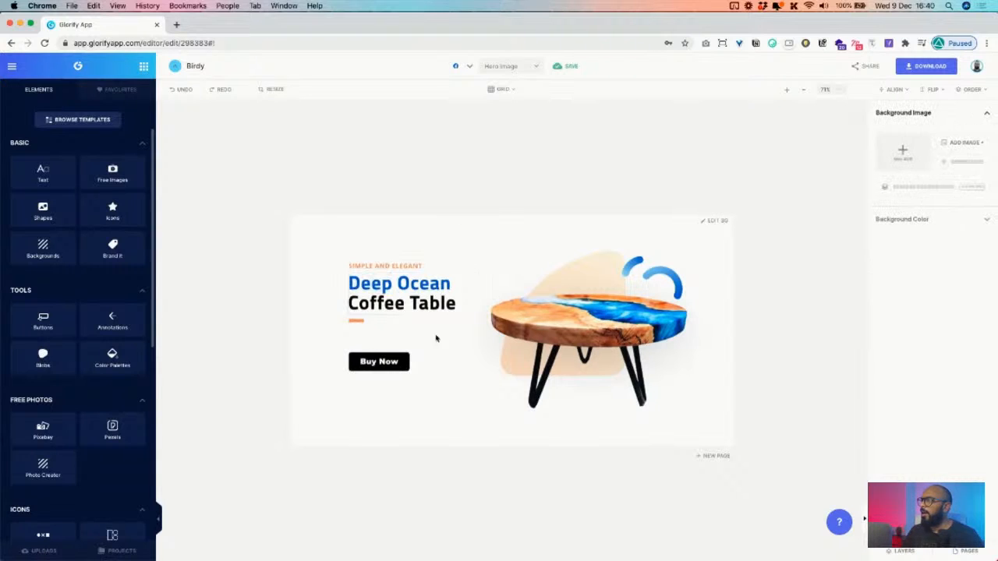
double_click(425, 294)
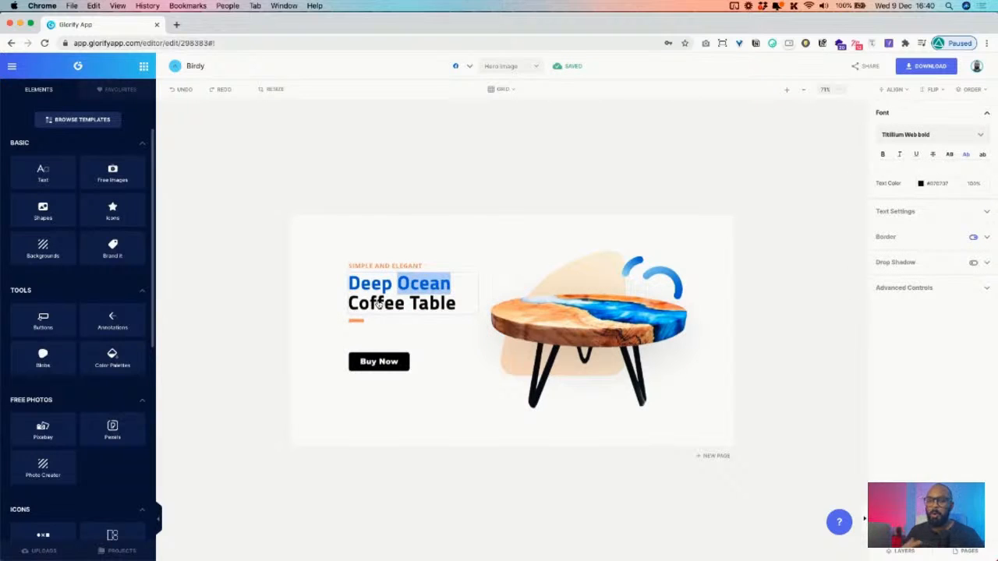
left_click(379, 361)
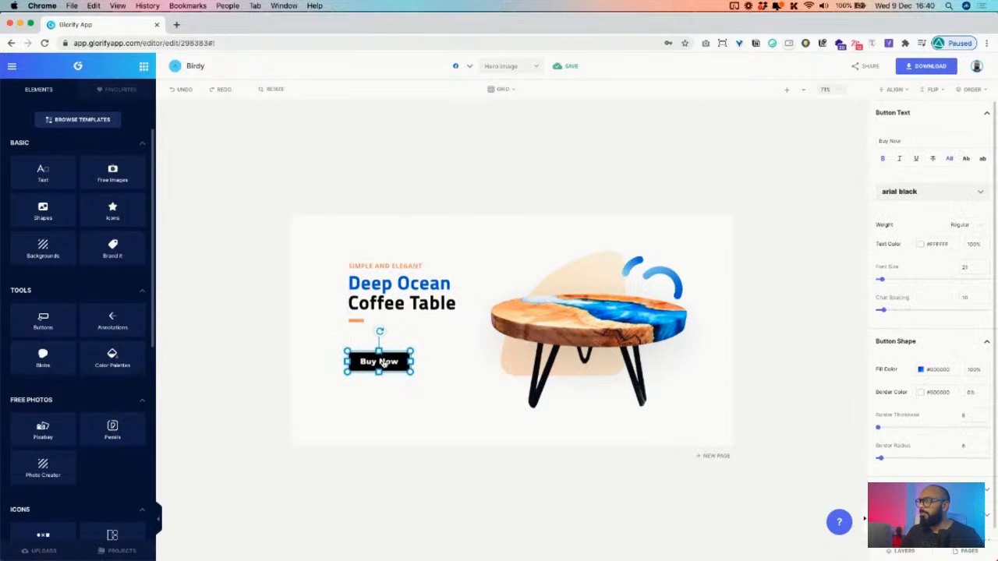
left_click(433, 382)
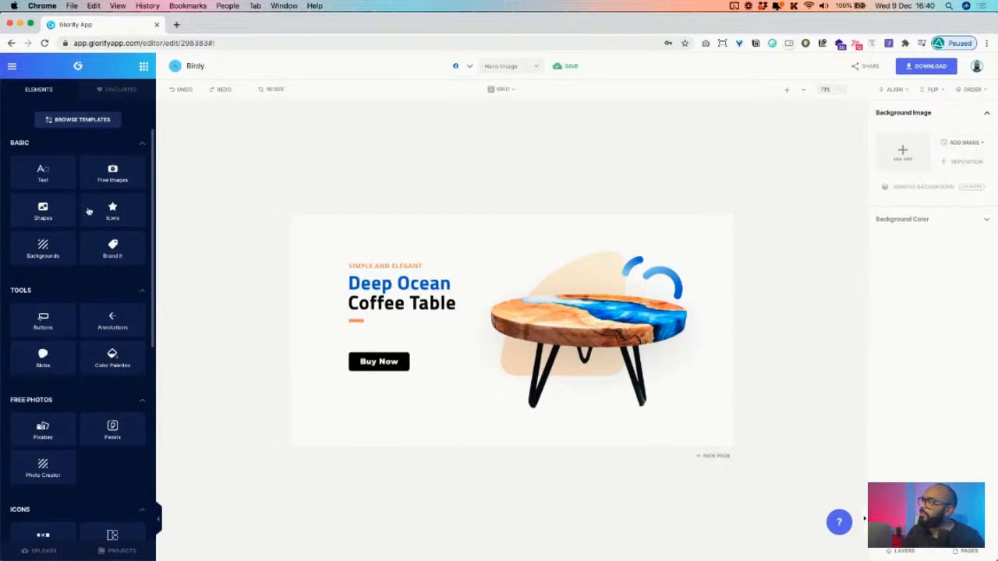
Open the page list and switch to the square Page 3 coffee table design.
left_click(965, 551)
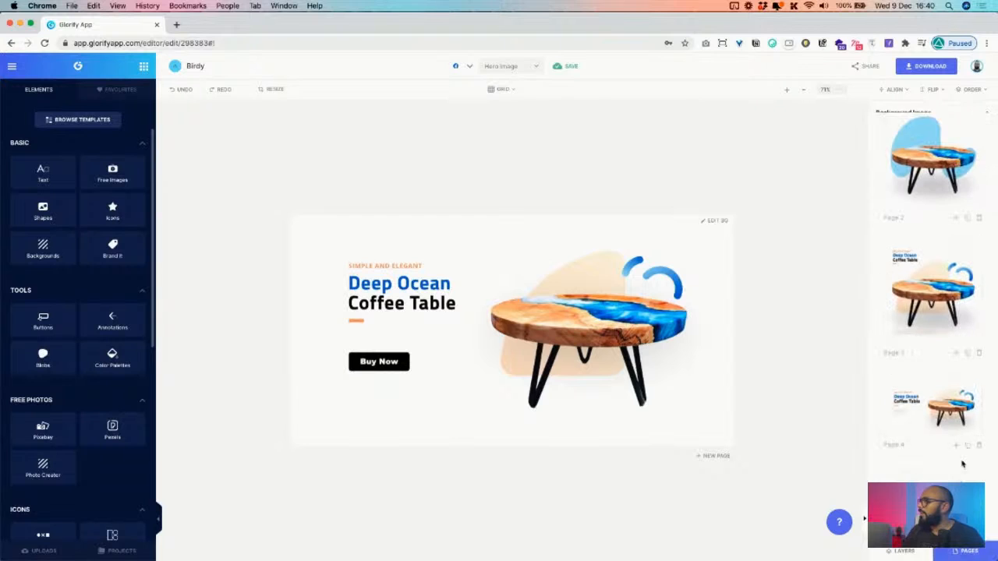
scroll(955, 428, "up", 2)
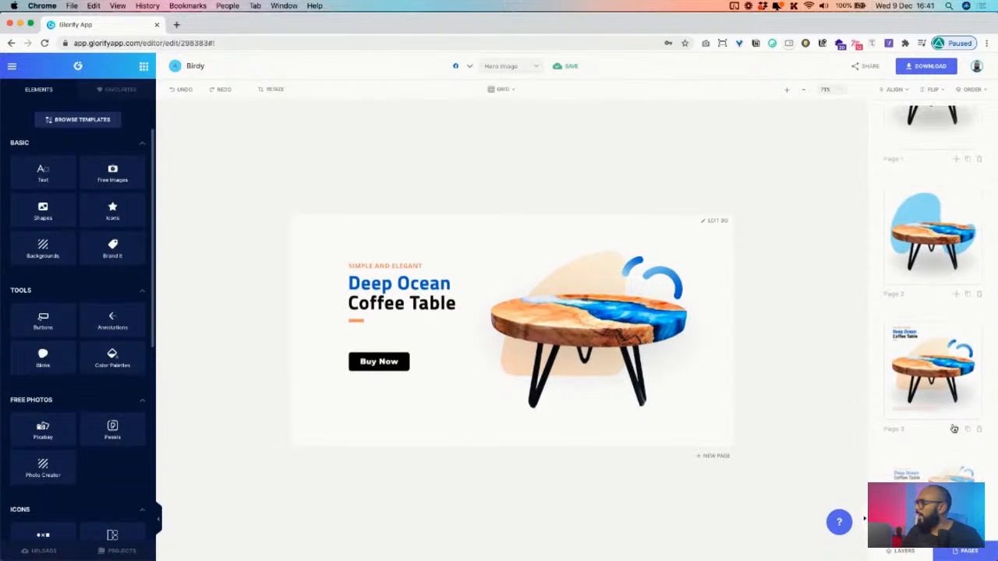
scroll(954, 428, "down", 2)
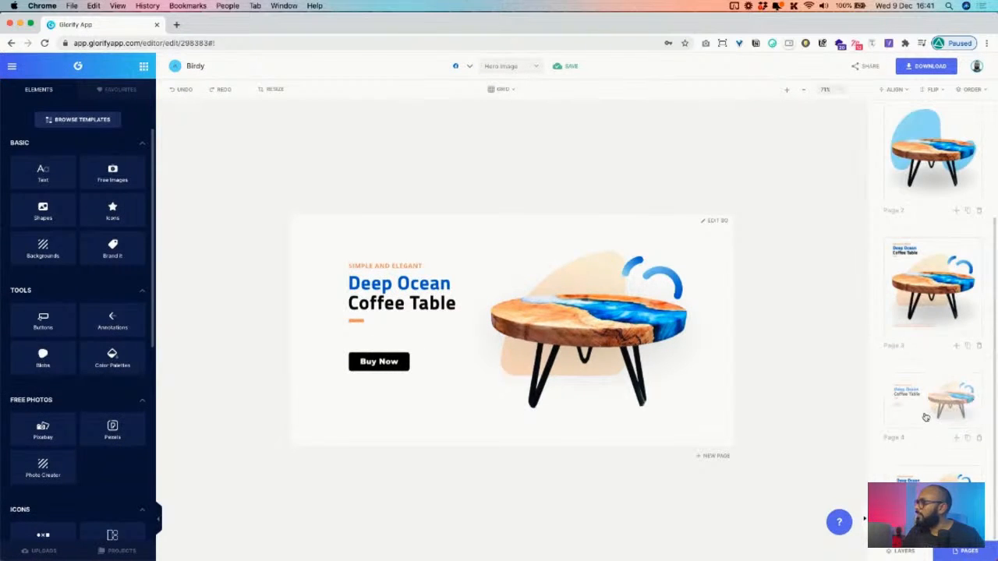
left_click(919, 299)
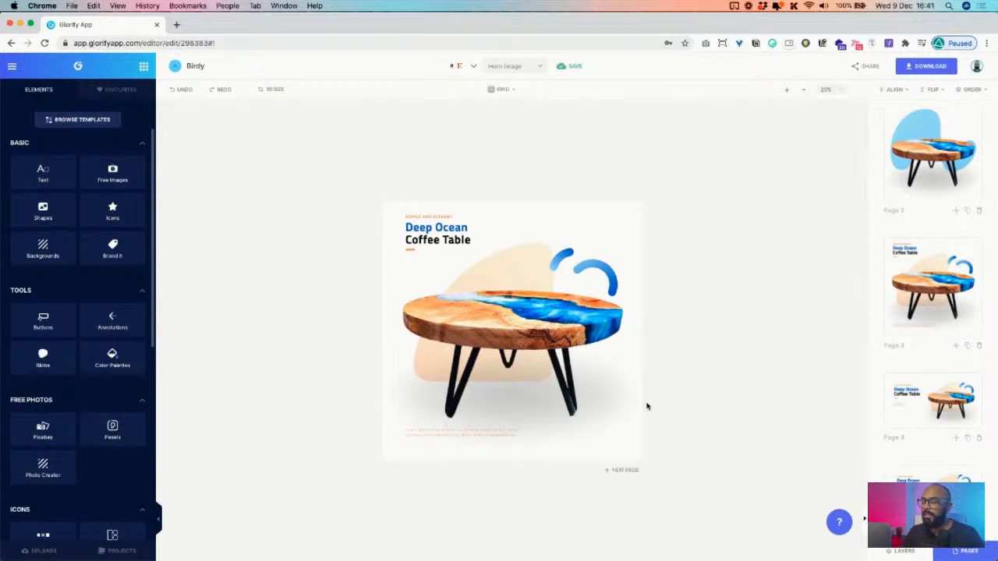
Open the Glorify Roadmap page in a new Chrome tab by searching 'road'.
left_click(178, 26)
type("roa")
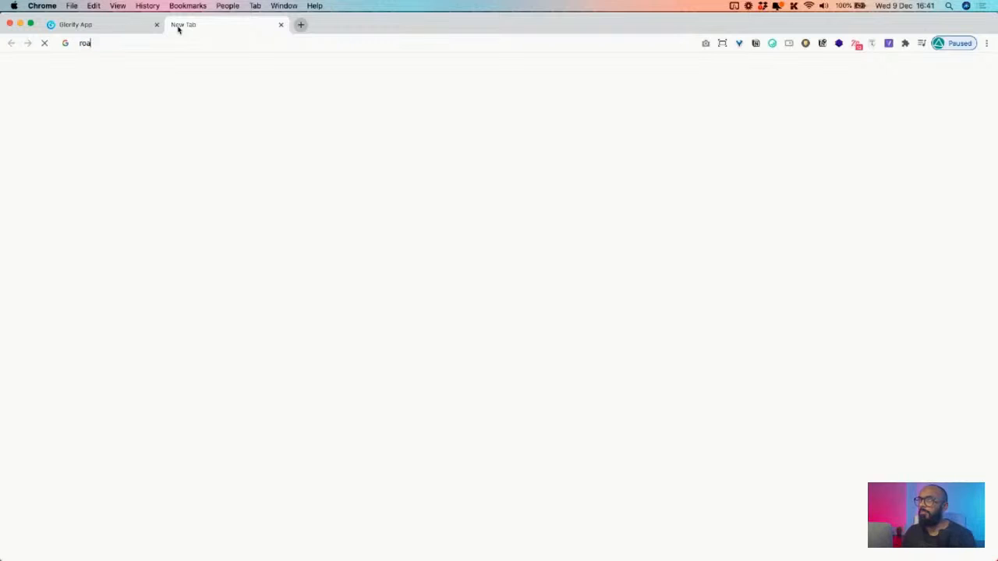
type("d")
left_click(162, 160)
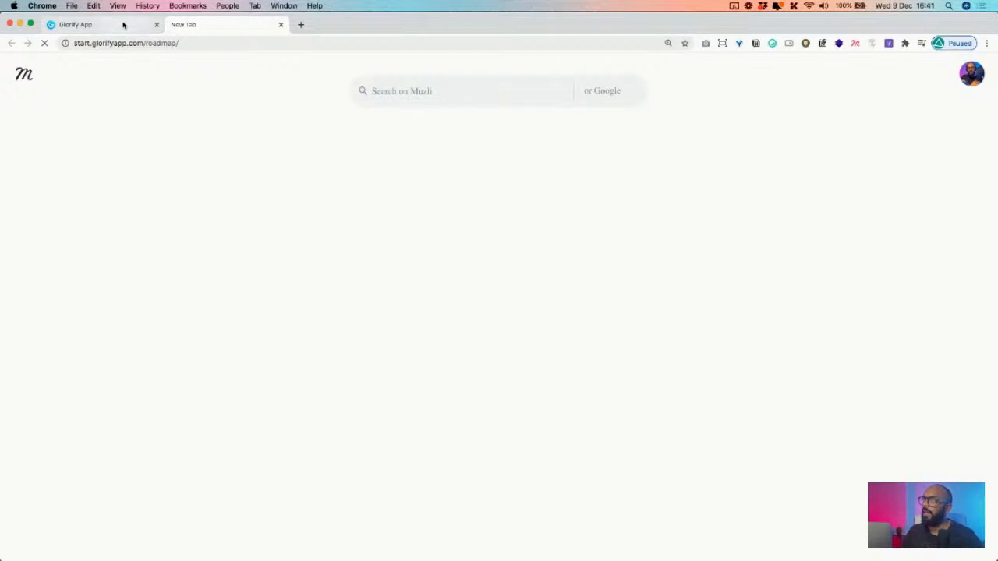
key("ctrl+Tab")
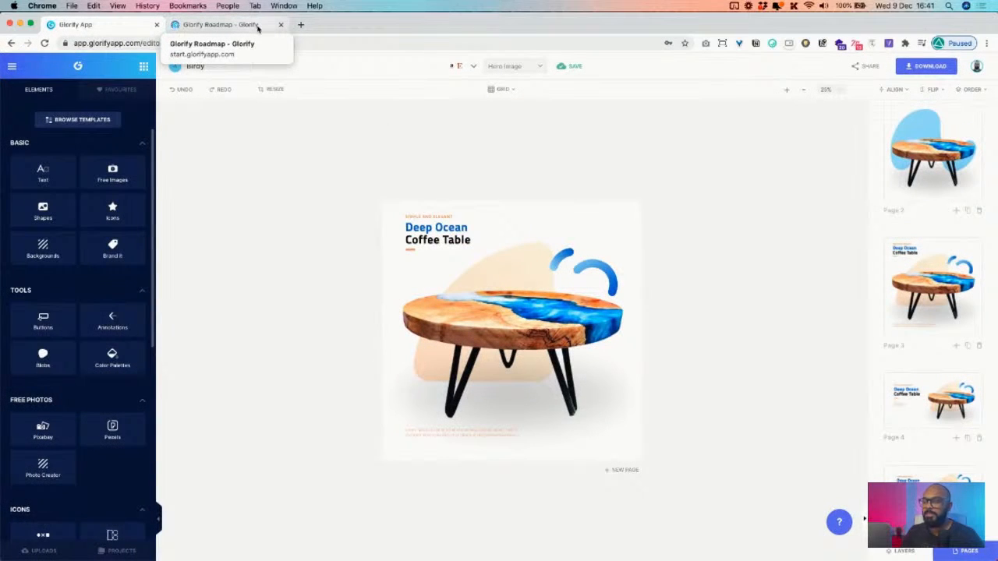
On the roadmap tab, enlarge the Carousel View preview, then return to the Glorify editor.
left_click(257, 28)
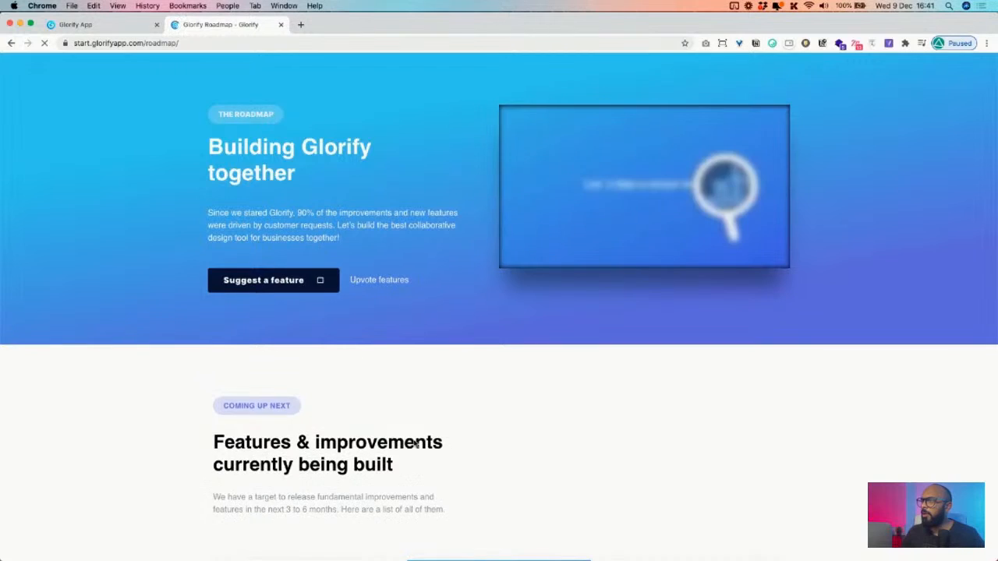
scroll(412, 441, "down", 15)
scroll(414, 444, "down", 12)
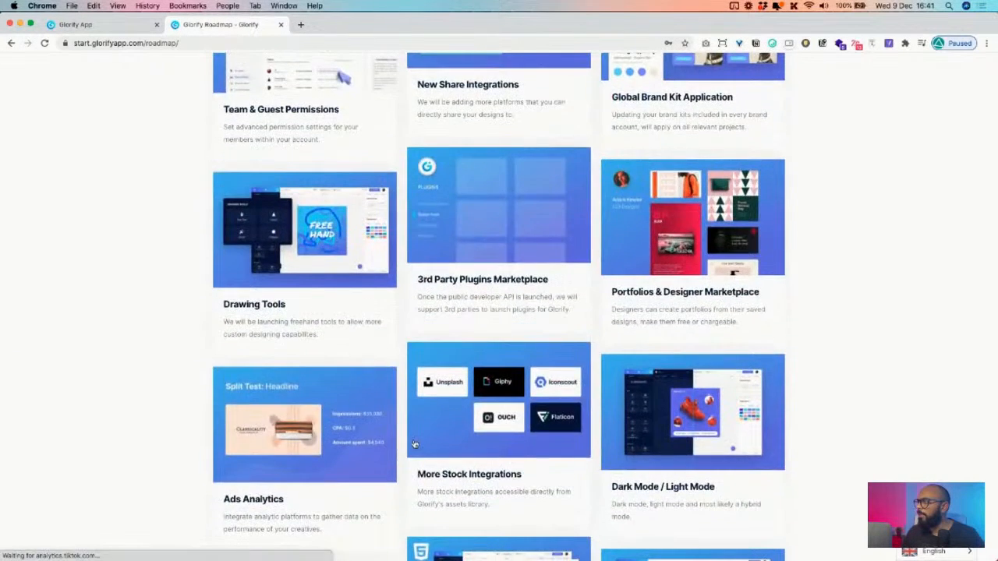
scroll(635, 367, "down", 5)
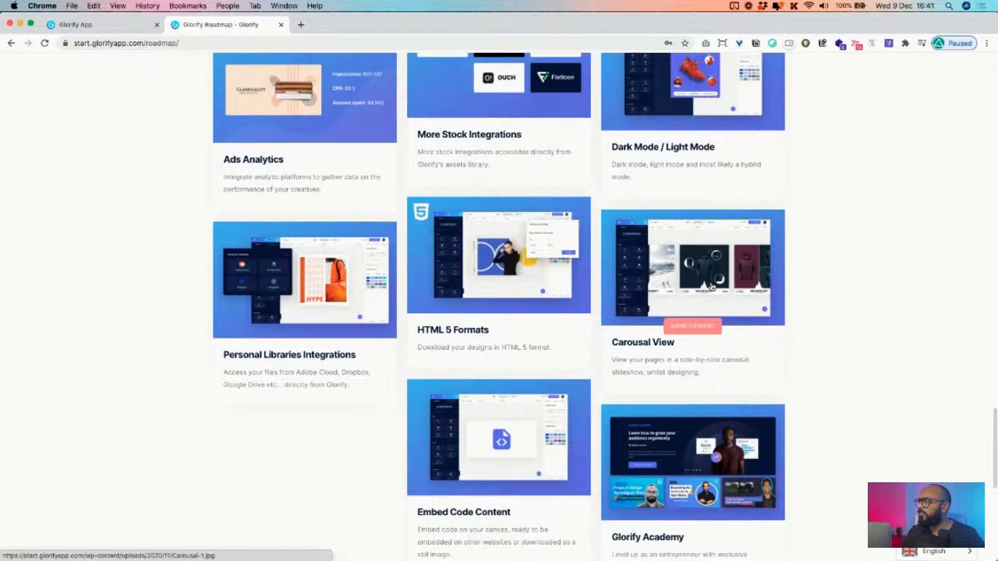
left_click(711, 287)
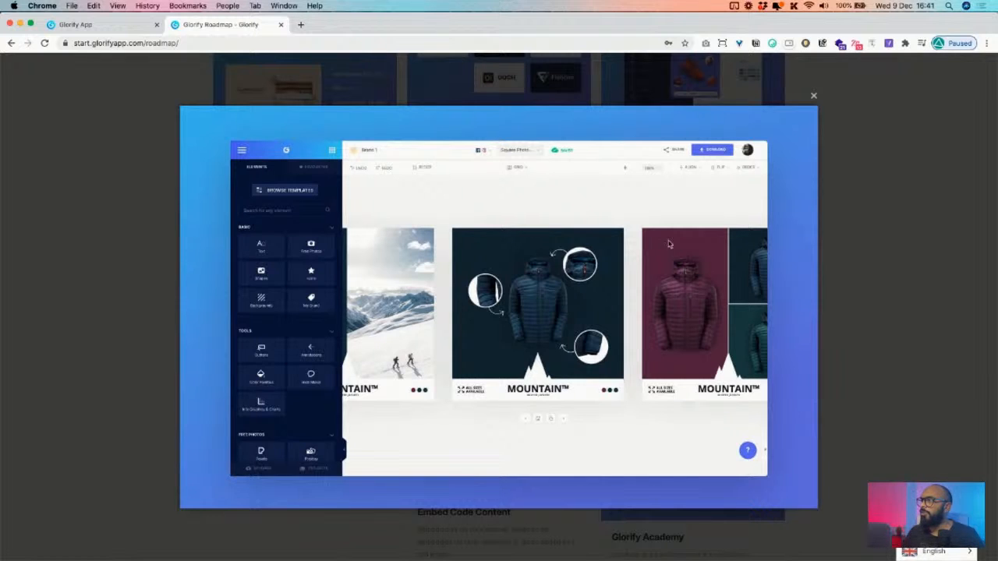
left_click(92, 25)
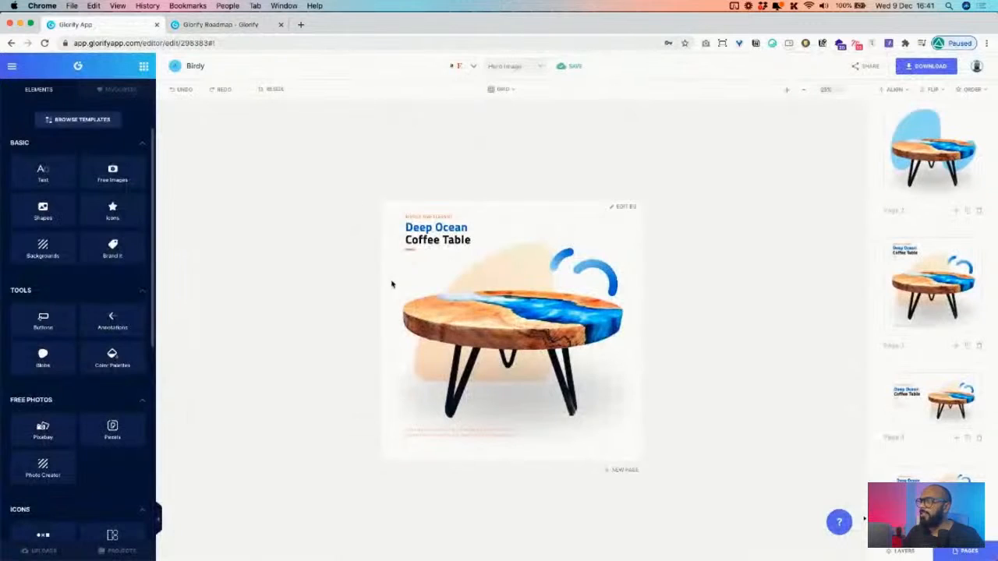
Rename the design's title from Hero Image to 'Vinil Juni' and save it.
left_click(786, 90)
left_click(786, 90)
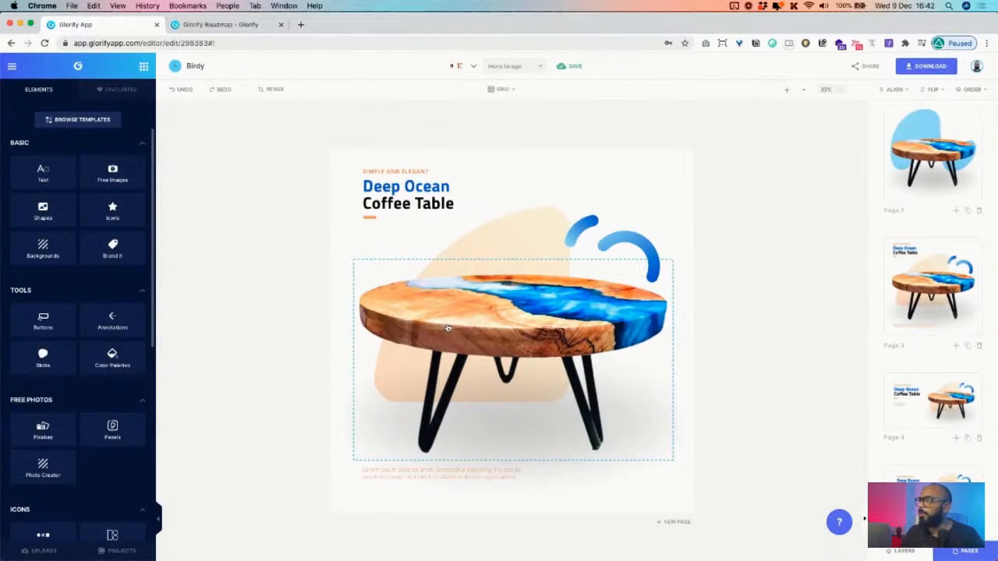
left_click(510, 67)
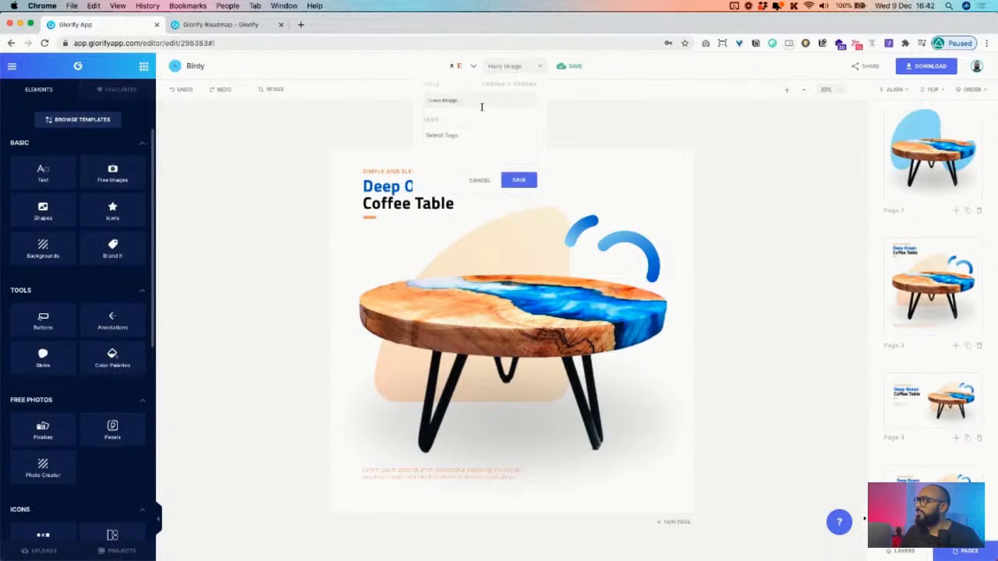
key("super+a")
type("Vinil")
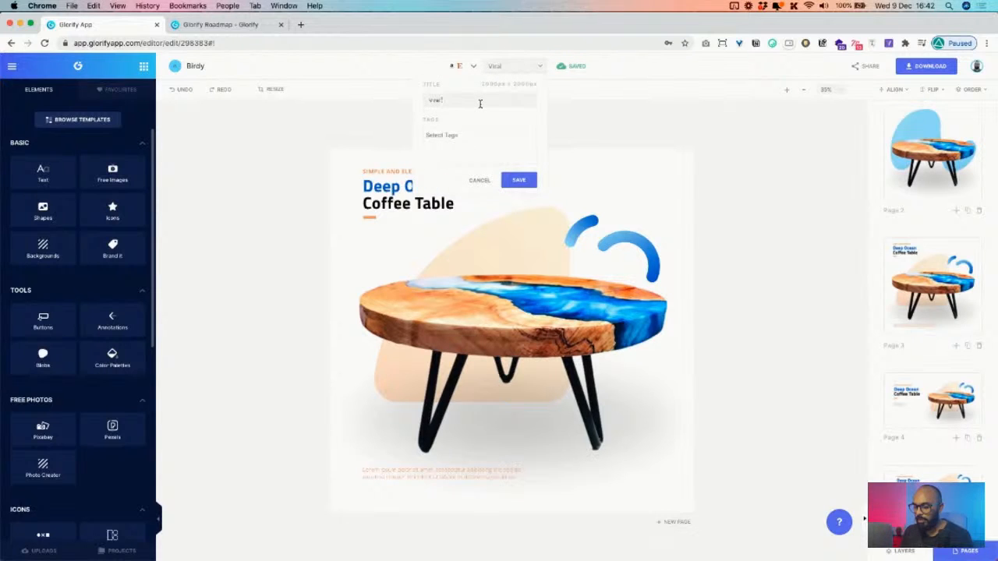
type(" Juni")
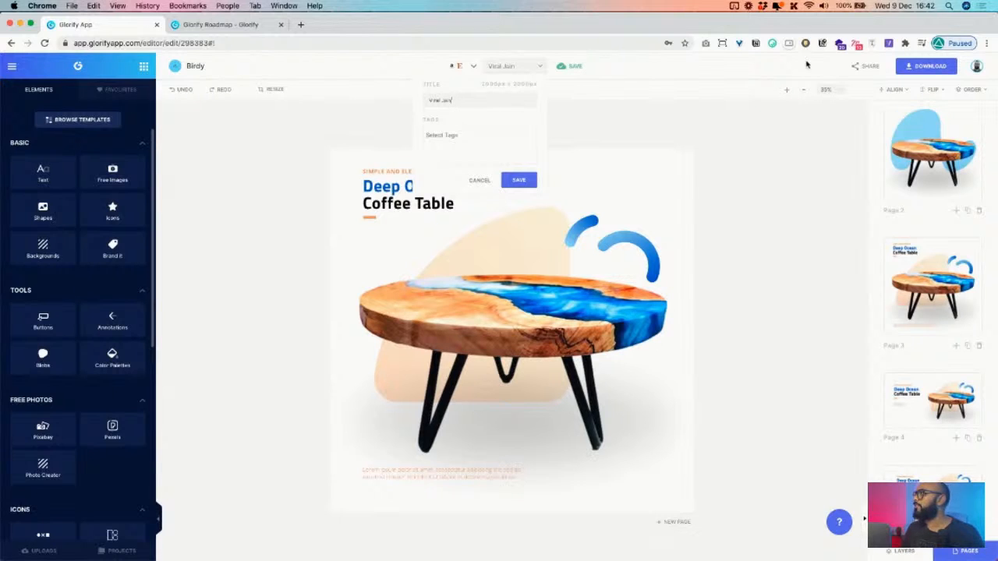
left_click(865, 66)
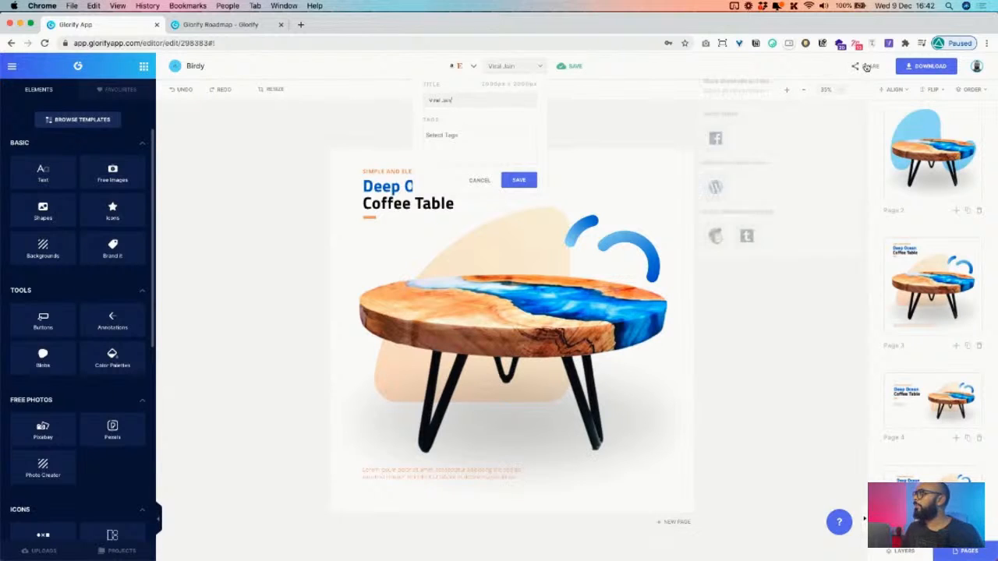
left_click(624, 117)
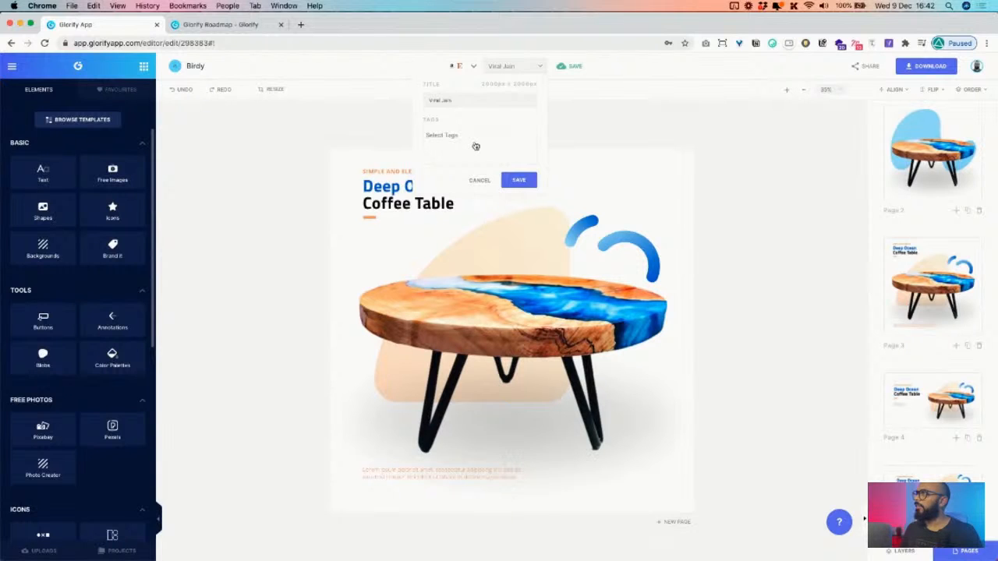
left_click(521, 184)
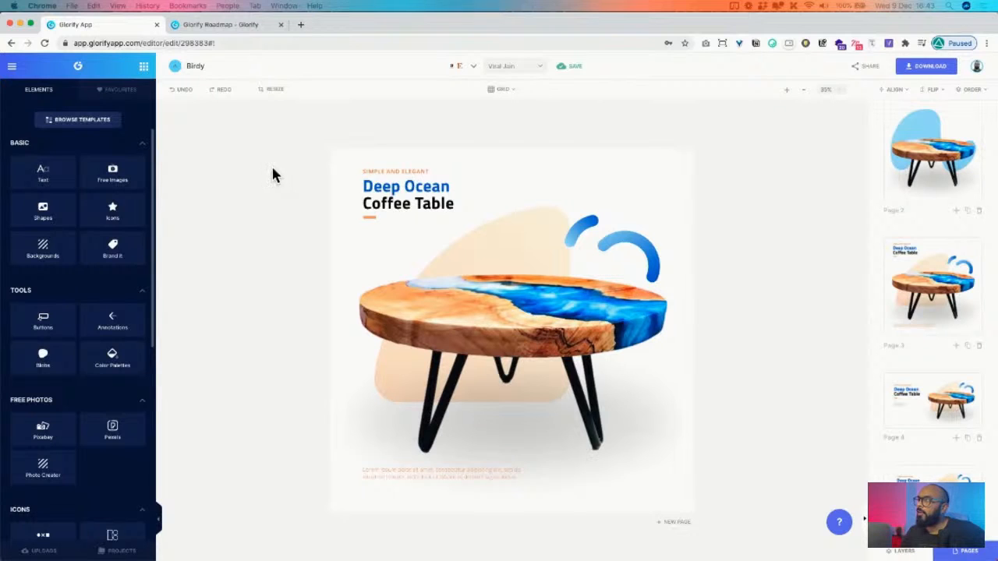
Leave the editor for the dashboard and browse the 779 Hero Image templates.
left_click(13, 68)
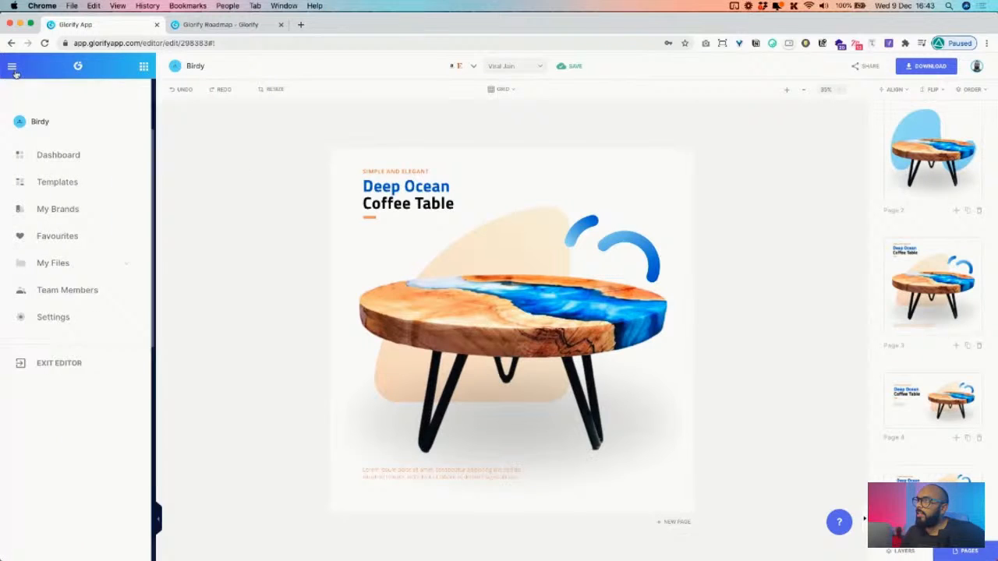
left_click(79, 159)
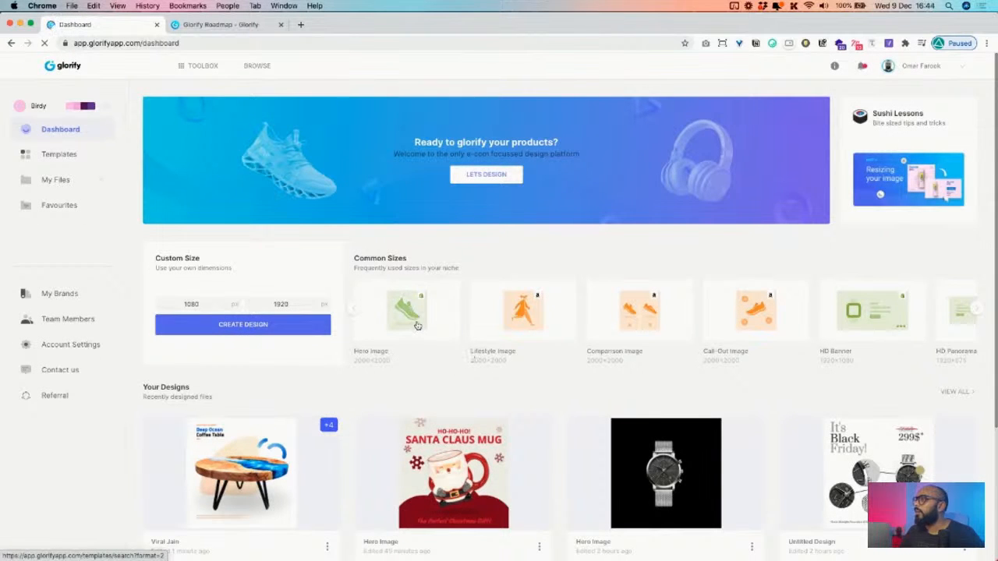
left_click(416, 320)
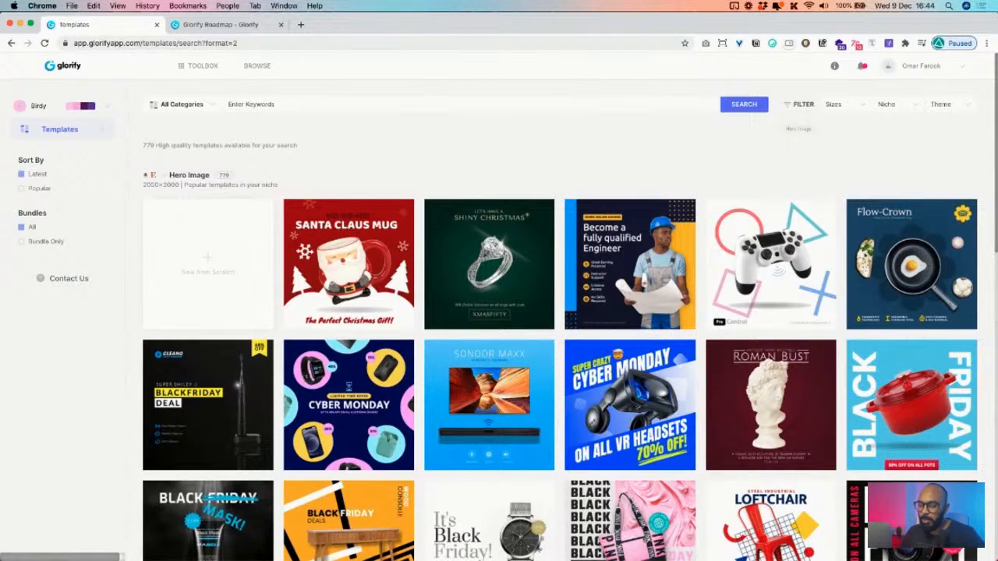
left_click_drag(505, 2, 496, 92)
scroll(442, 261, "up", 10)
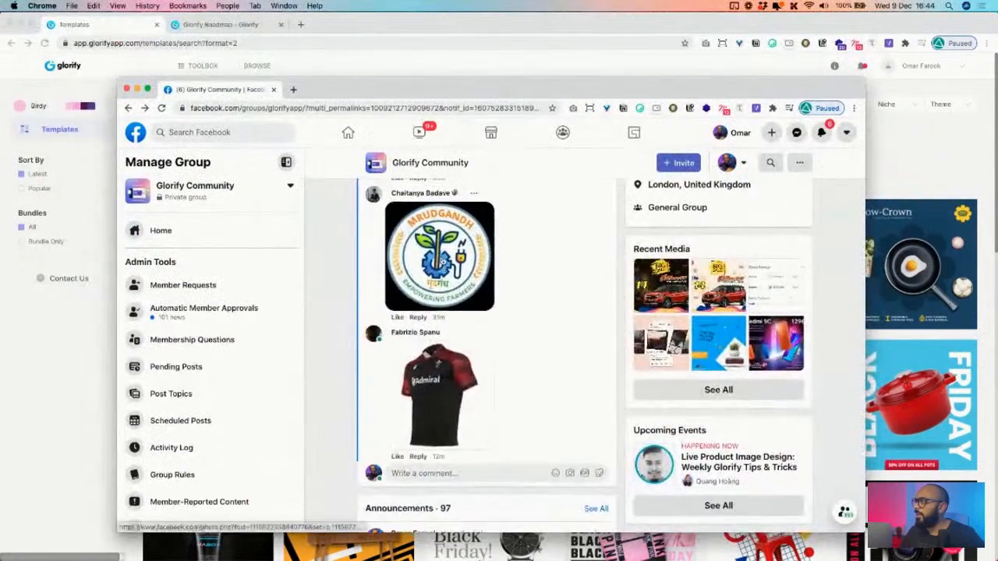
scroll(468, 296, "down", 3)
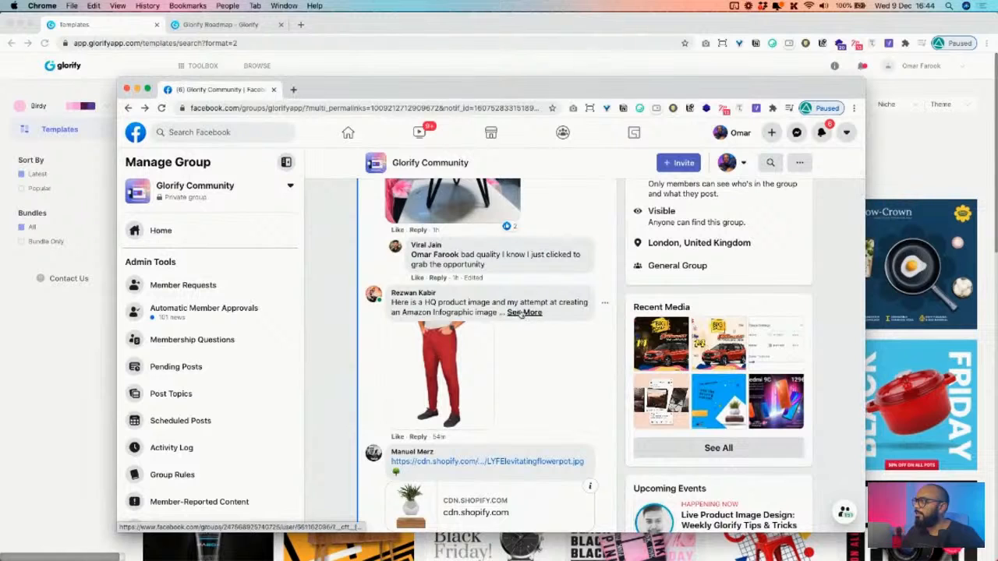
left_click(521, 313)
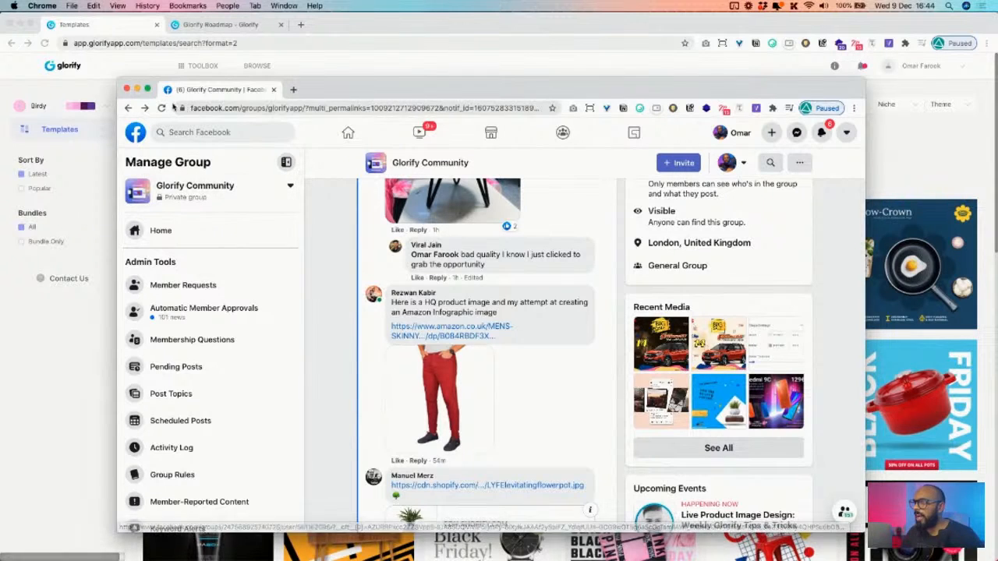
mouse_move(146, 91)
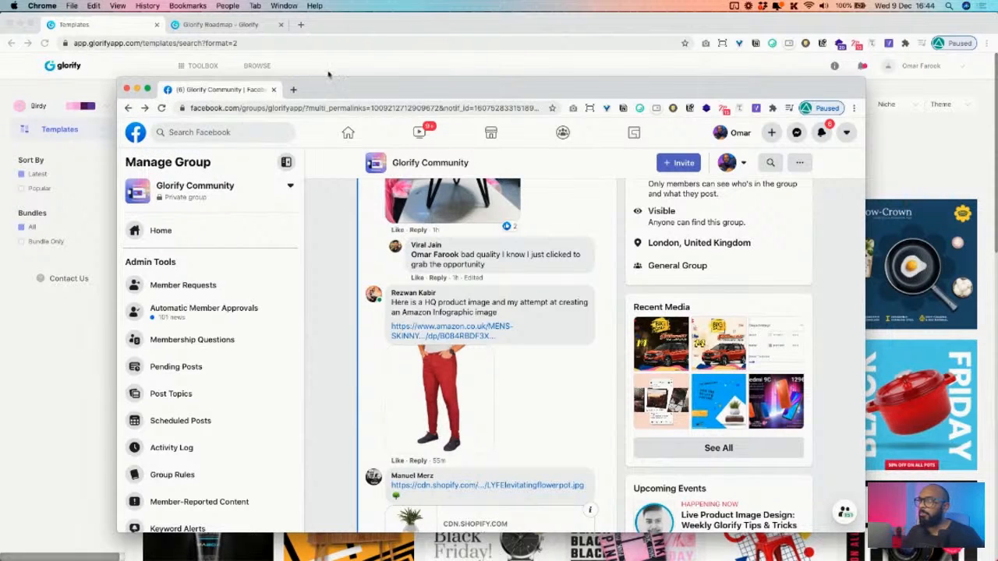
left_click_drag(343, 87, 0, 24)
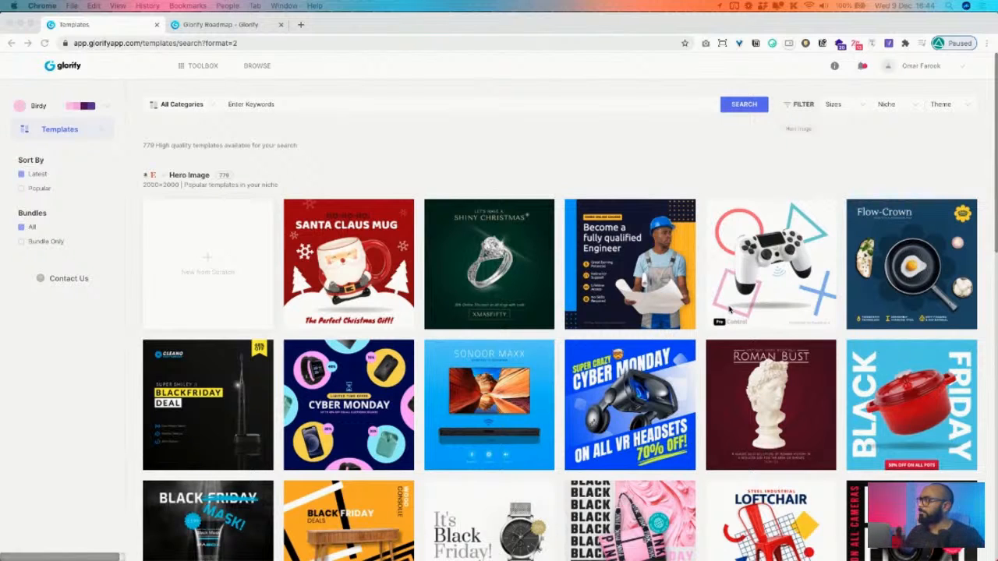
Filter templates to the Fashion & Accessories niche and start a design from Mountain Winter Jacket.
left_click(843, 109)
left_click(885, 108)
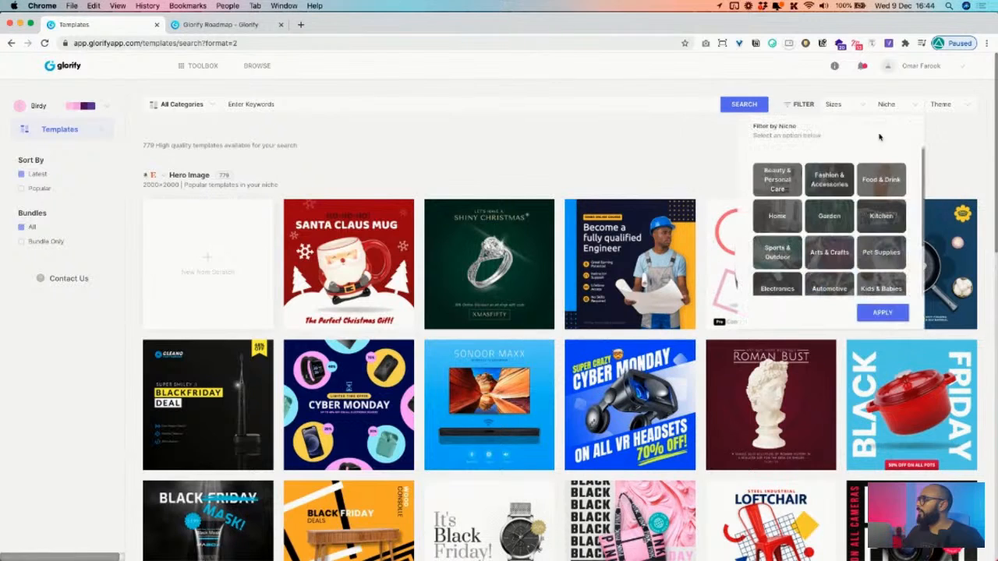
left_click(830, 179)
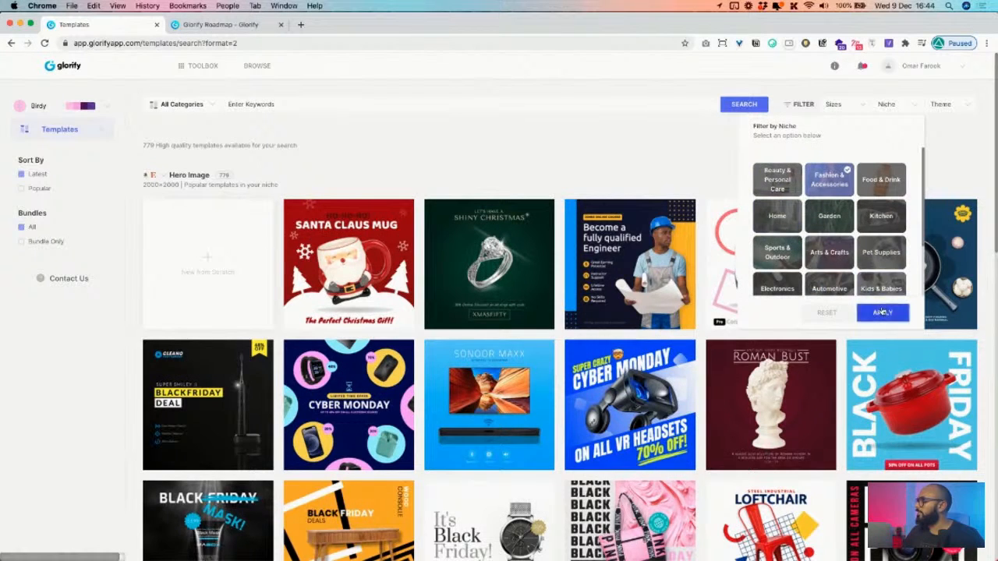
left_click(883, 312)
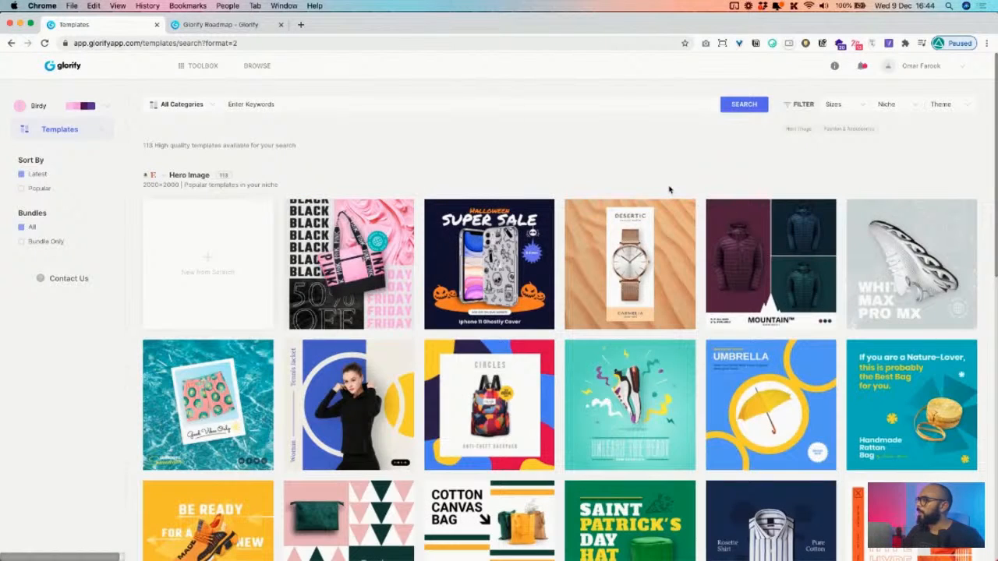
left_click(781, 263)
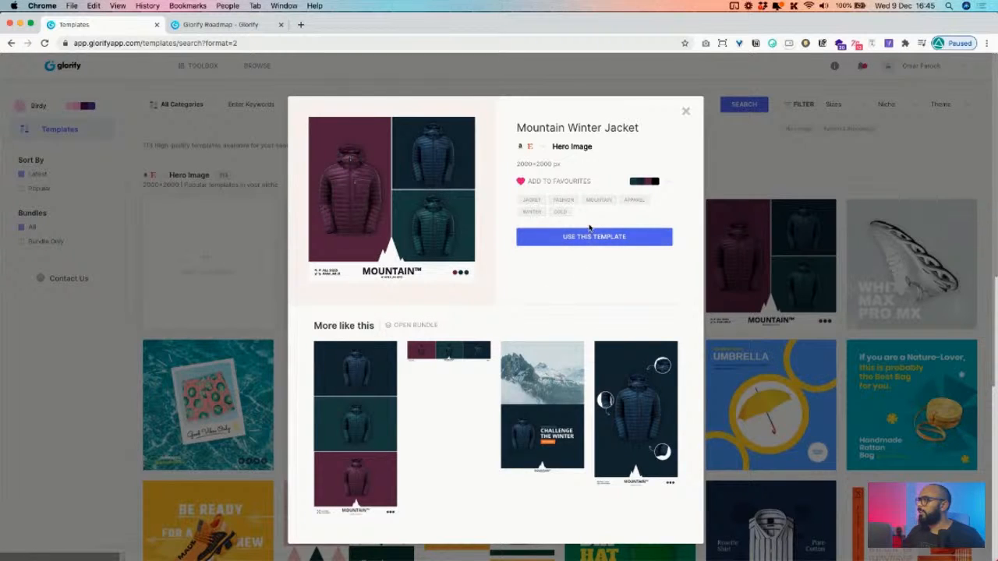
left_click(590, 236)
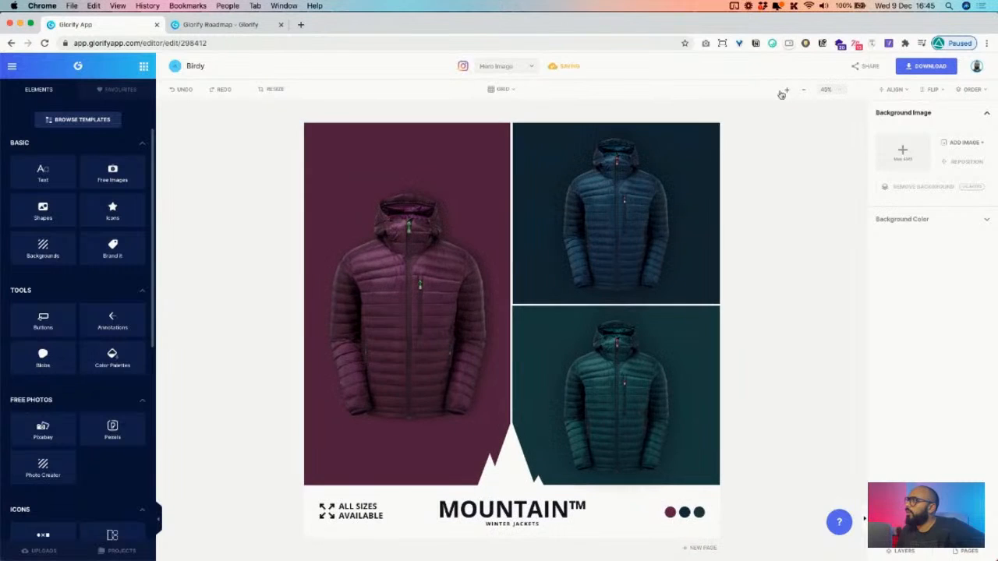
Start replacing the maroon jacket photo and upload the red trousers file from the Desktop.
left_click(446, 242)
left_click(964, 162)
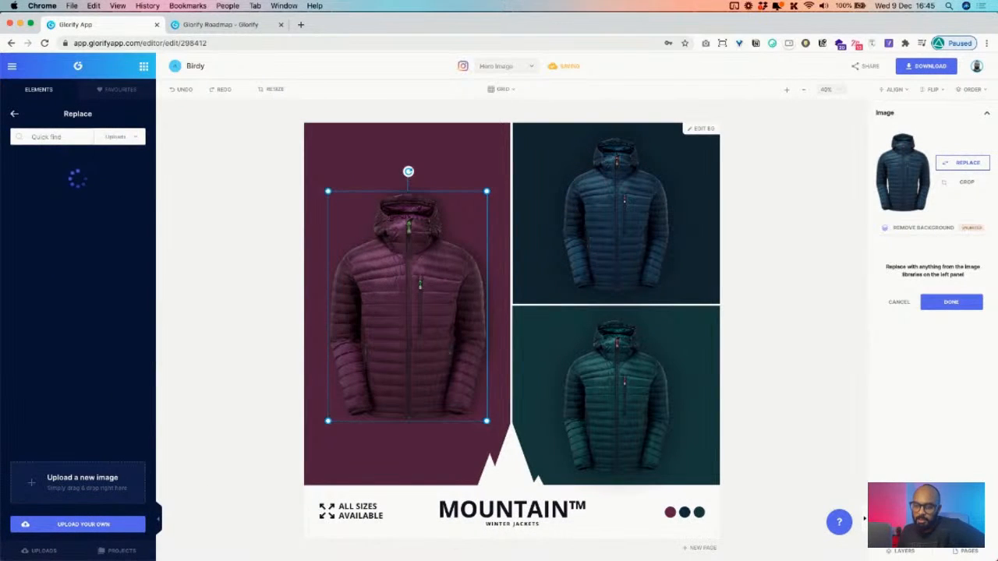
key("super+Tab")
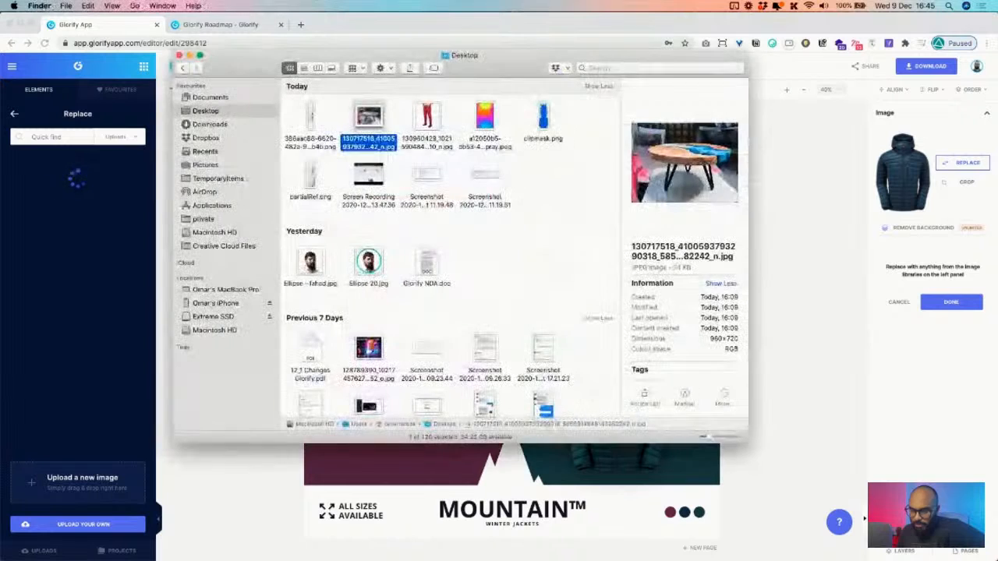
left_click_drag(427, 117, 64, 478)
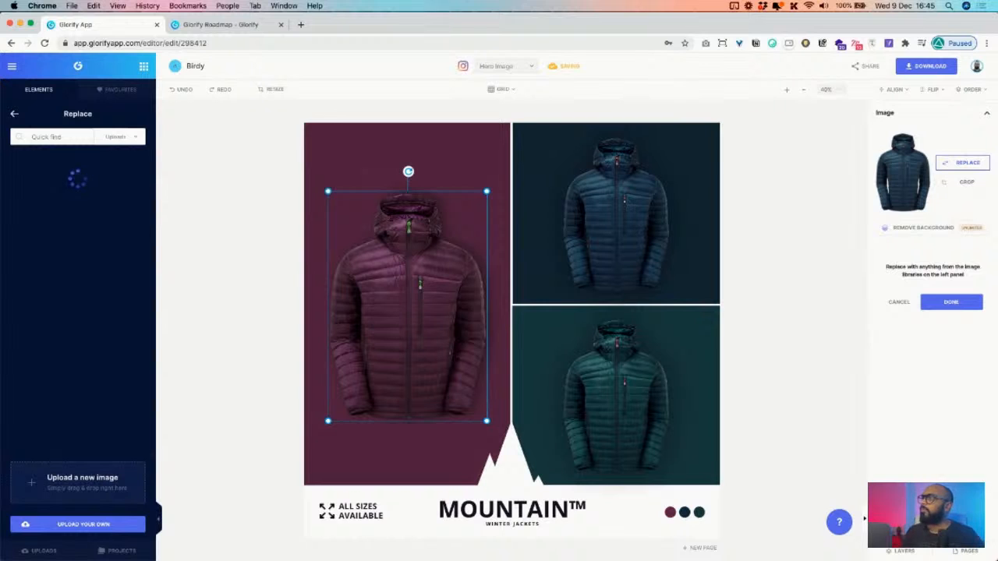
Swap the maroon jacket photo for the uploaded red trousers image.
left_click(32, 553)
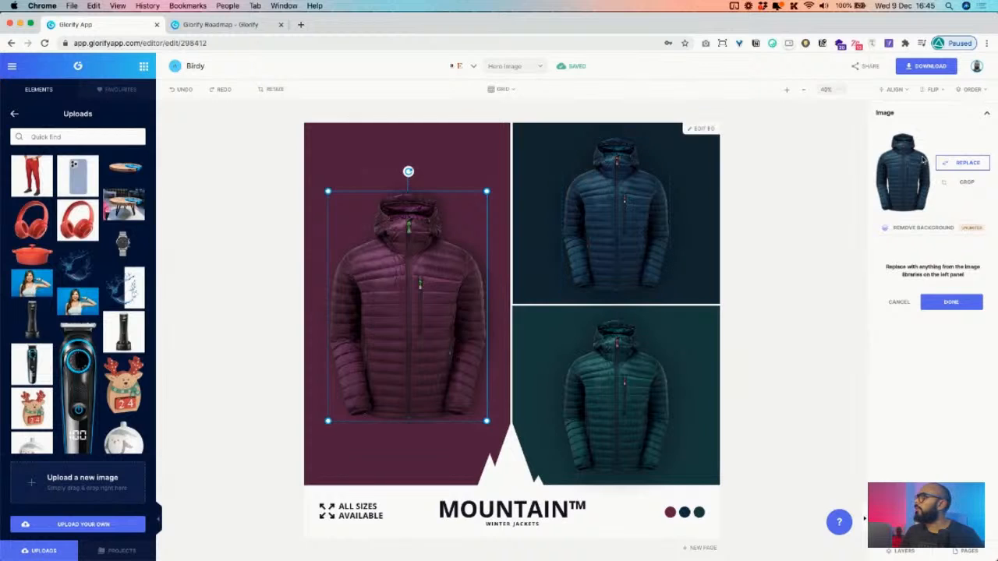
left_click(946, 162)
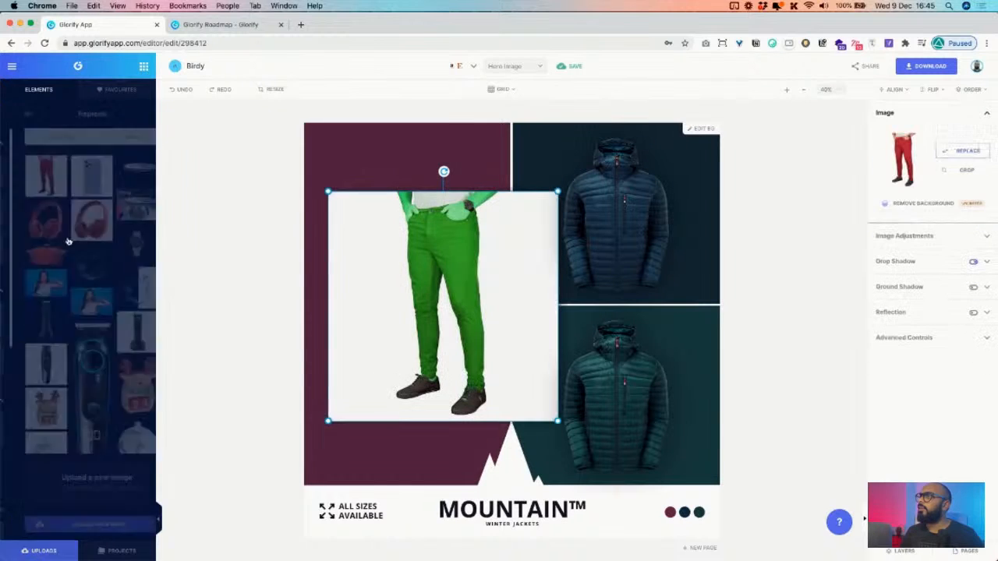
left_click(38, 178)
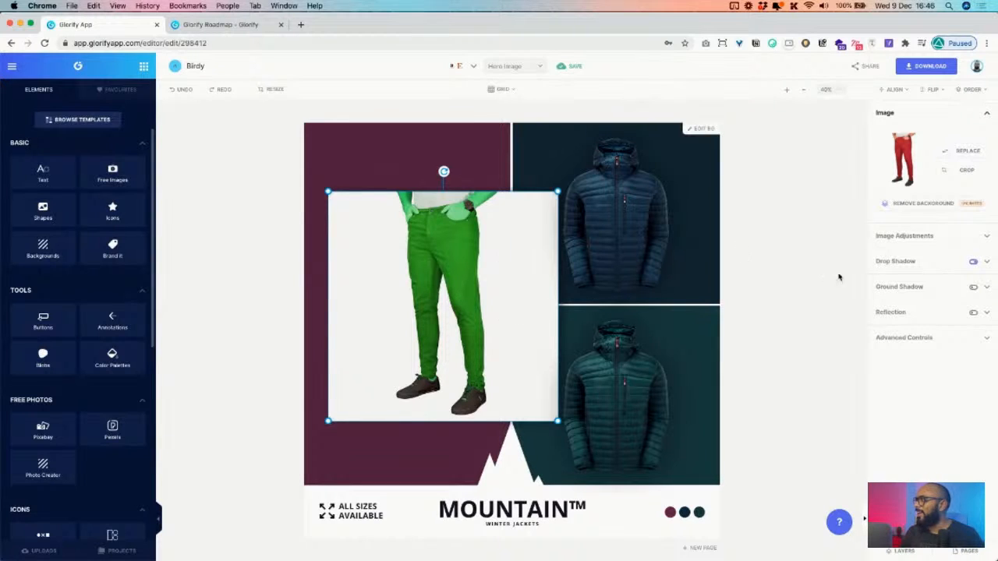
Set the trousers' hue to 0 in Image Adjustments, then start removing the background.
left_click(885, 237)
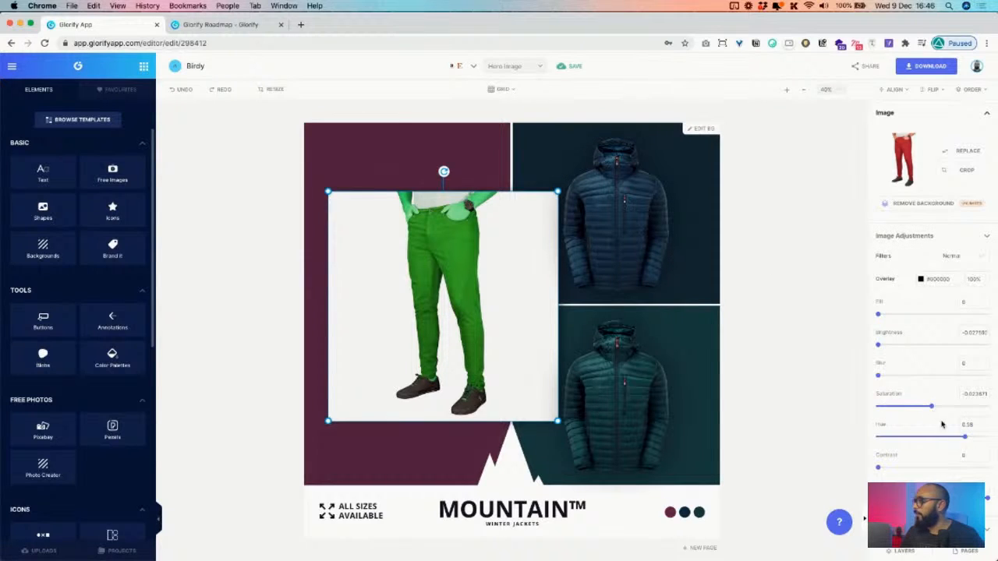
left_click_drag(967, 439, 921, 438)
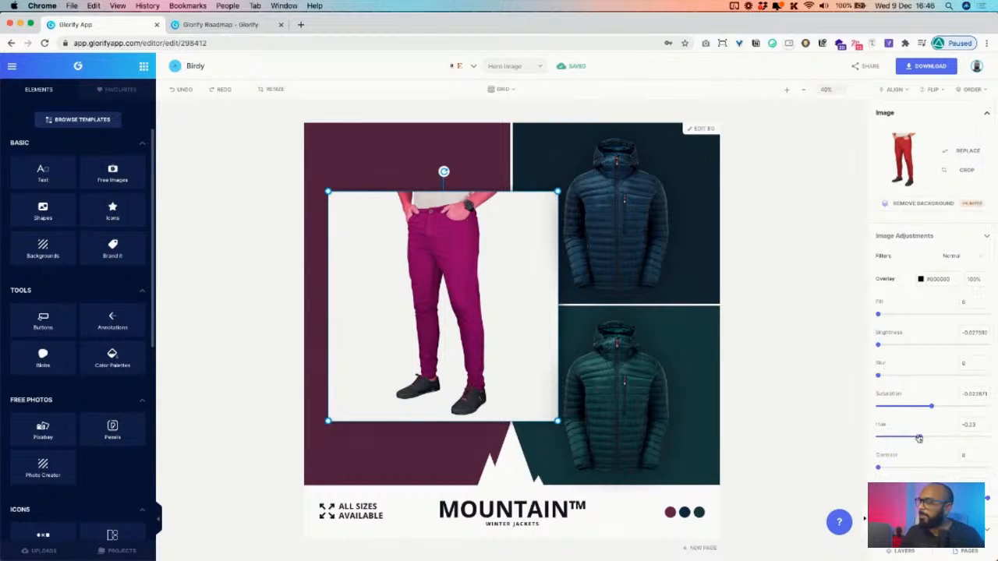
left_click_drag(918, 437, 892, 444)
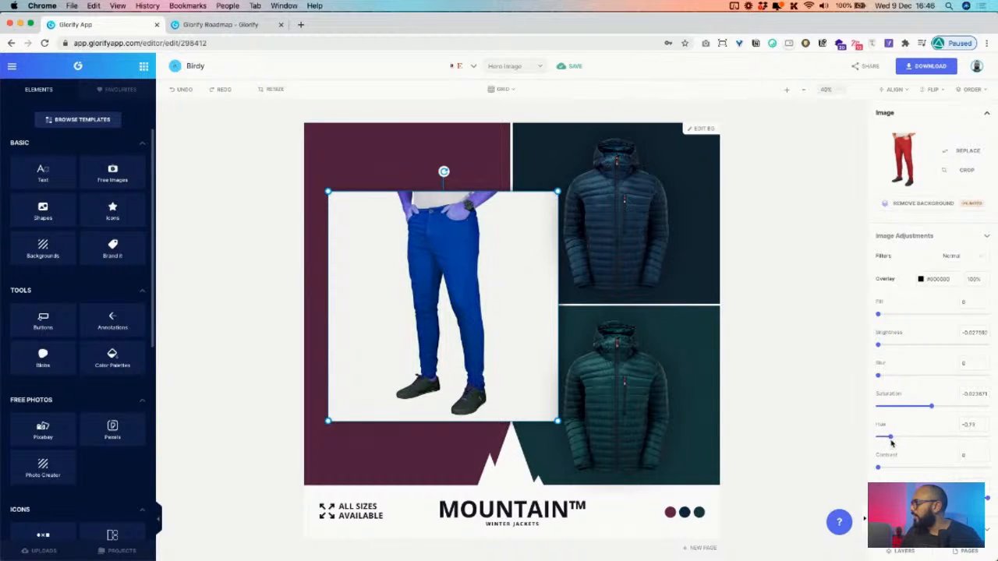
left_click_drag(982, 426, 930, 424)
type("0")
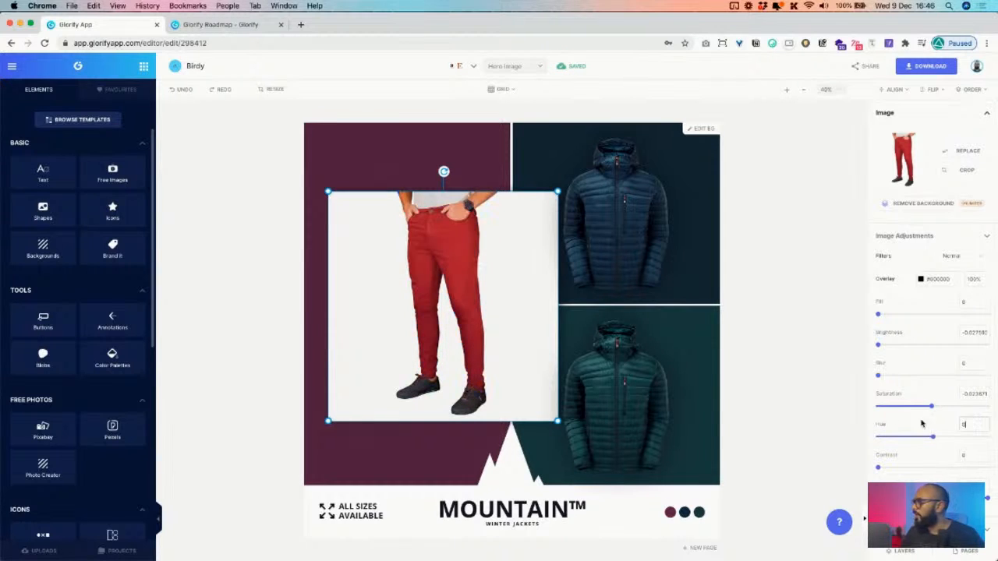
left_click(924, 204)
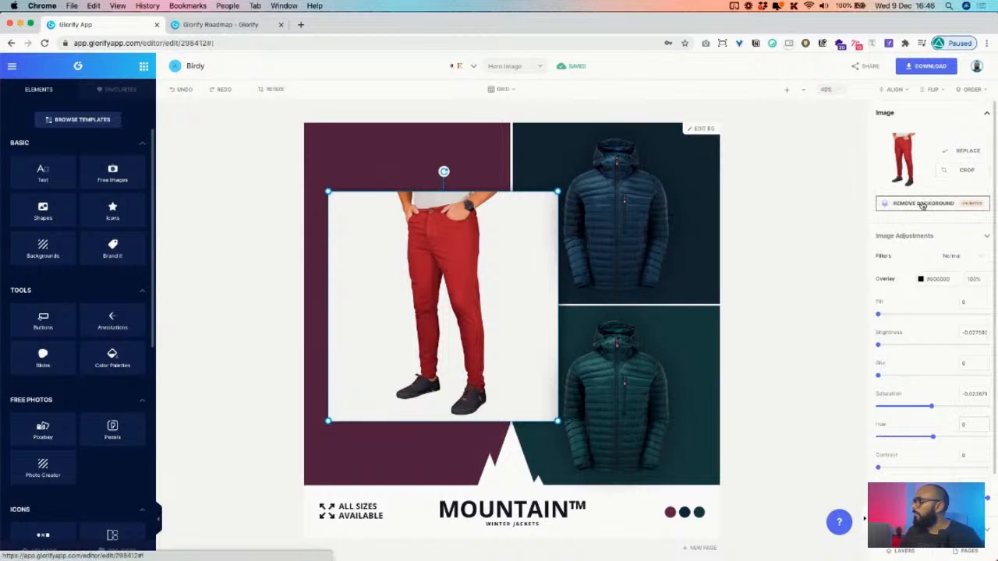
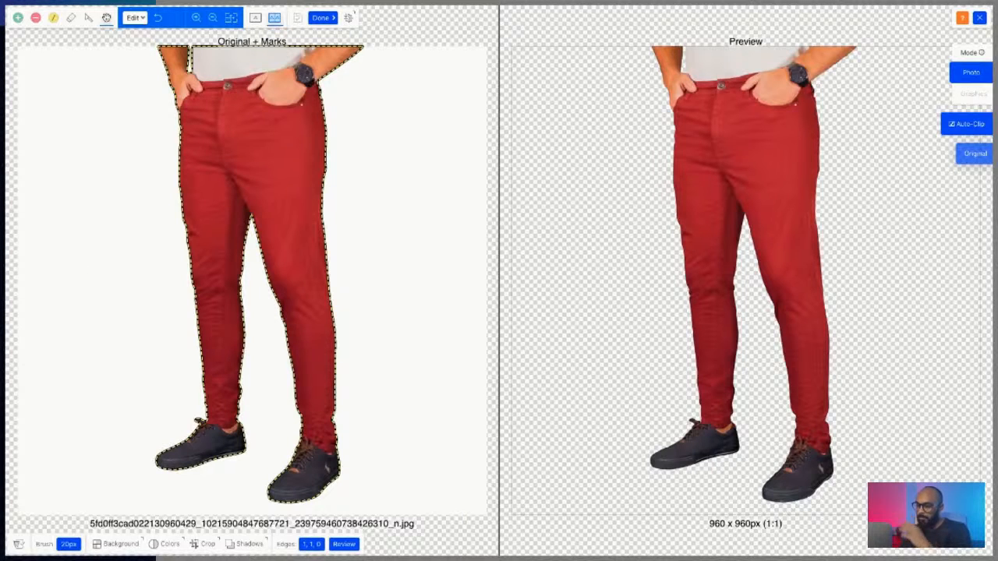
Finish the trousers' background removal and delete both jacket photos.
left_click(323, 17)
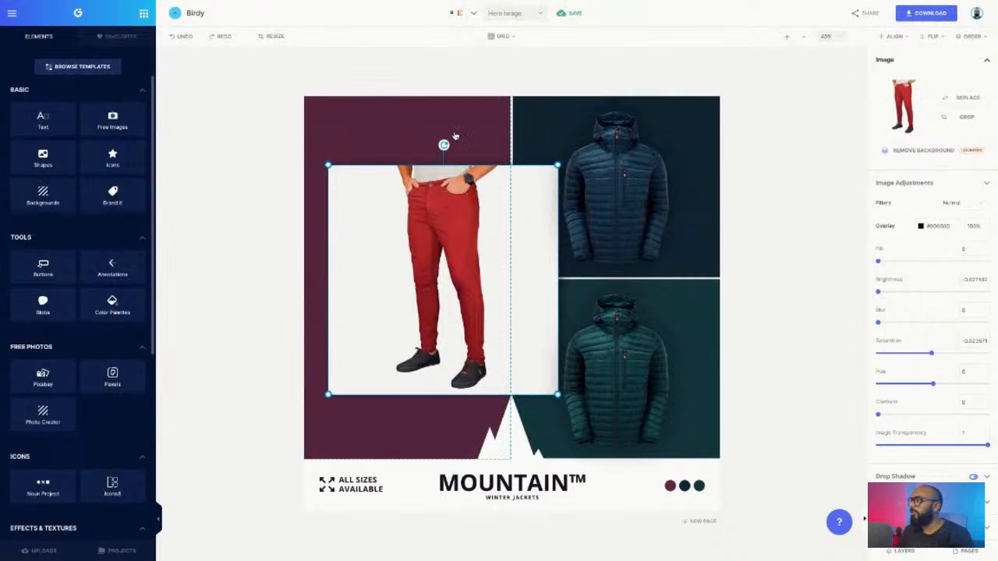
left_click_drag(453, 226, 429, 236)
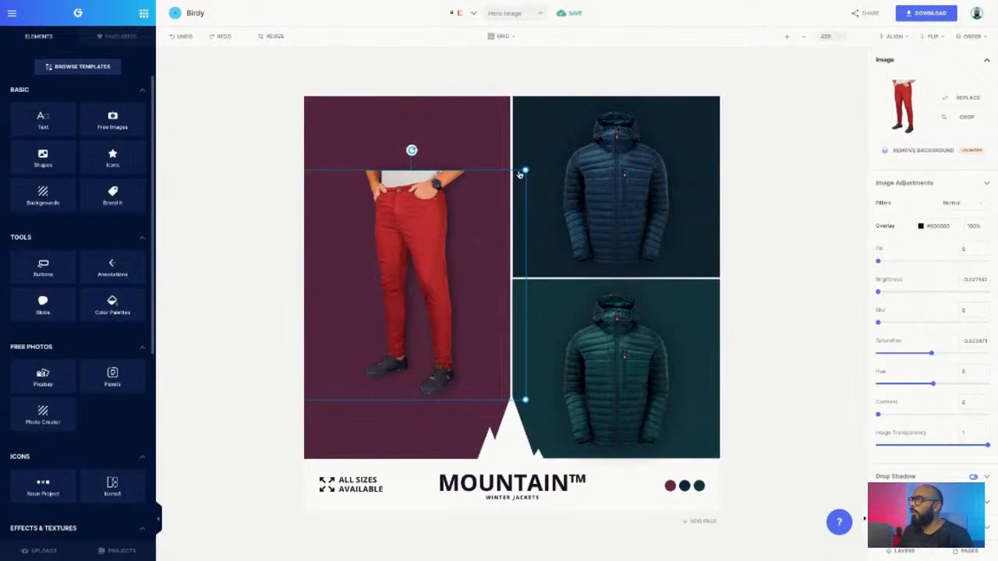
left_click(647, 170)
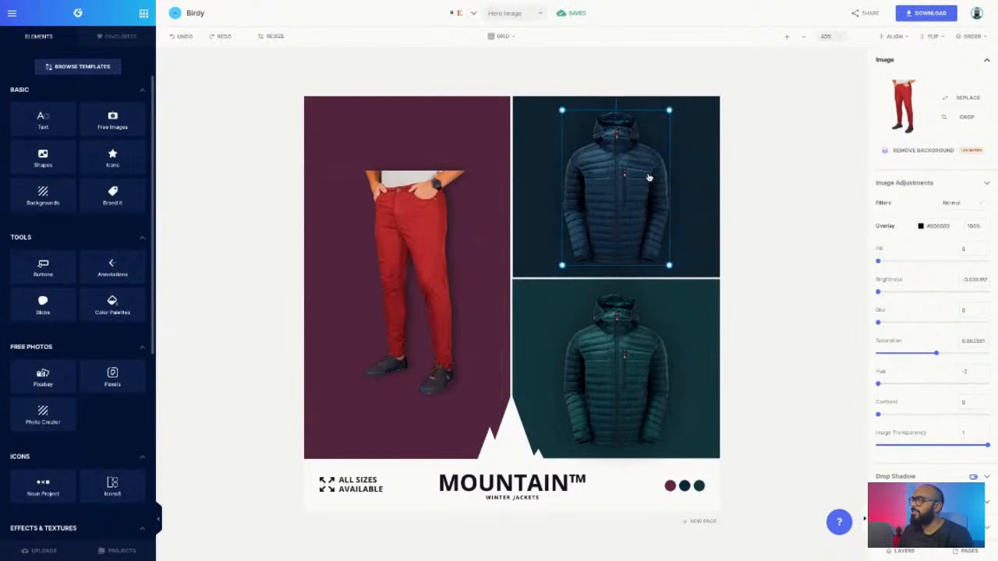
left_click(621, 346, "shift")
key("Delete")
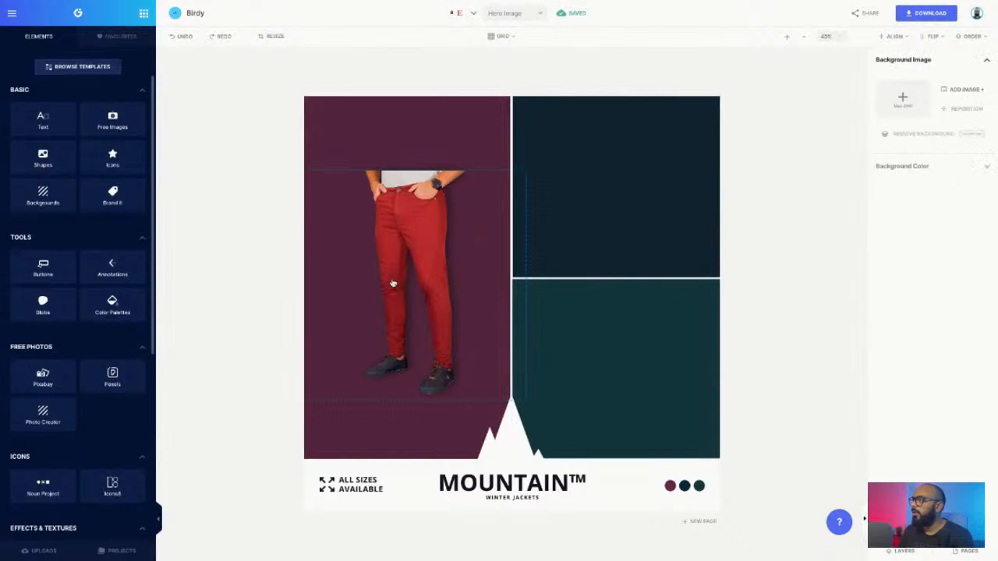
Enlarge the cut-out trousers and position them to fill the left panel.
left_click(393, 283)
left_click_drag(527, 169, 608, 81)
left_click_drag(423, 250, 393, 282)
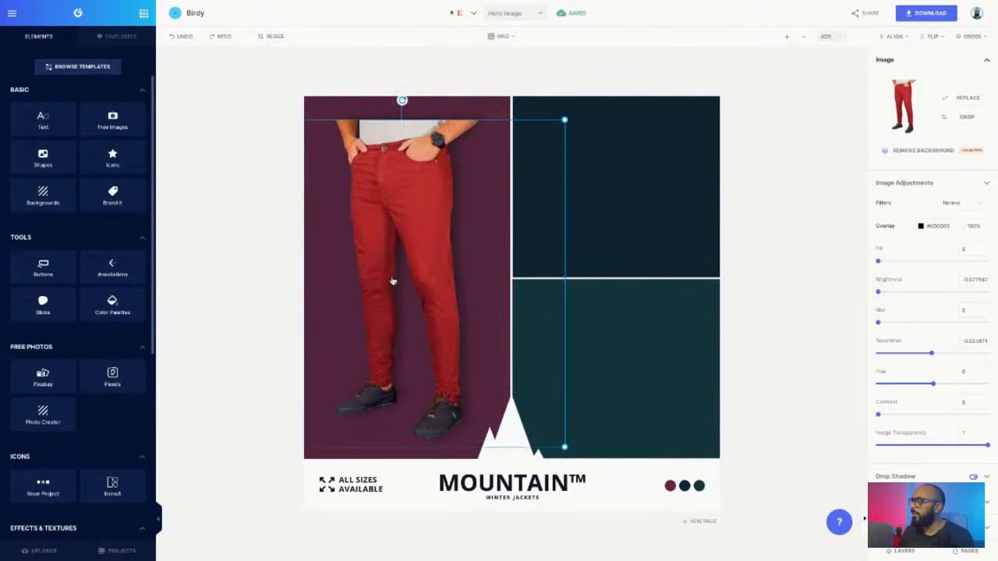
left_click_drag(469, 164, 467, 143)
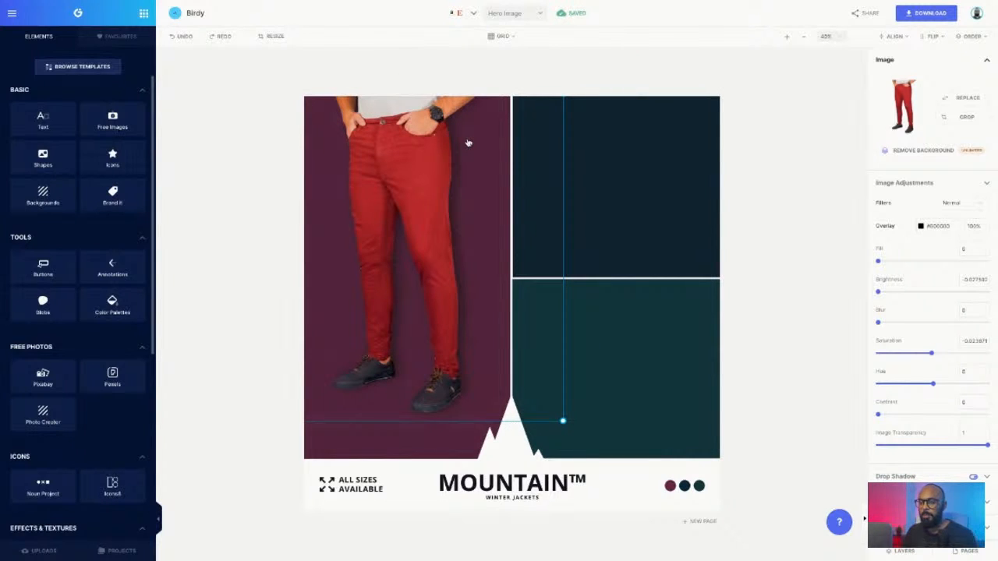
left_click(418, 208)
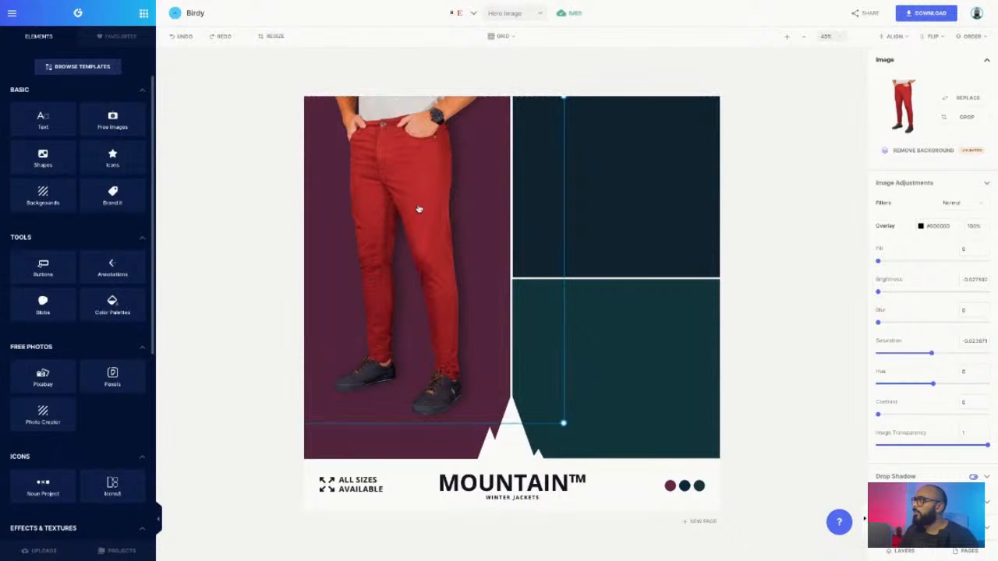
Duplicate the trousers and shrink the copy into the top-right panel.
right_click(419, 208)
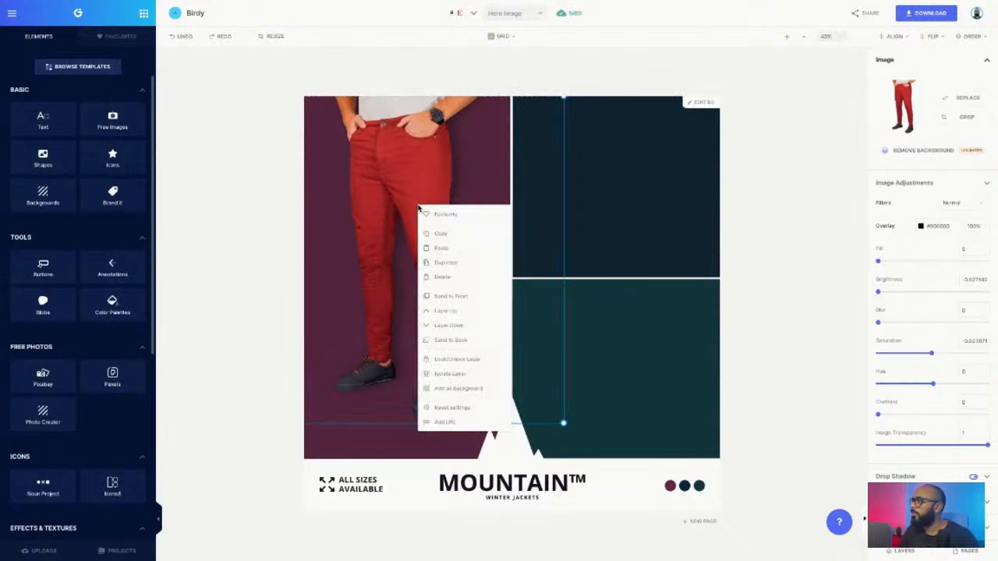
left_click(457, 264)
left_click_drag(416, 273, 623, 266)
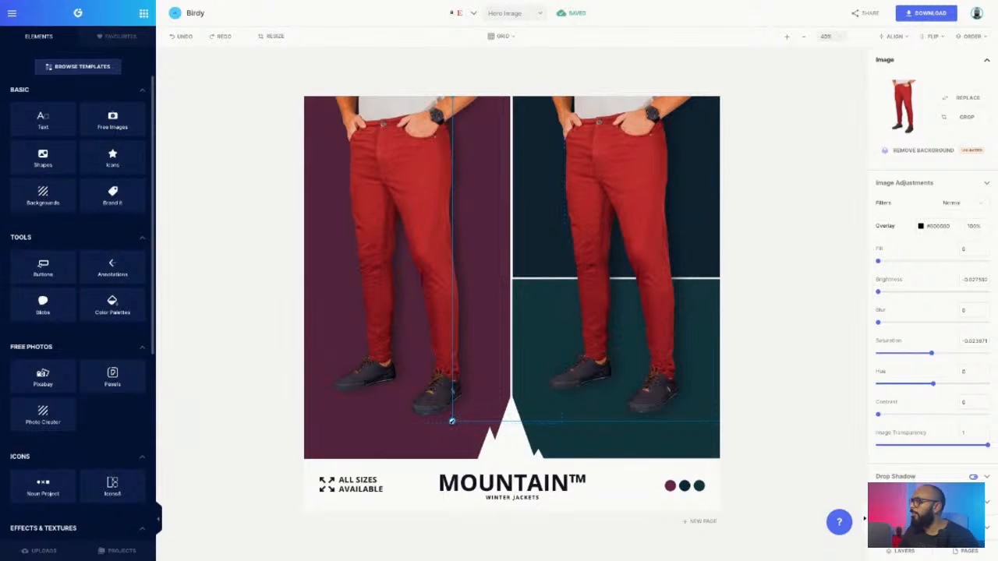
left_click_drag(451, 421, 616, 257)
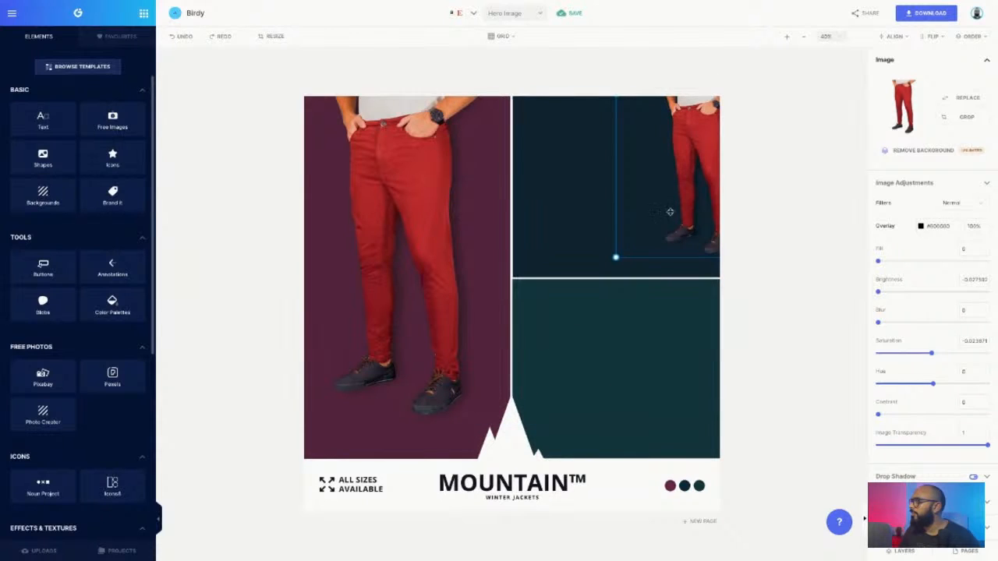
left_click_drag(670, 212, 628, 216)
Duplicate the small copy into the bottom-right panel and raise it slightly.
right_click(626, 216)
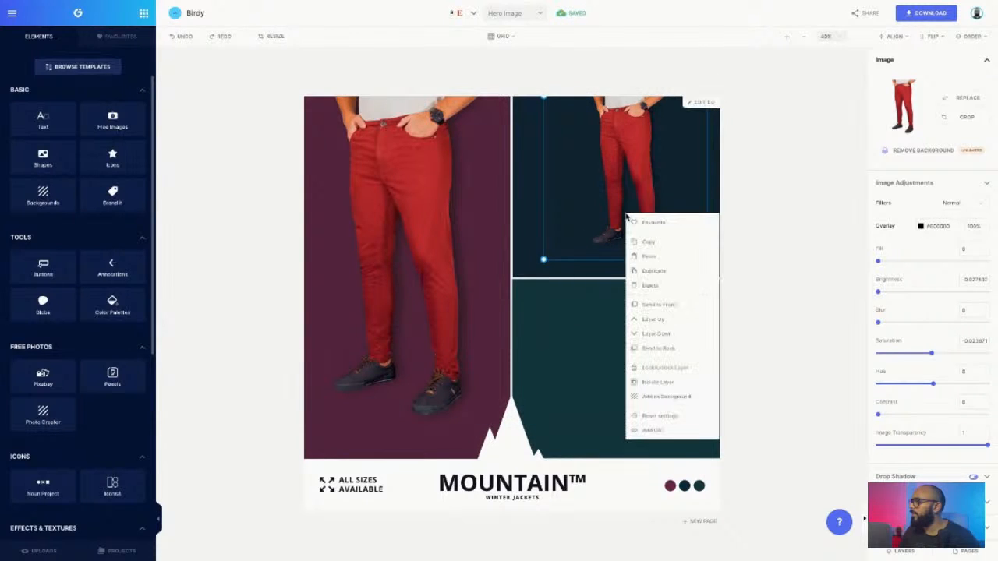
left_click(652, 271)
left_click_drag(623, 148, 618, 305)
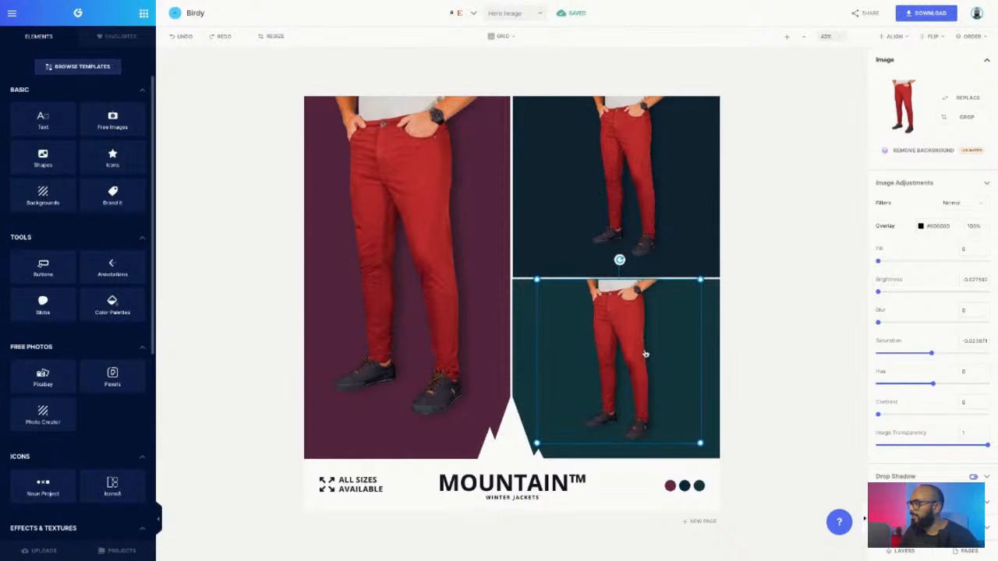
left_click(753, 385)
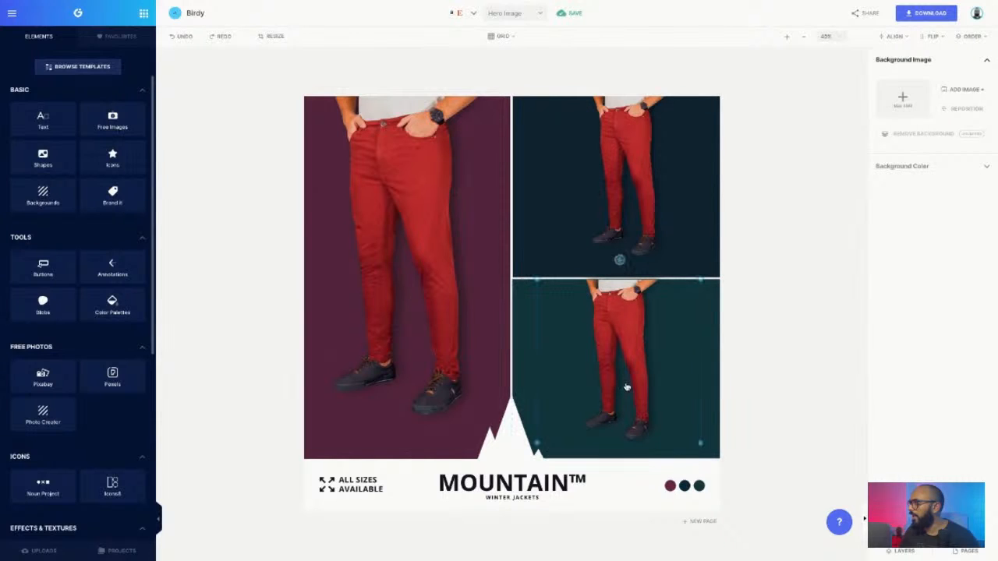
left_click(626, 386)
left_click(762, 370)
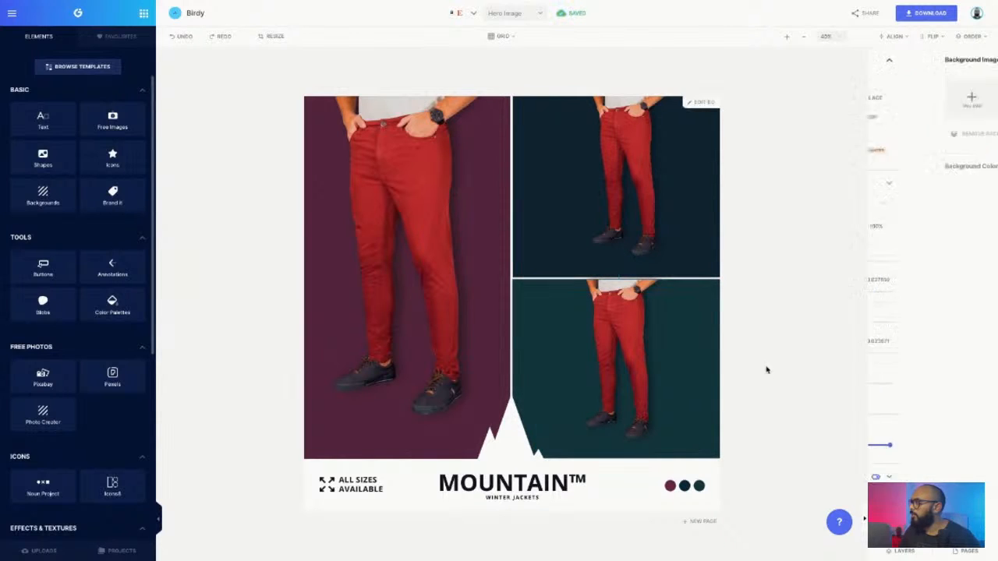
left_click(610, 353)
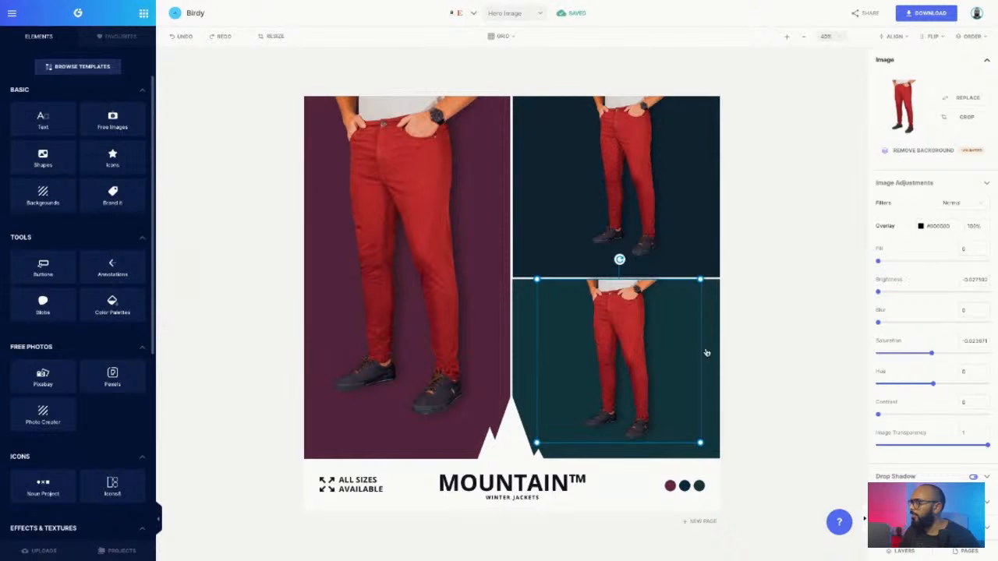
left_click(763, 352)
mouse_move(645, 379)
left_mouse_down()
mouse_move(638, 363)
mouse_move(639, 375)
left_mouse_up()
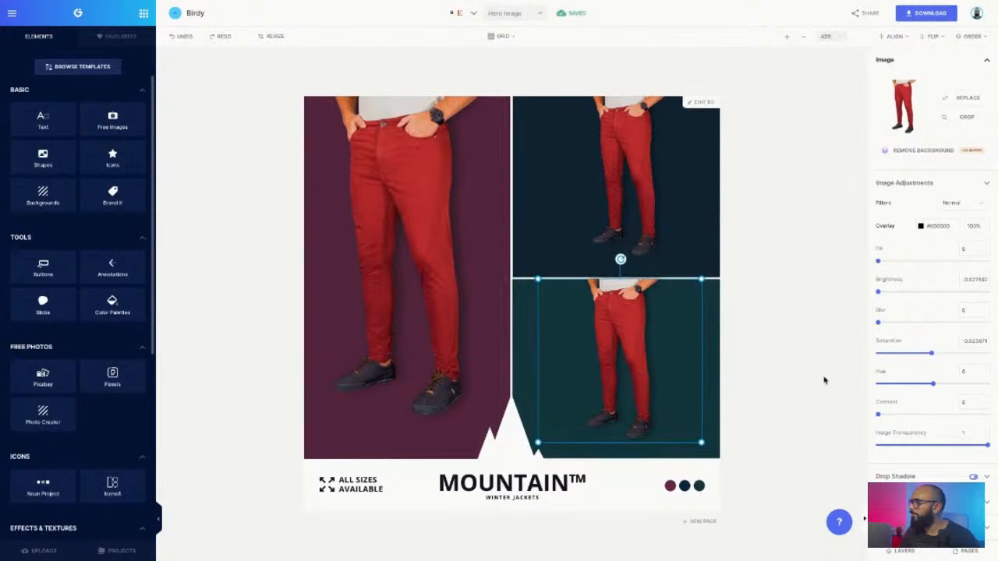
left_click(780, 381)
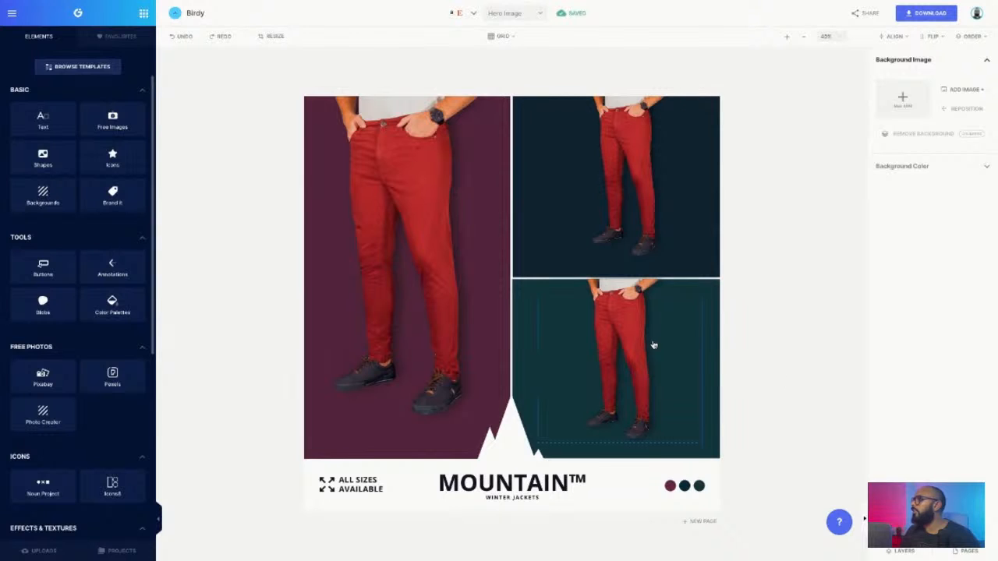
Zoom in to check the trousers' alignment, then zoom back out to the whole banner.
left_click(784, 37)
left_click(785, 36)
left_click(785, 37)
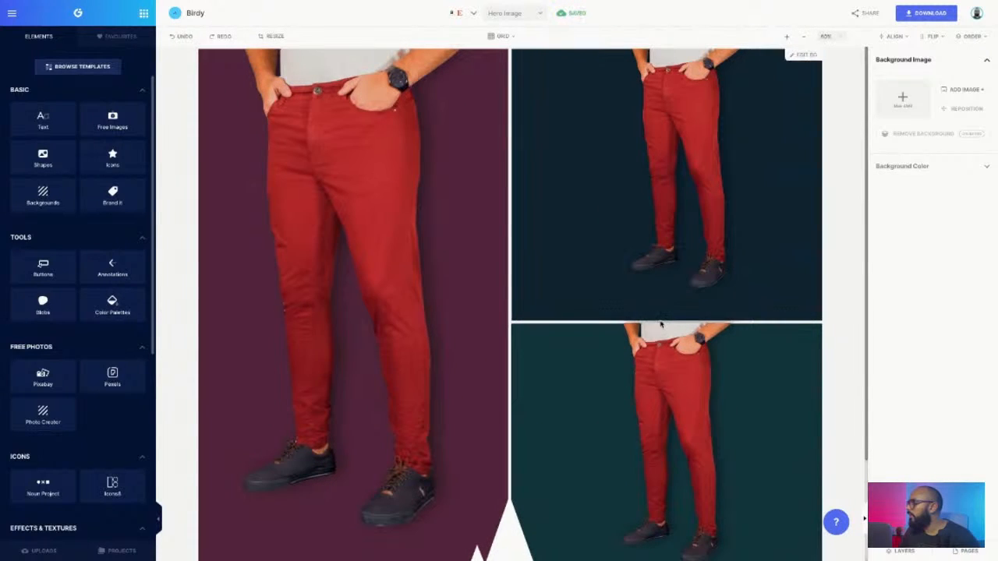
left_click(662, 375)
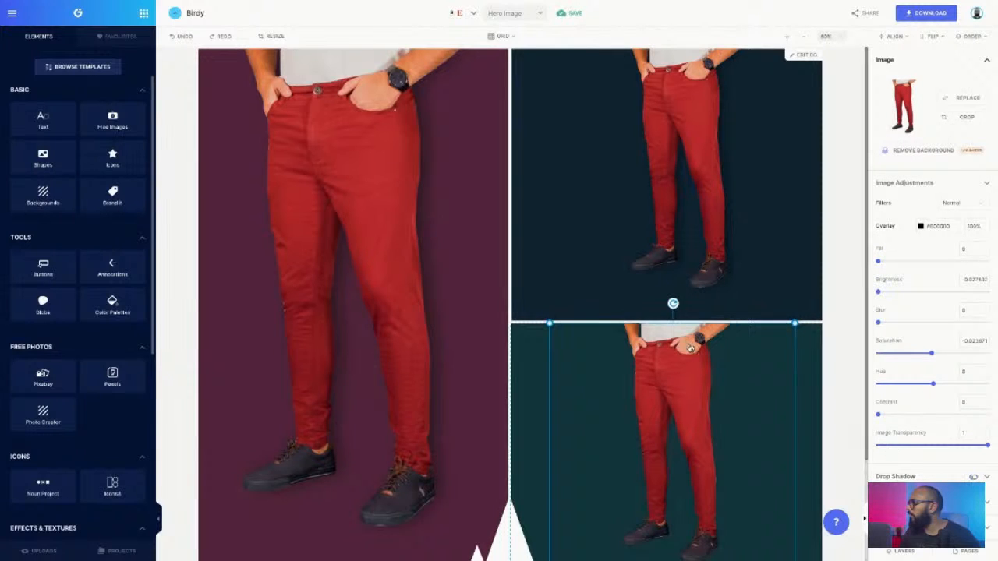
left_click(803, 38)
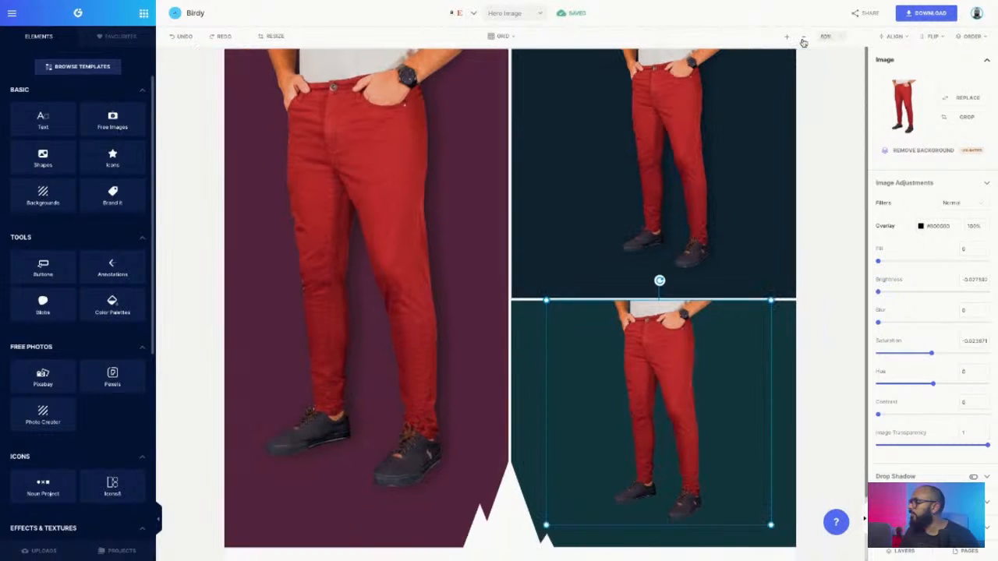
left_click(803, 37)
left_click(803, 37)
left_click(803, 38)
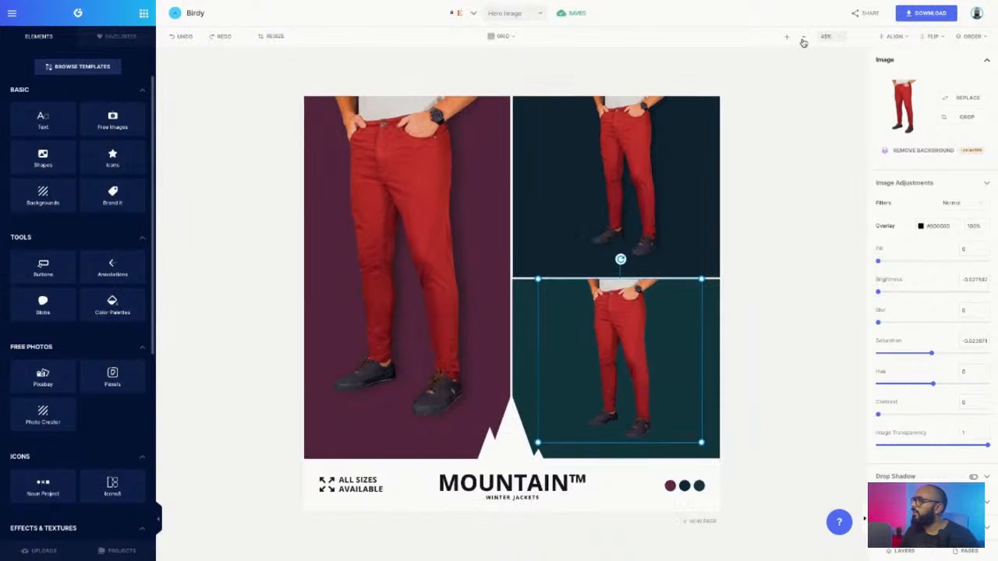
left_click(803, 37)
left_click(646, 170)
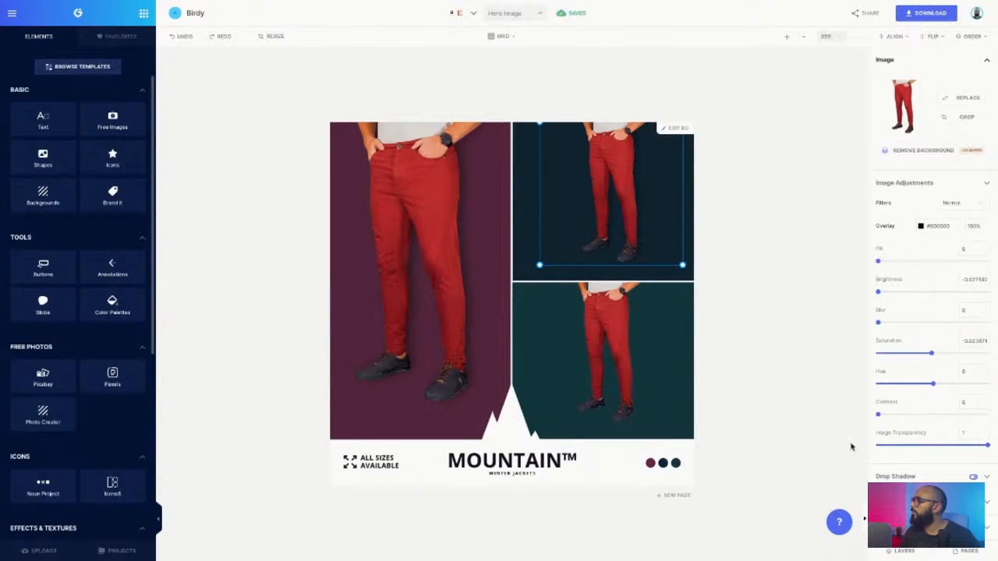
Add a drop shadow to the left trousers with 0.15 opacity and blur 78.
left_click(413, 247)
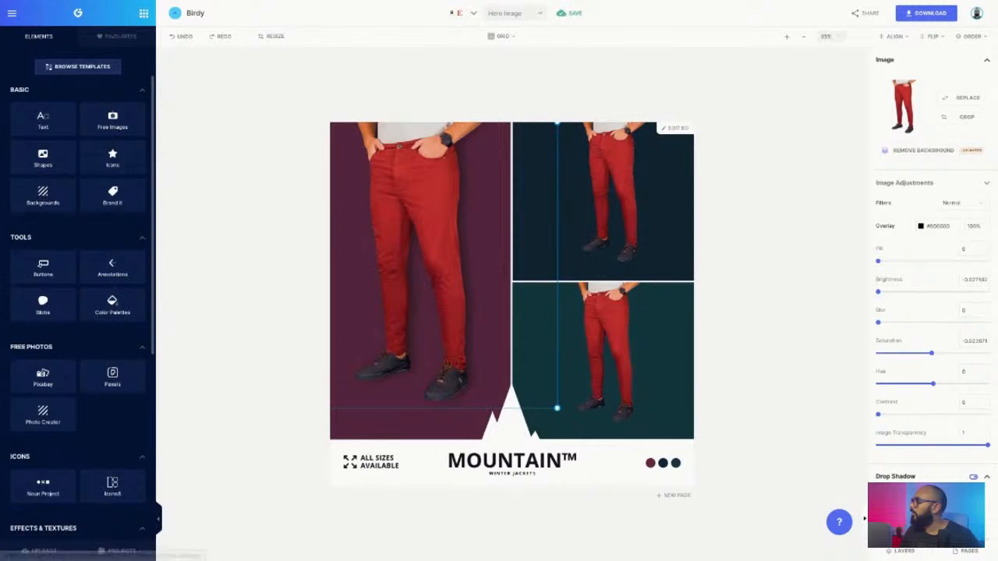
left_click(986, 477)
left_click_drag(917, 418, 996, 420)
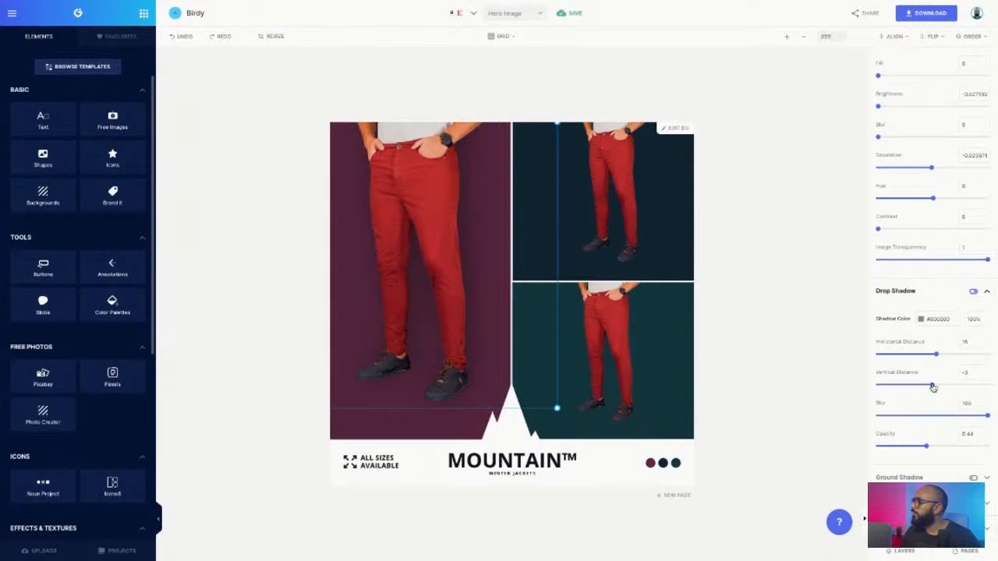
left_click_drag(934, 385, 955, 357)
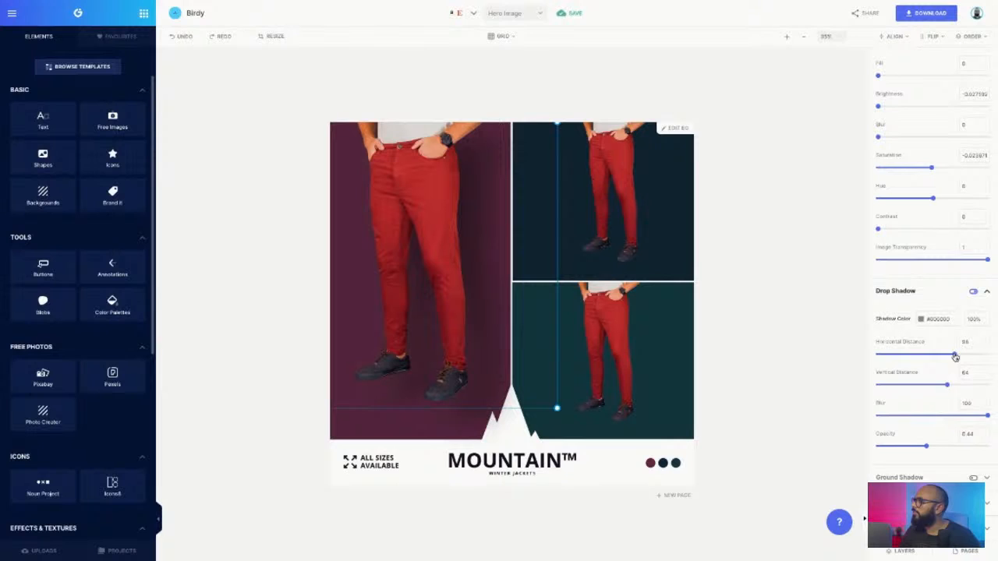
left_click_drag(929, 448, 897, 447)
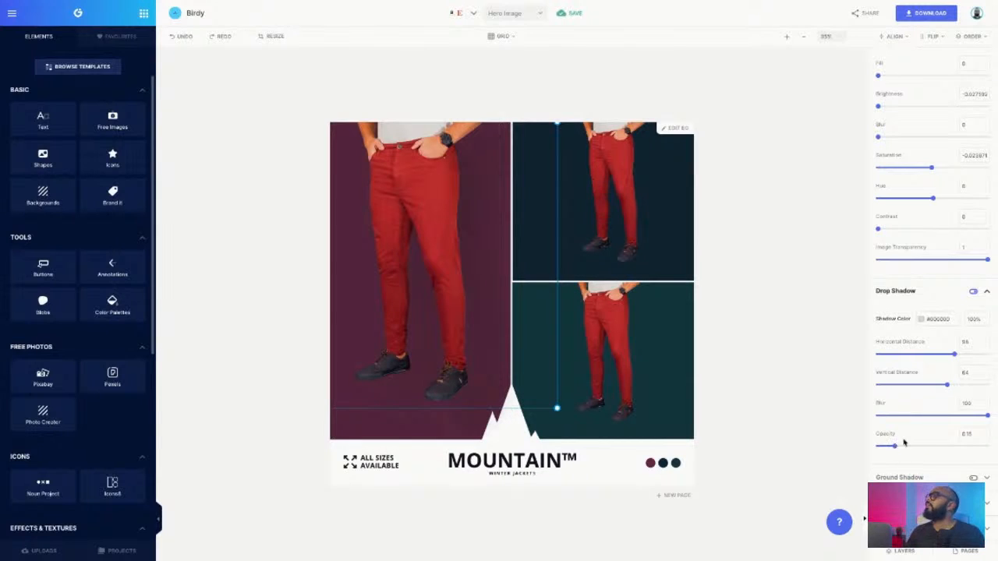
left_click_drag(945, 387, 928, 402)
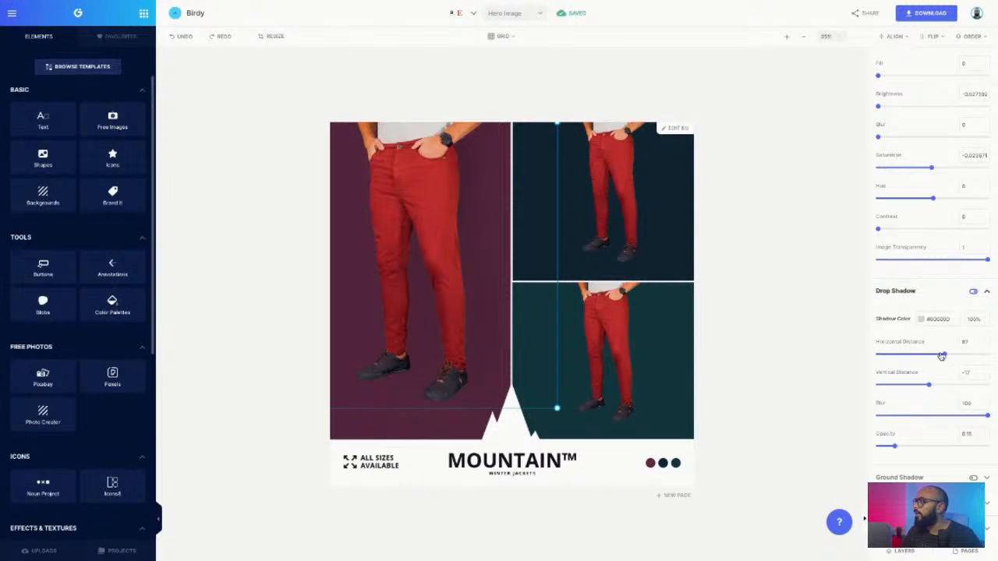
left_click_drag(987, 420, 959, 419)
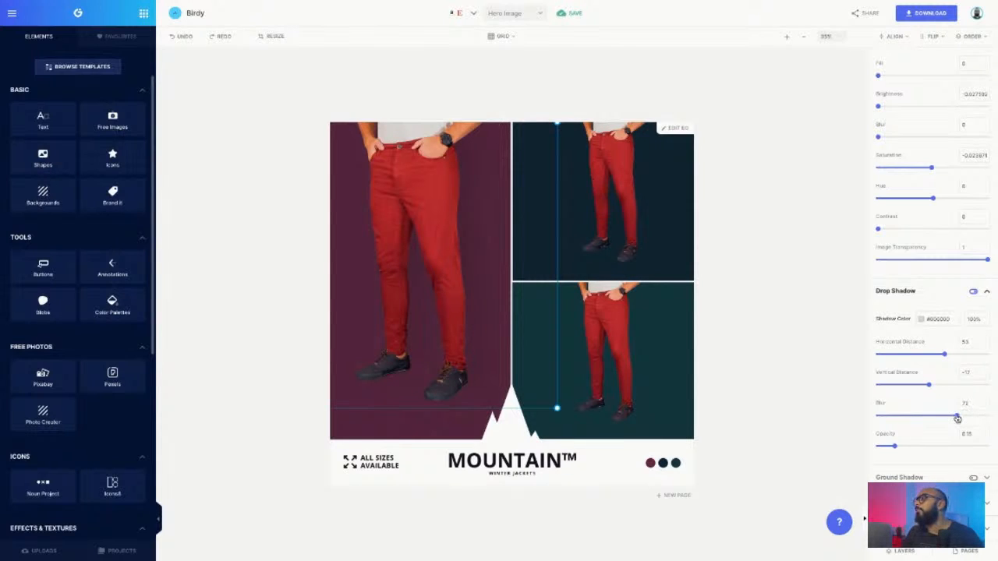
Select the top-right trousers photo and bring its Image Adjustments into view.
left_click(734, 339)
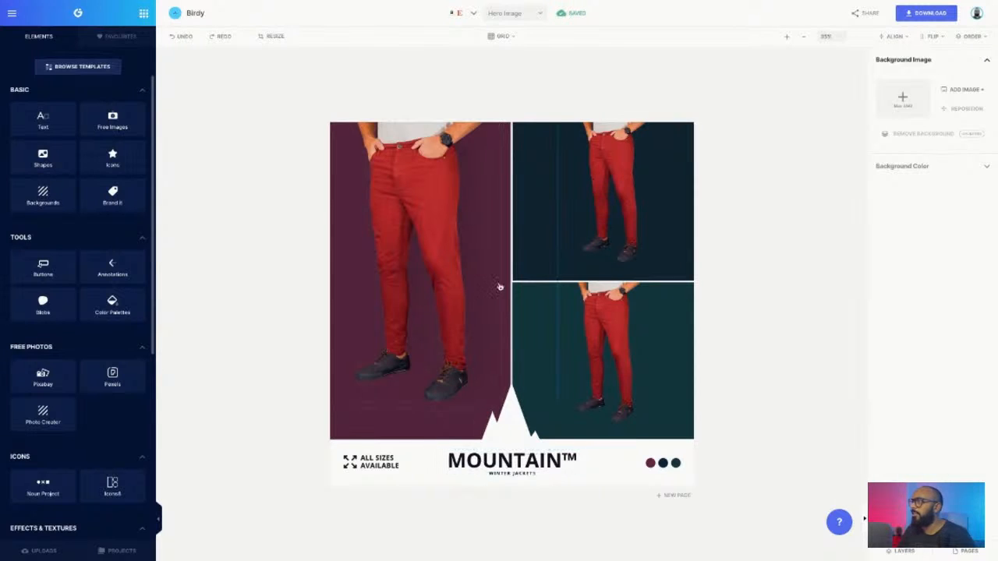
left_click(596, 237)
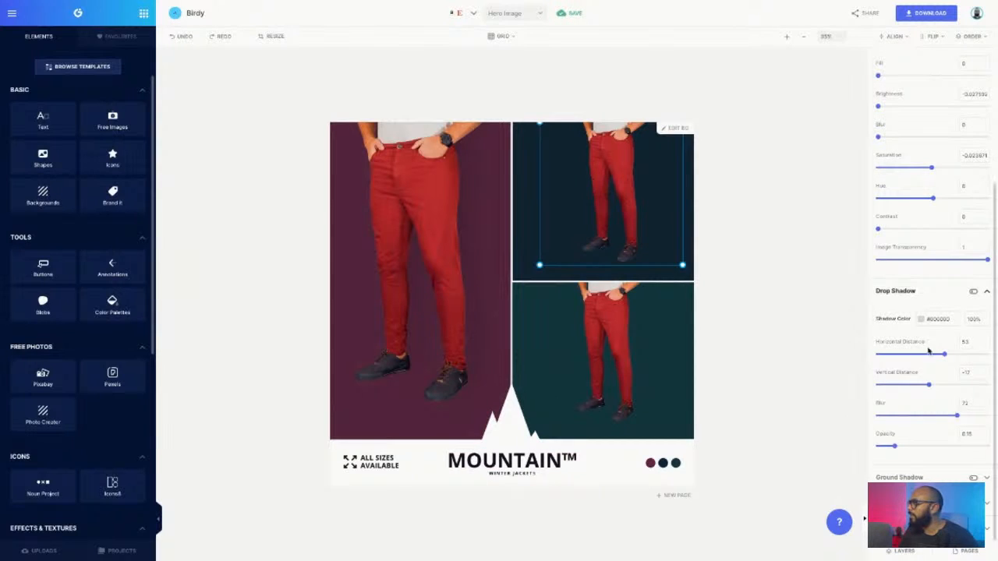
scroll(932, 269, "up", 3)
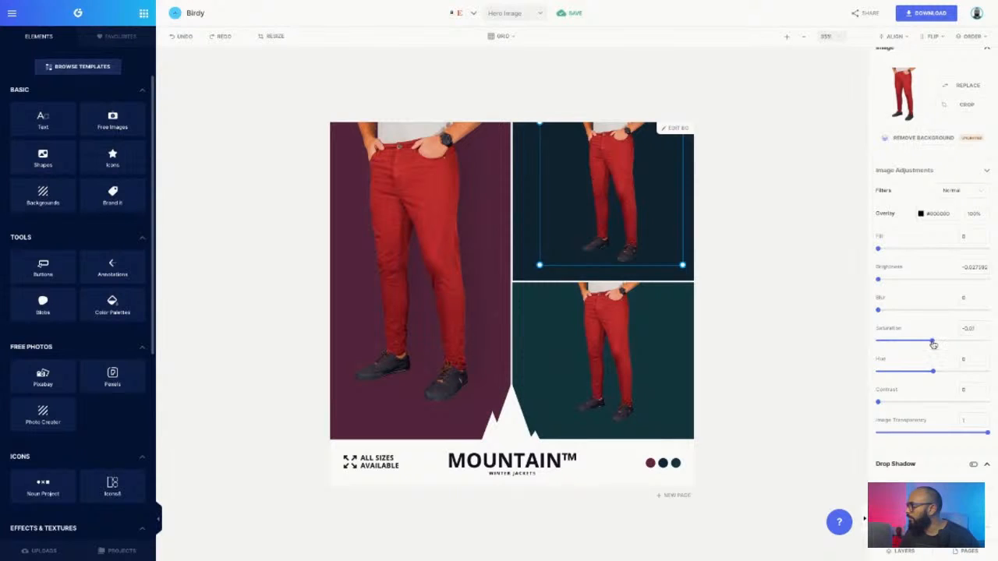
Turn the top-right trousers blue (hue -0.67, saturation 0.06) and enlarge the photo slightly.
left_click_drag(934, 343, 895, 378)
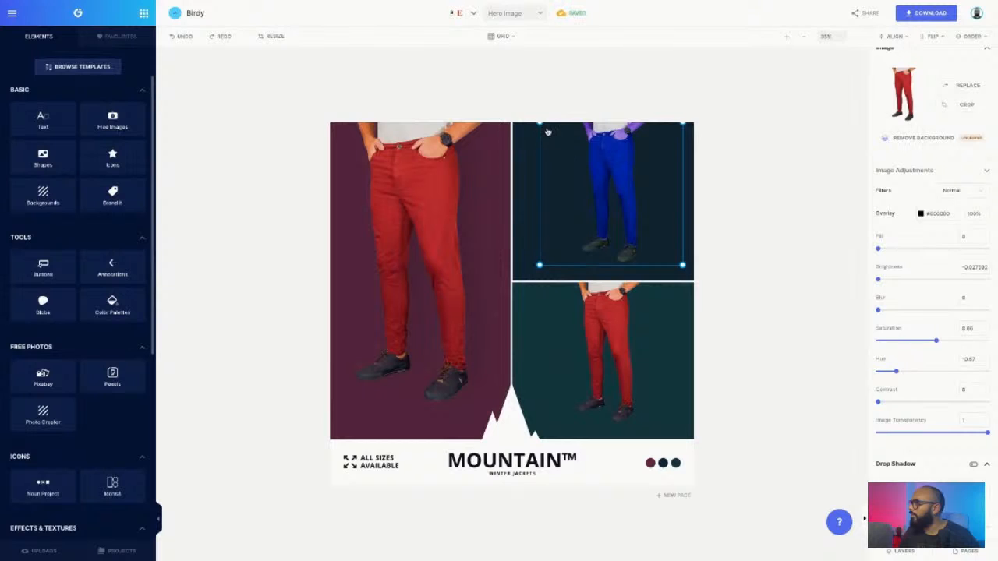
left_click_drag(540, 122, 521, 106)
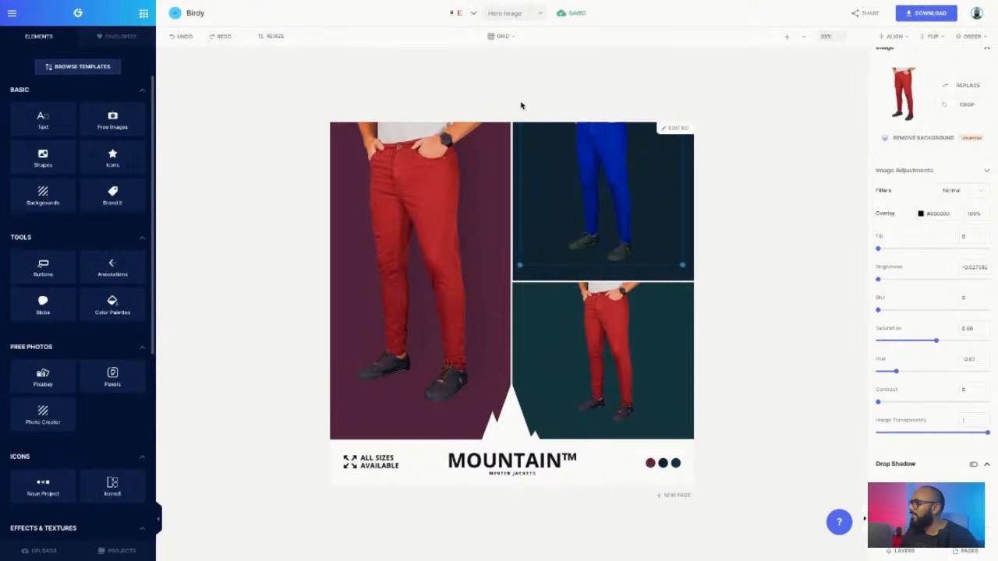
left_click(522, 106)
left_click(596, 320)
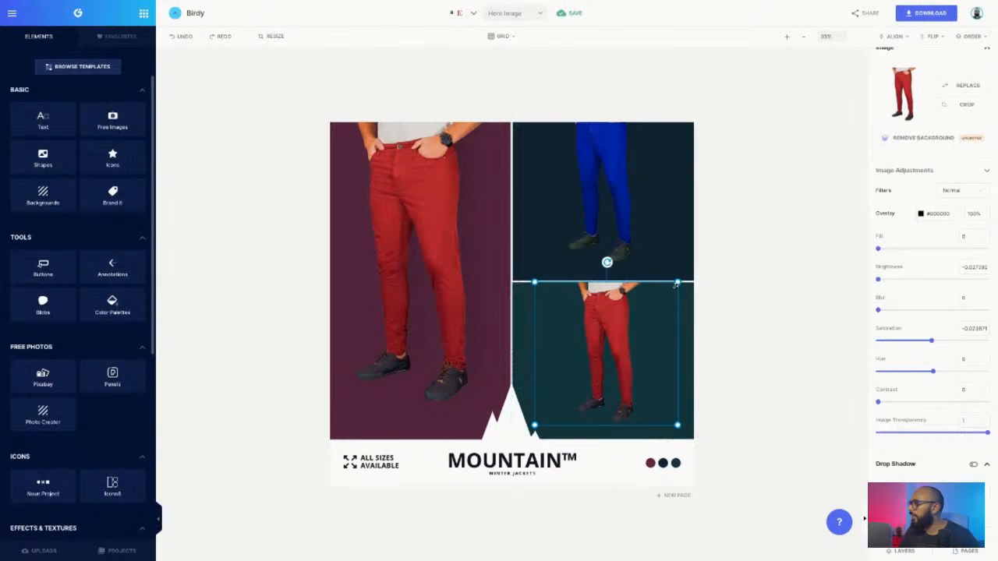
Crop the top of the bottom-right trousers photo, enlarge it and centre it in its cell.
double_click(603, 321)
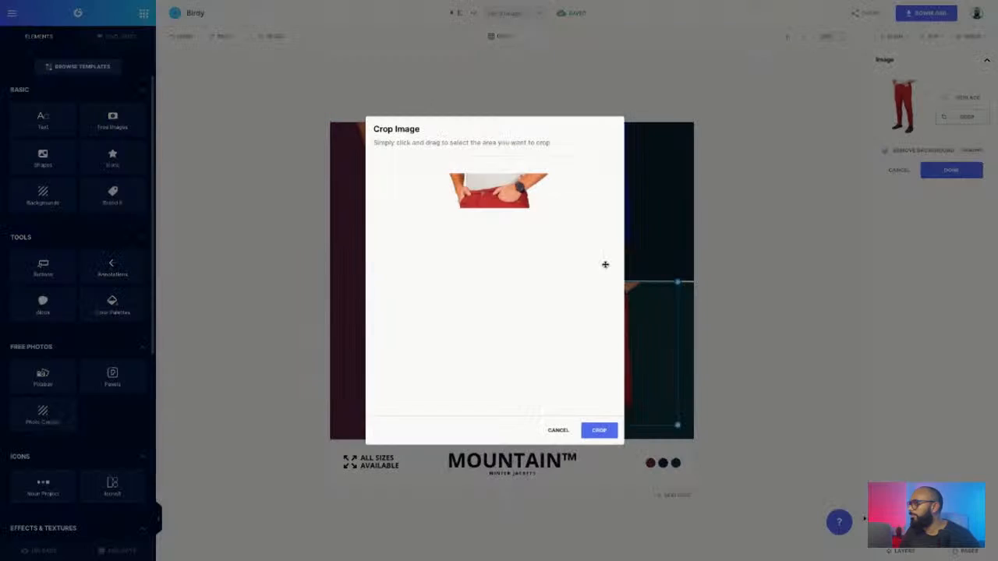
left_click_drag(495, 173, 497, 204)
left_click(599, 431)
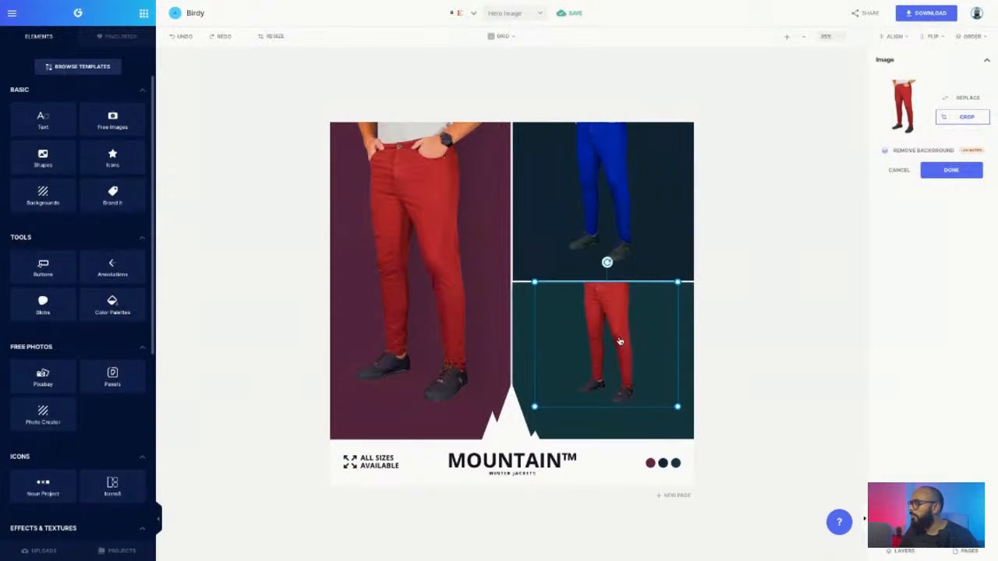
left_click_drag(536, 406, 511, 427)
left_click_drag(658, 354, 664, 351)
left_click(741, 351)
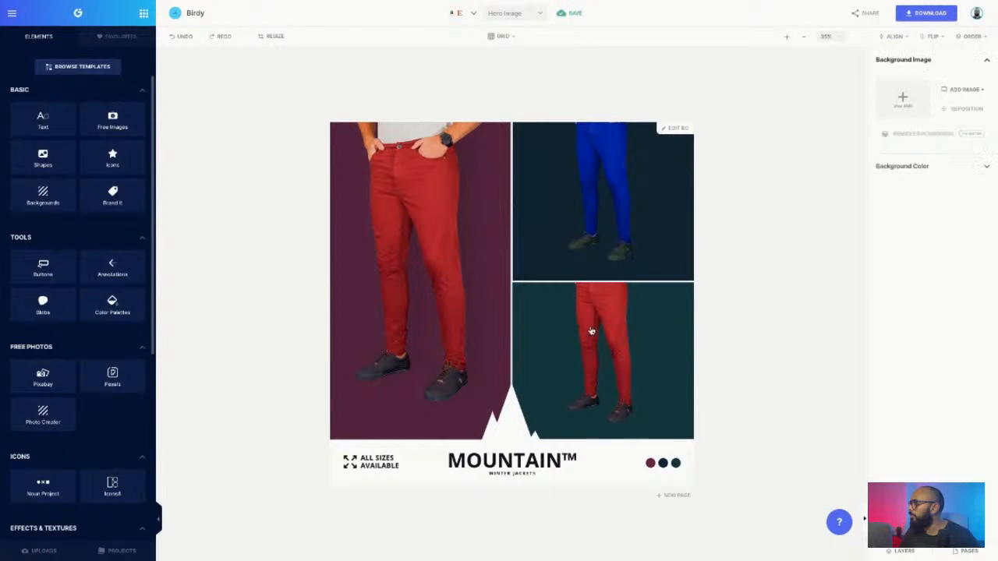
left_click_drag(569, 350, 570, 349)
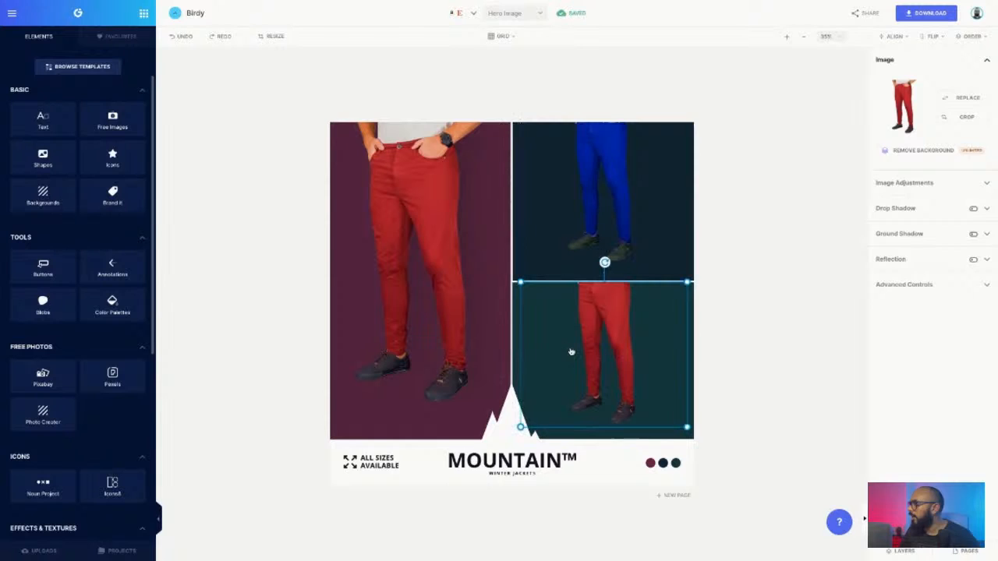
left_click(753, 351)
left_click(631, 357)
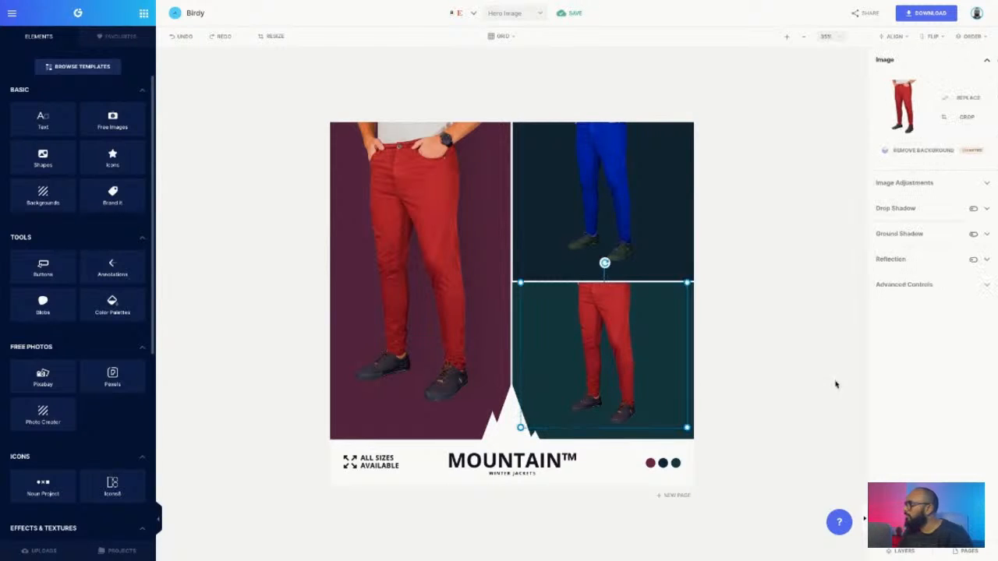
Shift the bottom-right trousers' hue to make them green.
left_click(909, 185)
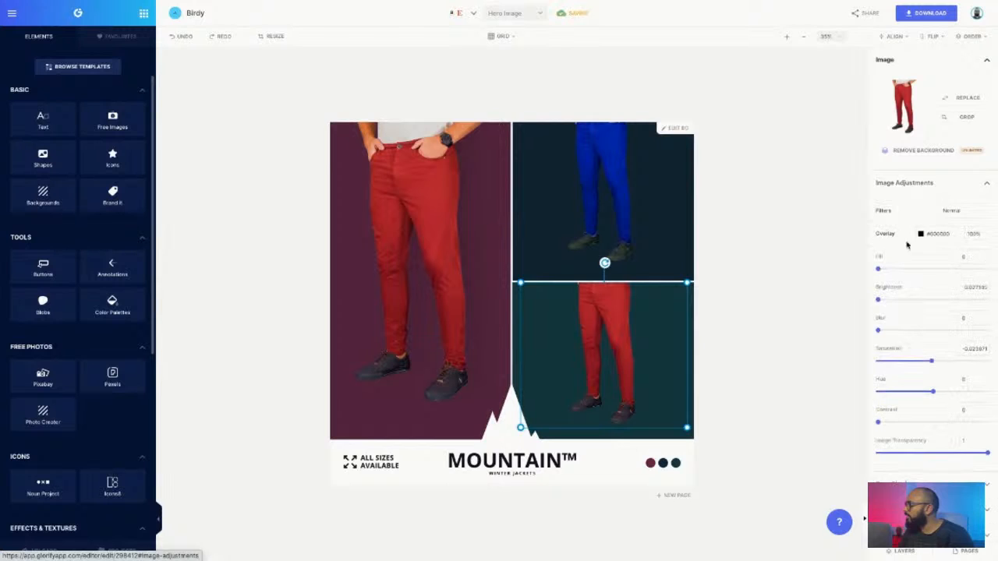
left_click_drag(933, 395, 953, 394)
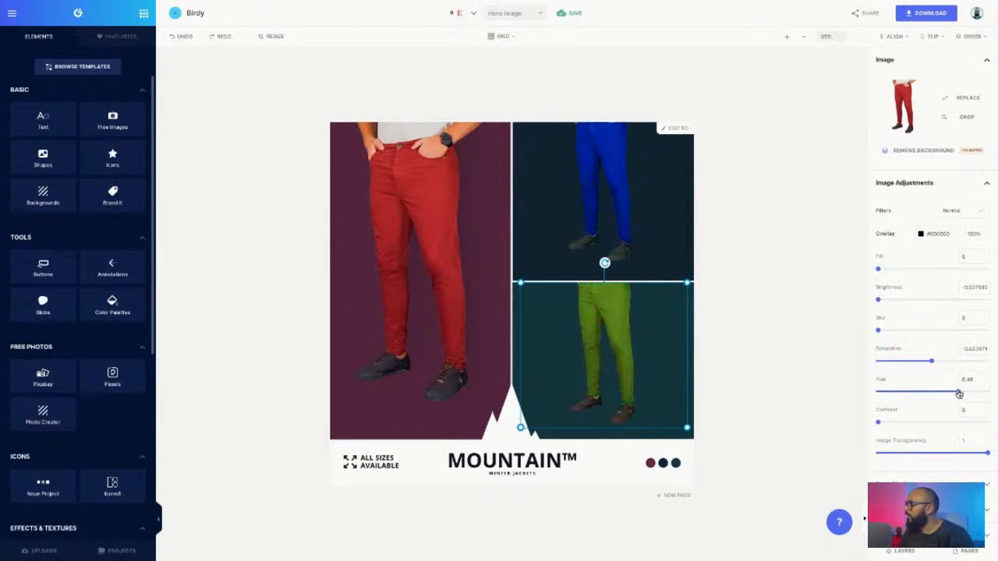
left_click(759, 329)
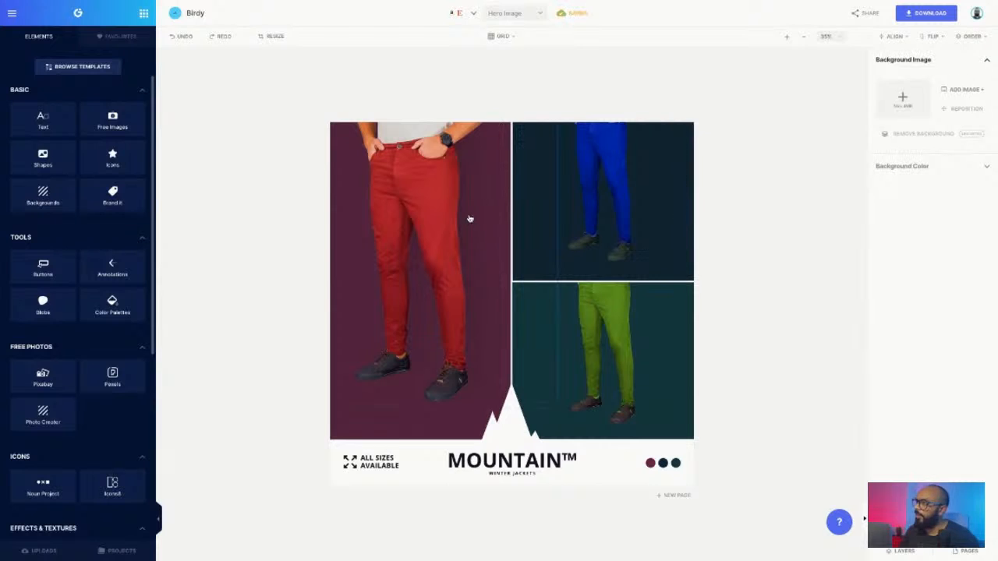
left_click(438, 209)
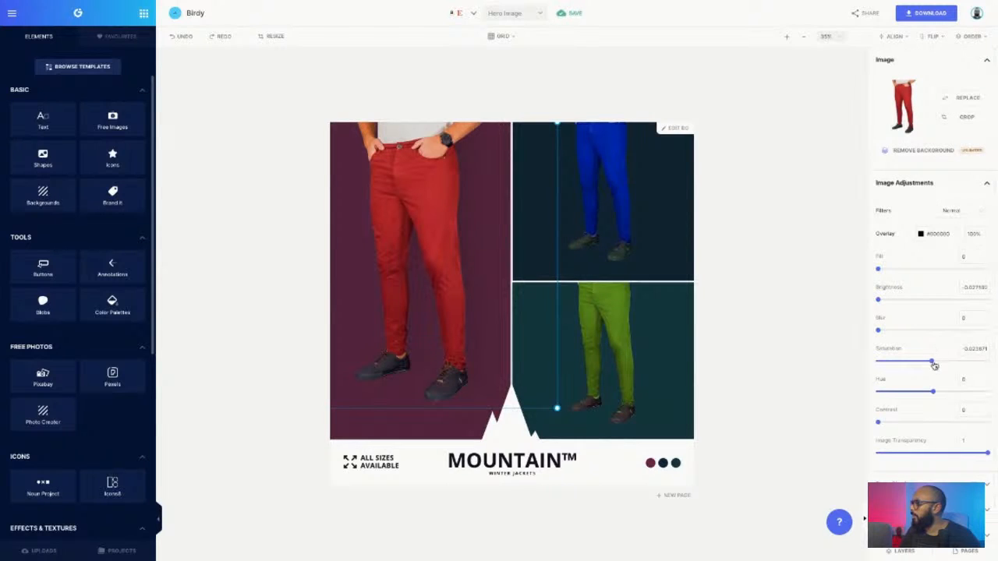
Fill the purple panel with a lightened red sampled from the trousers.
left_click(428, 439)
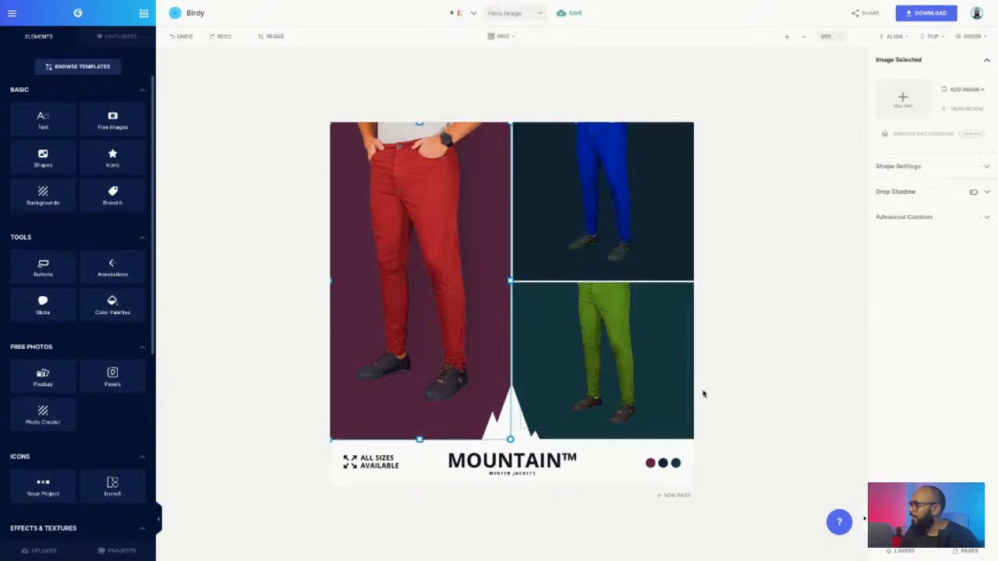
left_click(900, 166)
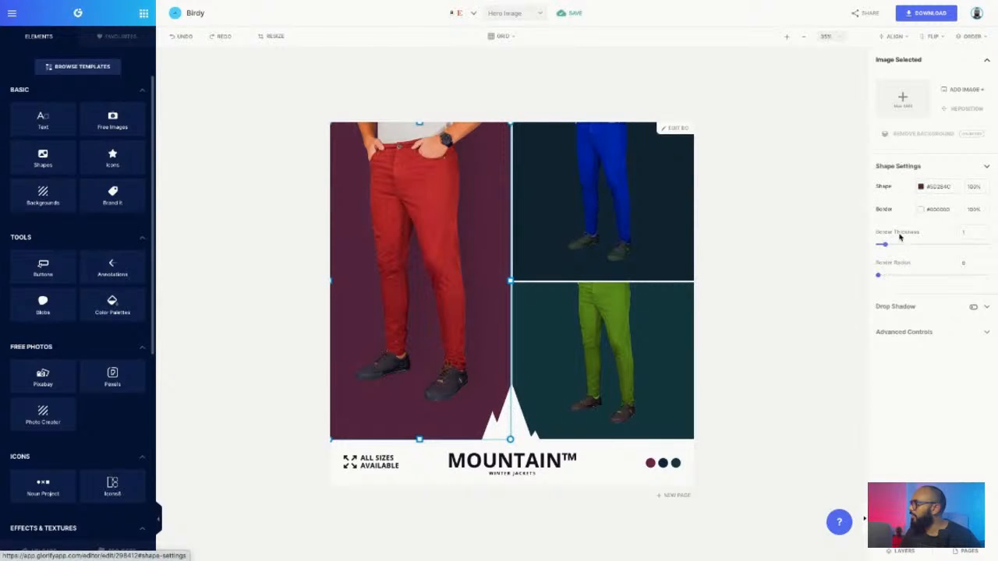
left_click(920, 187)
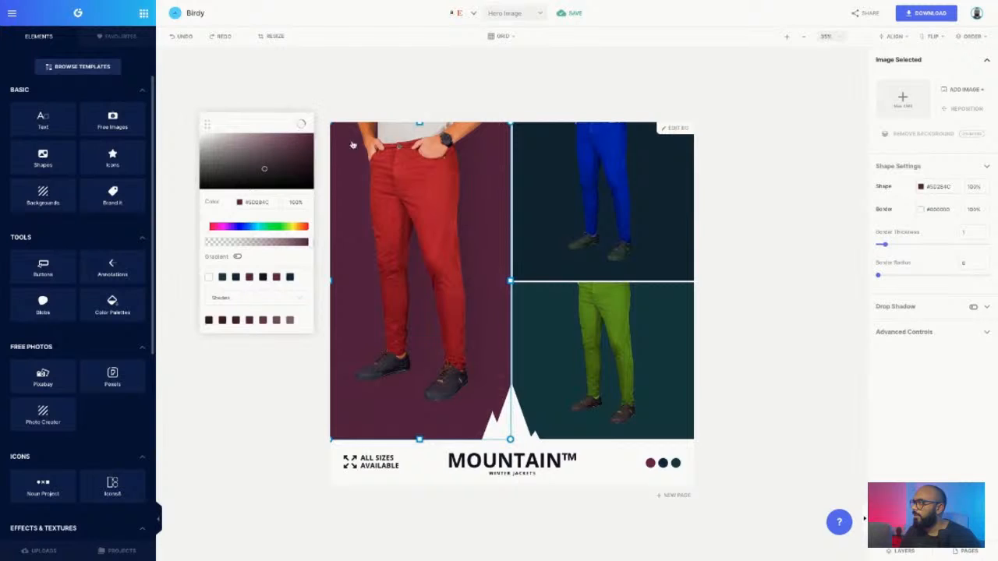
left_click(437, 200)
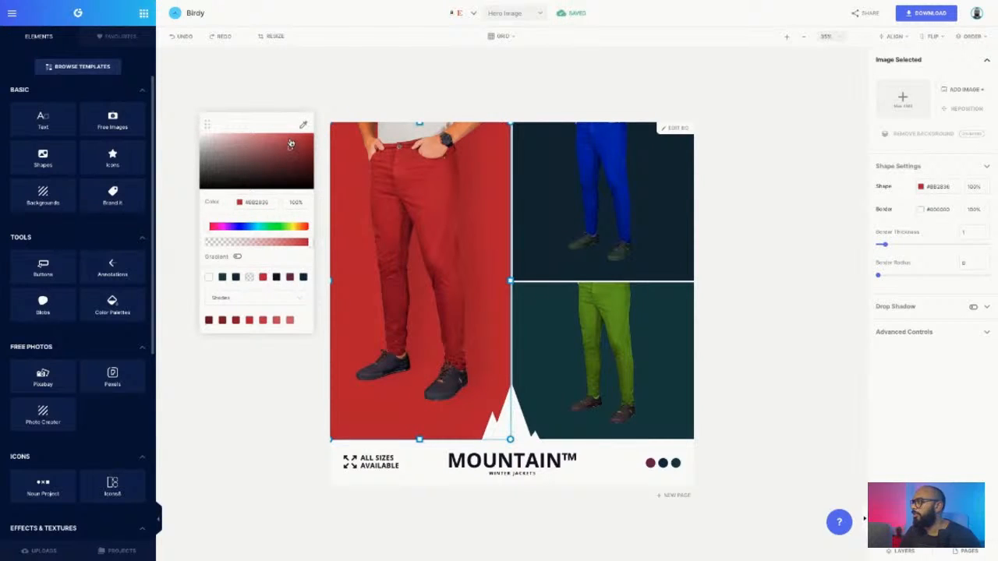
left_click_drag(292, 145, 286, 142)
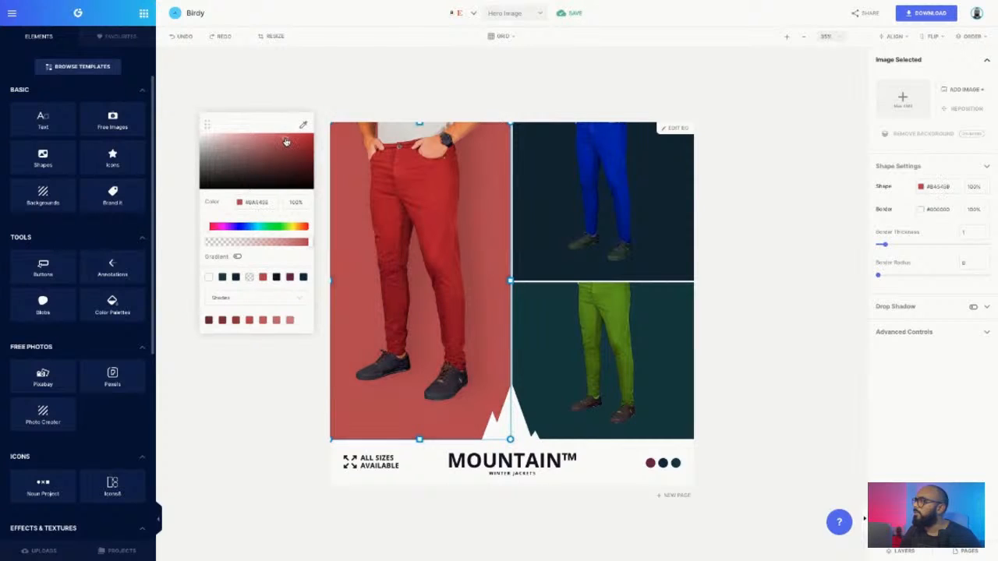
Raise the left trousers' saturation to 0.15 and brightness to 0.03.
left_click(416, 178)
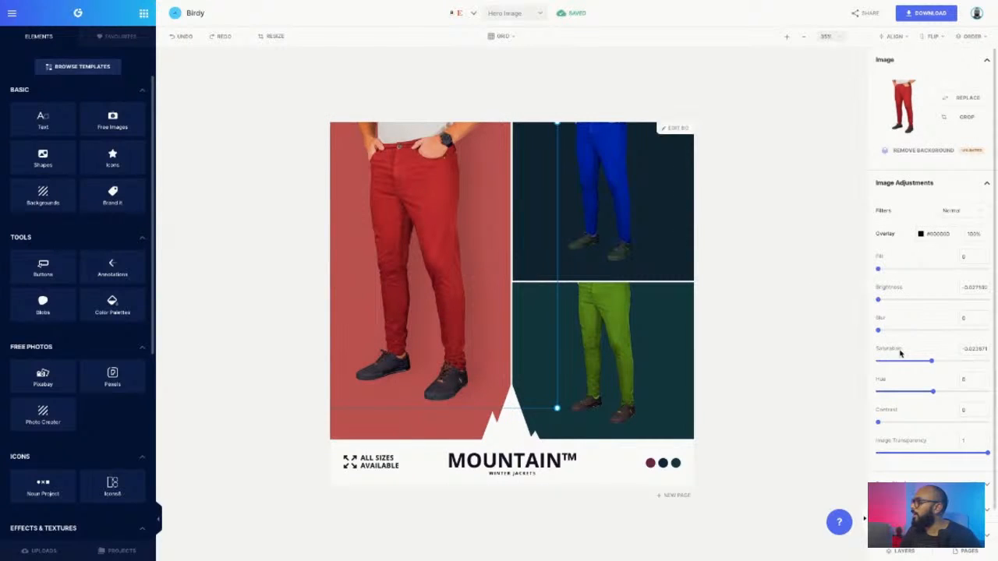
left_click_drag(934, 365, 944, 364)
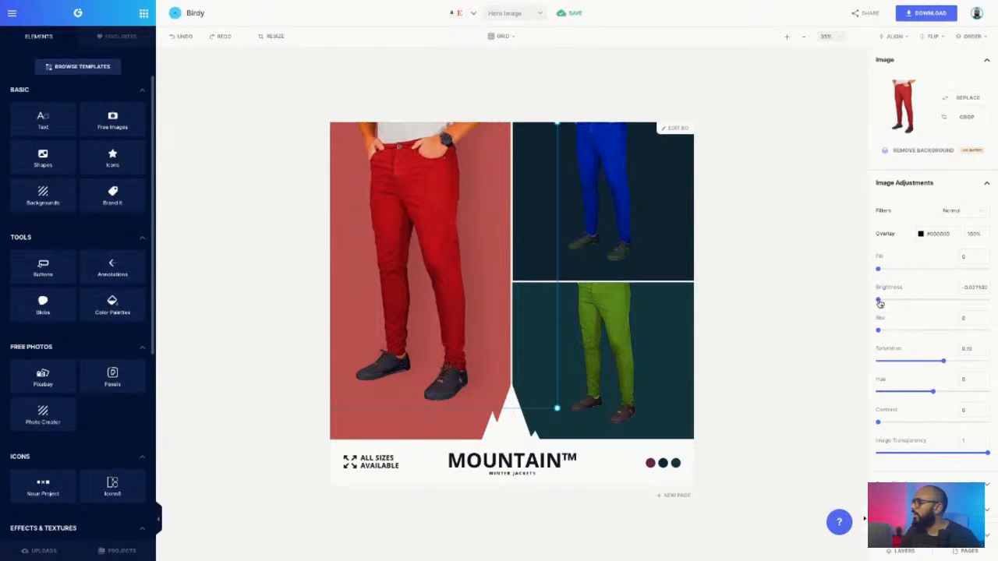
left_click_drag(880, 303, 882, 303)
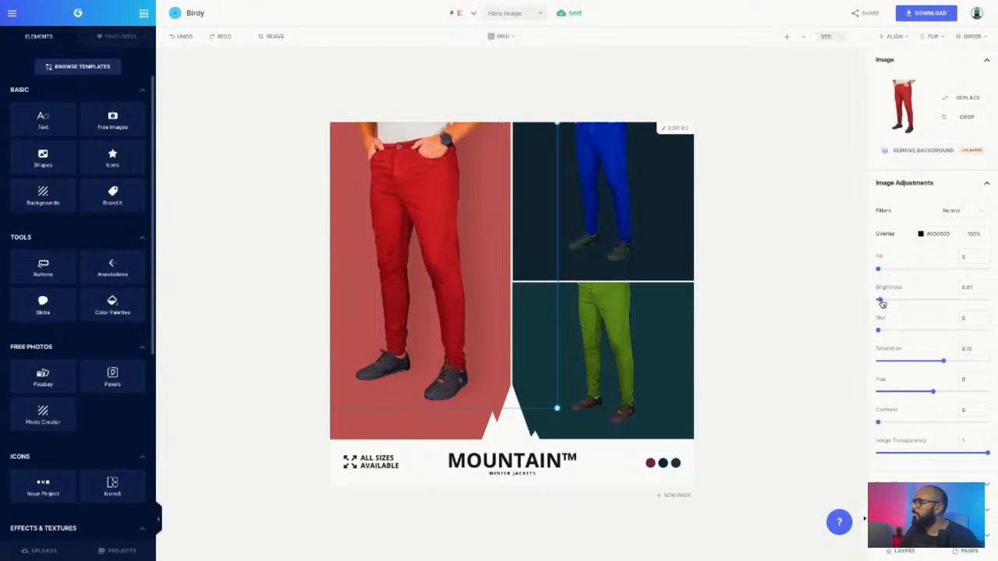
left_click(685, 266)
left_click(688, 266)
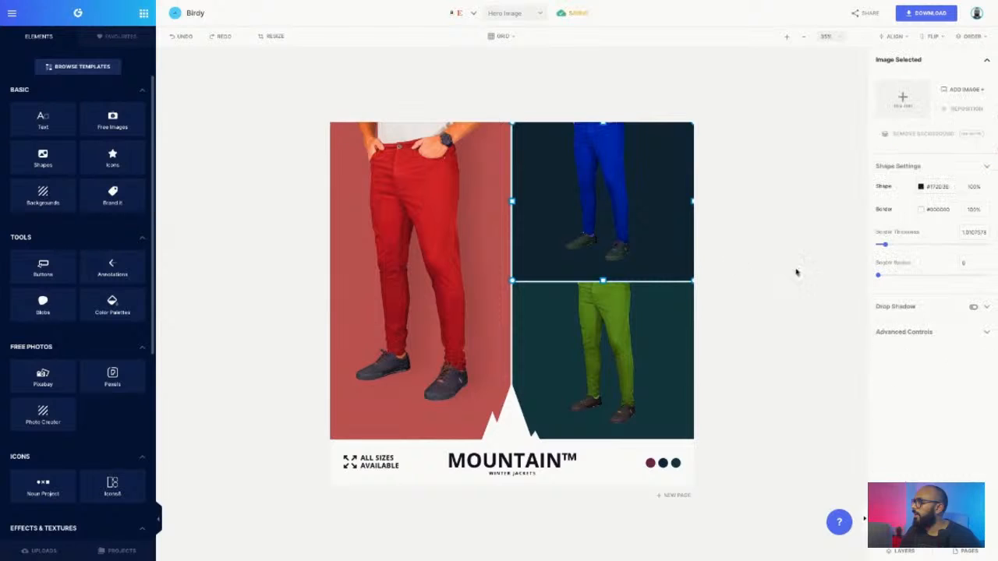
Give the top-right cell a light blue from the trousers and boost the blue trousers' brightness and contrast.
left_click(921, 187)
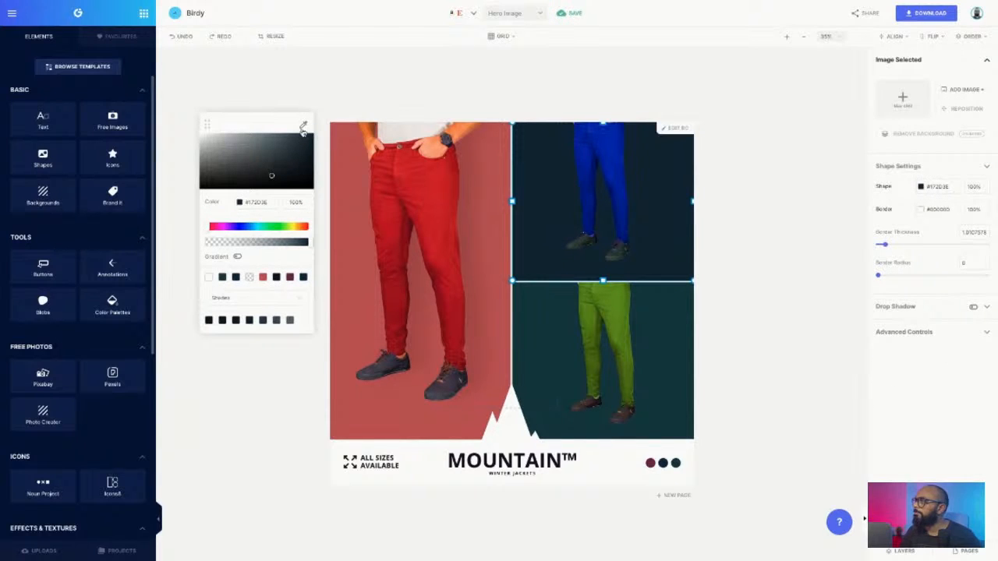
left_click(622, 143)
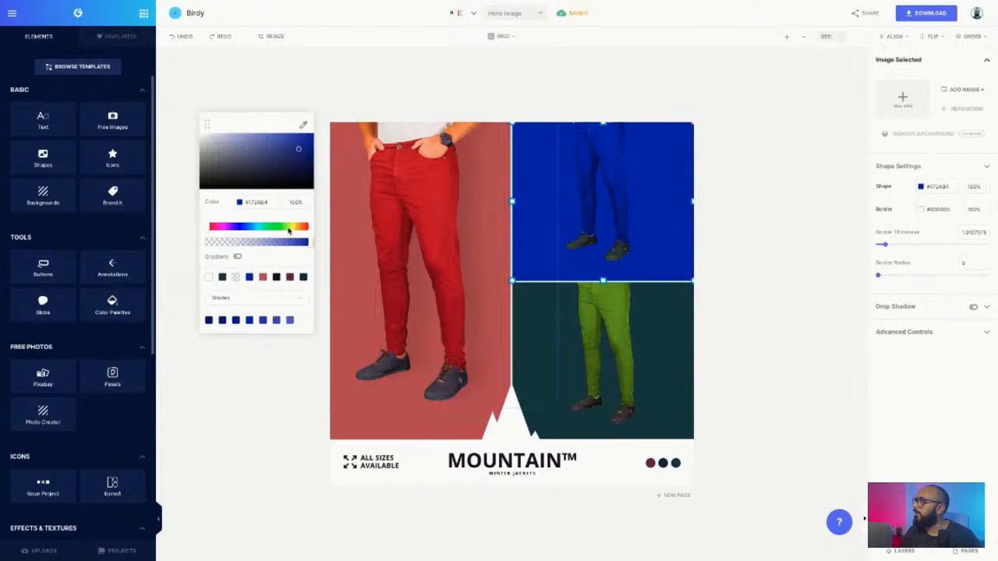
left_click_drag(280, 143, 272, 137)
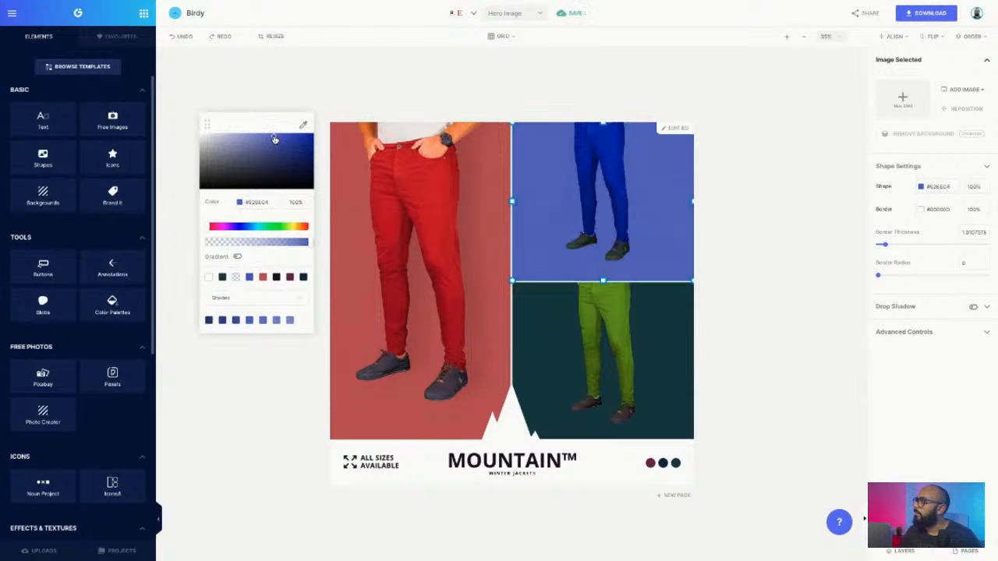
left_click(598, 175)
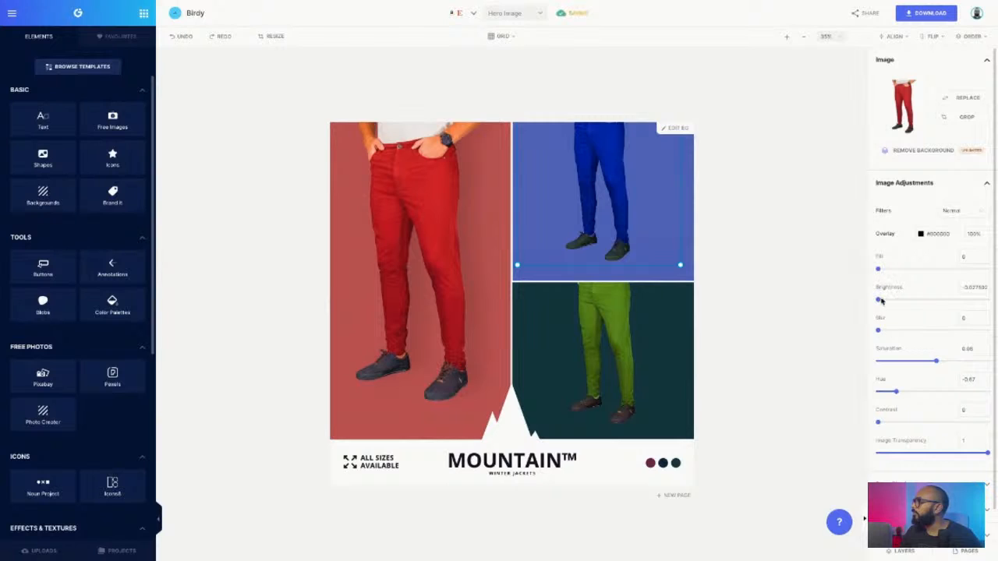
left_click_drag(881, 301, 884, 304)
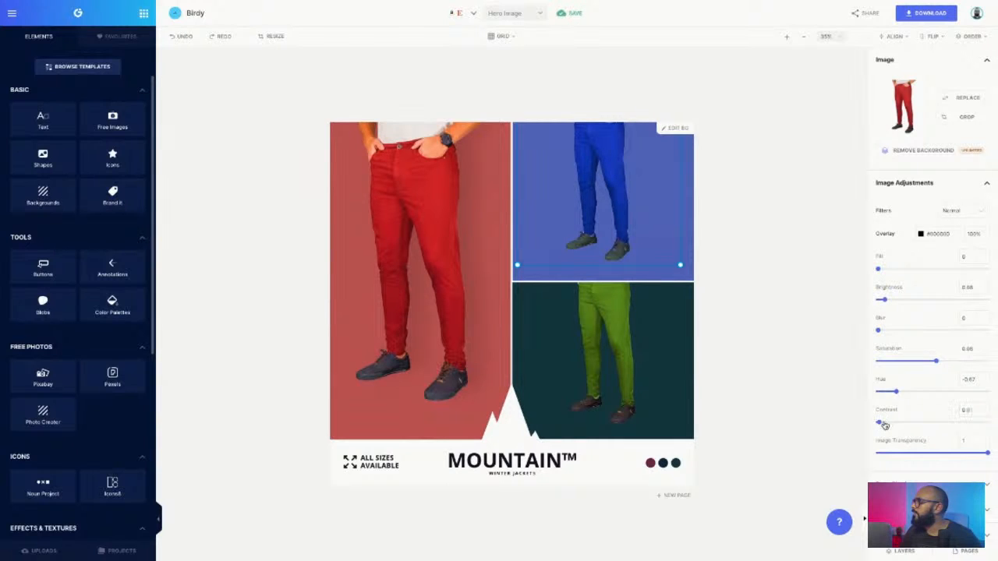
left_click_drag(885, 425, 885, 425)
Fill the bottom-right cell with a lighter green sampled from the green trousers.
left_click(619, 343)
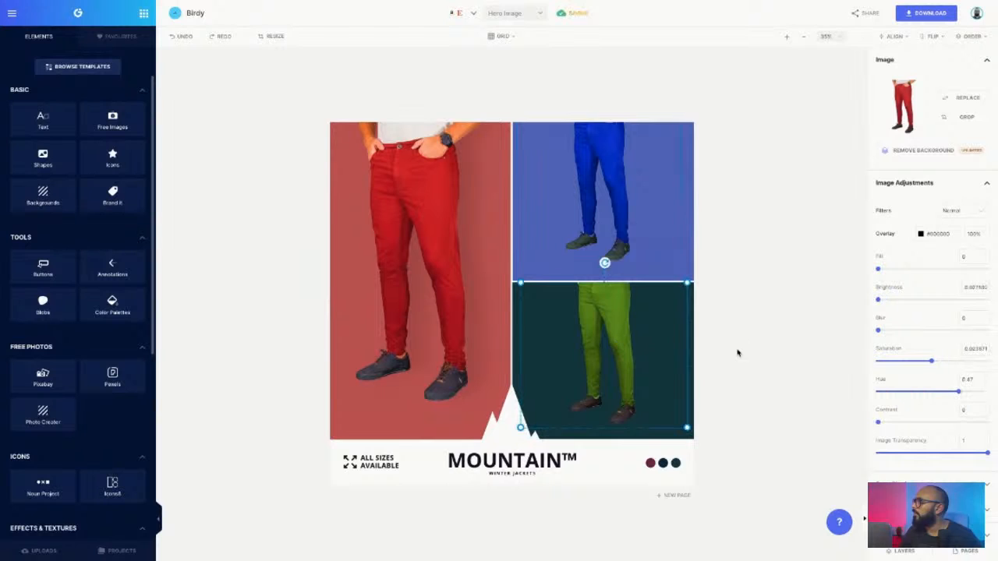
left_click(694, 341)
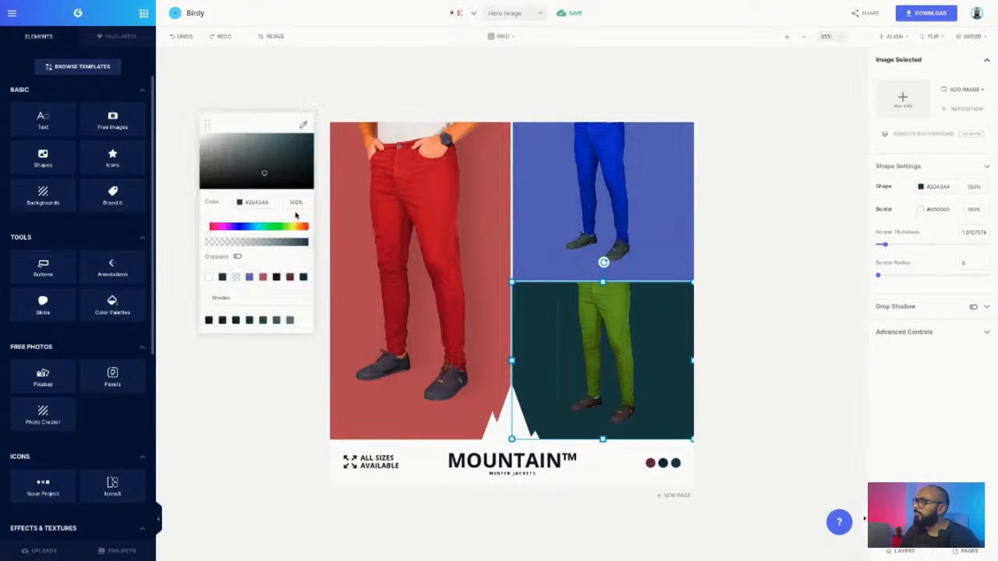
left_click(304, 125)
left_click(622, 300)
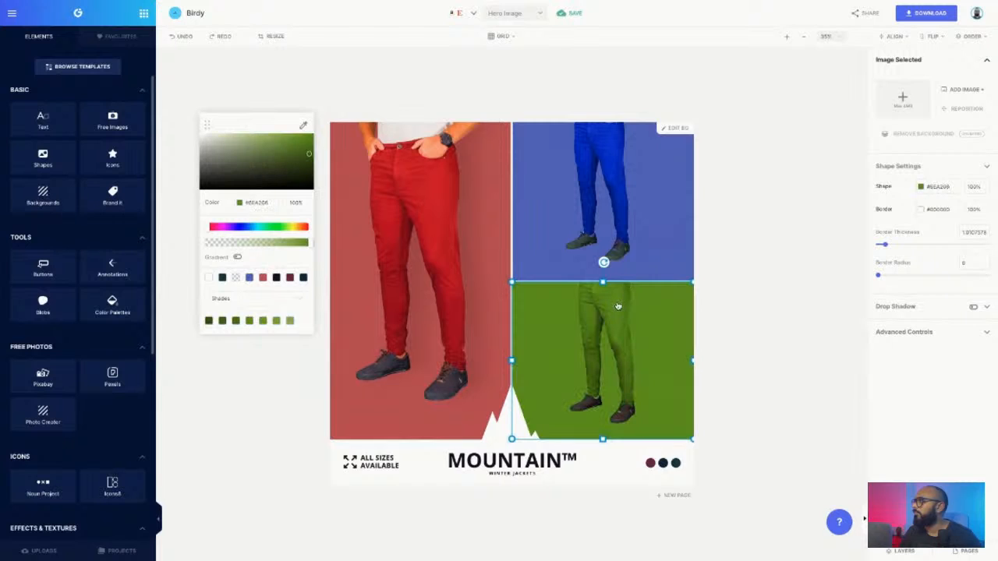
left_click(288, 138)
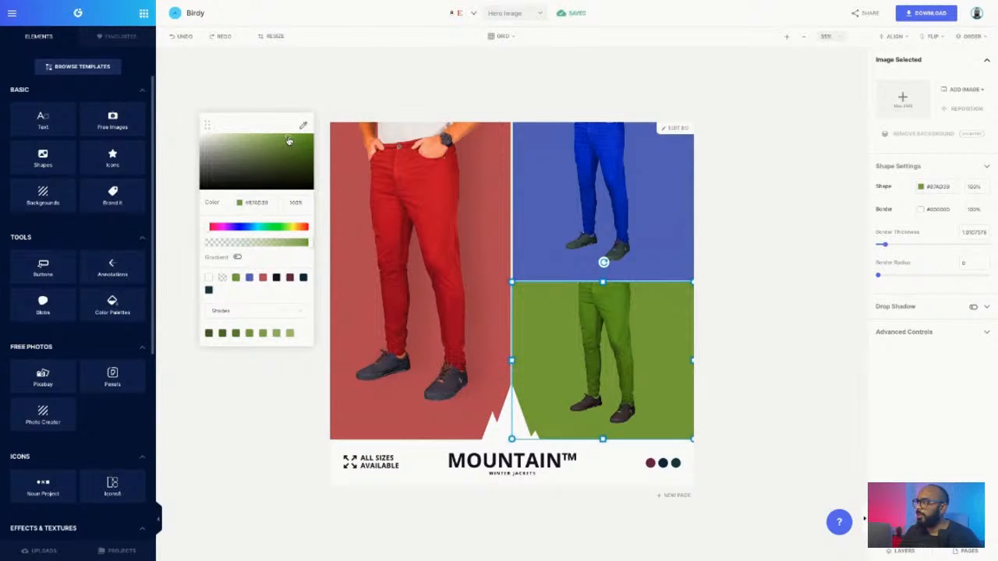
left_click(512, 461)
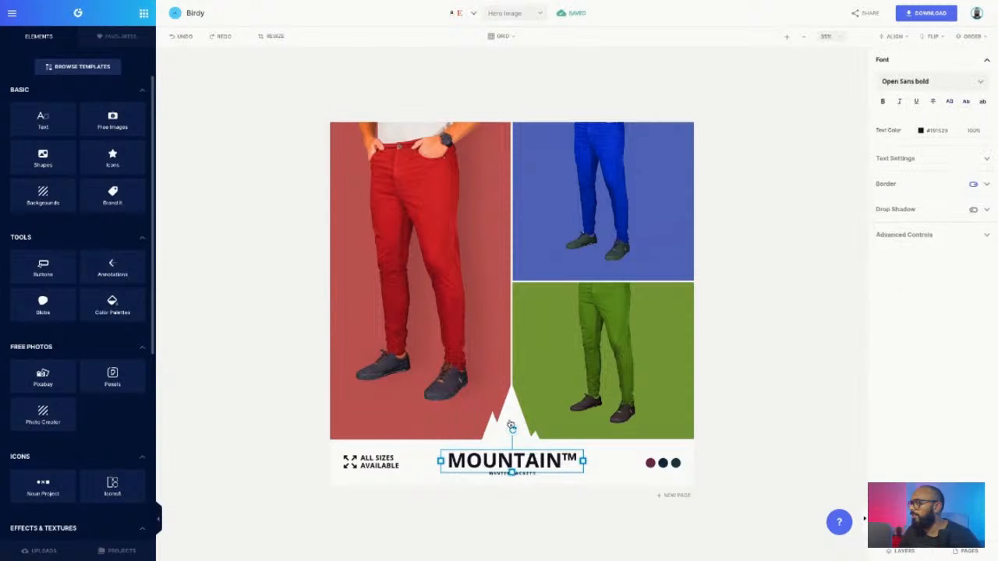
Replace the white mountain icon with a white skyline icon found by searching 'city'.
left_click(511, 420)
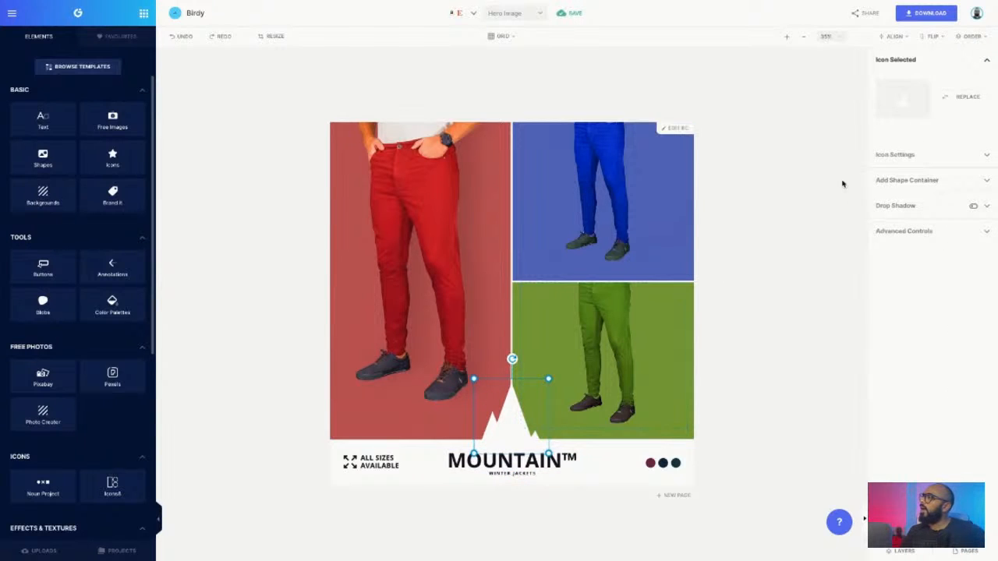
left_click(949, 100)
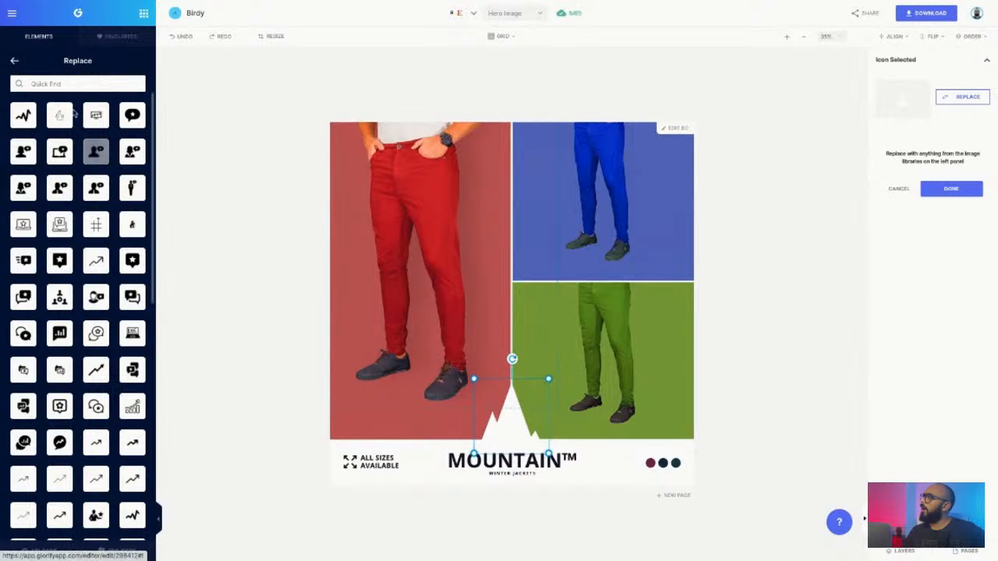
left_click(61, 85)
type("o")
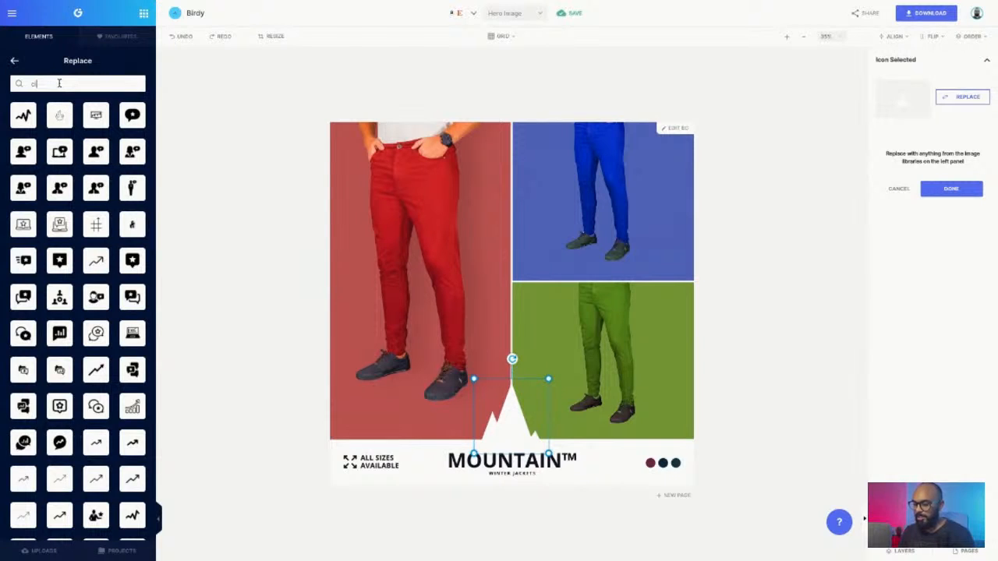
type("ity")
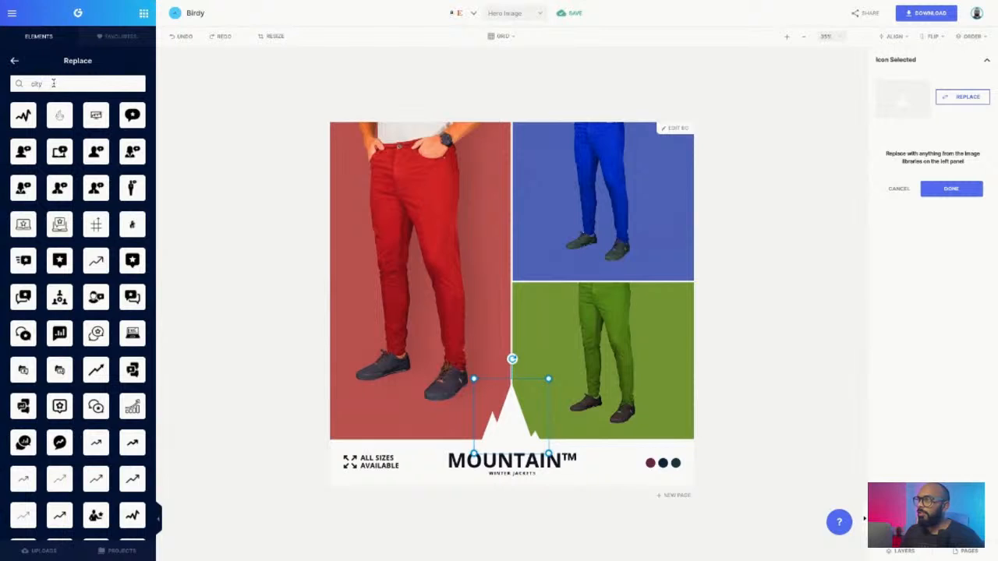
key("Return")
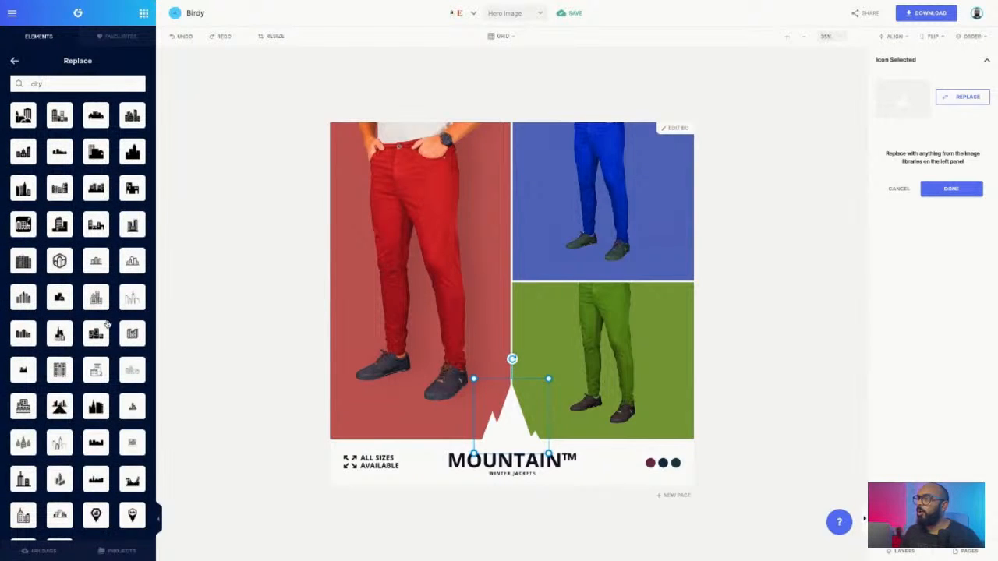
scroll(107, 324, "down", 2)
scroll(107, 324, "up", 2)
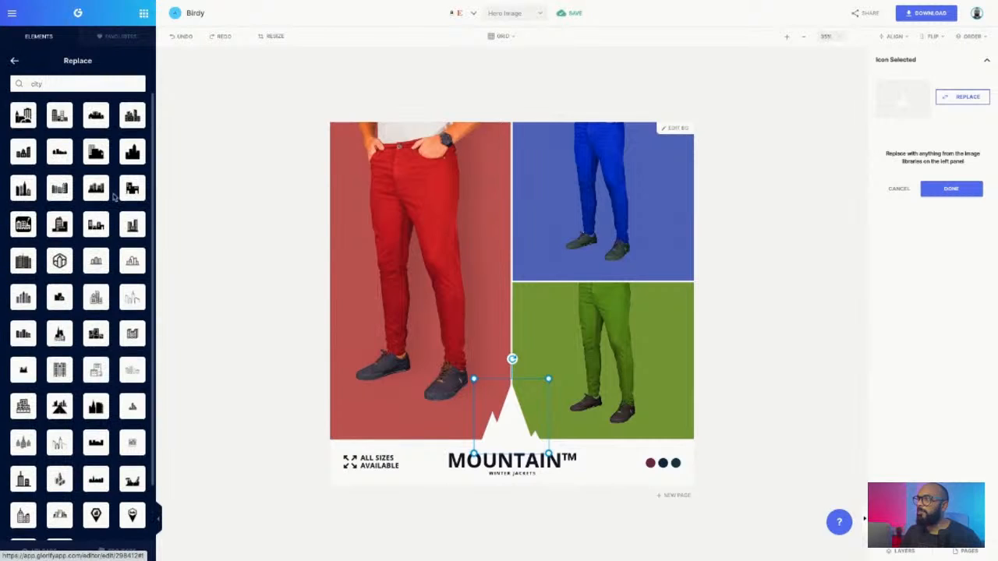
left_click(129, 157)
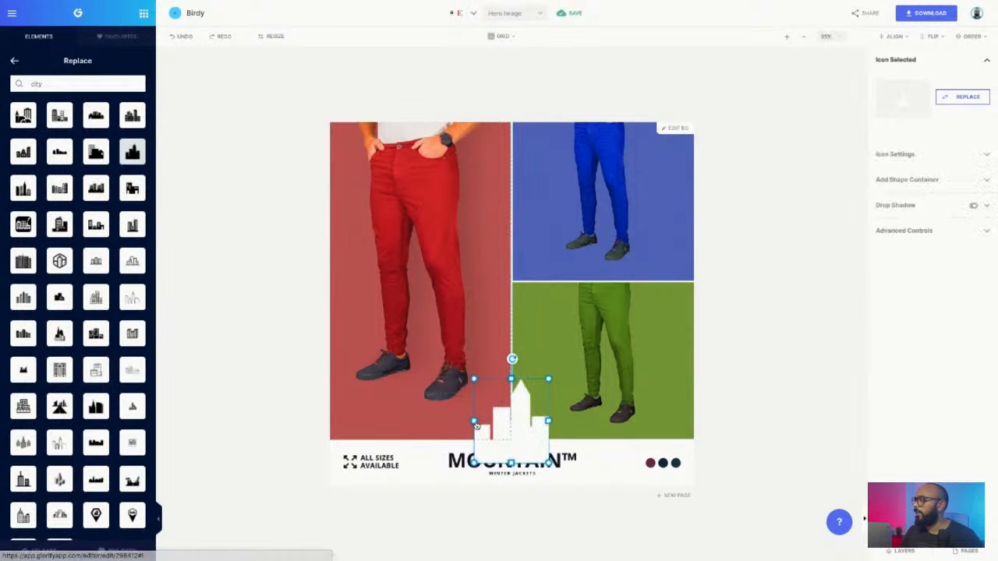
Shrink the skyline icon and place it above the title on the panel seam.
left_click_drag(533, 454, 525, 432)
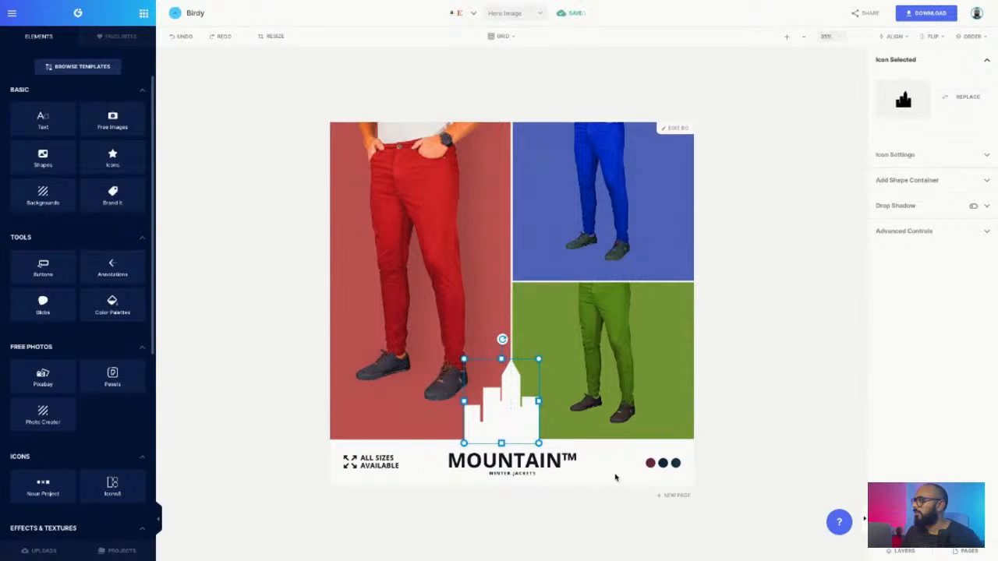
left_click_drag(464, 358, 484, 382)
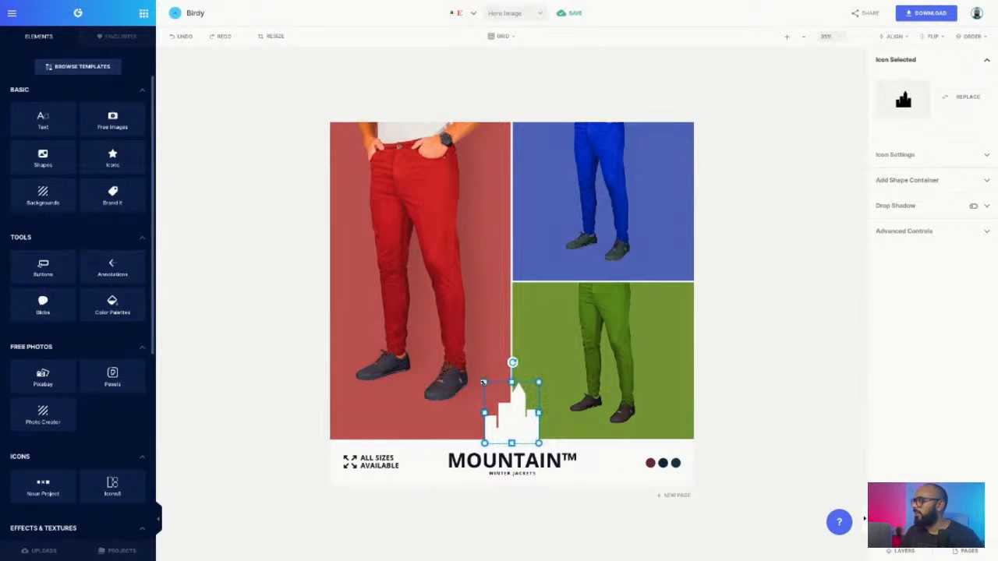
left_click_drag(508, 423, 499, 419)
Rename the MOUNTAIN title to Cheeeenos™.
left_click(573, 464)
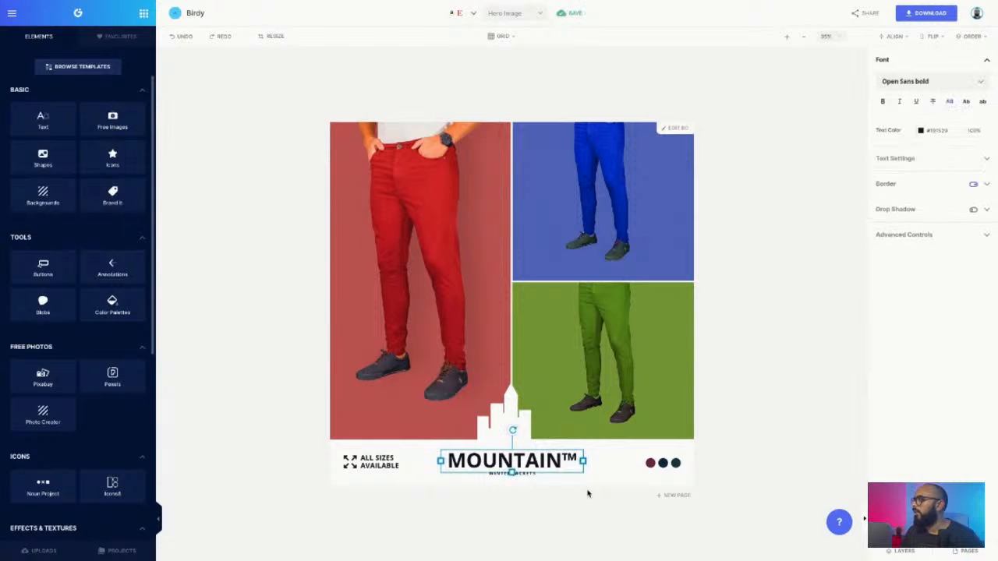
double_click(550, 460)
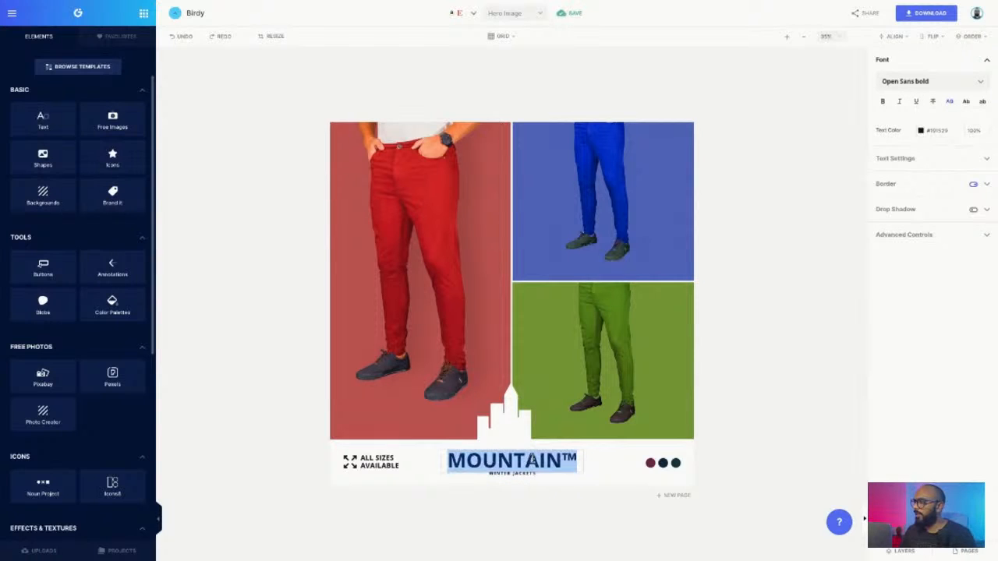
left_click(546, 461)
left_click_drag(562, 461, 446, 461)
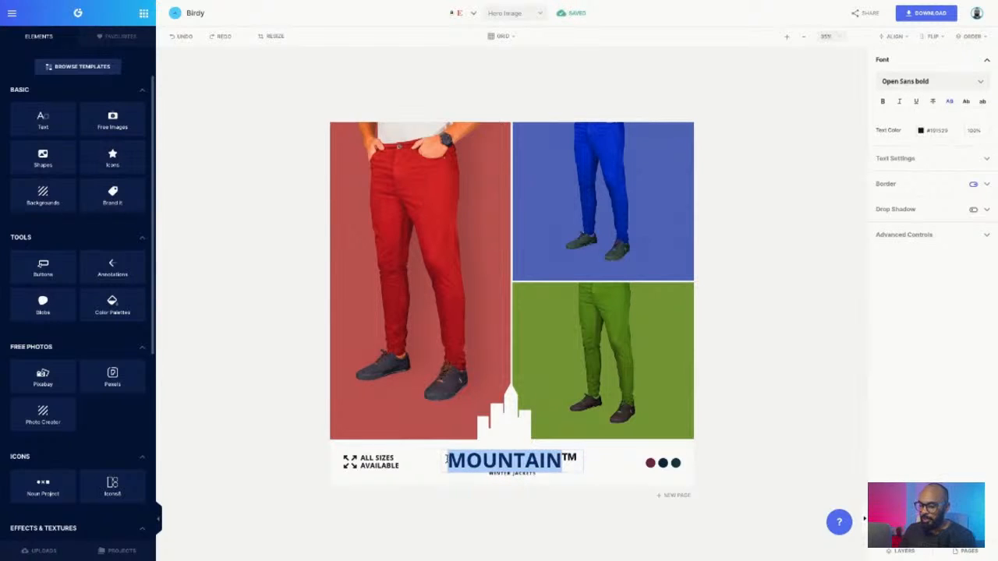
type("Chnos™")
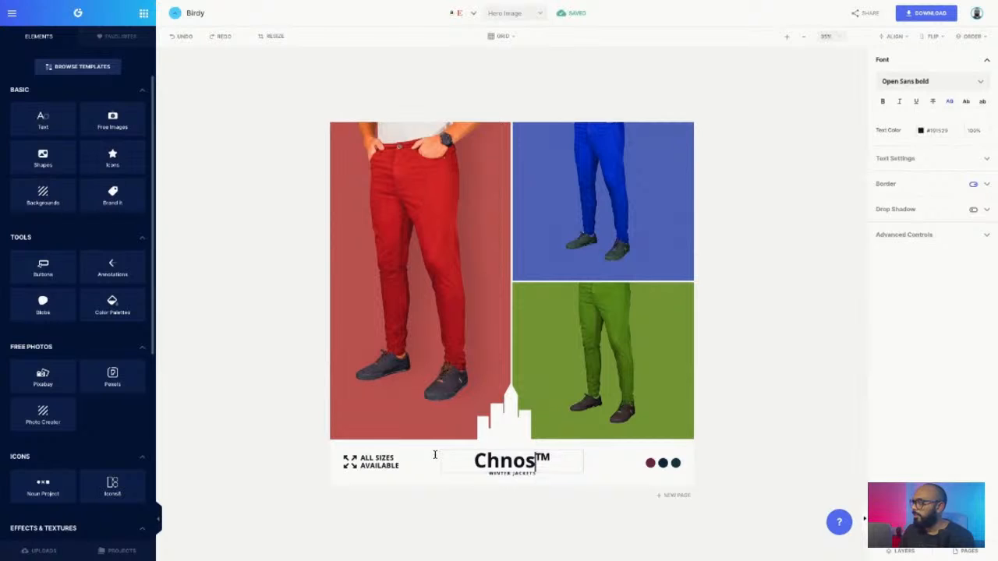
left_click(500, 461)
type("eeee")
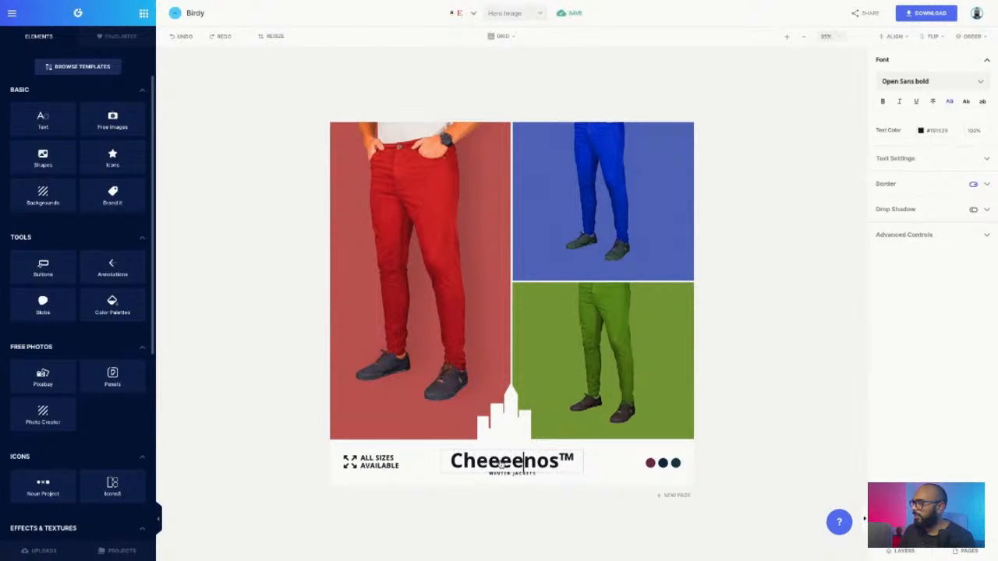
left_click(590, 480)
Change the WINTER JACKETS subtitle to Skinny Fit.
double_click(515, 470)
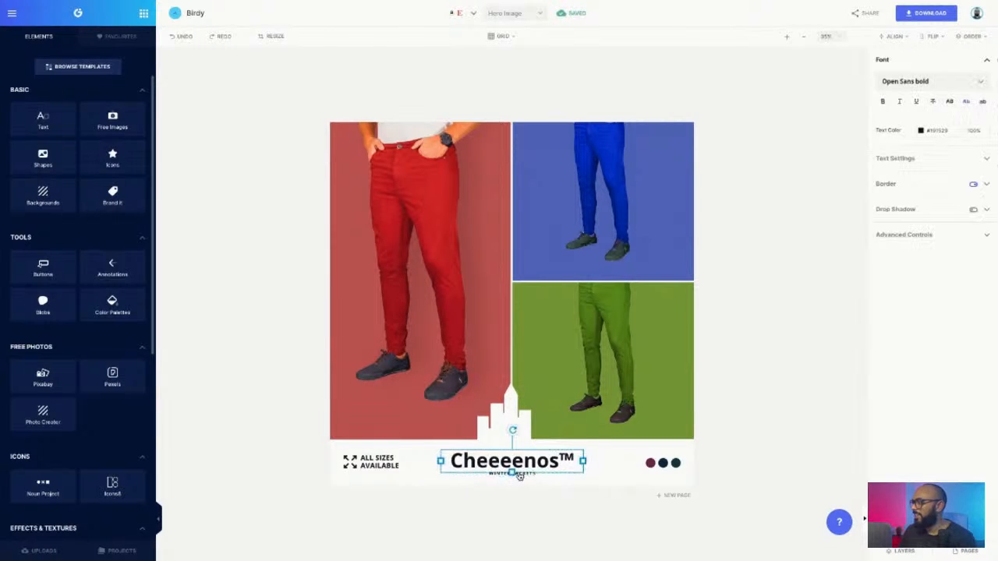
left_click(527, 479)
double_click(528, 479)
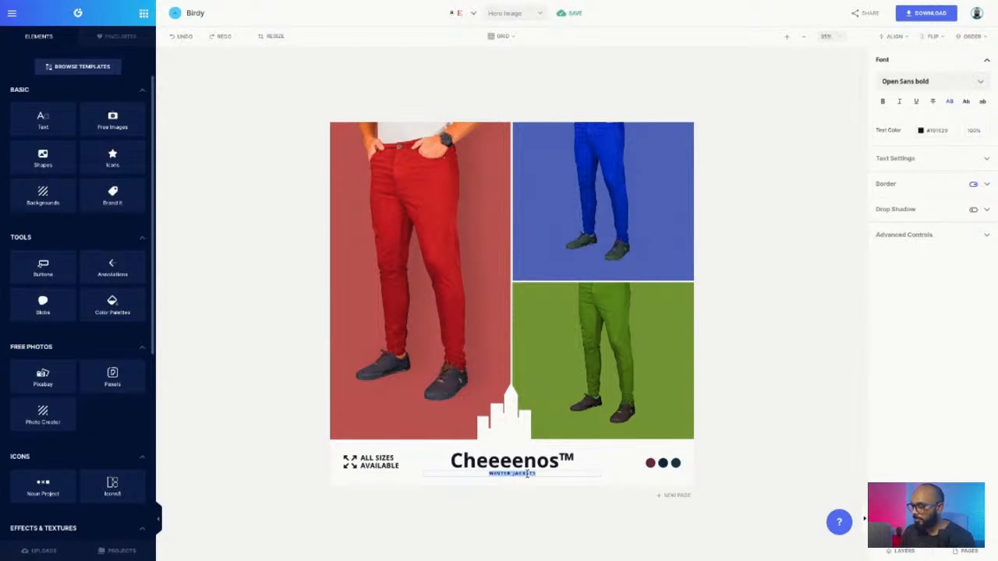
type("SK")
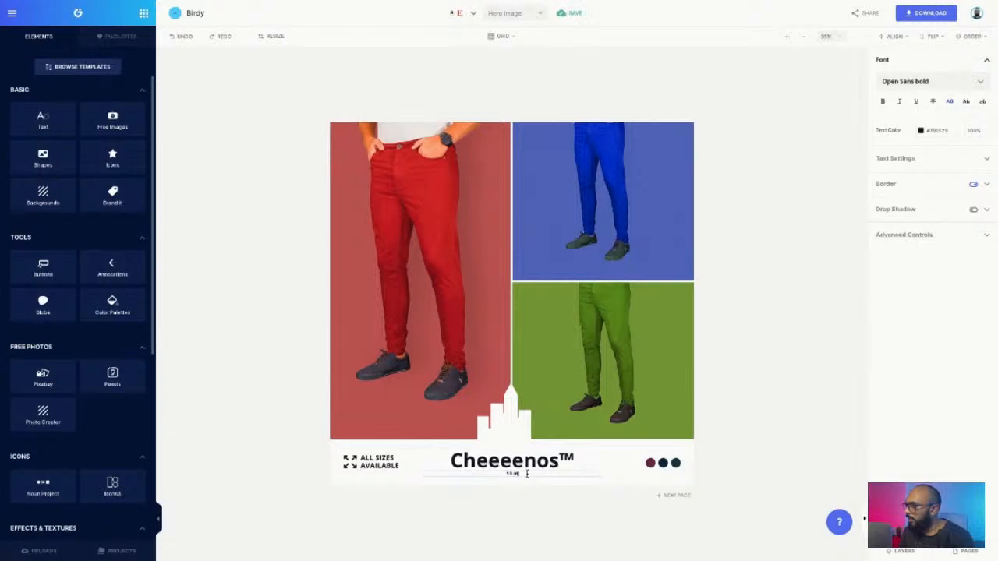
type("INNY")
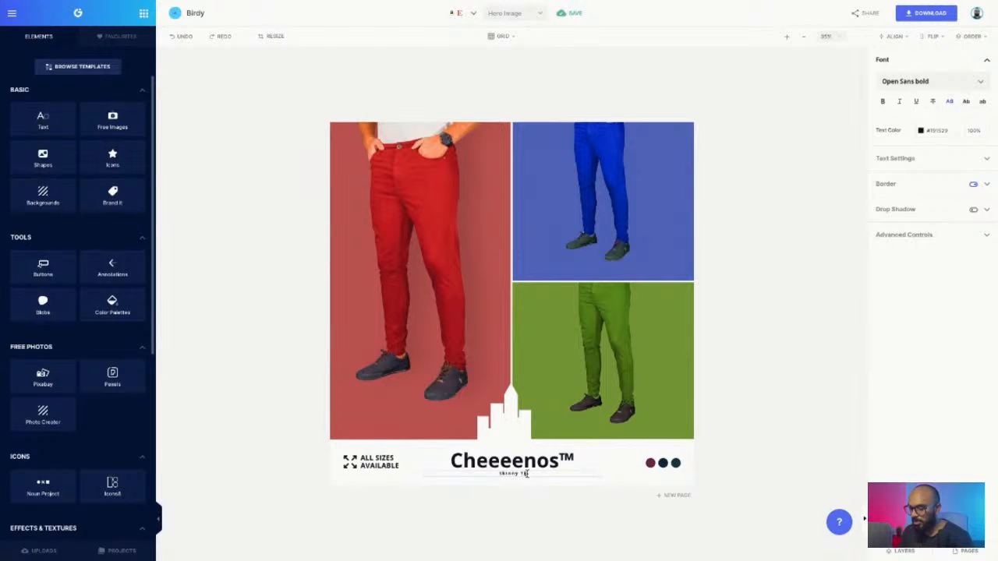
key("BackSpace")
key("BackSpace")
key("BackSpace")
key("BackSpace")
type("Fit")
left_click(614, 466)
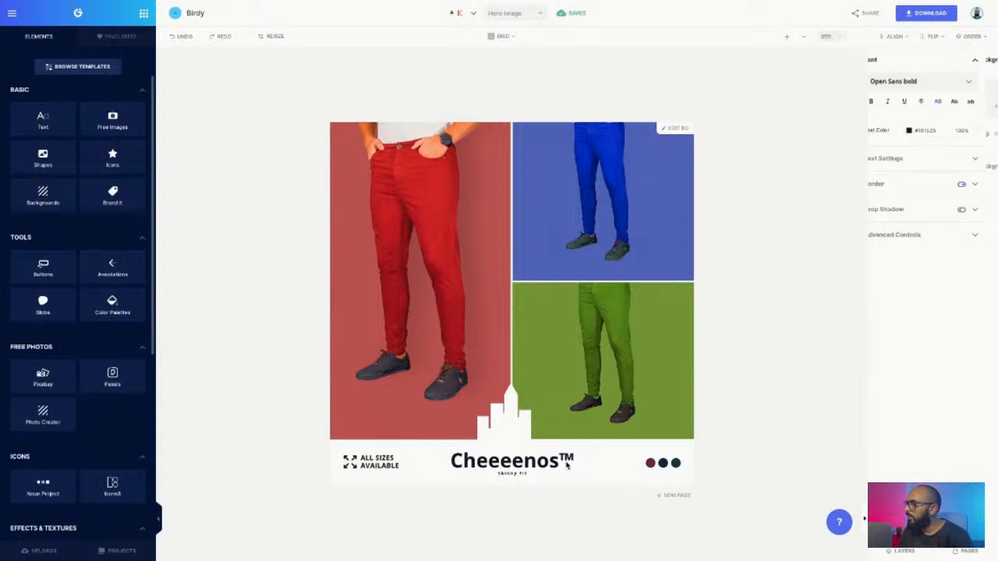
Sample the red, blue and green trouser colours onto the three footer dots in turn.
left_click(650, 463)
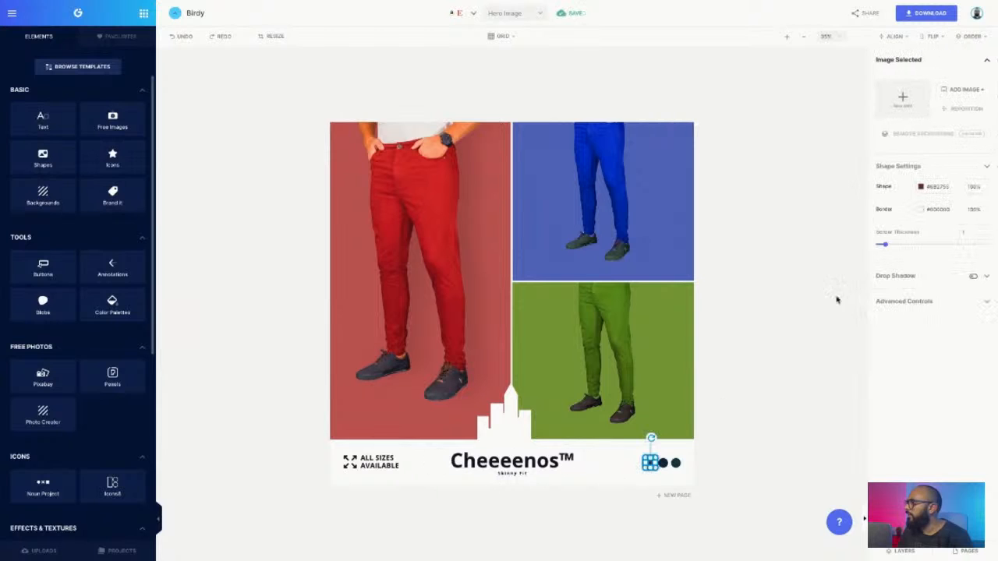
left_click(921, 187)
left_click(304, 127)
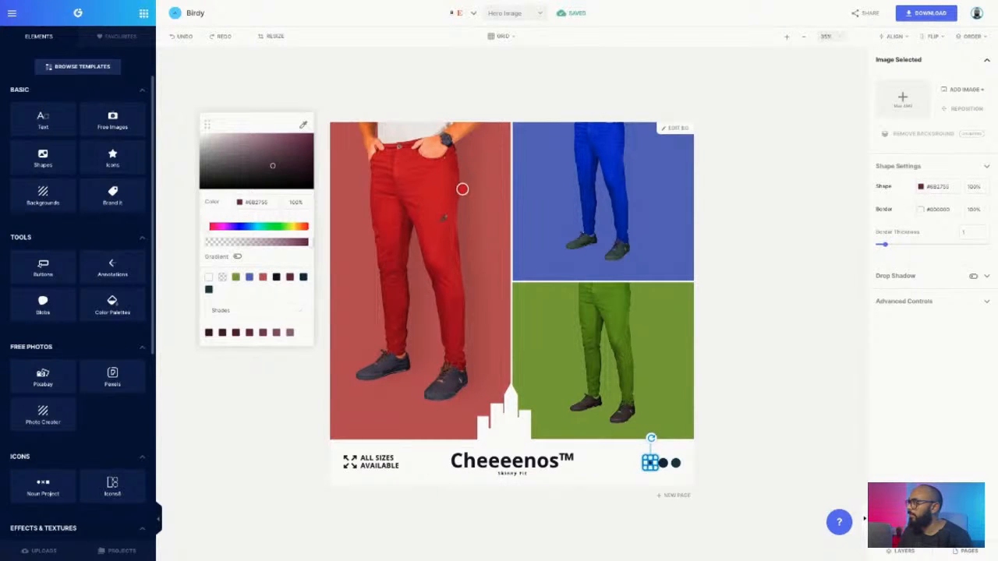
left_click(463, 187)
left_click(663, 464)
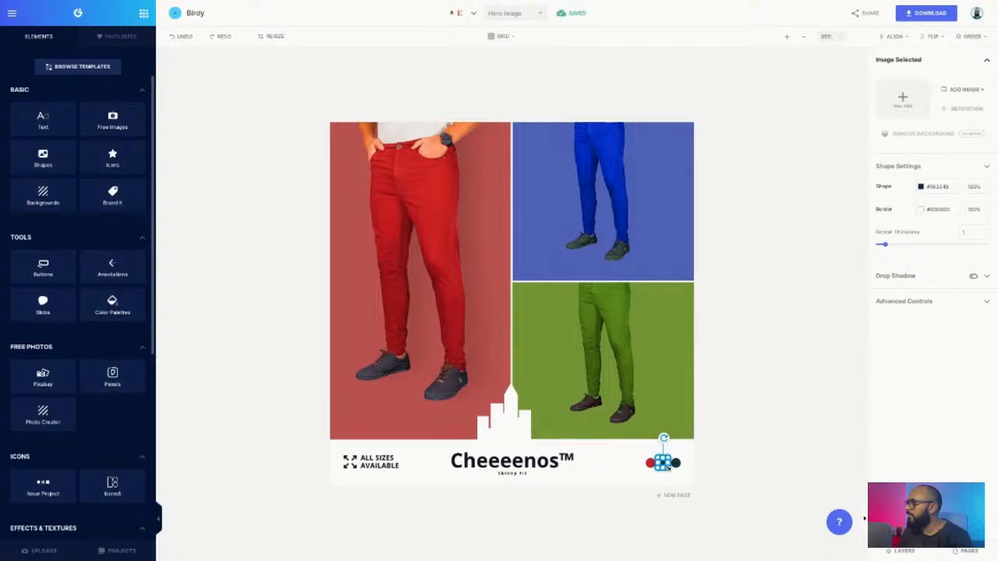
left_click(921, 187)
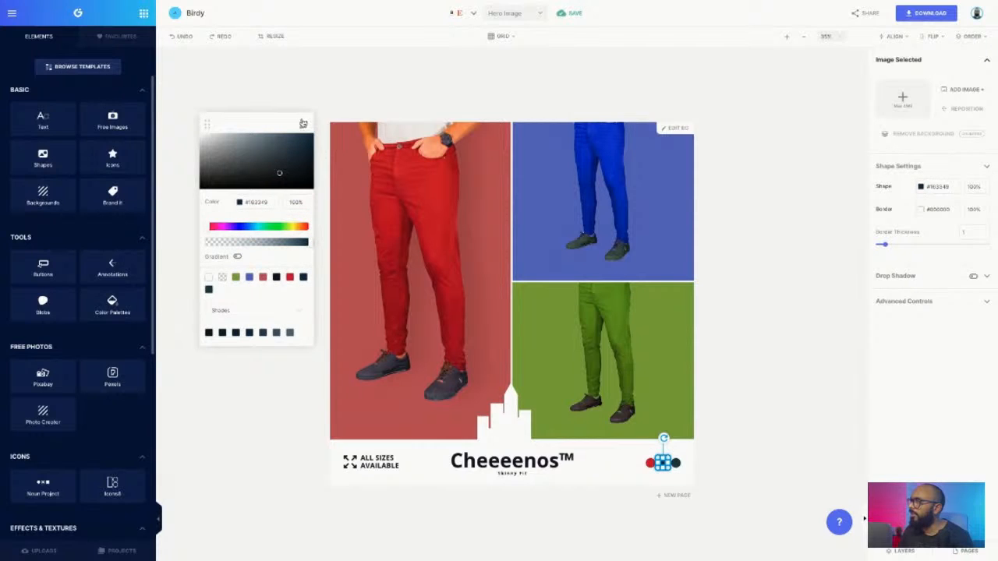
left_click(622, 129)
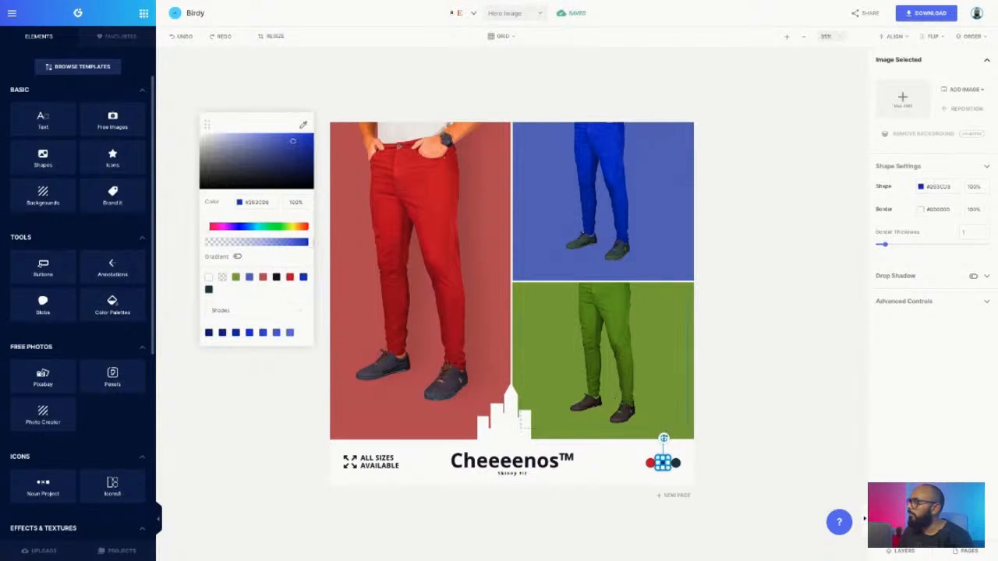
left_click(675, 463)
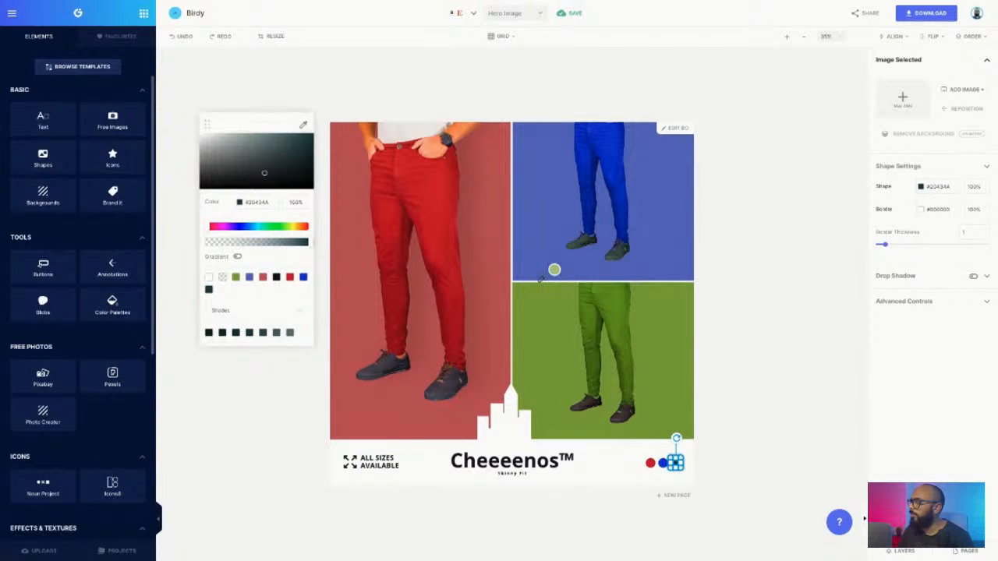
left_click(631, 292)
left_click(611, 487)
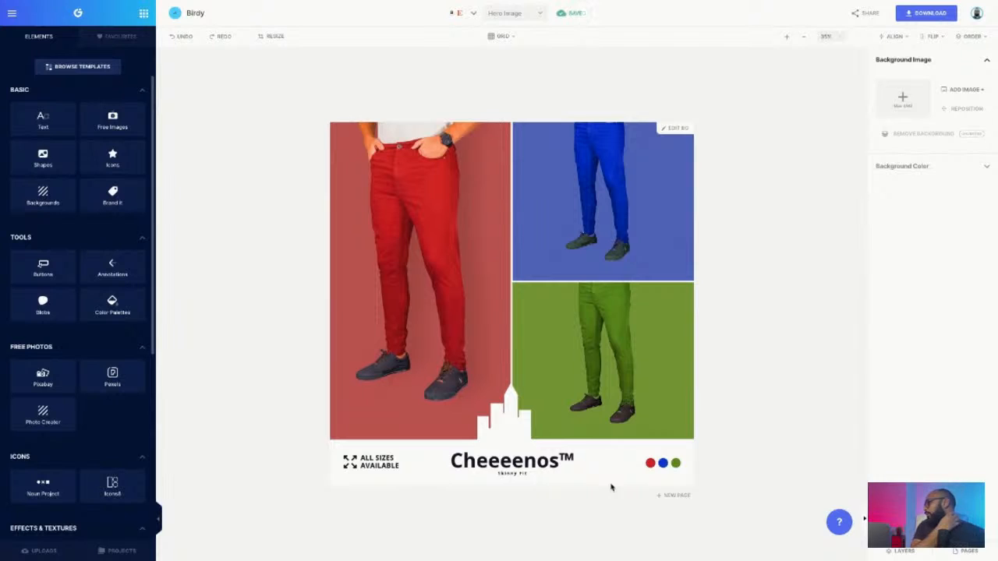
Duplicate Page 1, then recolour the red trousers panel to light grey #F2F2F2.
left_click(970, 552)
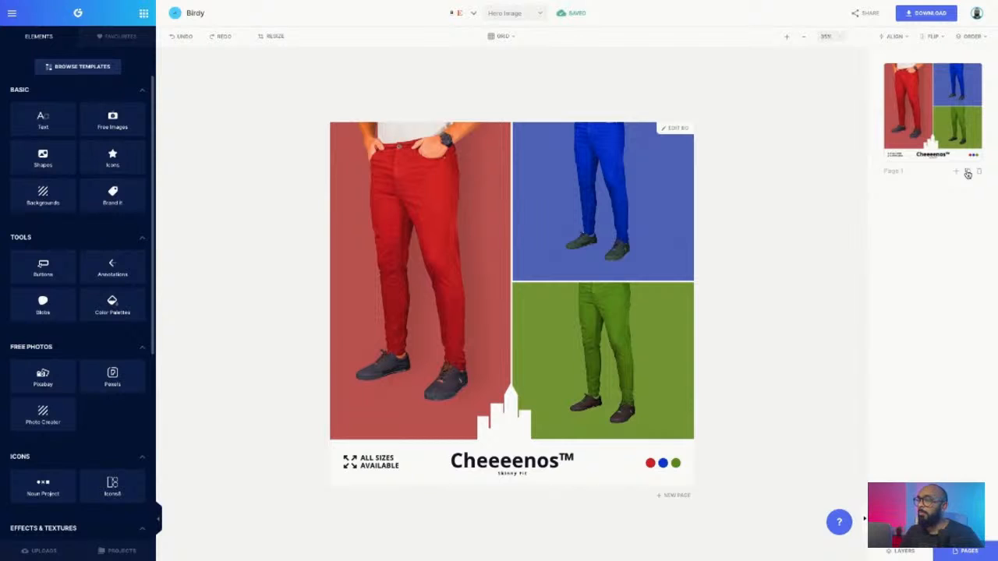
left_click(968, 173)
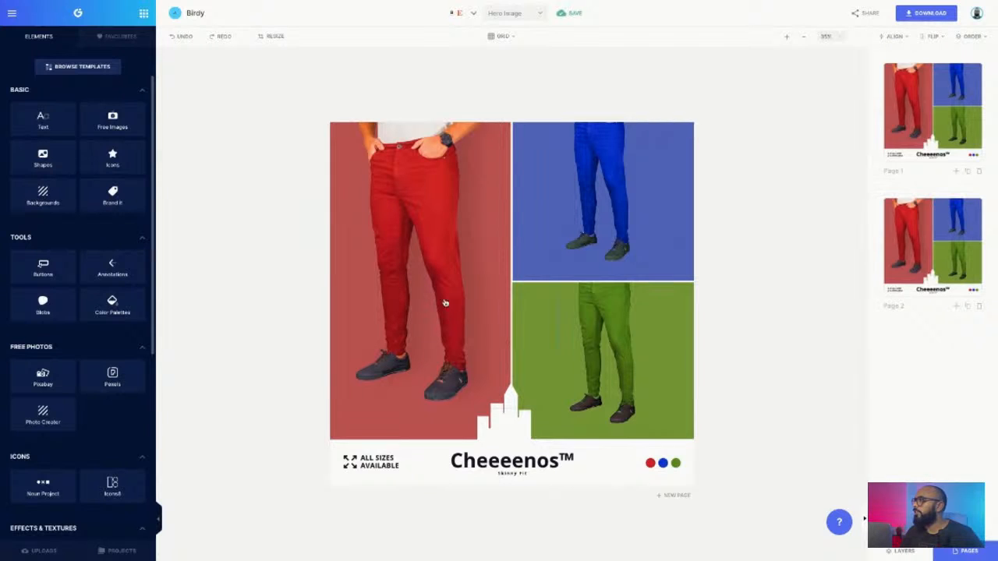
left_click(396, 428)
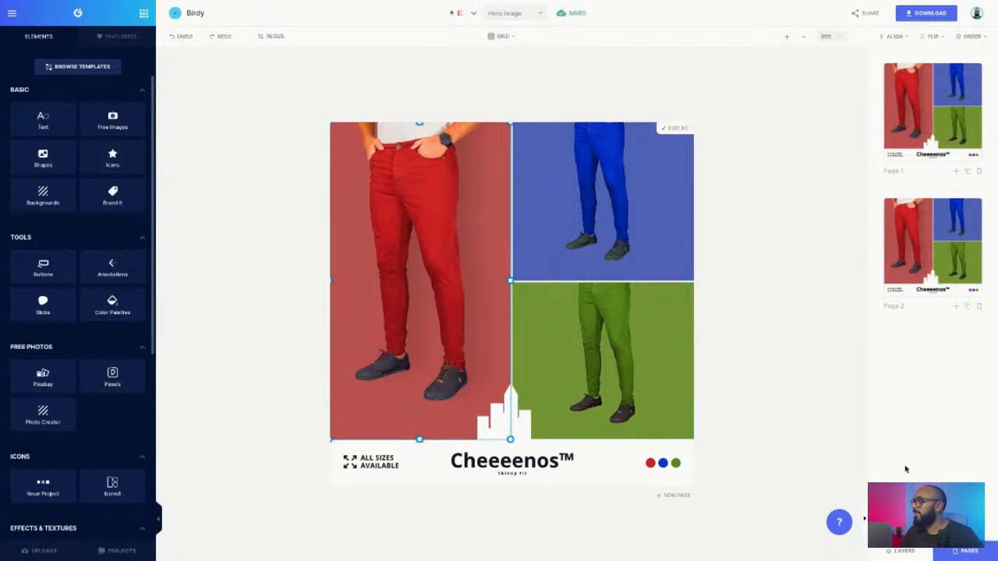
left_click(967, 551)
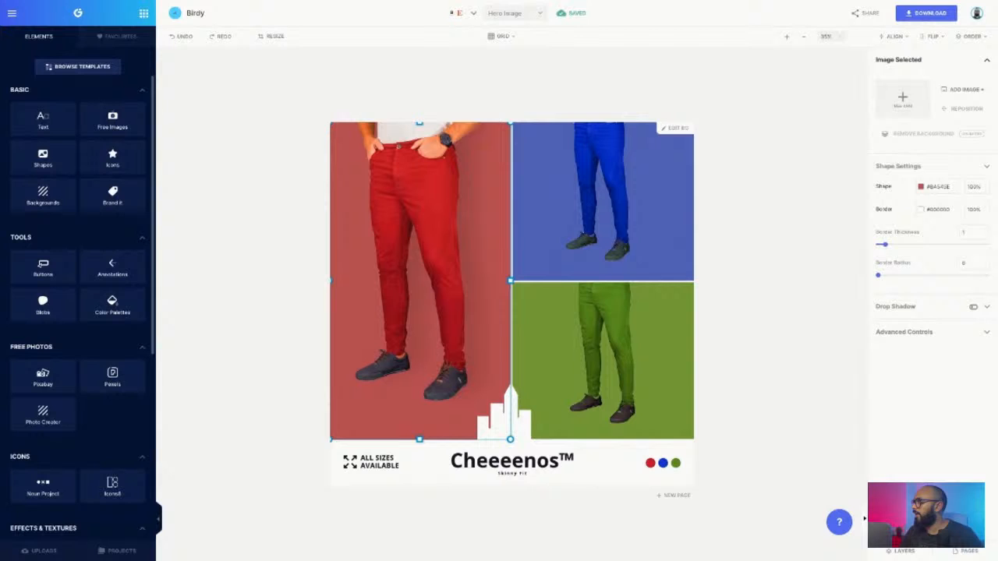
left_click(924, 187)
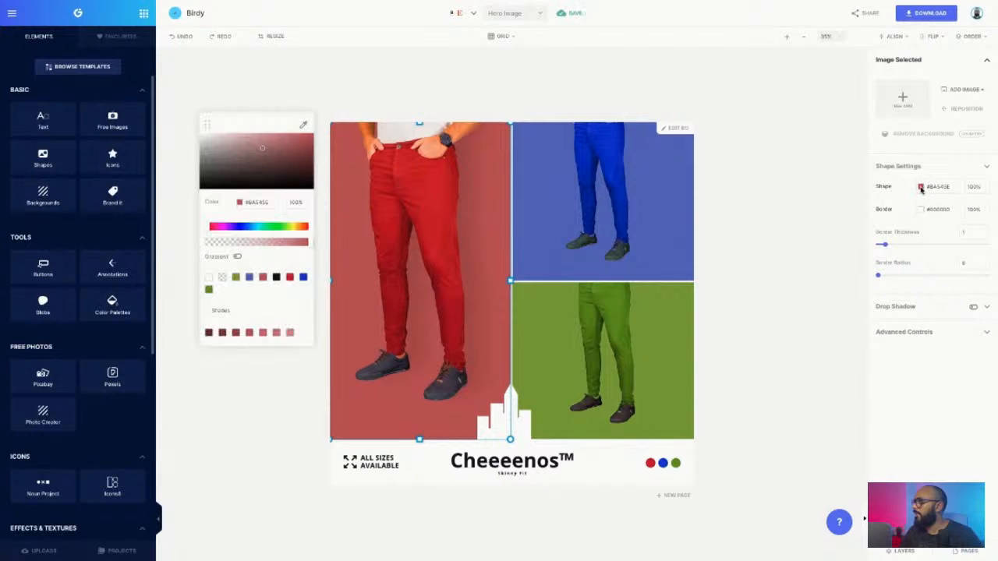
left_click(209, 278)
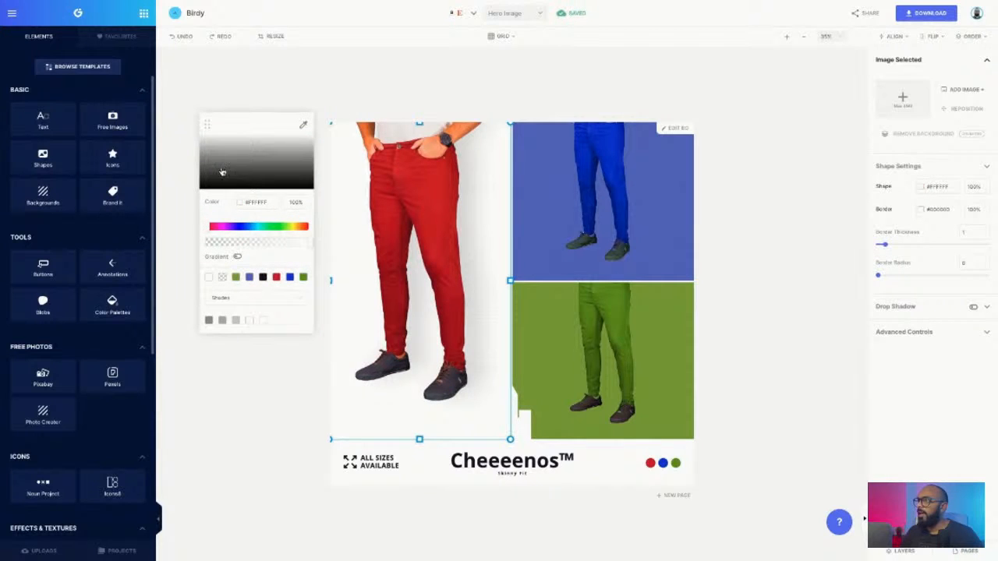
left_click(204, 138)
left_click(205, 140)
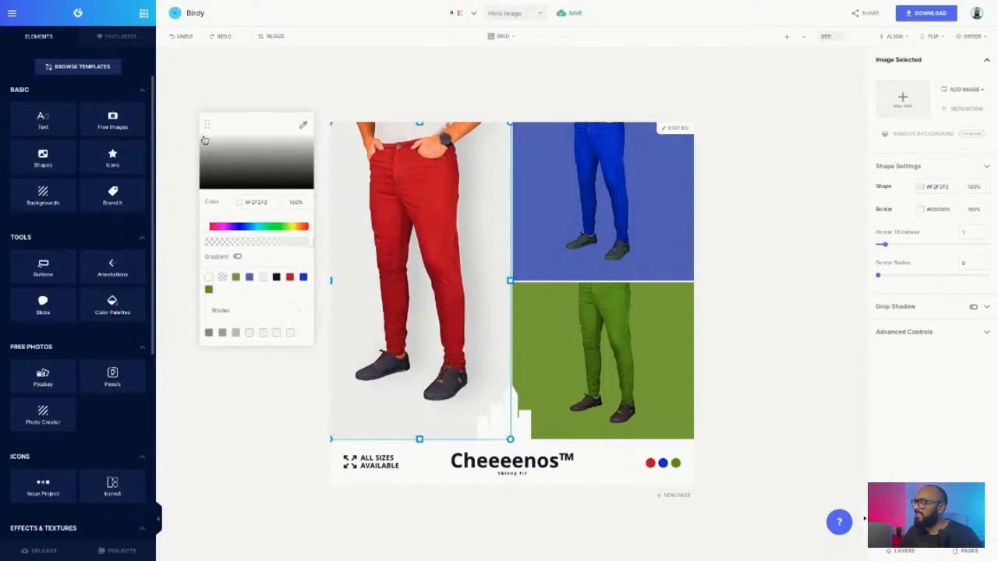
left_click(319, 397)
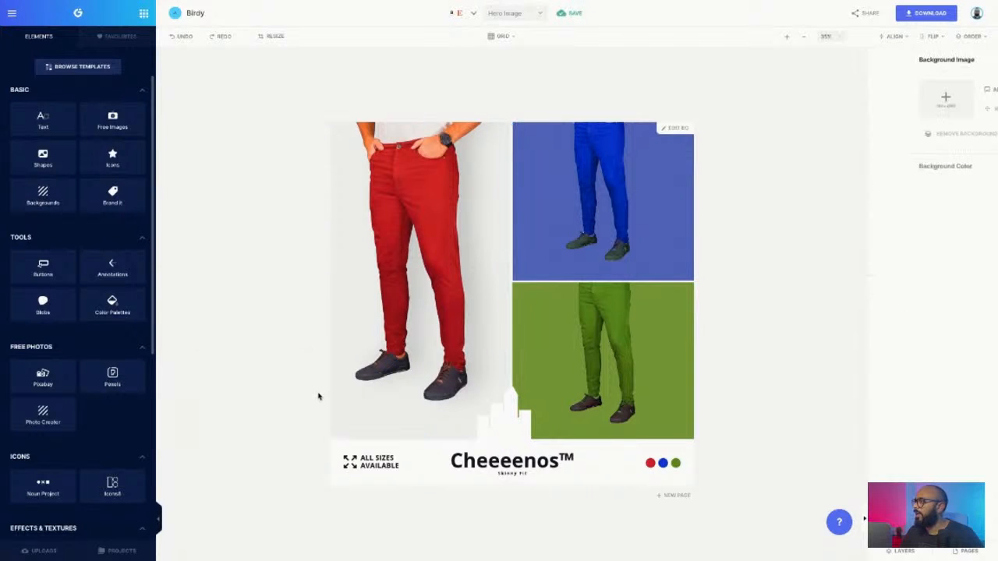
Recolour the blue and green trouser panels to the same light grey.
left_click(689, 233)
left_click(921, 187)
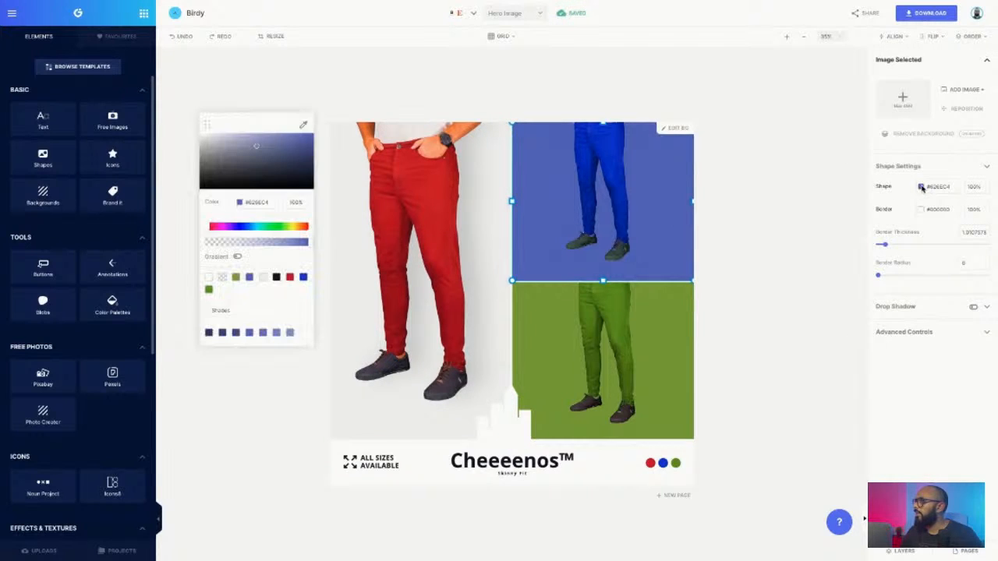
left_click(262, 279)
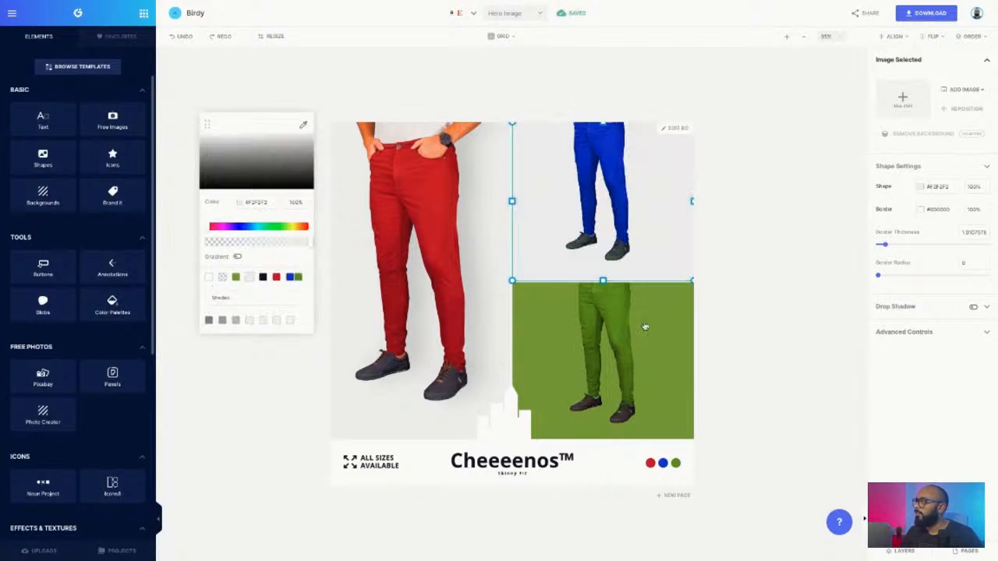
left_click(670, 327)
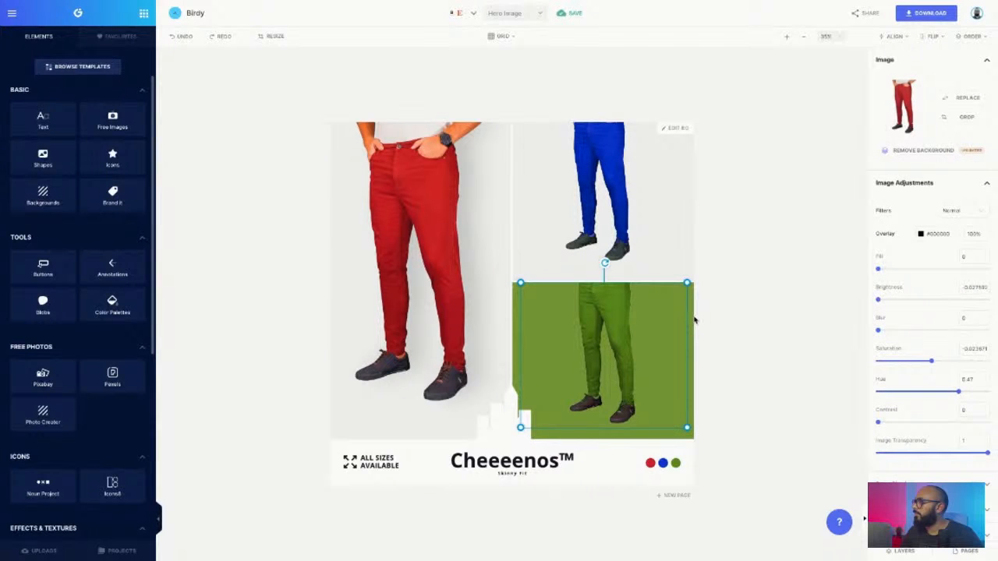
left_click(695, 320)
left_click(693, 320)
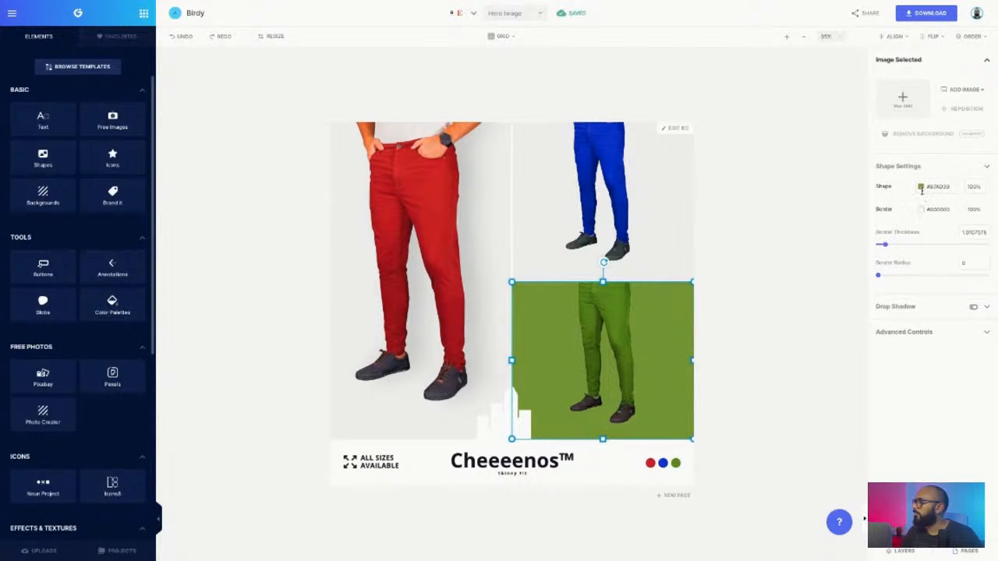
left_click(921, 187)
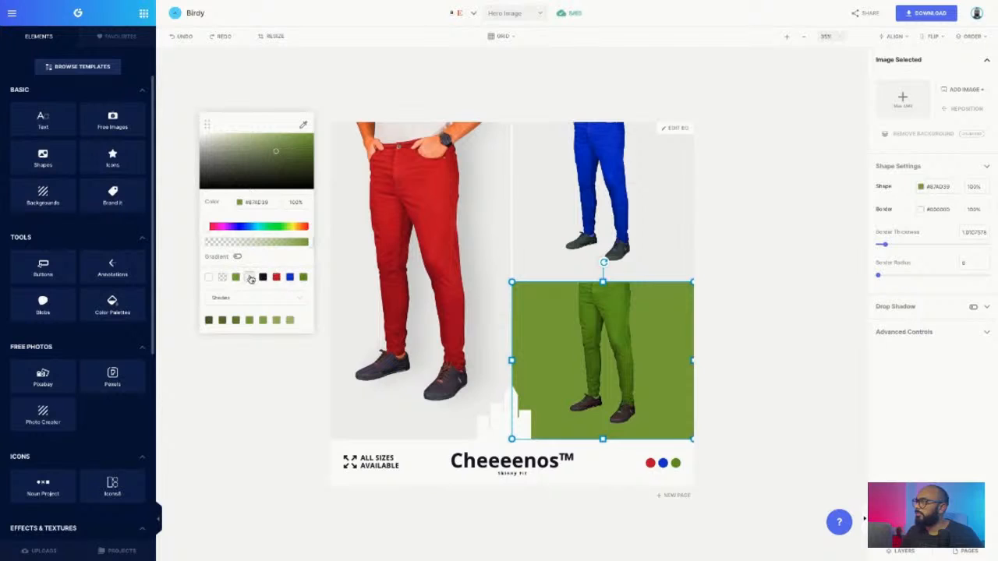
left_click(250, 444)
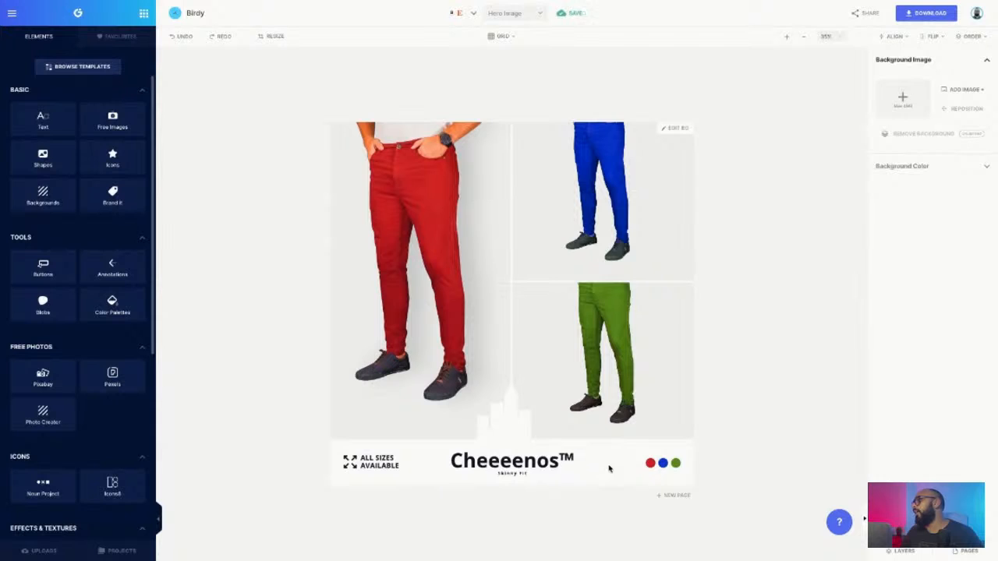
left_click(909, 167)
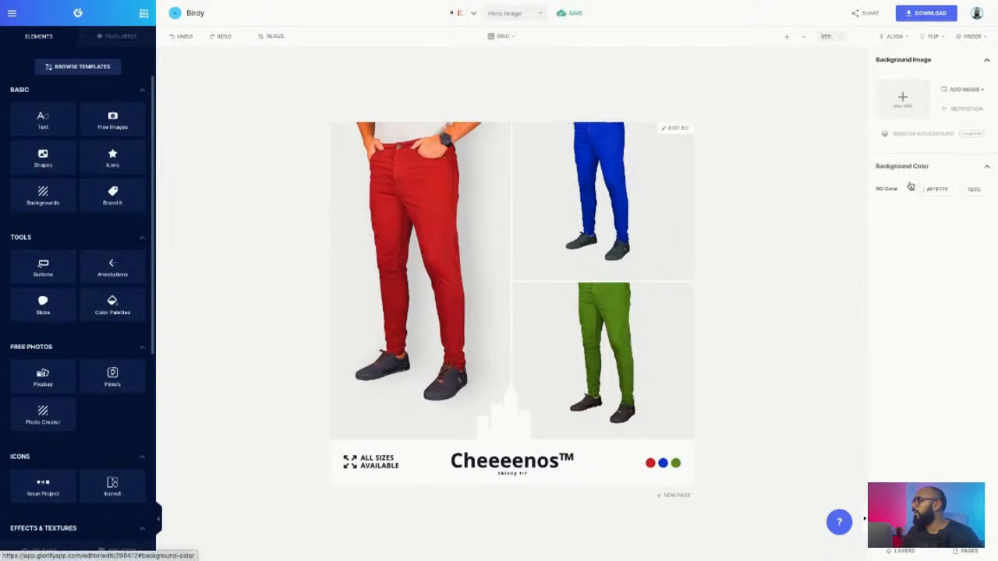
left_click(885, 197)
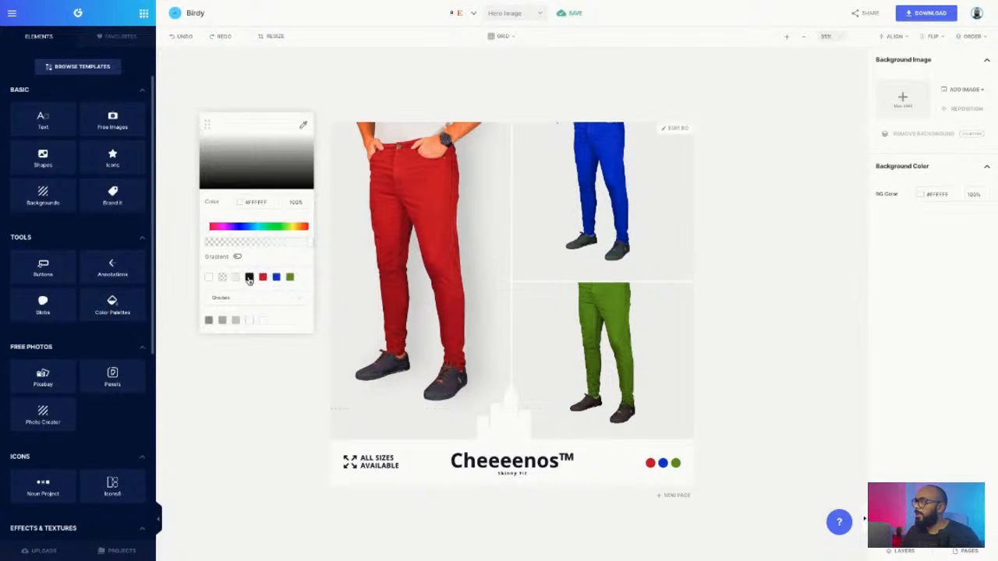
left_click(249, 277)
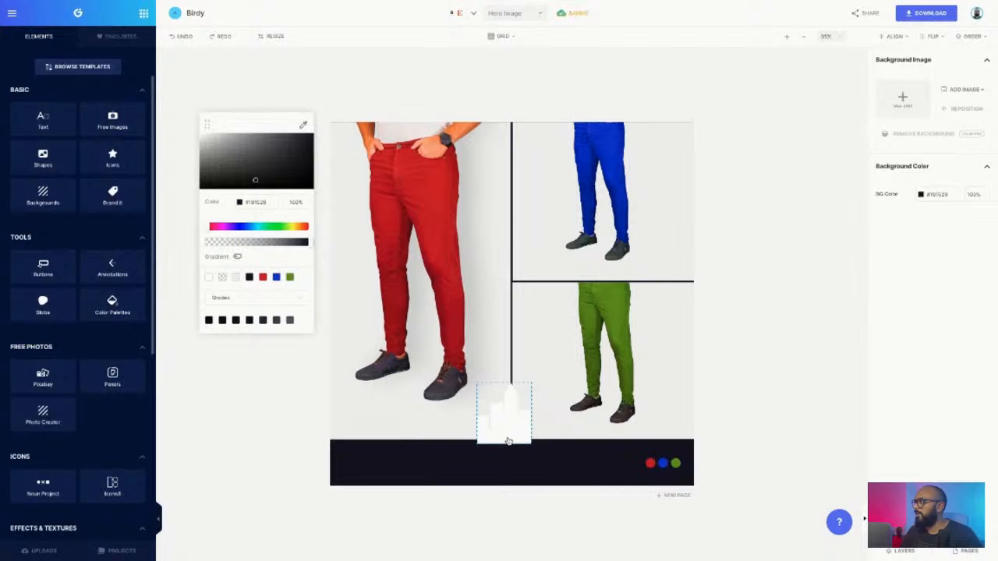
left_click(507, 442)
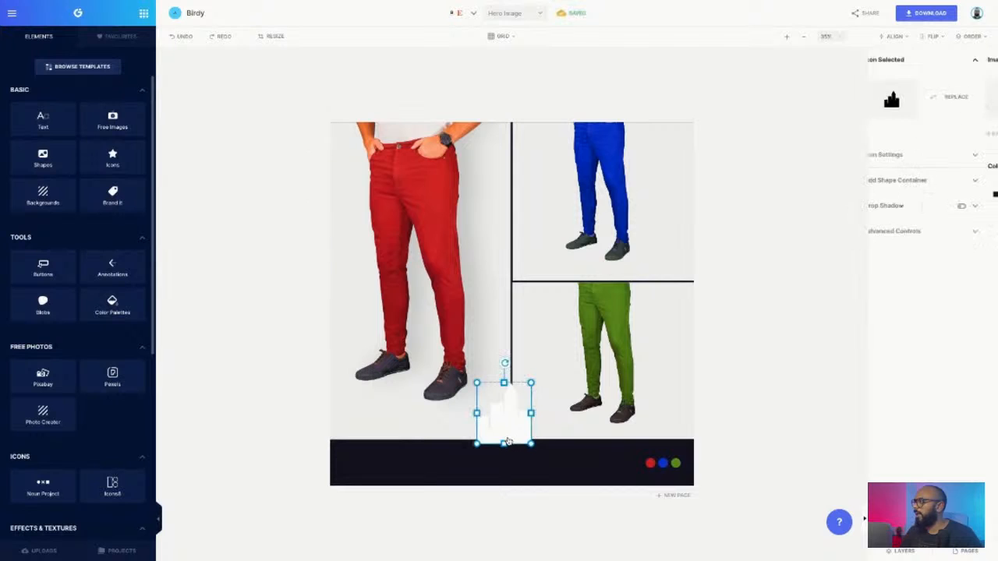
left_click(921, 175)
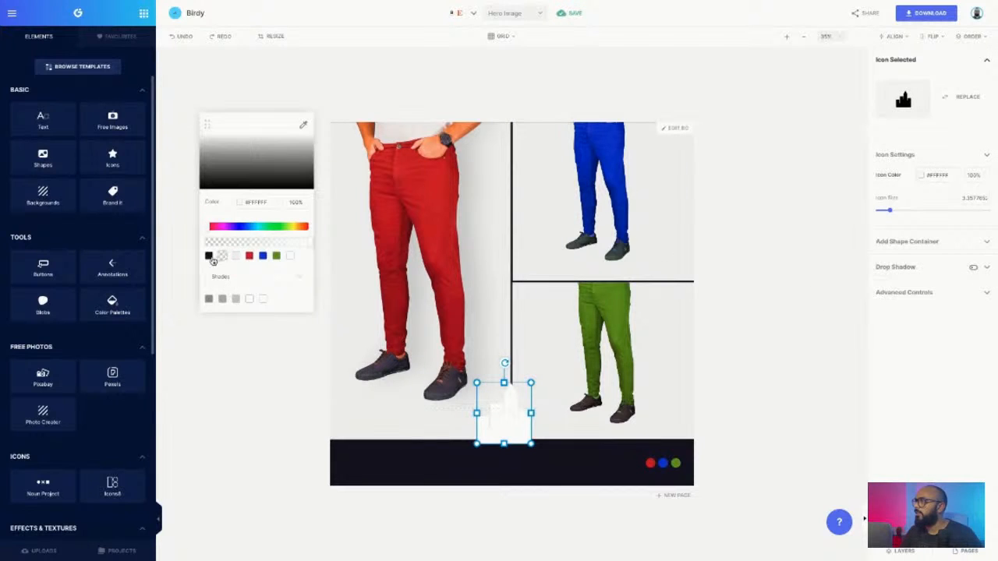
left_click(209, 256)
left_click(513, 468)
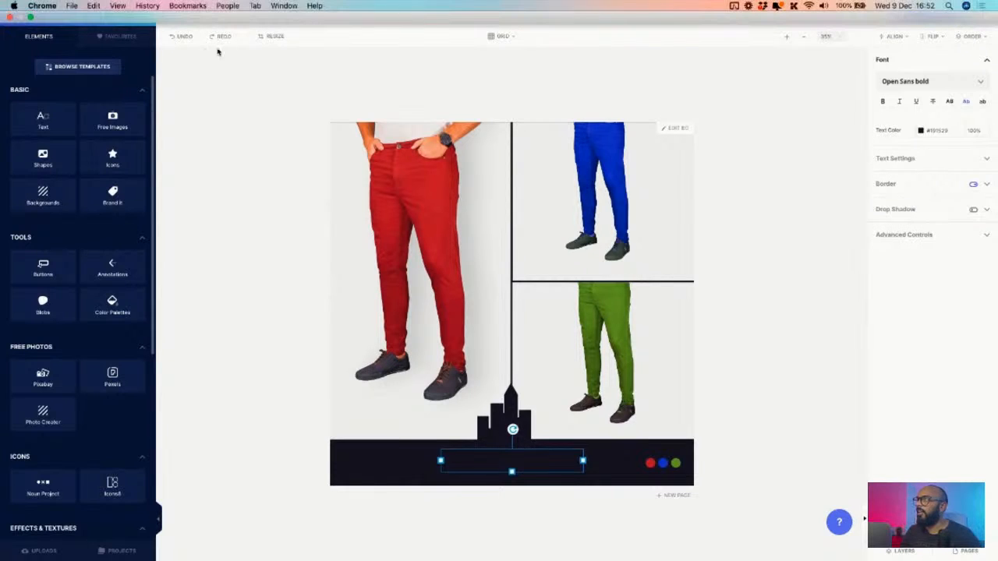
left_click(186, 38)
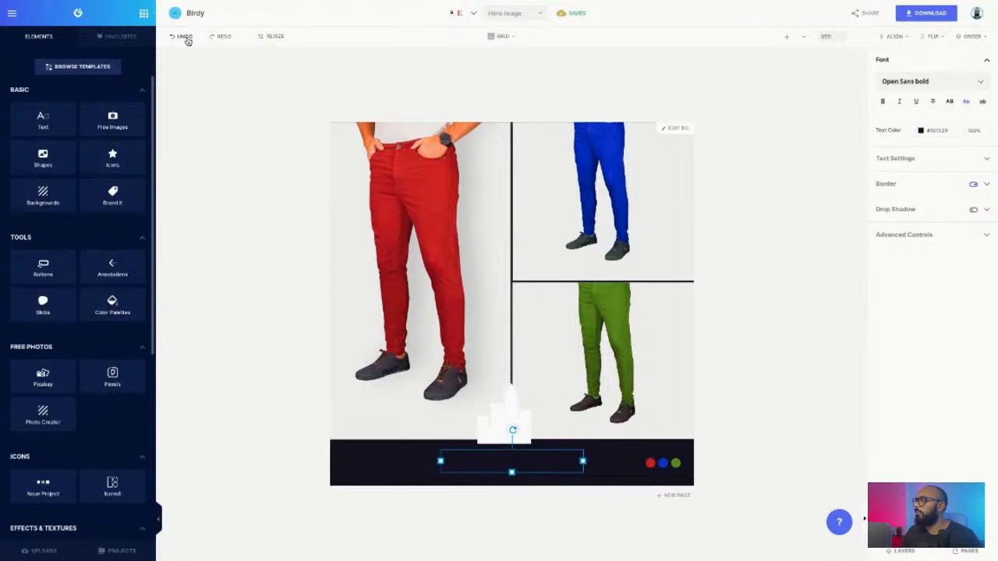
left_click(187, 38)
left_click(203, 245)
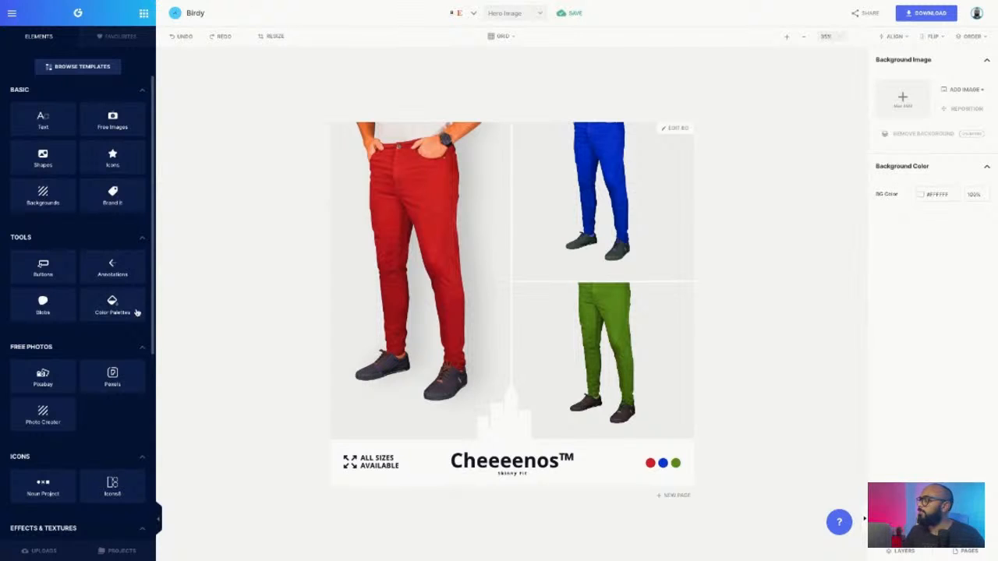
Duplicate Page 2, delete the extra Page 3, and bring up the template library.
left_click(967, 550)
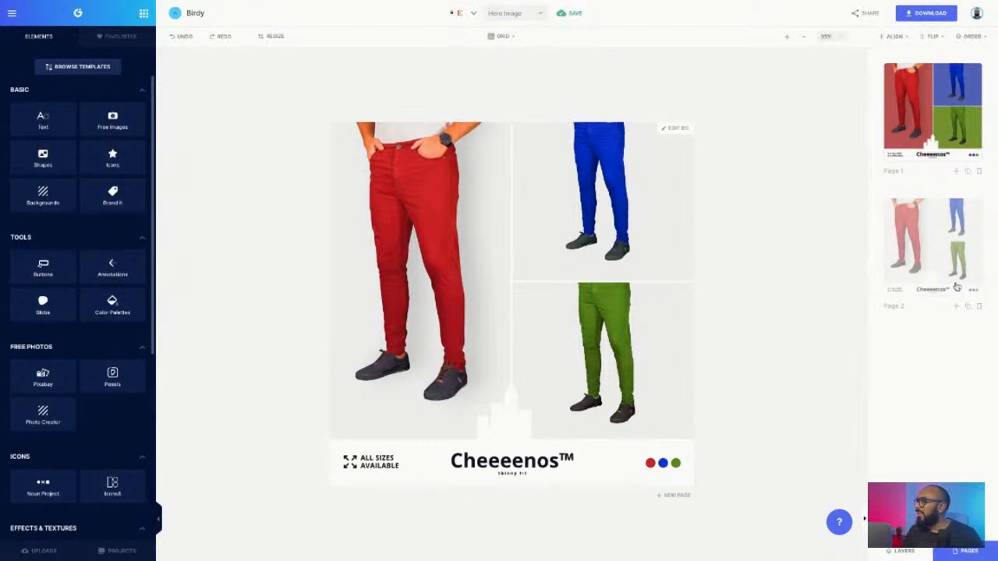
left_click(968, 306)
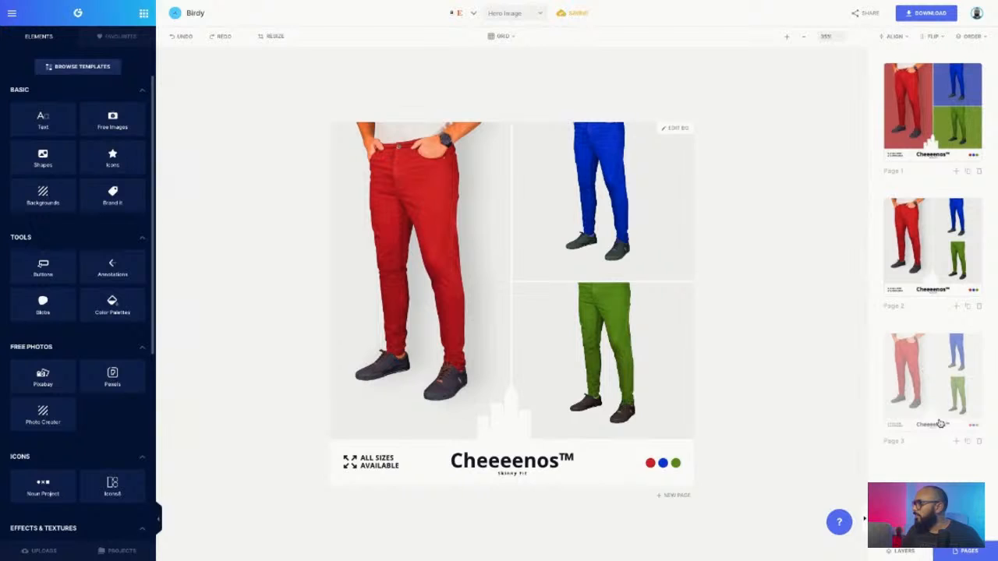
left_click(980, 441)
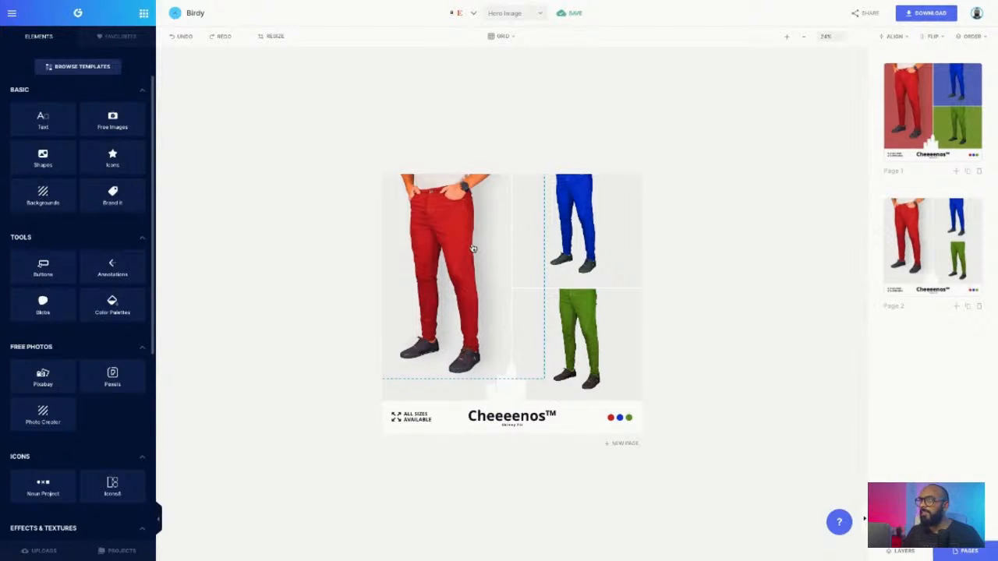
left_click(61, 68)
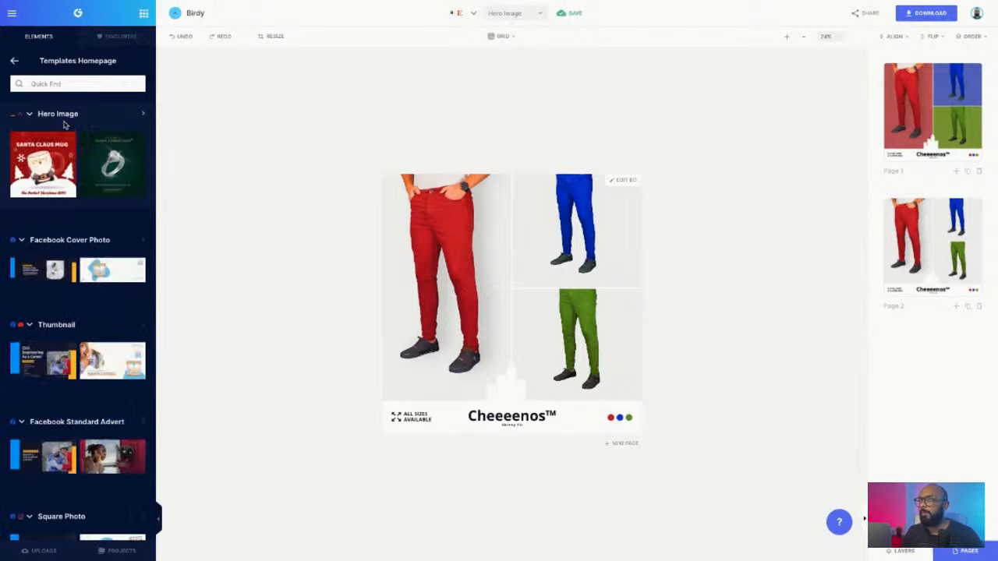
Search templates for 'wi' and find the Mountain Winter Jacket bundle's HD Panorama format.
scroll(71, 406, "down", 2)
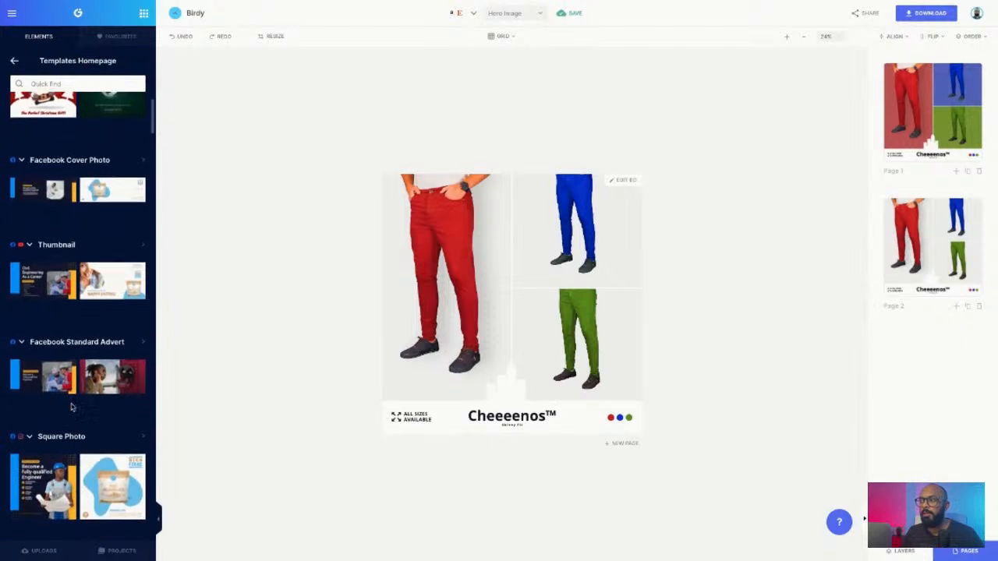
scroll(71, 406, "up", 2)
left_click(52, 85)
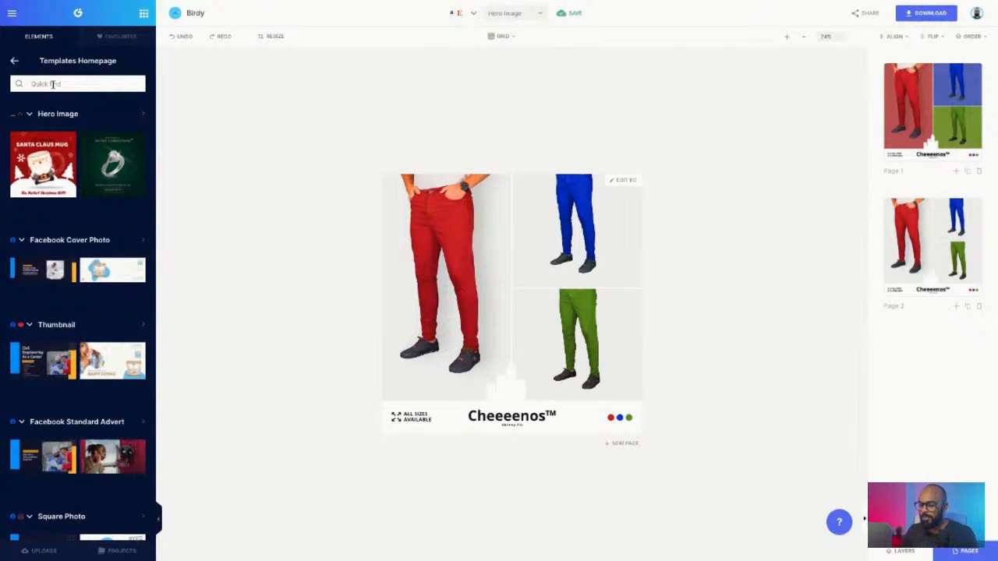
type("winter jacket")
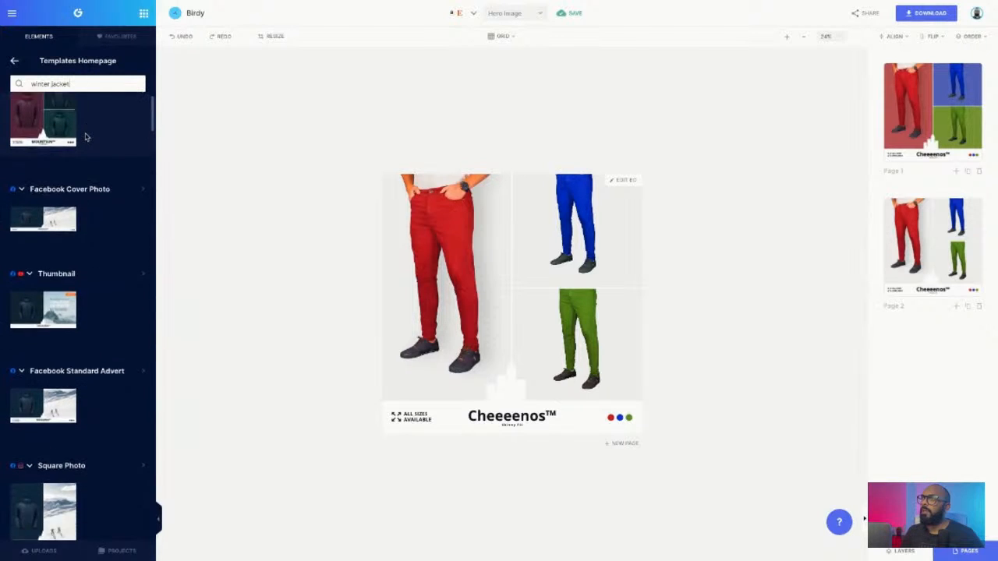
left_click(20, 144)
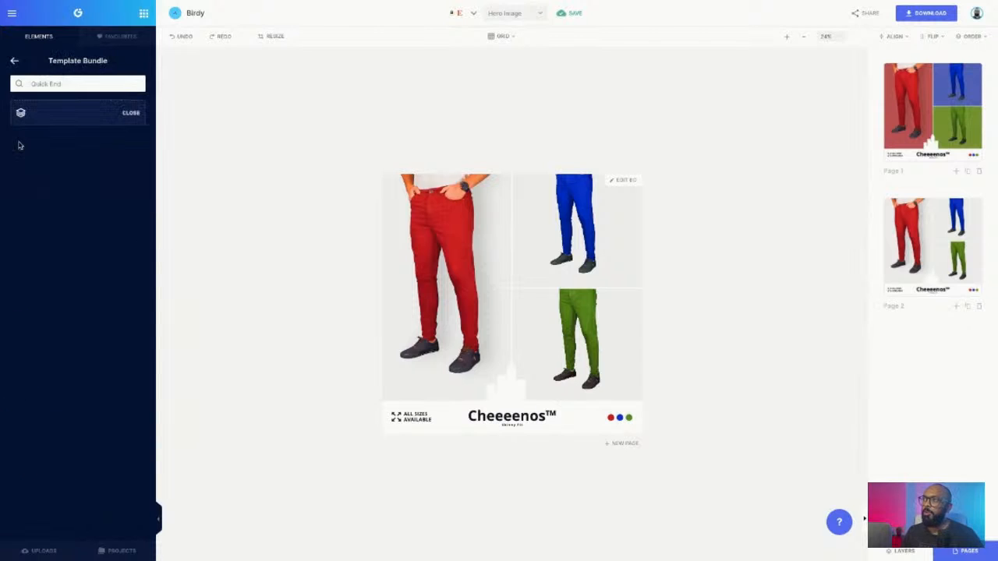
scroll(75, 189, "down", 6)
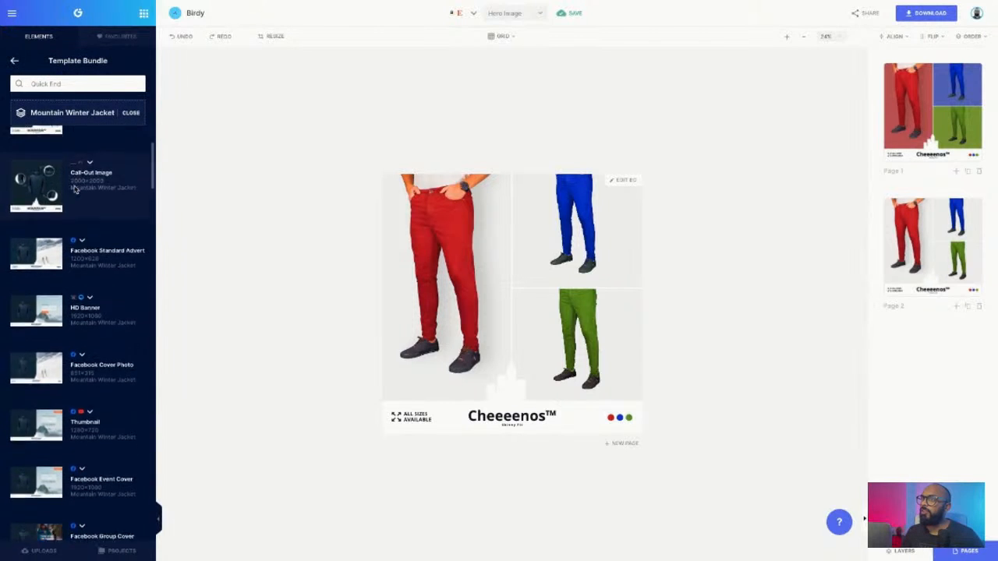
scroll(75, 190, "down", 6)
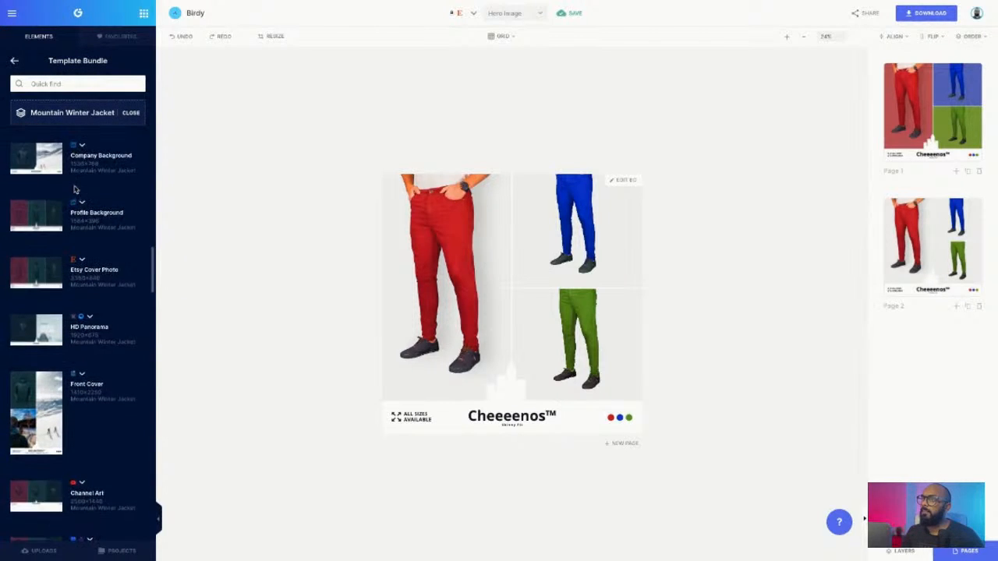
Add the HD Panorama and Facebook Standard Advert jacket templates as new Pages 3 and 4.
left_click(44, 365)
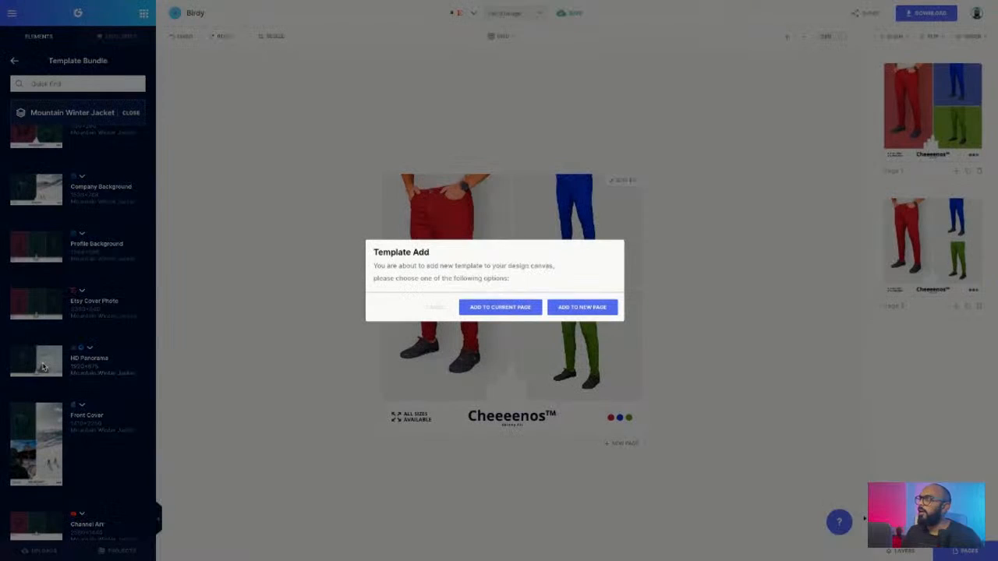
left_click(587, 307)
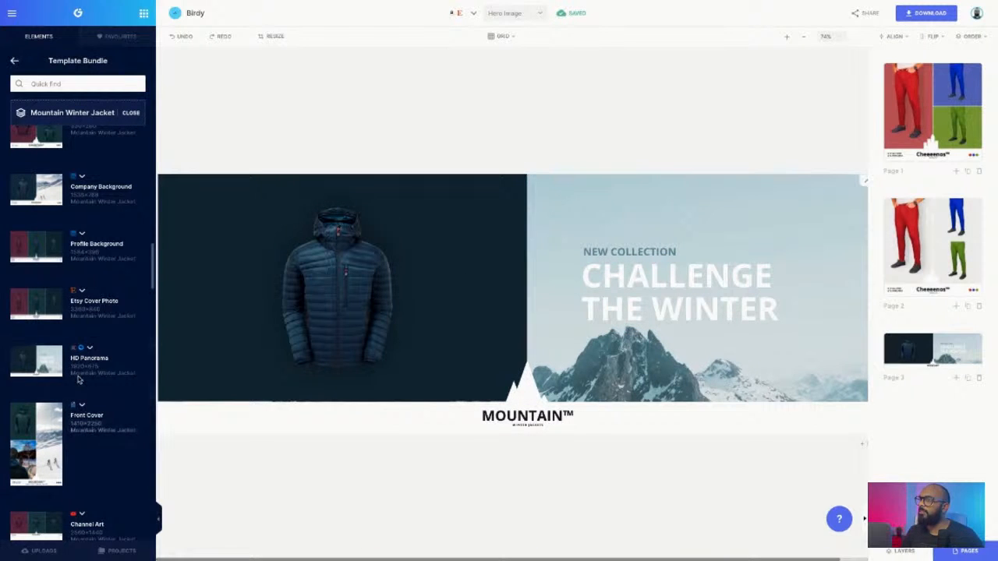
scroll(77, 332, "down", 1)
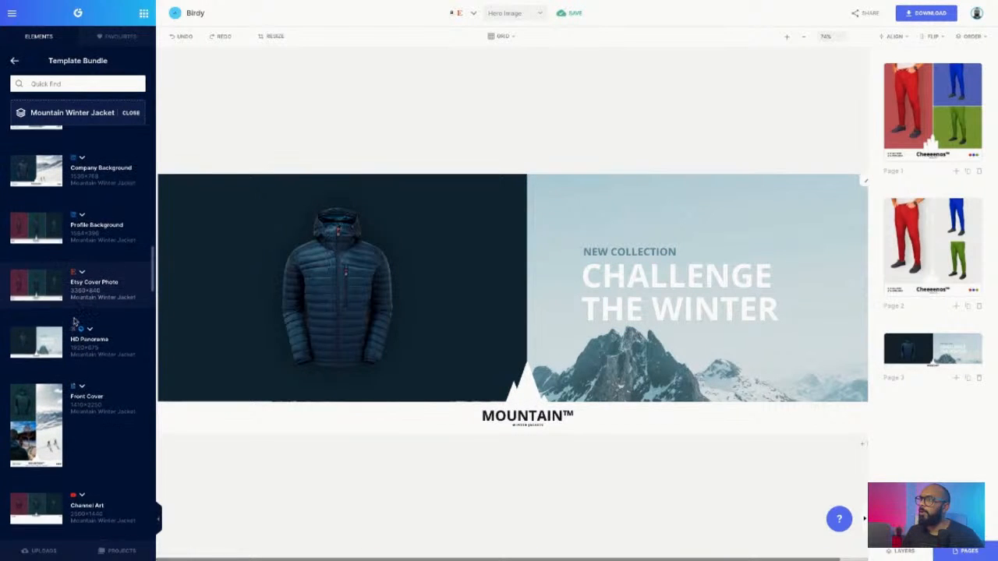
scroll(75, 320, "up", 5)
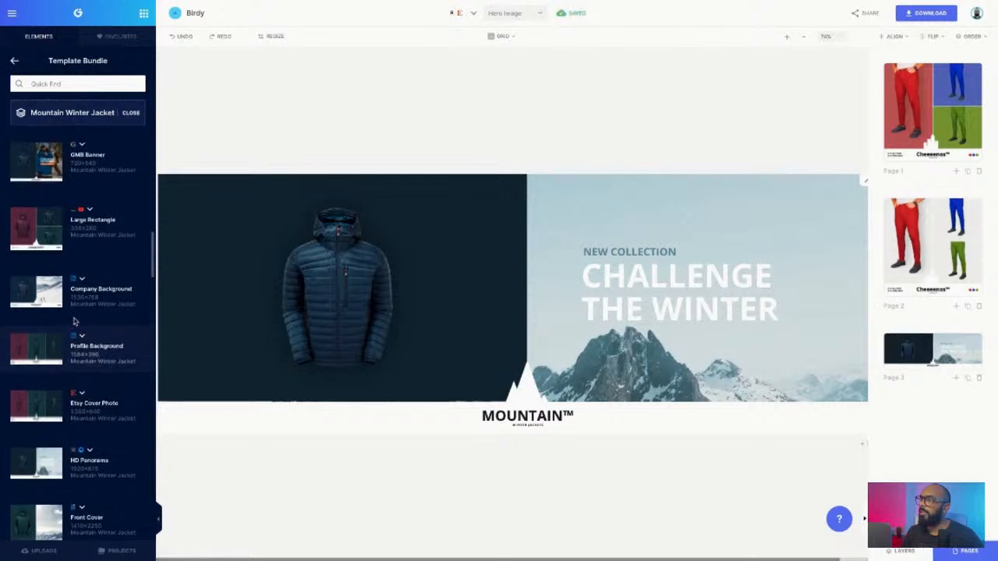
scroll(74, 320, "up", 10)
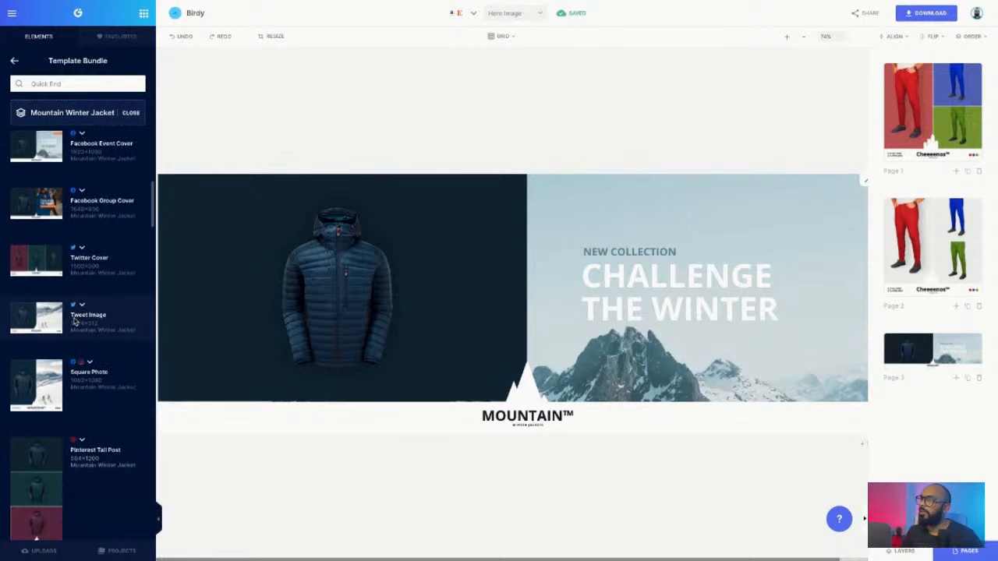
scroll(74, 320, "up", 7)
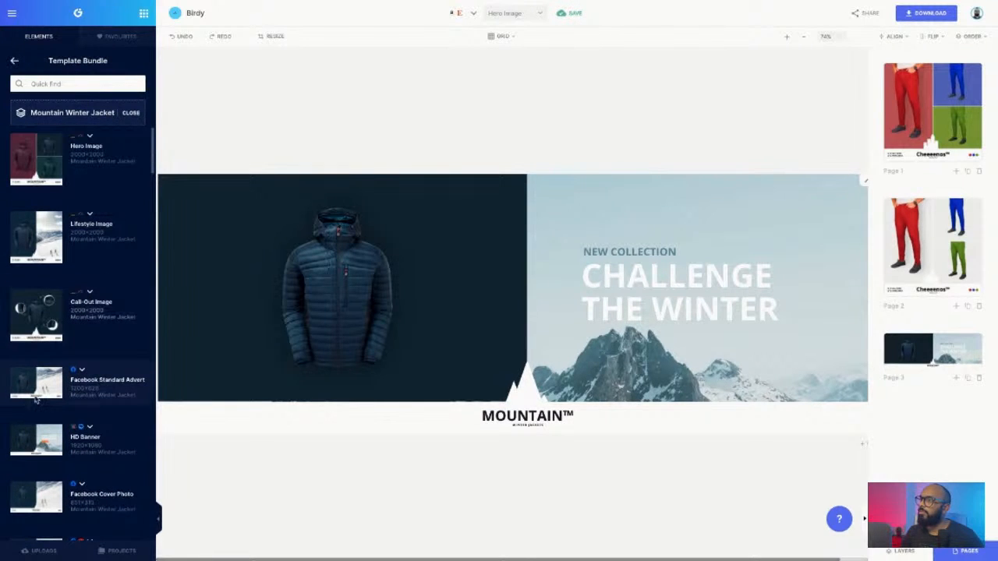
left_click(32, 376)
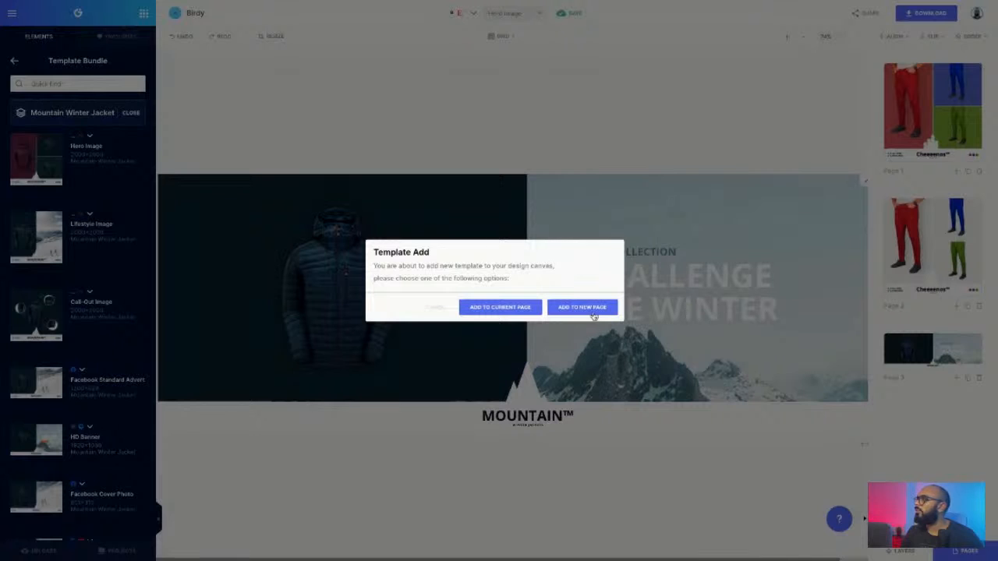
left_click(586, 306)
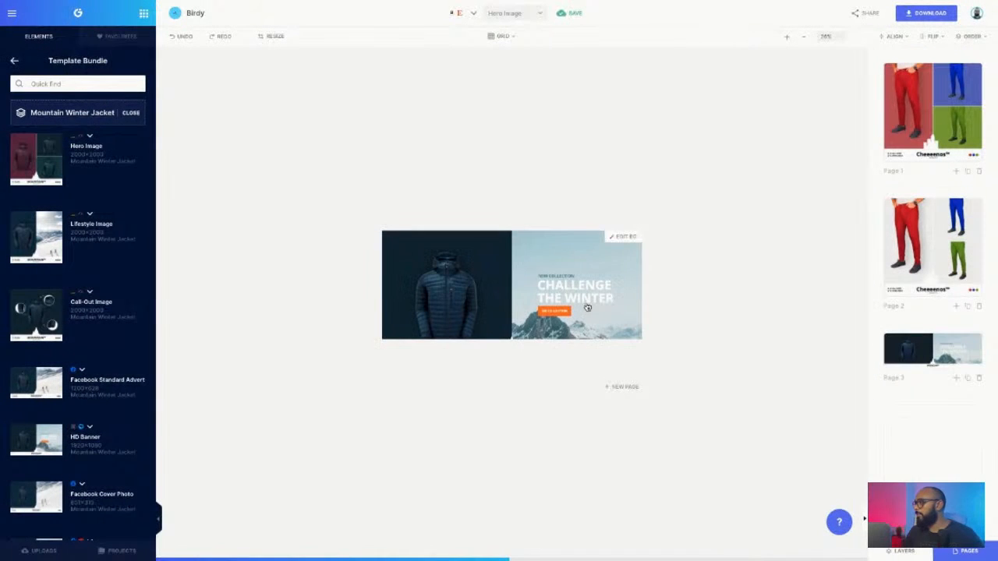
left_click(786, 41)
Zoom in to inspect the newly added Facebook Advert page.
left_click(786, 42)
left_click(786, 41)
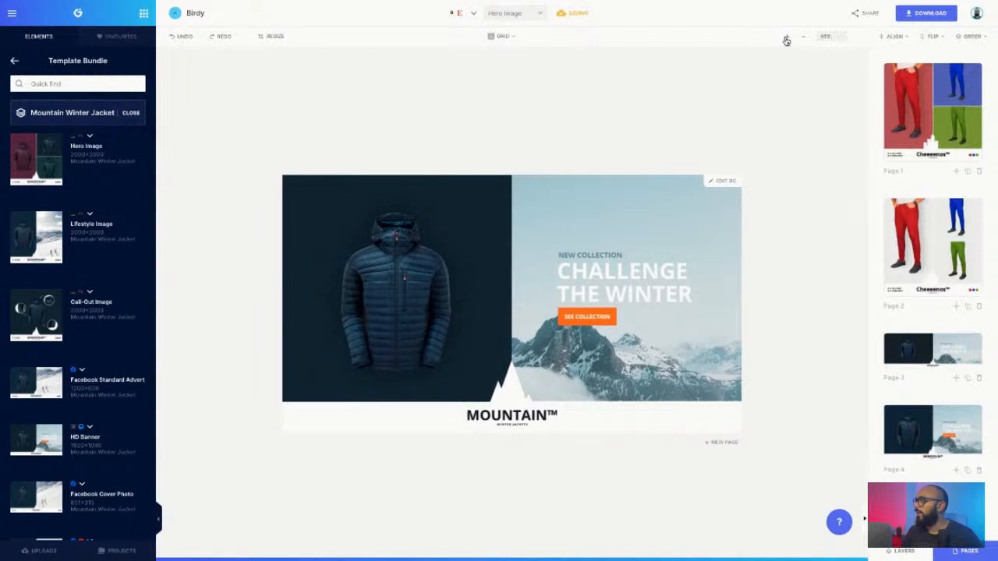
left_click(786, 42)
left_click(786, 41)
left_click(786, 41)
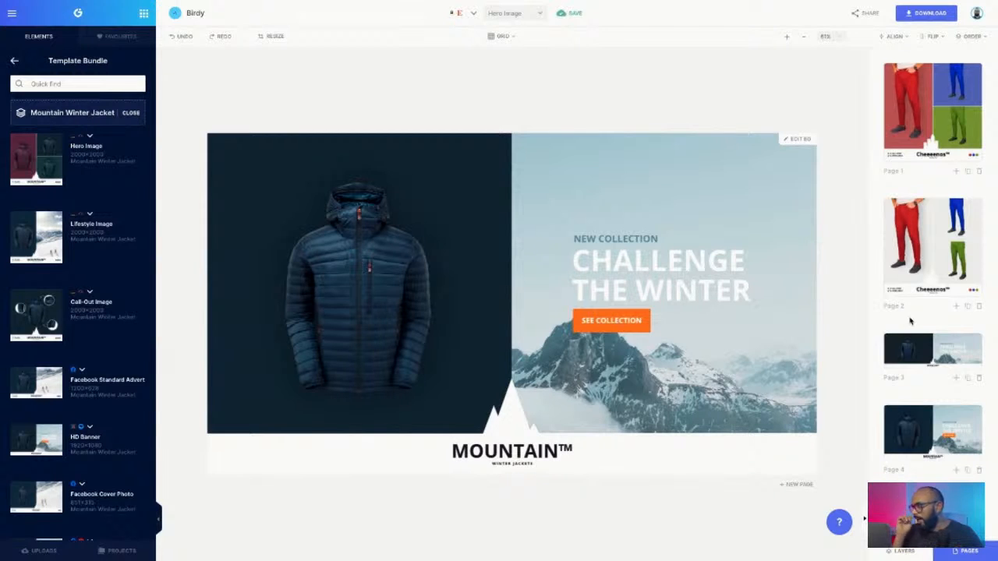
Zoom in on the Page 3 mountain banner, then return to the Page 2 trouser design.
left_click(945, 355)
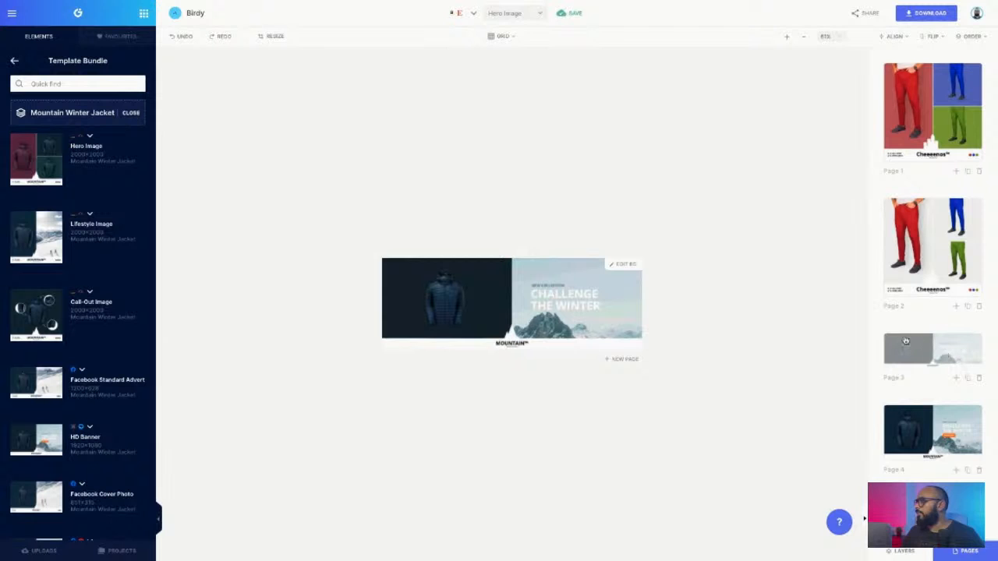
left_click(787, 38)
left_click(786, 38)
left_click(787, 38)
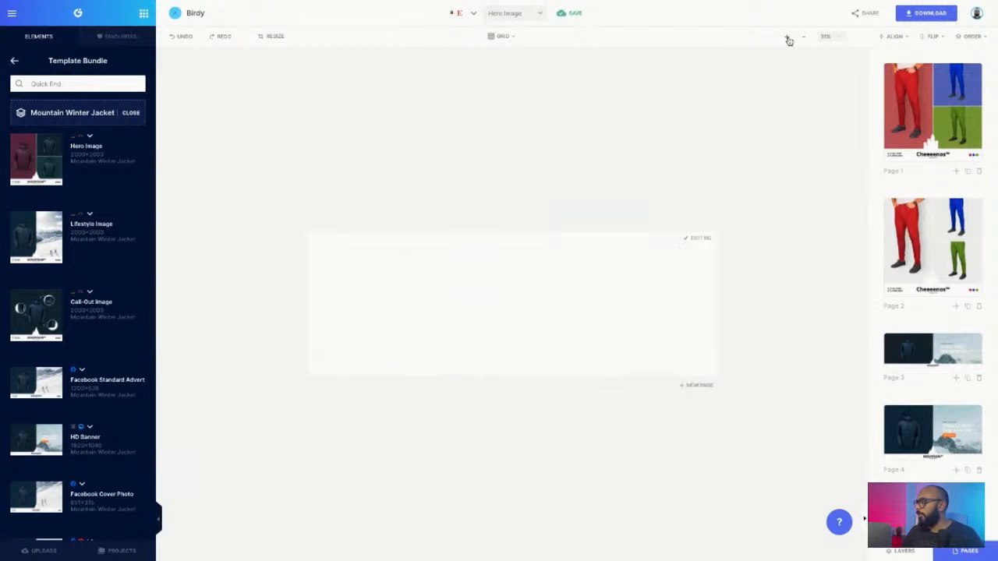
left_click(787, 38)
left_click(787, 38)
left_click(787, 38)
left_click(787, 38)
left_click(786, 38)
left_click(956, 247)
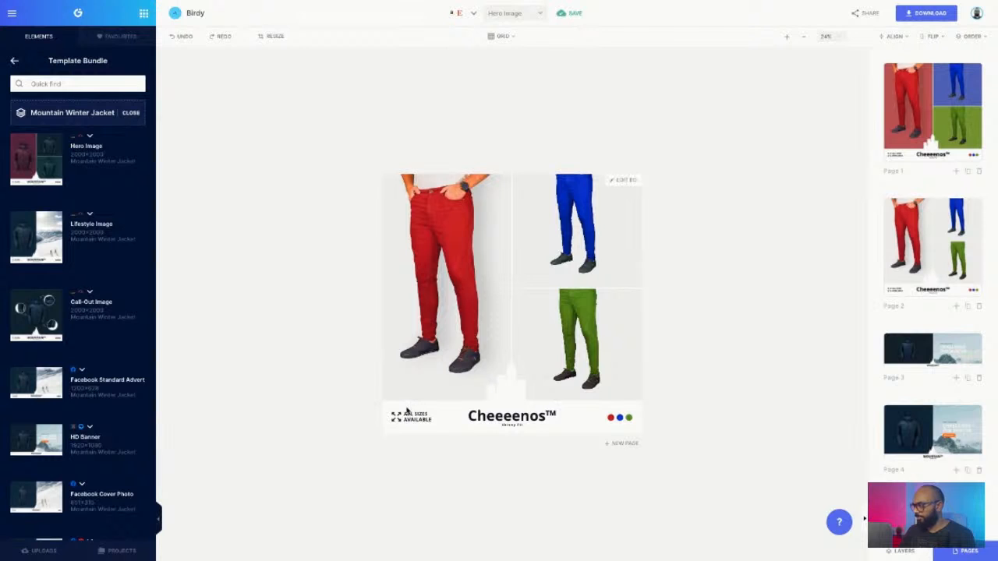
left_click_drag(417, 407, 618, 225)
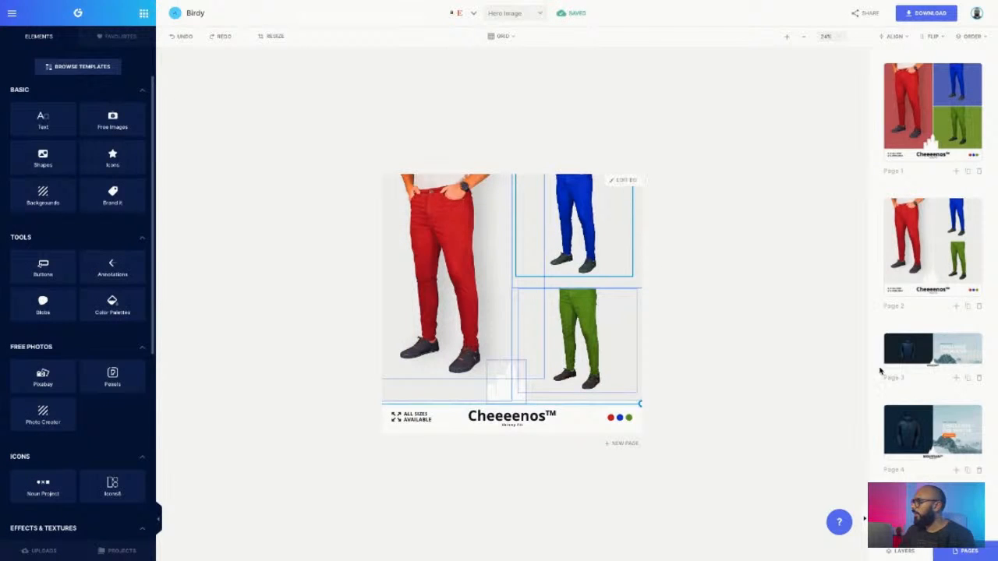
left_click(913, 348)
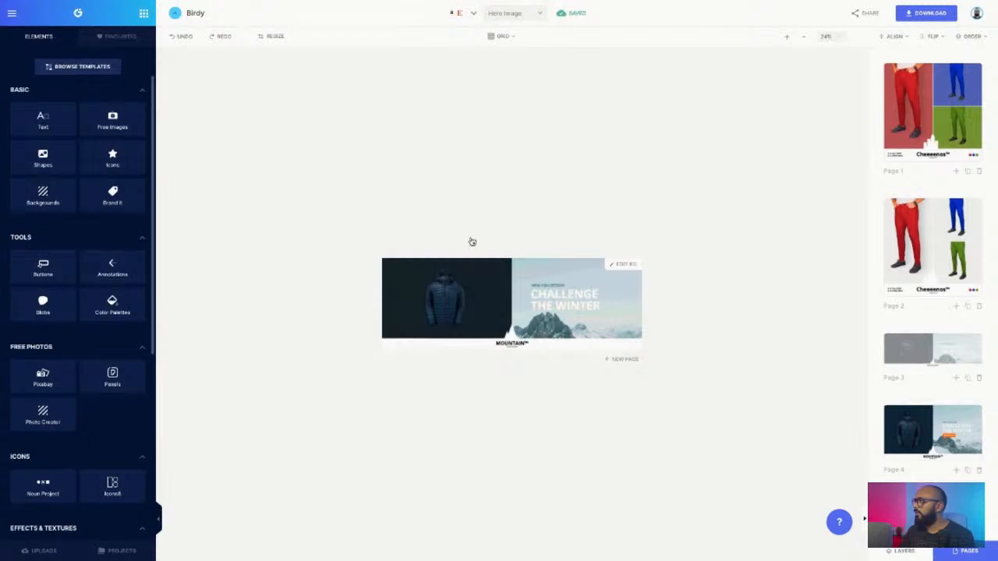
left_click(786, 36)
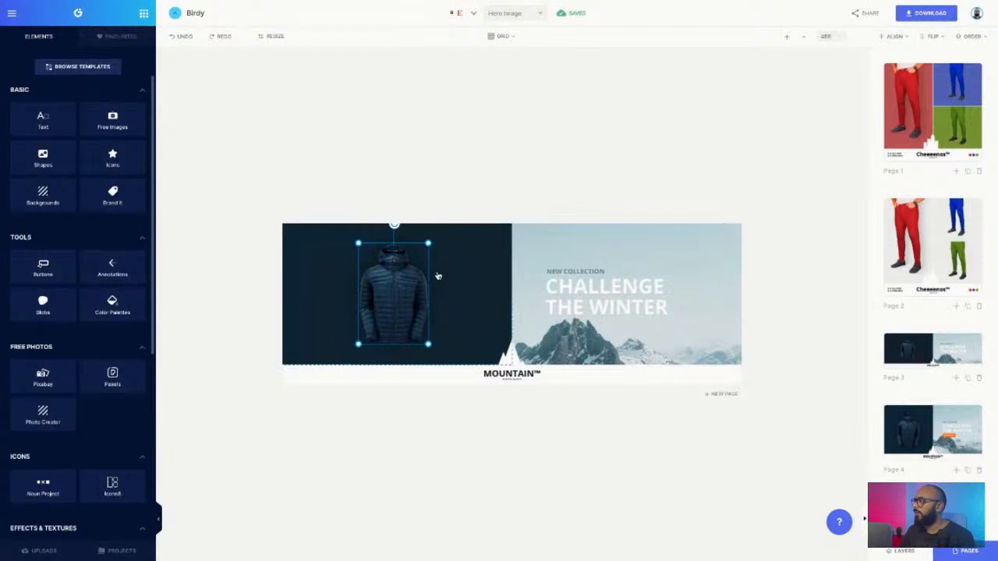
left_click_drag(406, 292, 382, 292)
key("Delete")
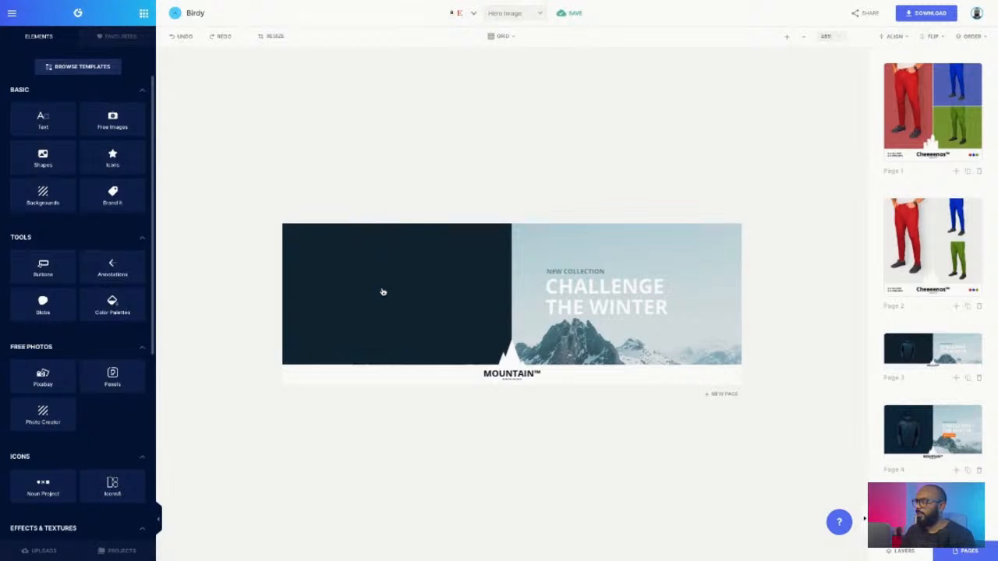
left_click(383, 292)
key("ctrl+v")
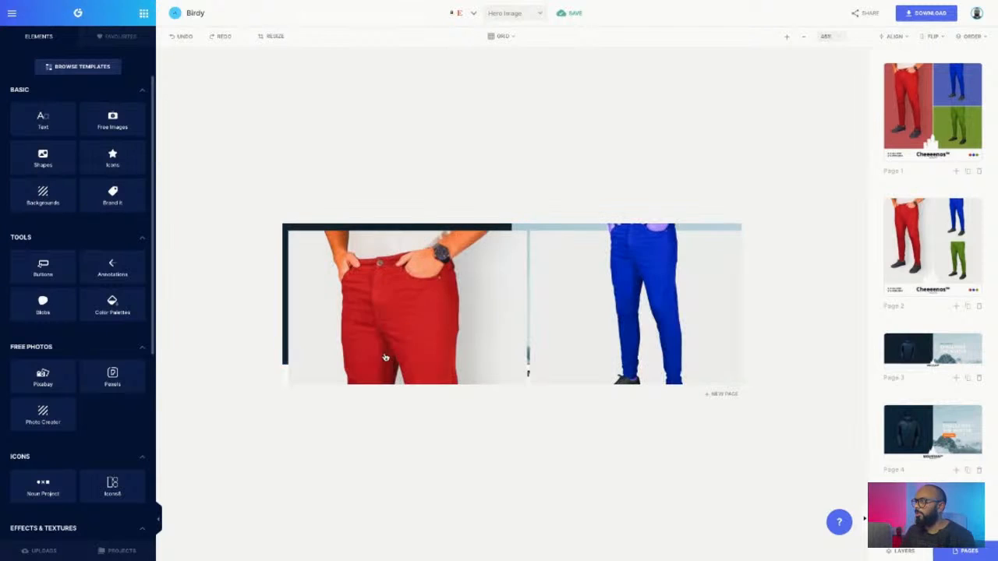
left_click_drag(314, 248, 447, 314)
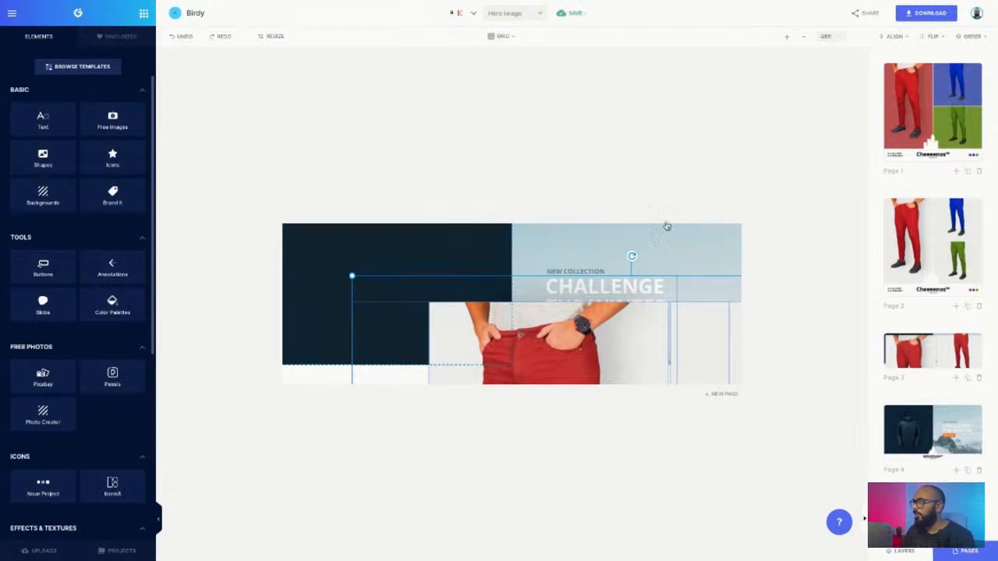
left_click(954, 551)
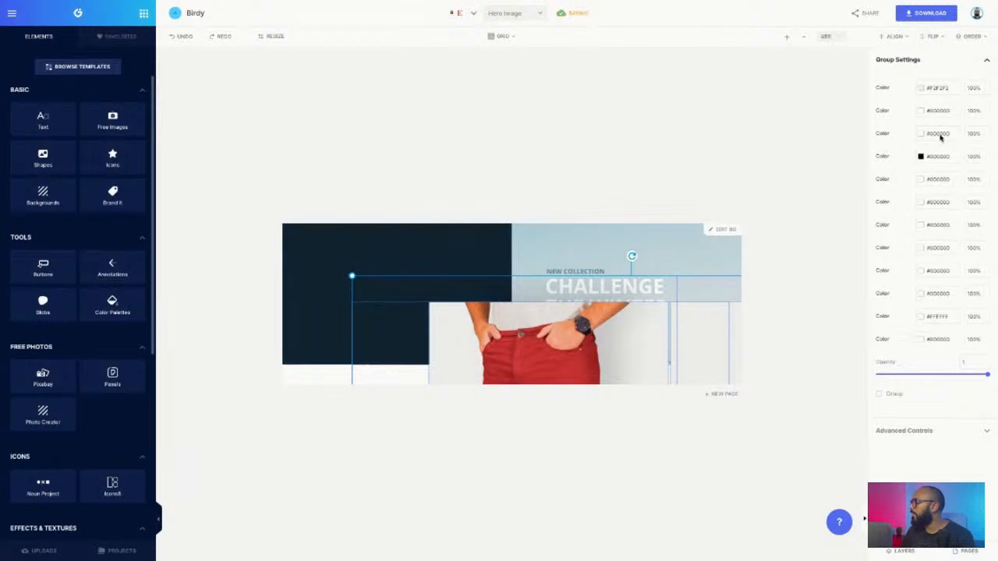
left_click(880, 394)
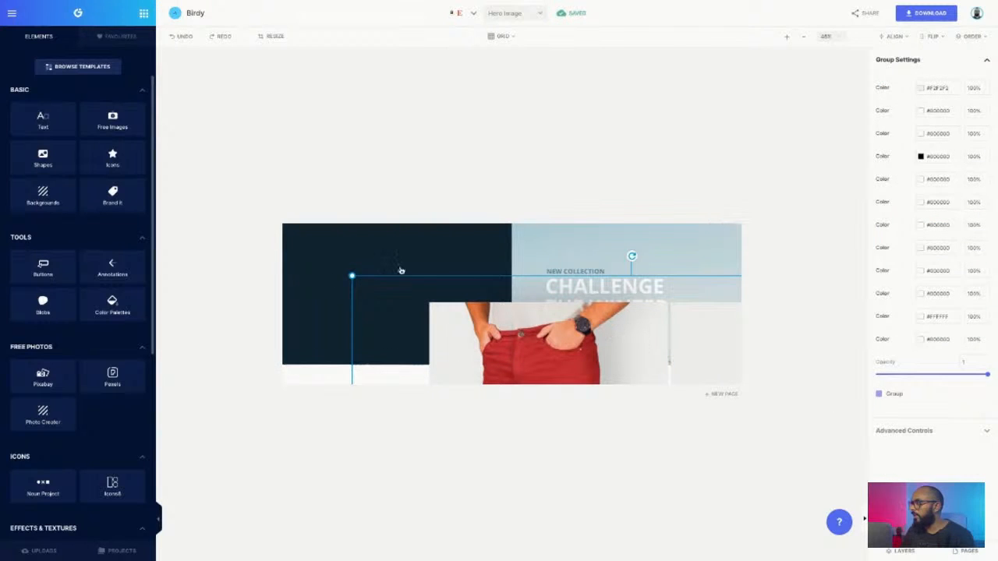
left_click_drag(469, 321, 488, 336)
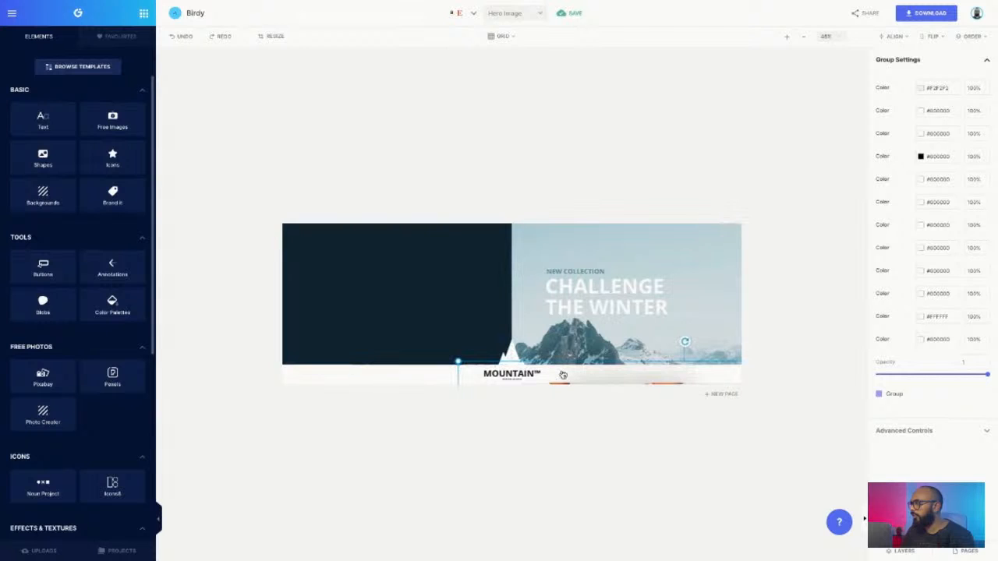
left_click_drag(564, 380, 369, 278)
left_click_drag(406, 320, 360, 289)
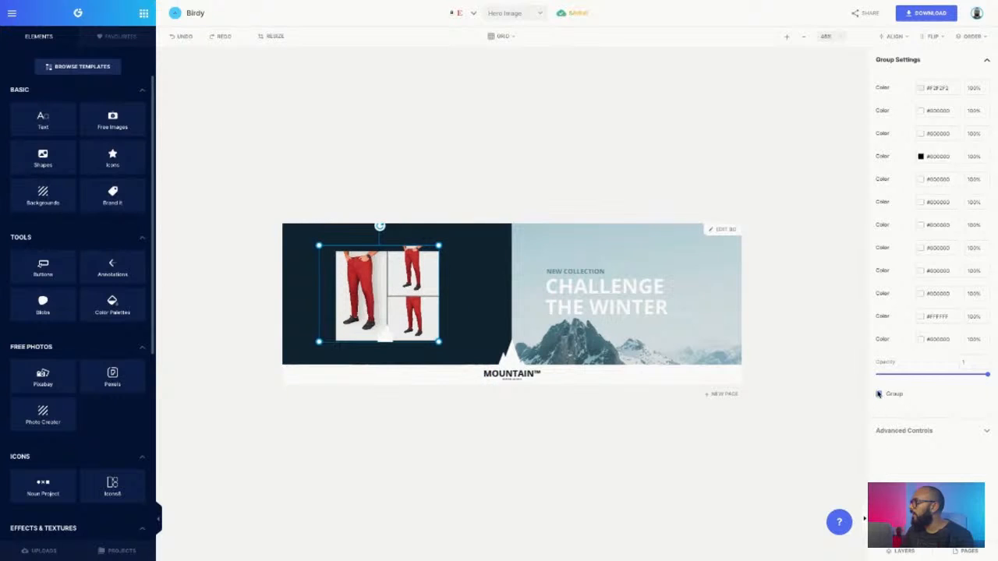
left_click(483, 281)
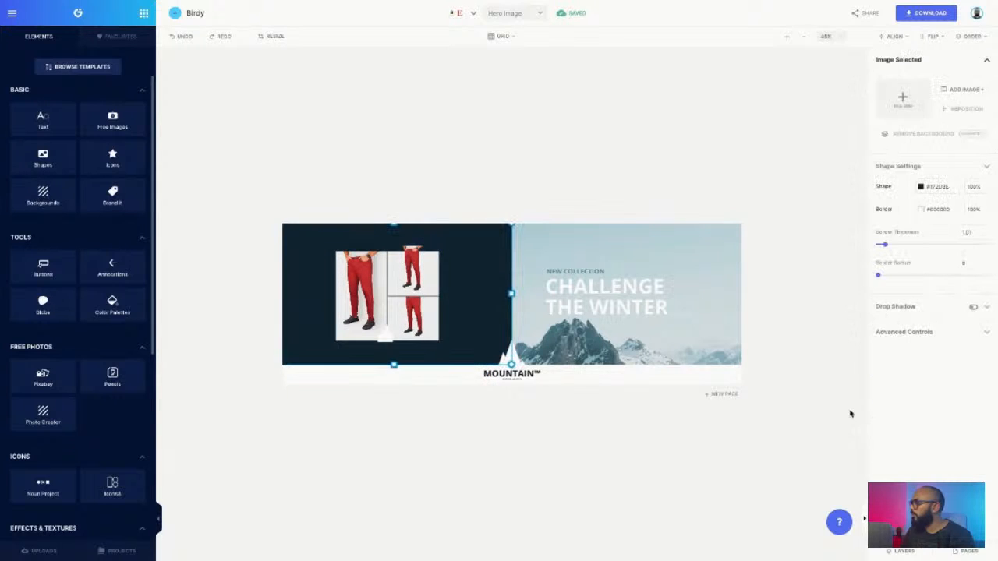
left_click(420, 265)
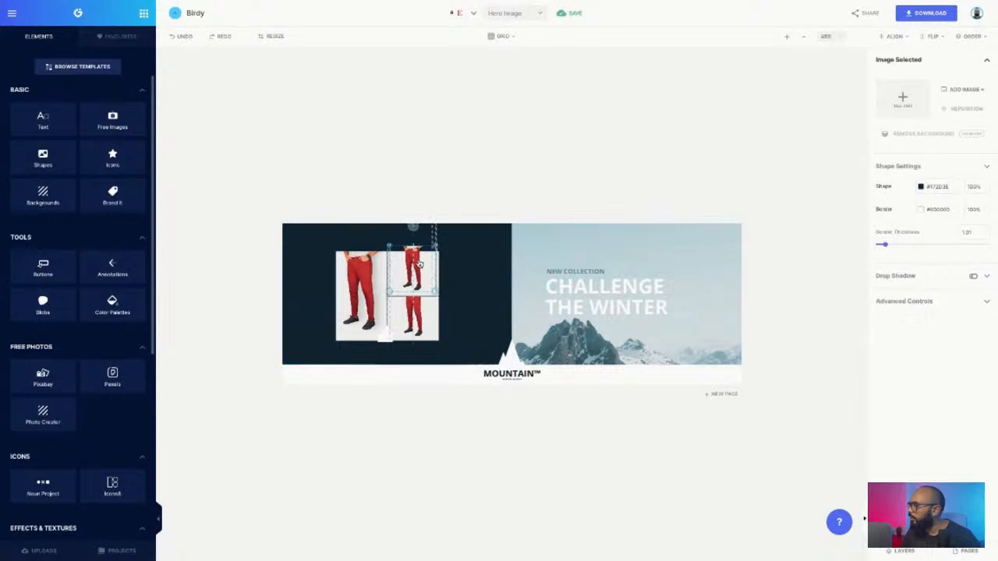
left_click_drag(934, 395, 904, 397)
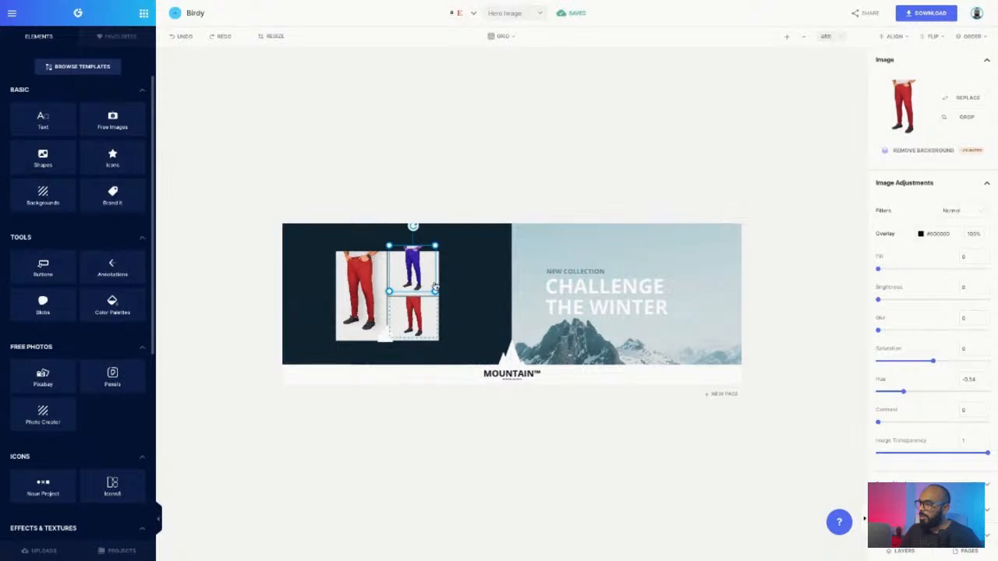
left_click(464, 334)
left_click(384, 336)
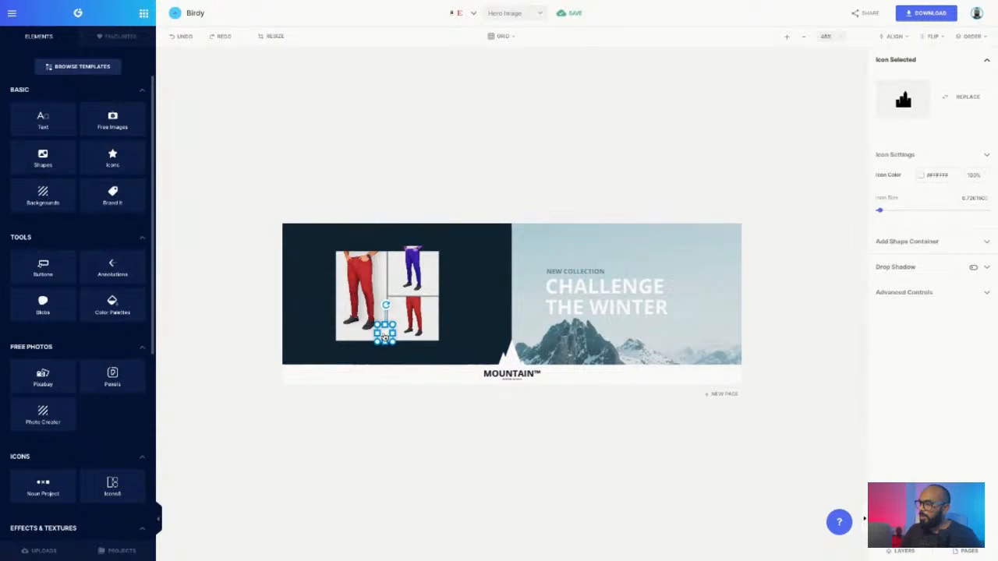
left_click(501, 355)
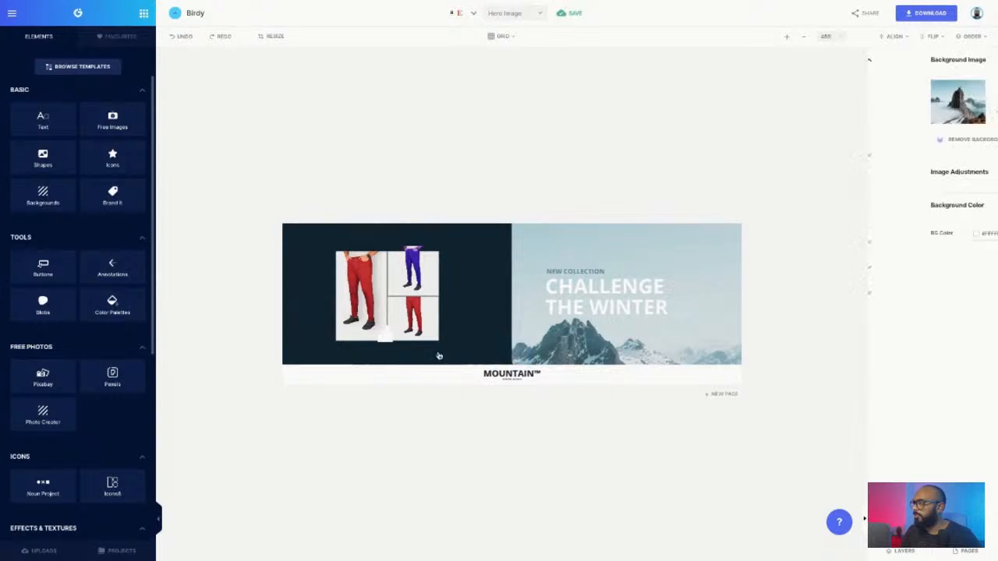
left_click(383, 336)
left_click_drag(383, 336, 507, 361)
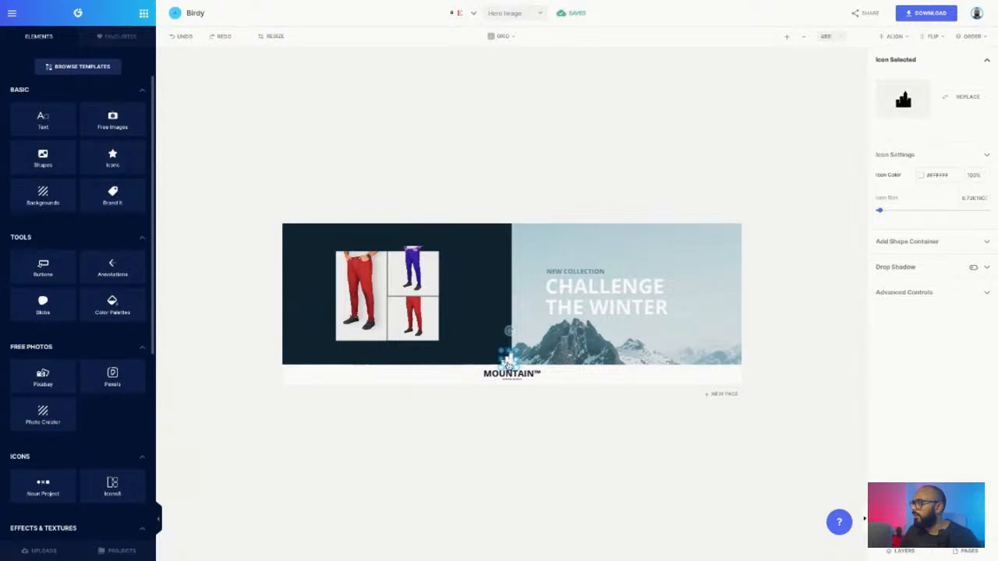
left_click(508, 363)
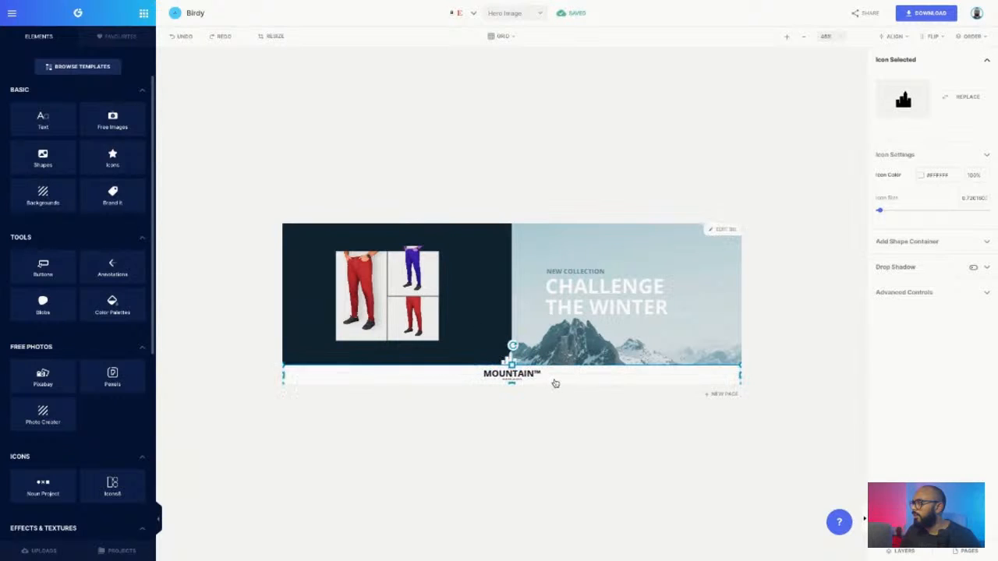
left_click(509, 360)
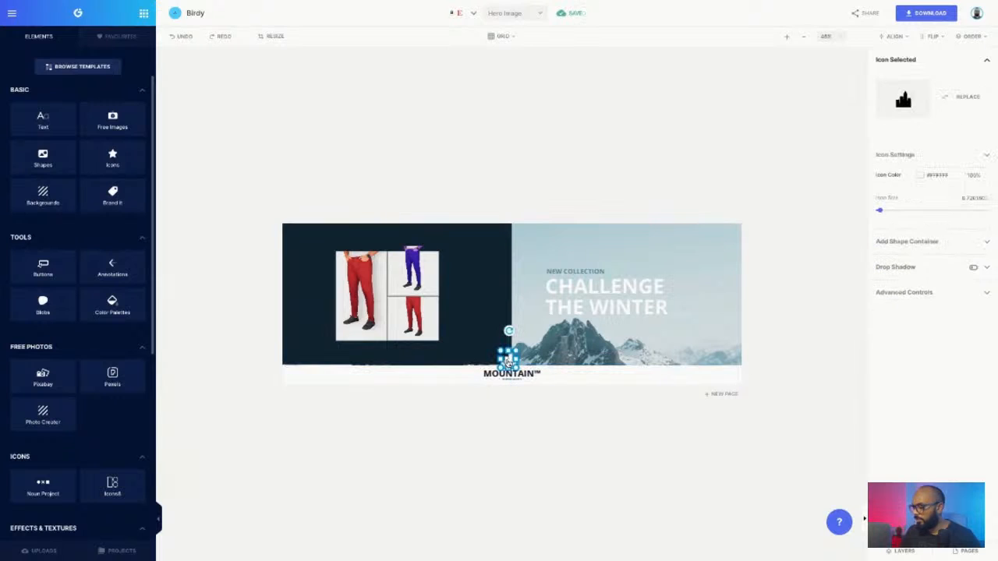
left_click(787, 37)
left_click(461, 311)
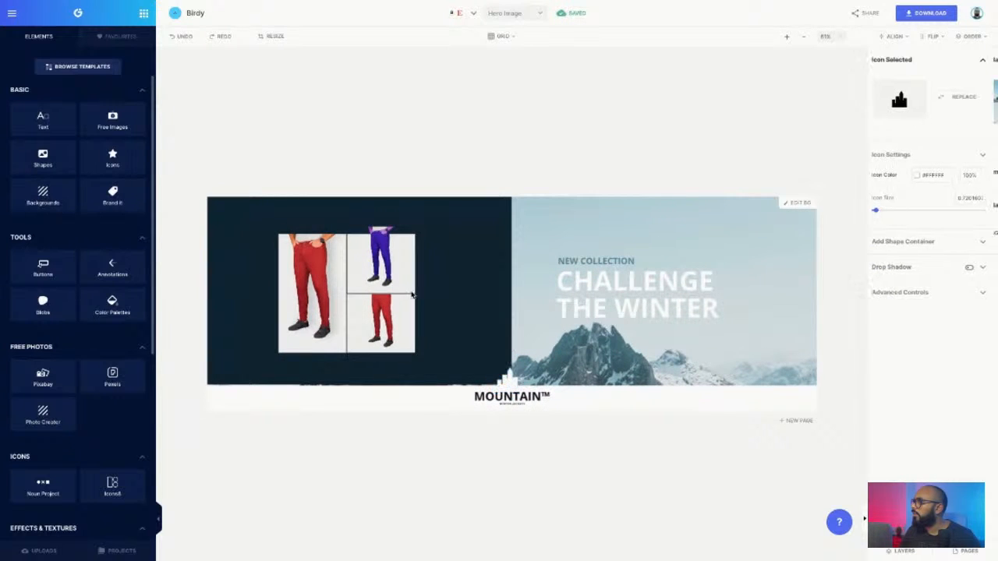
left_click(461, 311)
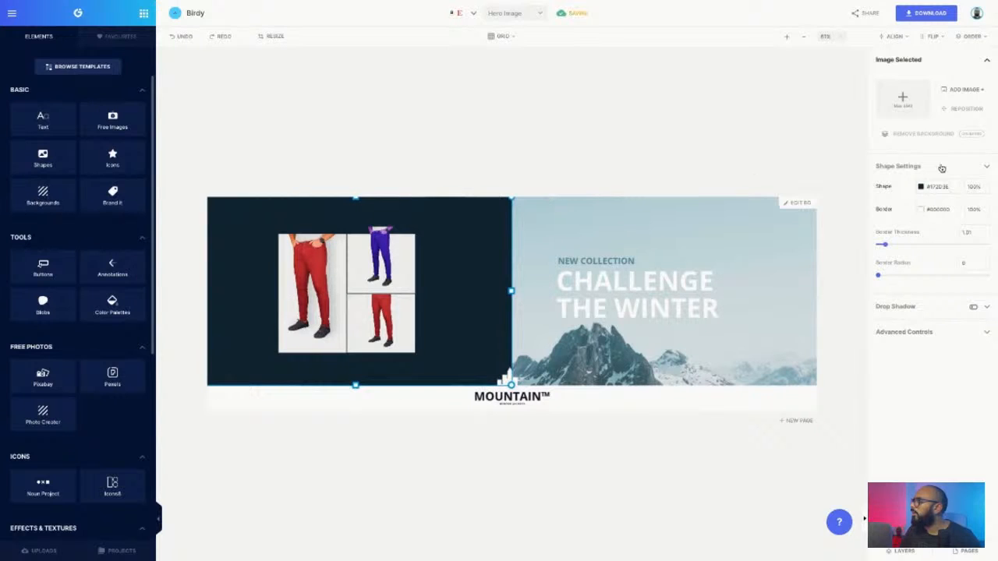
left_click(894, 37)
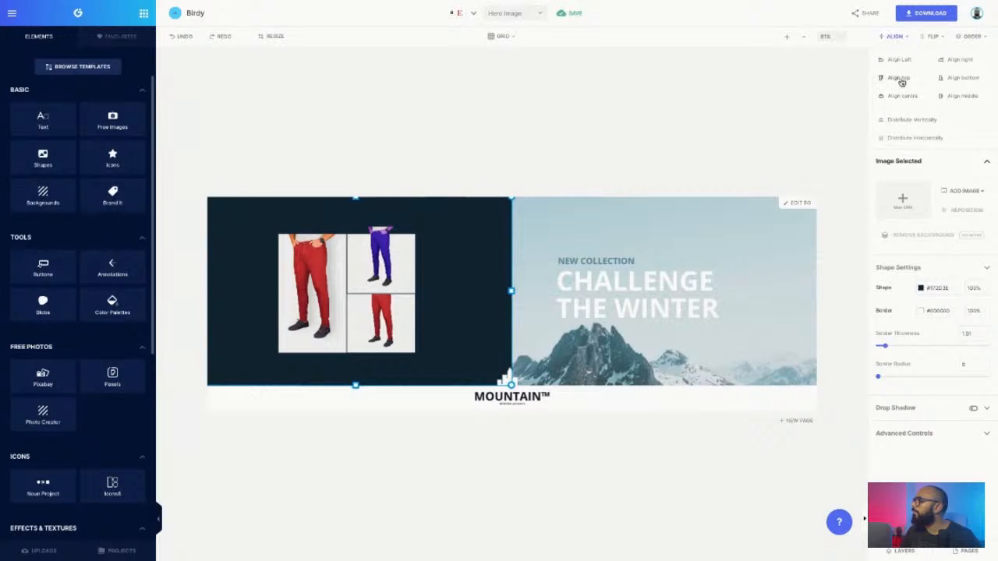
Crop the top off the blue trousers photo and nudge it slightly down.
left_click(379, 242)
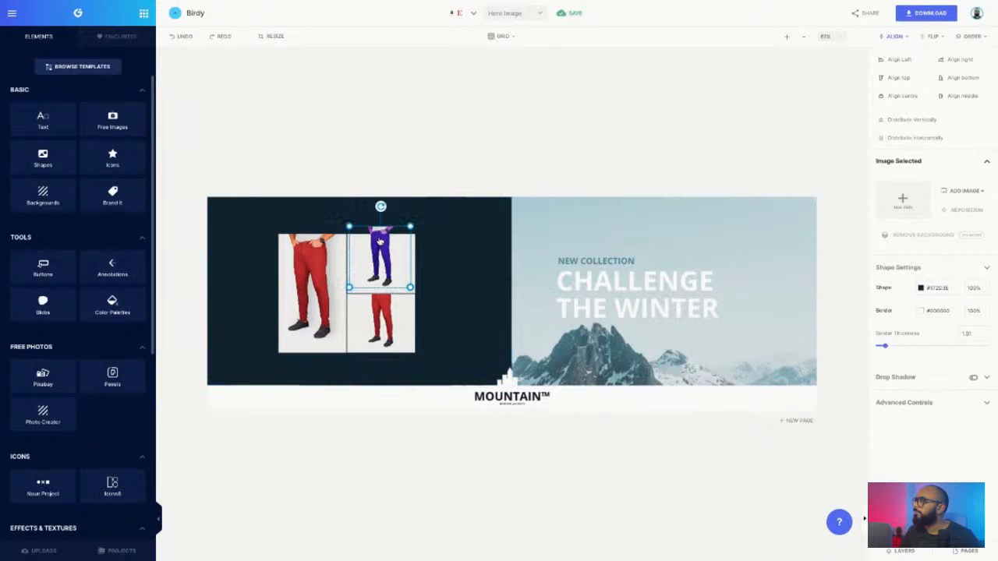
double_click(380, 242)
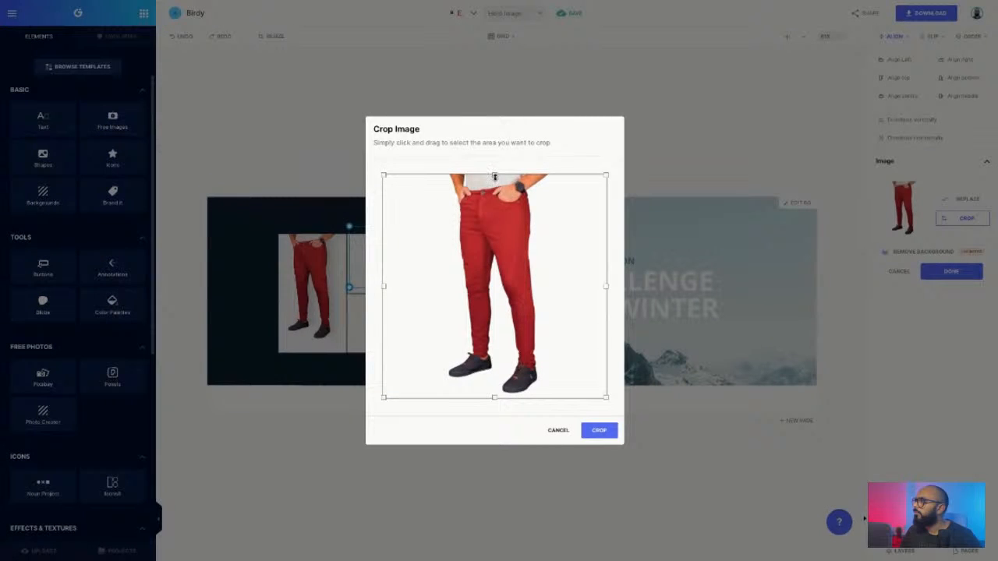
left_click_drag(494, 177, 494, 213)
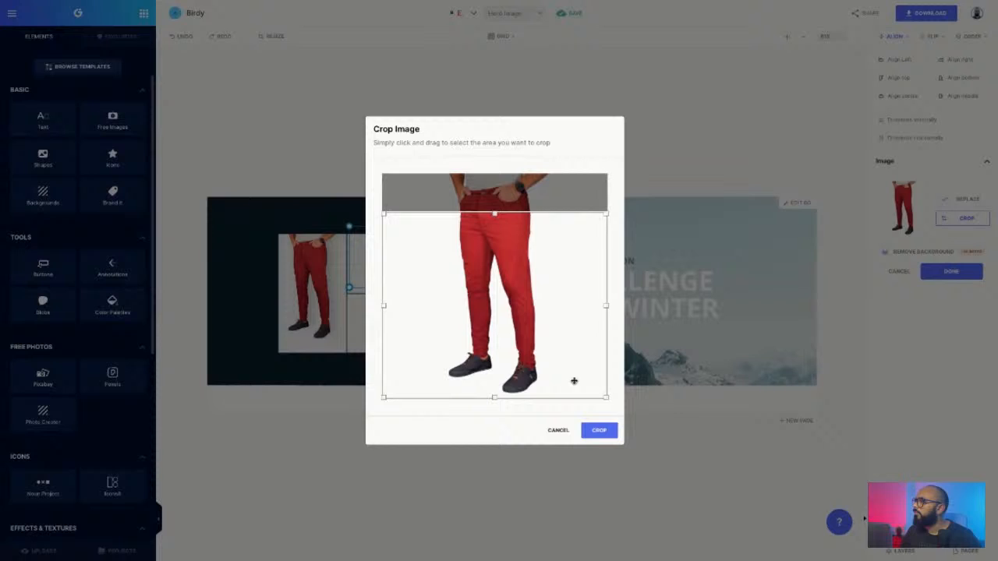
left_click(598, 431)
left_click_drag(379, 251, 382, 258)
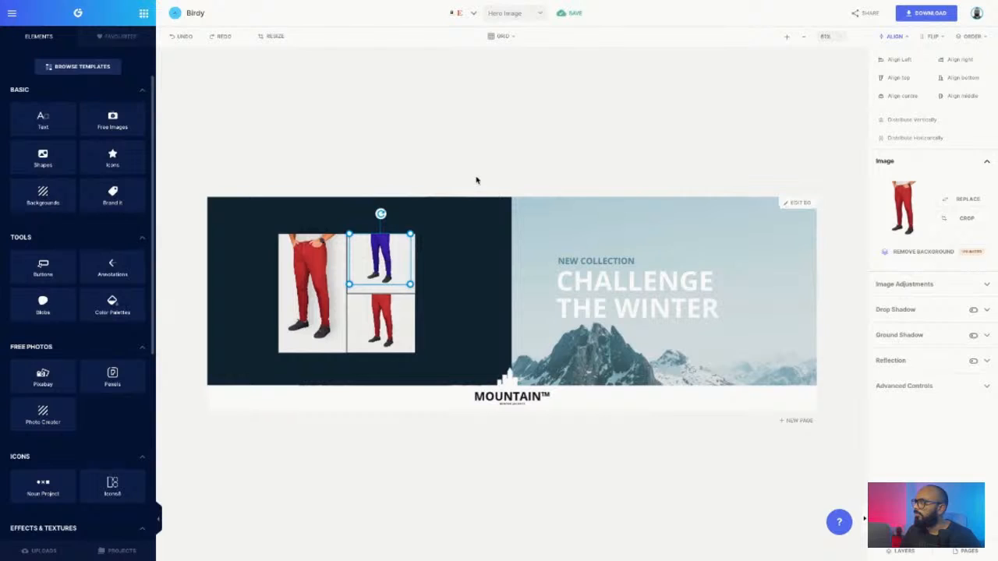
left_click(456, 205)
Shift the lower red trousers photo's hue so the trousers turn green.
left_click(382, 311)
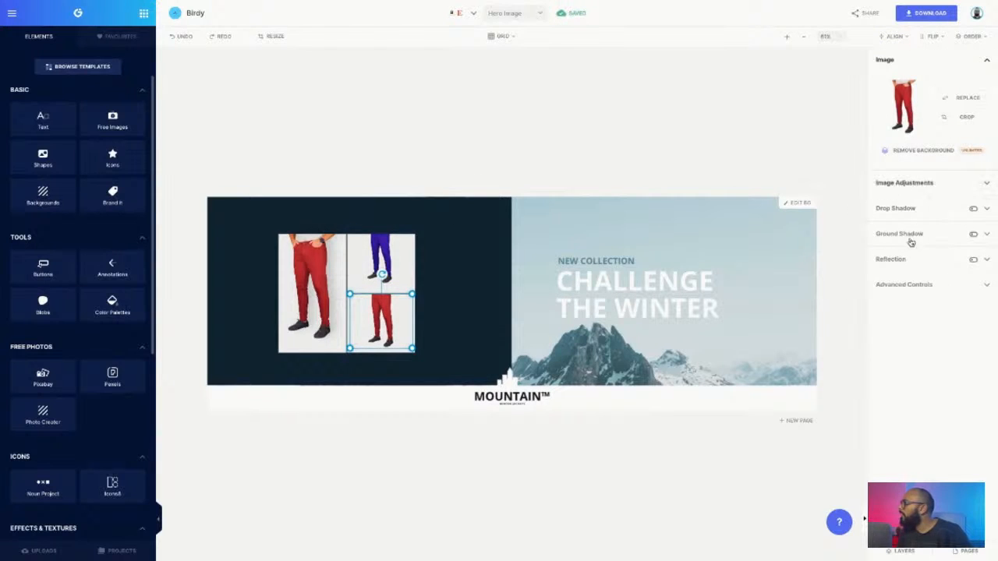
left_click(904, 186)
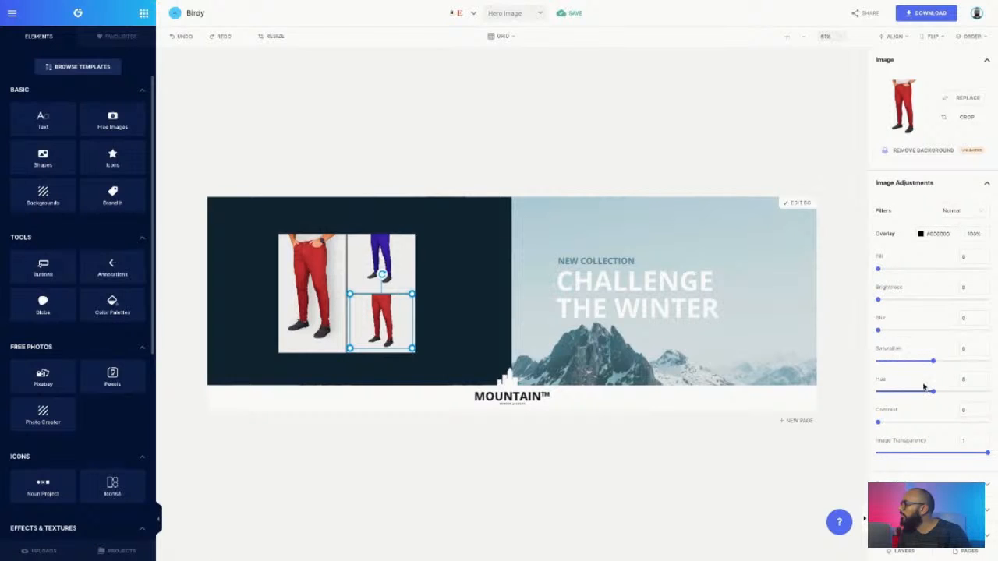
left_click_drag(973, 397, 975, 397)
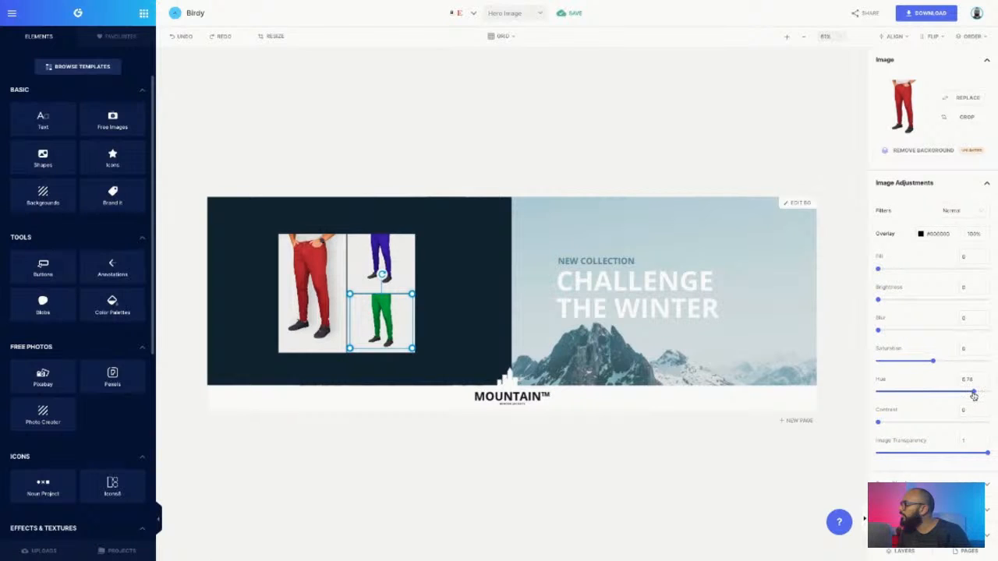
left_click(441, 238)
left_click(386, 268)
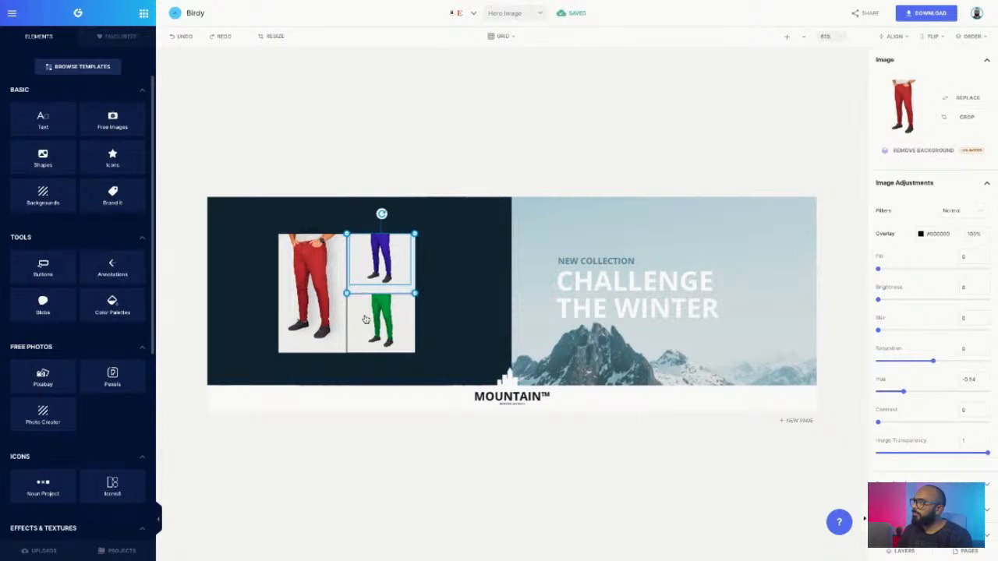
Group the trousers with their white panel and send the bottom-right cell down a layer.
left_click(376, 319, "shift")
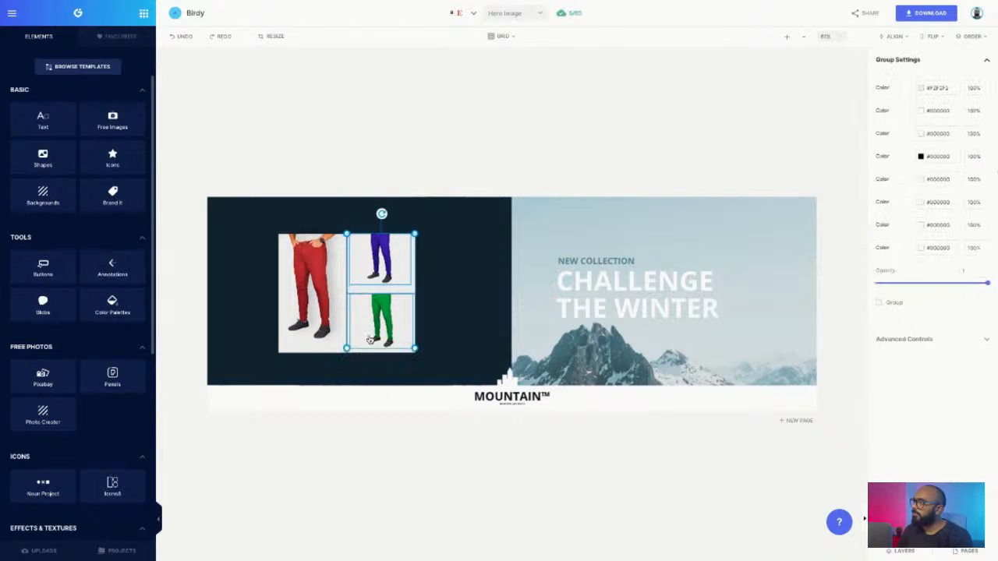
left_click(297, 353, "shift")
left_click(310, 301, "shift")
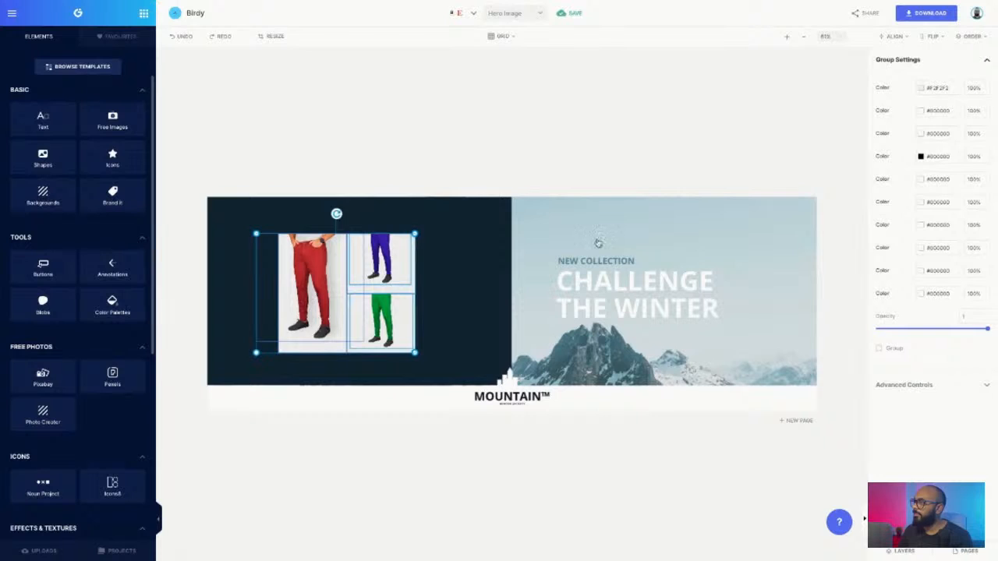
left_click(879, 349)
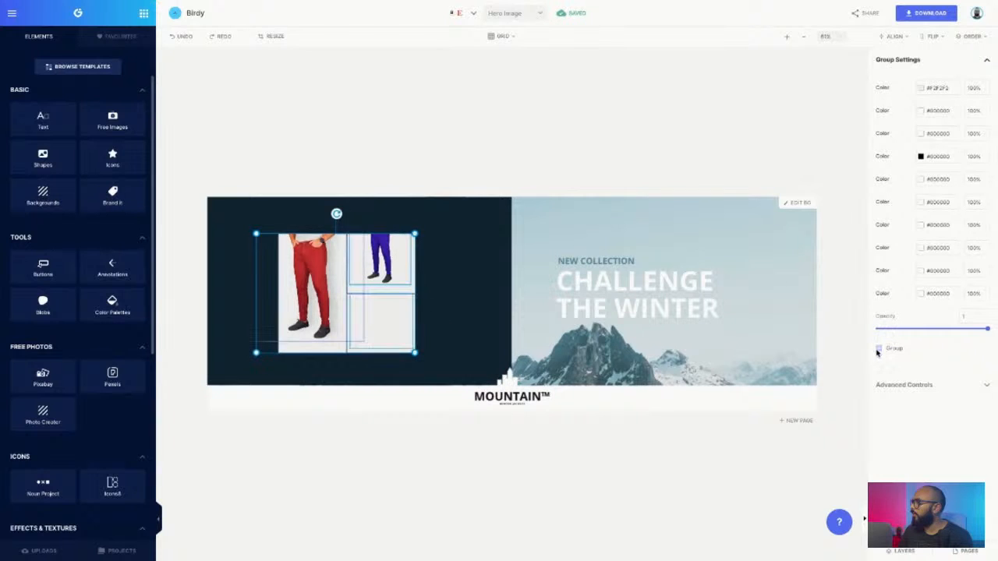
left_click(435, 321)
left_click(407, 321)
right_click(406, 319)
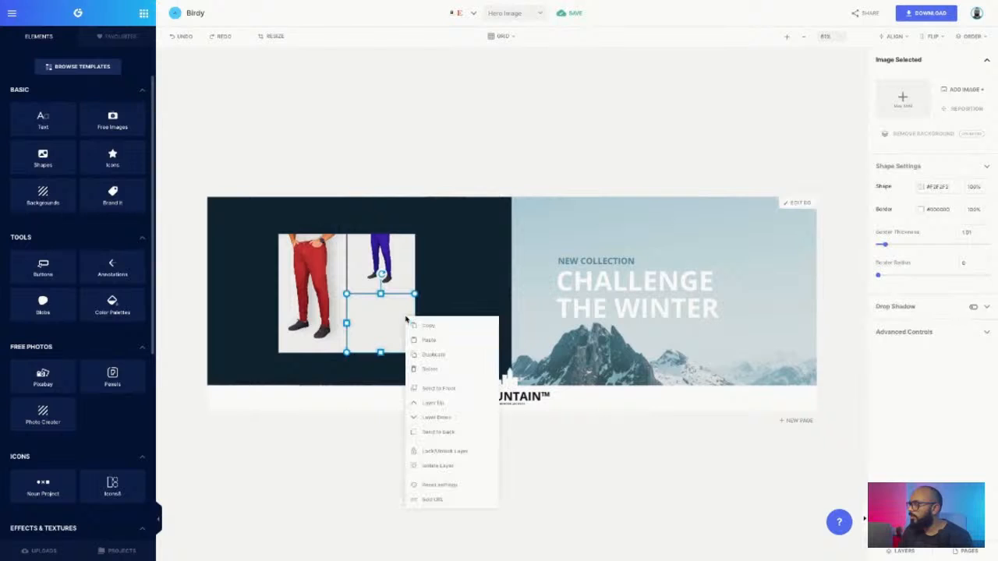
left_click(444, 421)
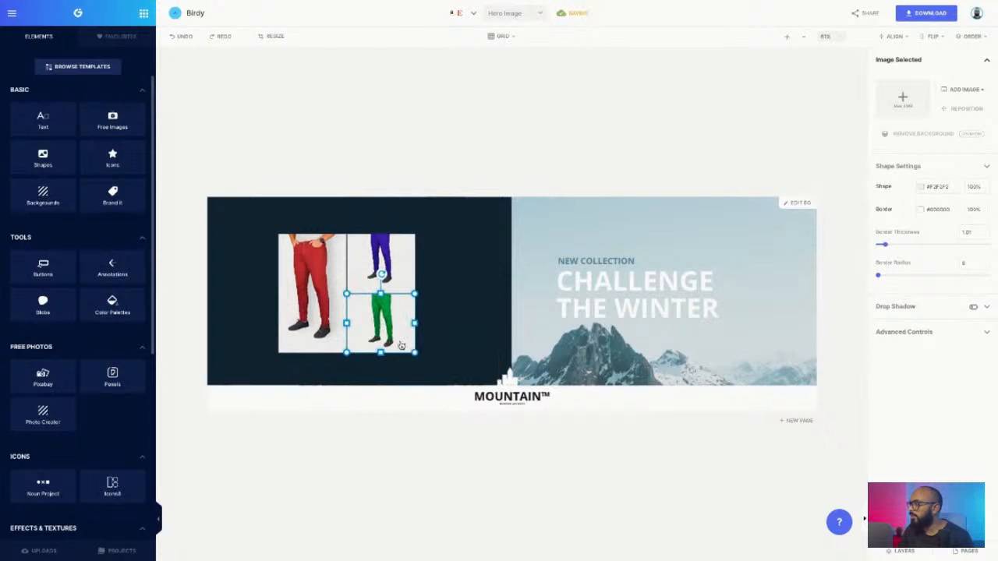
Group the whole trousers grid, enlarge it, and move it up and left.
left_click(384, 321)
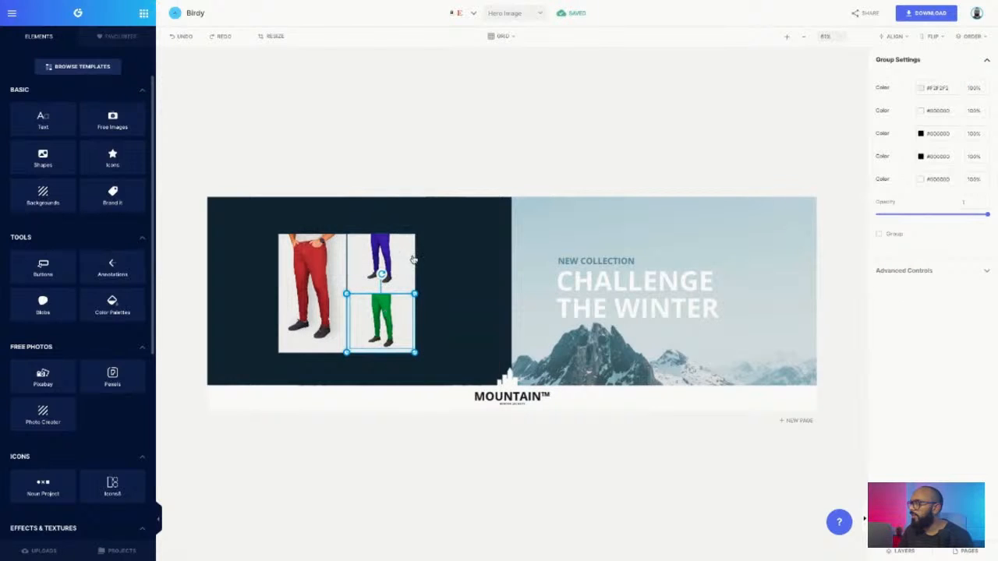
left_click(299, 340)
left_click(318, 283)
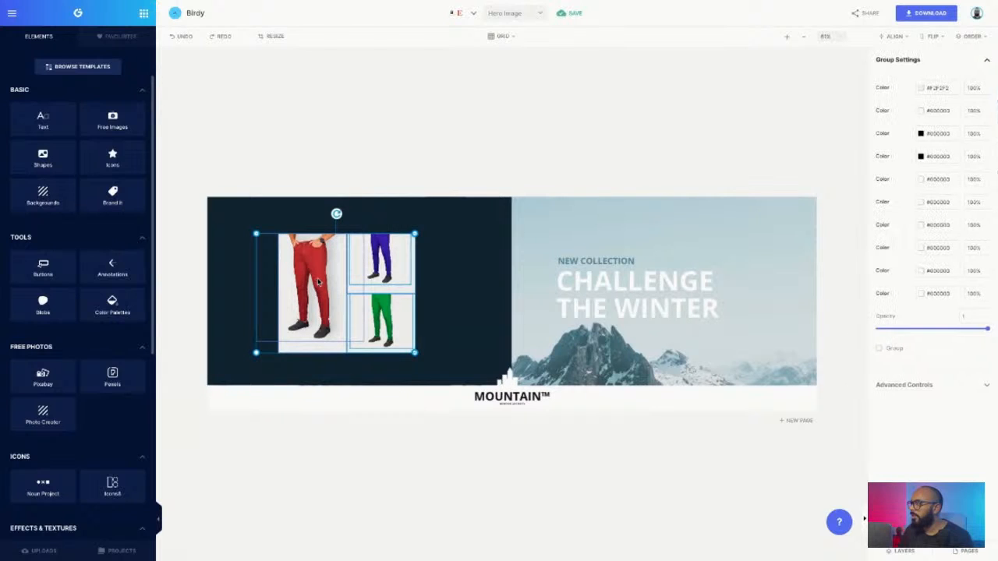
right_click(318, 283)
left_click(358, 430)
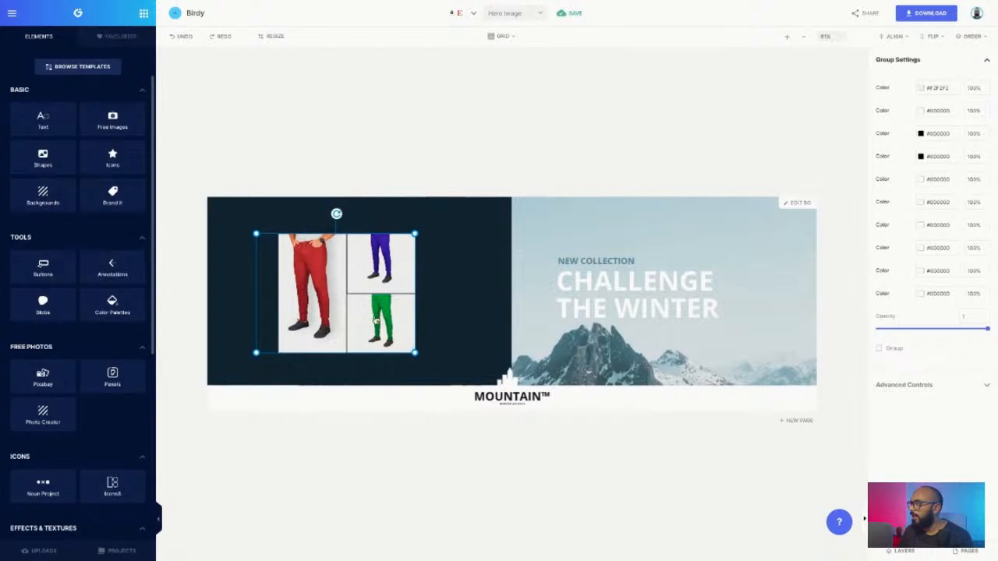
left_click_drag(415, 352, 473, 396)
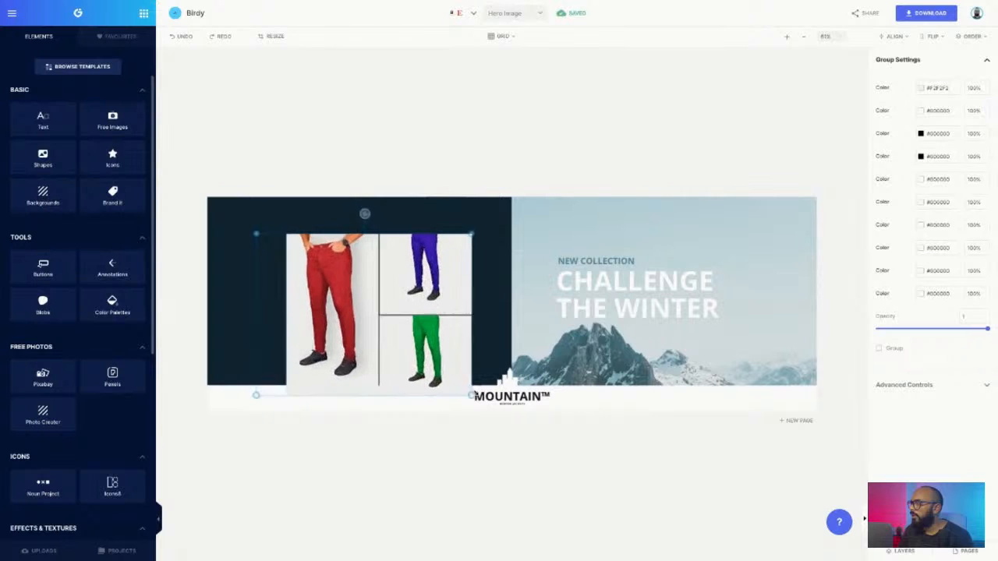
left_click_drag(433, 309, 405, 281)
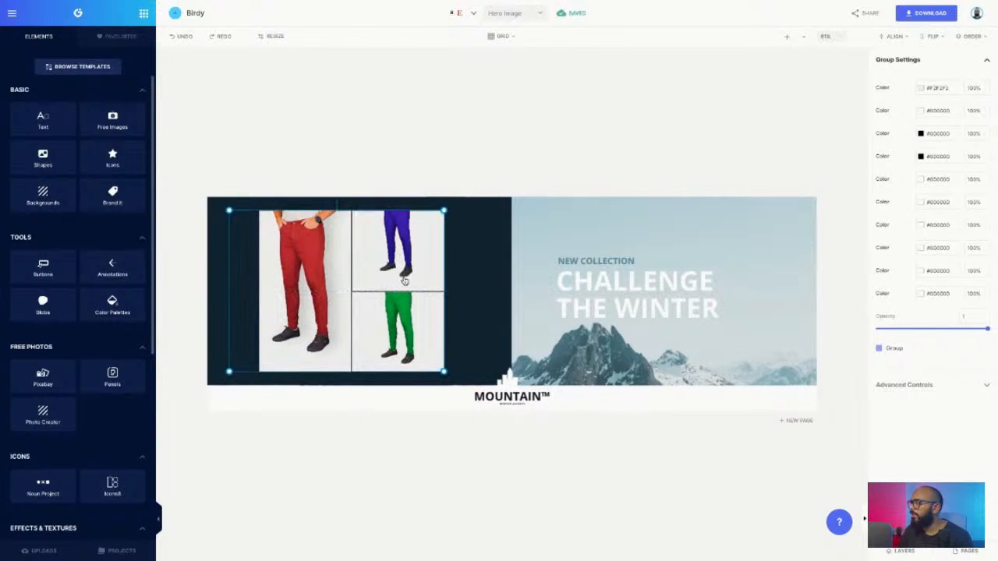
Replace the MOUNTAIN™ logo text with 'Cheeenos'.
left_click(613, 287)
double_click(613, 282)
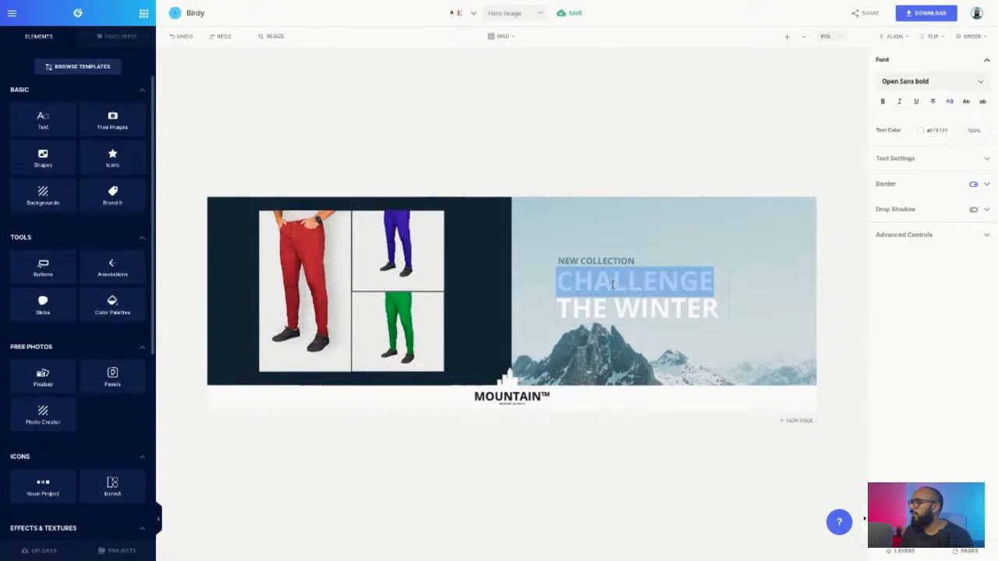
double_click(527, 400)
type("Che")
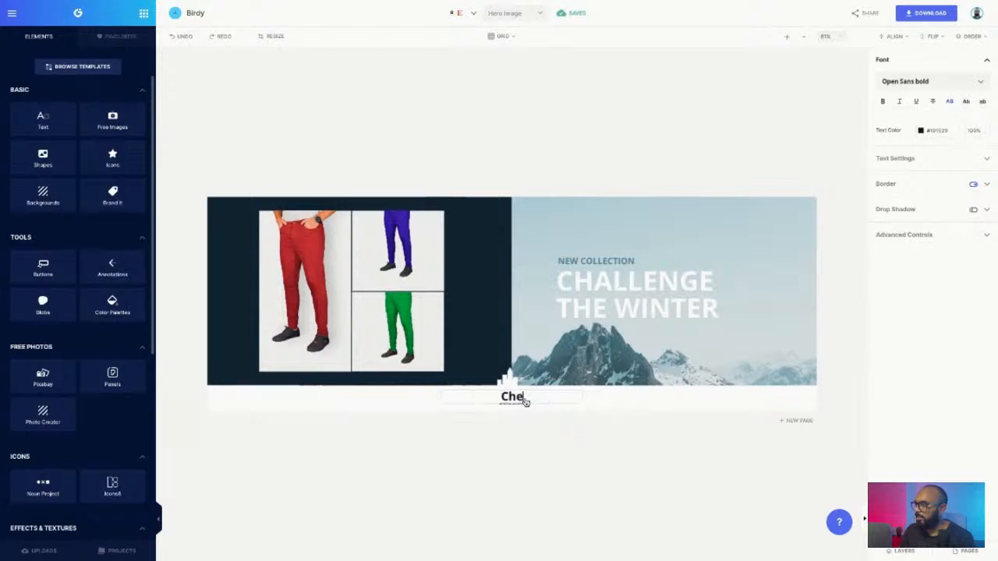
type("eenos")
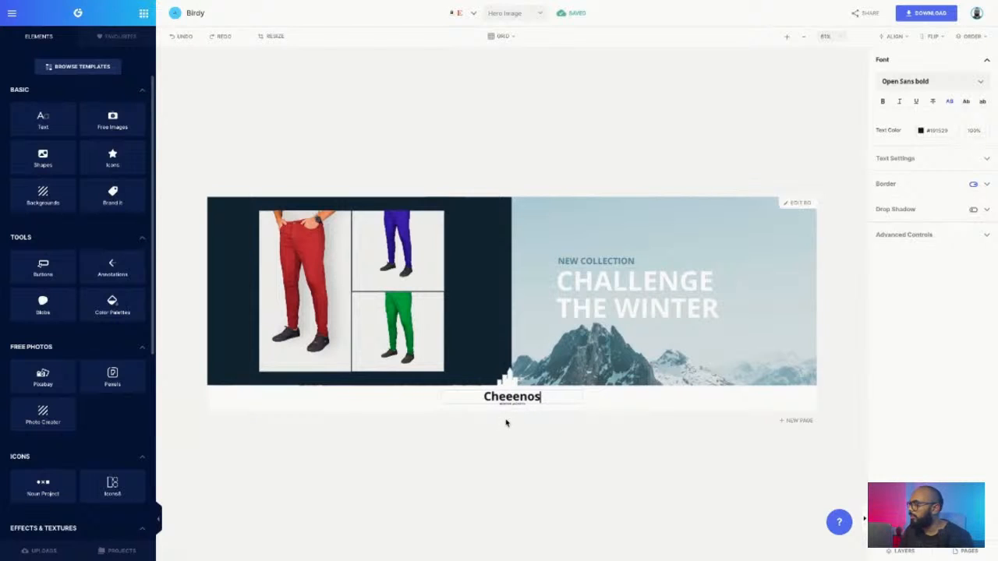
left_click(785, 36)
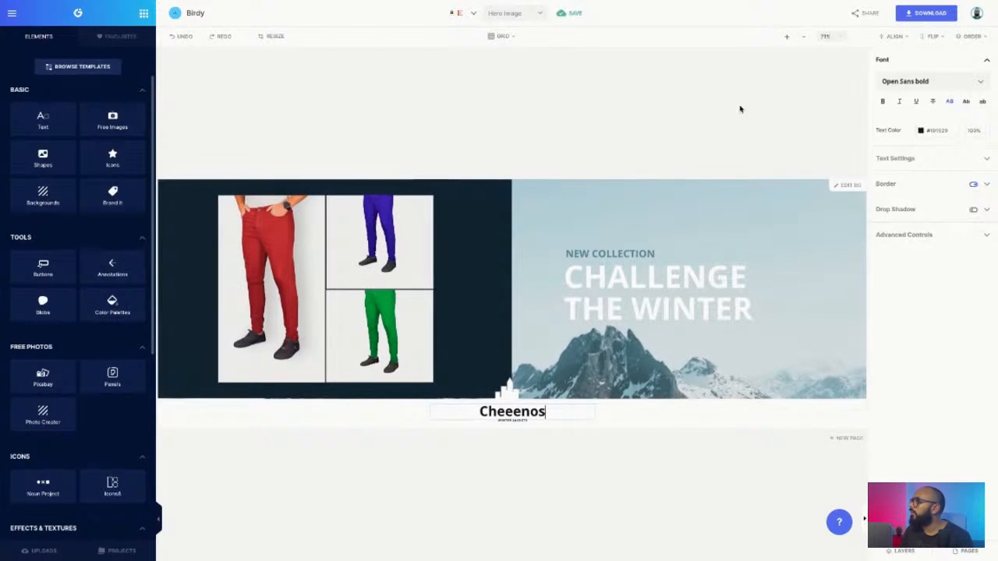
Edit the small caption under the Cheeenos logo to read Skinny Fit.
left_click(506, 420)
double_click(507, 423)
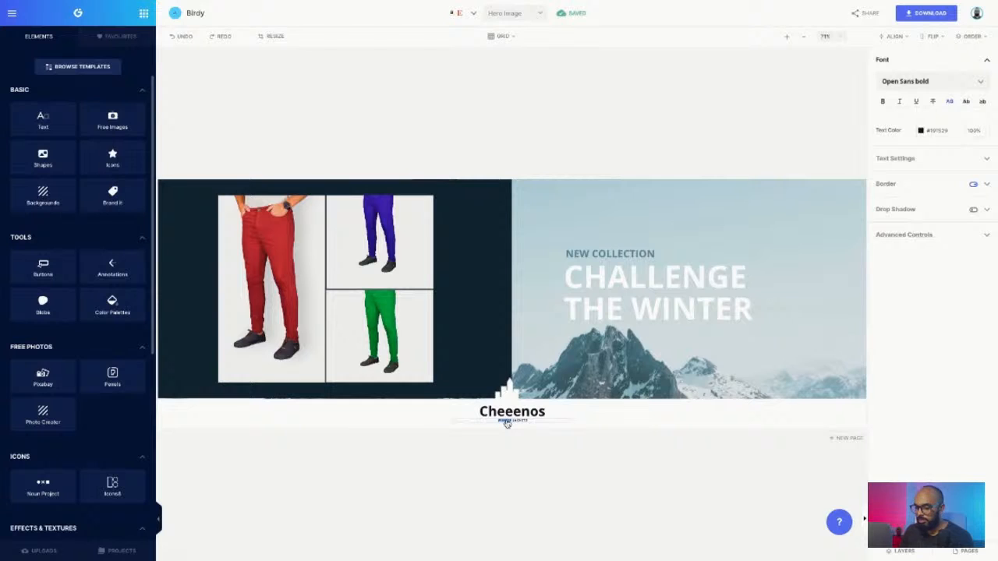
left_click(521, 454)
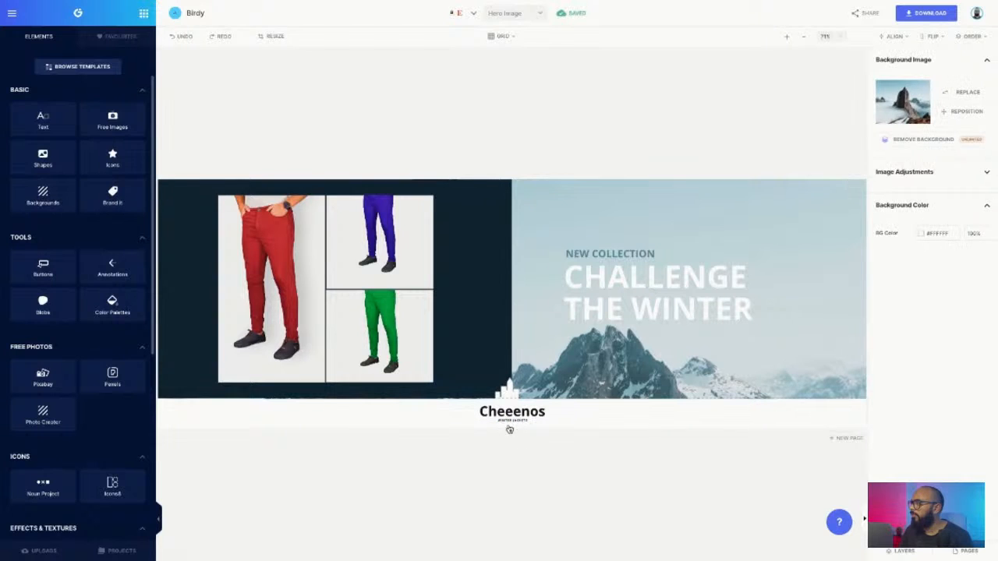
left_click(508, 425)
double_click(508, 424)
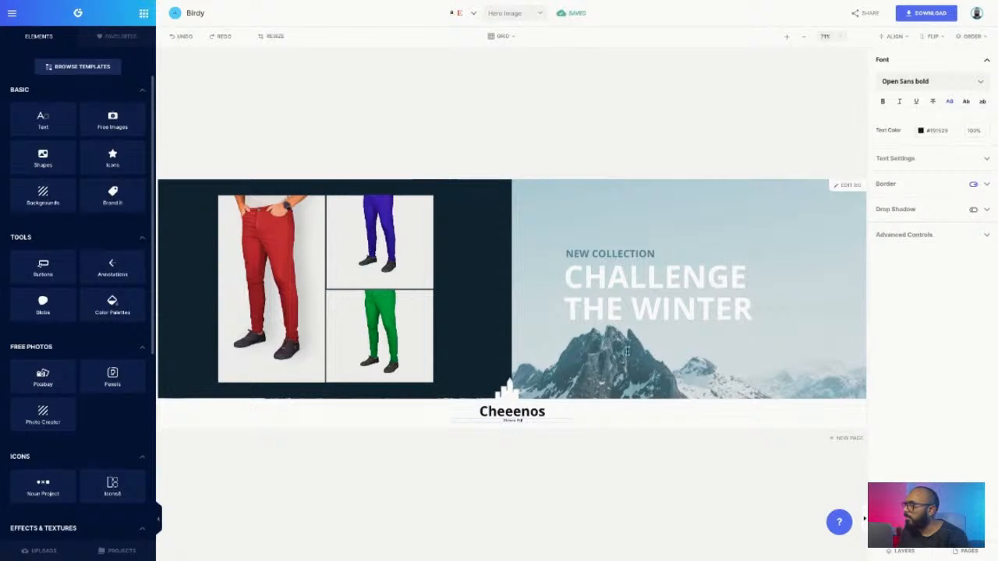
Change WINTER in the heading to CITY so it reads CHALLENGE THE CITY.
double_click(608, 270)
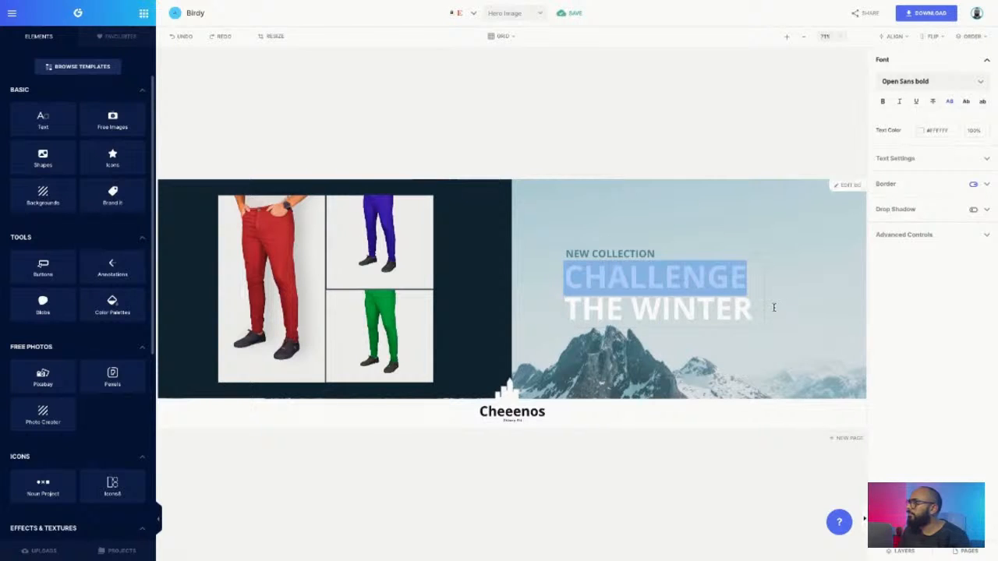
key("ctrl+a")
left_click(663, 299)
left_click_drag(631, 310, 775, 314)
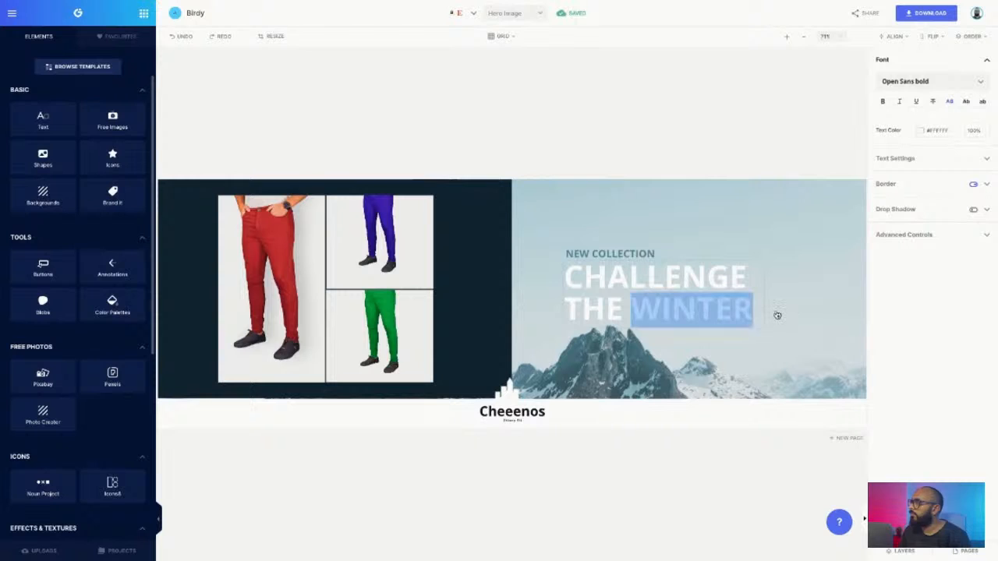
type("CU")
key("BackSpace")
type("ITY")
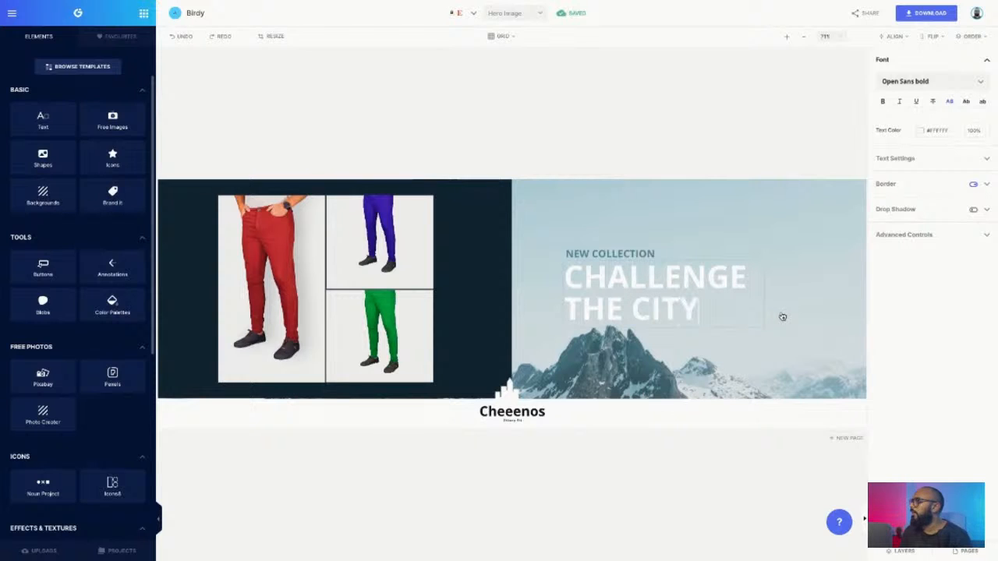
left_click(969, 551)
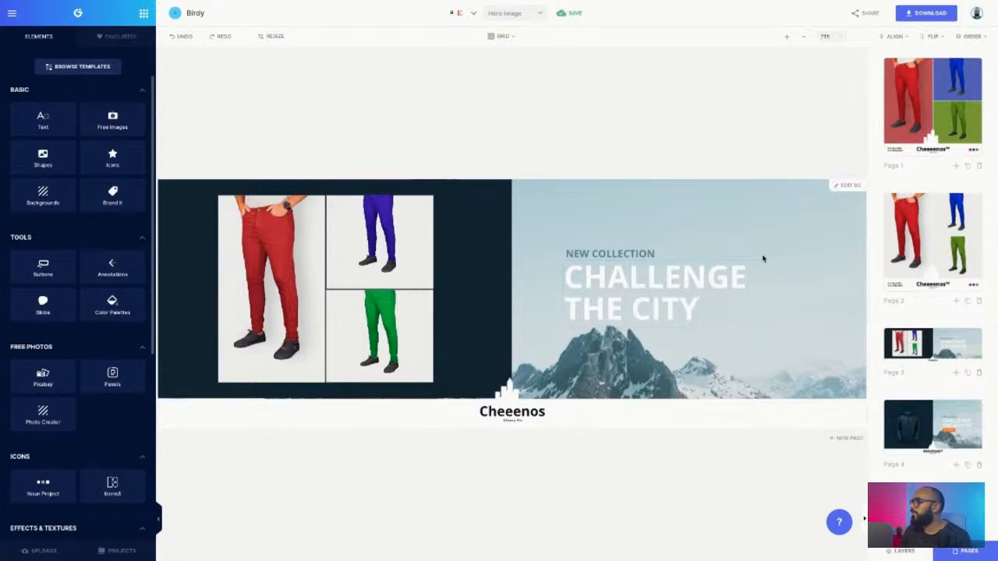
Replace the mountain background with the pink sunset skyline from the Cityscapes backgrounds.
left_click(953, 551)
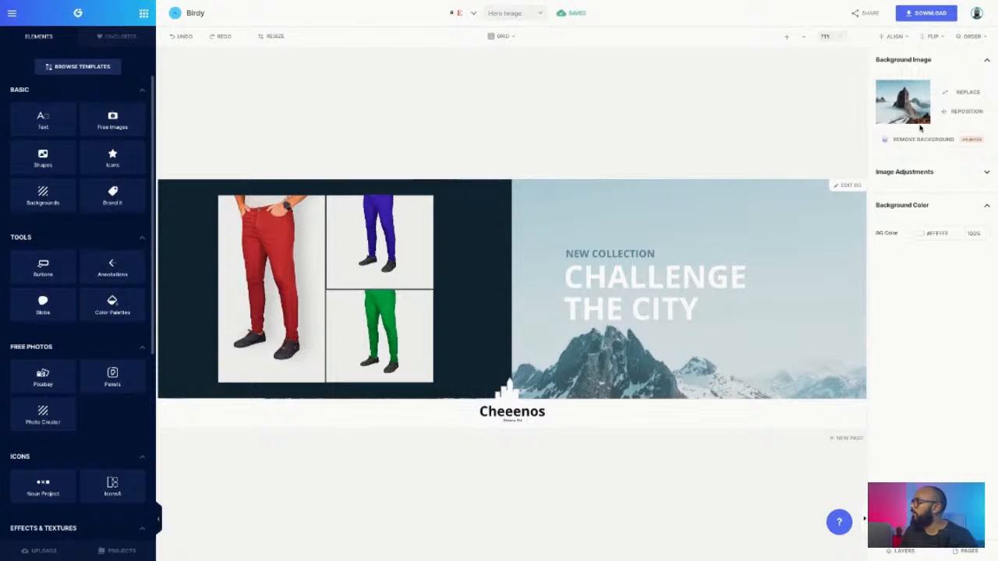
left_click(964, 92)
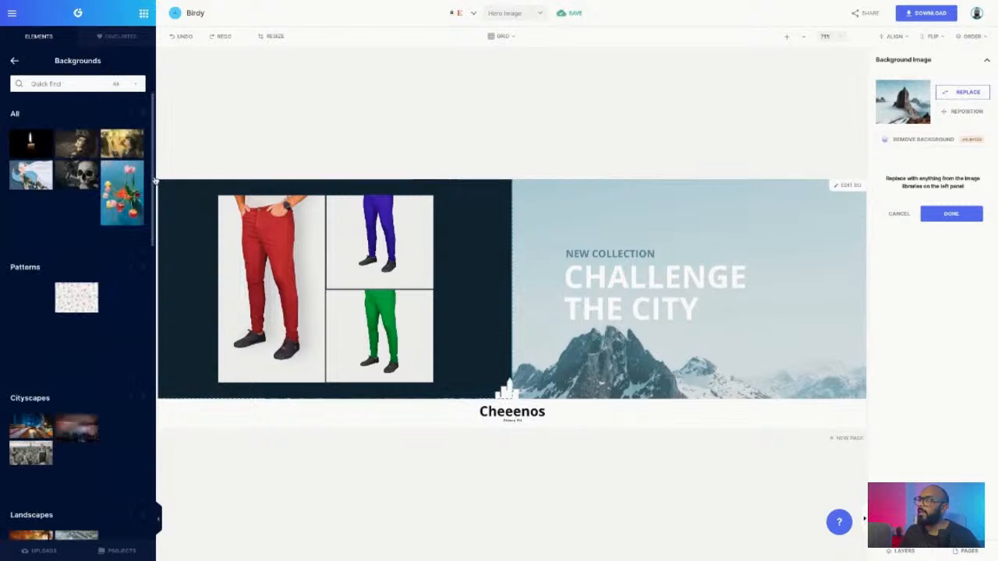
scroll(47, 297, "down", 4)
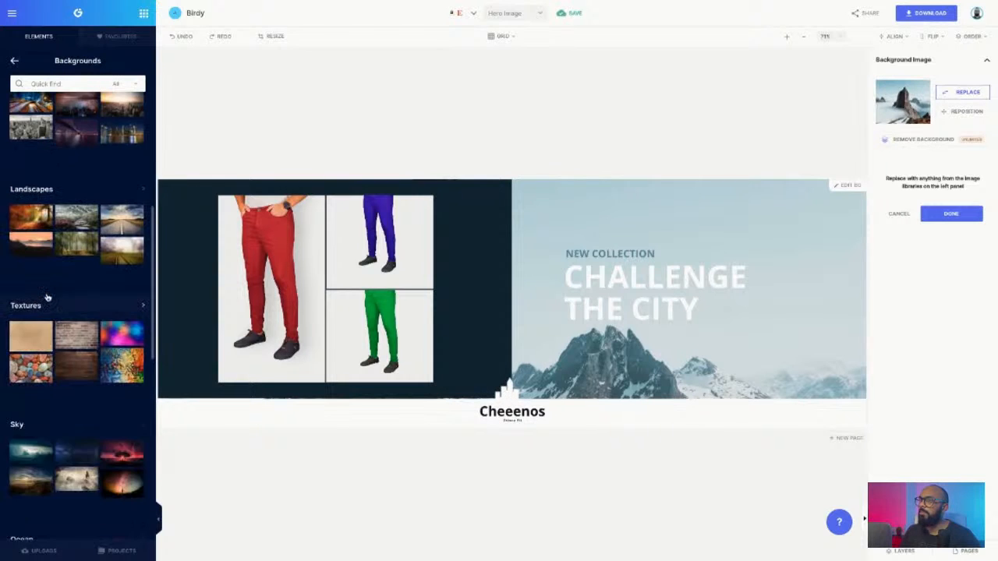
scroll(40, 203, "up", 1)
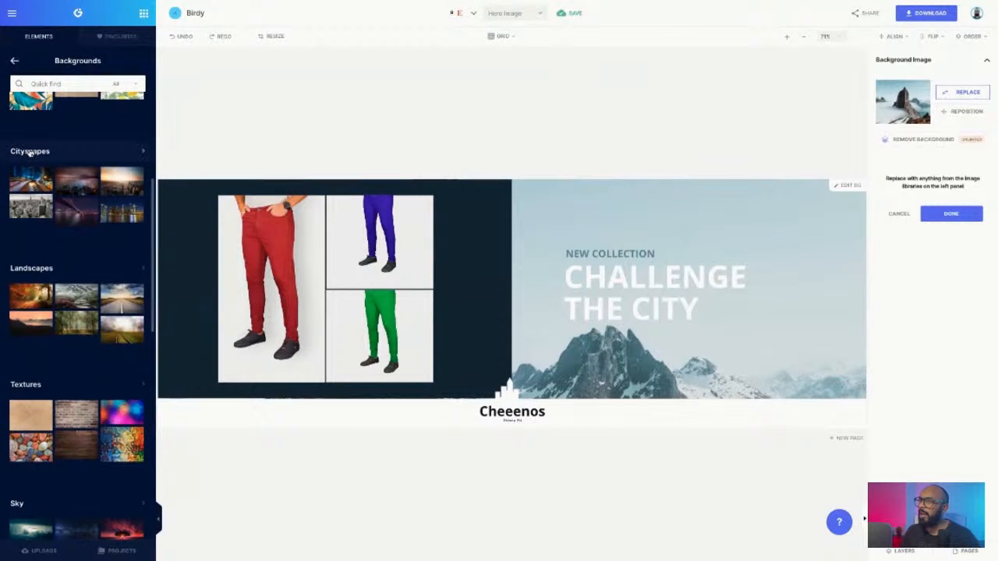
left_click(30, 151)
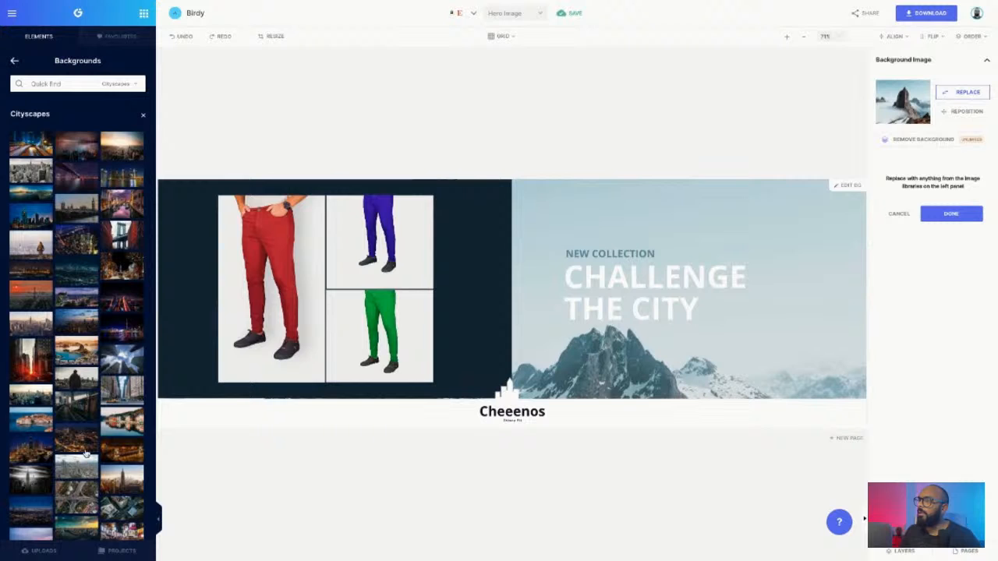
scroll(119, 284, "down", 4)
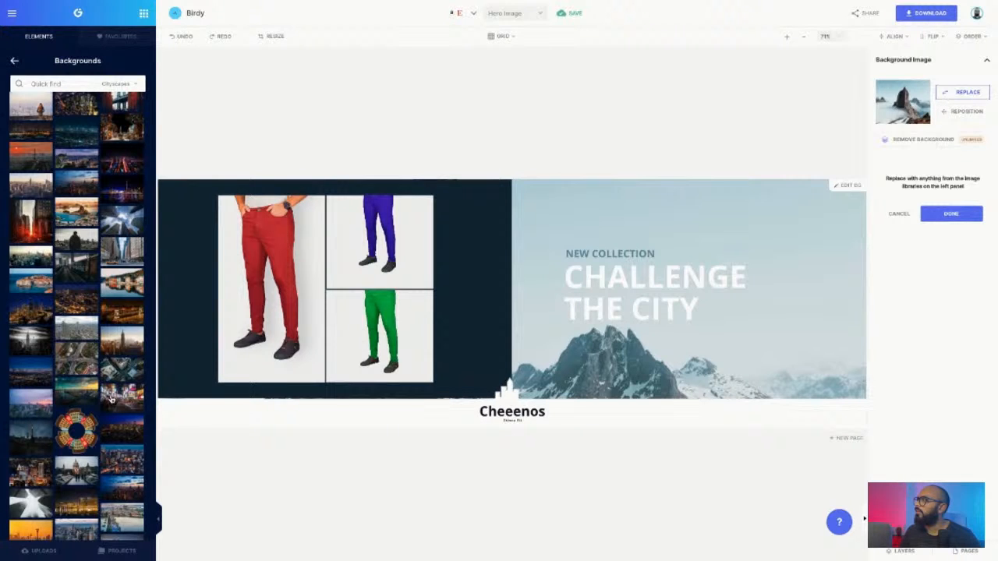
scroll(97, 363, "down", 1)
scroll(97, 363, "up", 1)
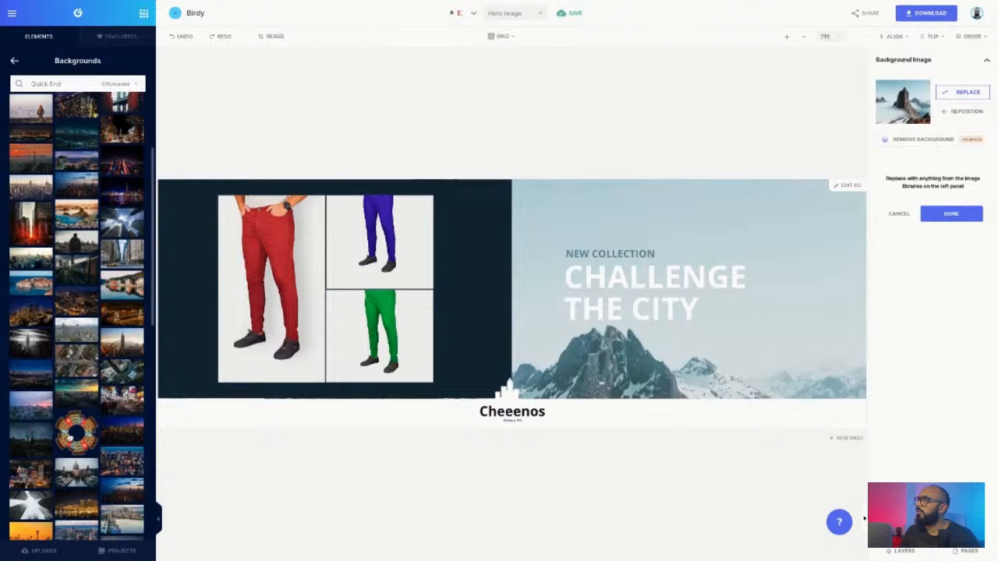
left_click(36, 399)
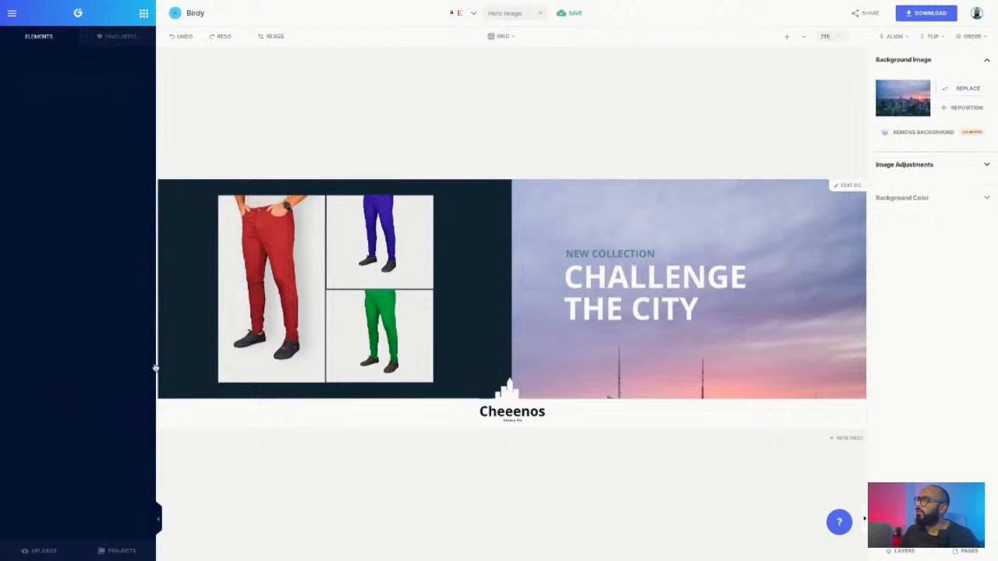
Reposition the skyline photo to show the buildings and darken it with the Fill adjustment.
left_click(971, 108)
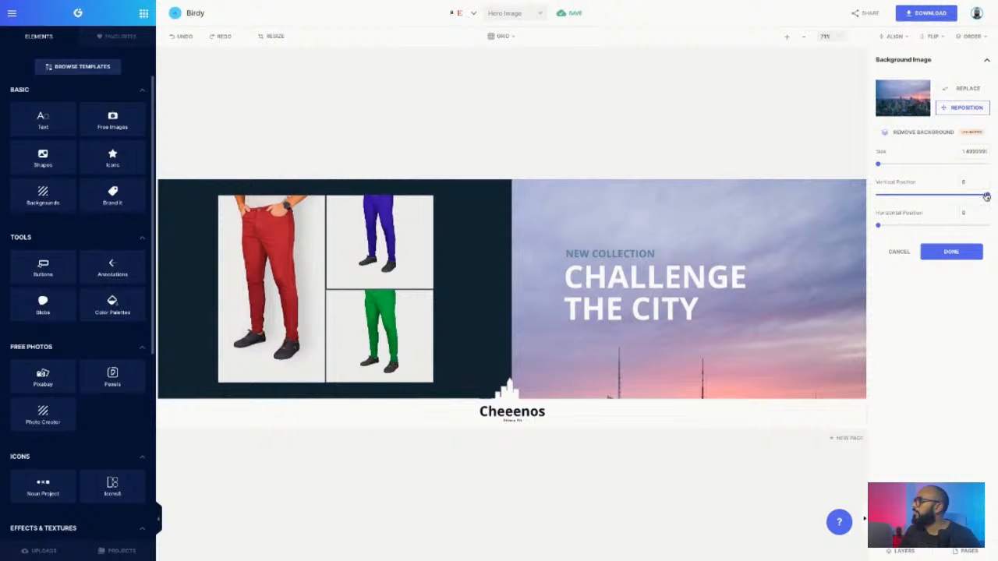
left_click_drag(959, 198, 877, 205)
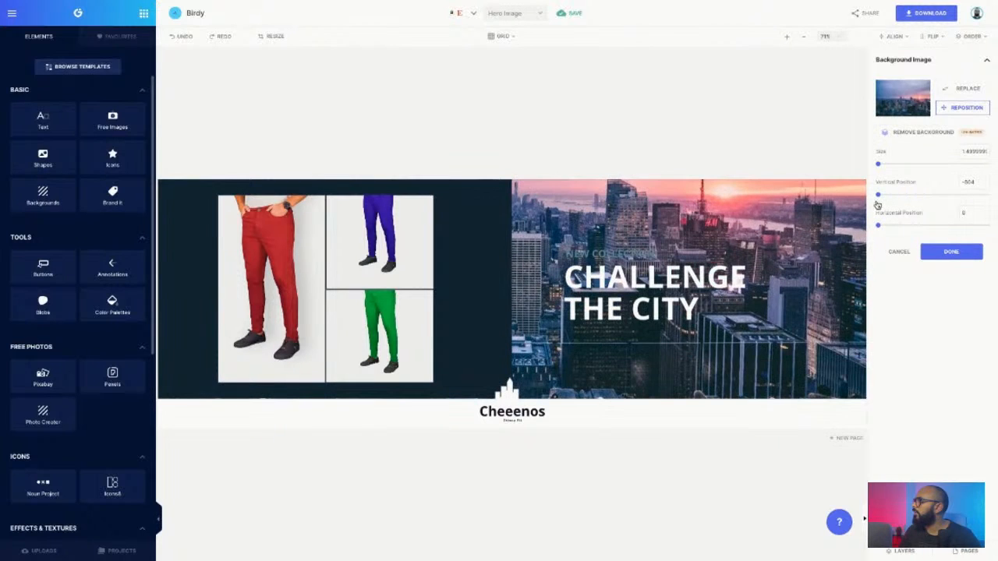
left_click(901, 207)
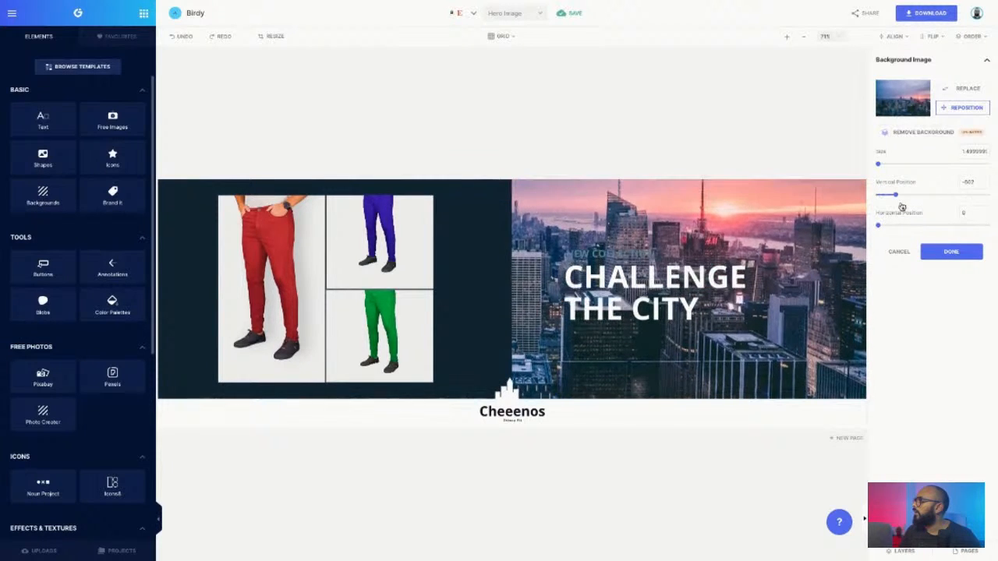
left_click(950, 252)
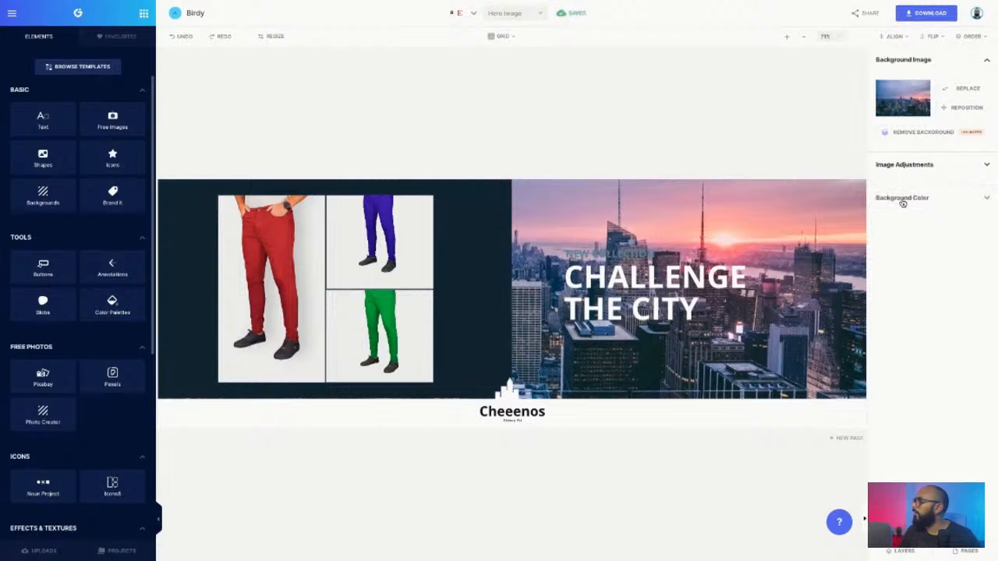
left_click(902, 198)
left_click(906, 167)
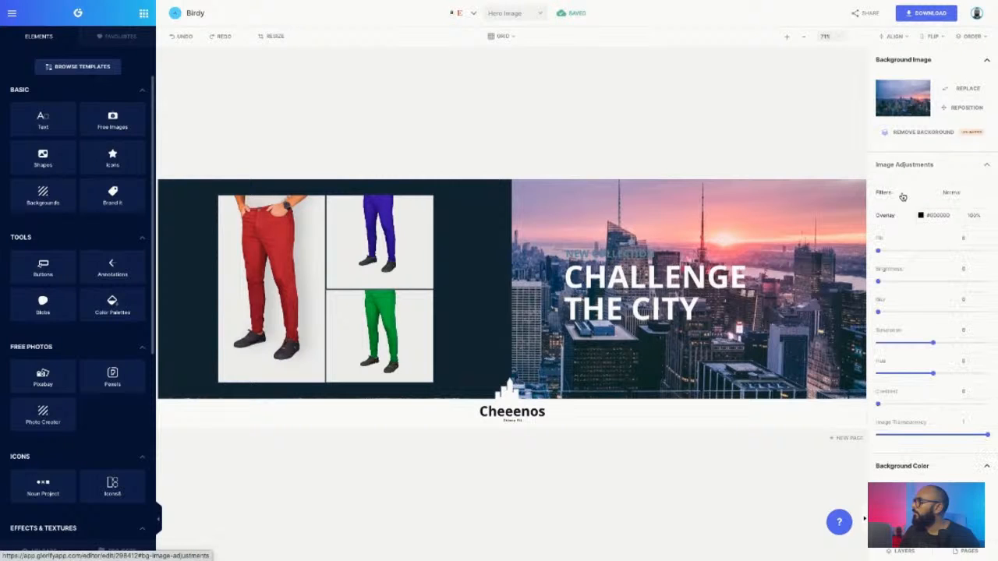
left_click_drag(879, 251, 927, 257)
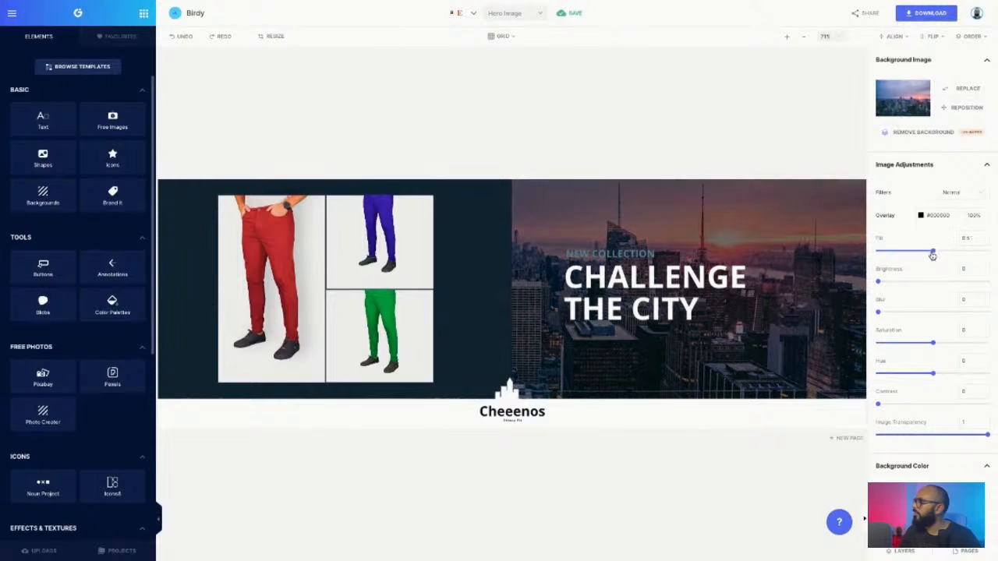
left_click(496, 239)
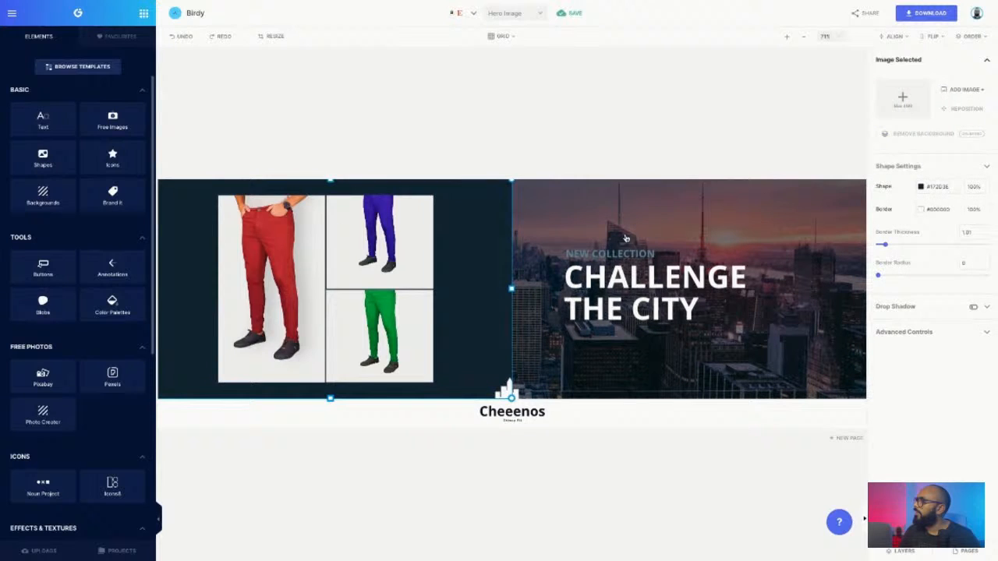
Make the panel behind the trousers white and the bottom strip near-black.
left_click(921, 187)
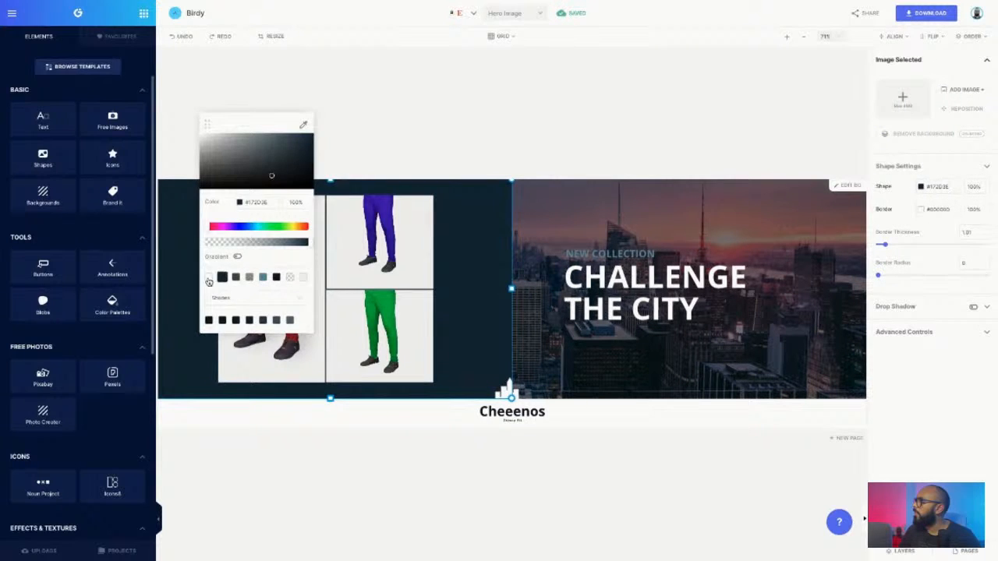
left_click(208, 277)
left_click(479, 431)
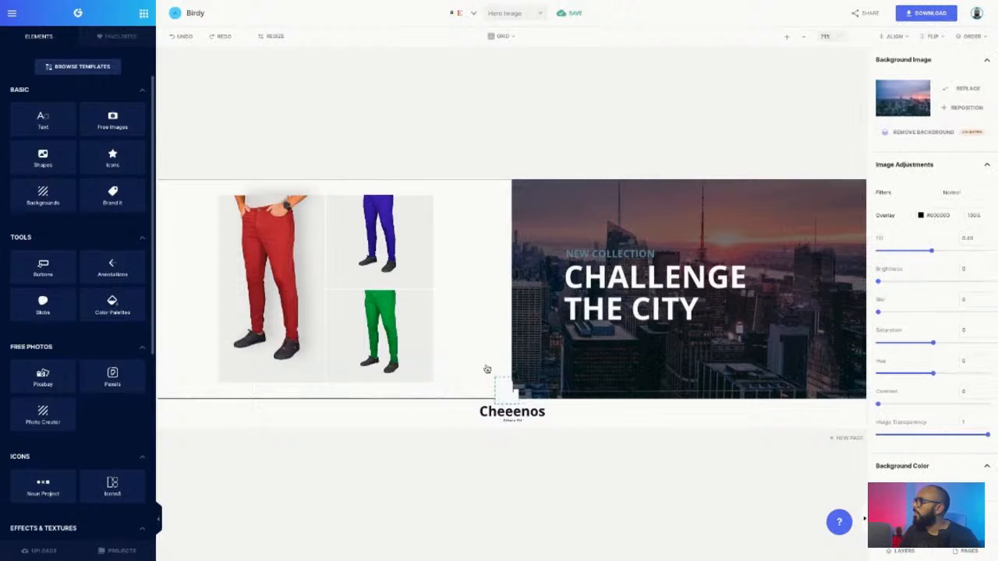
left_click(436, 412)
left_click(512, 399)
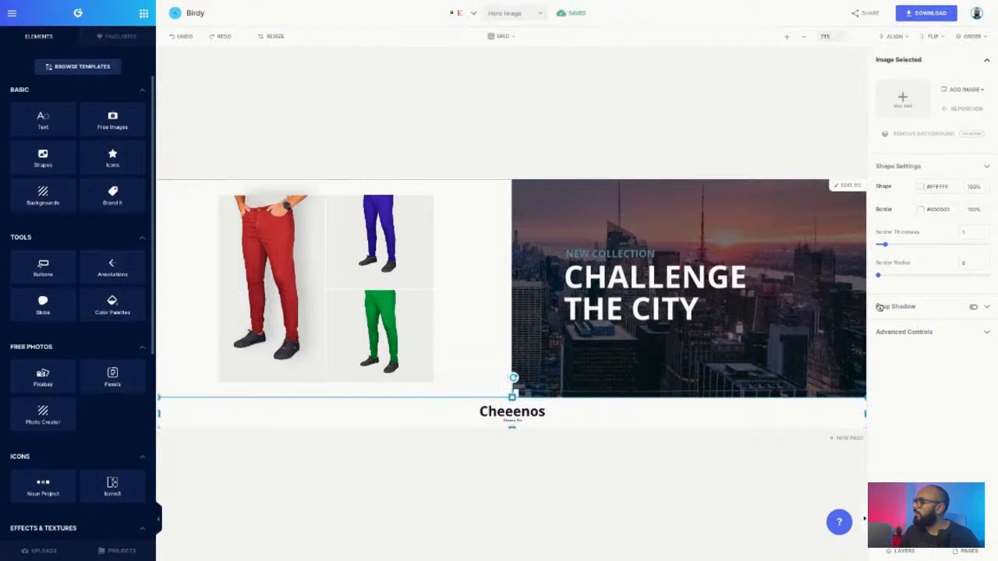
left_click(921, 187)
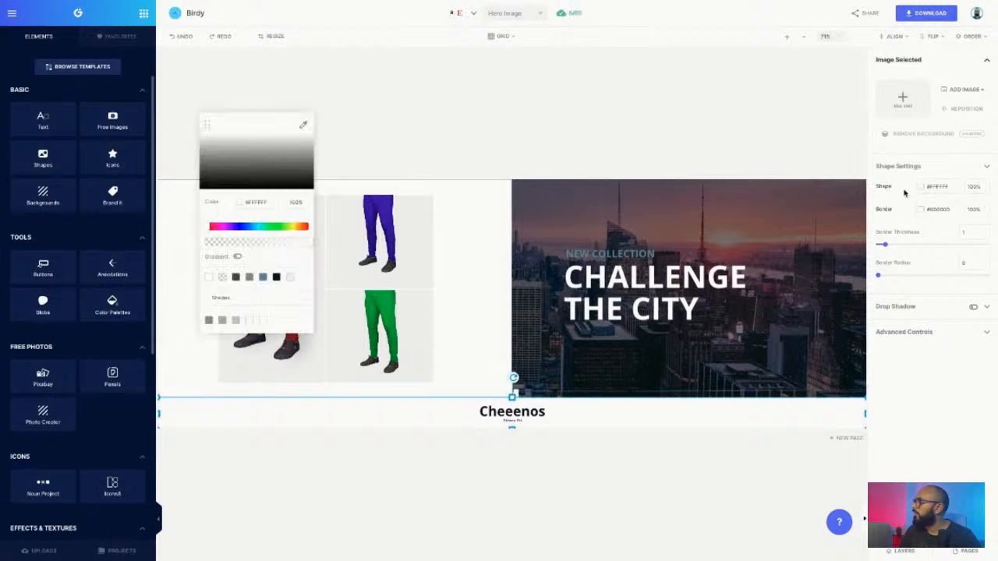
left_click(266, 279)
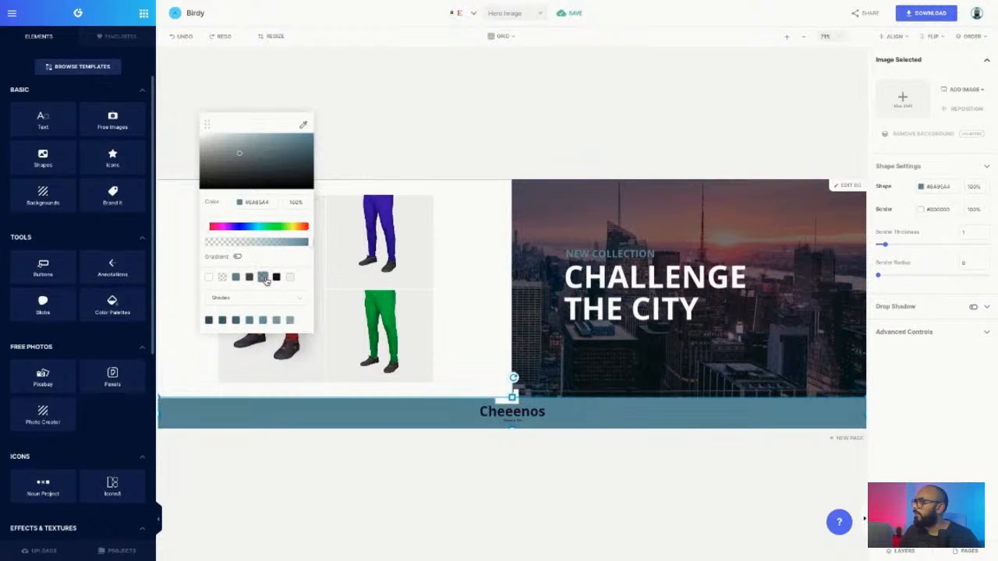
left_click(275, 278)
Make the Cheeenos logo text white.
left_click(536, 420)
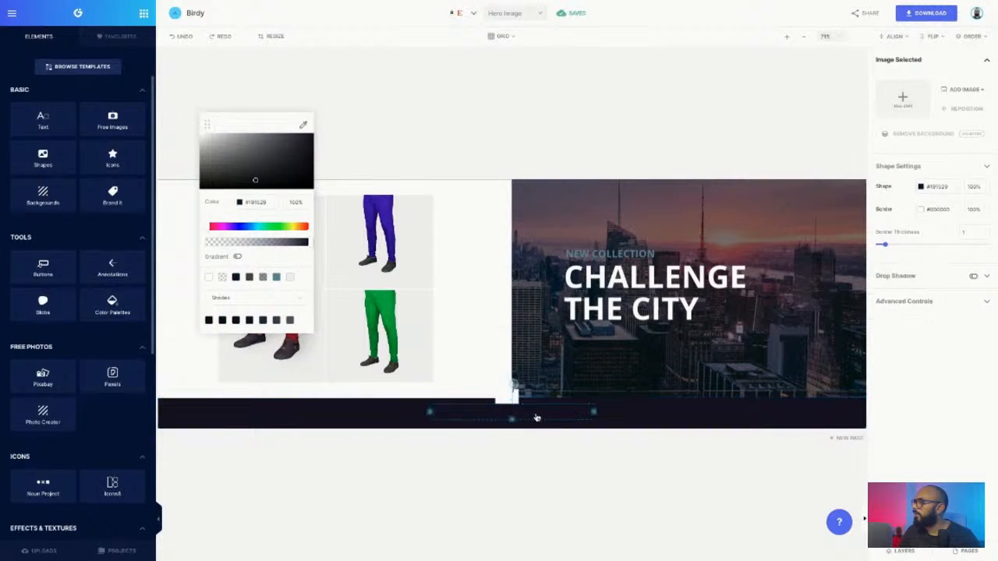
left_click(921, 131)
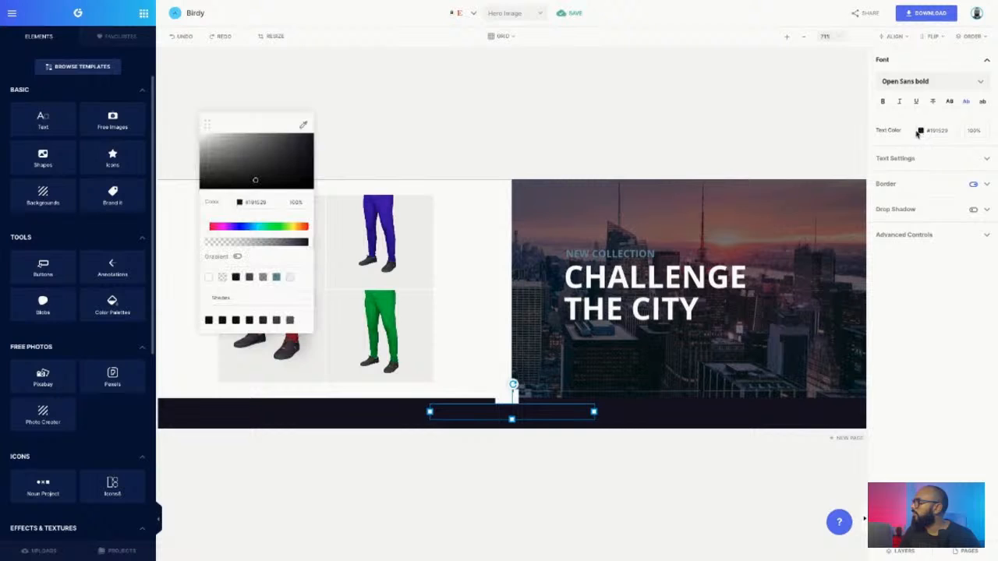
left_click(524, 426)
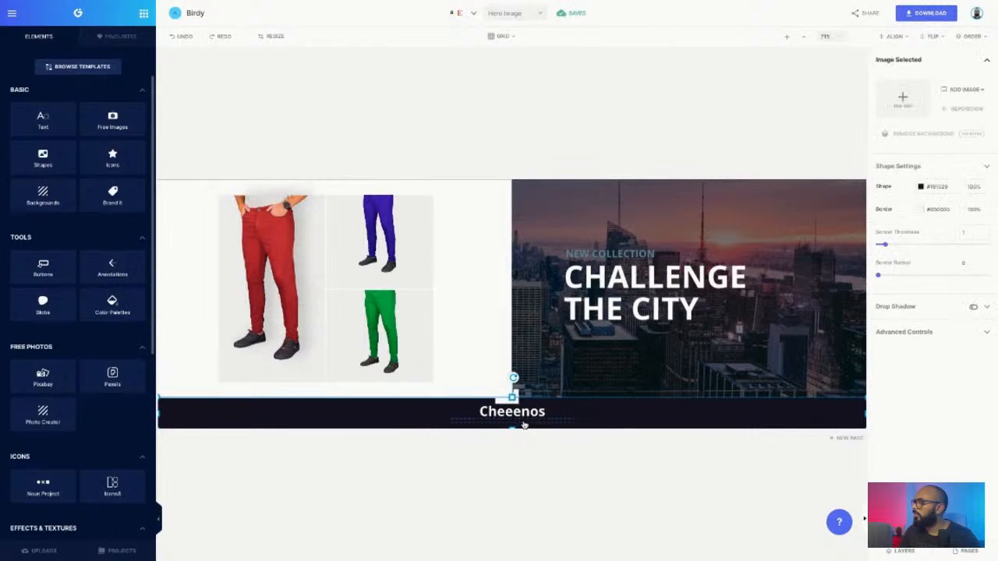
left_click(513, 414)
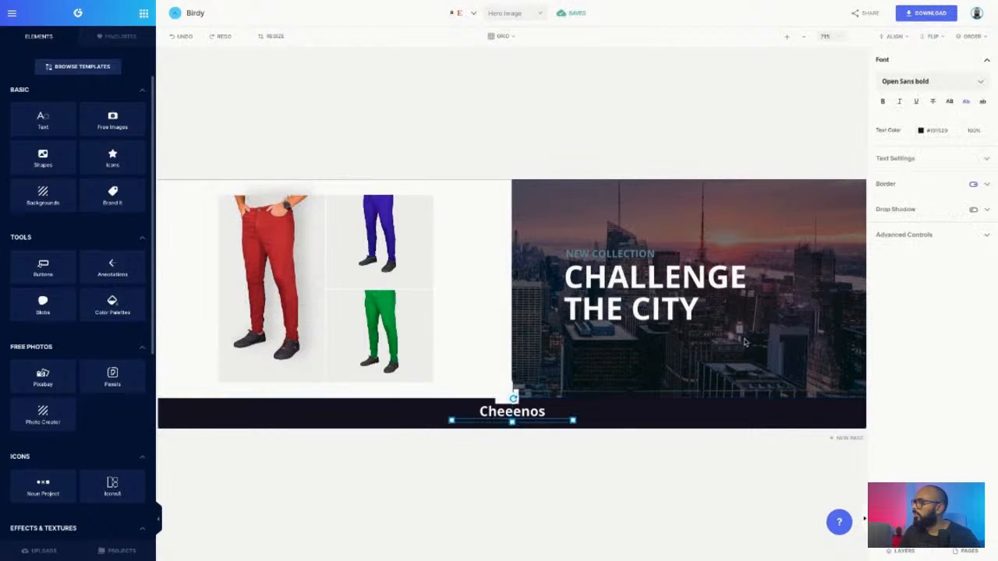
left_click(921, 130)
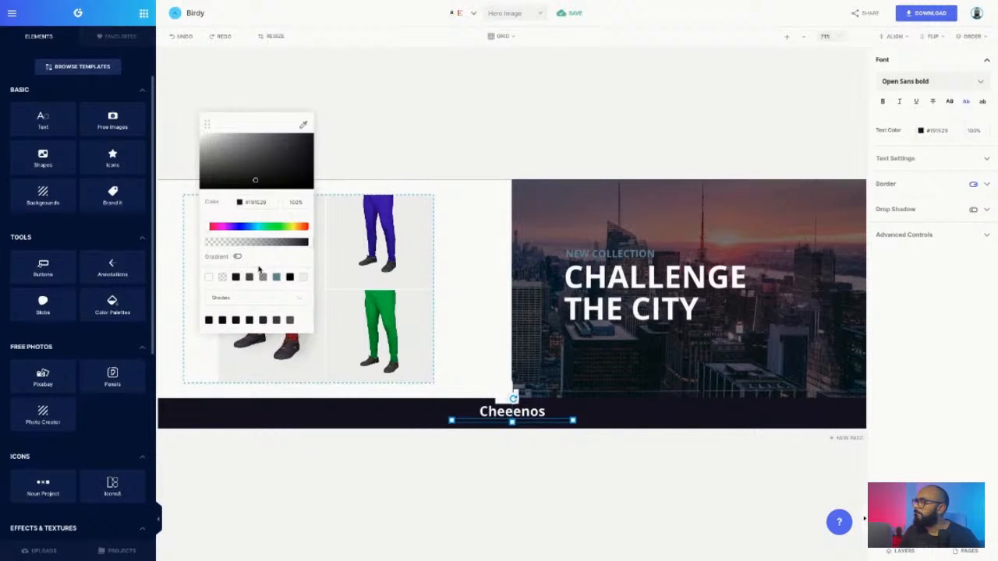
left_click(208, 277)
Set the skyline icon above Cheeenos to black.
left_click(509, 388)
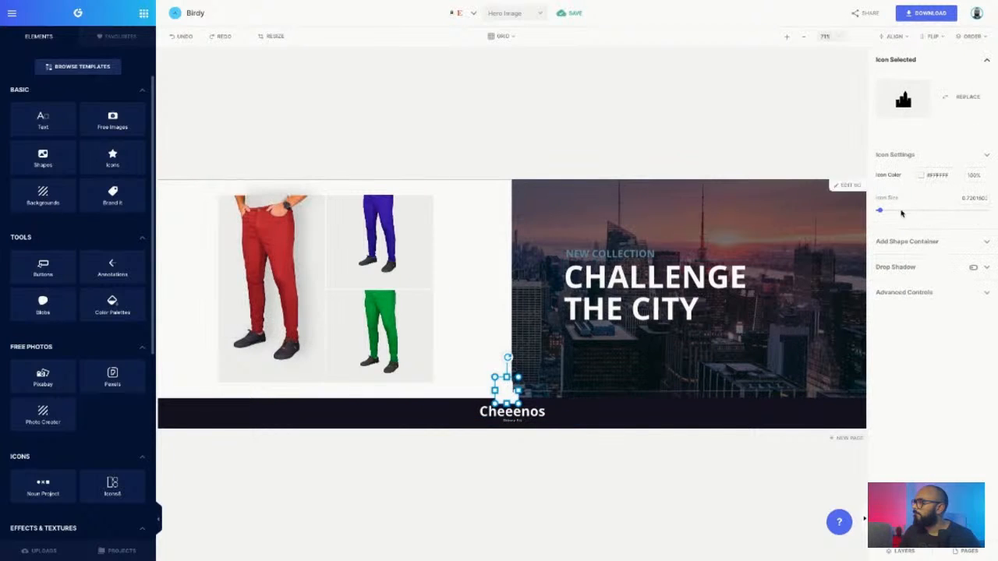
left_click(921, 175)
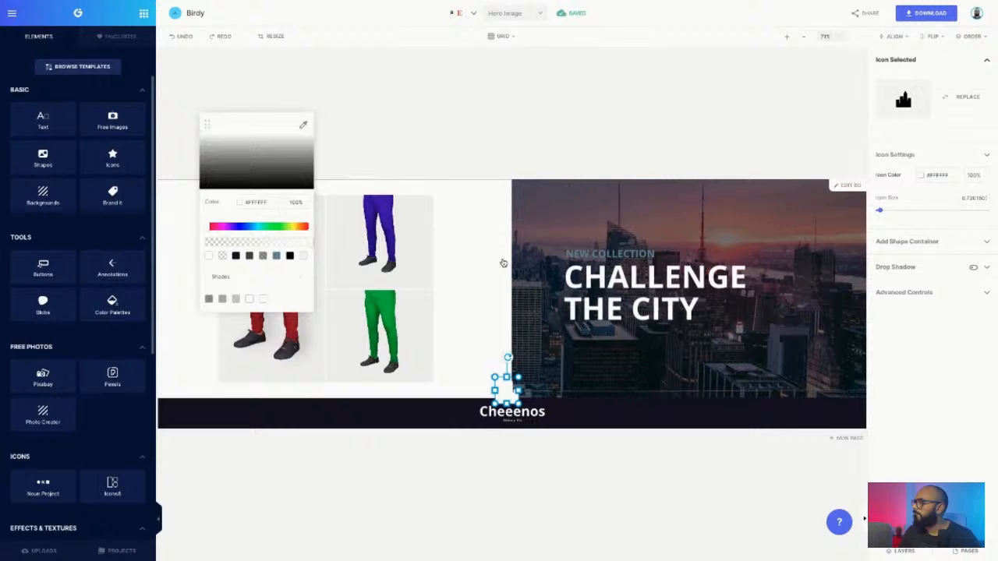
left_click(290, 256)
left_click(608, 304)
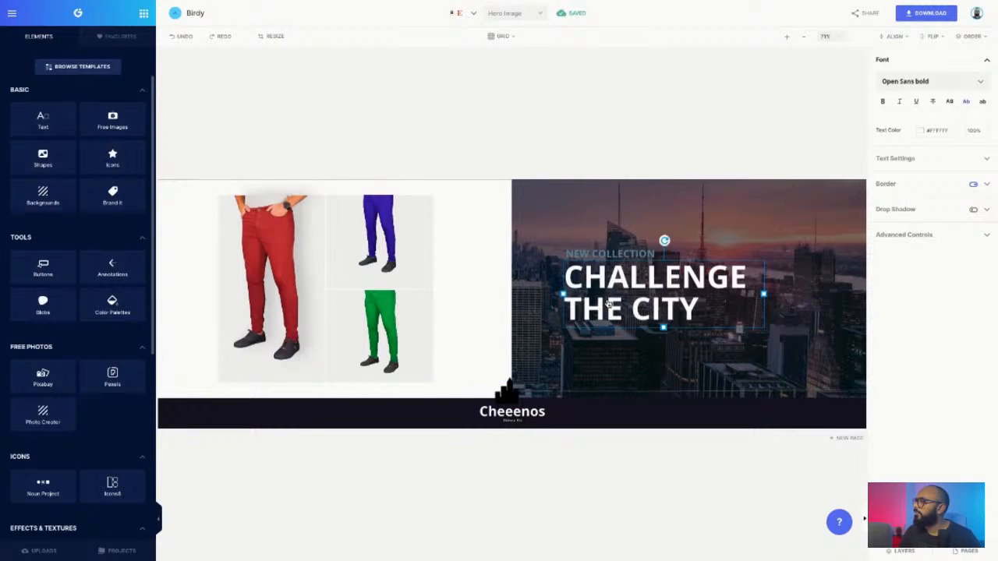
left_click(765, 241)
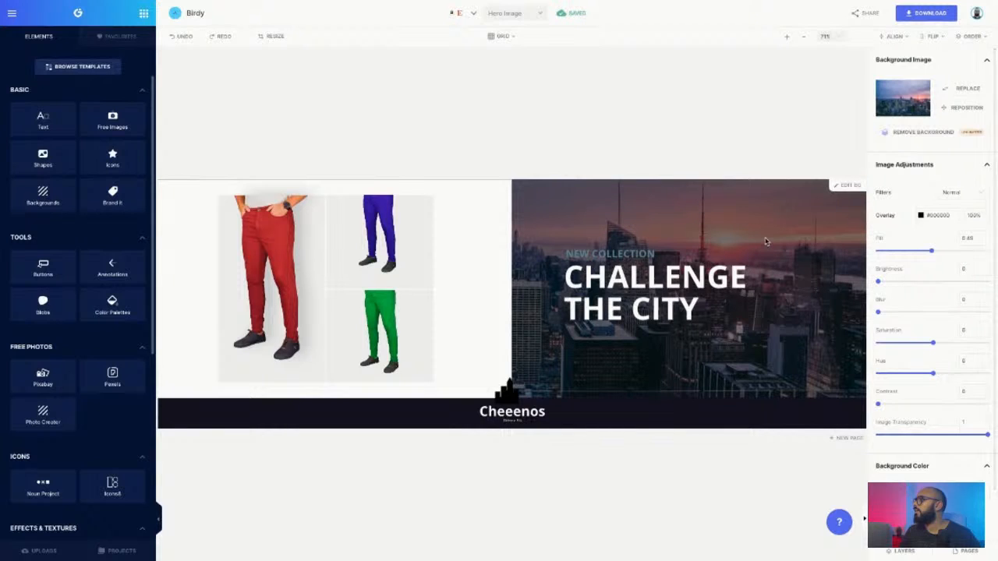
Replace the hero background photo with the grey cityscape image.
left_click(921, 216)
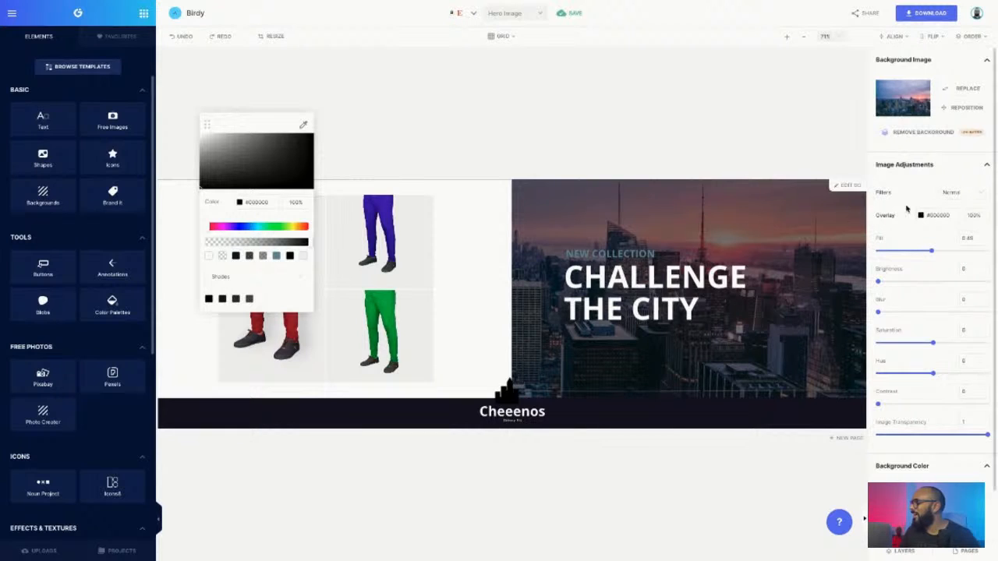
left_click(961, 89)
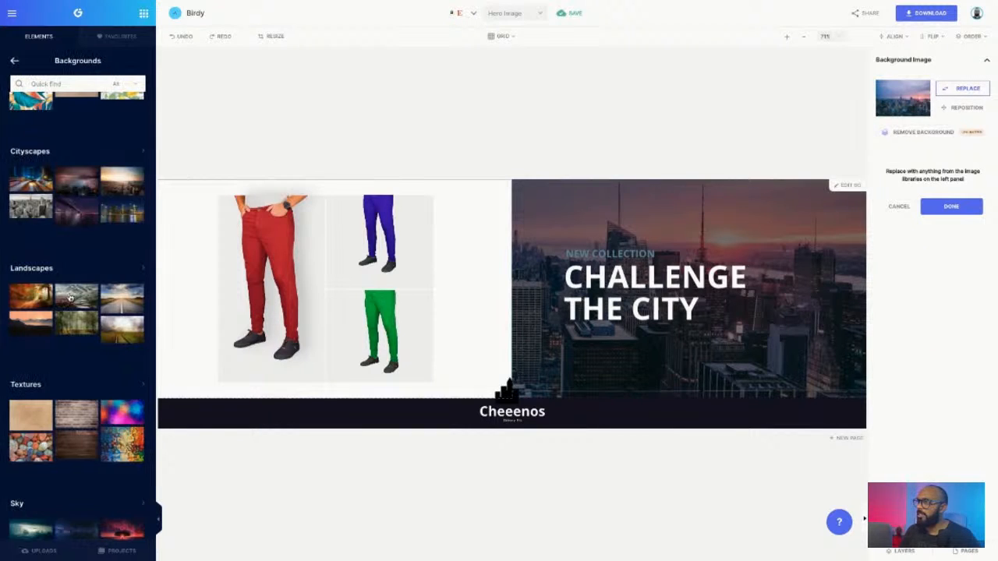
left_click(31, 209)
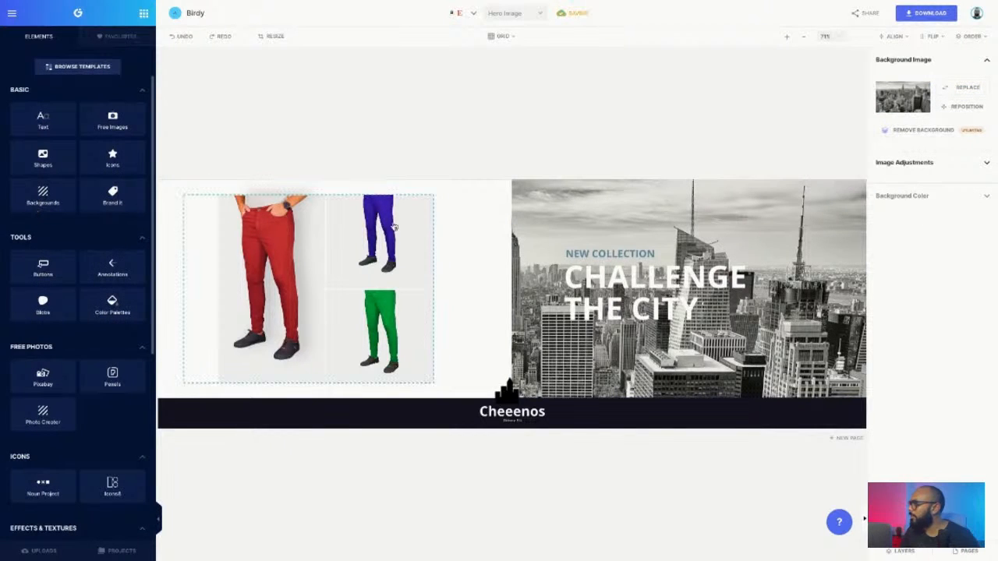
Try a dark red overlay on the city photo and strengthen its tint.
left_click(897, 163)
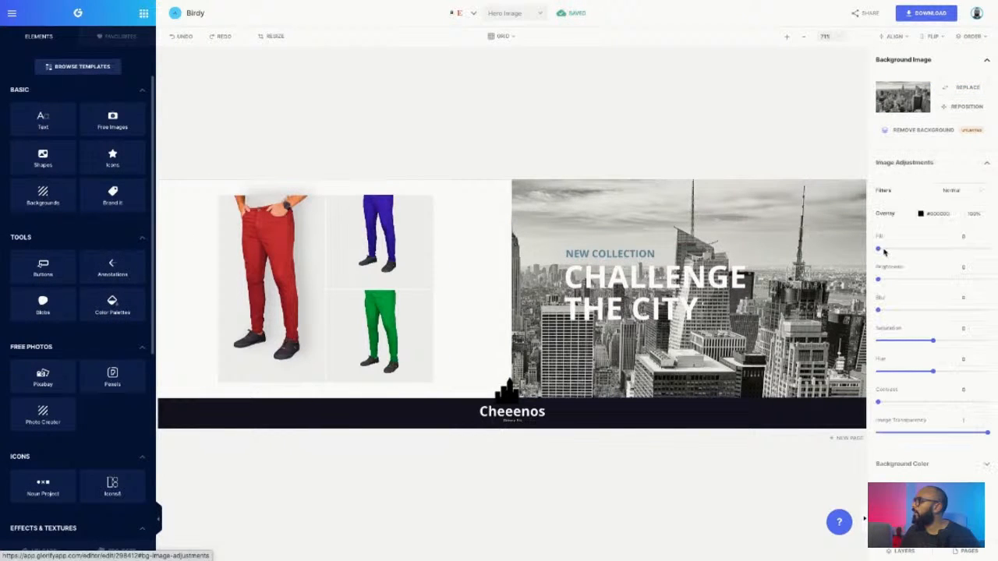
left_click(921, 215)
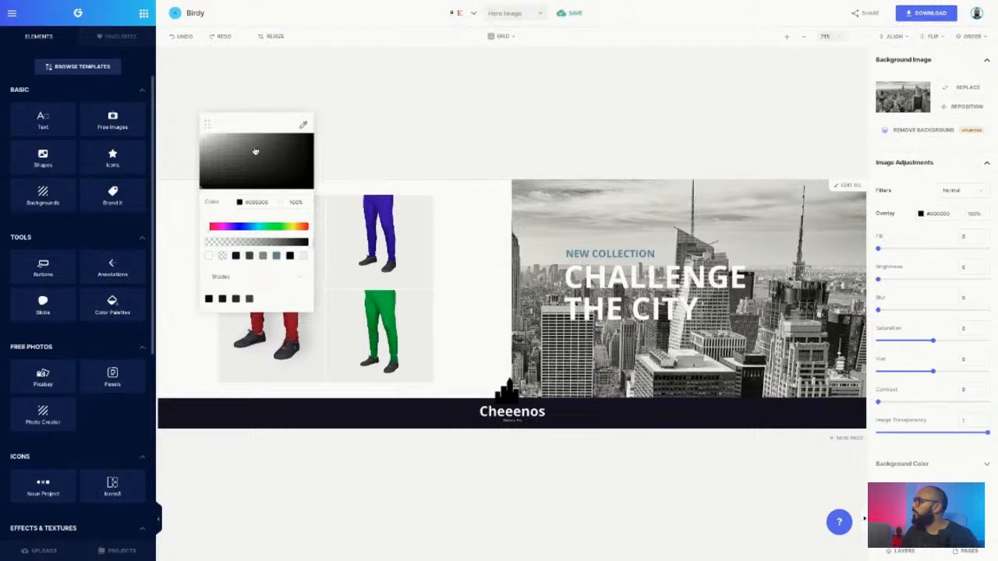
left_click(295, 155)
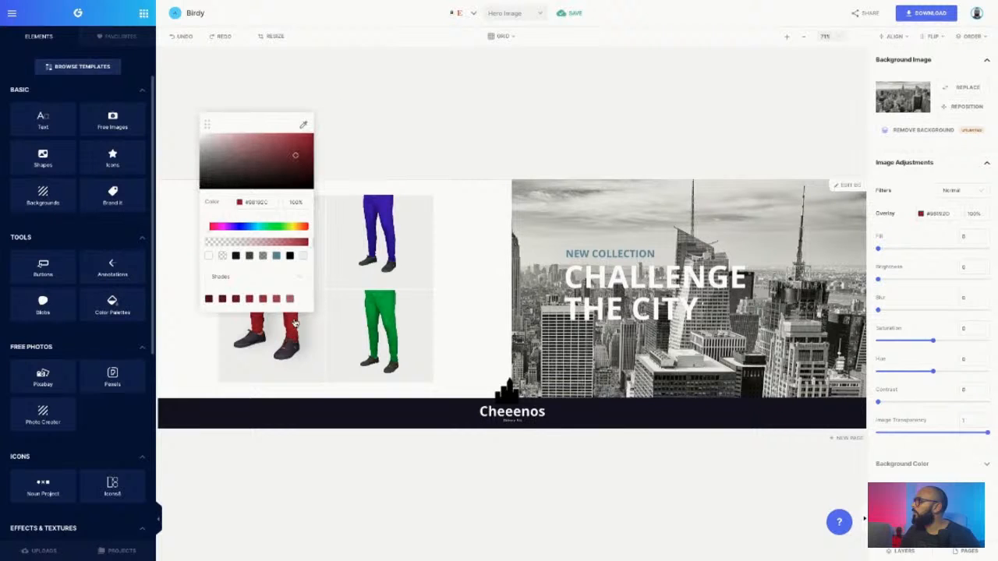
left_click_drag(879, 249, 940, 256)
Set the NEW COLLECTION text colour to black.
left_click(574, 257)
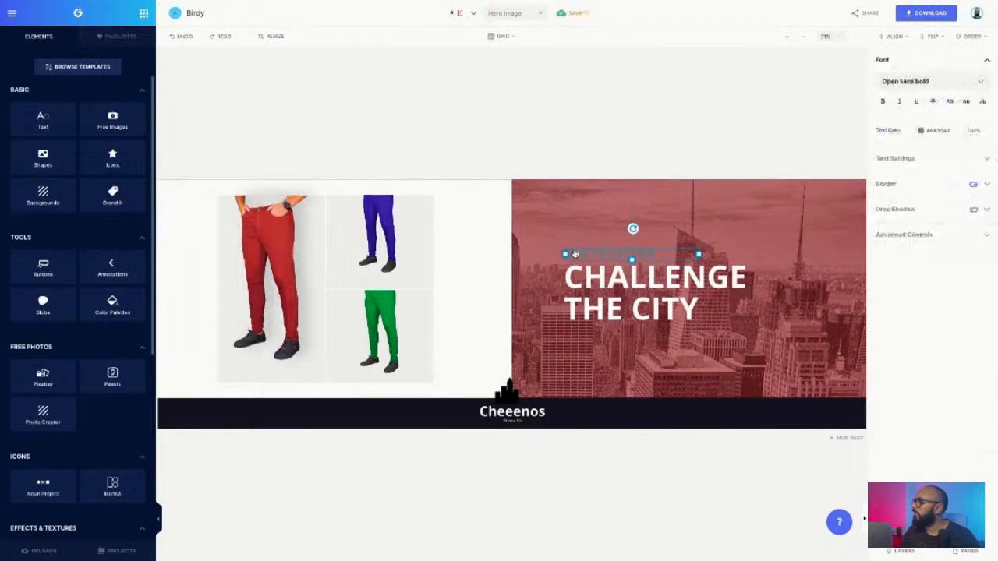
left_click(888, 184)
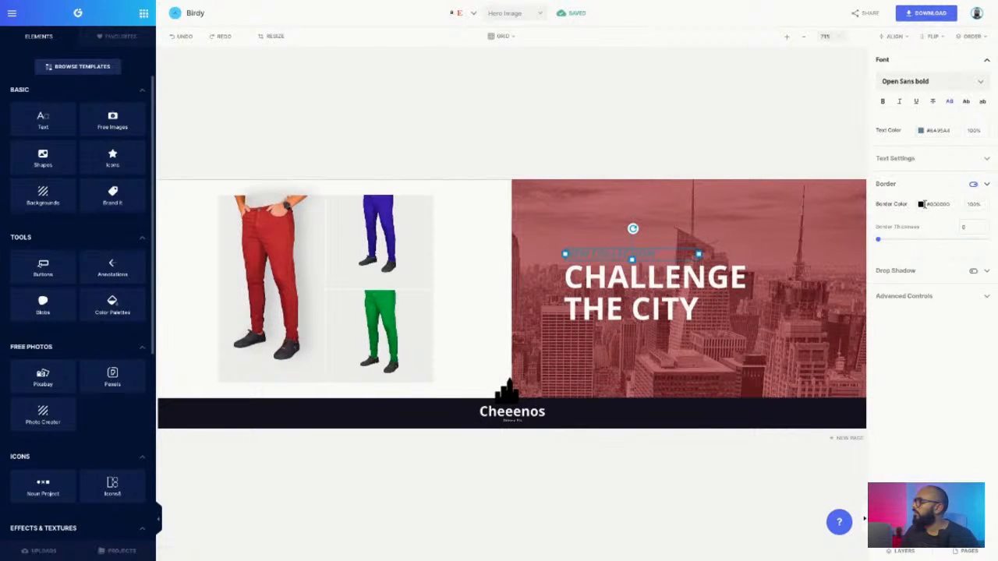
left_click(902, 160)
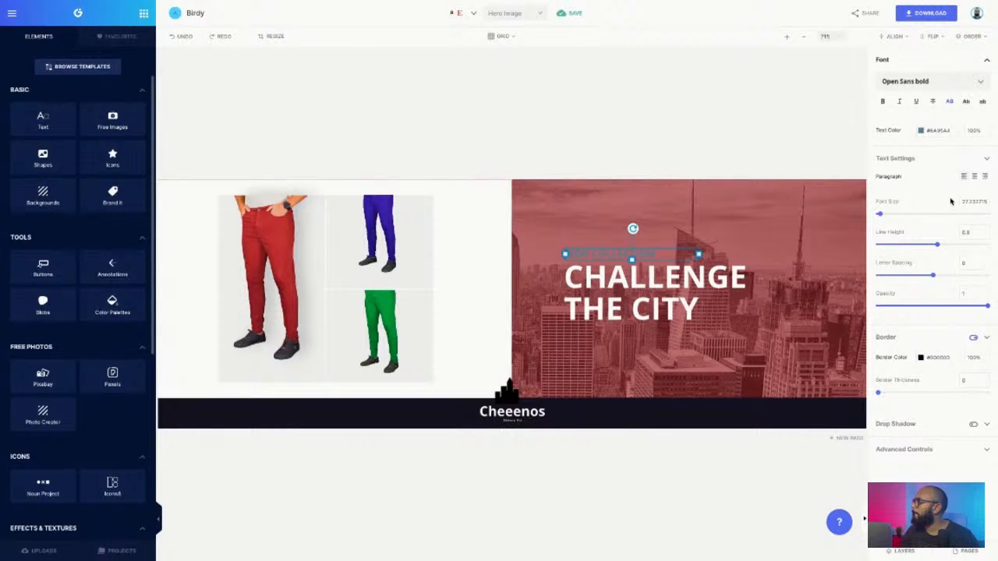
left_click(921, 131)
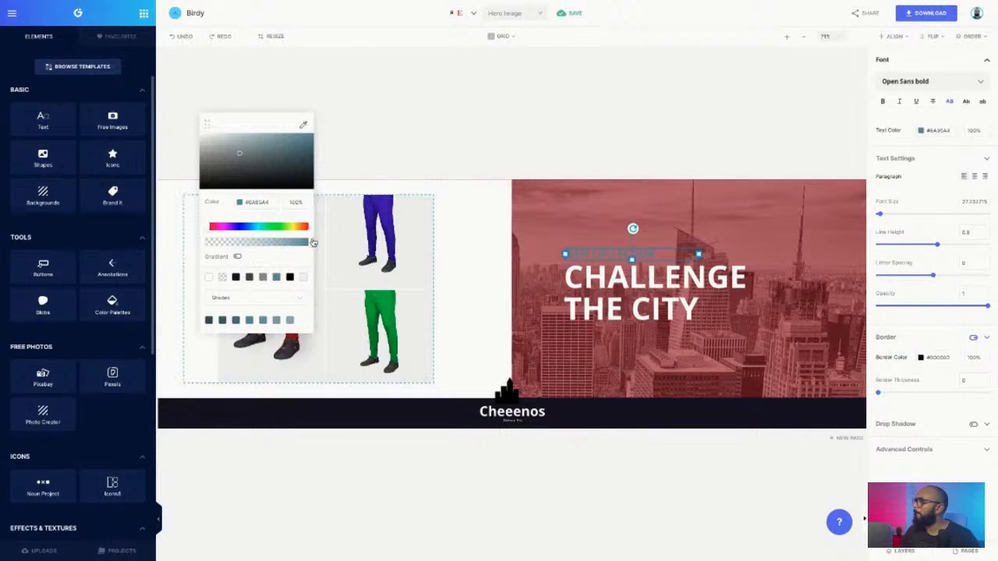
left_click(235, 277)
left_click(667, 118)
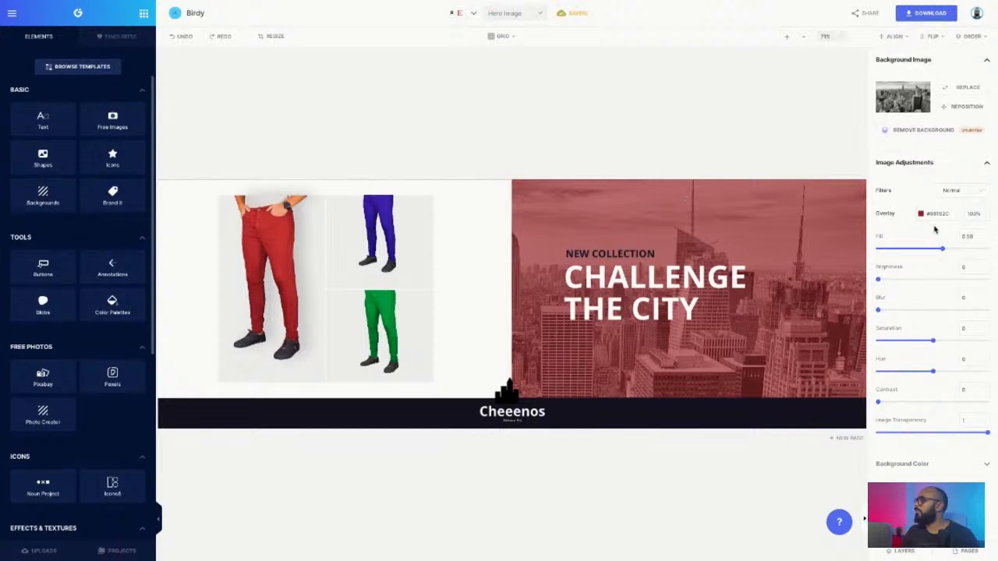
Change the photo overlay to pale grey #AEAEAE and raise its fill to 0.75.
left_click(920, 213)
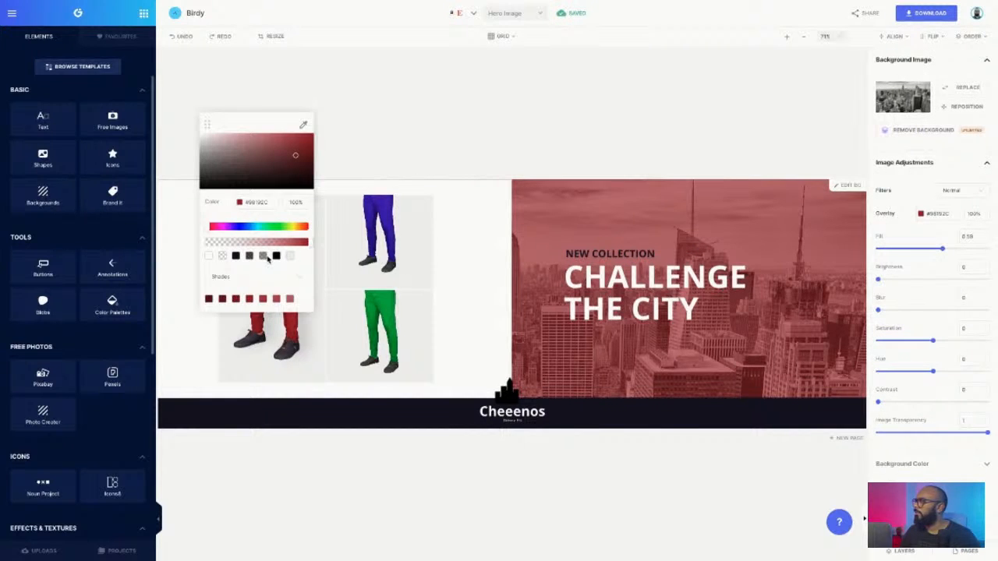
left_click(264, 257)
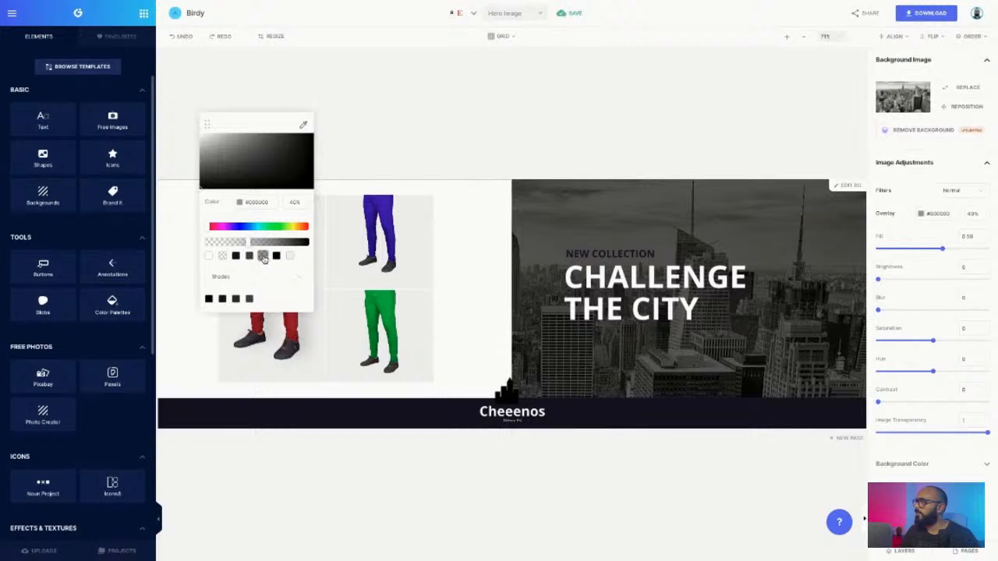
left_click(239, 148)
left_click_drag(239, 149, 236, 129)
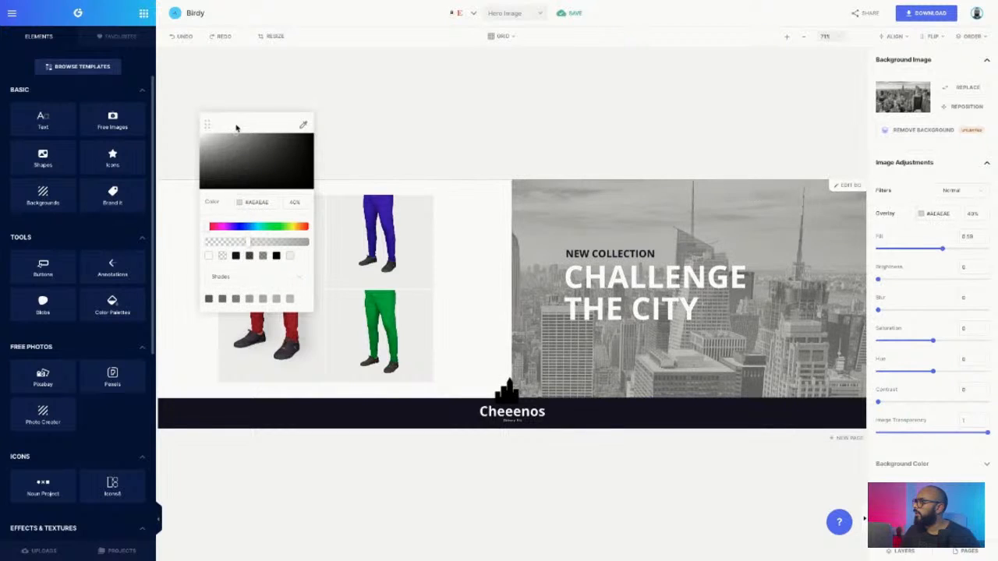
left_click(481, 188)
left_click(756, 246)
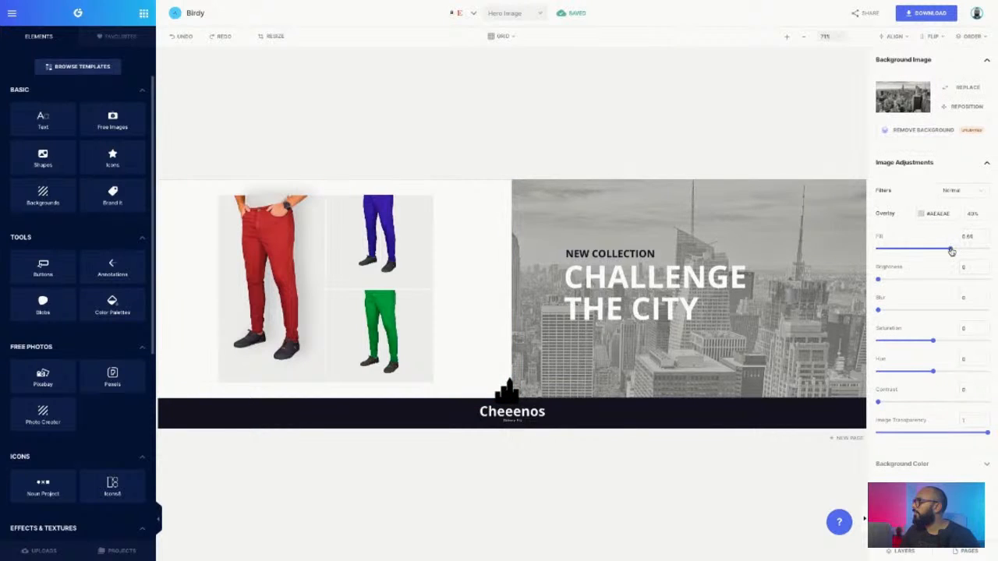
left_click_drag(952, 251, 962, 253)
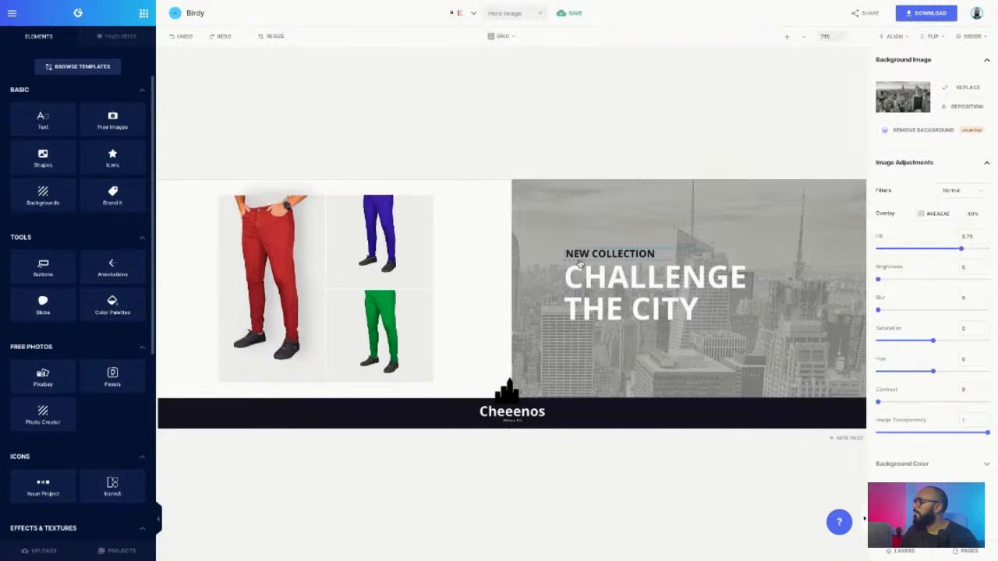
left_click(496, 228)
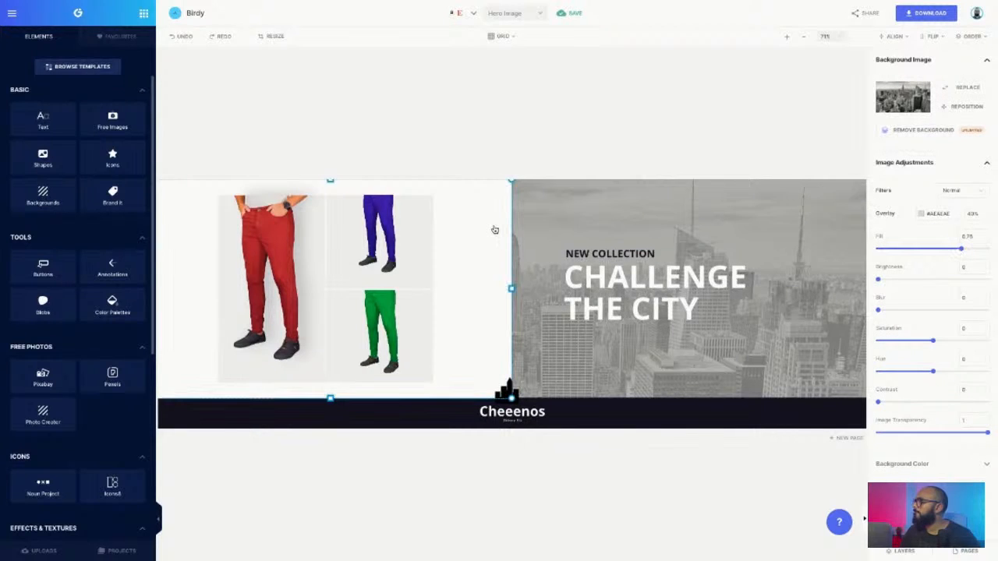
Toggle the layer lock on the dark logo bar.
left_click(453, 427)
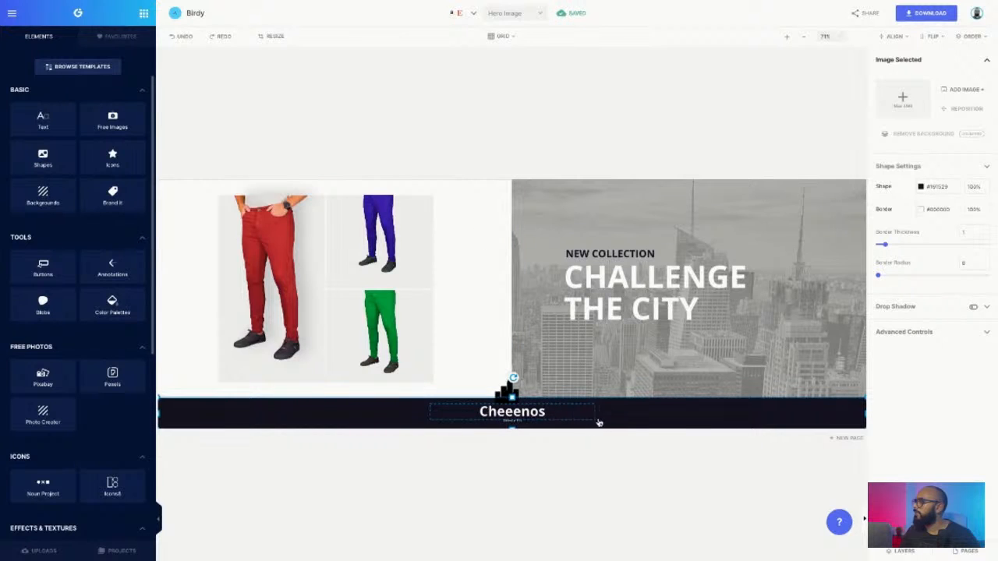
right_click(650, 424)
left_click(673, 356)
left_click(661, 470)
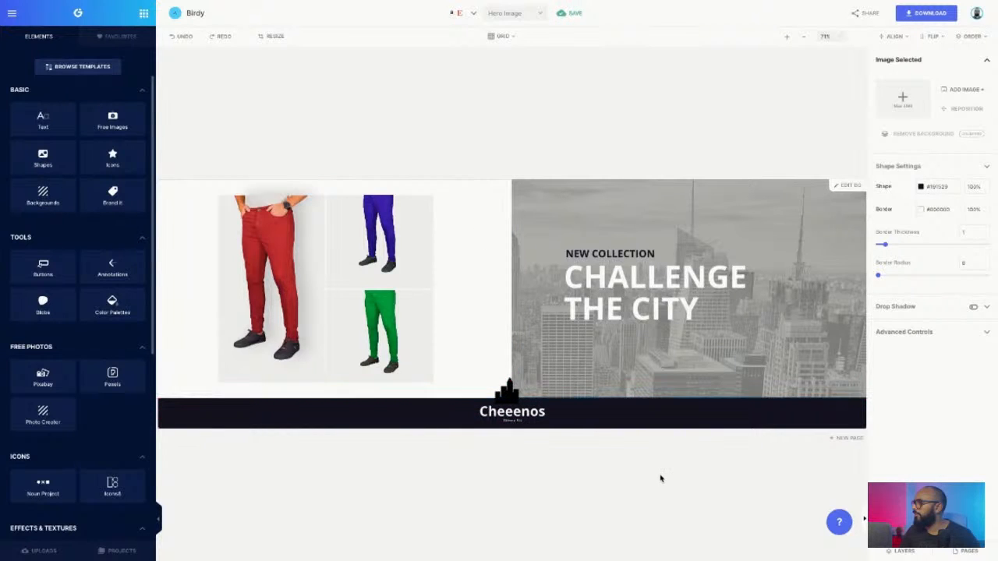
Toggle the lock on the white panel layer, then zoom the view out two steps.
left_click(491, 302)
right_click(490, 302)
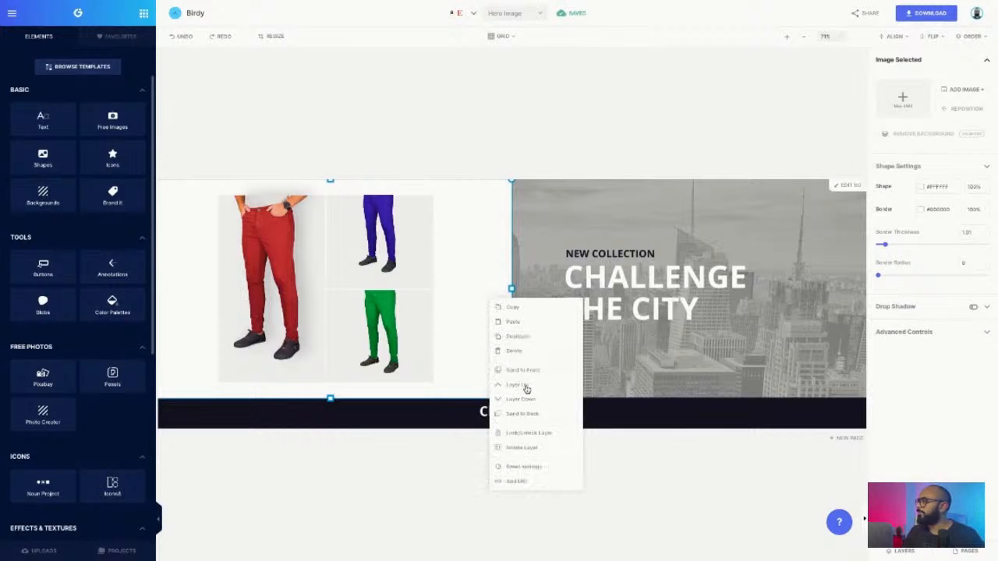
left_click(534, 434)
left_click(740, 222)
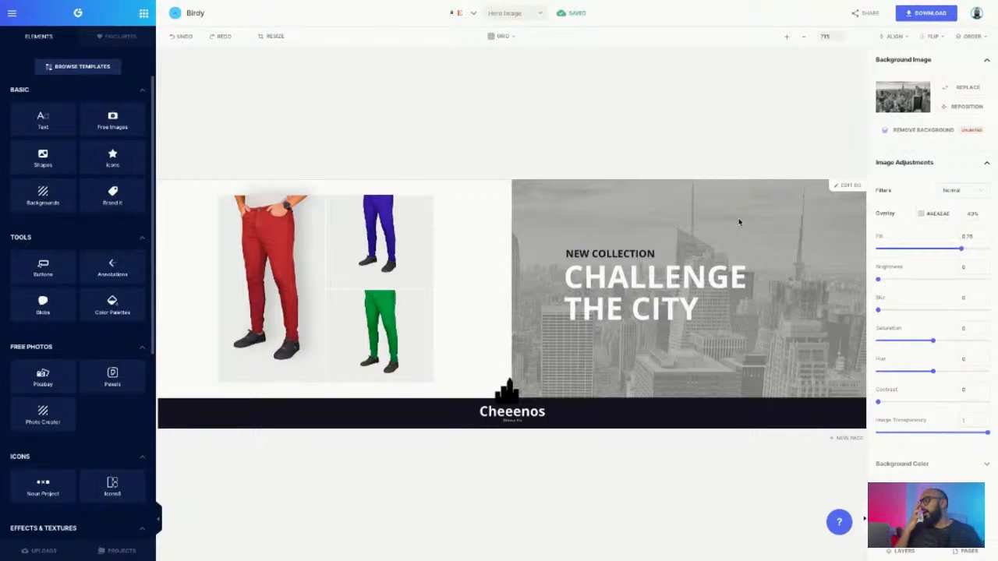
left_click(804, 37)
left_click(805, 37)
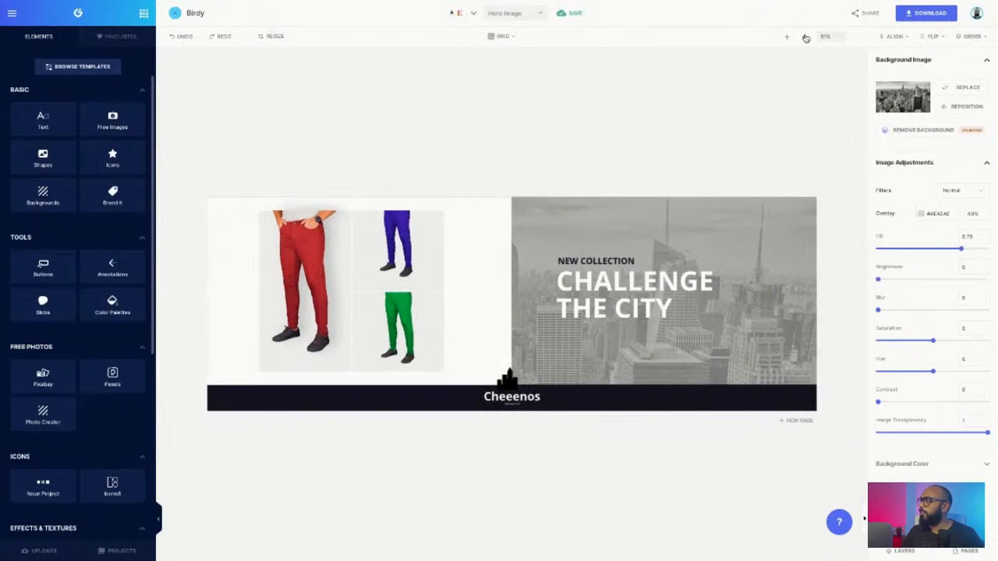
Show the page thumbnails and bring back the winter jacket template results.
left_click(959, 552)
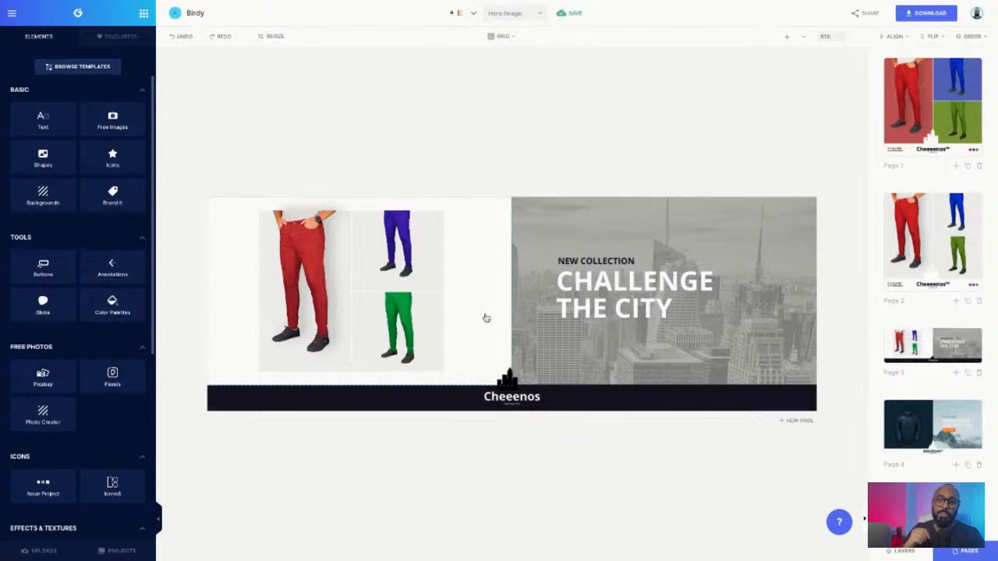
left_click(78, 67)
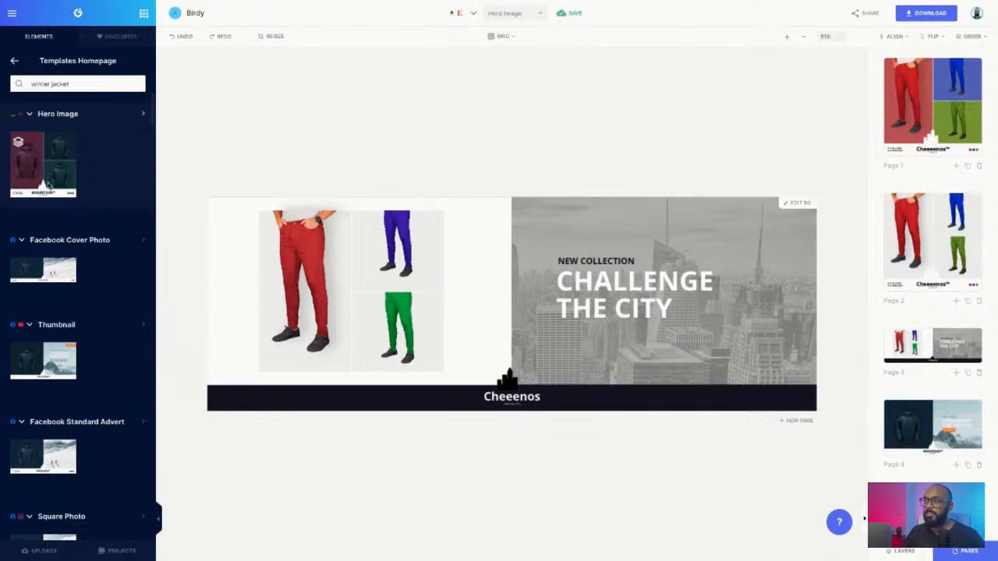